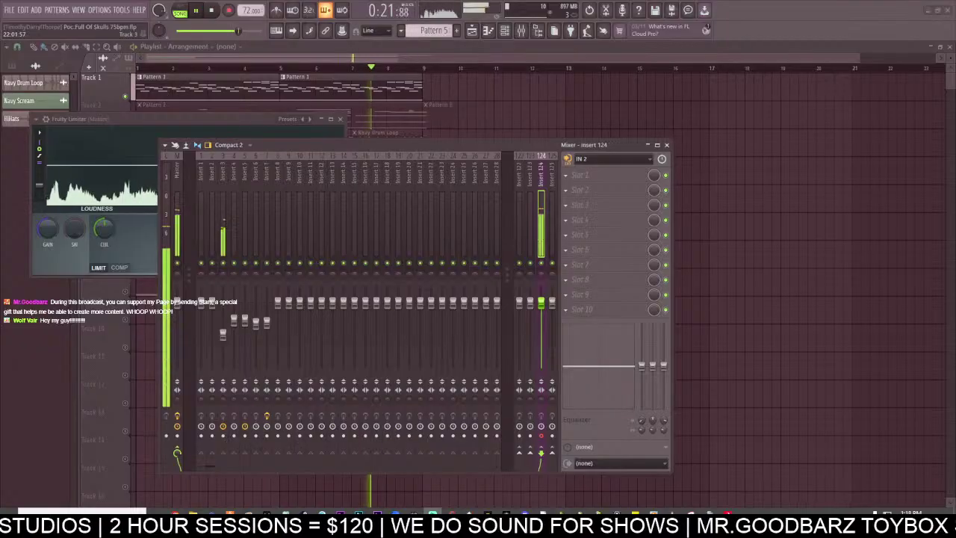
Lower the mixer volume of Insert 124 slightly, and reduce the volume of Insert 3.
{"action": "left_click_drag", "start_coordinate": [541, 303], "coordinate": [540, 319]}
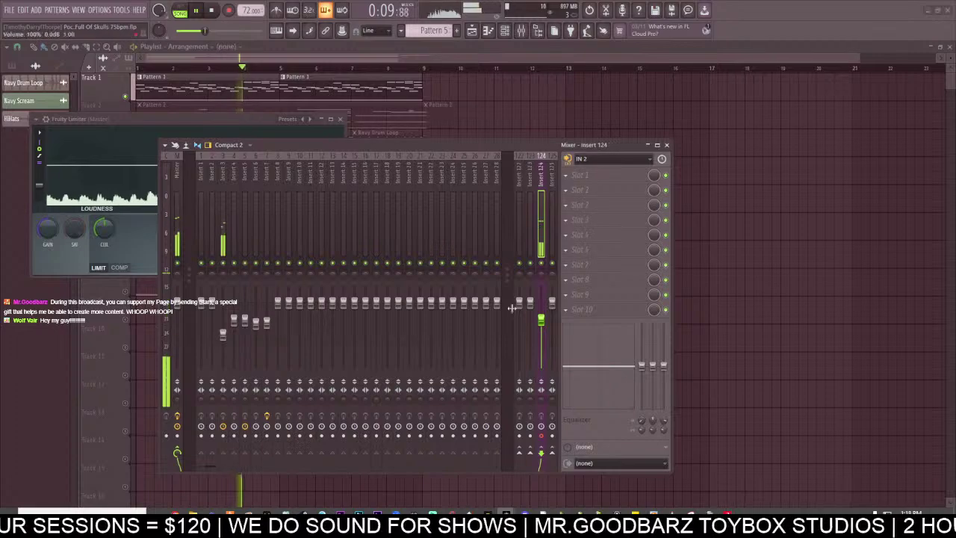
{"action": "mouse_move", "coordinate": [542, 320]}
{"action": "left_mouse_down"}
{"action": "mouse_move", "coordinate": [550, 310]}
{"action": "mouse_move", "coordinate": [532, 303]}
{"action": "mouse_move", "coordinate": [544, 307]}
{"action": "left_mouse_up"}
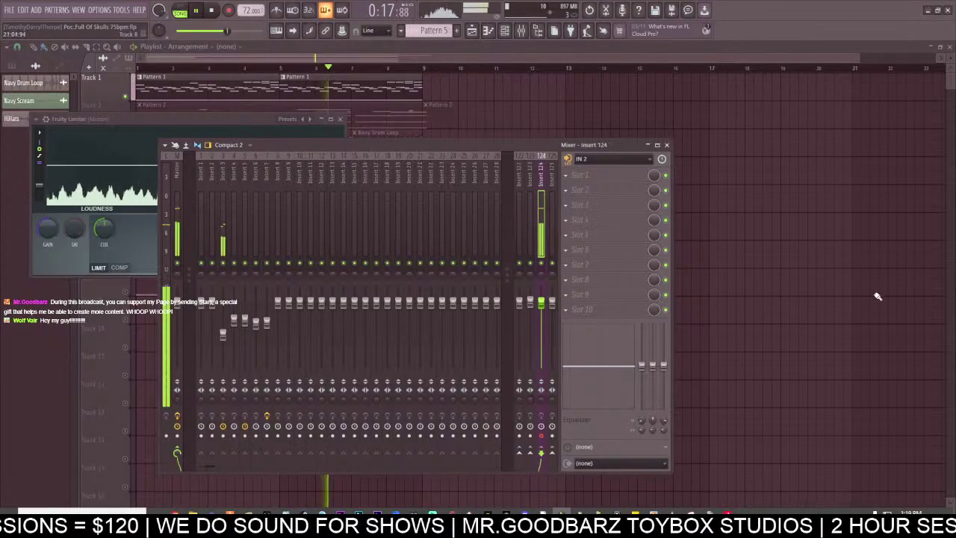
{"action": "left_click_drag", "start_coordinate": [542, 303], "coordinate": [543, 308]}
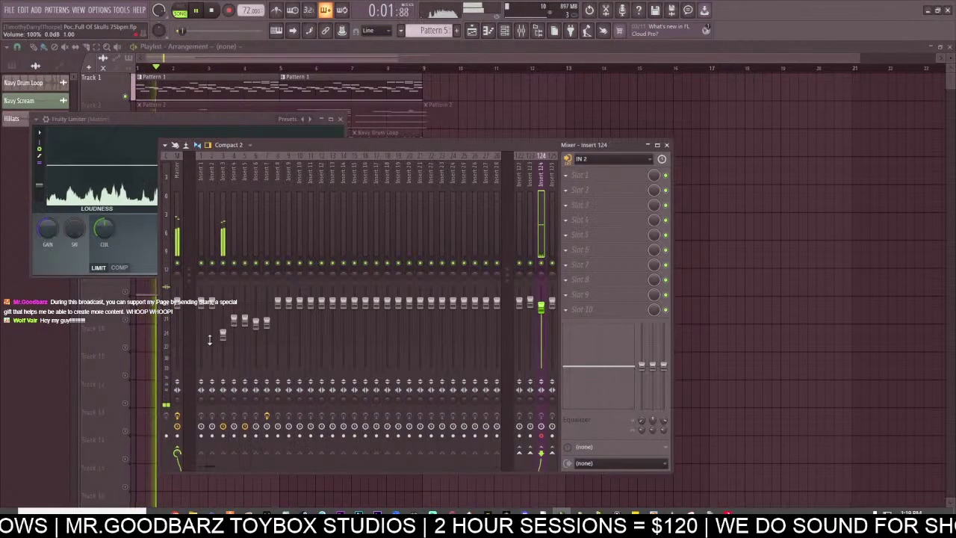
{"action": "left_click_drag", "start_coordinate": [222, 334], "coordinate": [222, 350]}
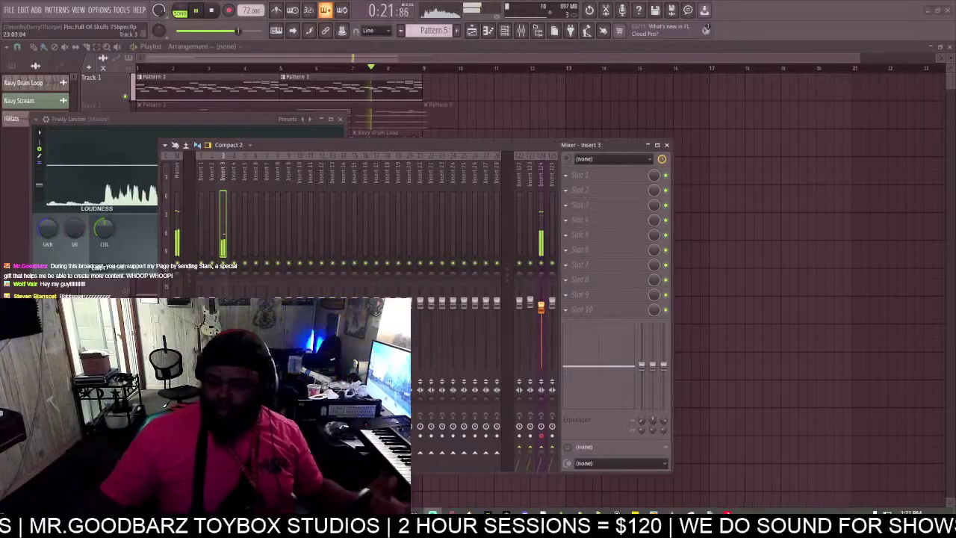
Open the Jack O Player notes of Pattern 1 in a full-size piano roll.
{"action": "left_click", "coordinate": [505, 30]}
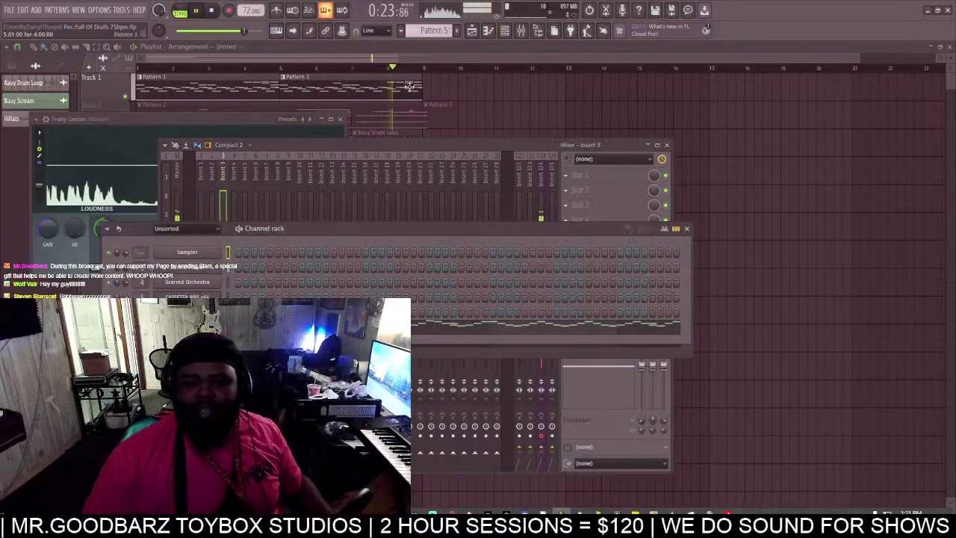
{"action": "double_click", "coordinate": [256, 91]}
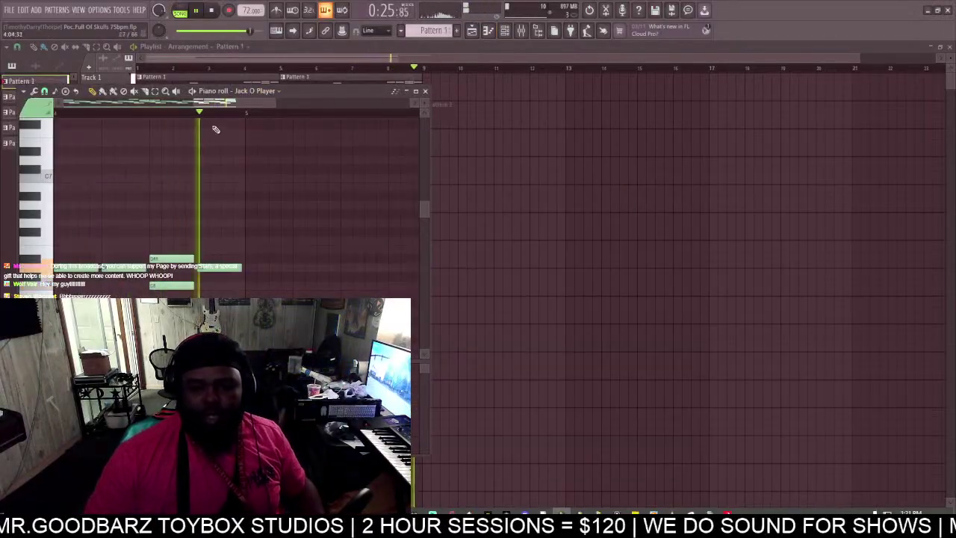
{"action": "double_click", "coordinate": [329, 89]}
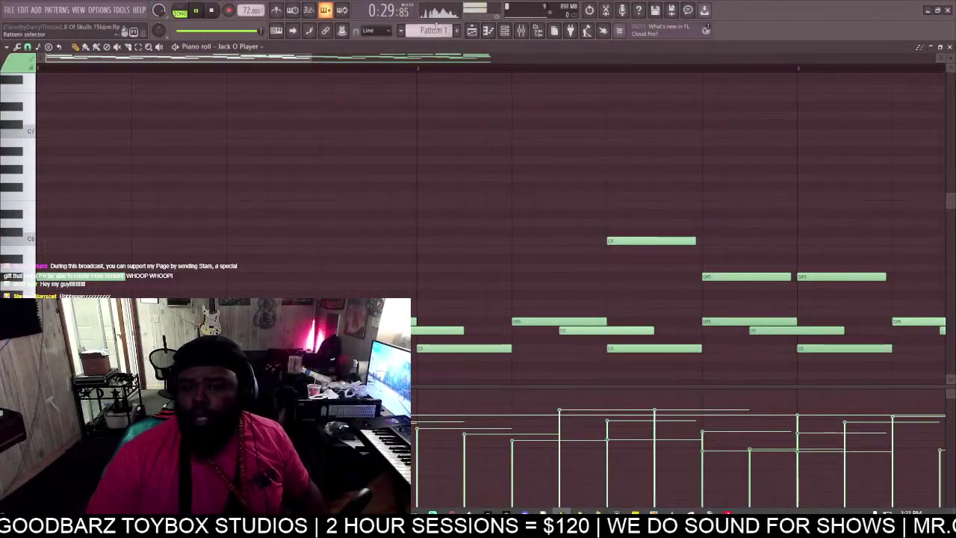
Open the Jack O Player instrument, close its preset browser, and check its main gain with the window moved clear of the channels.
{"action": "left_click", "coordinate": [504, 31]}
{"action": "left_click", "coordinate": [197, 272]}
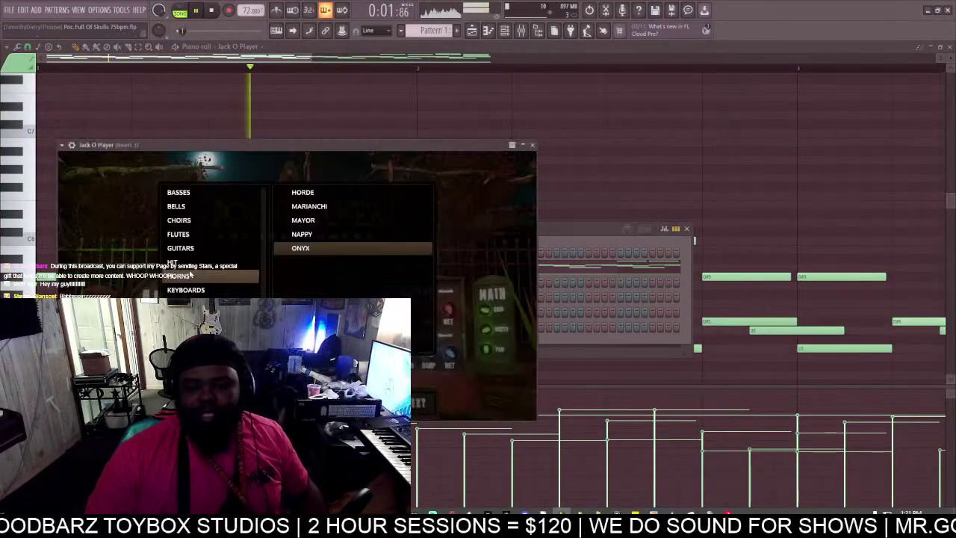
{"action": "left_click", "coordinate": [477, 191]}
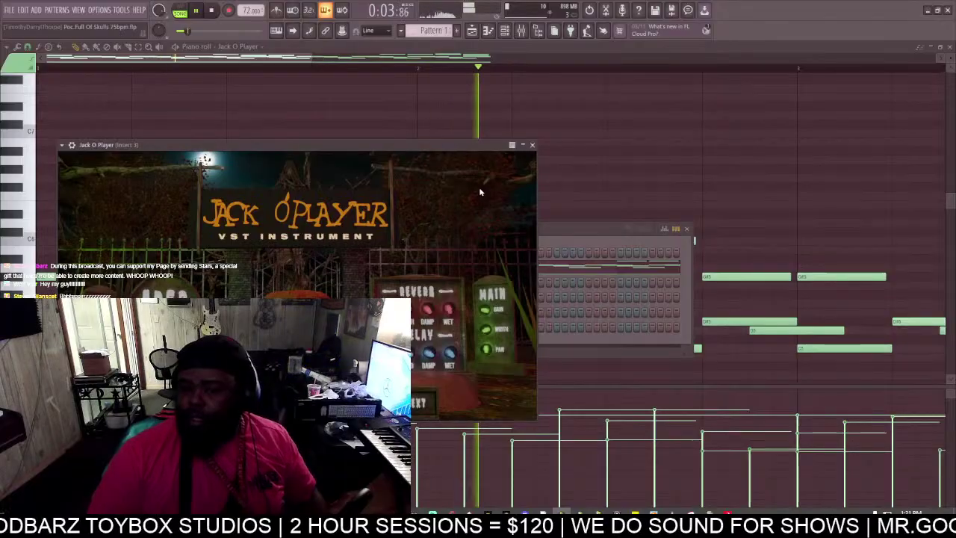
{"action": "left_click_drag", "start_coordinate": [339, 147], "coordinate": [659, 102]}
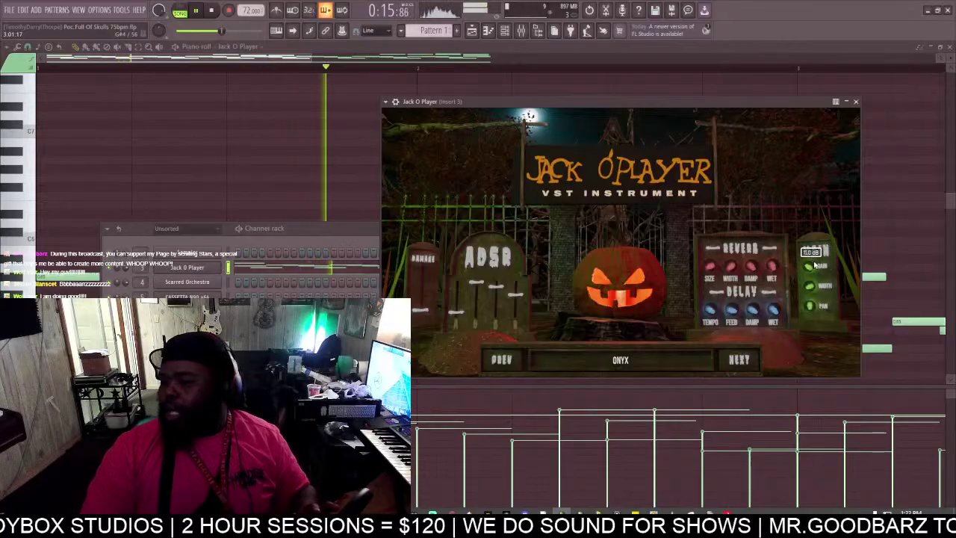
{"action": "left_click_drag", "start_coordinate": [811, 273], "coordinate": [813, 271]}
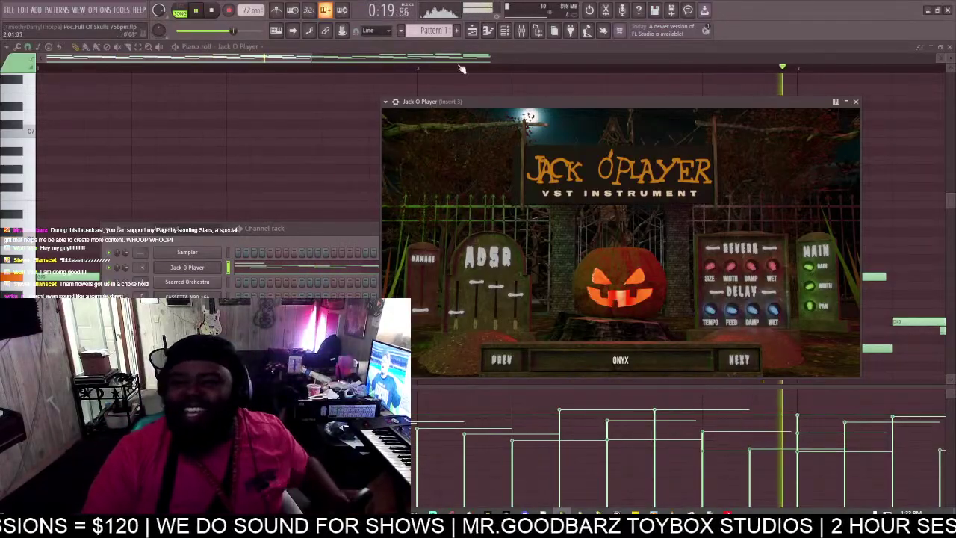
Return to the playlist and unmute Track 2.
{"action": "left_click", "coordinate": [523, 30]}
{"action": "left_click", "coordinate": [471, 30]}
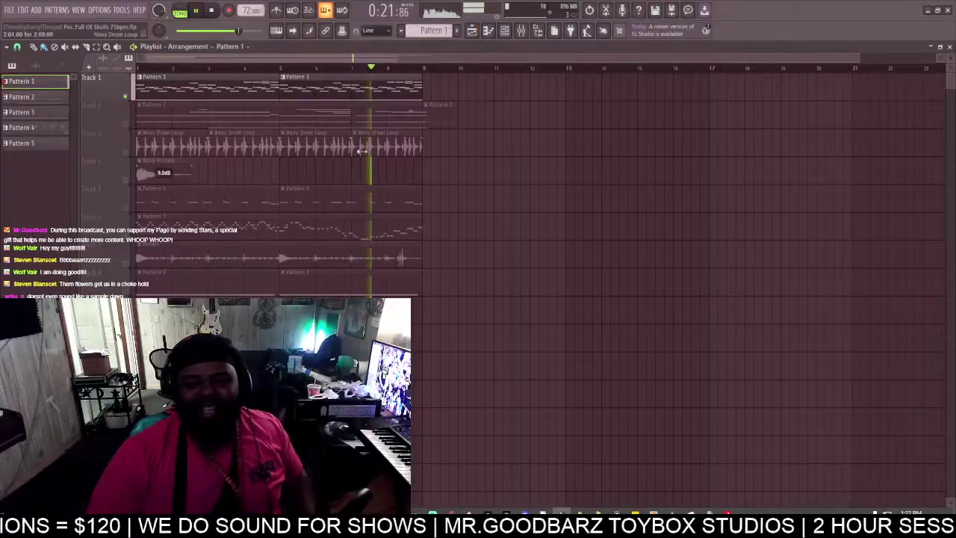
{"action": "left_click", "coordinate": [126, 124]}
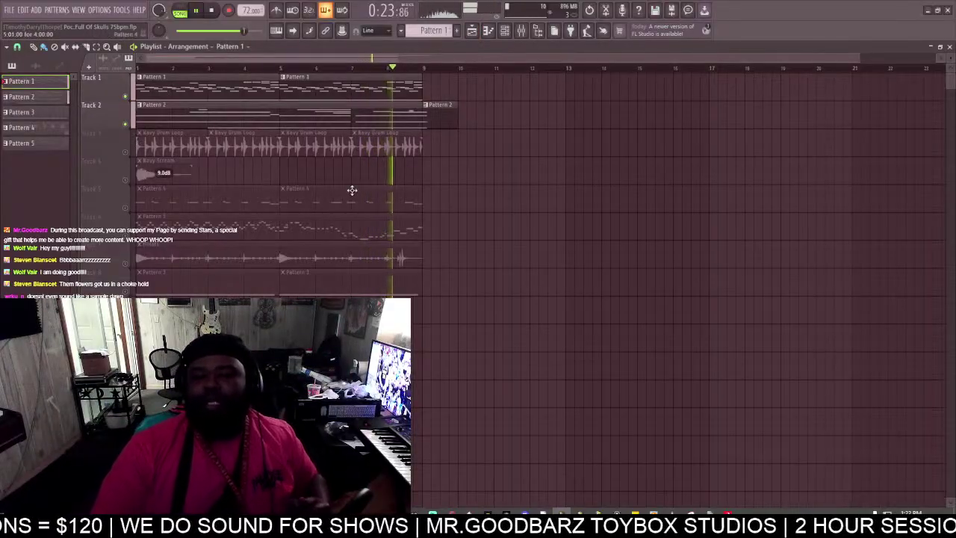
Open the Scarred Orchestra instrument and move its window clear of the channel names to view its settings.
{"action": "left_click", "coordinate": [504, 30]}
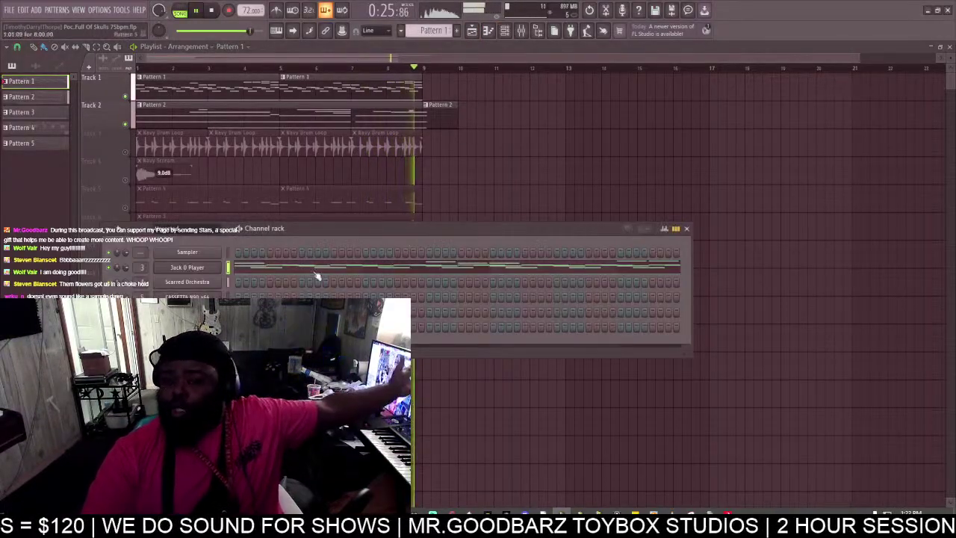
{"action": "left_click", "coordinate": [203, 282]}
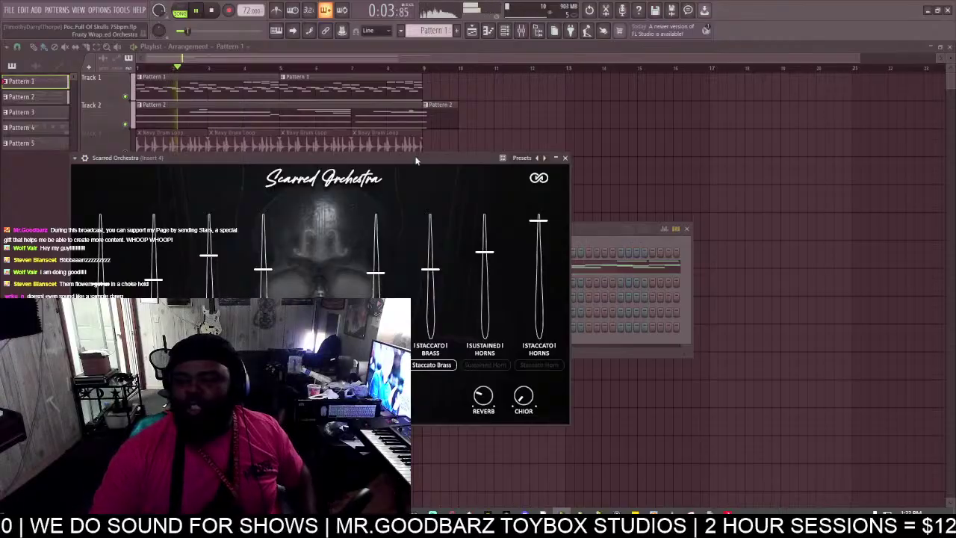
{"action": "left_click_drag", "start_coordinate": [407, 160], "coordinate": [690, 89]}
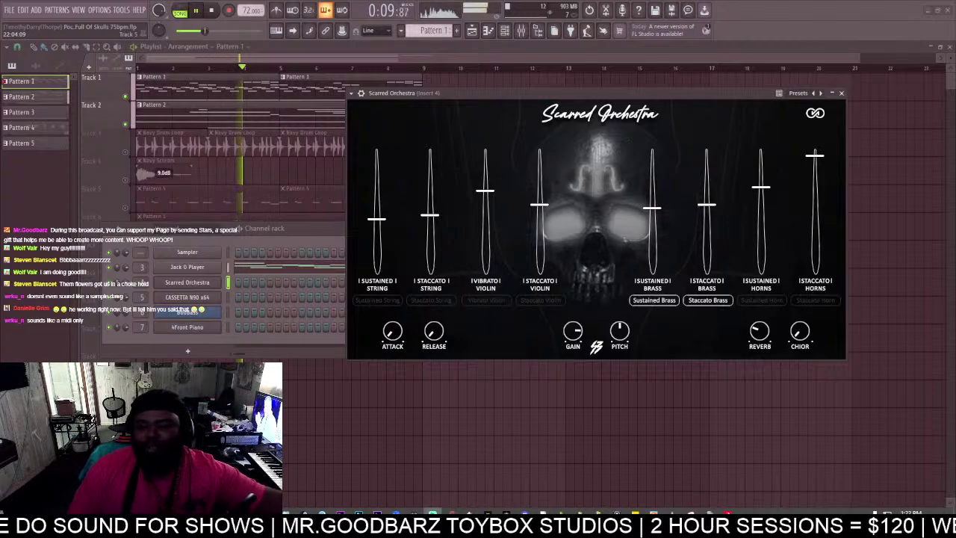
Open the Jack O Player piano roll for Pattern 1 and examine its lower notes.
{"action": "left_click", "coordinate": [312, 273]}
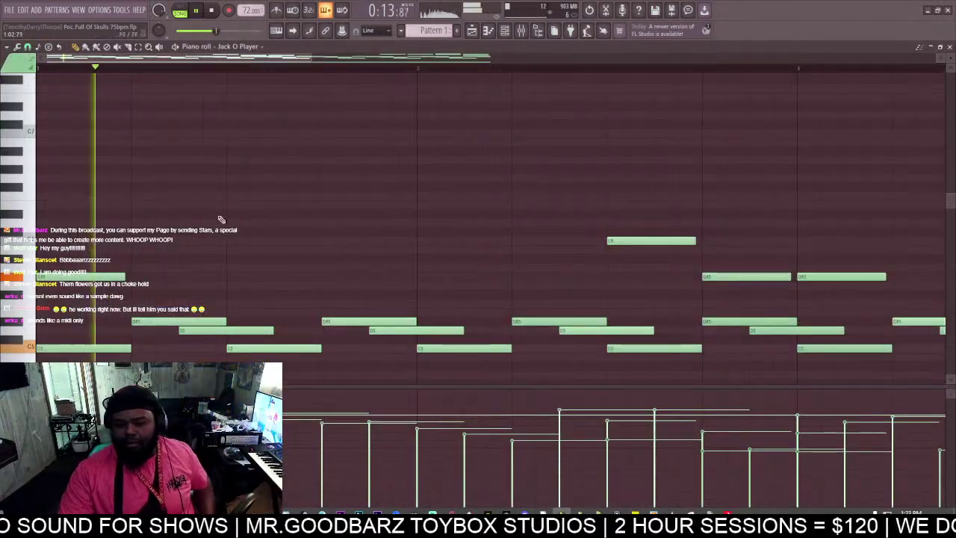
{"action": "scroll", "coordinate": [225, 224], "scroll_direction": "down", "scroll_amount": 5}
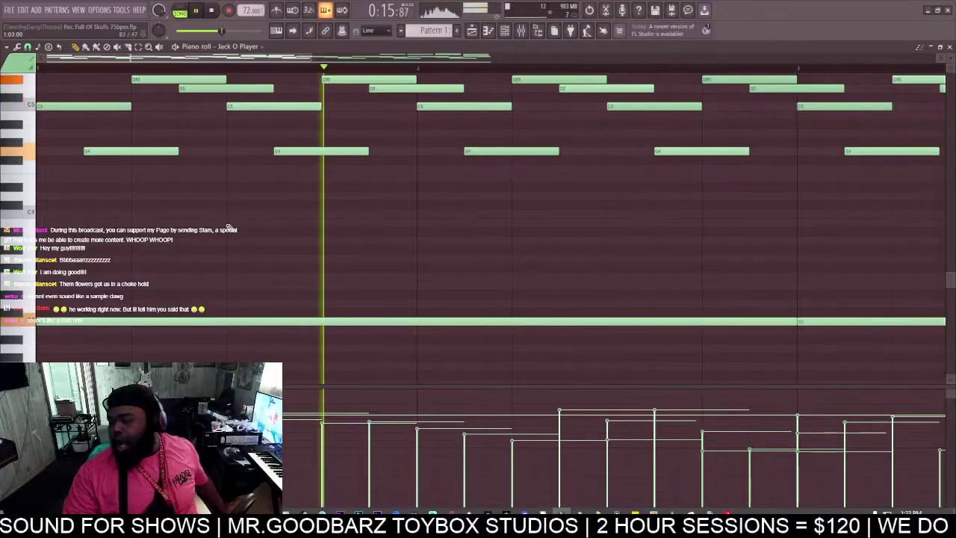
{"action": "scroll", "coordinate": [229, 228], "scroll_direction": "up", "scroll_amount": 2}
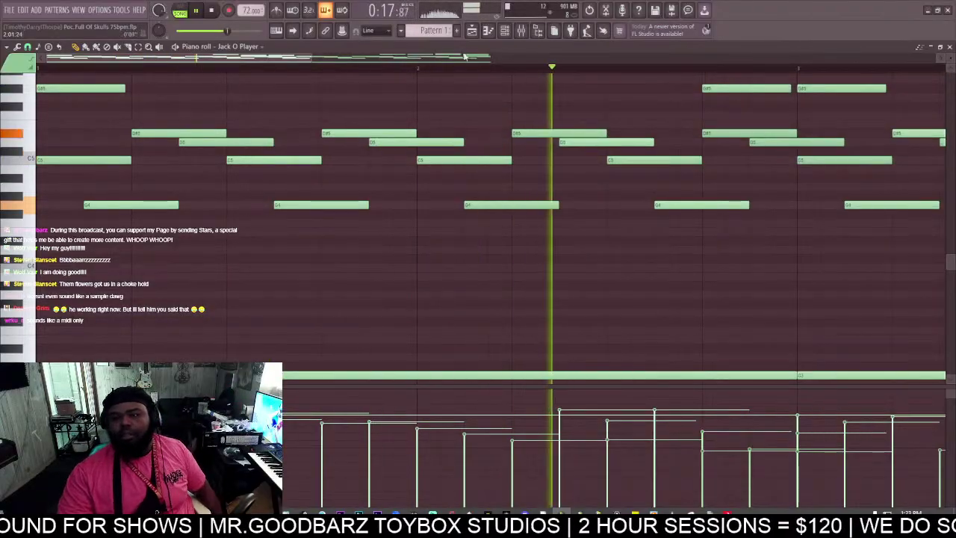
Open the CASSETTA N90 x64 instrument and move its window clear of the channel names to view its settings.
{"action": "left_click", "coordinate": [505, 32]}
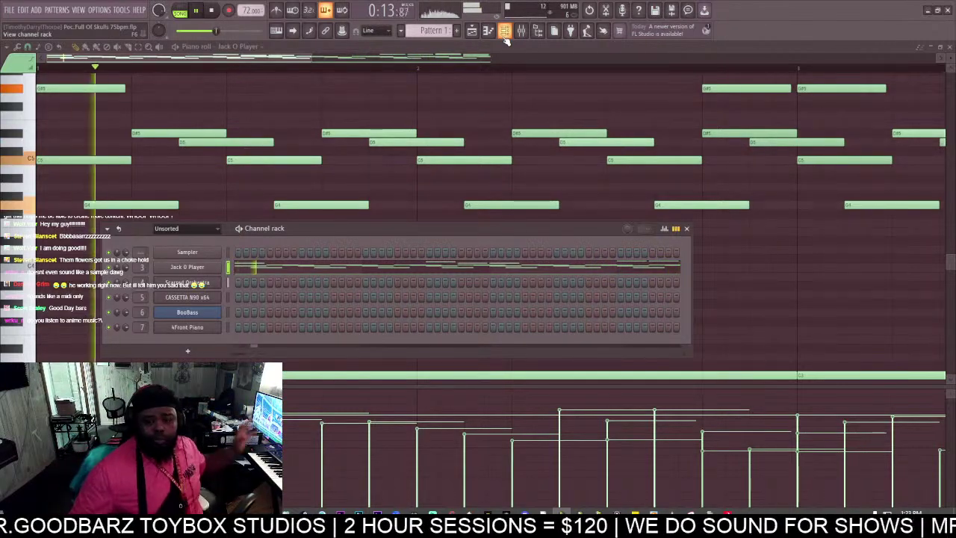
{"action": "left_click", "coordinate": [506, 30]}
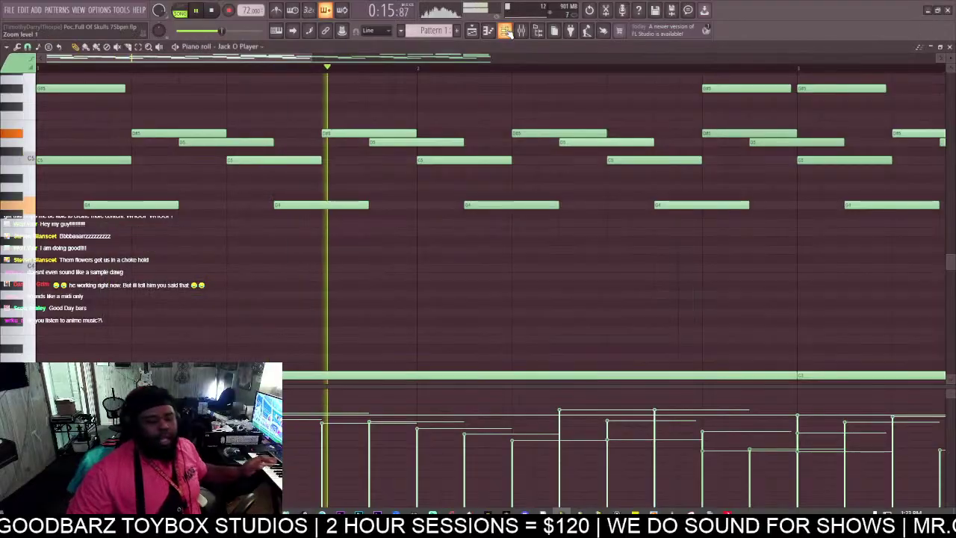
{"action": "left_click", "coordinate": [505, 31]}
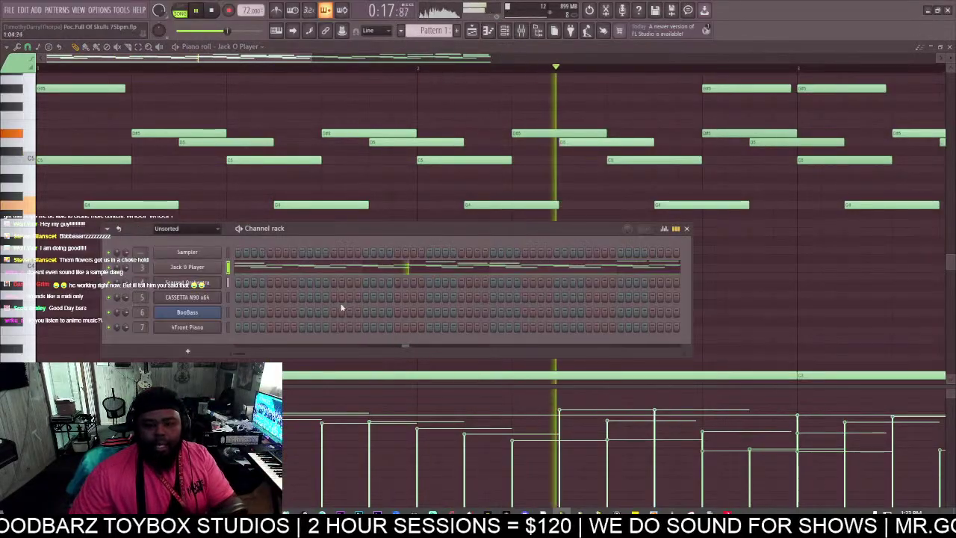
{"action": "left_click", "coordinate": [198, 287]}
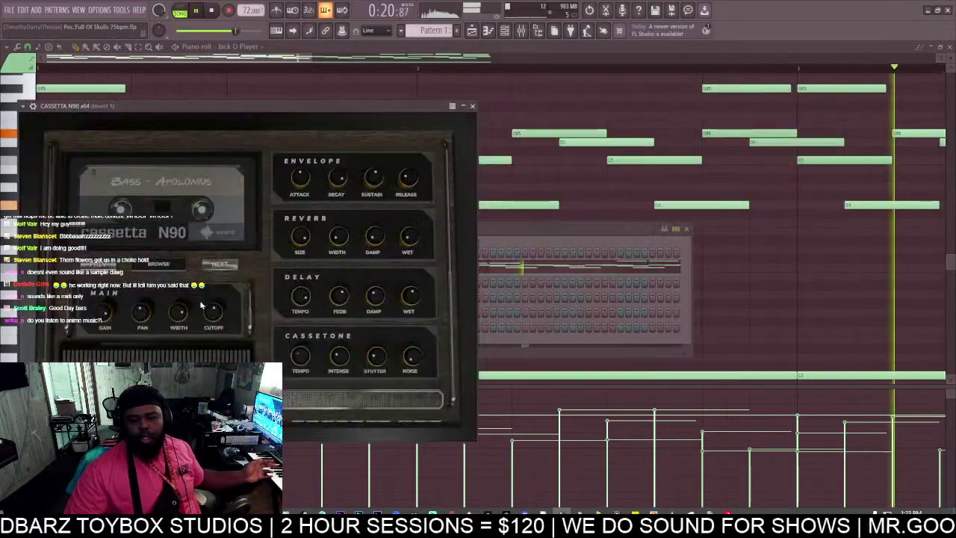
{"action": "left_click", "coordinate": [200, 297]}
{"action": "left_click_drag", "start_coordinate": [275, 110], "coordinate": [672, 110]}
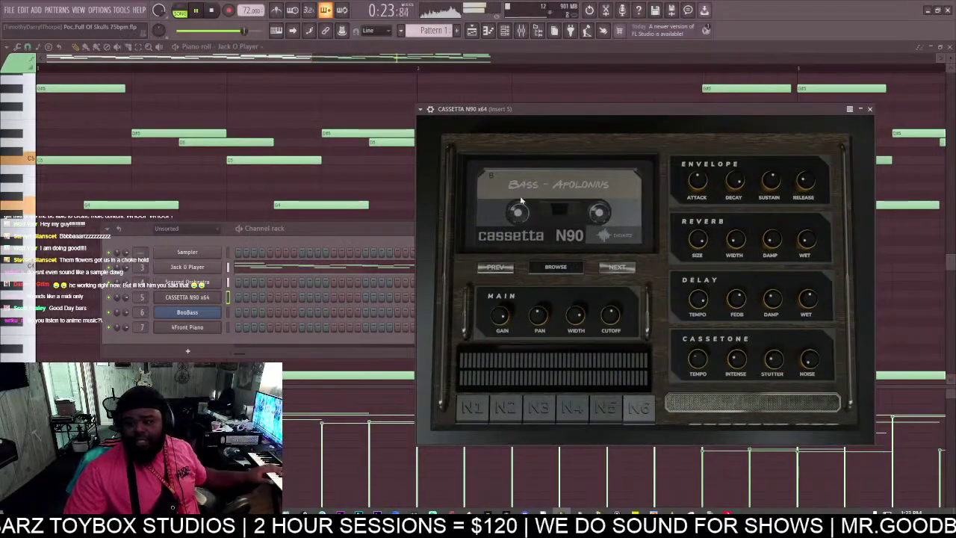
{"action": "left_click", "coordinate": [505, 30]}
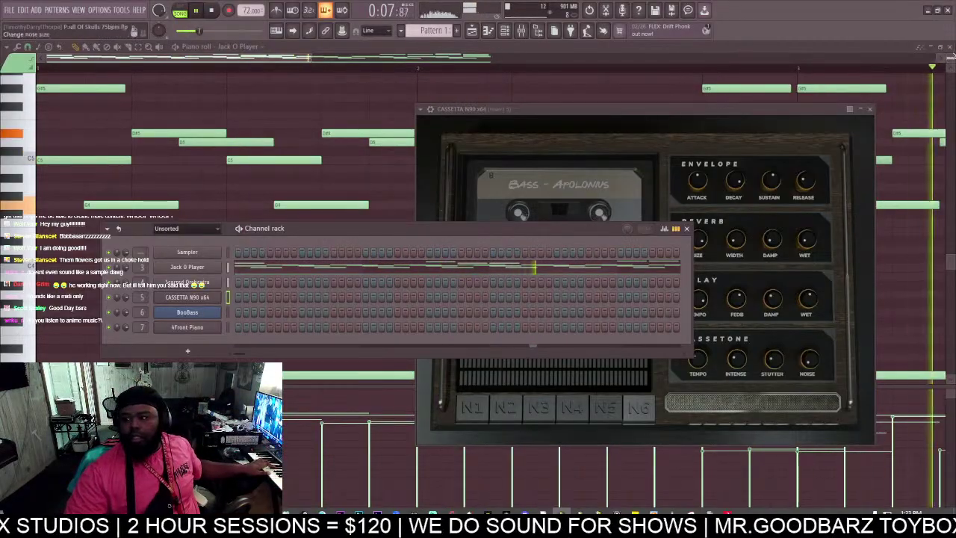
Return to the playlist, close the floating windows, and unmute Tracks 3 to 6 while the song plays.
{"action": "left_click", "coordinate": [949, 47]}
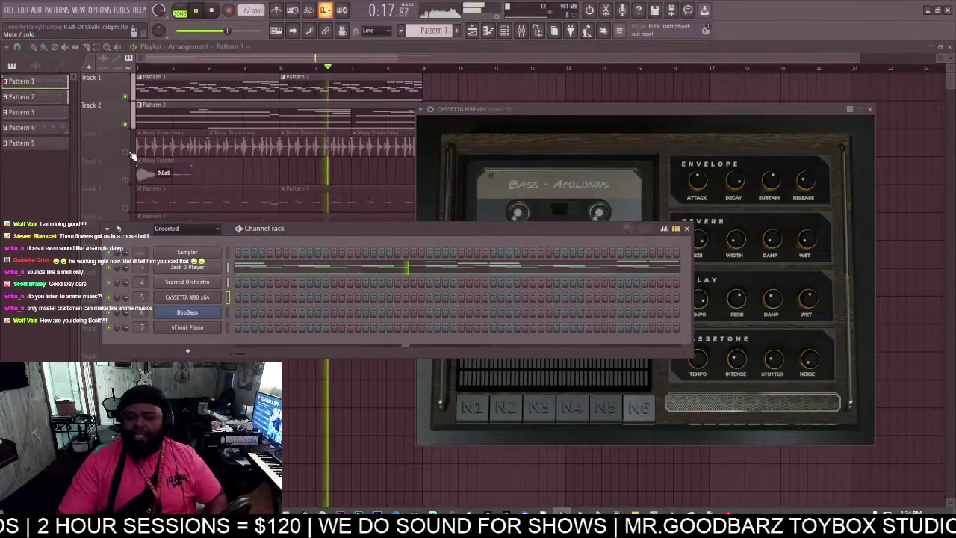
{"action": "key", "text": "F12"}
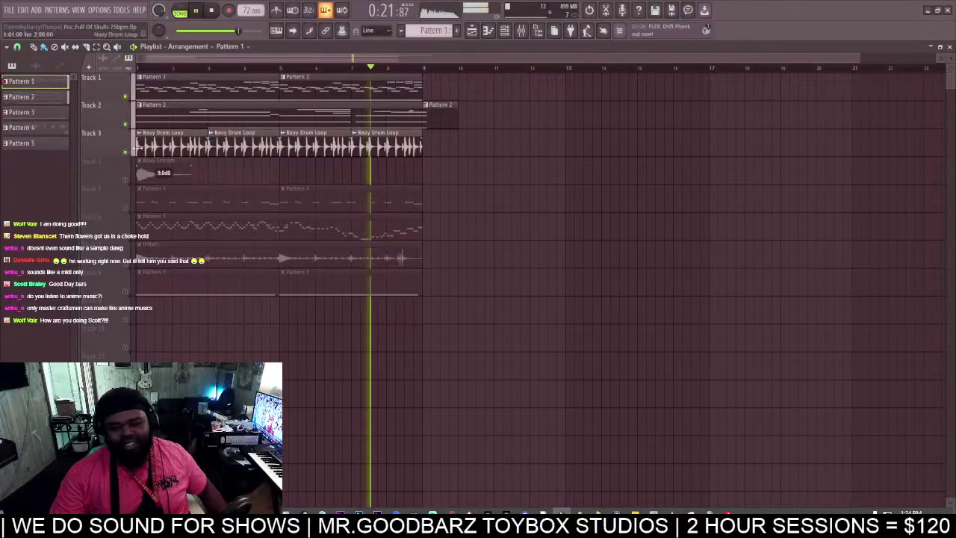
{"action": "left_click", "coordinate": [125, 180]}
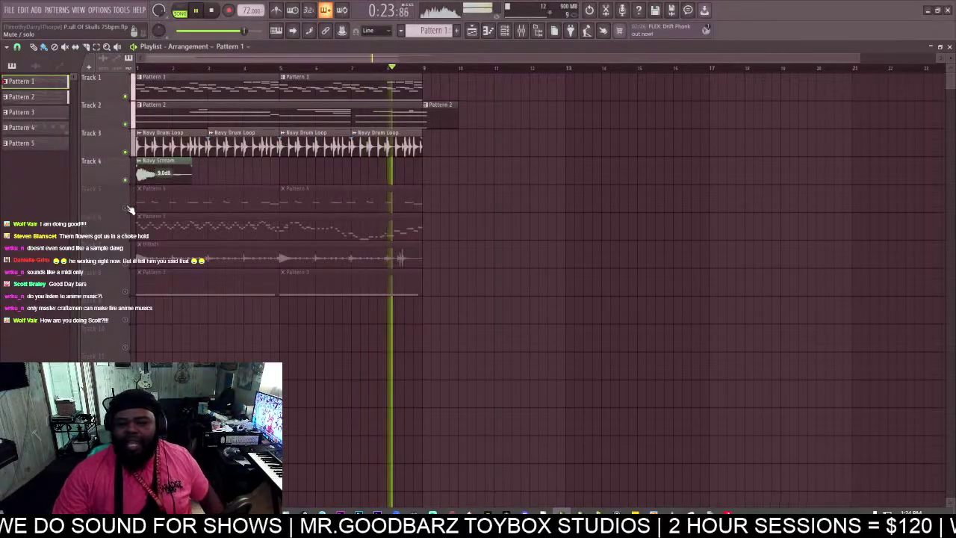
{"action": "left_click", "coordinate": [125, 207]}
{"action": "left_click", "coordinate": [125, 235]}
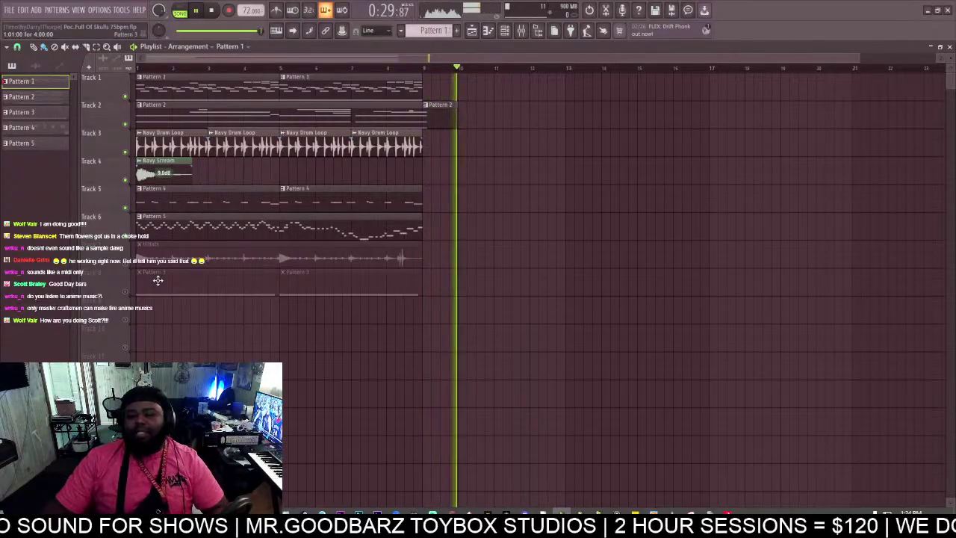
{"action": "key", "text": "space"}
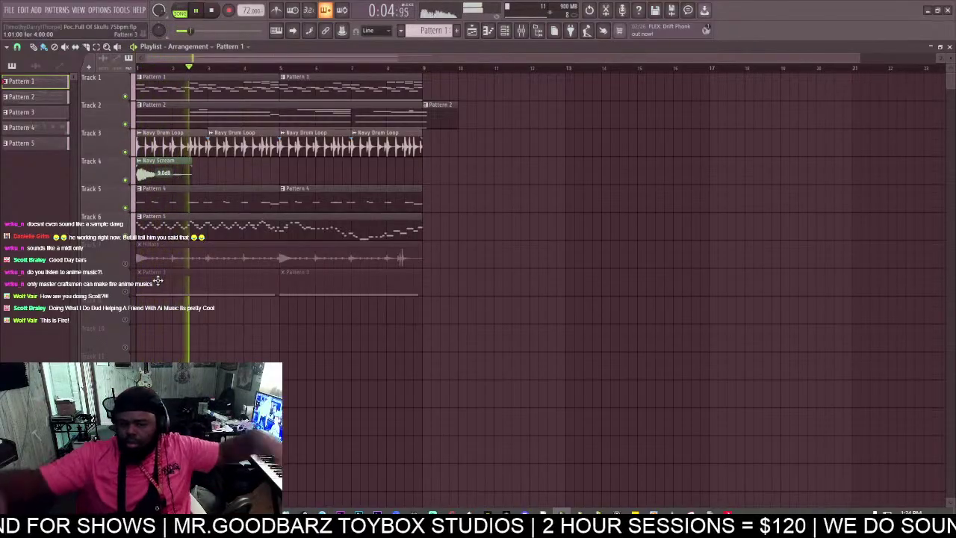
Play Pattern 5 on its own in the 4Front Piano piano roll and transpose all its notes up one octave.
{"action": "double_click", "coordinate": [209, 229]}
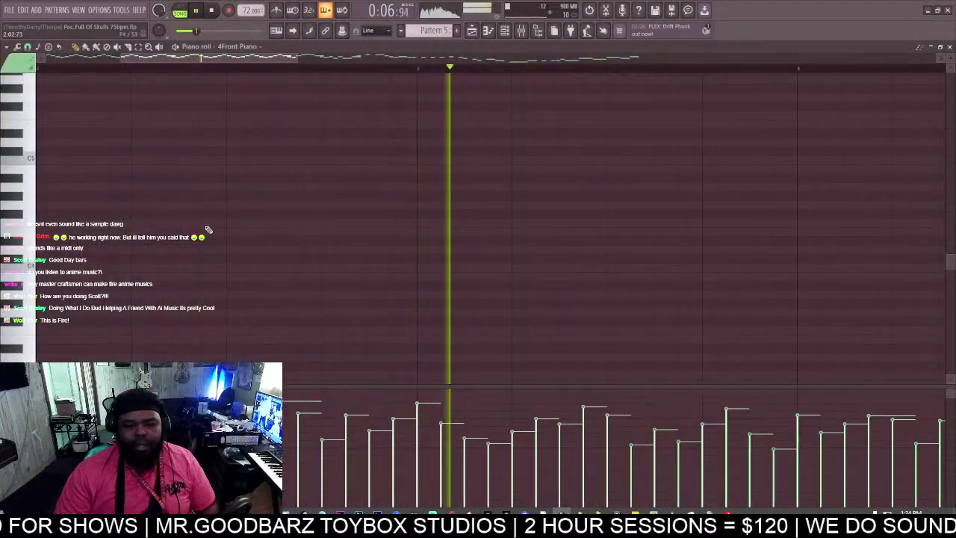
{"action": "left_click", "coordinate": [180, 10]}
{"action": "scroll", "coordinate": [207, 173], "scroll_direction": "up", "scroll_amount": 3}
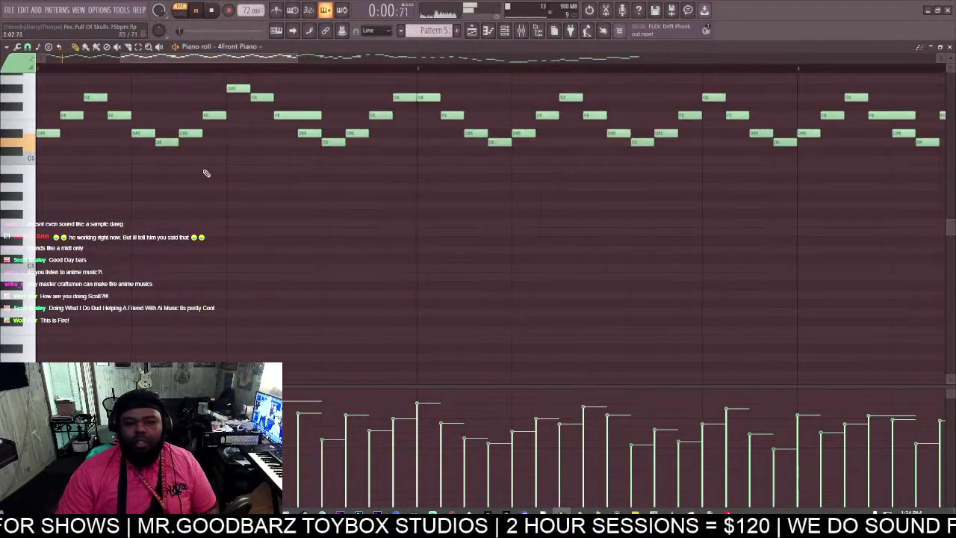
{"action": "scroll", "coordinate": [222, 143], "scroll_direction": "up", "scroll_amount": 3}
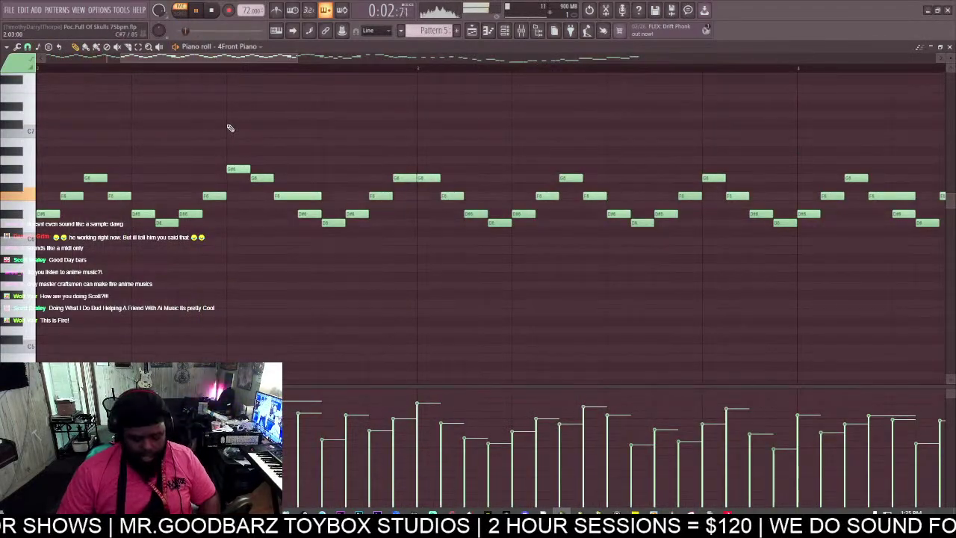
{"action": "scroll", "coordinate": [230, 127], "scroll_direction": "down", "scroll_amount": 3}
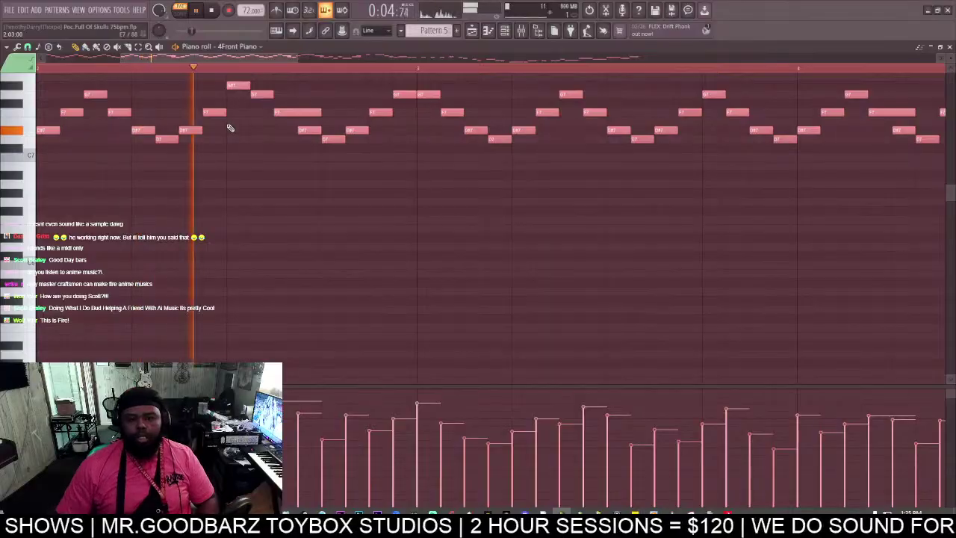
Open the Drip effect on mixer Insert 7 and view the external input recording options of Insert 124.
{"action": "left_click", "coordinate": [521, 30]}
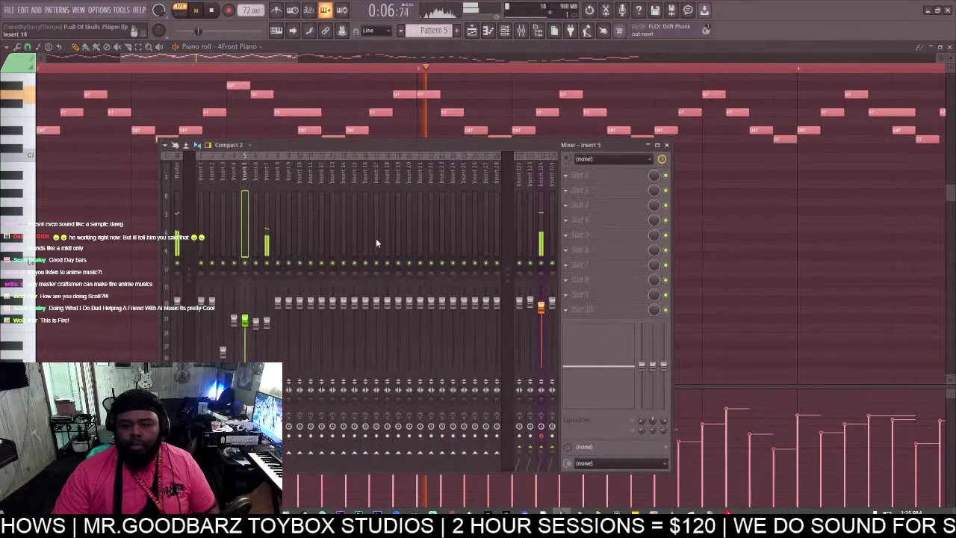
{"action": "left_click", "coordinate": [269, 207]}
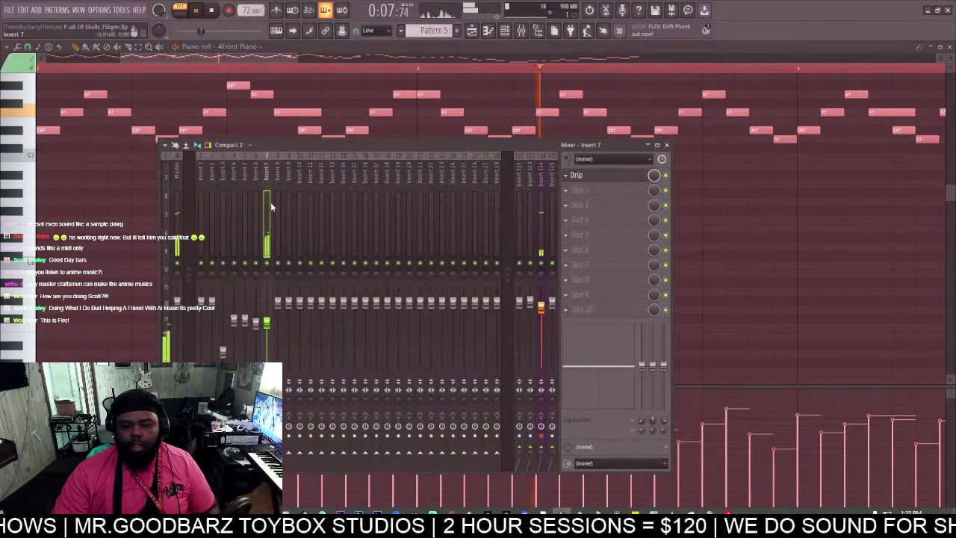
{"action": "left_click", "coordinate": [597, 176]}
{"action": "left_click", "coordinate": [542, 198]}
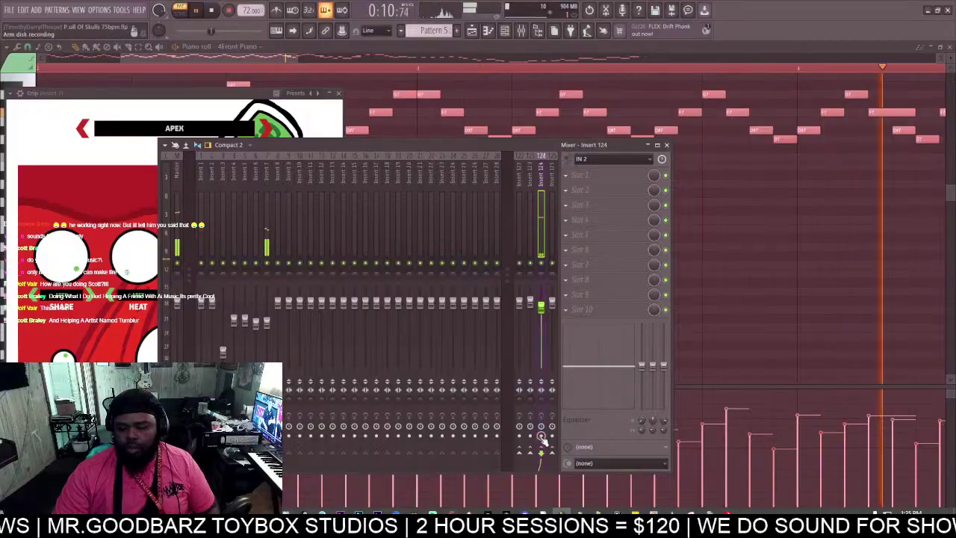
{"action": "right_click", "coordinate": [580, 160]}
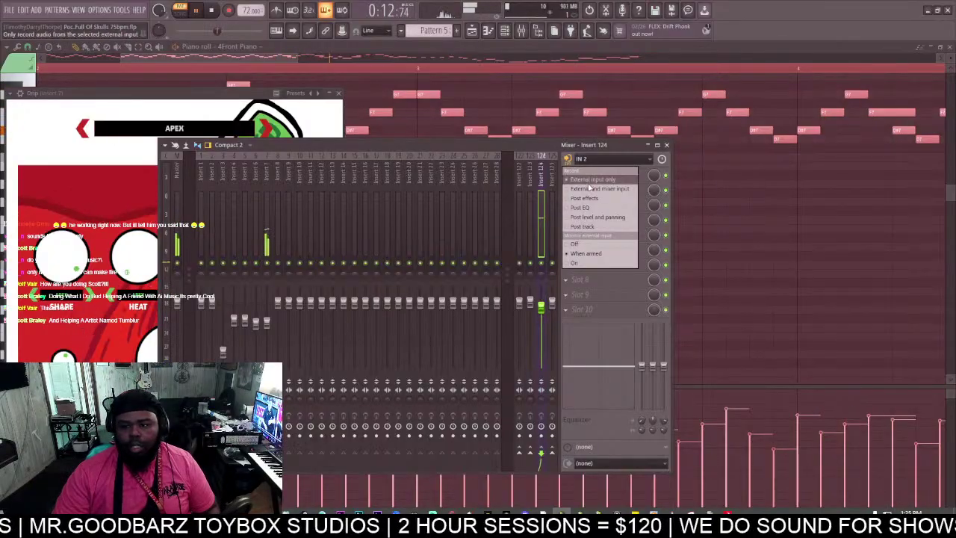
{"action": "left_click", "coordinate": [504, 202]}
Move the Drip window to the middle of the workspace, set its delay time to 1/4, and turn down the Overall amount.
{"action": "left_click", "coordinate": [144, 98]}
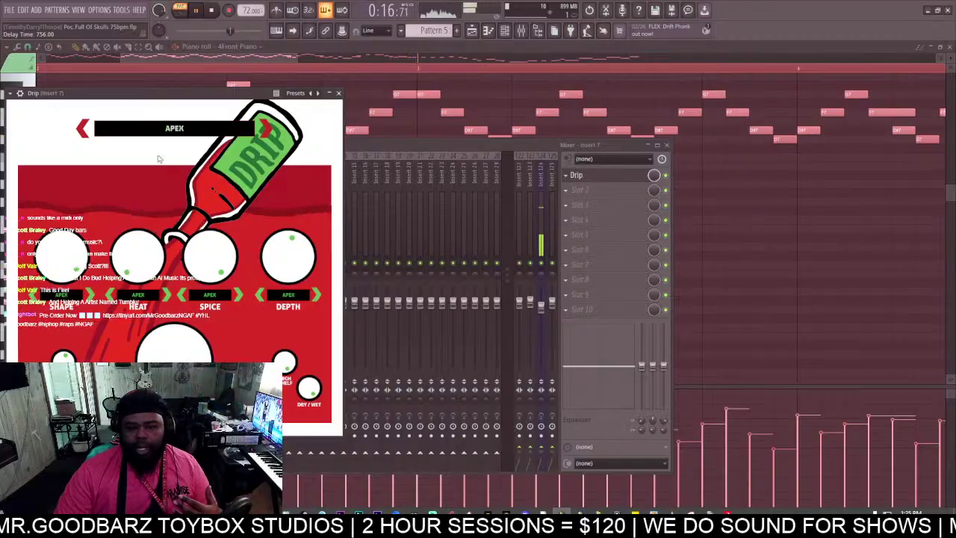
{"action": "left_click_drag", "start_coordinate": [174, 97], "coordinate": [567, 89]}
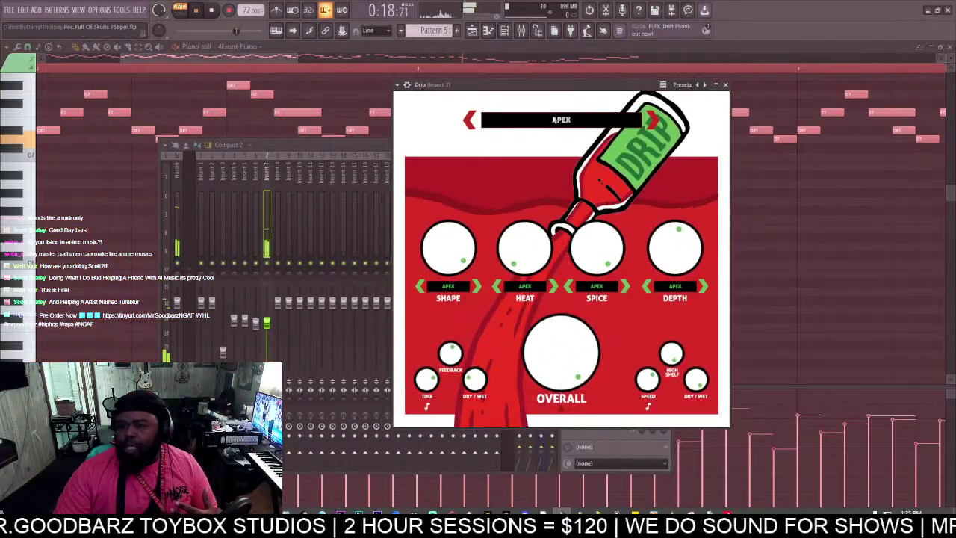
{"action": "left_click_drag", "start_coordinate": [432, 381], "coordinate": [427, 382]}
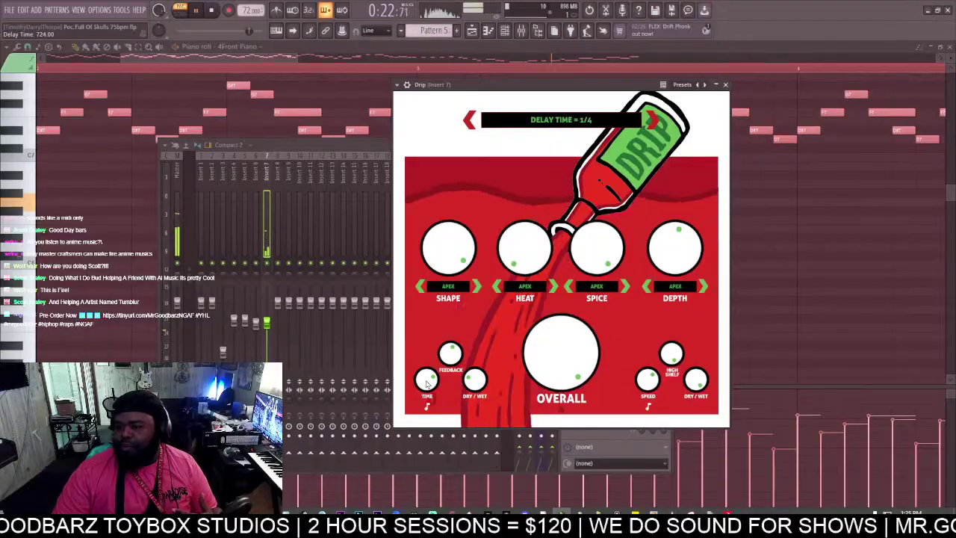
{"action": "left_click_drag", "start_coordinate": [553, 359], "coordinate": [544, 385]}
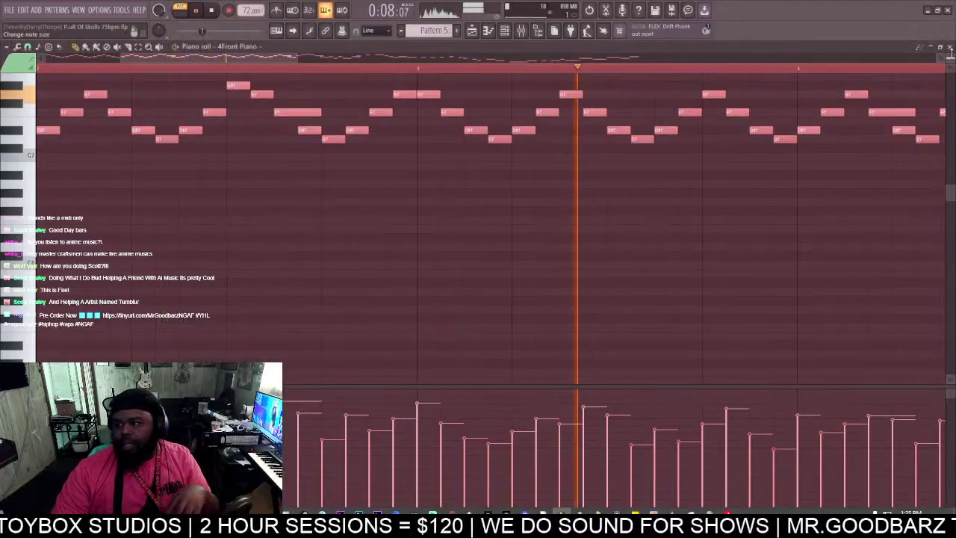
Return to the playlist and play the whole song with the HiHats on Track 7 unmuted.
{"action": "left_click", "coordinate": [949, 47]}
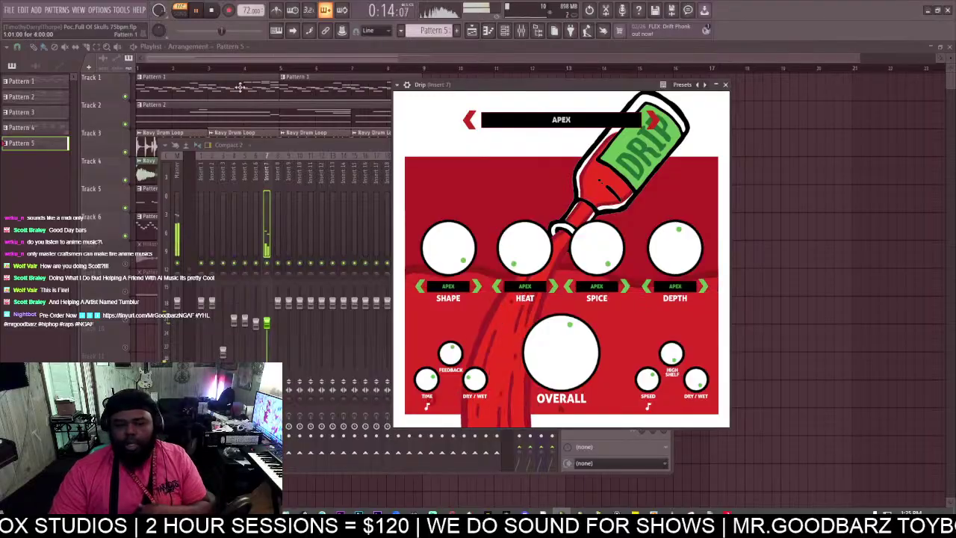
{"action": "left_click", "coordinate": [231, 65]}
{"action": "scroll", "coordinate": [230, 63], "scroll_direction": "down", "scroll_amount": 1}
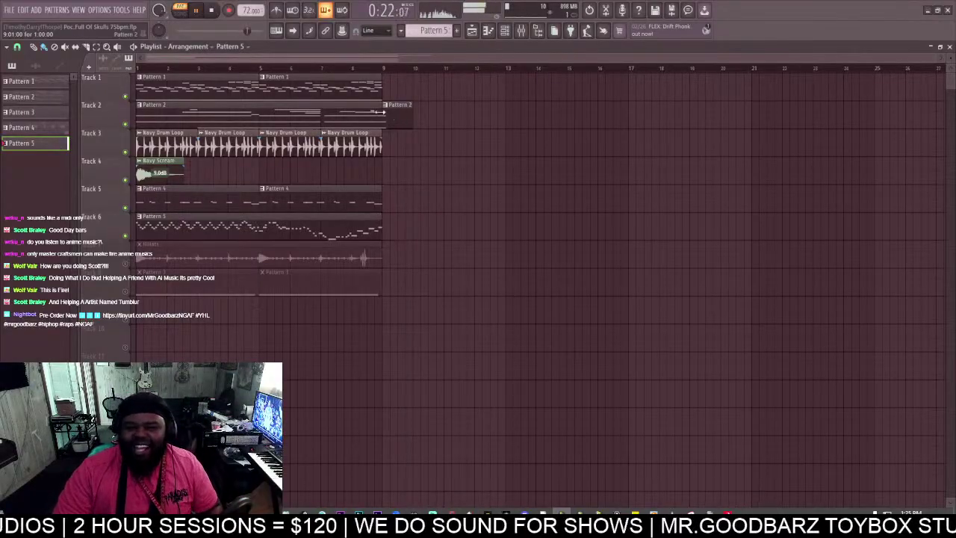
{"action": "left_click", "coordinate": [179, 13]}
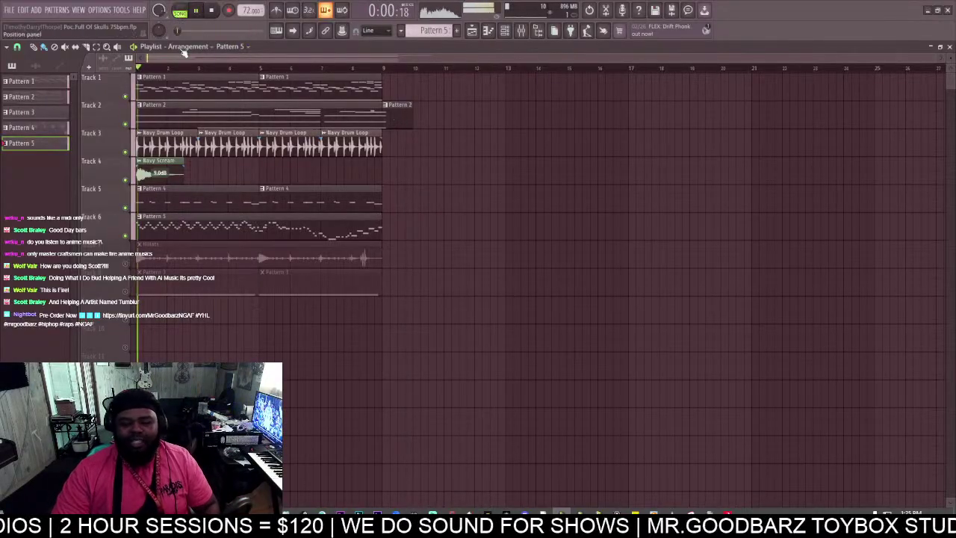
{"action": "left_click", "coordinate": [130, 264]}
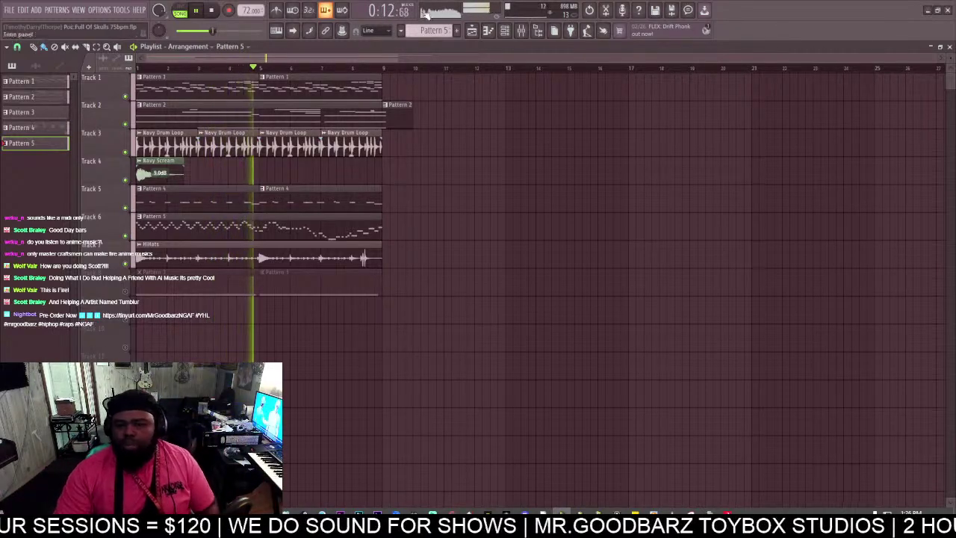
Open the Fruity Limiter on the Master track and examine its level graph while the song plays.
{"action": "left_click", "coordinate": [520, 32]}
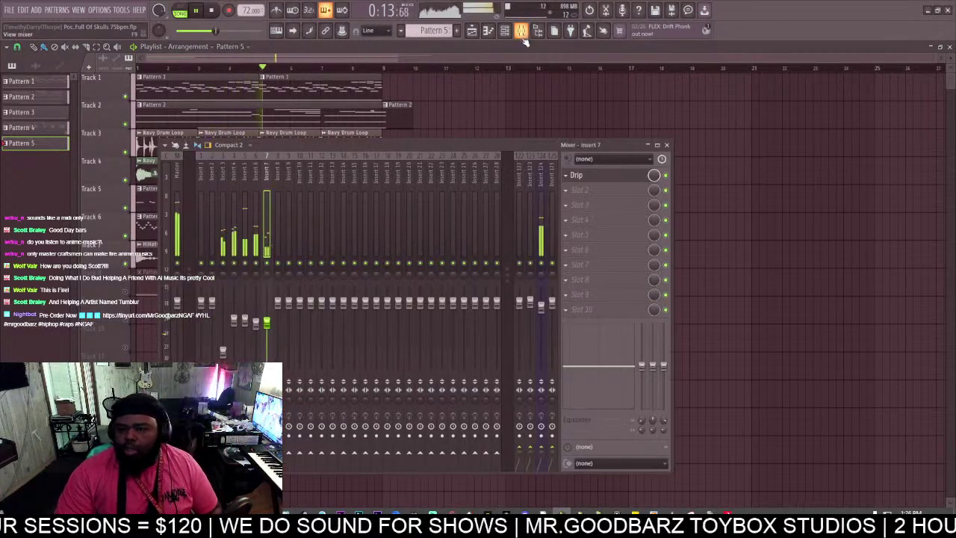
{"action": "left_click", "coordinate": [172, 194]}
{"action": "left_click", "coordinate": [619, 176]}
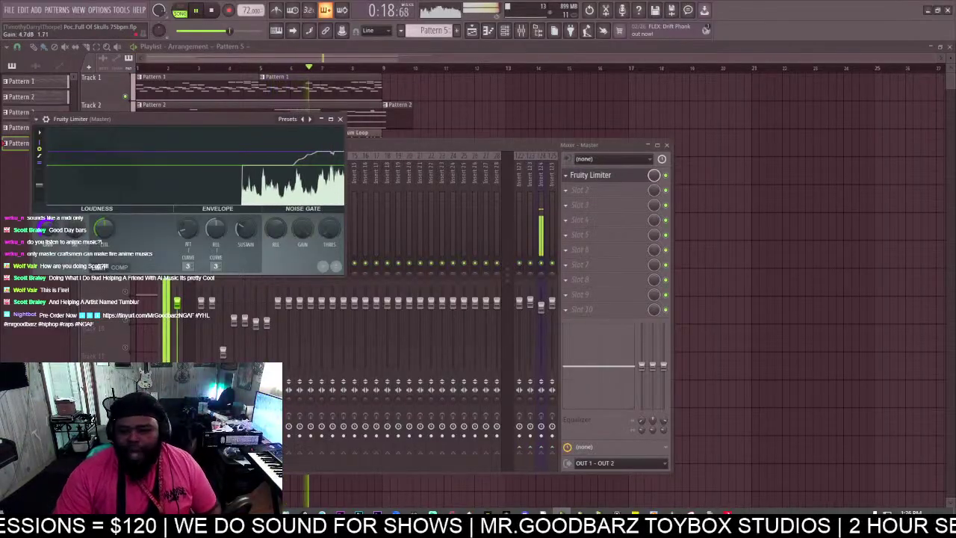
{"action": "left_click", "coordinate": [443, 146]}
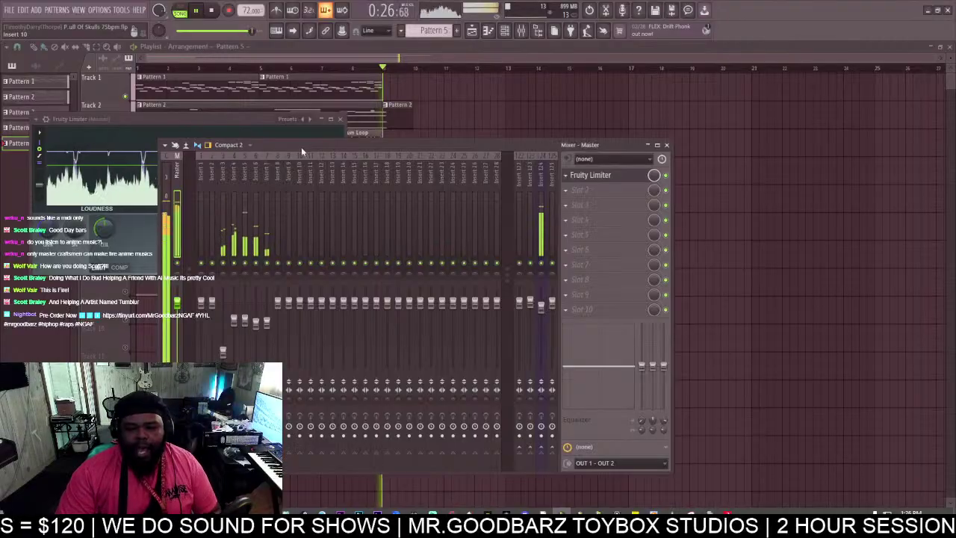
Stop the song and unmute Track 8 in the playlist.
{"action": "left_click_drag", "start_coordinate": [412, 59], "coordinate": [434, 59]}
{"action": "key", "text": "space"}
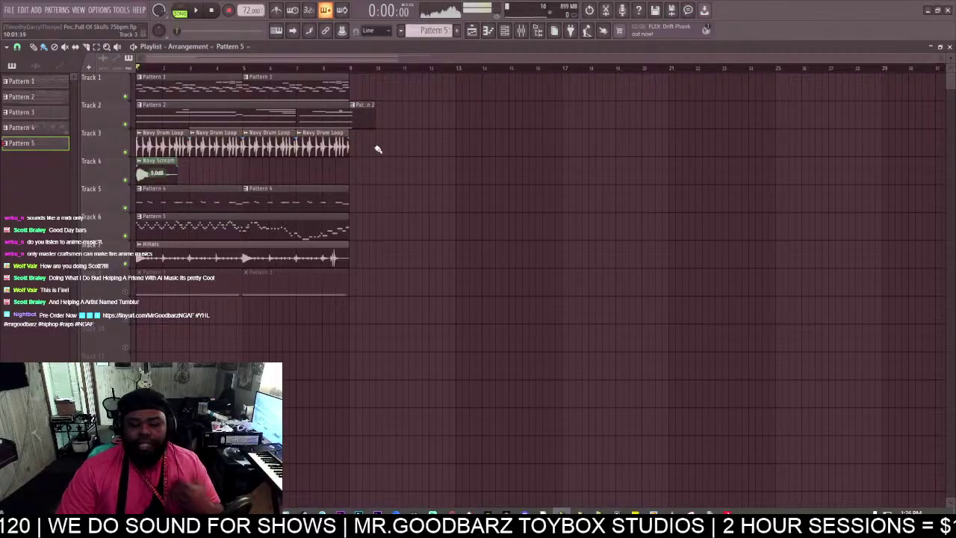
{"action": "left_click", "coordinate": [125, 291]}
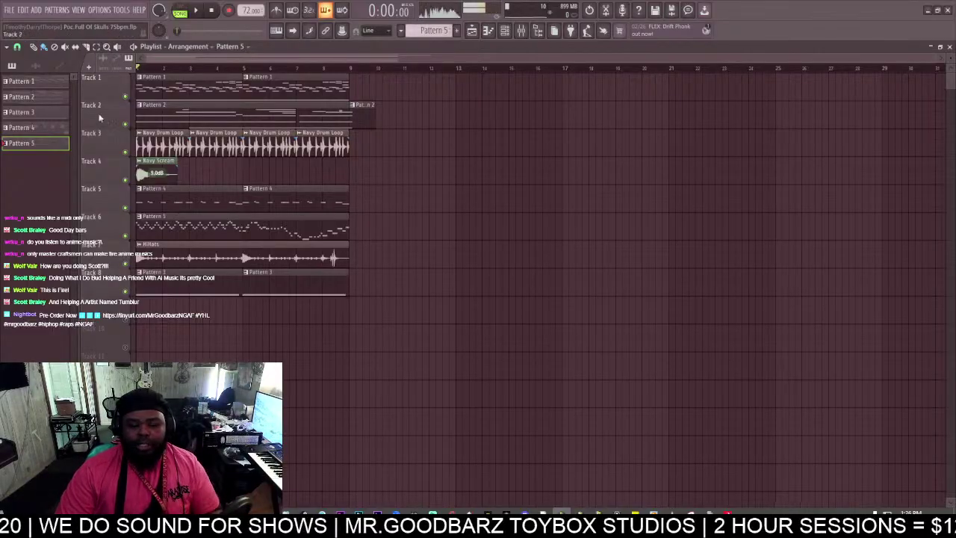
Move all playlist clips to start at bar 9, and place Pattern 1 clips at bars 1 and 5 on Track 1.
{"action": "left_click", "coordinate": [20, 49]}
{"action": "left_click", "coordinate": [25, 196]}
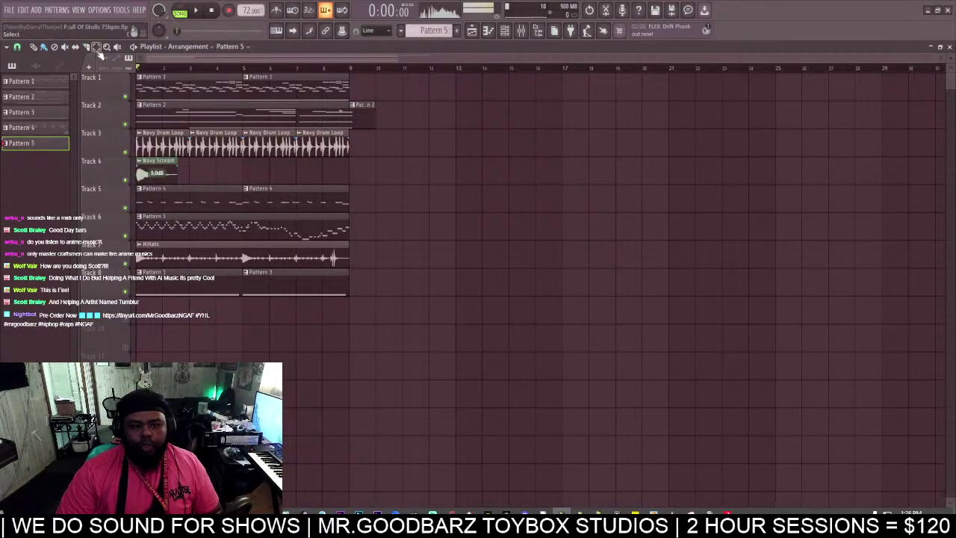
{"action": "key", "text": "ctrl+a"}
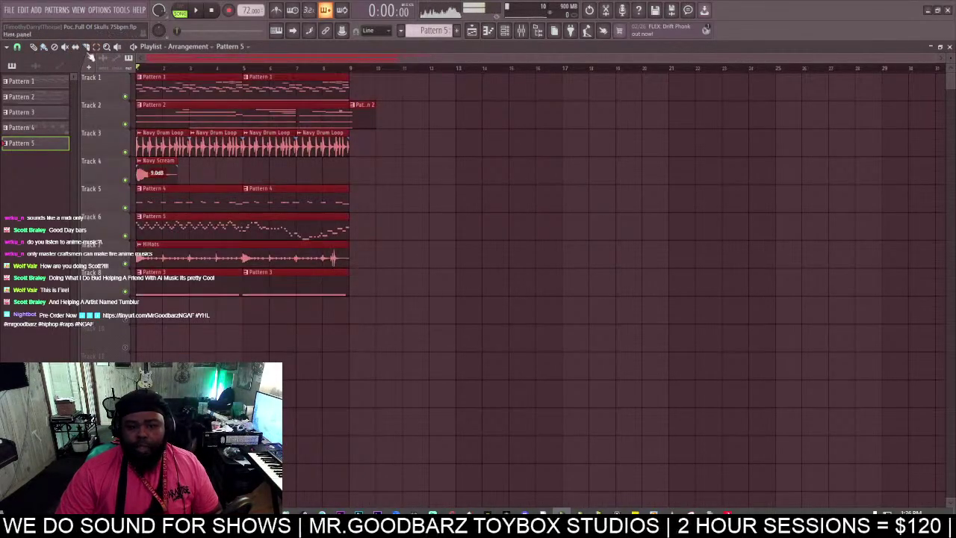
{"action": "left_click", "coordinate": [18, 48]}
{"action": "left_click", "coordinate": [25, 197]}
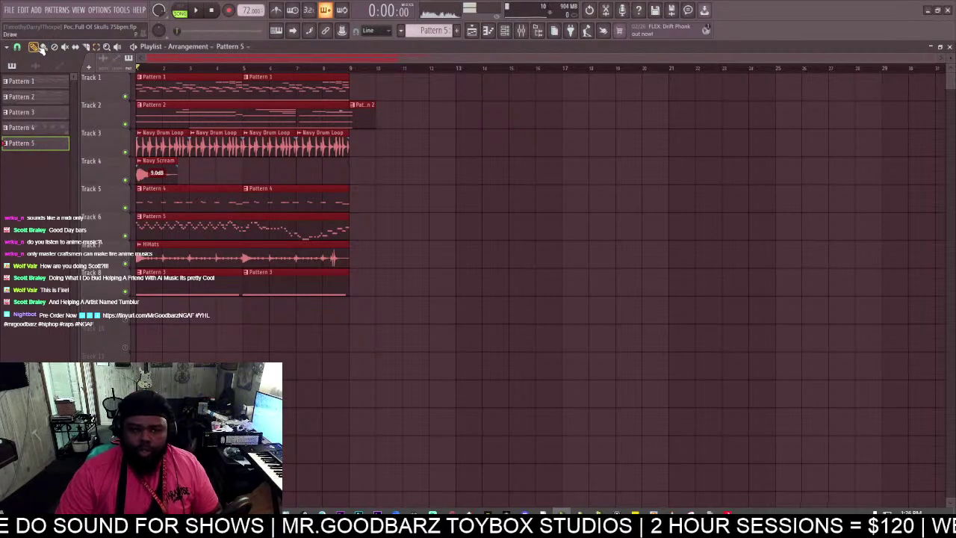
{"action": "left_click_drag", "start_coordinate": [180, 90], "coordinate": [392, 88]}
{"action": "left_click", "coordinate": [295, 153]}
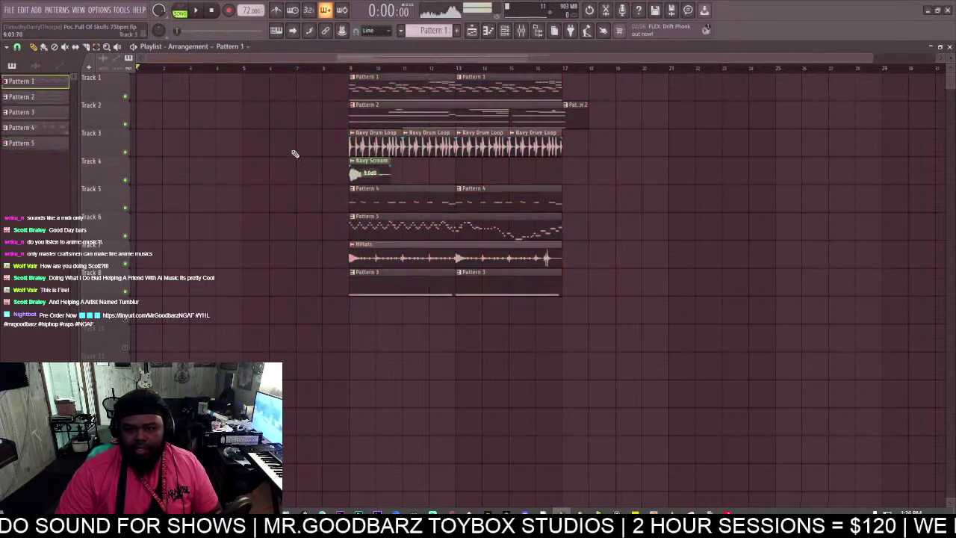
{"action": "left_click", "coordinate": [164, 92]}
{"action": "left_click", "coordinate": [254, 88]}
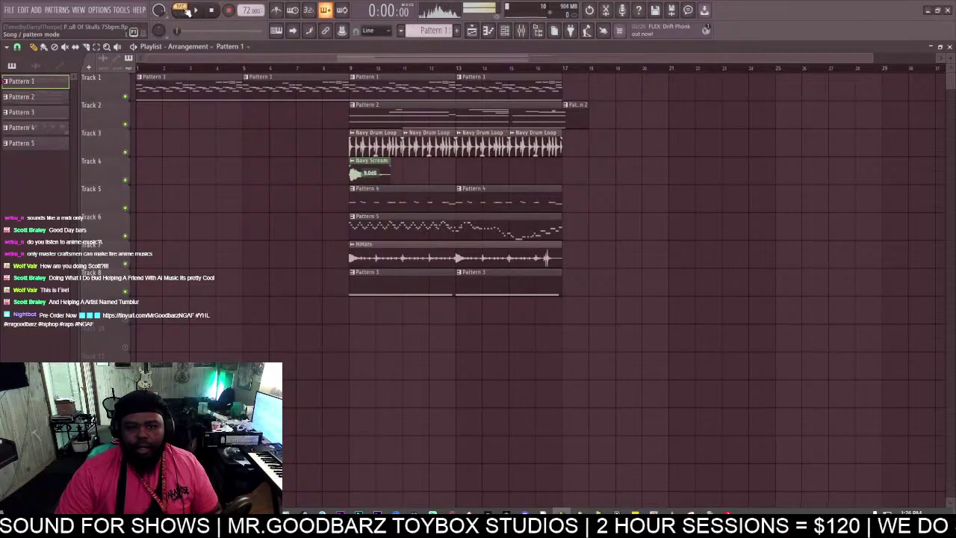
Open the Jack O Player instrument, listen to Pattern 1 on its own, and stop playback in the cleared playlist.
{"action": "left_click", "coordinate": [501, 32]}
{"action": "left_click", "coordinate": [210, 269]}
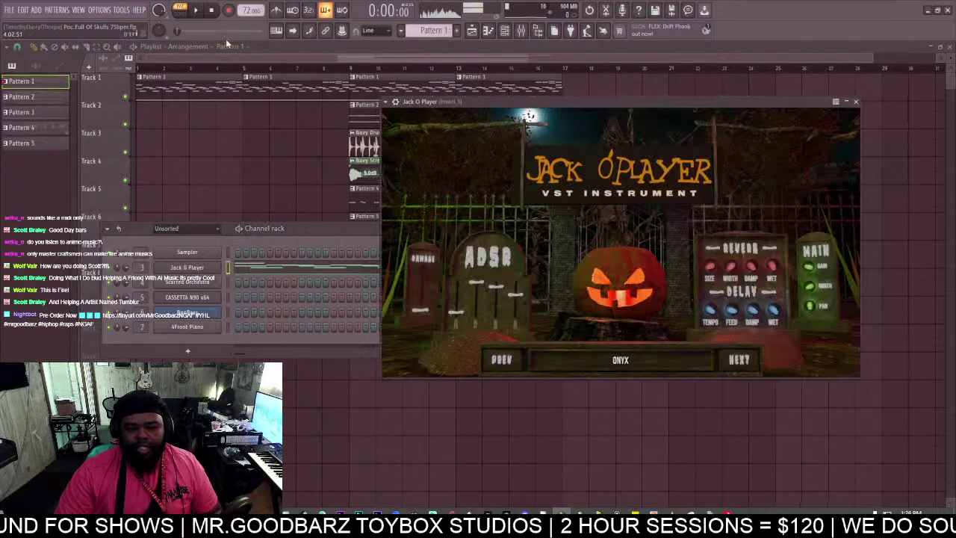
{"action": "left_click", "coordinate": [196, 11]}
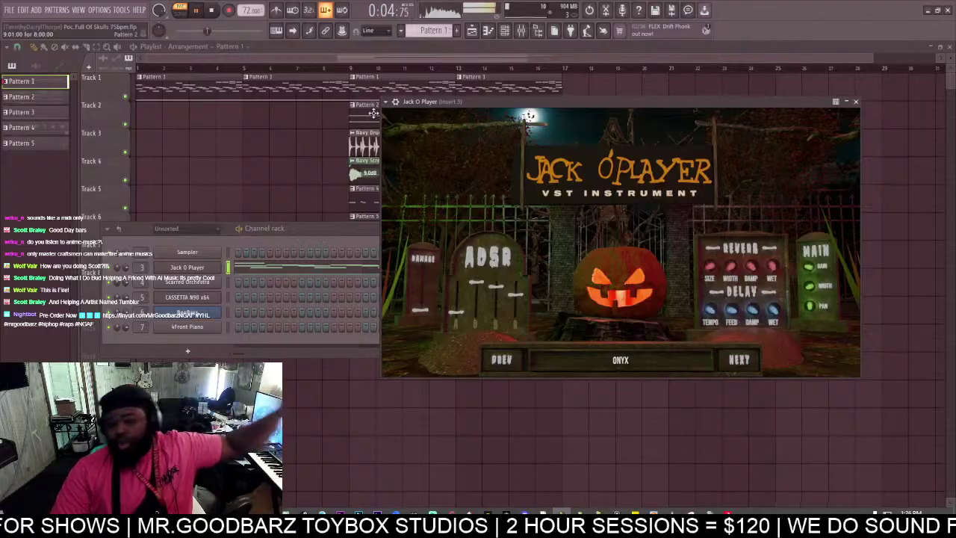
{"action": "left_click", "coordinate": [320, 57]}
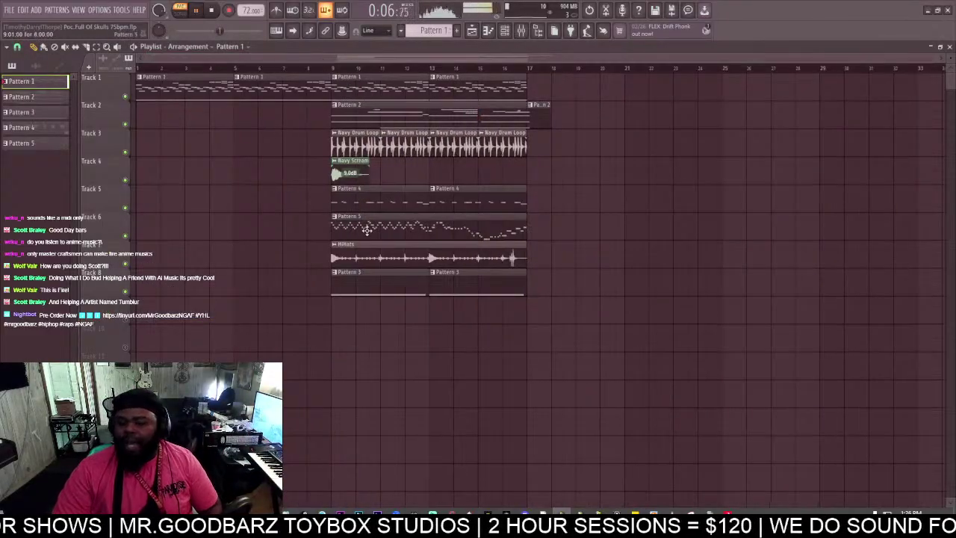
{"action": "key", "text": "space"}
Place a Pattern 2 clip at bar 1 on Track 2 and delete the Pattern 1 clip at bar 1 on Track 1.
{"action": "left_click", "coordinate": [331, 125]}
{"action": "left_click_drag", "start_coordinate": [329, 126], "coordinate": [139, 120]}
{"action": "right_click", "coordinate": [161, 88]}
Play Pattern 2 briefly, switch playback to song mode, and stop it.
{"action": "key", "text": "space"}
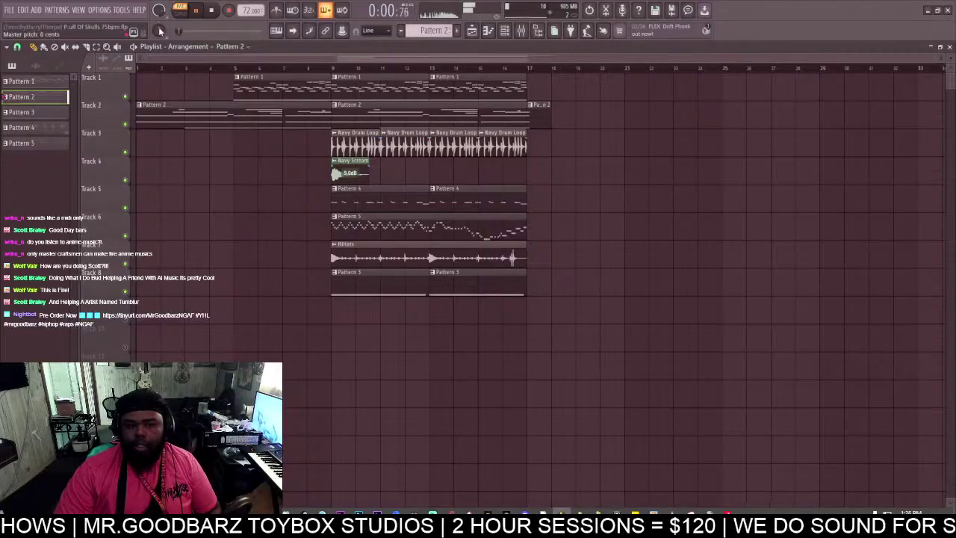
{"action": "left_click", "coordinate": [180, 14]}
{"action": "key", "text": "space"}
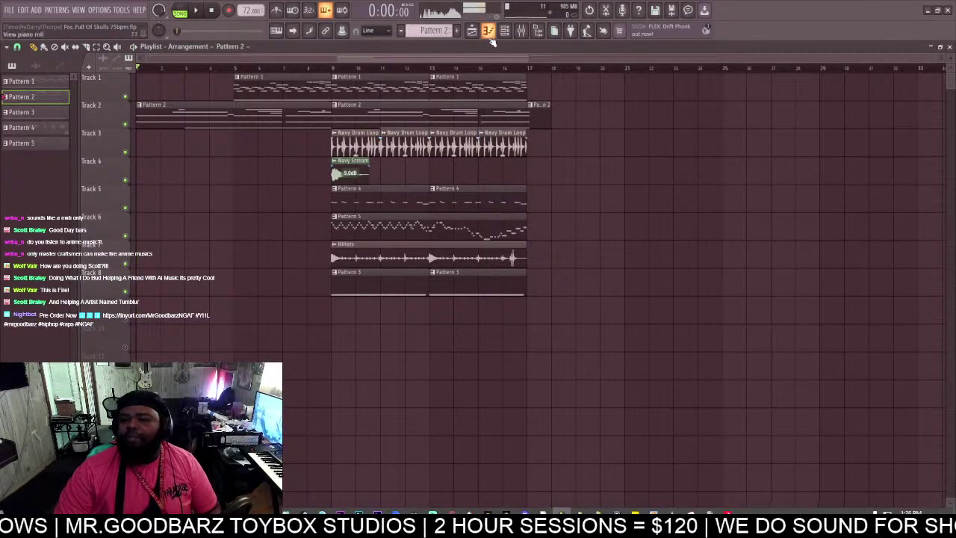
Clone the Scarred Orchestra channel and position the duplicate's instrument window beside the channel names.
{"action": "left_click", "coordinate": [505, 30]}
{"action": "right_click", "coordinate": [207, 297]}
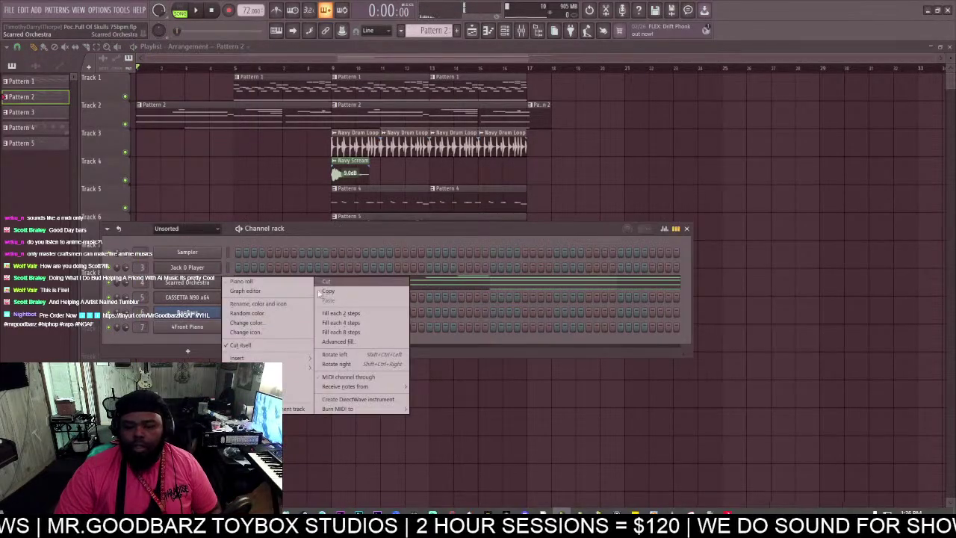
{"action": "left_click", "coordinate": [243, 377]}
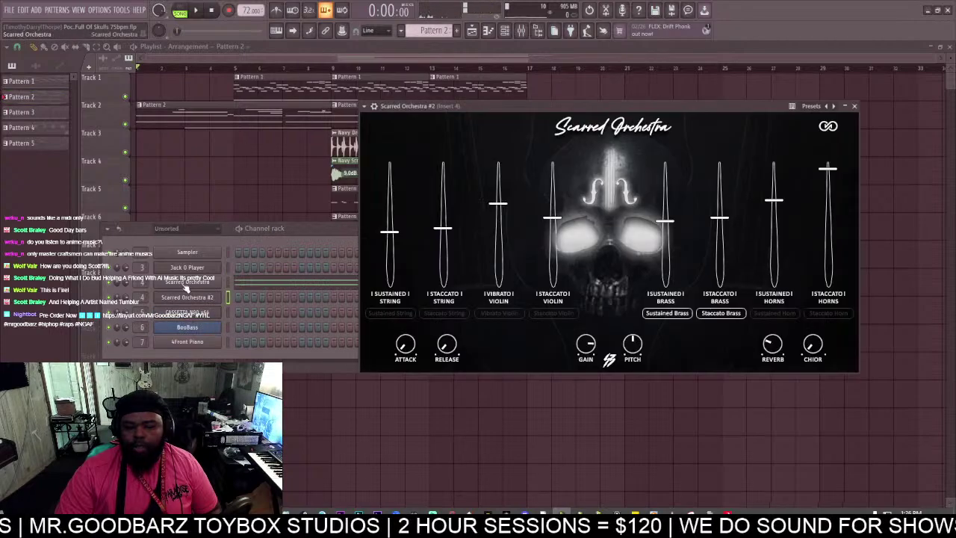
{"action": "left_click", "coordinate": [190, 298]}
{"action": "left_click", "coordinate": [190, 301]}
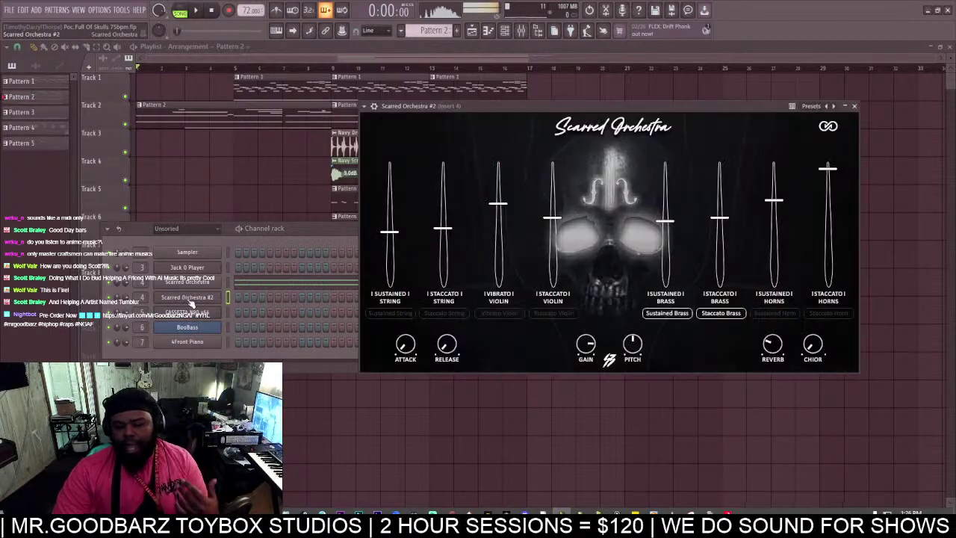
{"action": "mouse_move", "coordinate": [572, 107]}
{"action": "left_mouse_down"}
{"action": "mouse_move", "coordinate": [593, 100]}
{"action": "mouse_move", "coordinate": [583, 109]}
{"action": "left_mouse_up"}
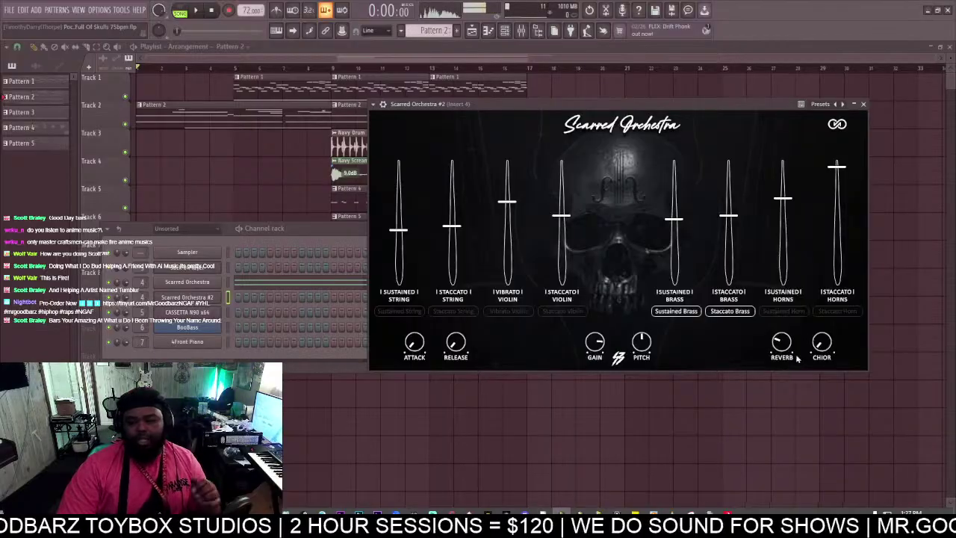
Enable the Sustained String, Staccato String, Vibrato Violin and Staccato Violin layers in the cloned Scarred Orchestra.
{"action": "left_click", "coordinate": [414, 312]}
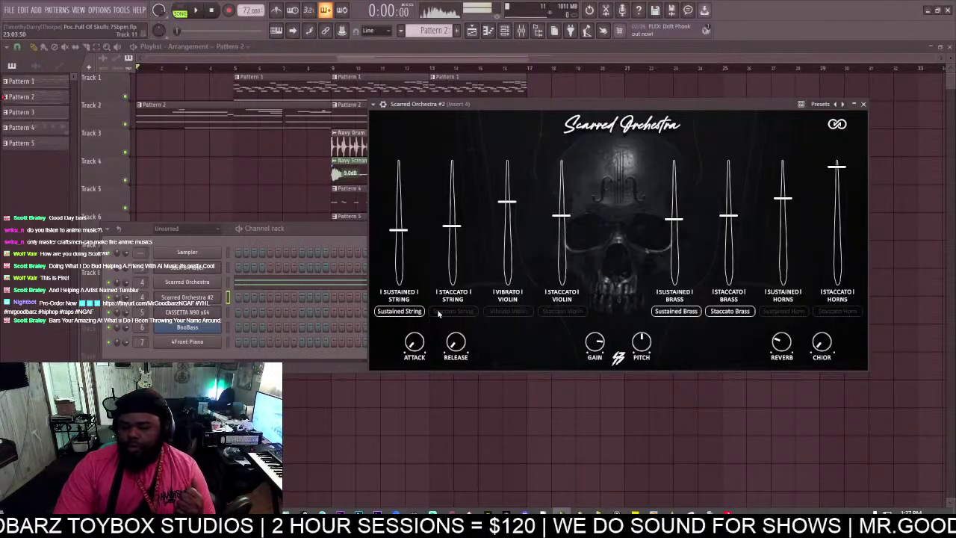
{"action": "left_click", "coordinate": [452, 311]}
{"action": "left_click", "coordinate": [562, 311]}
{"action": "left_click", "coordinate": [509, 312]}
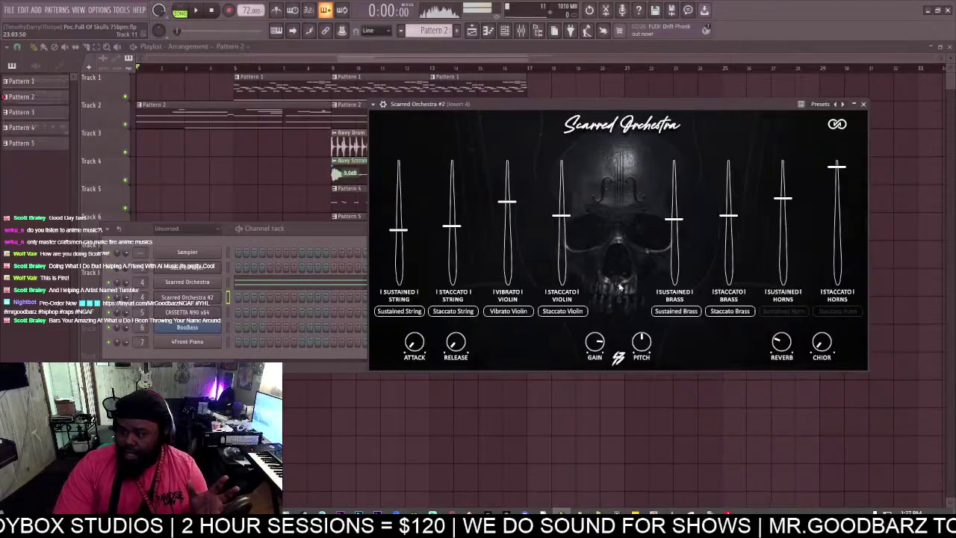
Turn off the Sustained Brass and Staccato Brass layers in the cloned Scarred Orchestra and enable Sustained Horn.
{"action": "left_click", "coordinate": [683, 312]}
{"action": "left_click", "coordinate": [718, 313]}
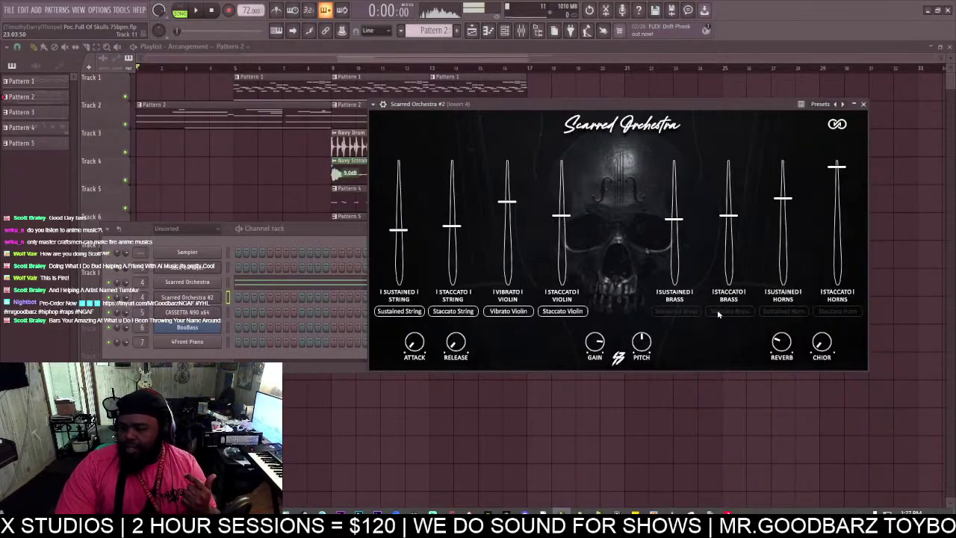
{"action": "left_click", "coordinate": [793, 315]}
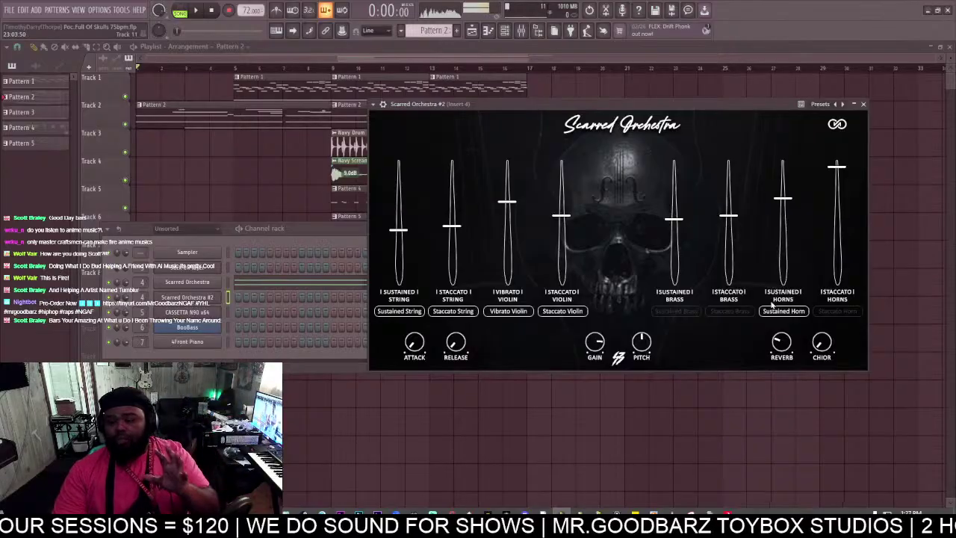
Turn off Sustained Horn and every string and violin layer except Sustained String in the cloned Scarred Orchestra.
{"action": "left_click", "coordinate": [777, 311]}
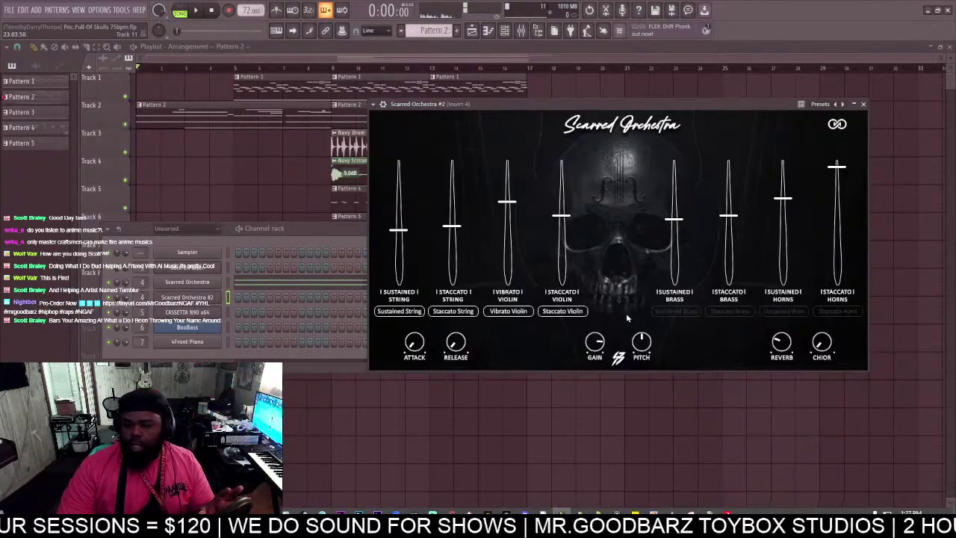
{"action": "left_click", "coordinate": [562, 310]}
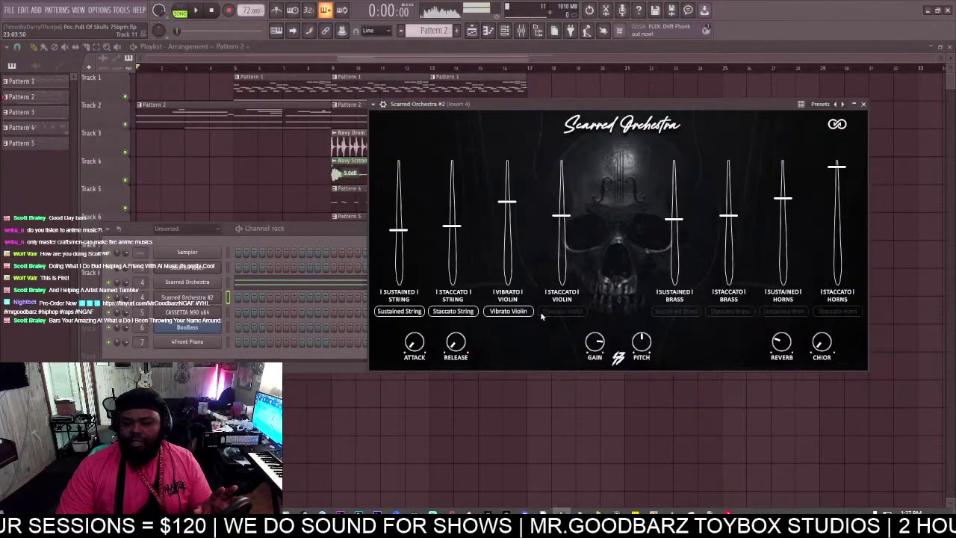
{"action": "left_click", "coordinate": [452, 311]}
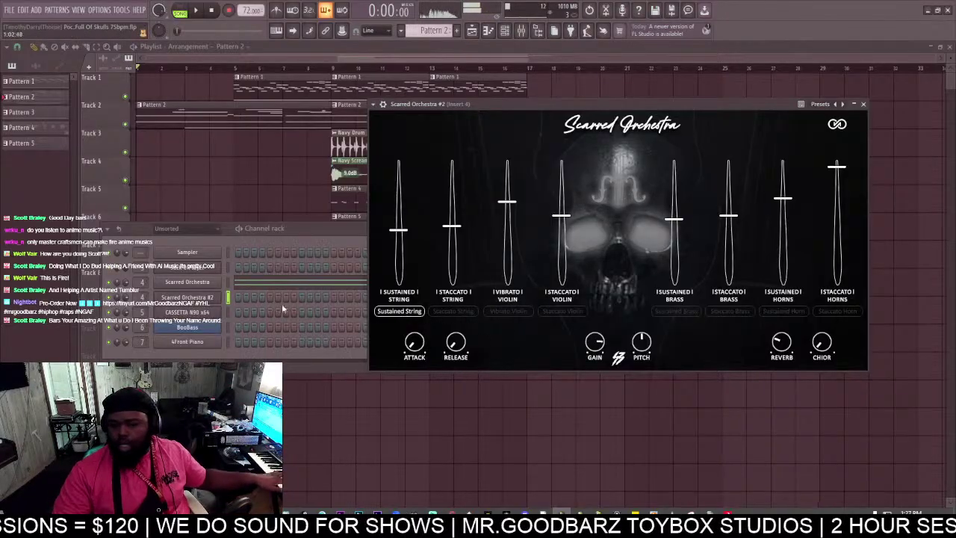
Copy the Scarred Orchestra notes from Pattern 2 and paste them onto the Scarred Orchestra #2 channel in a new Pattern 6.
{"action": "right_click", "coordinate": [205, 286]}
{"action": "left_click", "coordinate": [324, 294]}
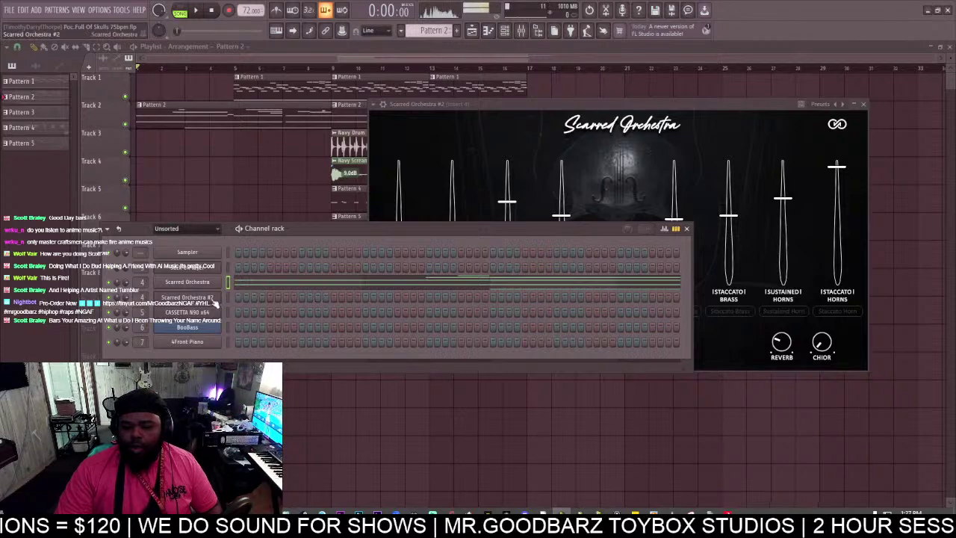
{"action": "left_click_drag", "start_coordinate": [429, 31], "coordinate": [429, 13]}
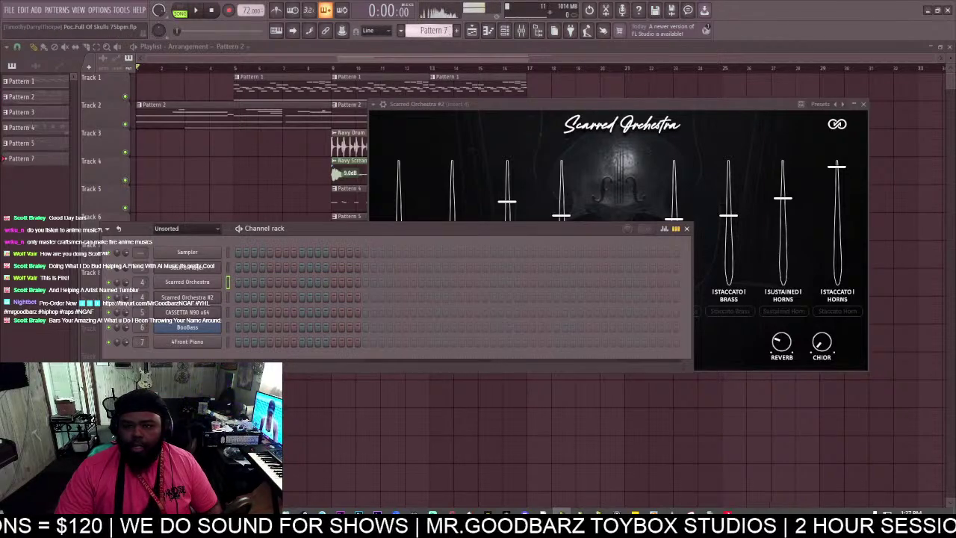
{"action": "right_click", "coordinate": [222, 297]}
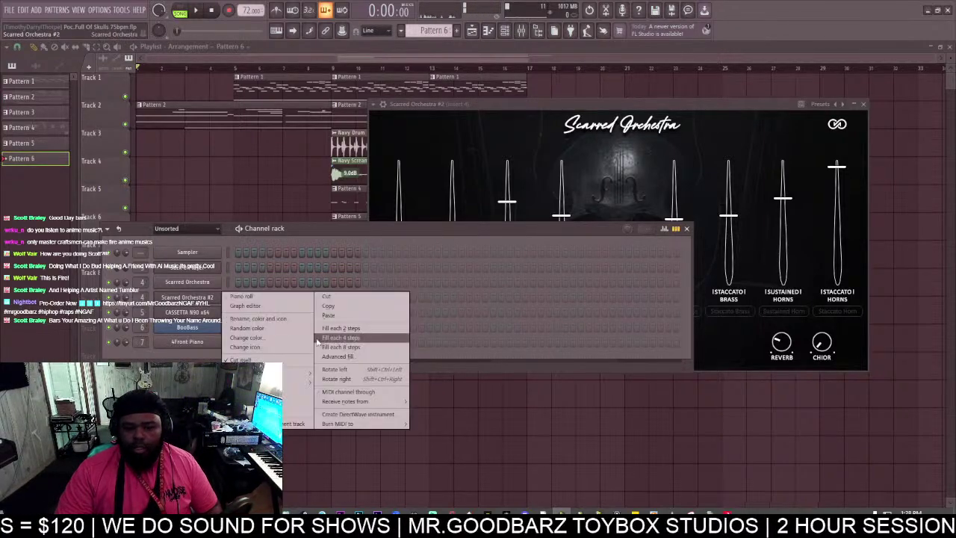
{"action": "left_click", "coordinate": [333, 321]}
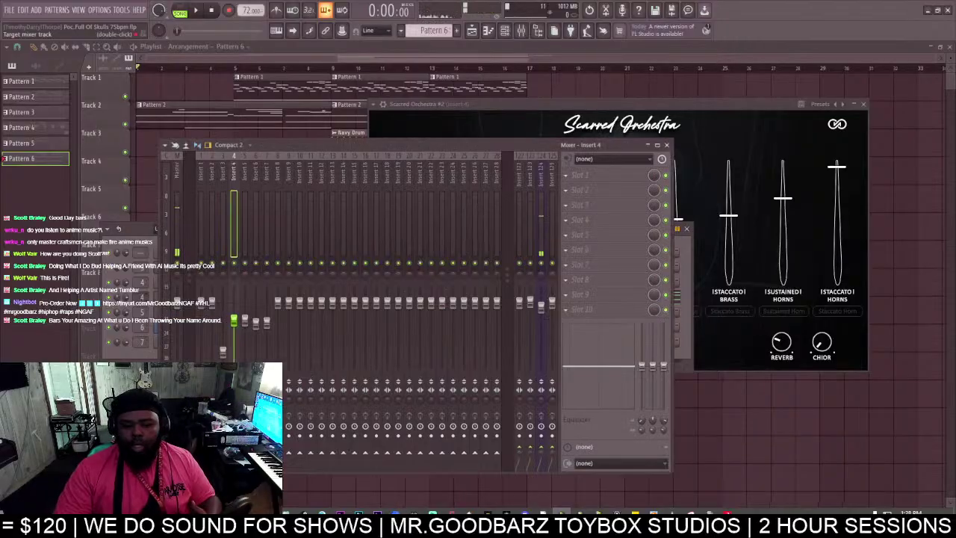
Route Scarred Orchestra #2 to mixer Insert 8, lower its volume to 54%, and place Pattern 6 on Track 10 at bar 1.
{"action": "double_click", "coordinate": [140, 297]}
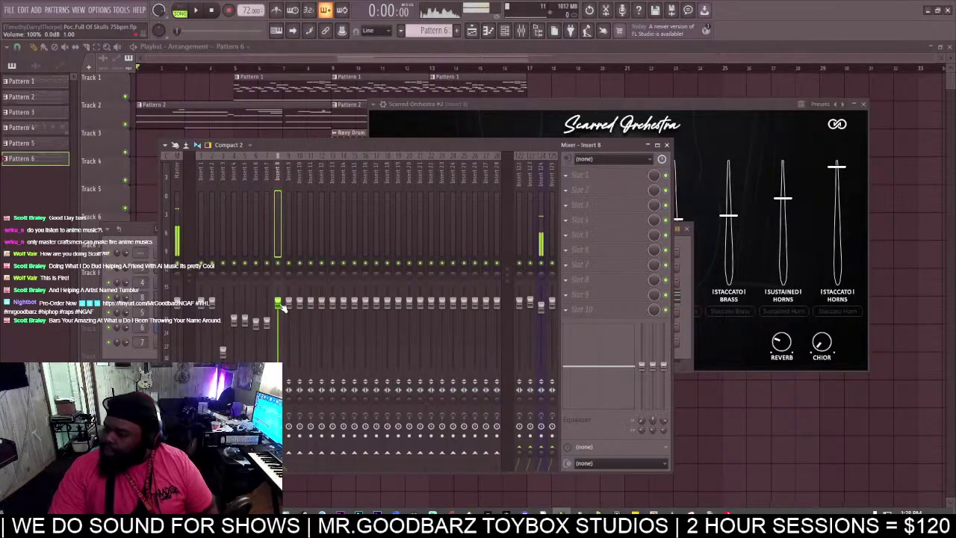
{"action": "left_click_drag", "start_coordinate": [280, 305], "coordinate": [278, 333]}
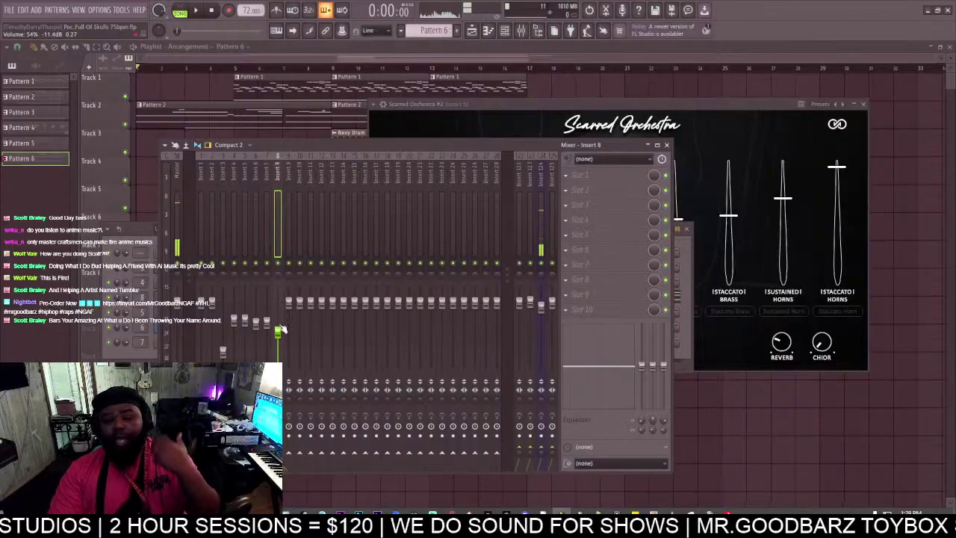
{"action": "left_click", "coordinate": [162, 65]}
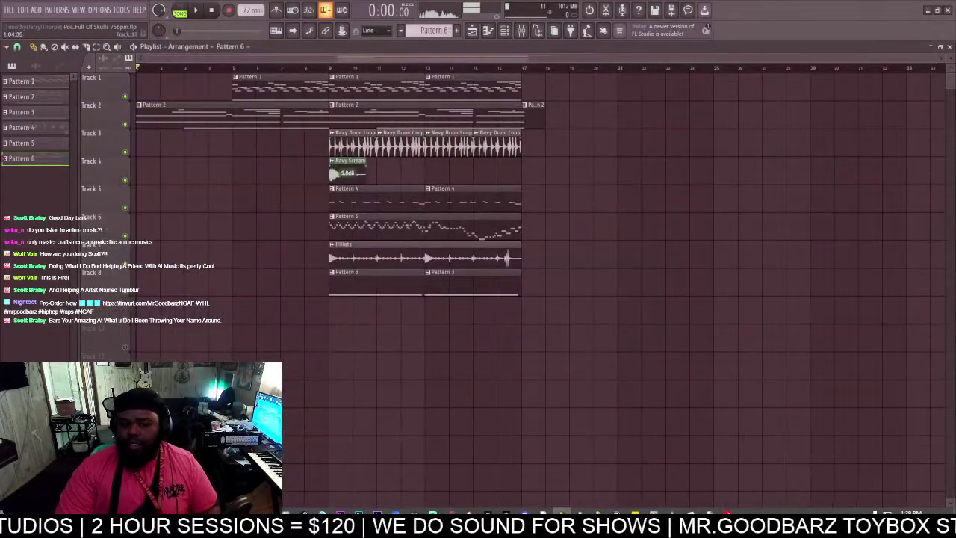
{"action": "left_click", "coordinate": [127, 324]}
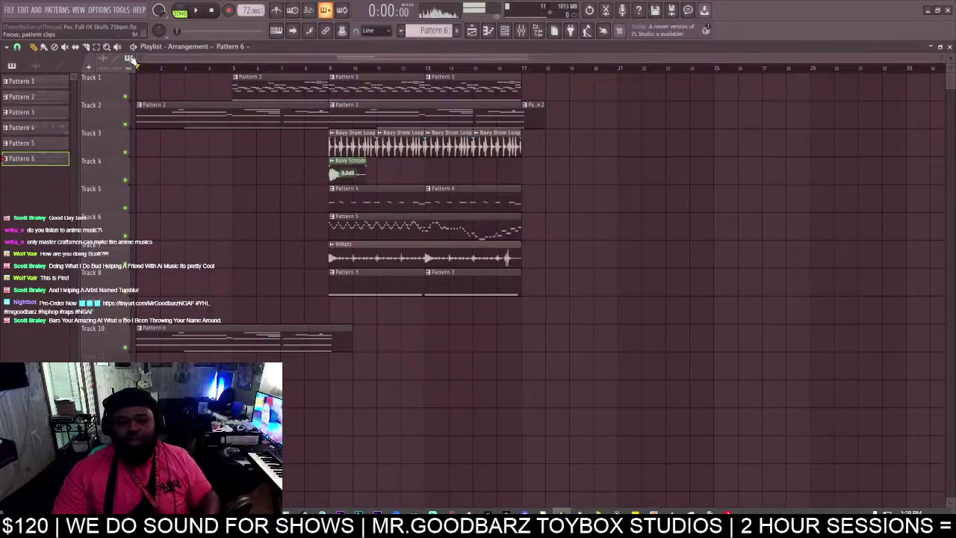
Start song playback, mute Track 2, and raise the Insert 8 mixer volume while listening to Pattern 6.
{"action": "key", "text": "space"}
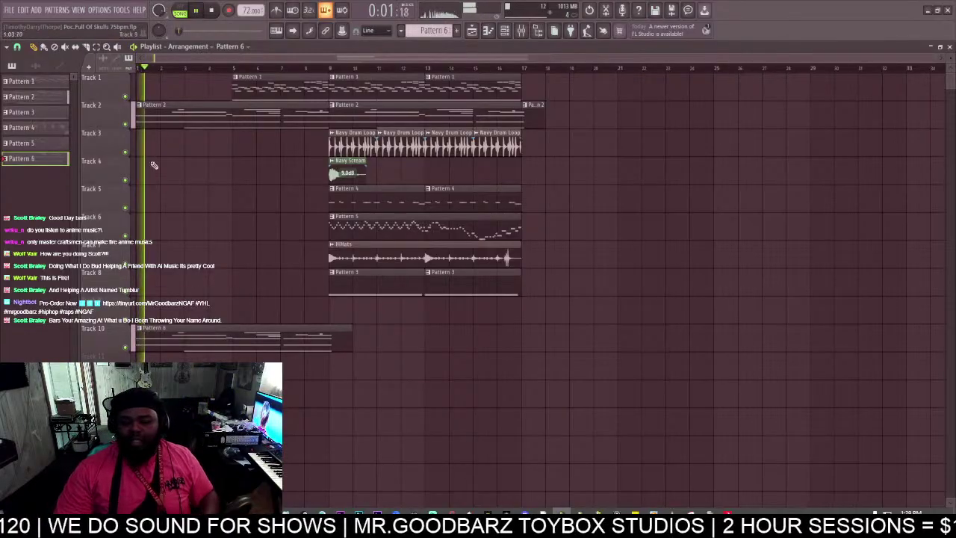
{"action": "left_click", "coordinate": [124, 124]}
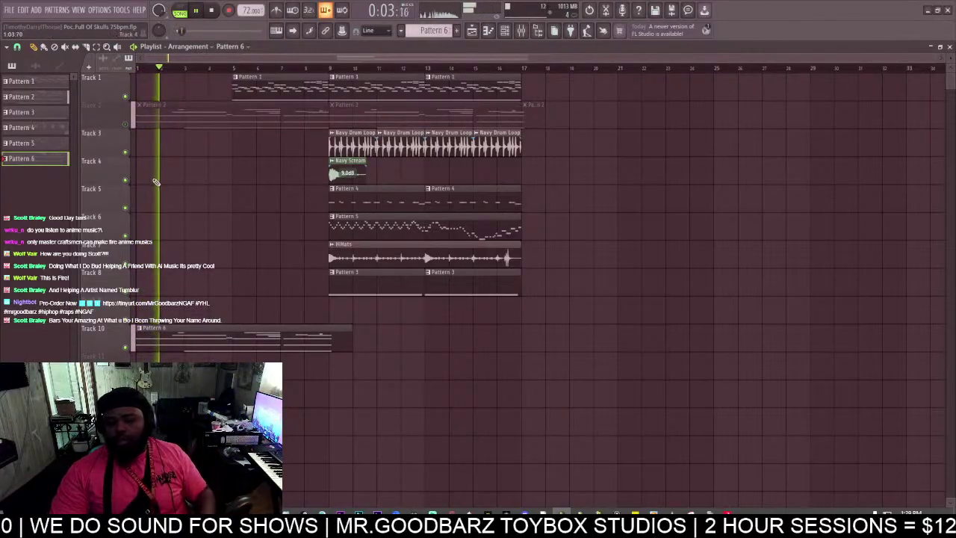
{"action": "left_click", "coordinate": [525, 35]}
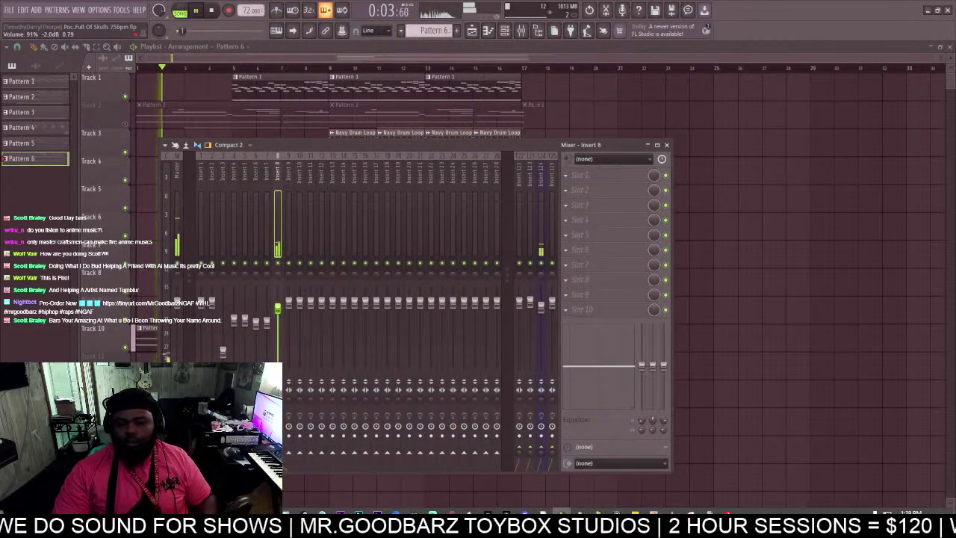
{"action": "left_click", "coordinate": [214, 58]}
Examine Pattern 1's Jack O Player notes, the channel rack and the mixer during playback, then return to the playlist and stop.
{"action": "scroll", "coordinate": [214, 57], "scroll_direction": "up", "scroll_amount": 3}
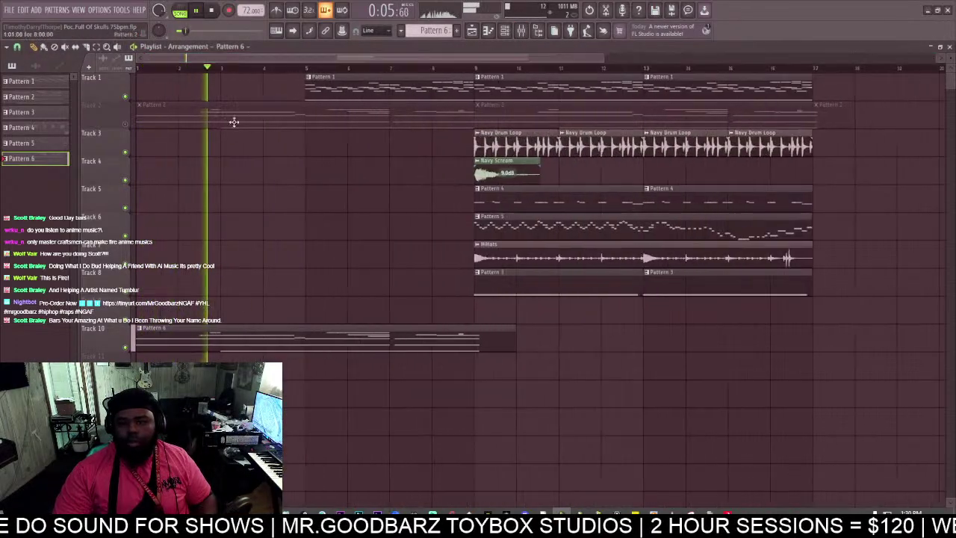
{"action": "double_click", "coordinate": [354, 92]}
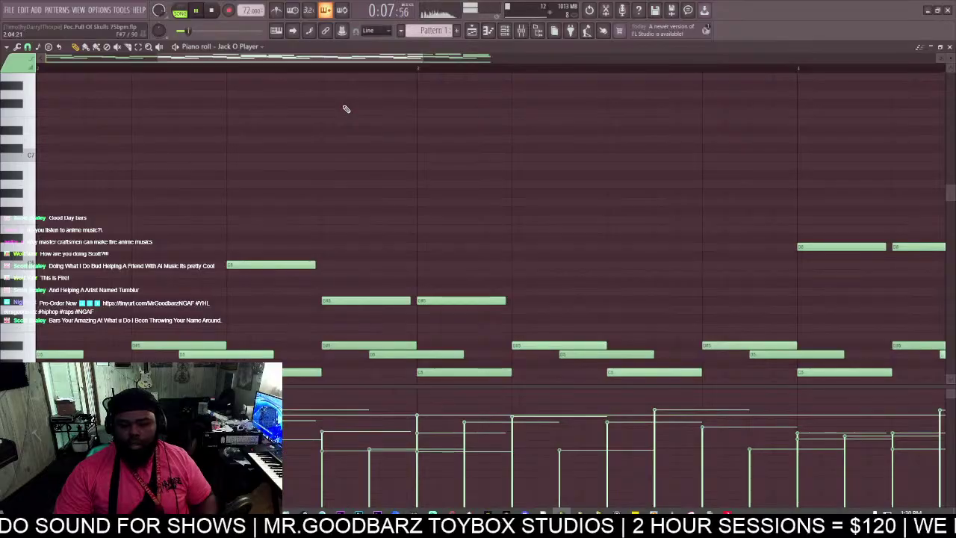
{"action": "left_click", "coordinate": [504, 31]}
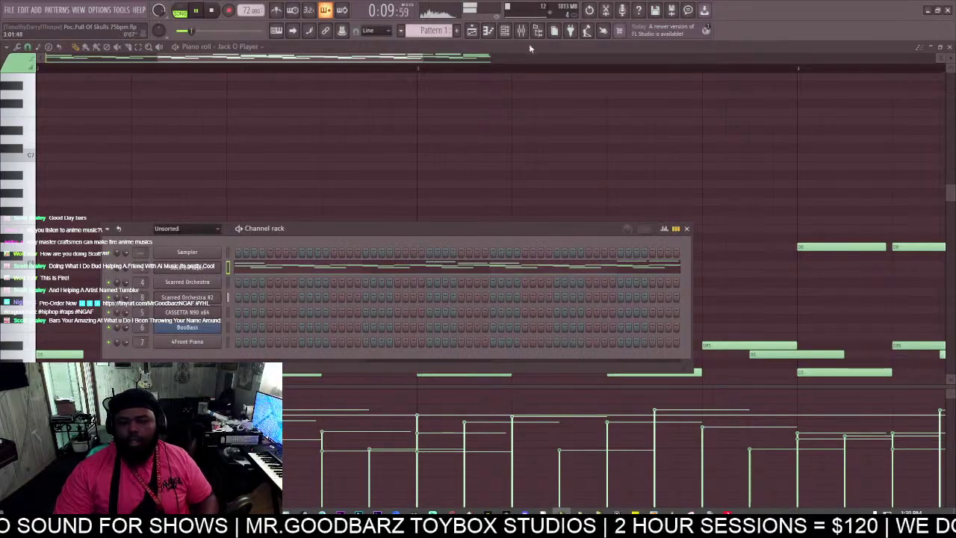
{"action": "left_click", "coordinate": [521, 31]}
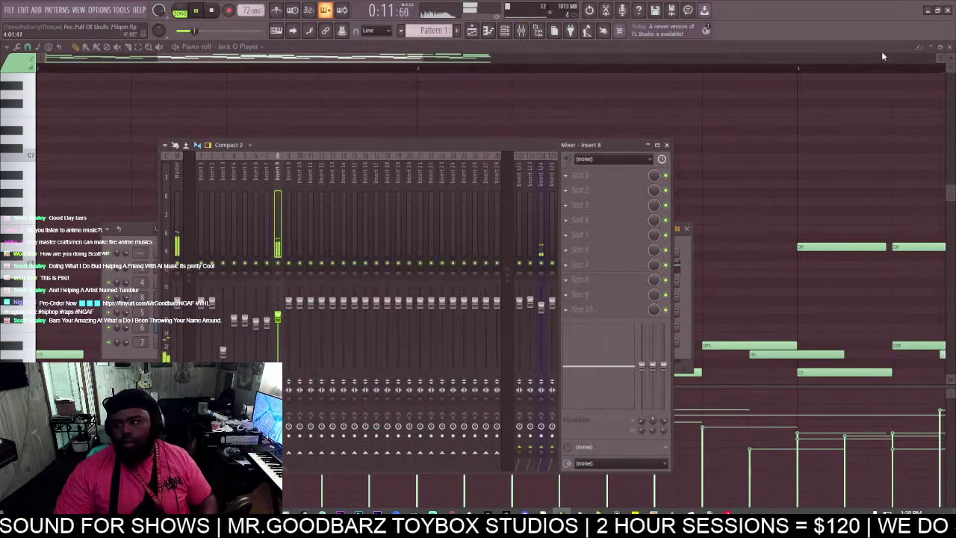
{"action": "left_click", "coordinate": [948, 49]}
{"action": "key", "text": "F12"}
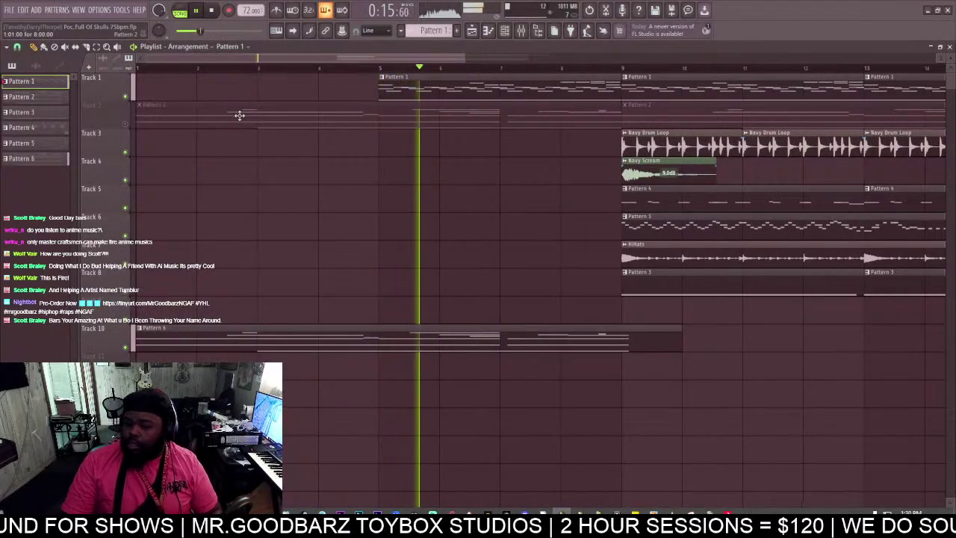
{"action": "key", "text": "space"}
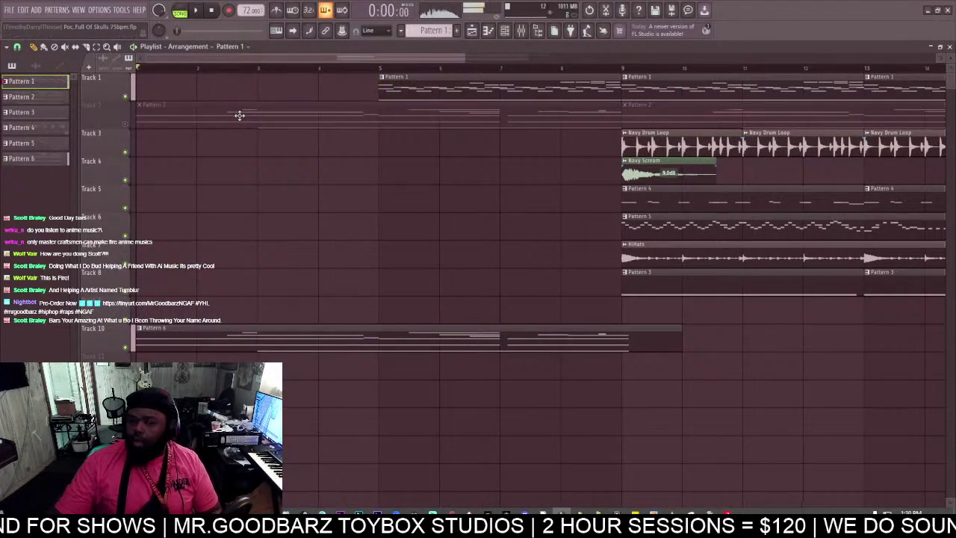
{"action": "left_click", "coordinate": [521, 31]}
{"action": "key", "text": "F9"}
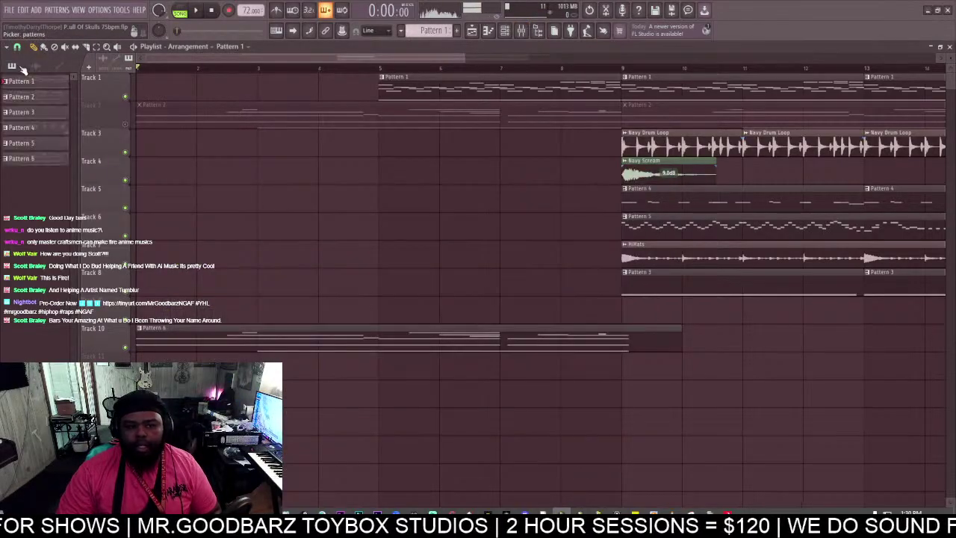
{"action": "left_click", "coordinate": [525, 34]}
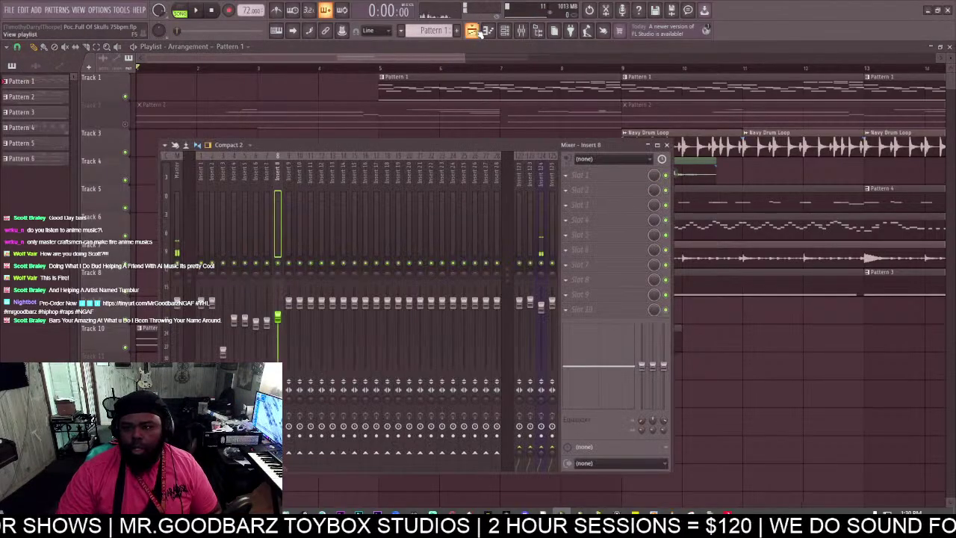
{"action": "left_click", "coordinate": [471, 32]}
{"action": "left_click", "coordinate": [470, 32]}
{"action": "left_click", "coordinate": [471, 31]}
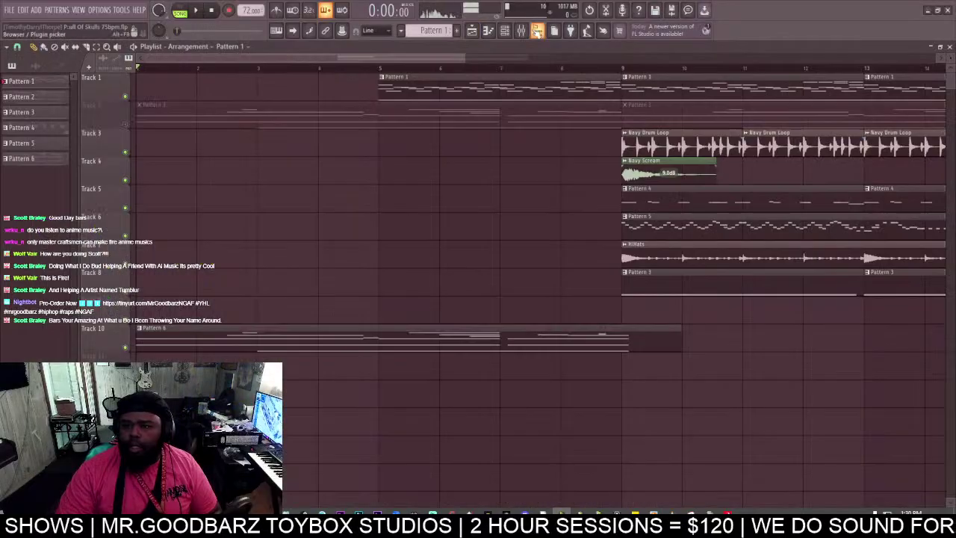
Show the sample browser, collapse the Grime folder, and open the FX folder of the Diamond Wav UNCHAINED Drum Kit.
{"action": "left_click", "coordinate": [538, 30]}
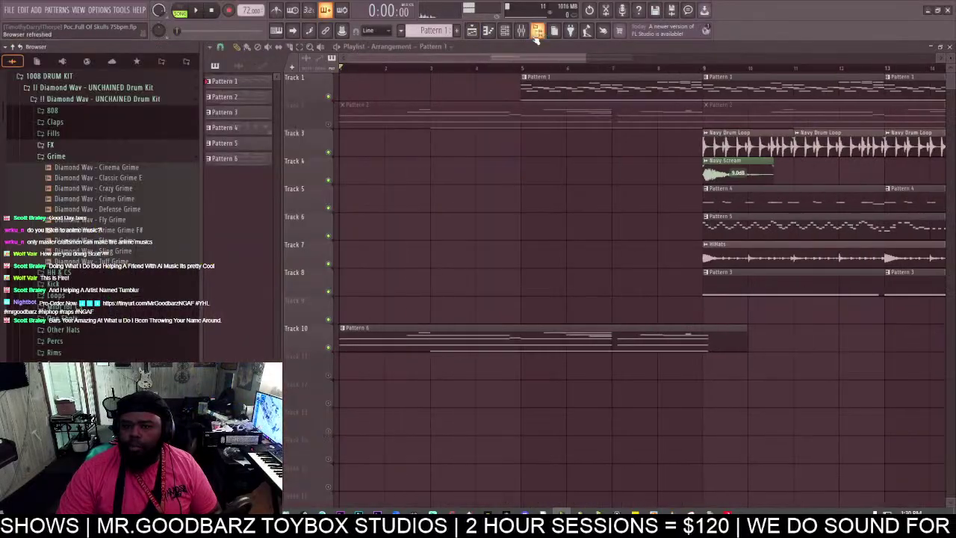
{"action": "left_click", "coordinate": [86, 160]}
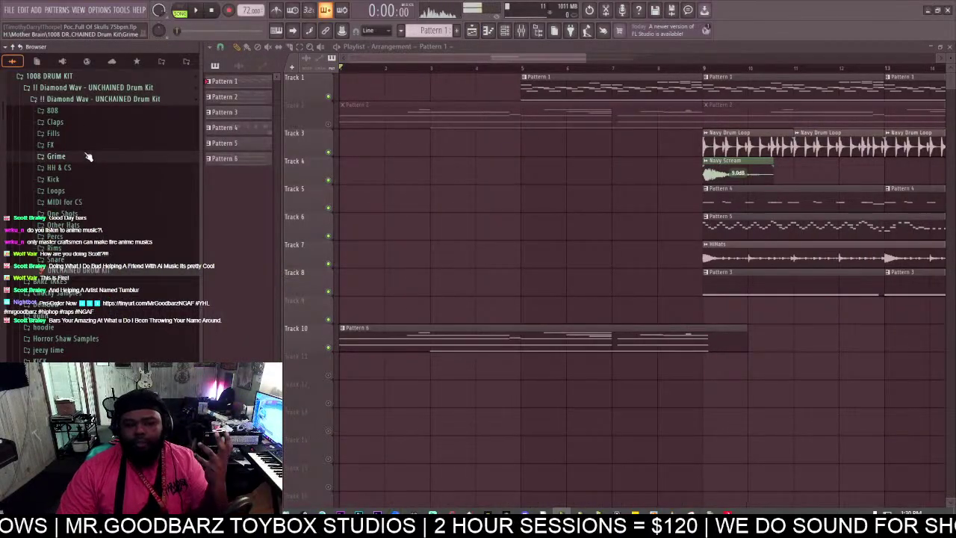
{"action": "left_click", "coordinate": [67, 145]}
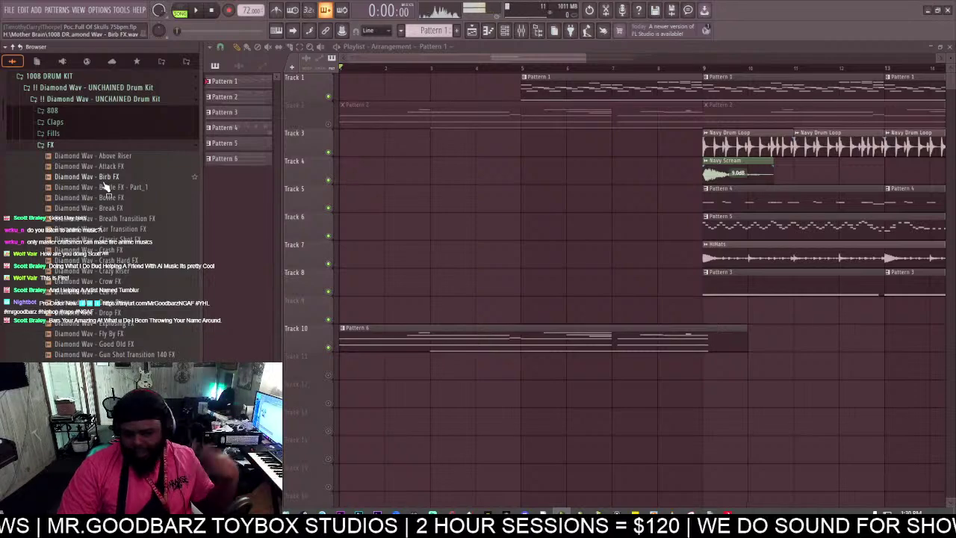
Audition FX samples between Bottle FX and Explosing FX, and place Diamond Wav - Explosing FX on Track 11 at bar 9.
{"action": "left_click", "coordinate": [109, 197]}
{"action": "left_click", "coordinate": [111, 219]}
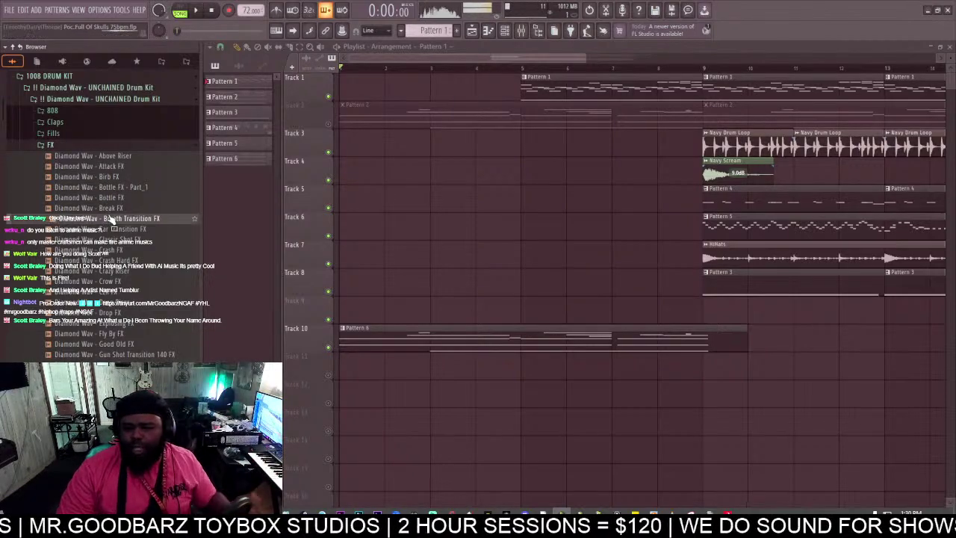
{"action": "left_click", "coordinate": [112, 209]}
{"action": "left_click", "coordinate": [123, 260]}
{"action": "left_click", "coordinate": [122, 281]}
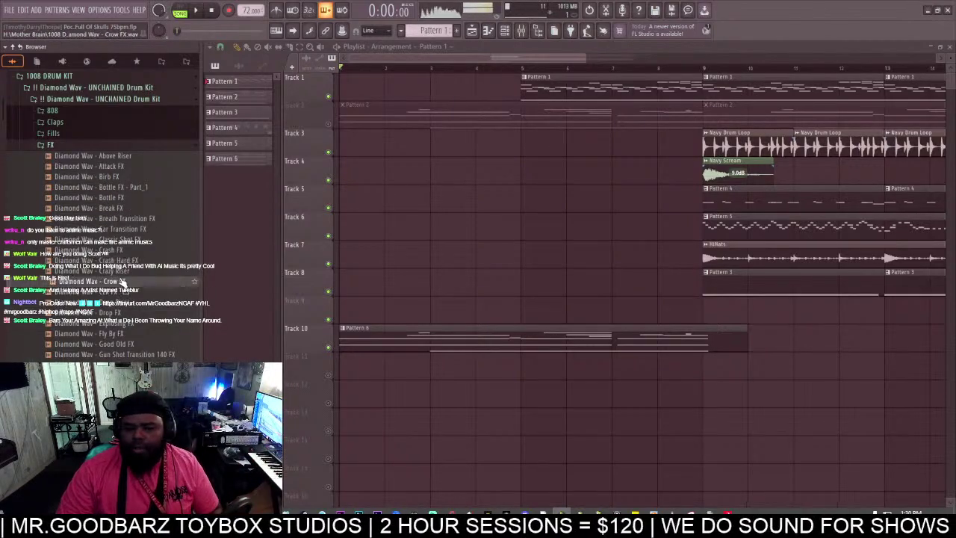
{"action": "left_click", "coordinate": [125, 272]}
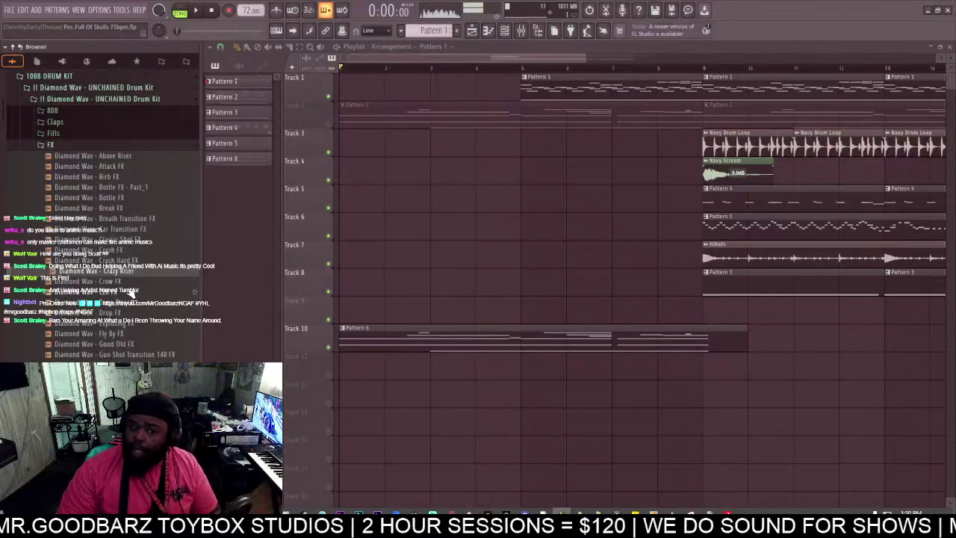
{"action": "left_click", "coordinate": [128, 291]}
{"action": "left_click", "coordinate": [127, 302]}
{"action": "left_click", "coordinate": [126, 313]}
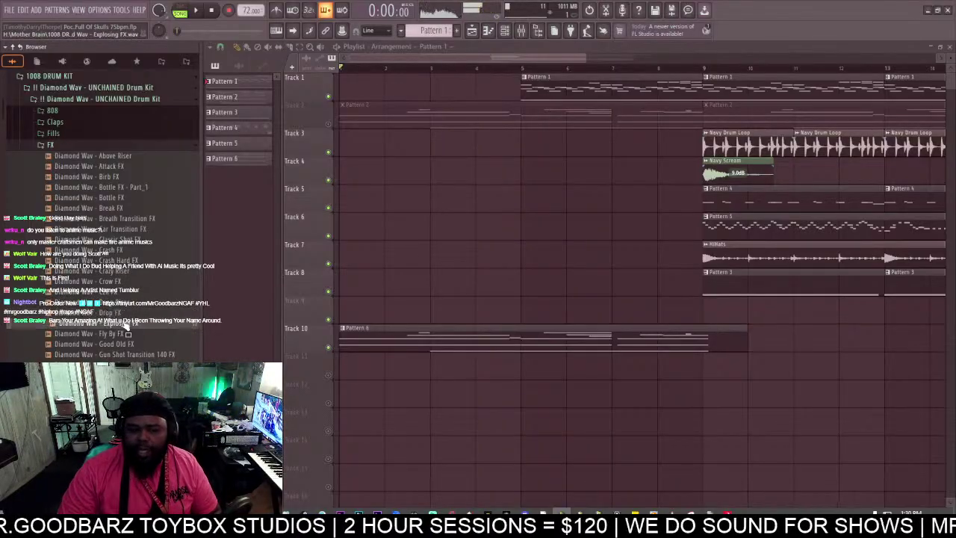
{"action": "left_click_drag", "start_coordinate": [127, 322], "coordinate": [704, 362]}
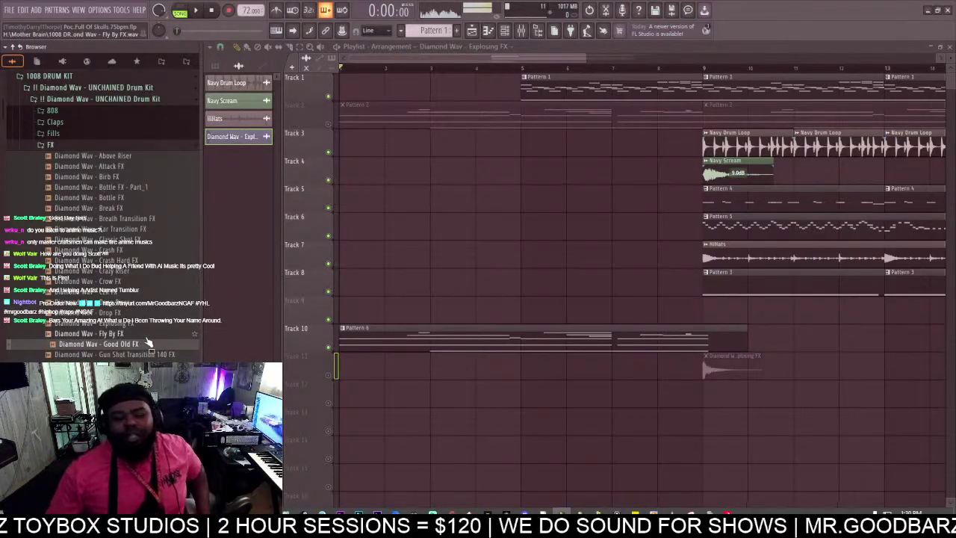
Audition more samples in the FX folder and place Diamond Wav - Hyper Riser on Track 12 at bar 1.
{"action": "left_click", "coordinate": [135, 355]}
{"action": "left_click", "coordinate": [135, 365]}
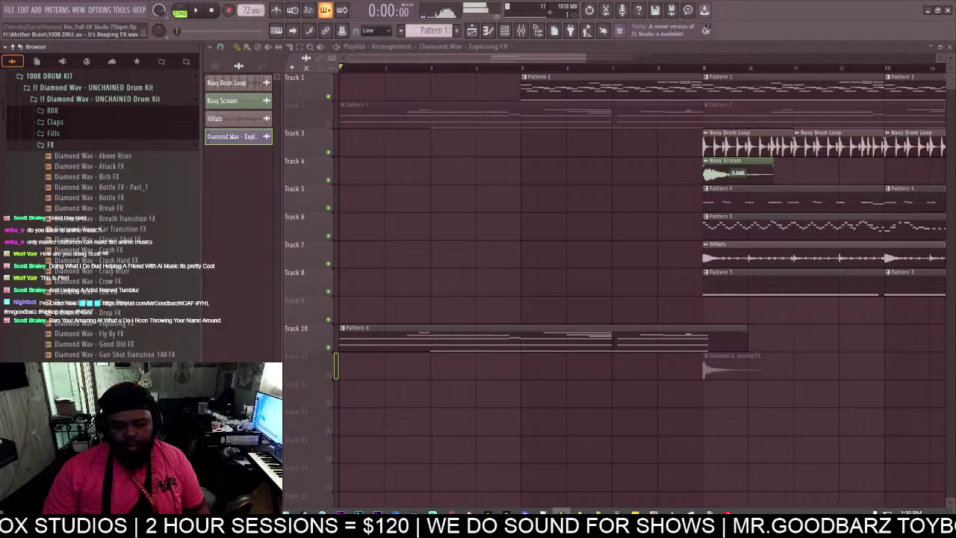
{"action": "left_click_drag", "start_coordinate": [136, 376], "coordinate": [345, 396]}
Time-stretch the Hyper Riser clip so it ends at bar 9, and route it to mixer track 9.
{"action": "double_click", "coordinate": [347, 392]}
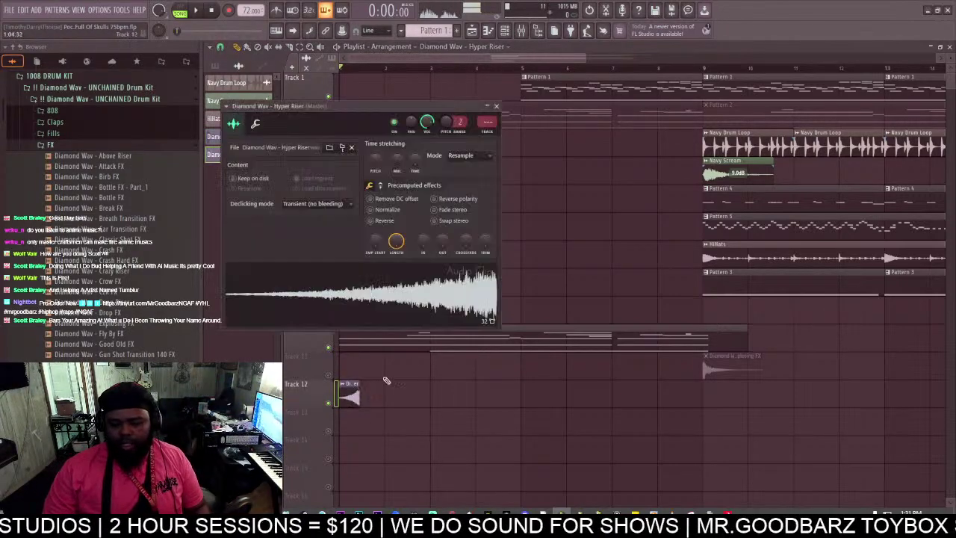
{"action": "left_click_drag", "start_coordinate": [415, 160], "coordinate": [415, 152]}
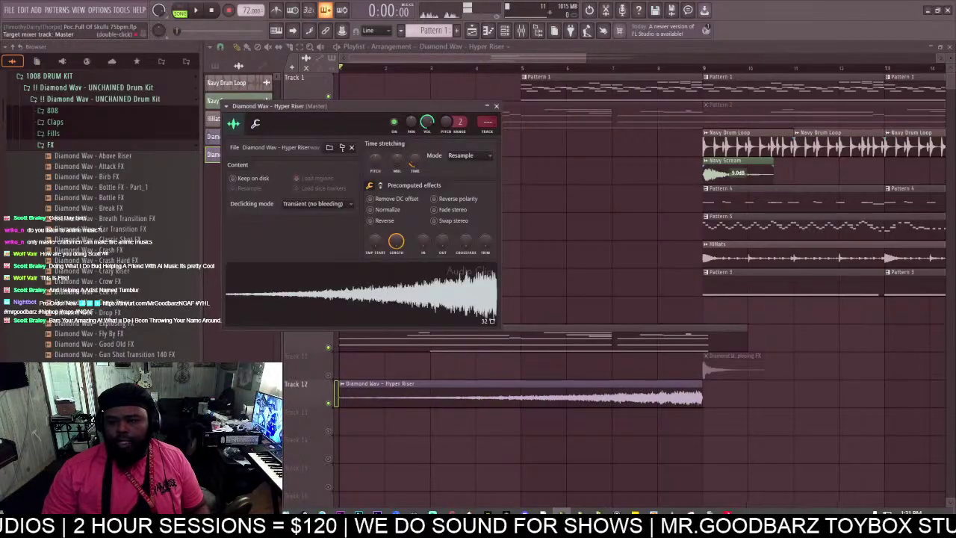
{"action": "key", "text": "F9"}
{"action": "left_click_drag", "start_coordinate": [487, 122], "coordinate": [487, 135]}
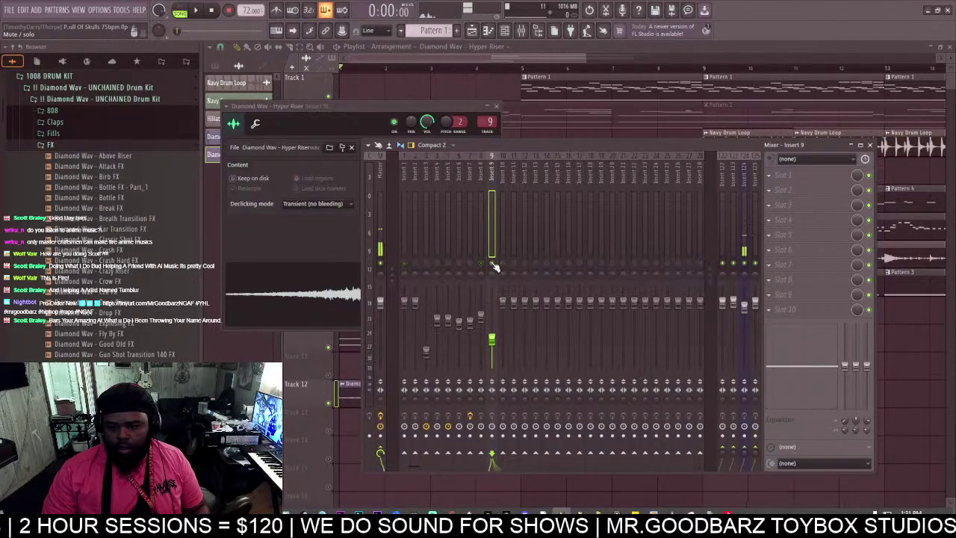
Play the arrangement from bar 1 and raise the volume of mixer Insert 8 slightly.
{"action": "left_click", "coordinate": [344, 68]}
{"action": "key", "text": "space"}
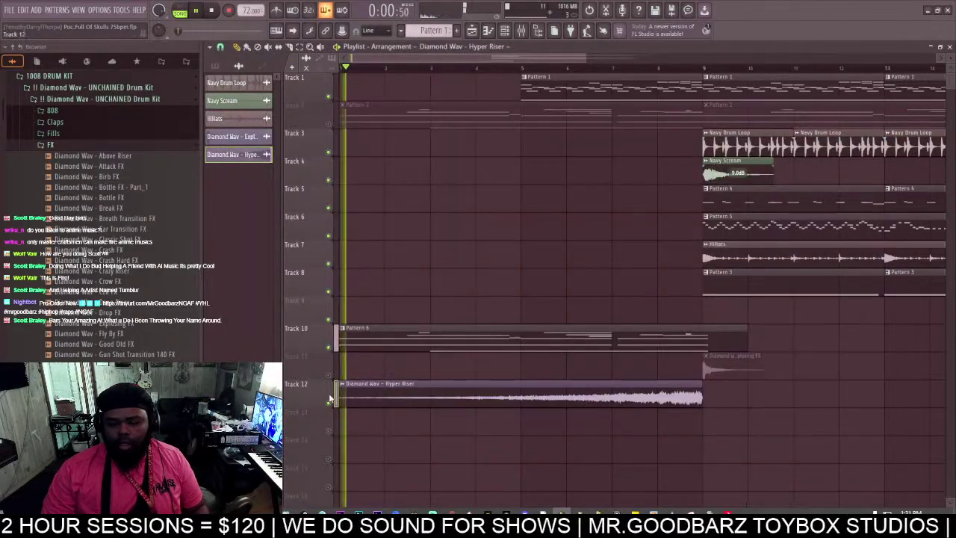
{"action": "key", "text": "F9"}
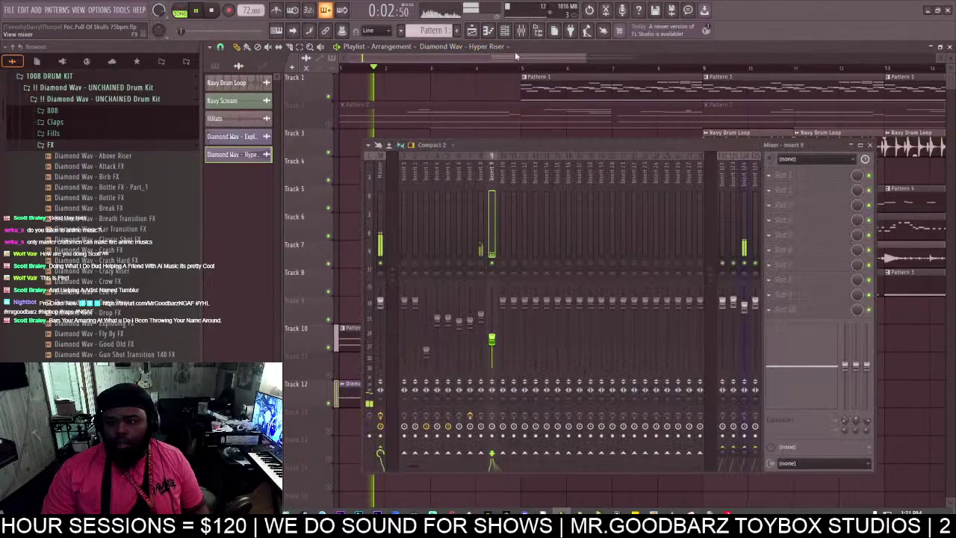
{"action": "left_click_drag", "start_coordinate": [481, 318], "coordinate": [481, 313]}
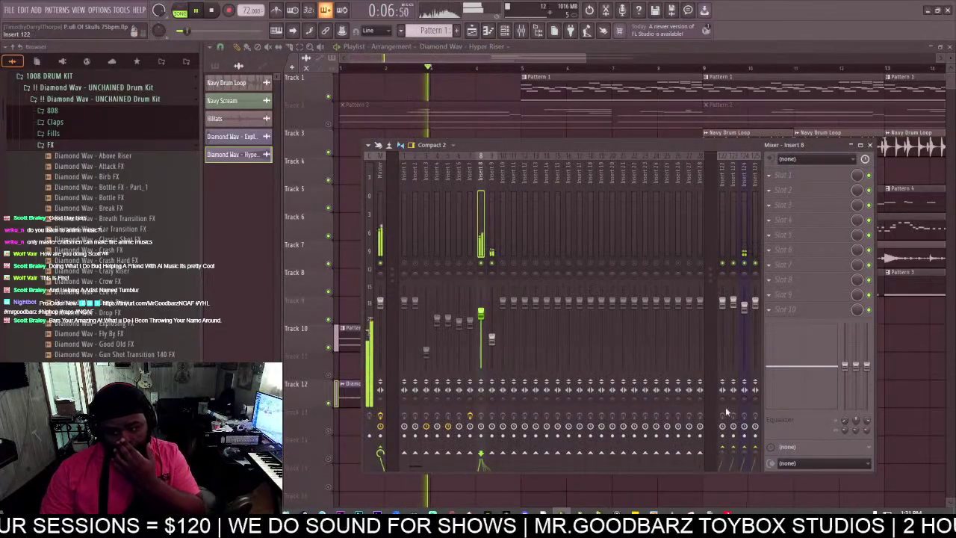
Load a saved reverb send track state onto mixer Insert 122.
{"action": "left_click", "coordinate": [722, 262]}
{"action": "left_click", "coordinate": [780, 175]}
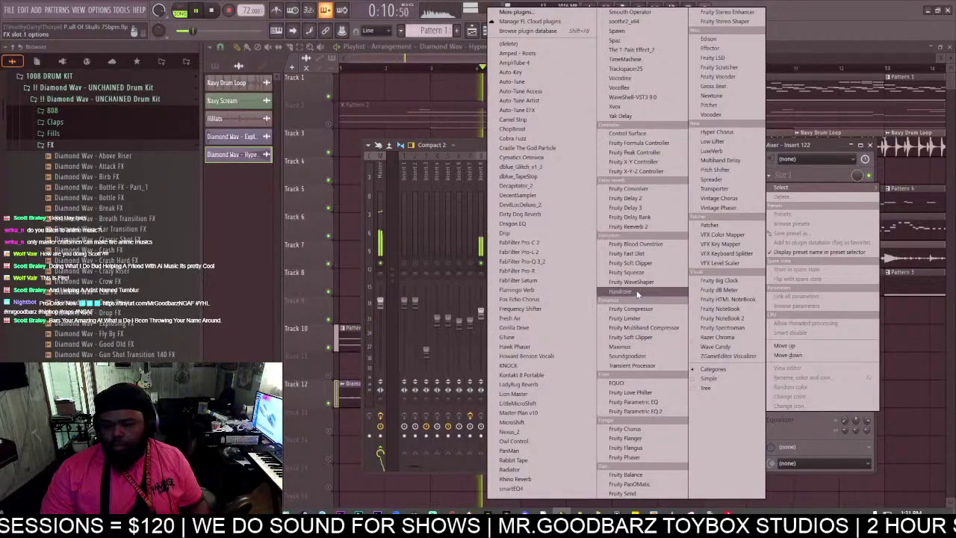
{"action": "left_click", "coordinate": [813, 150]}
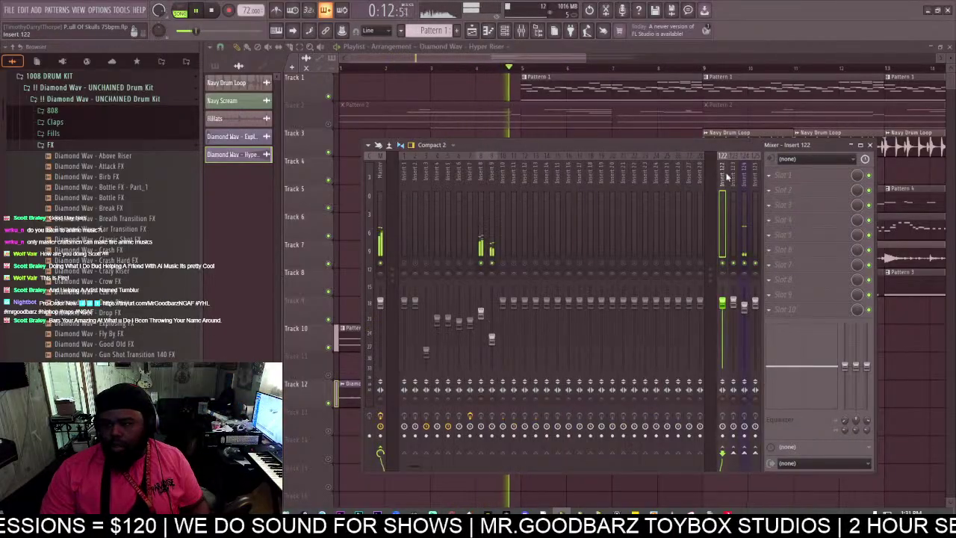
{"action": "right_click", "coordinate": [728, 154]}
{"action": "mouse_move", "coordinate": [777, 224]}
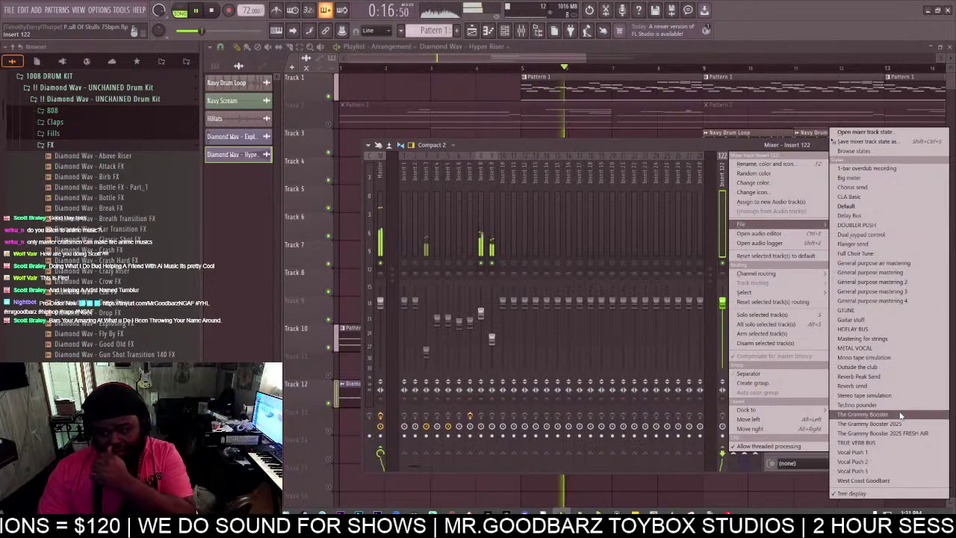
{"action": "left_click", "coordinate": [881, 376]}
Add Fruity Parametric EQ 2 to the first effect slot of Insert 8 and pull band 4 down.
{"action": "left_click", "coordinate": [482, 198]}
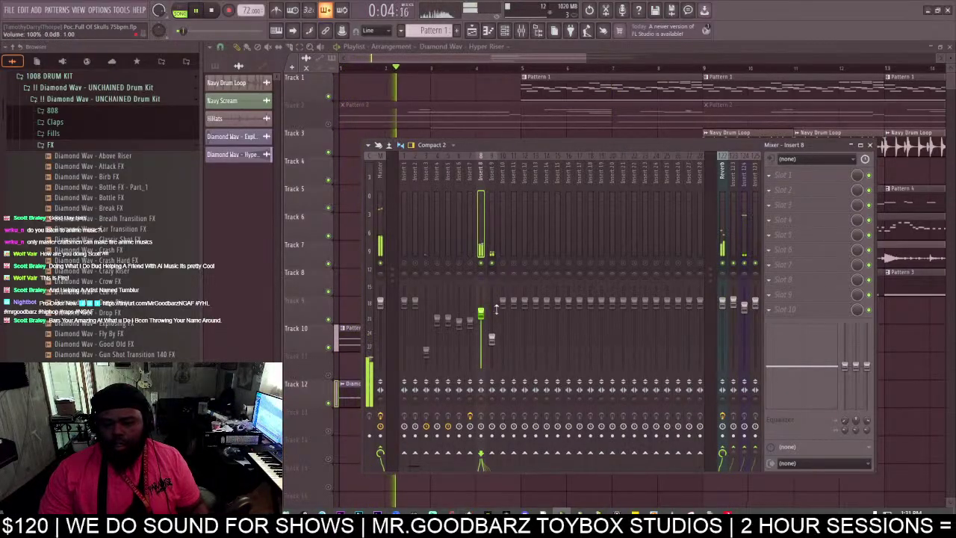
{"action": "left_click", "coordinate": [803, 173]}
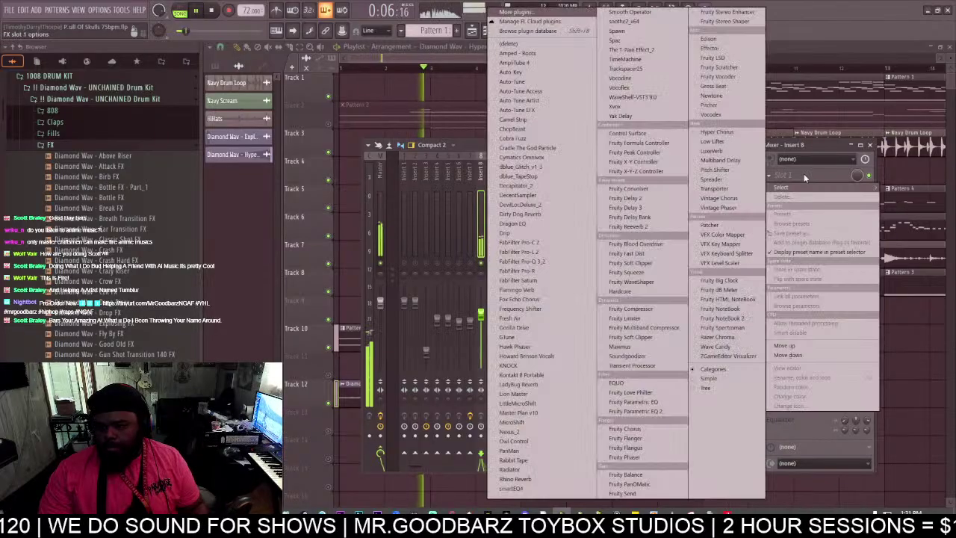
{"action": "left_click", "coordinate": [635, 412]}
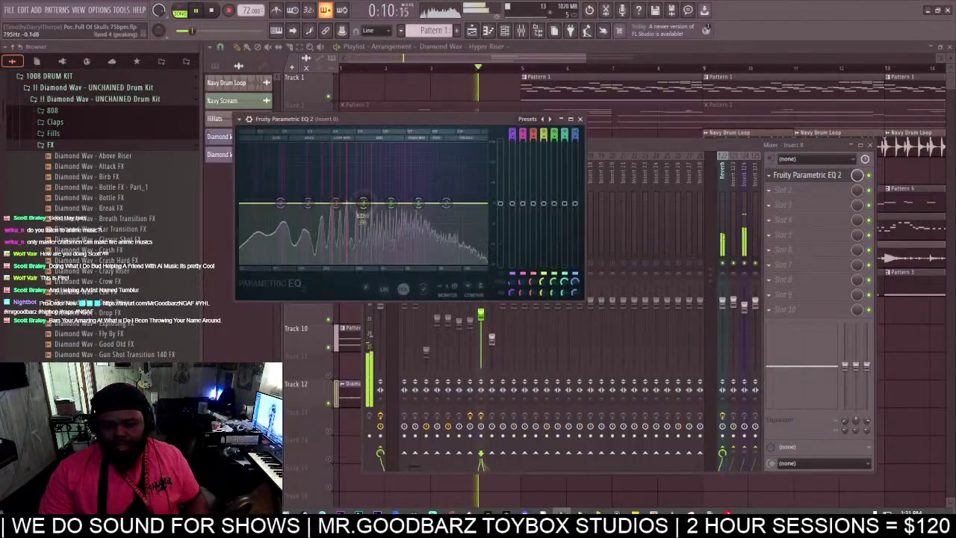
{"action": "left_click_drag", "start_coordinate": [363, 204], "coordinate": [363, 231]}
Add Fruity Delay 2 to Insert 123, lower its feedback volume and delay time, and set the feedback mode to ping-pong.
{"action": "left_click", "coordinate": [740, 181]}
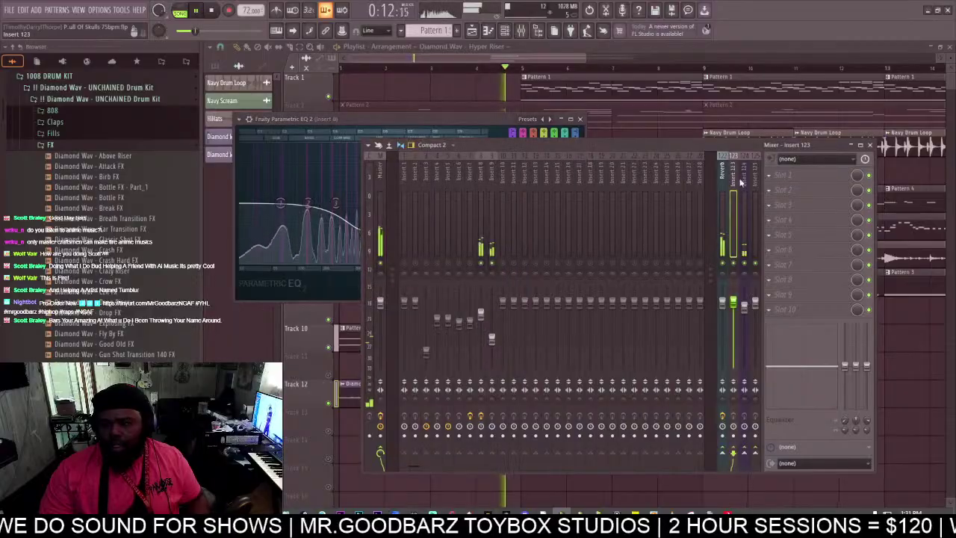
{"action": "left_click", "coordinate": [799, 174]}
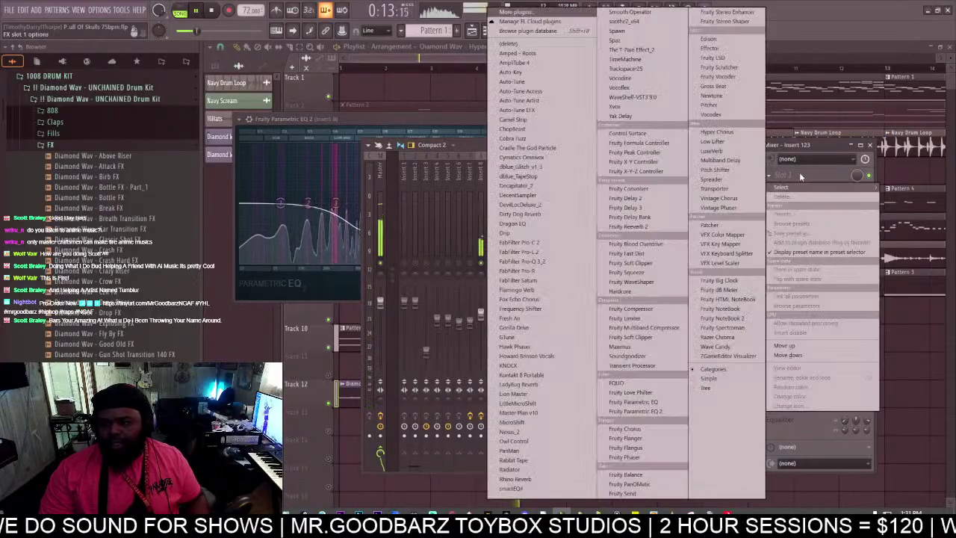
{"action": "left_click", "coordinate": [652, 200]}
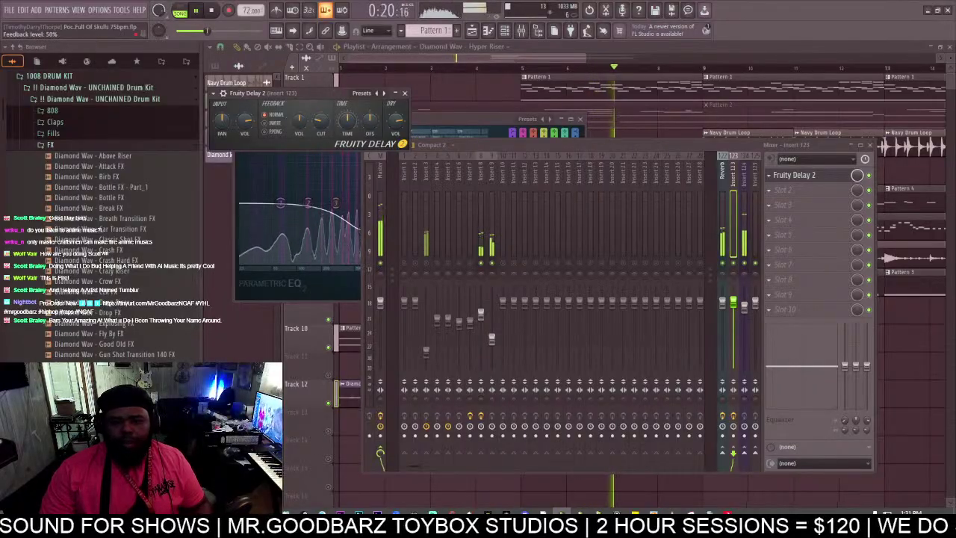
{"action": "left_click_drag", "start_coordinate": [299, 120], "coordinate": [347, 139]}
{"action": "left_click", "coordinate": [270, 132]}
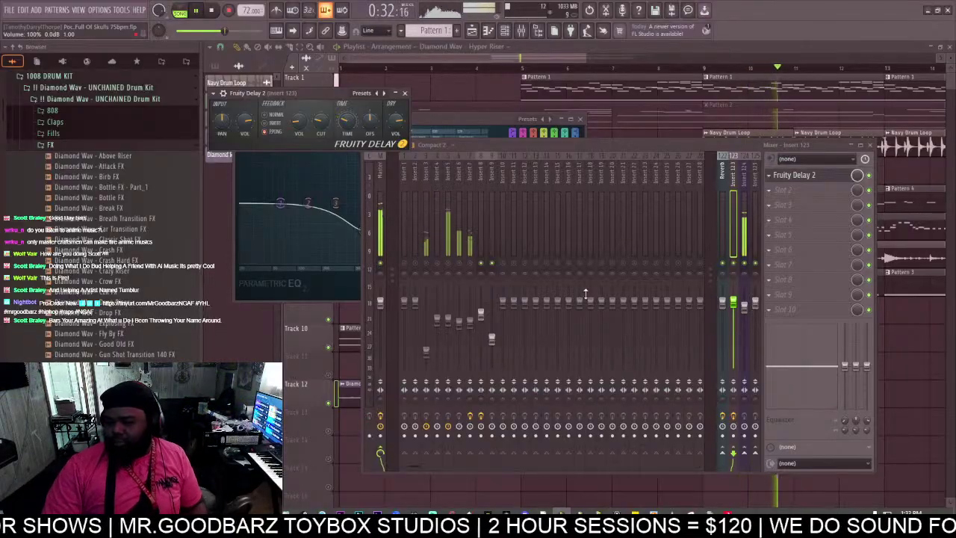
Restart playback from the beginning and raise the volume of the Hyper Riser's mixer track, Insert 9.
{"action": "key", "text": "space"}
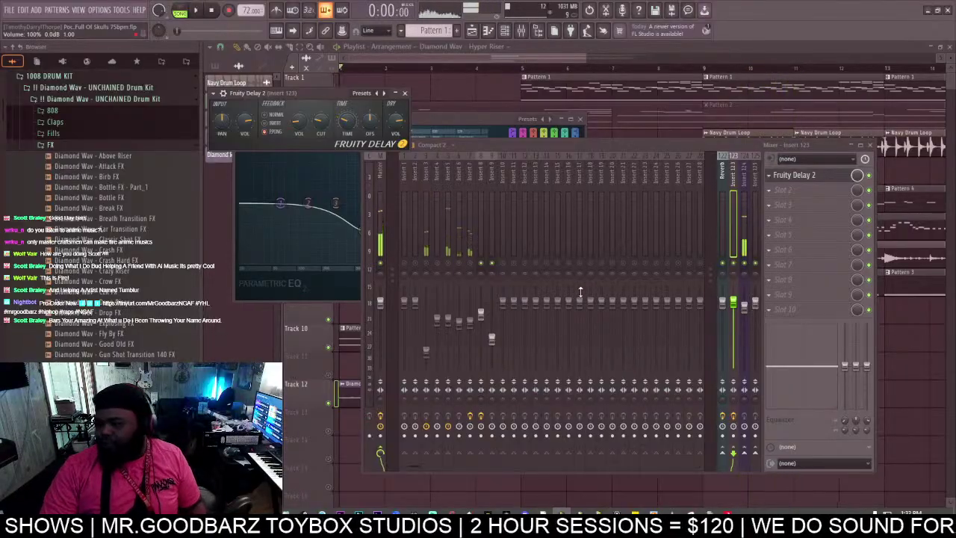
{"action": "key", "text": "space"}
{"action": "left_click_drag", "start_coordinate": [504, 57], "coordinate": [502, 63]}
{"action": "double_click", "coordinate": [646, 388]}
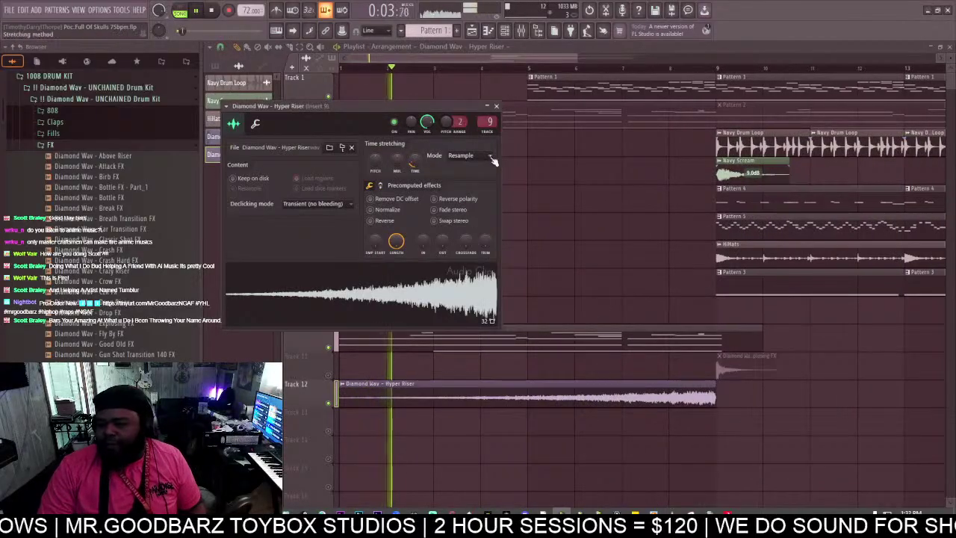
{"action": "double_click", "coordinate": [487, 122]}
{"action": "left_click_drag", "start_coordinate": [491, 338], "coordinate": [491, 323]}
Load the DOUBLER PUSH track state onto mixer Insert 124, and stop playback after listening.
{"action": "left_click", "coordinate": [744, 211]}
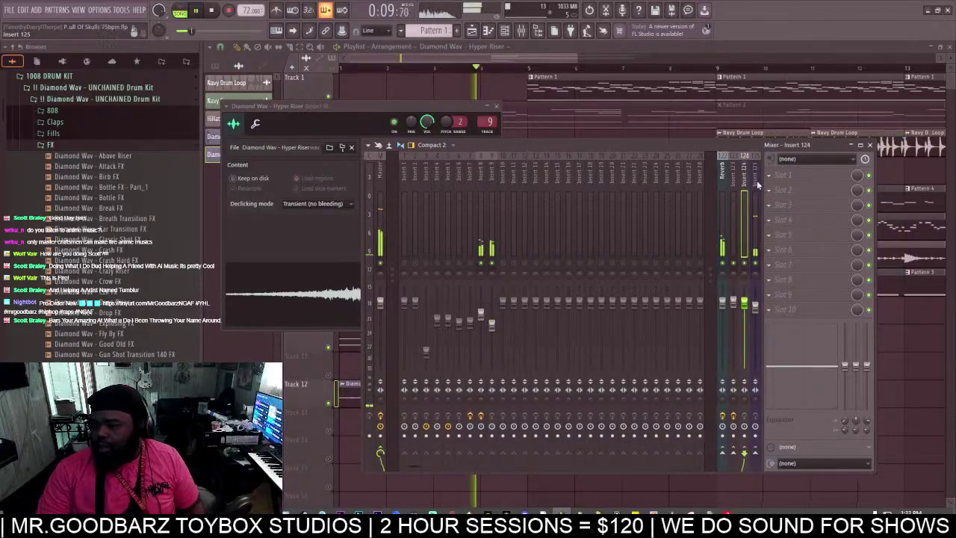
{"action": "right_click", "coordinate": [745, 170]}
{"action": "mouse_move", "coordinate": [761, 225]}
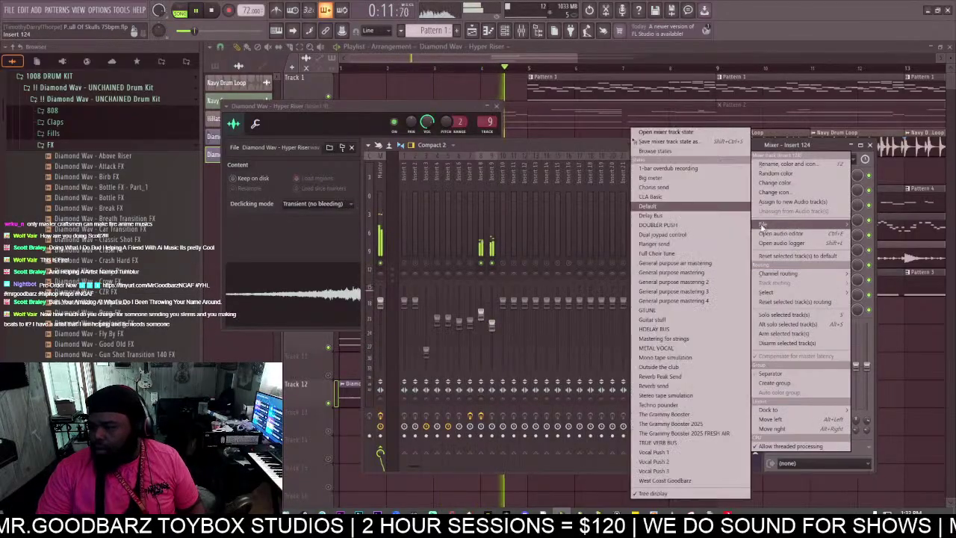
{"action": "left_click", "coordinate": [677, 263]}
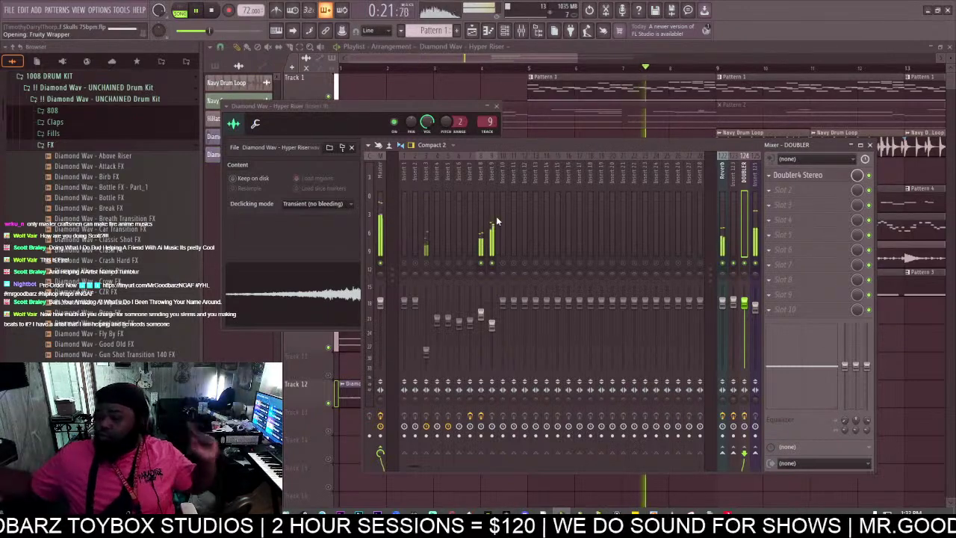
{"action": "key", "text": "space"}
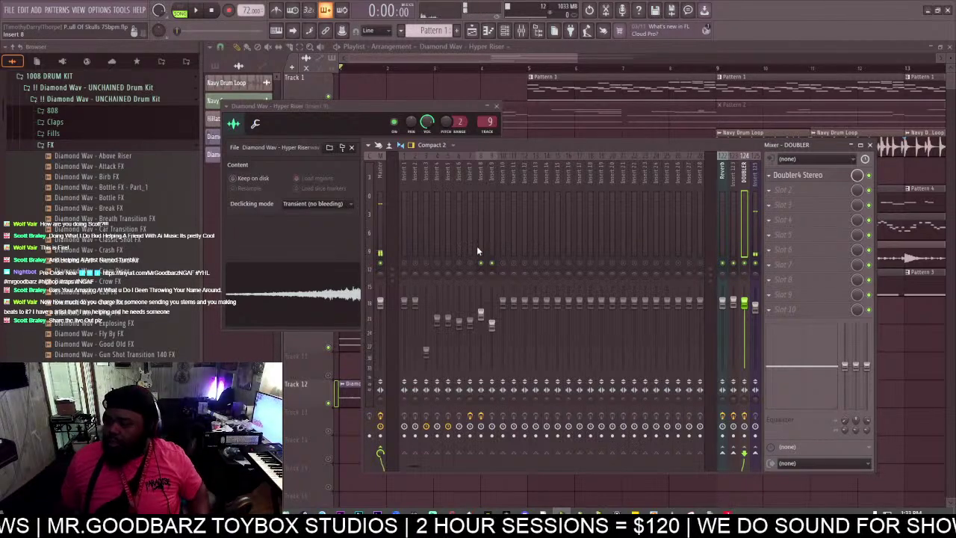
Switch to the web browser and bring up the Facebook home feed.
{"action": "key", "text": "alt+Tab"}
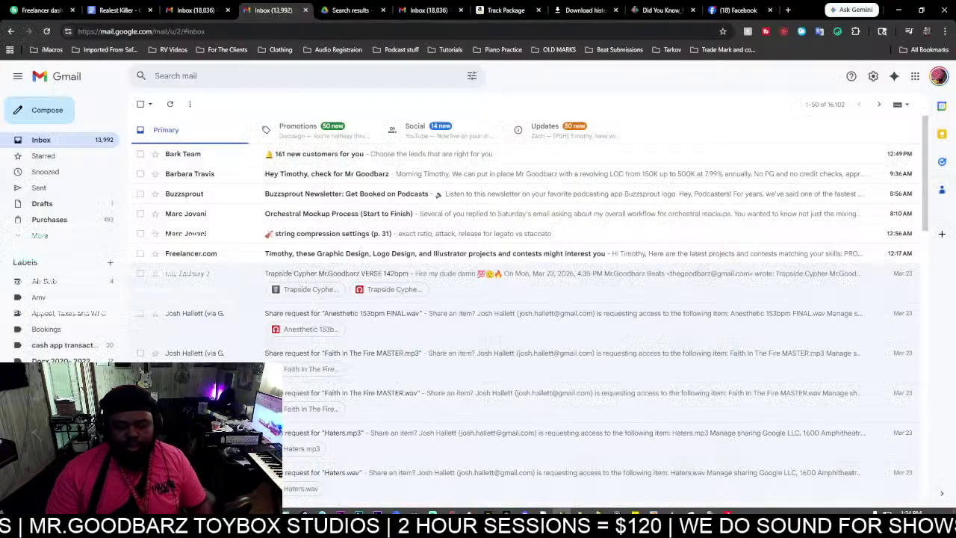
{"action": "left_click", "coordinate": [728, 10]}
{"action": "scroll", "coordinate": [233, 219], "scroll_direction": "down", "scroll_amount": 15}
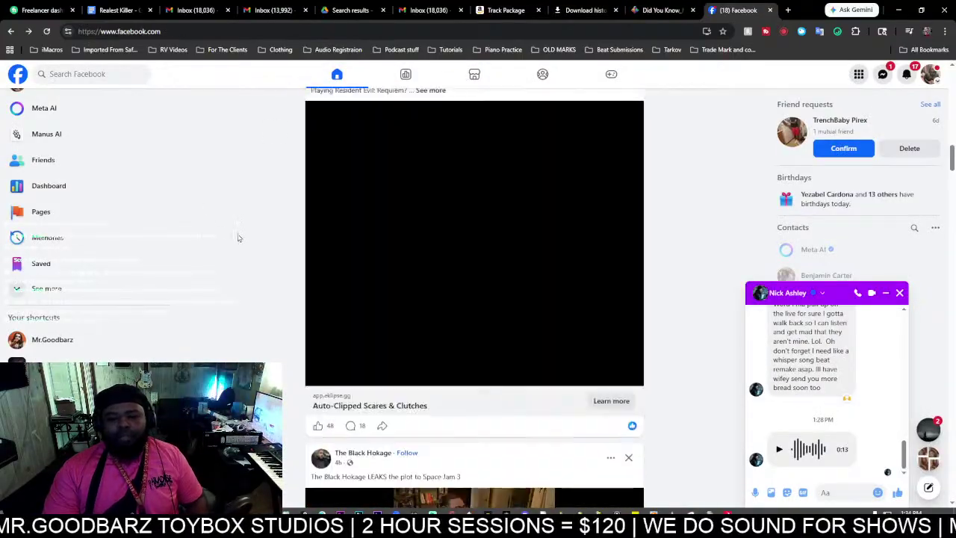
{"action": "scroll", "coordinate": [237, 238], "scroll_direction": "up", "scroll_amount": 10}
{"action": "left_click", "coordinate": [382, 115]}
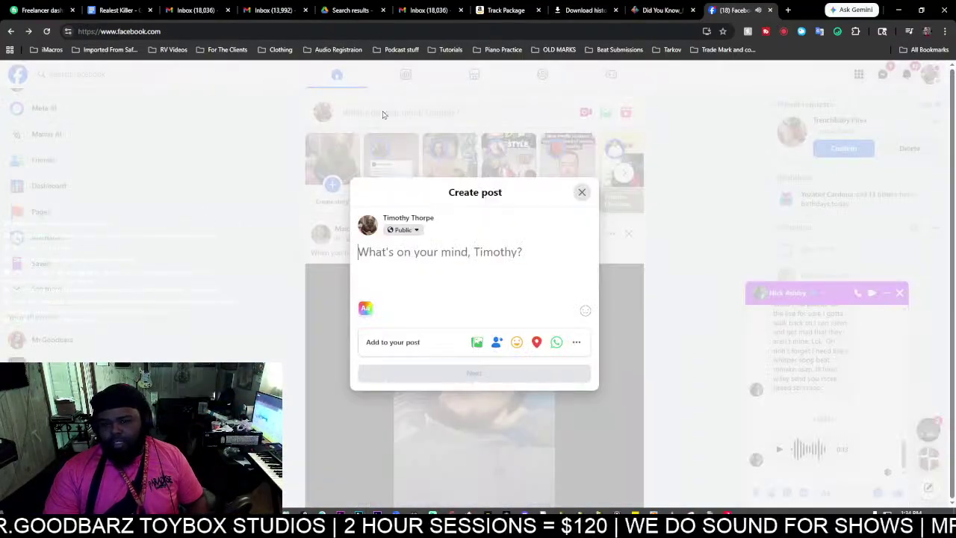
{"action": "left_click", "coordinate": [578, 194]}
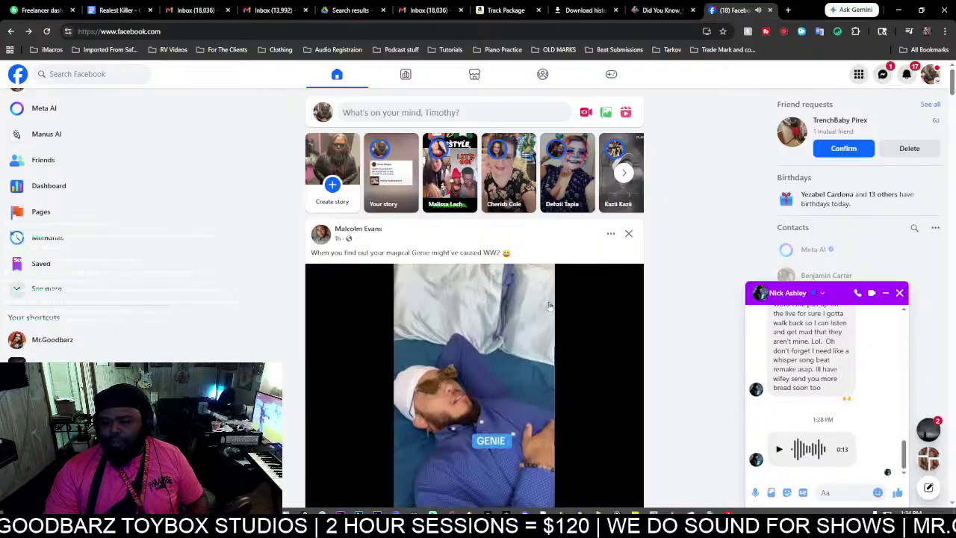
{"action": "scroll", "coordinate": [602, 361], "scroll_direction": "down", "scroll_amount": 3}
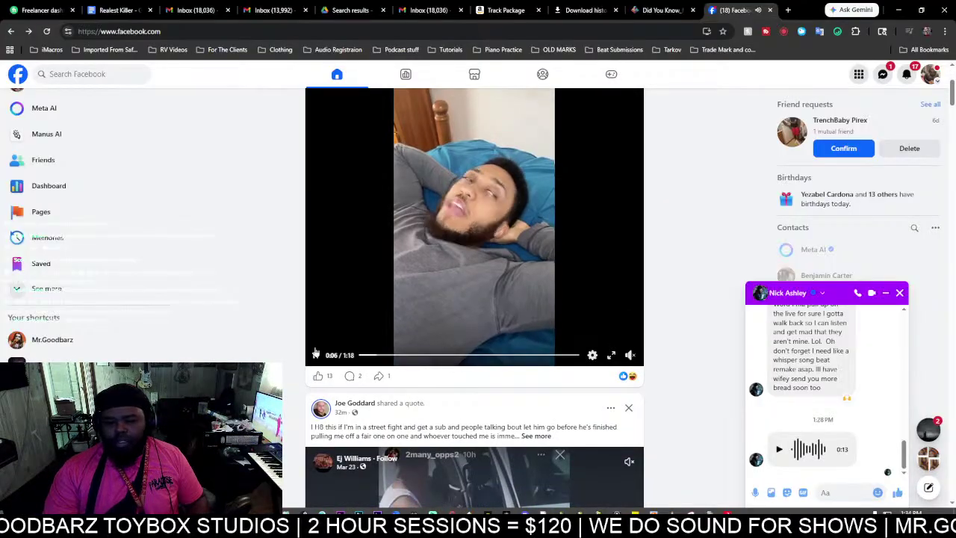
{"action": "scroll", "coordinate": [393, 280], "scroll_direction": "up", "scroll_amount": 2}
Start a new public Facebook post and tag the Mr.Goodbarz ToyBox Studios page in it.
{"action": "left_click", "coordinate": [436, 113]}
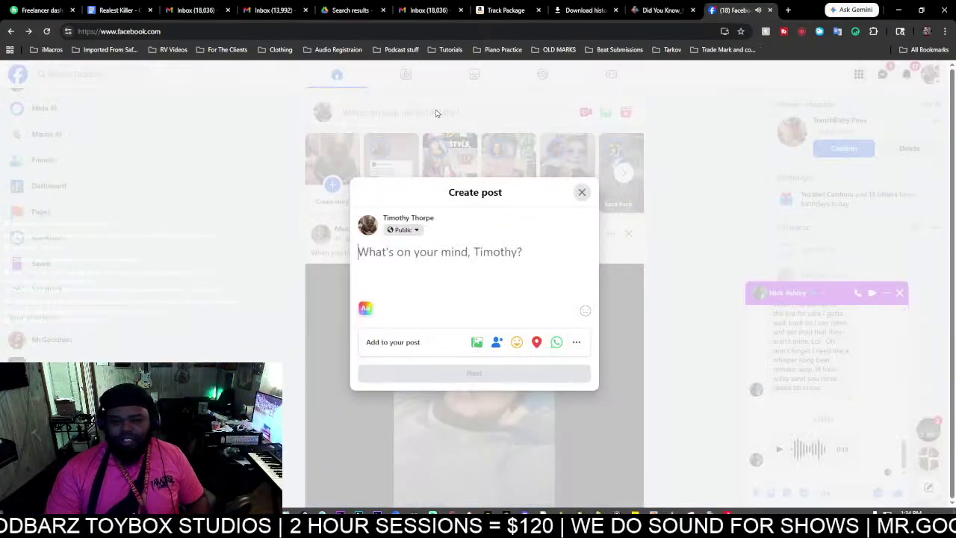
{"action": "type", "text": "!"}
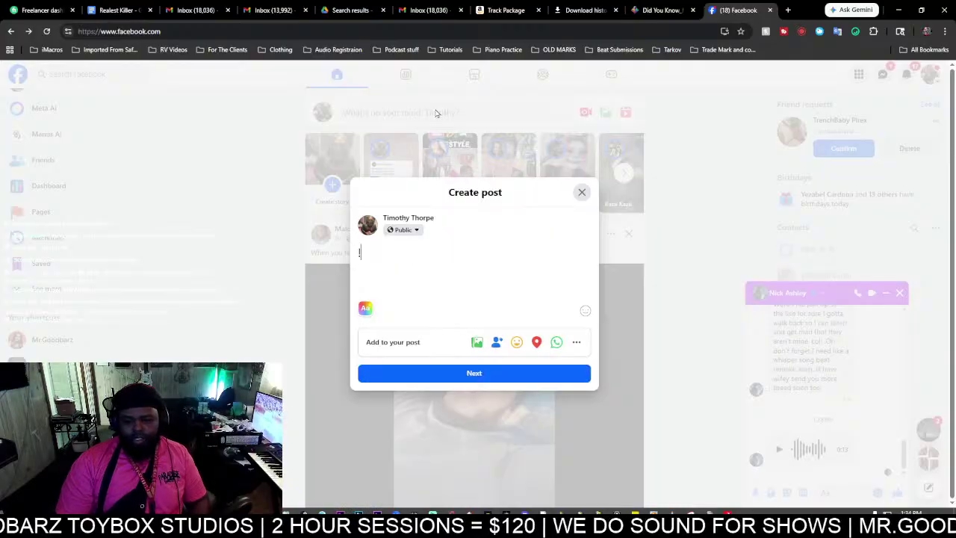
{"action": "key", "text": "BackSpace"}
{"action": "type", "text": "@m"}
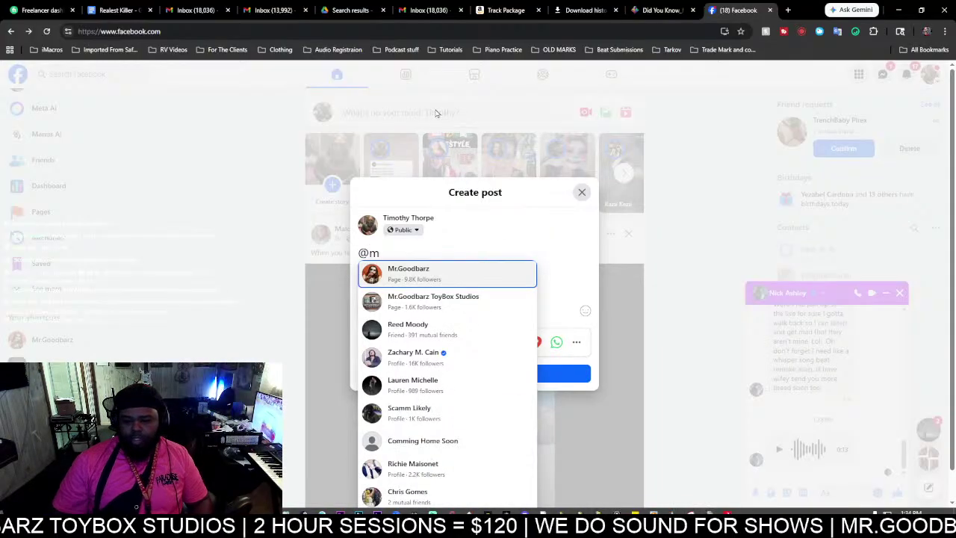
{"action": "key", "text": "Down"}
{"action": "key", "text": "Return"}
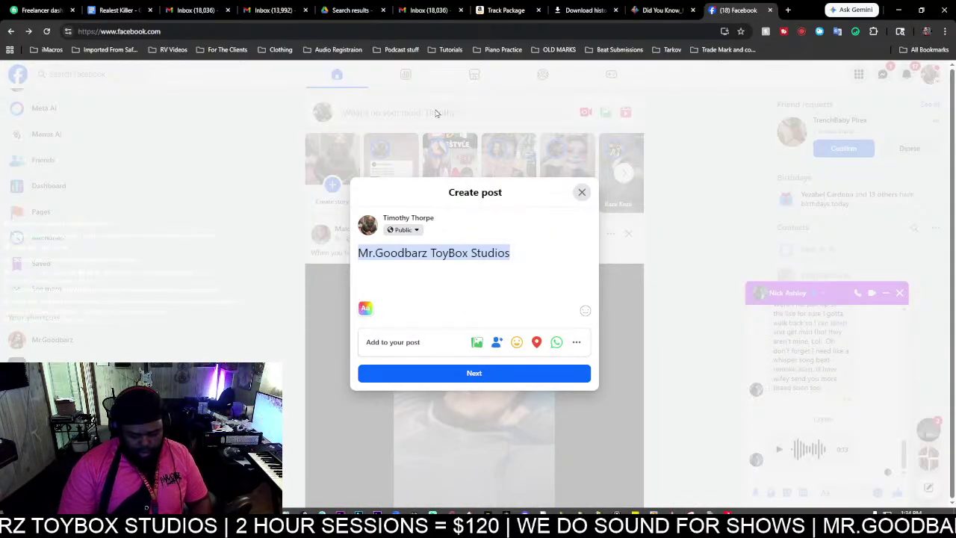
Write "You Can get your adlibz done here" in quotation marks on the line below the page tag.
{"action": "type", "text": "\"You Ca"}
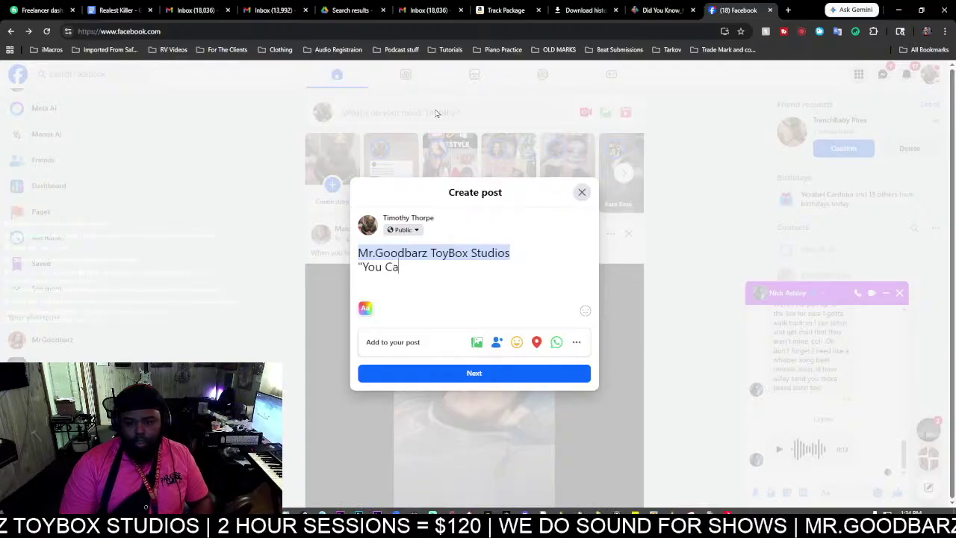
{"action": "type", "text": "n get your adlibz d"}
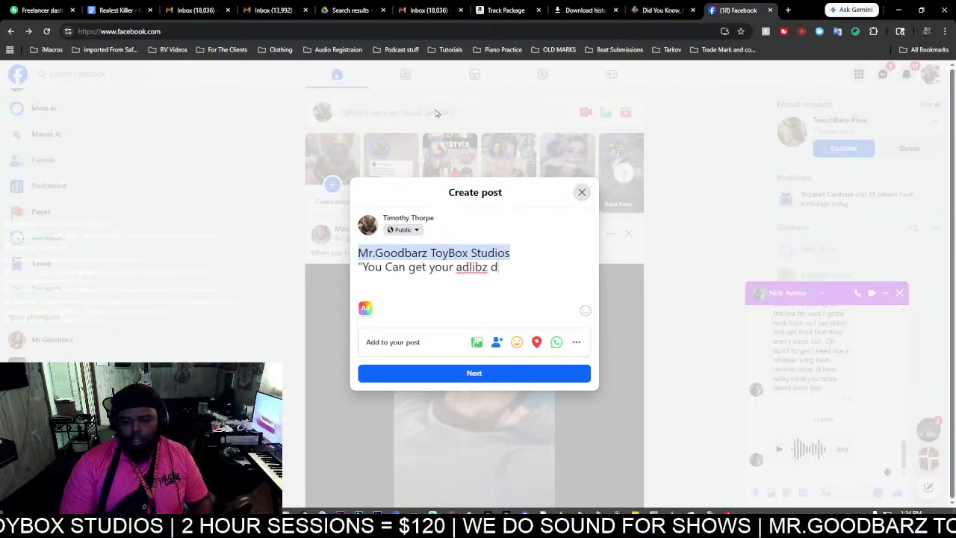
{"action": "type", "text": "one here"}
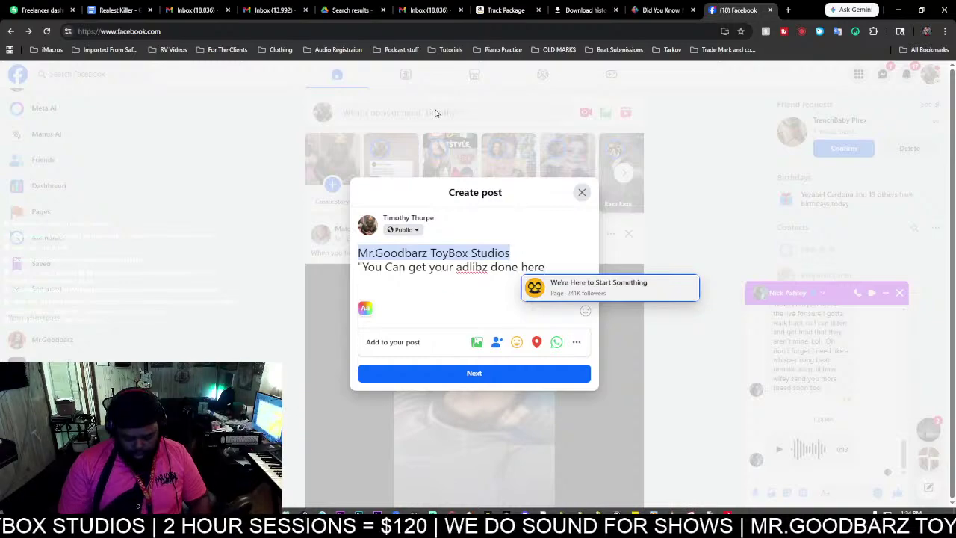
{"action": "type", "text": "\""}
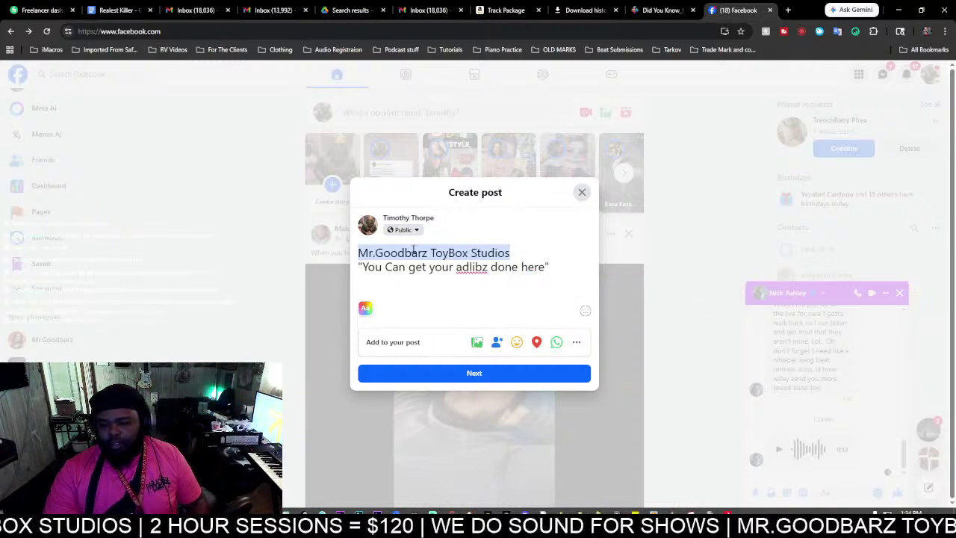
Search the Desktop folder for "Mr.Goodbarz" and attach the Mr. Goodbarz ToyBox Studio logo picture to the post.
{"action": "left_click", "coordinate": [476, 342]}
{"action": "scroll", "coordinate": [126, 97], "scroll_direction": "up", "scroll_amount": 10}
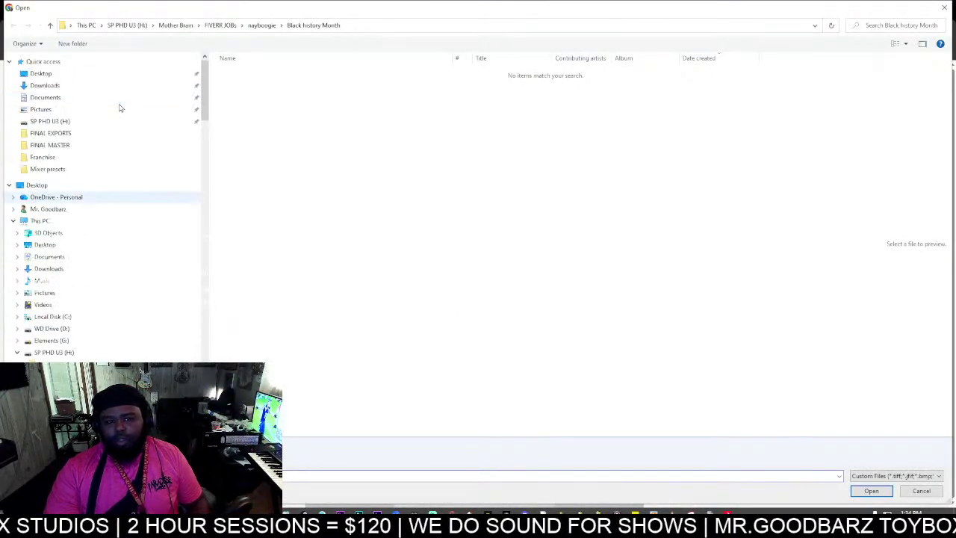
{"action": "left_click", "coordinate": [81, 75]}
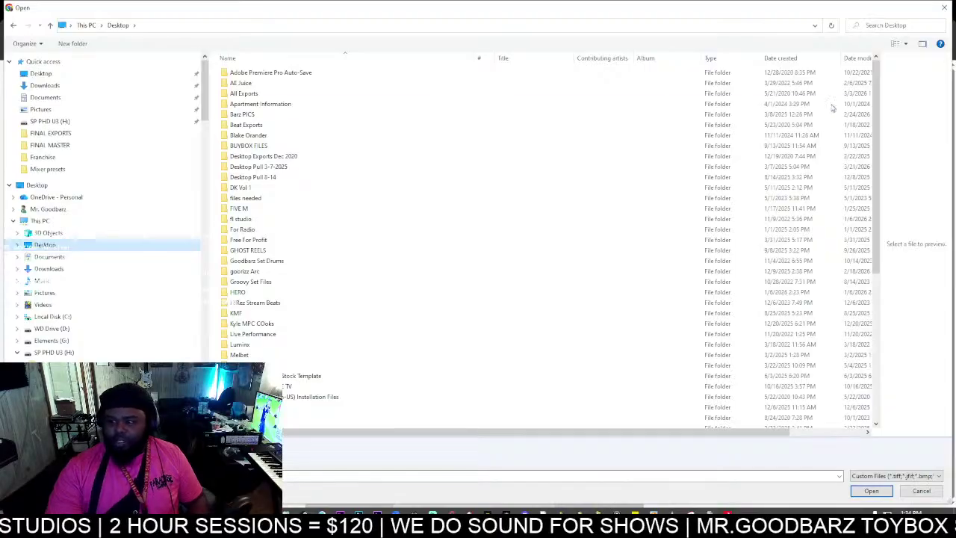
{"action": "key", "text": "ctrl+e"}
{"action": "type", "text": "Mr.Goodbarz"}
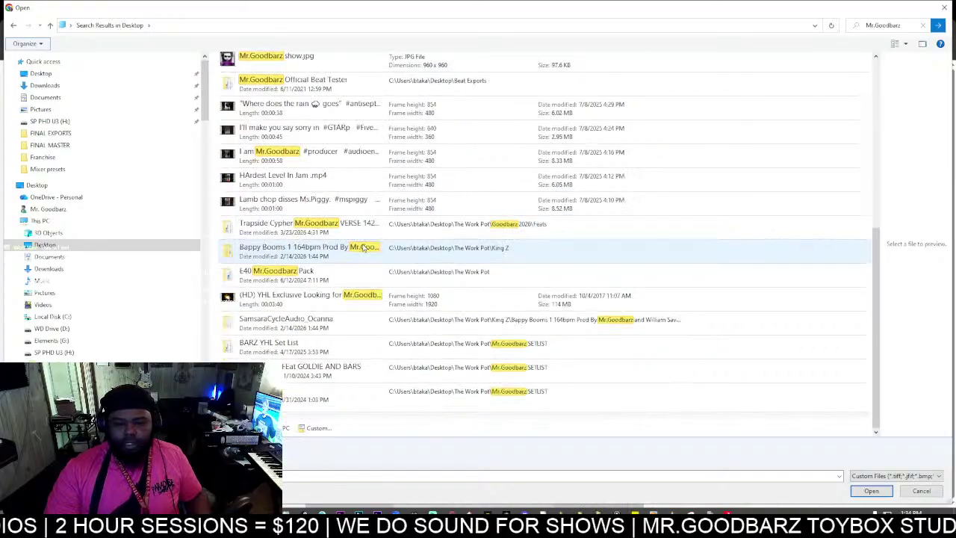
{"action": "left_click", "coordinate": [313, 185]}
{"action": "double_click", "coordinate": [313, 185]}
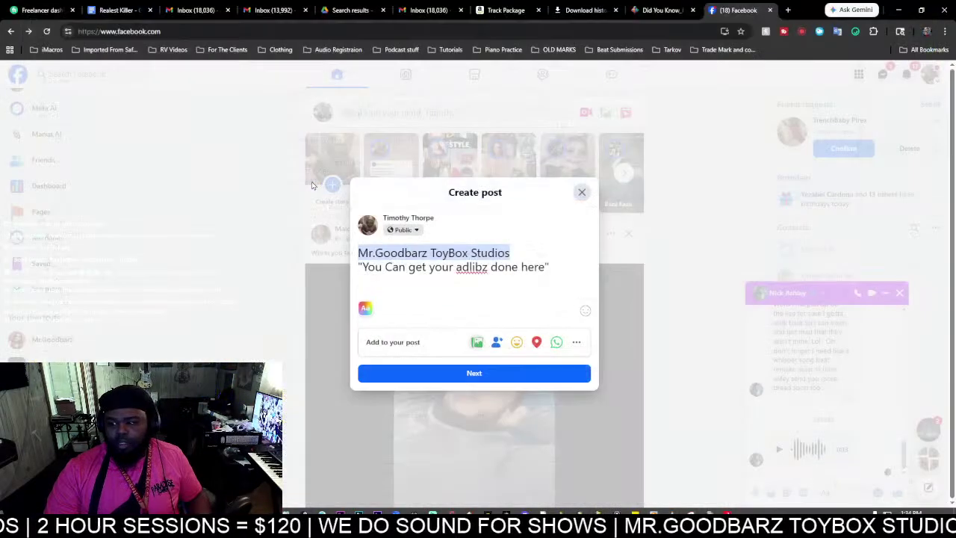
Publish the Facebook post immediately with a public audience, and switch back to FL Studio.
{"action": "left_click", "coordinate": [505, 472]}
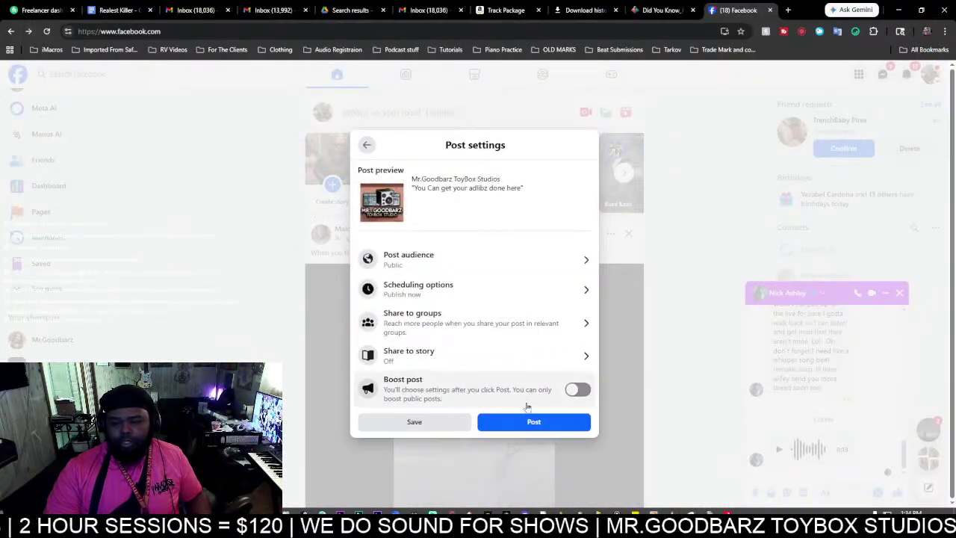
{"action": "left_click", "coordinate": [524, 424]}
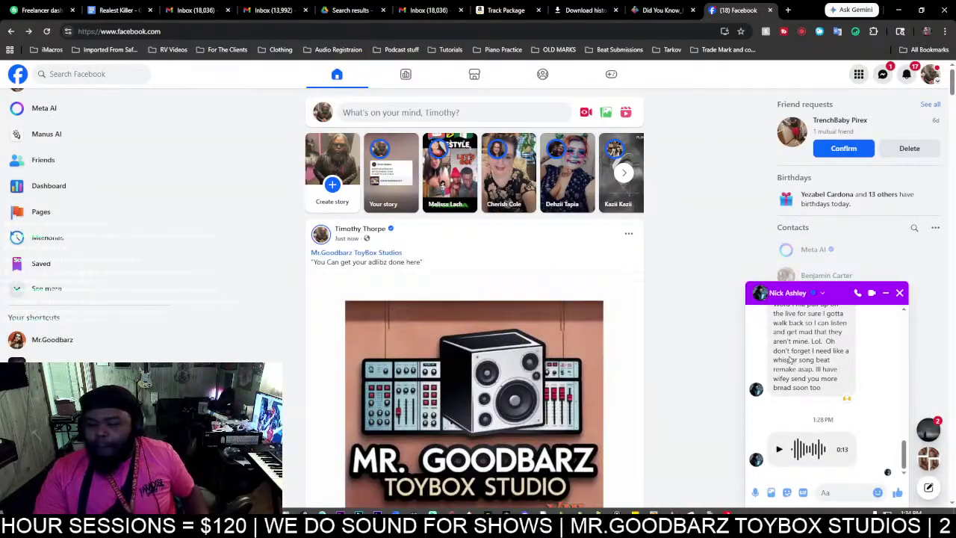
{"action": "left_click", "coordinate": [898, 10]}
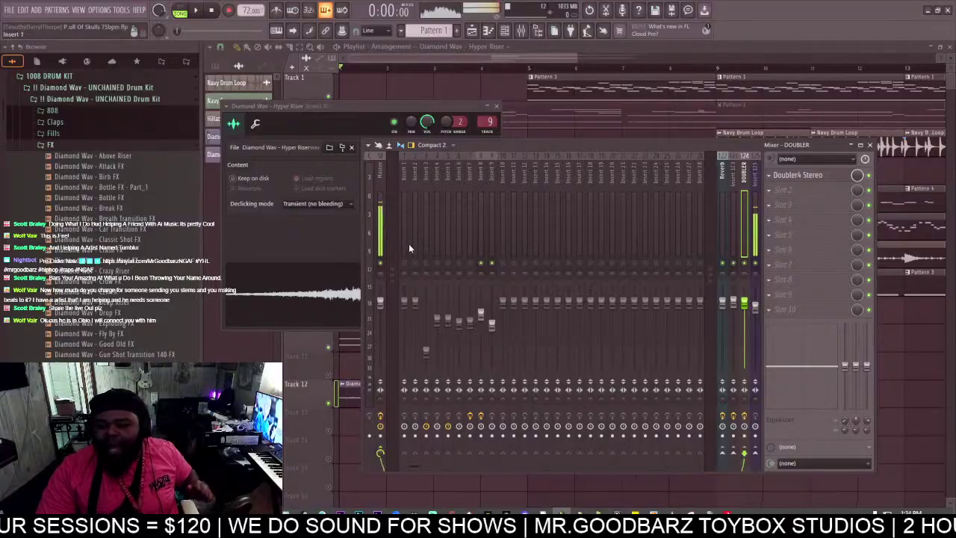
Inspect the Fruity Limiter on the Master track, and return to an overview of the playlist arrangement.
{"action": "left_click", "coordinate": [382, 212]}
{"action": "left_click", "coordinate": [816, 175]}
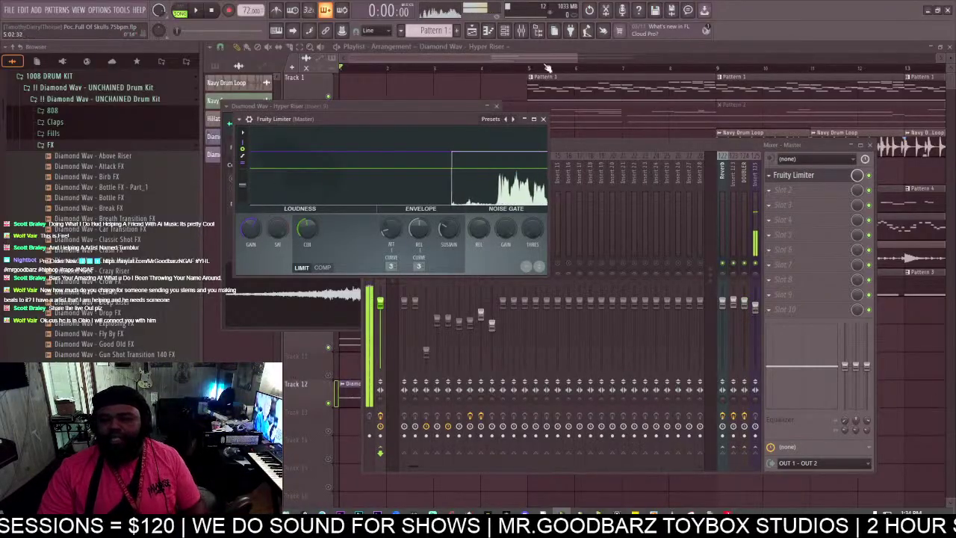
{"action": "left_click_drag", "start_coordinate": [575, 58], "coordinate": [702, 58]}
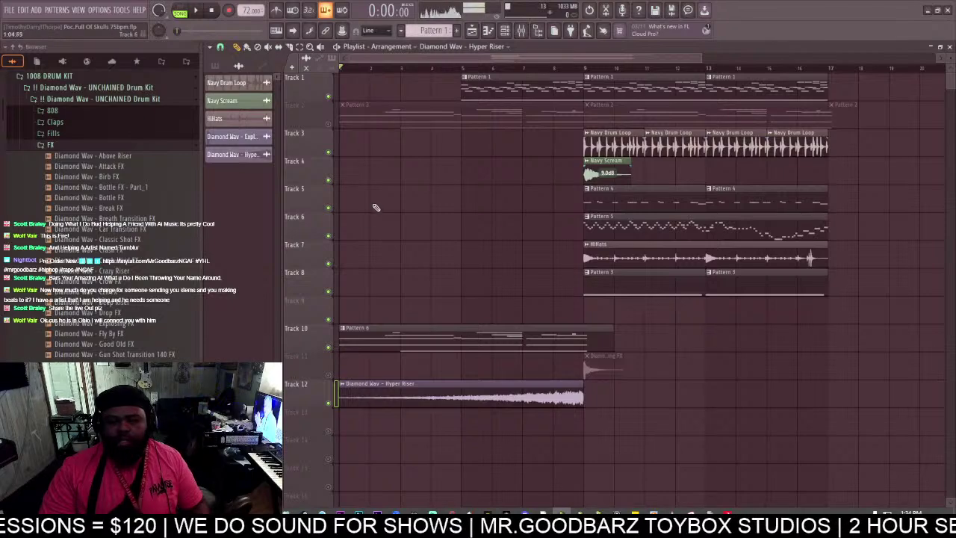
Play the song and trim the start of the muted Pattern 2 clip on Track 2 to bar 5.
{"action": "left_click", "coordinate": [198, 11]}
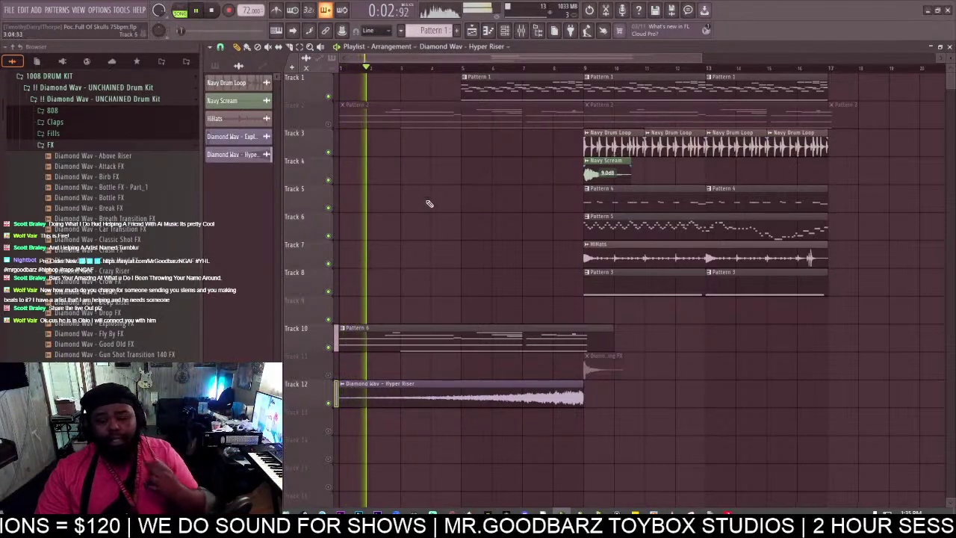
{"action": "left_click_drag", "start_coordinate": [347, 123], "coordinate": [463, 123]}
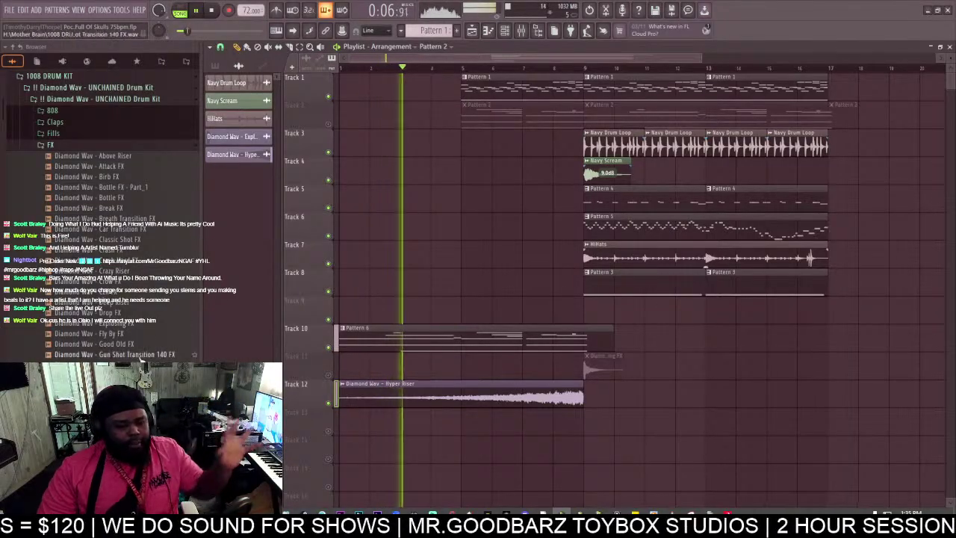
Add the Diamond Wav - Over Riser sample to Track 13 at bar 4 and unmute the track.
{"action": "scroll", "coordinate": [136, 285], "scroll_direction": "down", "scroll_amount": 6}
{"action": "left_click_drag", "start_coordinate": [136, 285], "coordinate": [418, 430]}
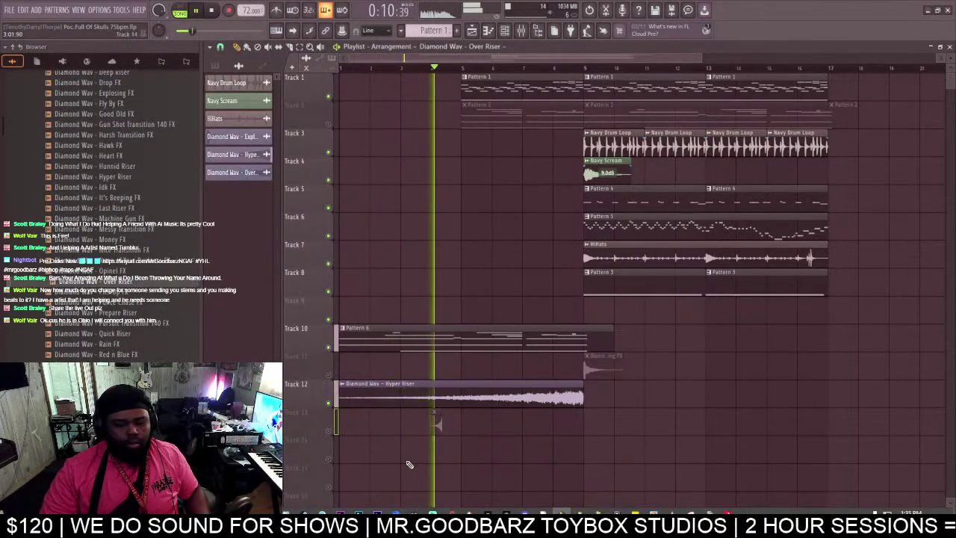
{"action": "double_click", "coordinate": [437, 425]}
{"action": "left_click", "coordinate": [327, 431]}
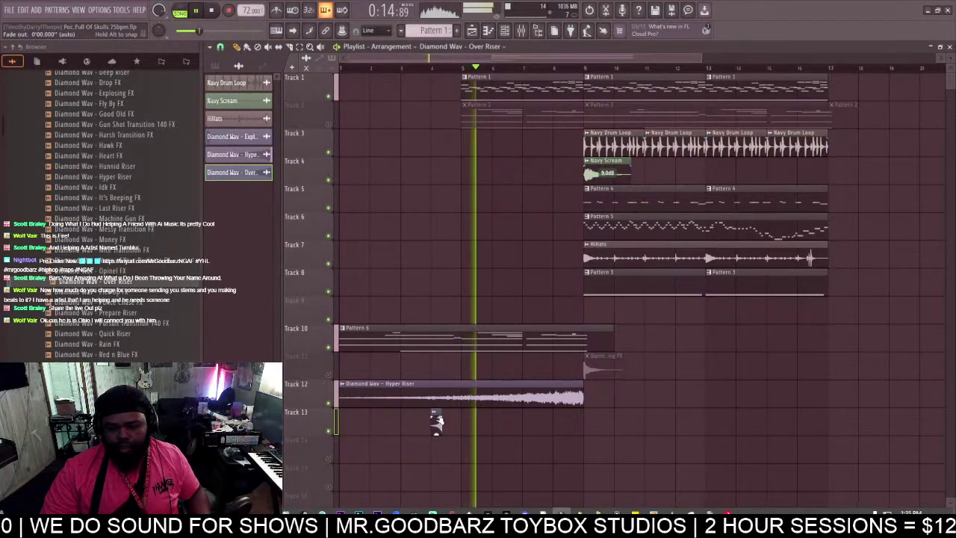
Time-stretch the Over Riser clip on Track 13 to one bar, filling bar 4 up to bar 5.
{"action": "double_click", "coordinate": [438, 425]}
{"action": "right_click", "coordinate": [433, 425]}
{"action": "left_click", "coordinate": [433, 426]}
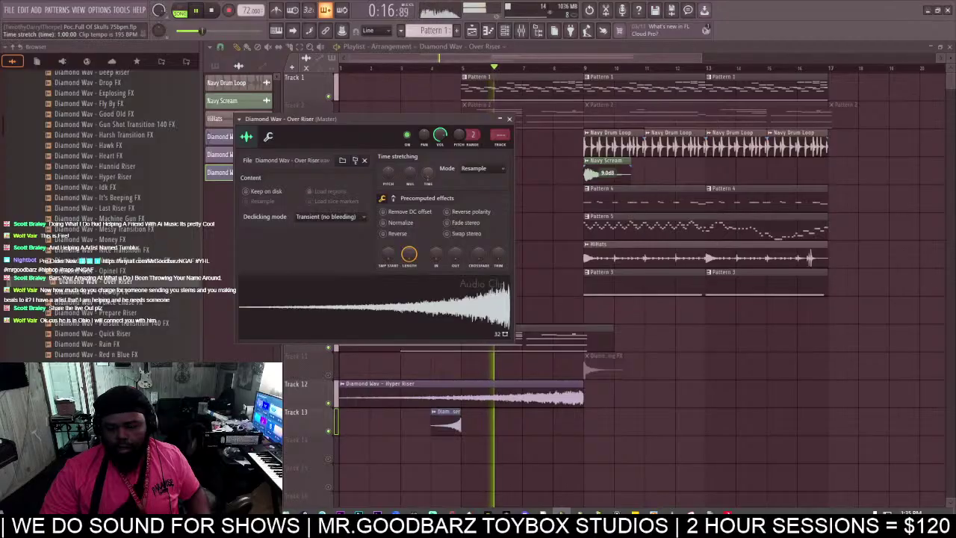
Route the Diamond Wav - Over Riser channel to mixer Insert 10.
{"action": "left_click", "coordinate": [436, 385]}
{"action": "double_click", "coordinate": [445, 430]}
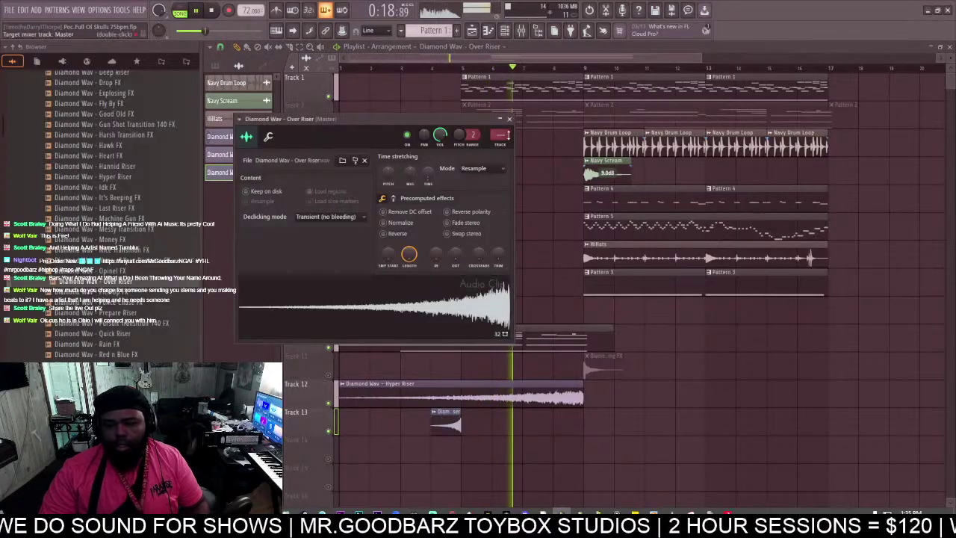
{"action": "double_click", "coordinate": [501, 135]}
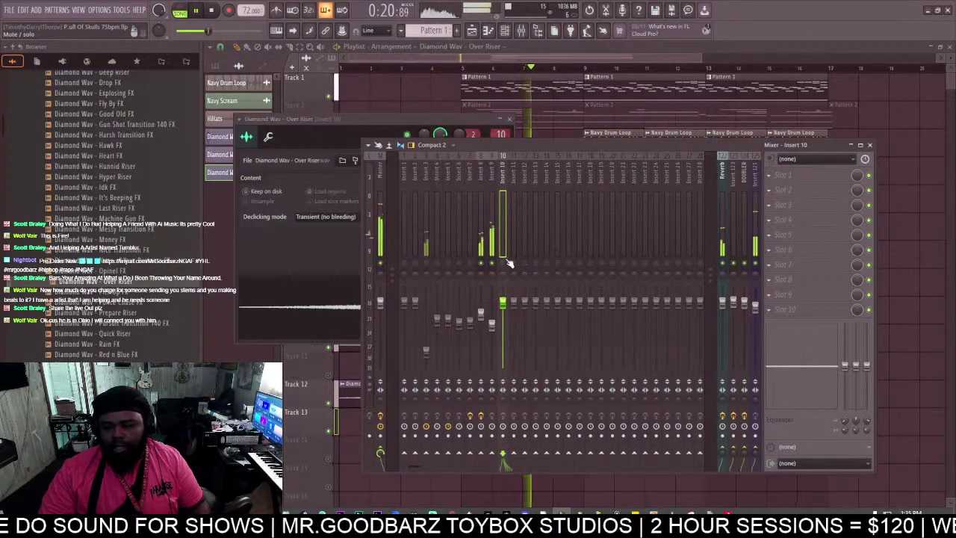
Restart playback and raise the Insert 3 fader in the mixer.
{"action": "key", "text": "space"}
{"action": "key", "text": "space"}
{"action": "left_click_drag", "start_coordinate": [429, 352], "coordinate": [429, 330]}
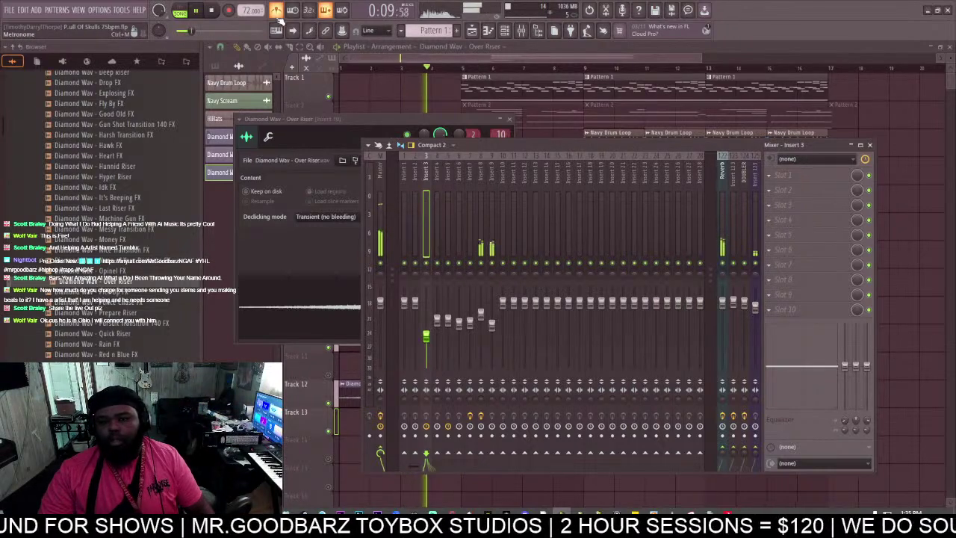
{"action": "left_click", "coordinate": [431, 57]}
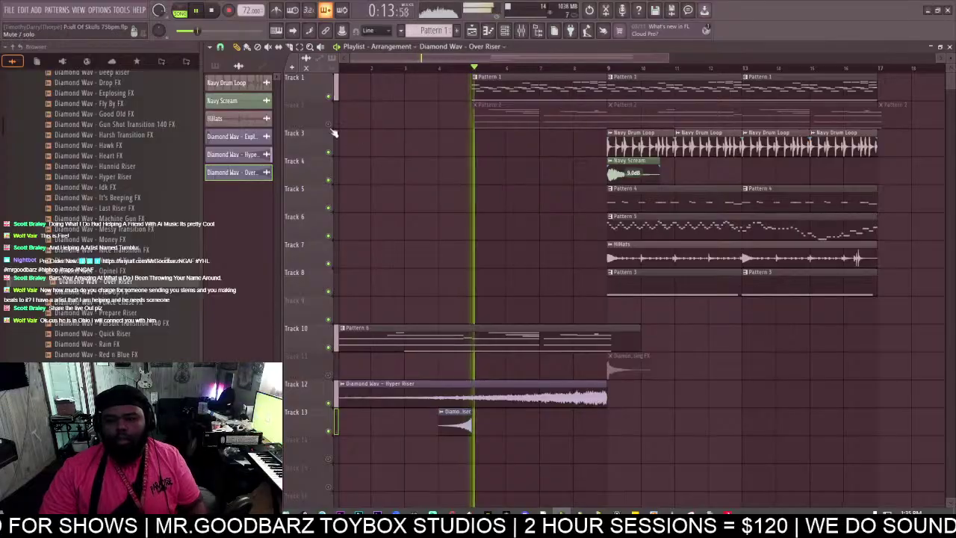
Stop playback, place a Diamond Wav - Explosing FX clip on Track 14 at bar 5, and unmute that track.
{"action": "left_click", "coordinate": [450, 412]}
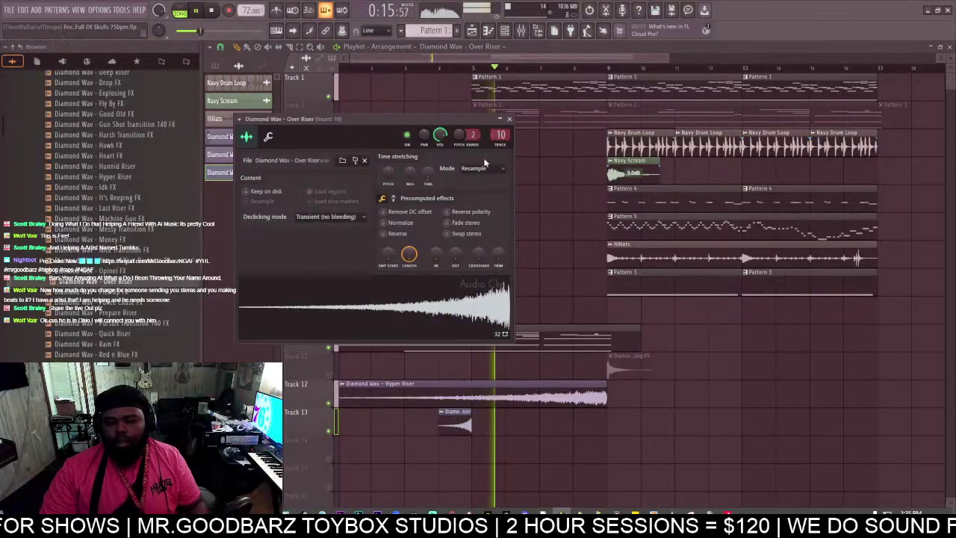
{"action": "key", "text": "space"}
{"action": "left_click", "coordinate": [221, 137]}
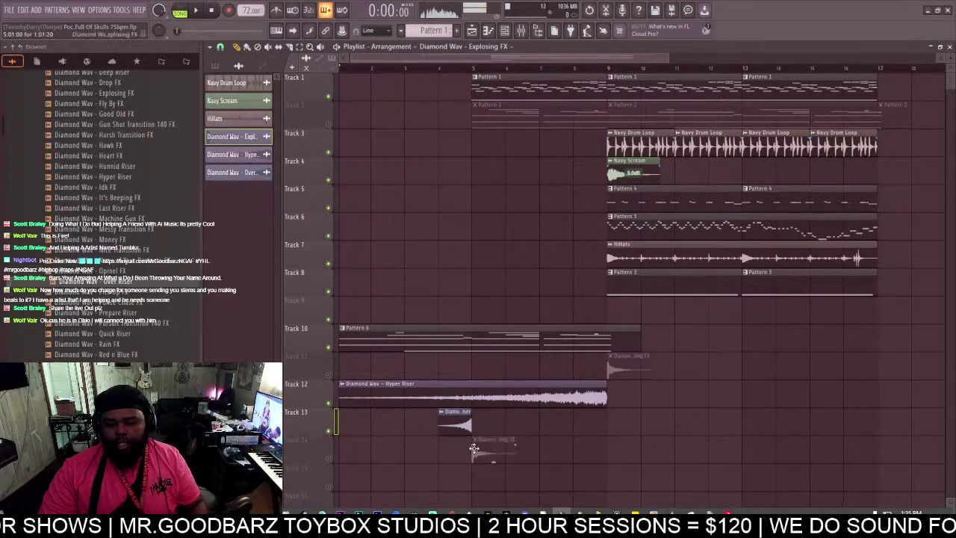
{"action": "left_click", "coordinate": [328, 460]}
Route the Explosing FX channel to mixer Insert 10 and lower that insert's level to about -4.4 dB for playback.
{"action": "double_click", "coordinate": [493, 441]}
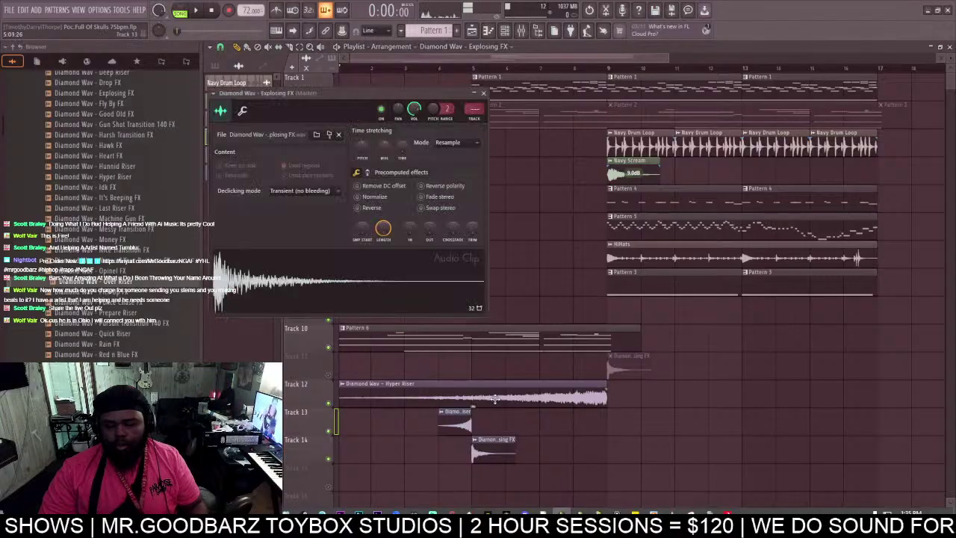
{"action": "left_click_drag", "start_coordinate": [474, 109], "coordinate": [474, 78]}
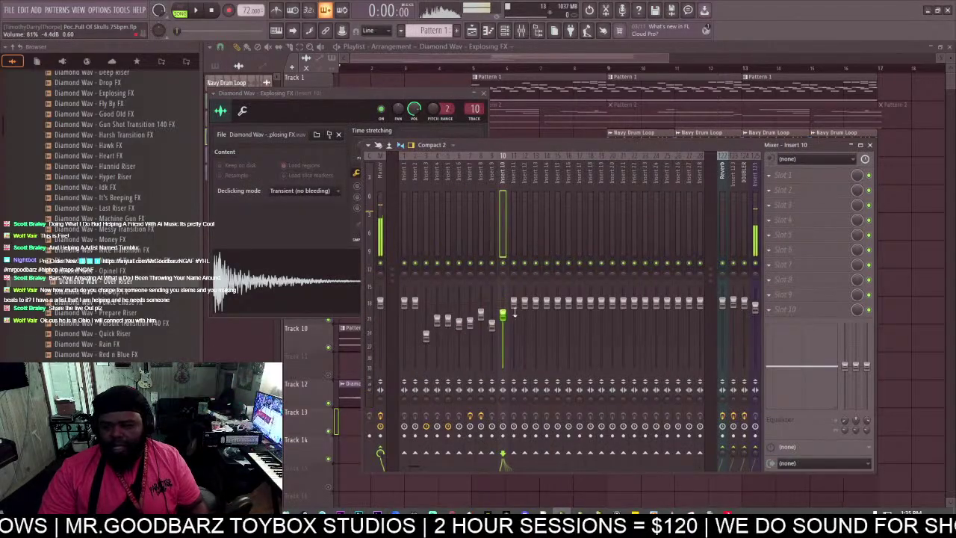
{"action": "left_click", "coordinate": [440, 68]}
{"action": "key", "text": "space"}
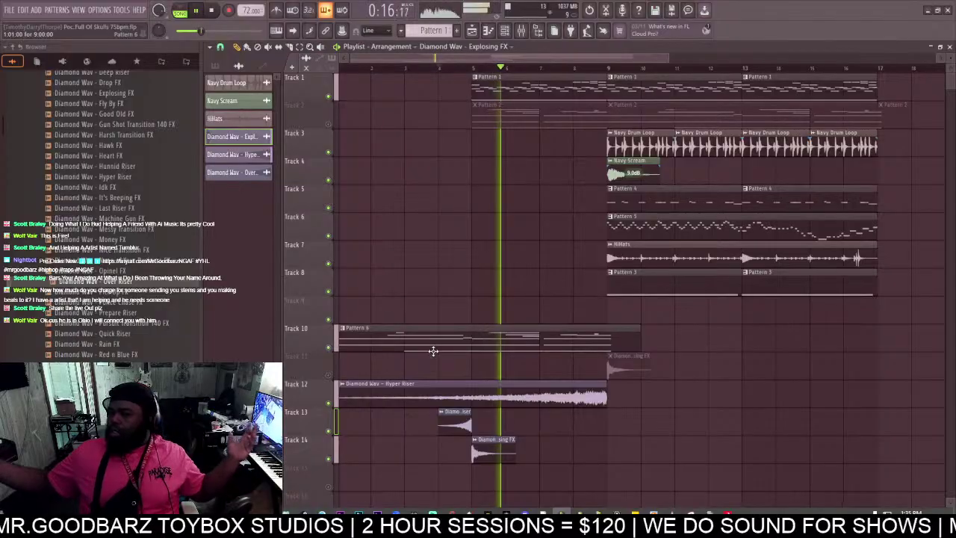
Raise the Explosing FX level on mixer Insert 10 to about -2.0 dB while the song plays.
{"action": "double_click", "coordinate": [497, 449]}
{"action": "double_click", "coordinate": [475, 109]}
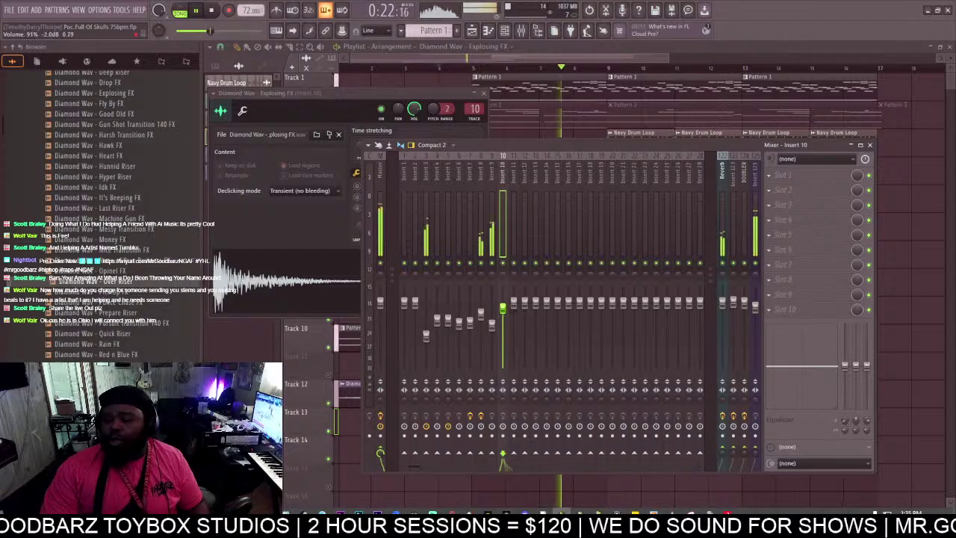
{"action": "left_click", "coordinate": [558, 57]}
{"action": "scroll", "coordinate": [559, 58], "scroll_direction": "up", "scroll_amount": 1}
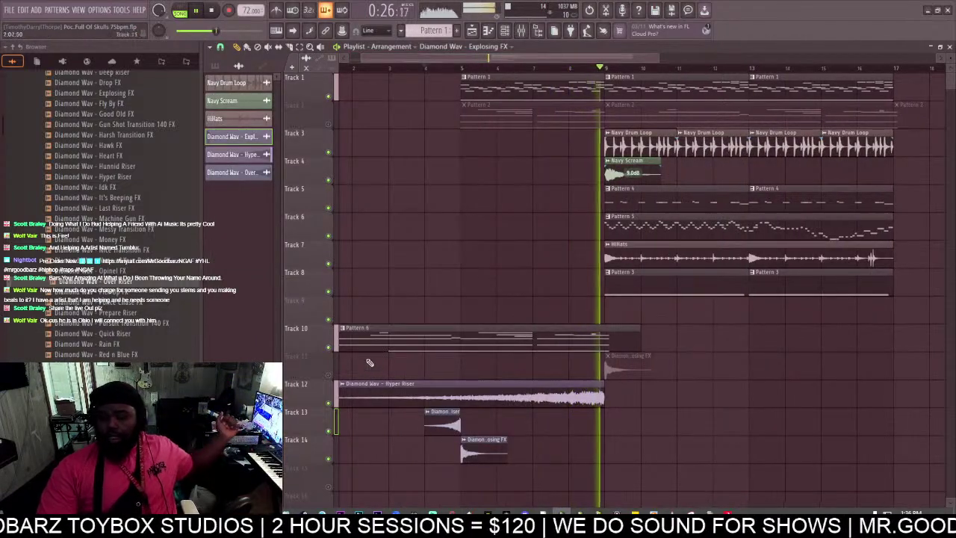
Unmute Track 11 with the Explosing FX clip at bar 9, and check the Insert 3 level in the mixer.
{"action": "left_click", "coordinate": [329, 374]}
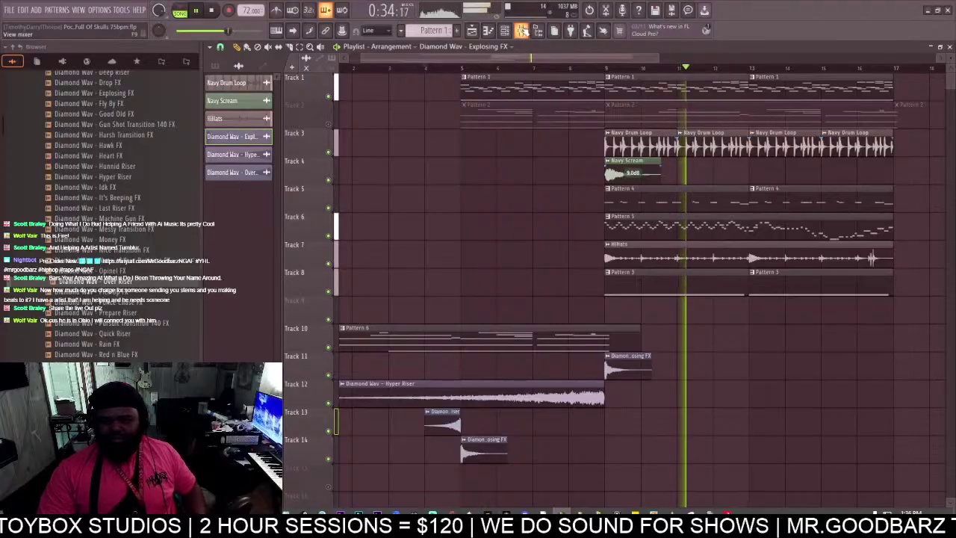
{"action": "left_click", "coordinate": [522, 31]}
{"action": "left_click", "coordinate": [426, 335]}
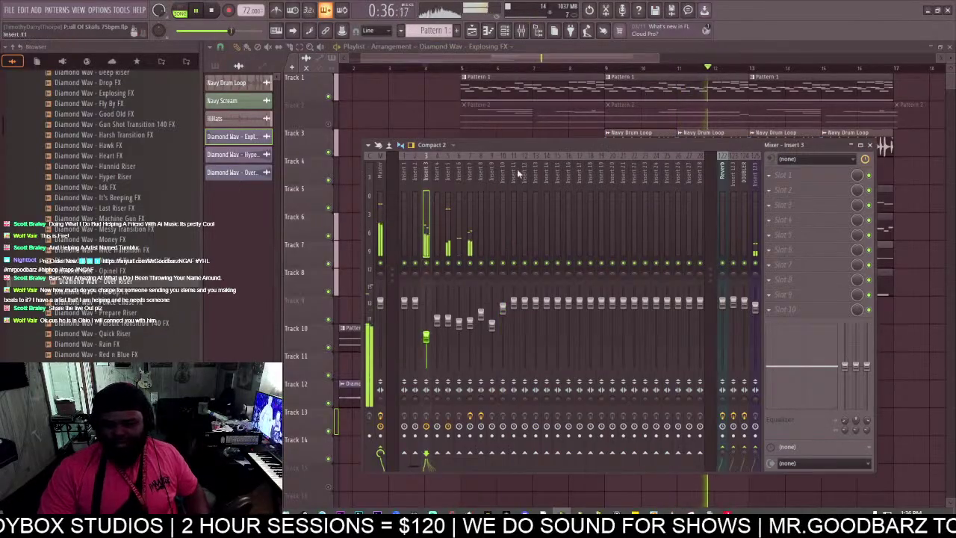
Extend the arrangement at bar 17 with a Pattern 3 clip on Track 8 and a Pattern 4 clip on Track 5.
{"action": "left_click_drag", "start_coordinate": [589, 59], "coordinate": [700, 59]}
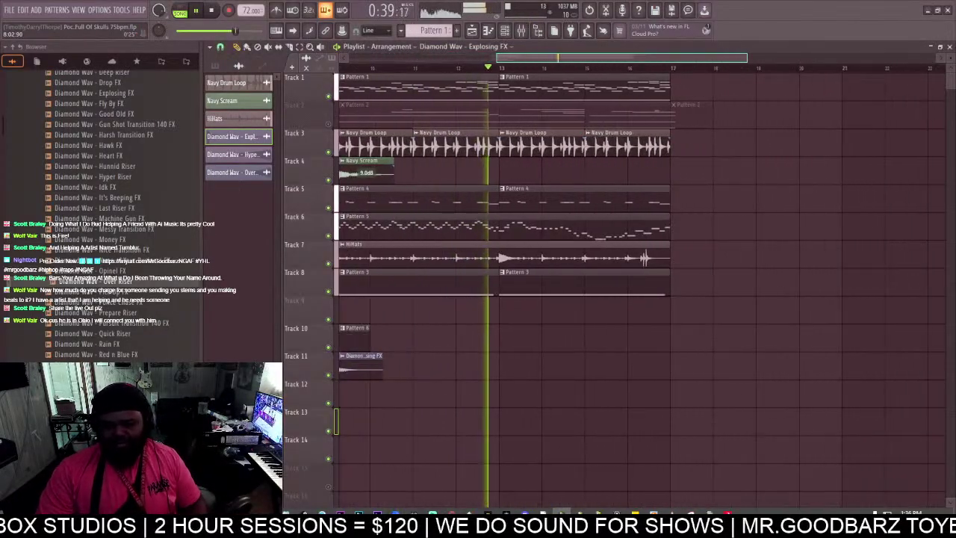
{"action": "left_click", "coordinate": [602, 274]}
{"action": "left_click", "coordinate": [682, 279]}
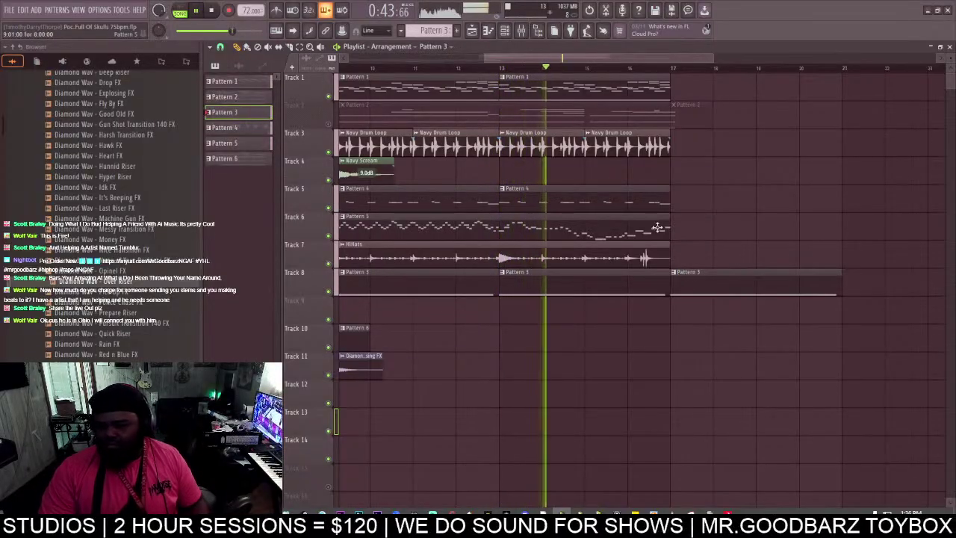
{"action": "left_click", "coordinate": [683, 197]}
Add two consecutive Navy Drum Loop clips to Track 3 at bars 17 and 19.
{"action": "left_click", "coordinate": [651, 146]}
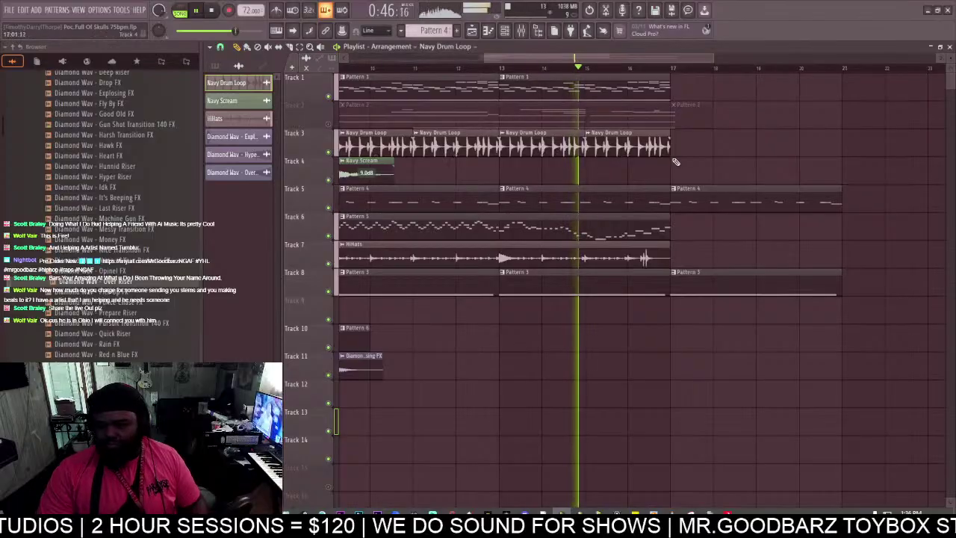
{"action": "left_click", "coordinate": [681, 149]}
{"action": "left_click", "coordinate": [768, 151]}
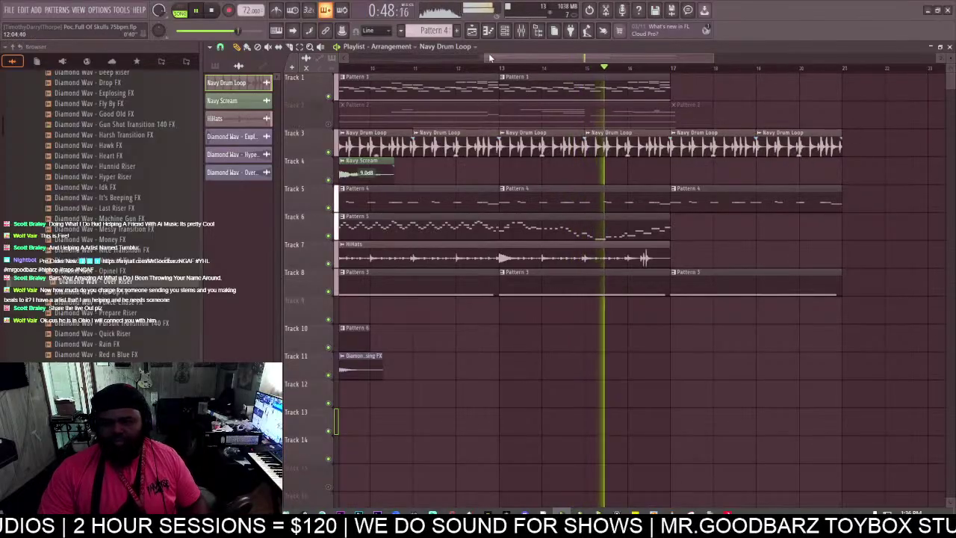
Copy the Navy Scream clip from bar 9 to bar 17 on Track 4.
{"action": "left_click_drag", "start_coordinate": [487, 57], "coordinate": [436, 58]}
{"action": "left_click", "coordinate": [462, 173]}
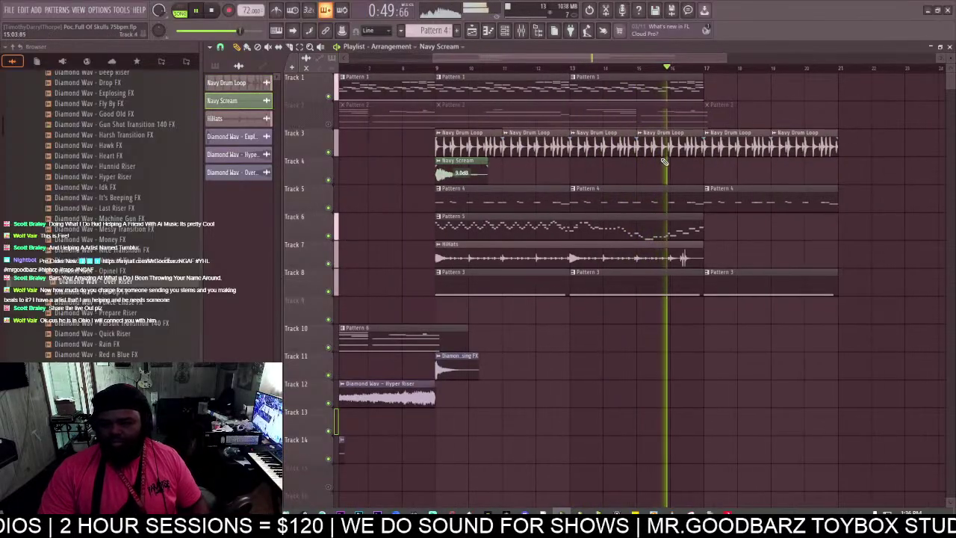
{"action": "left_click", "coordinate": [709, 172]}
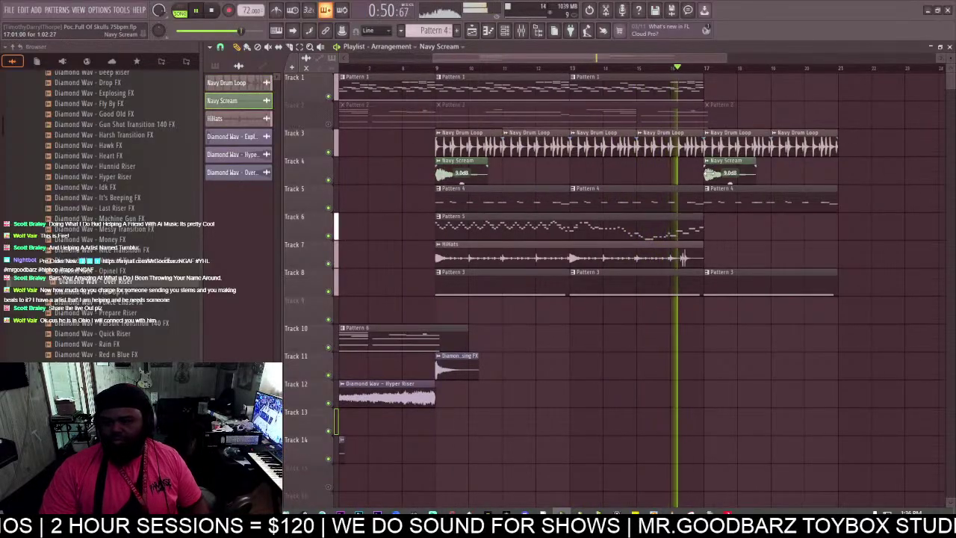
Remove the leftover Pattern 2 clip at bar 17, and duplicate the bar 17-20 clips on Tracks 3, 4, 5 and 8 to bar 21.
{"action": "left_click", "coordinate": [630, 115]}
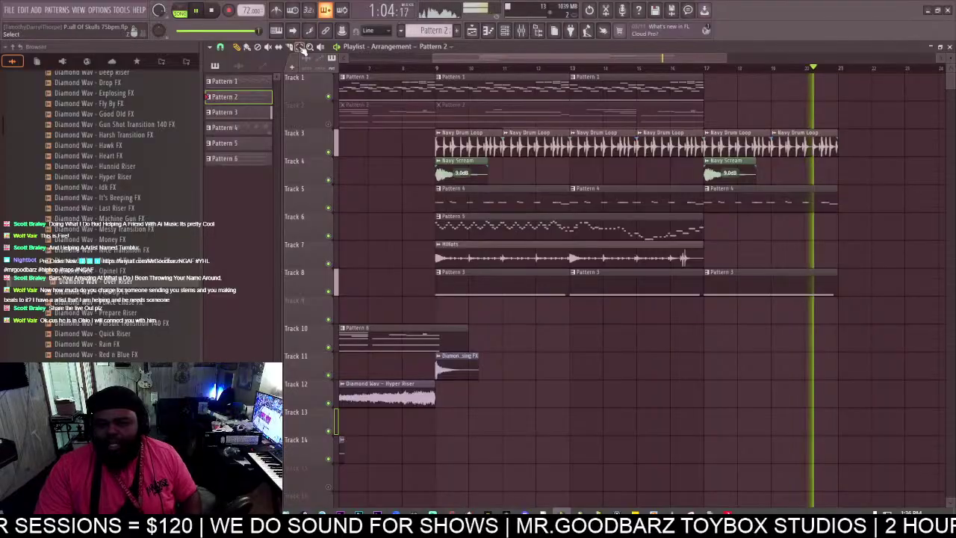
{"action": "left_click_drag", "start_coordinate": [871, 357], "coordinate": [728, 137]}
{"action": "key", "text": "ctrl+b"}
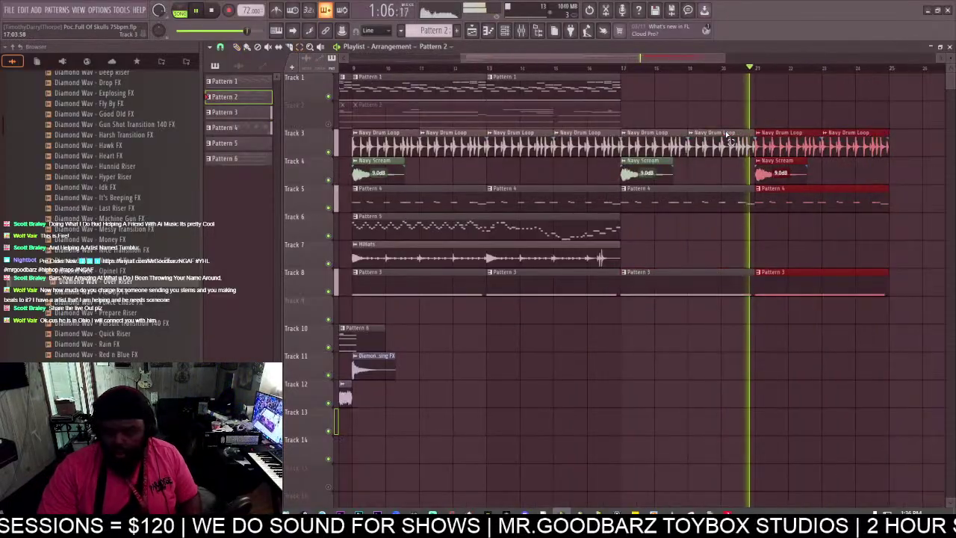
Stop playback and examine the CASSETTA N90 x64 instrument from the channel rack.
{"action": "key", "text": "space"}
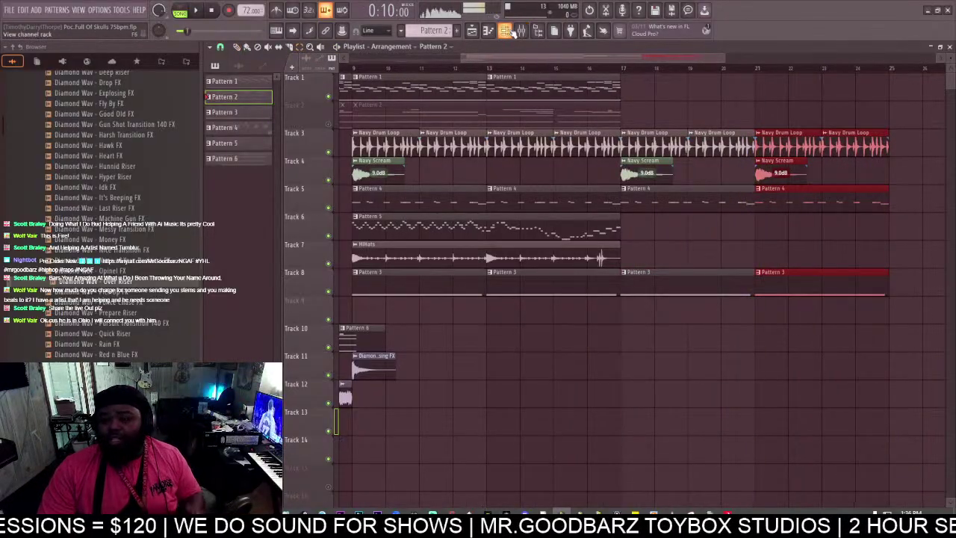
{"action": "left_click", "coordinate": [507, 31]}
{"action": "left_click", "coordinate": [396, 312]}
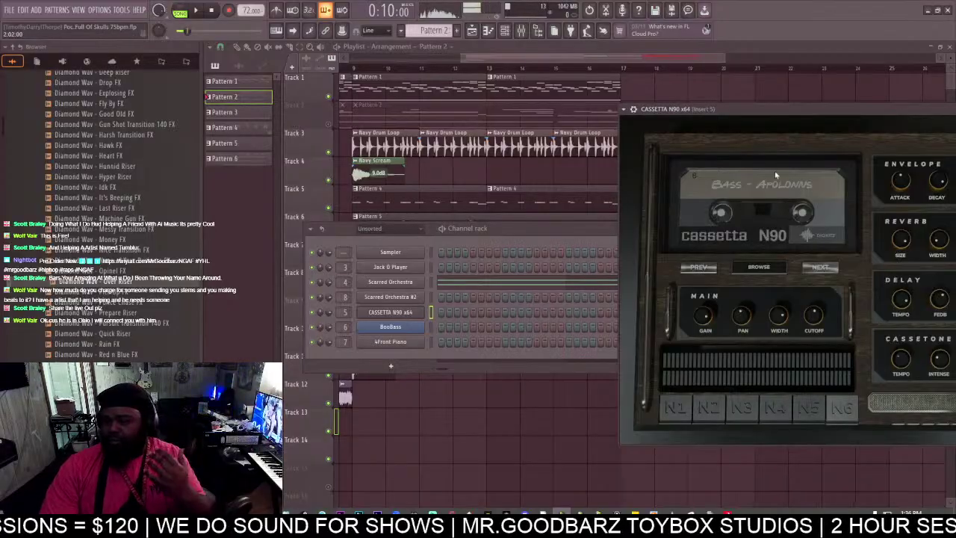
{"action": "left_click_drag", "start_coordinate": [789, 116], "coordinate": [609, 129]}
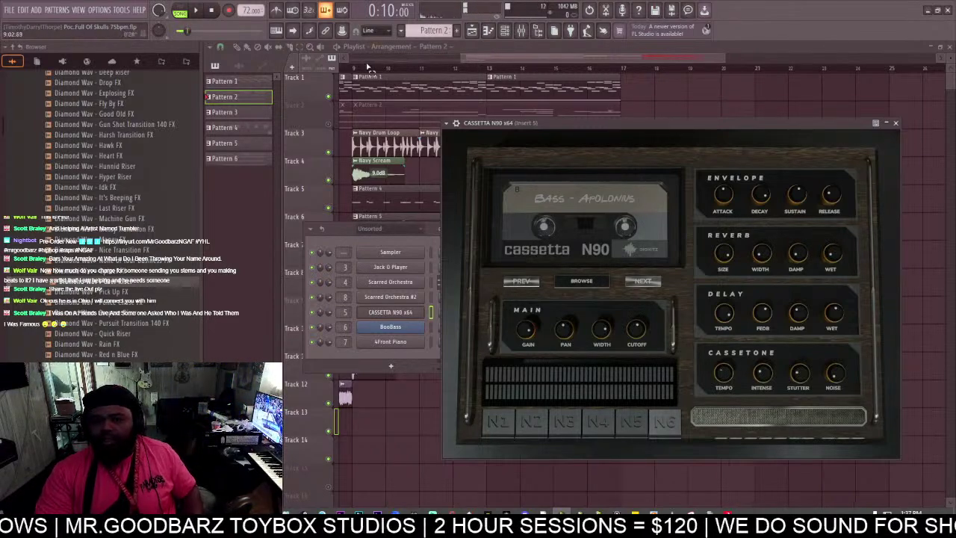
{"action": "left_click", "coordinate": [349, 80]}
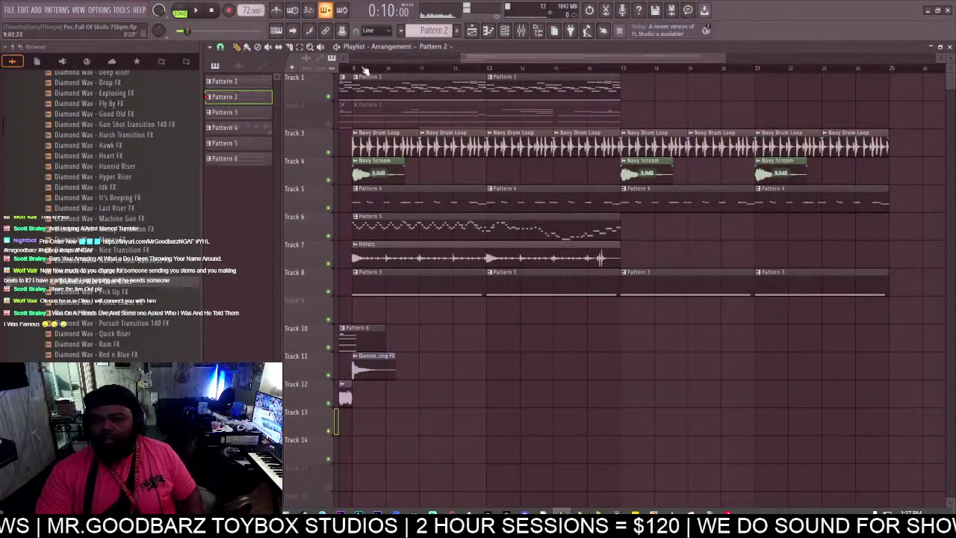
Play the song and place two Pattern 2 clips on Track 2 at bars 17 and 25.
{"action": "key", "text": "space"}
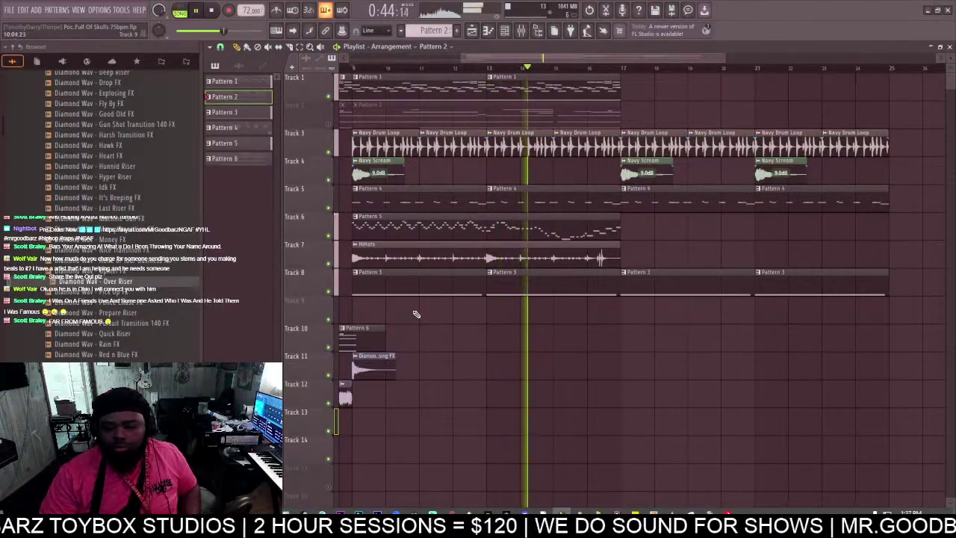
{"action": "left_click", "coordinate": [624, 121]}
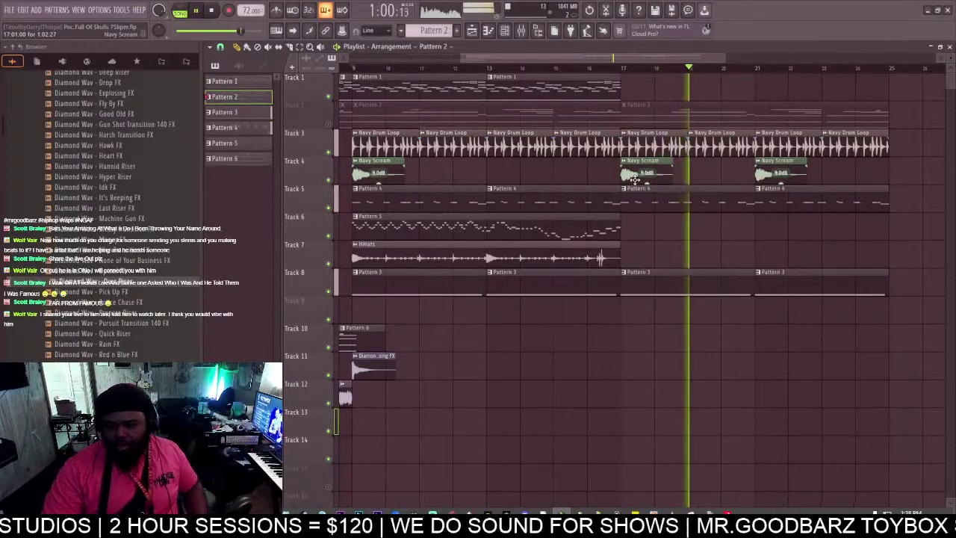
{"action": "left_click_drag", "start_coordinate": [648, 58], "coordinate": [762, 59]}
{"action": "left_click", "coordinate": [635, 123]}
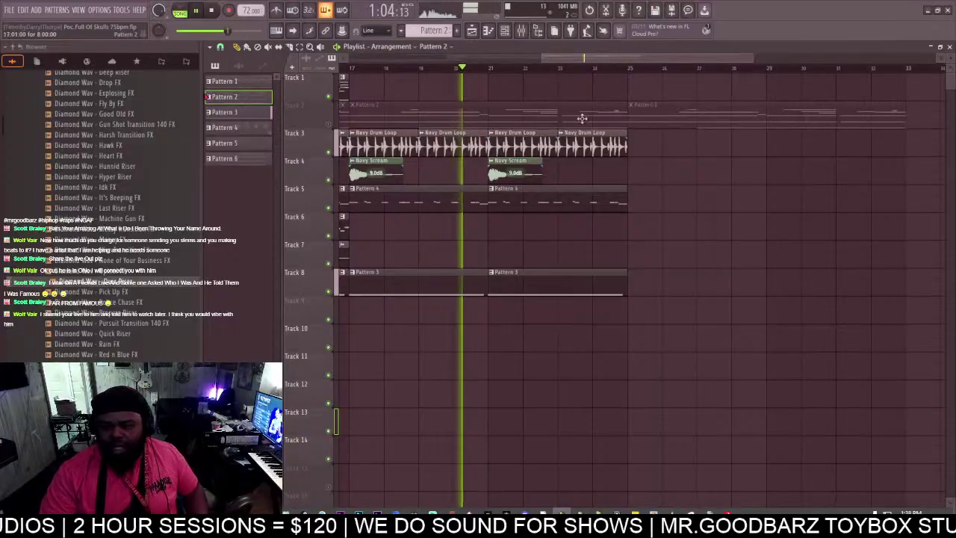
Unmute Track 2 and trim the Pattern 2 clip at bar 17 so it starts at bar 21.
{"action": "left_click", "coordinate": [269, 48]}
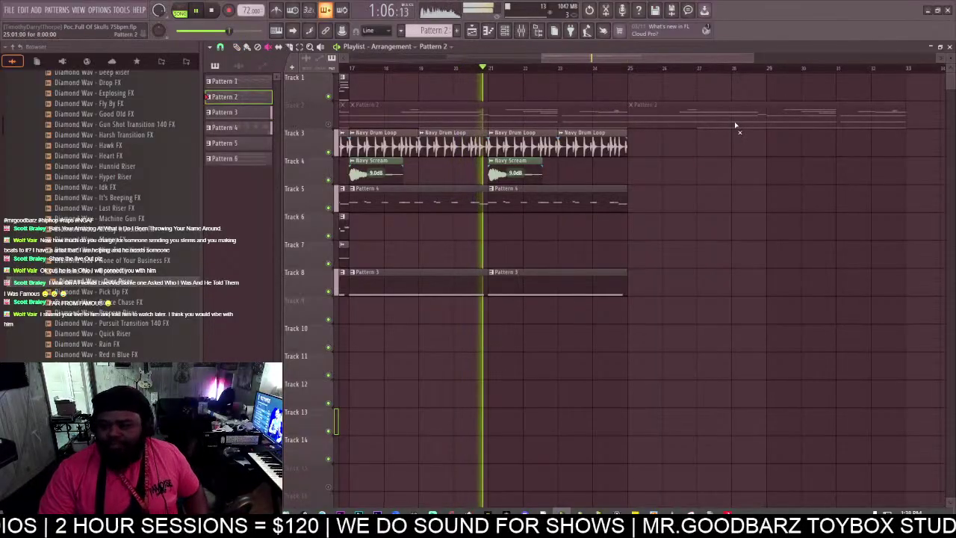
{"action": "left_click", "coordinate": [664, 120]}
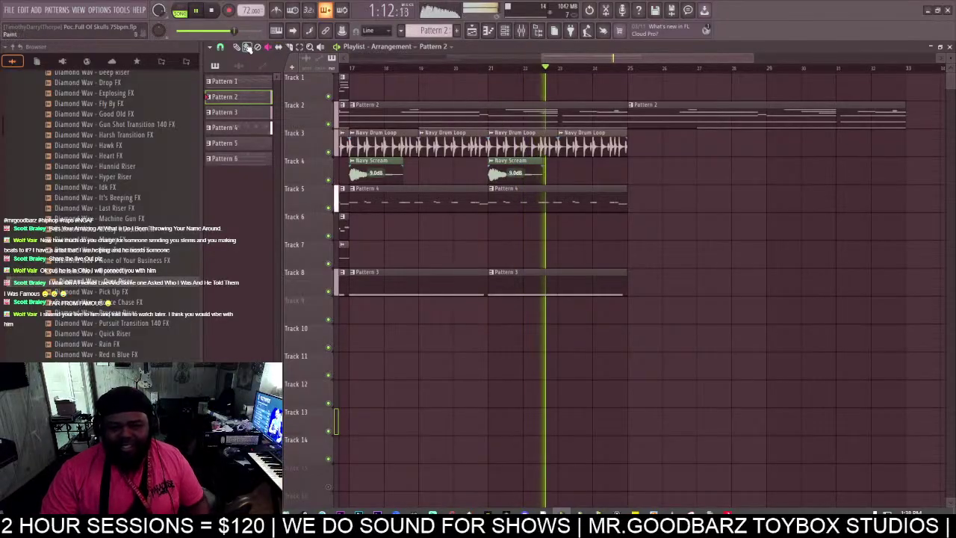
{"action": "left_click_drag", "start_coordinate": [351, 120], "coordinate": [489, 120]}
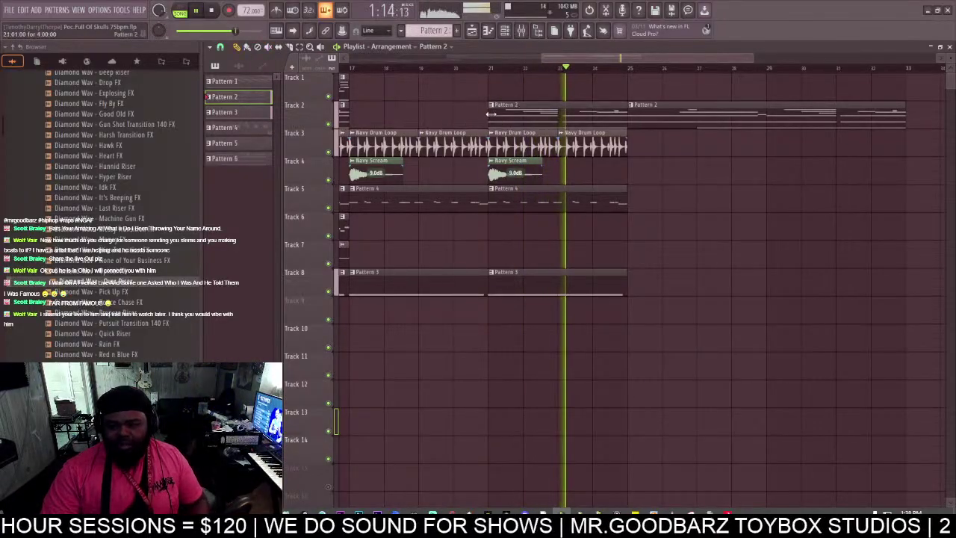
Extend the Navy Drum Loop clips on Track 3 from bar 25 up to bar 33.
{"action": "left_click_drag", "start_coordinate": [547, 58], "coordinate": [570, 69]}
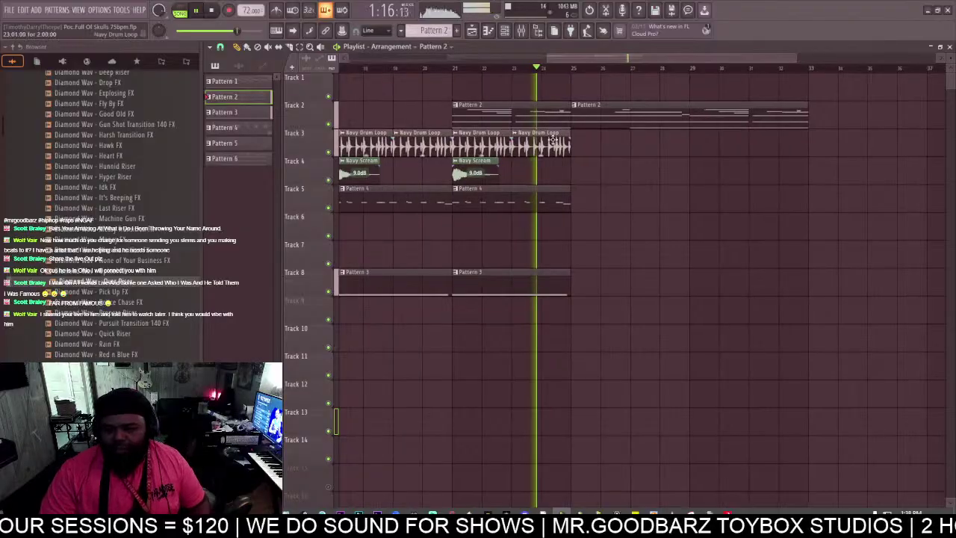
{"action": "left_click", "coordinate": [554, 146]}
{"action": "left_click_drag", "start_coordinate": [581, 150], "coordinate": [769, 139]}
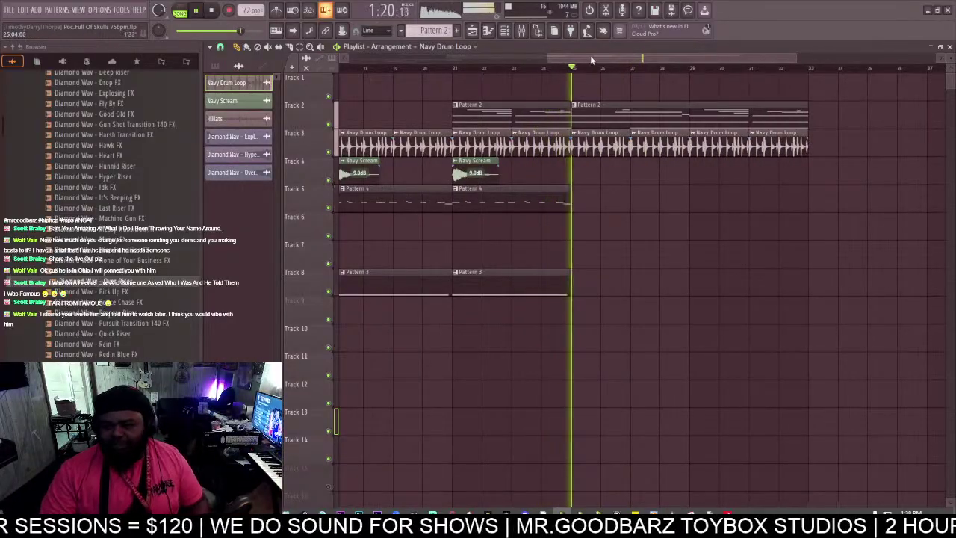
Add a Pattern 4 clip to Track 5 at bar 25.
{"action": "left_click_drag", "start_coordinate": [571, 59], "coordinate": [462, 59]}
{"action": "left_click", "coordinate": [451, 204]}
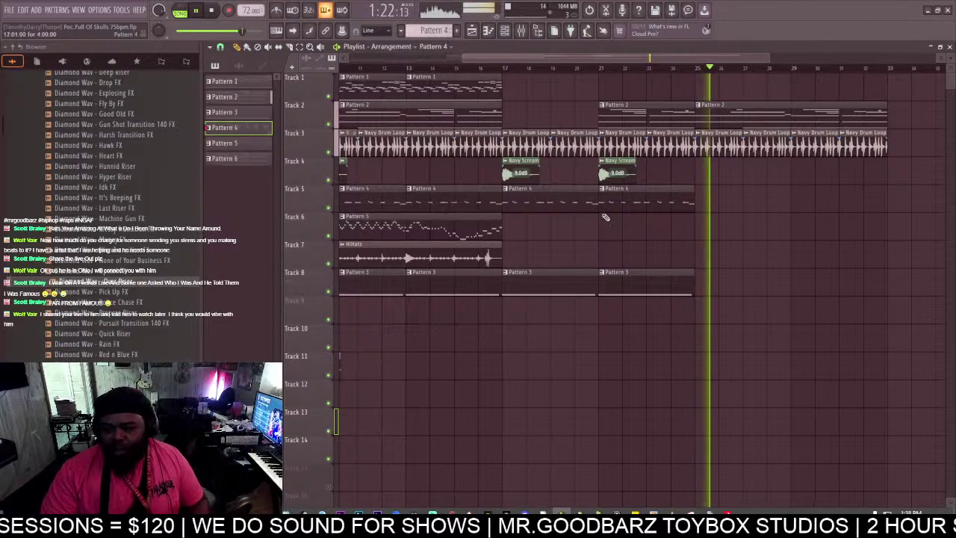
{"action": "left_click", "coordinate": [707, 209]}
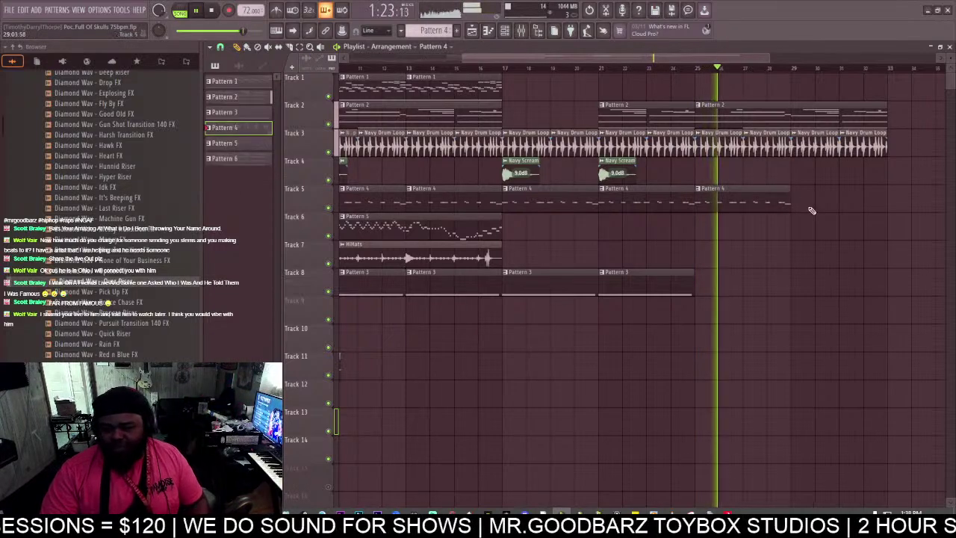
Add Pattern 3 clips to Track 8 at bars 25 and 29, and a HiHats clip to Track 7 at bar 25.
{"action": "left_click", "coordinate": [683, 281]}
{"action": "left_click", "coordinate": [709, 281]}
{"action": "left_click", "coordinate": [803, 282]}
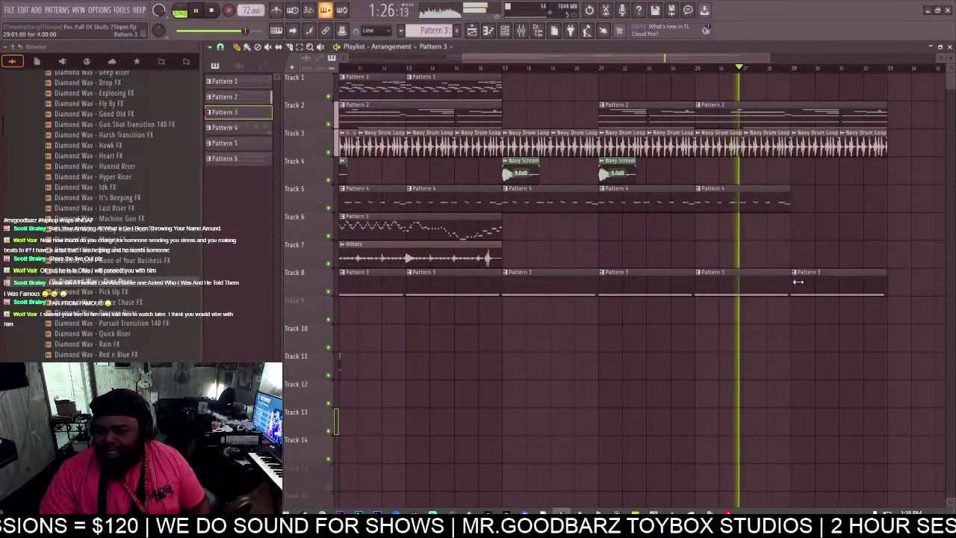
{"action": "left_click", "coordinate": [380, 251]}
{"action": "left_click", "coordinate": [704, 253]}
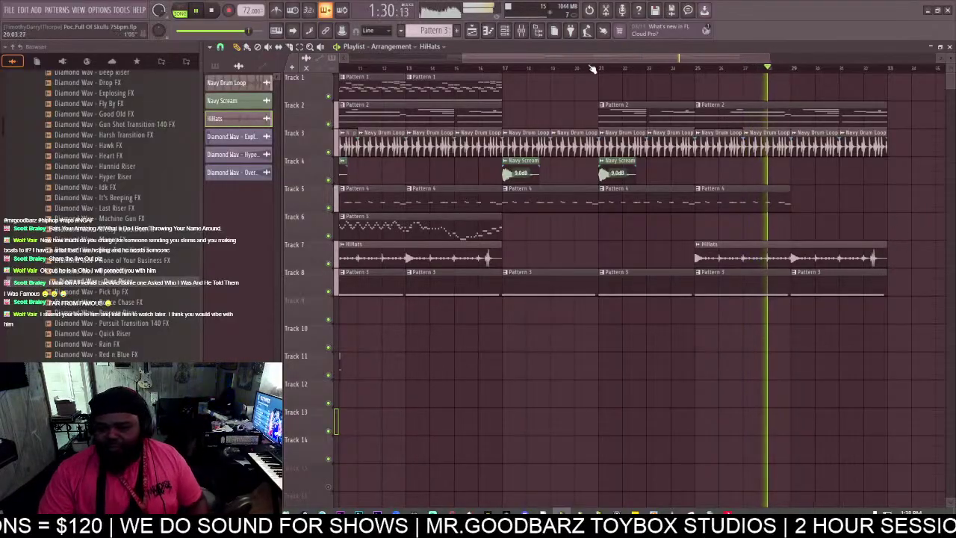
Select the section from bar 9 to bar 33 on Tracks 1 to 8 and duplicate its clips from bar 33 onward.
{"action": "left_click_drag", "start_coordinate": [769, 57], "coordinate": [934, 57]}
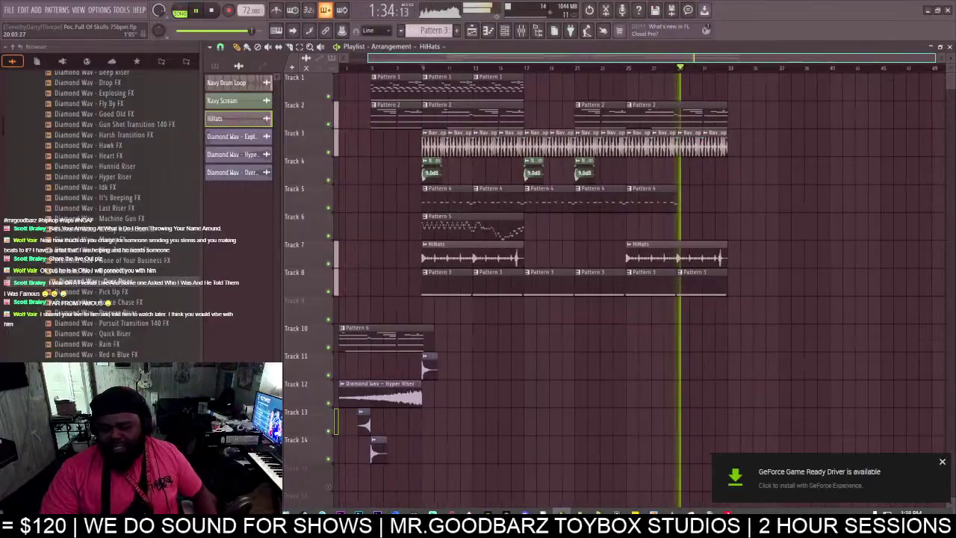
{"action": "left_click_drag", "start_coordinate": [367, 57], "coordinate": [669, 58]}
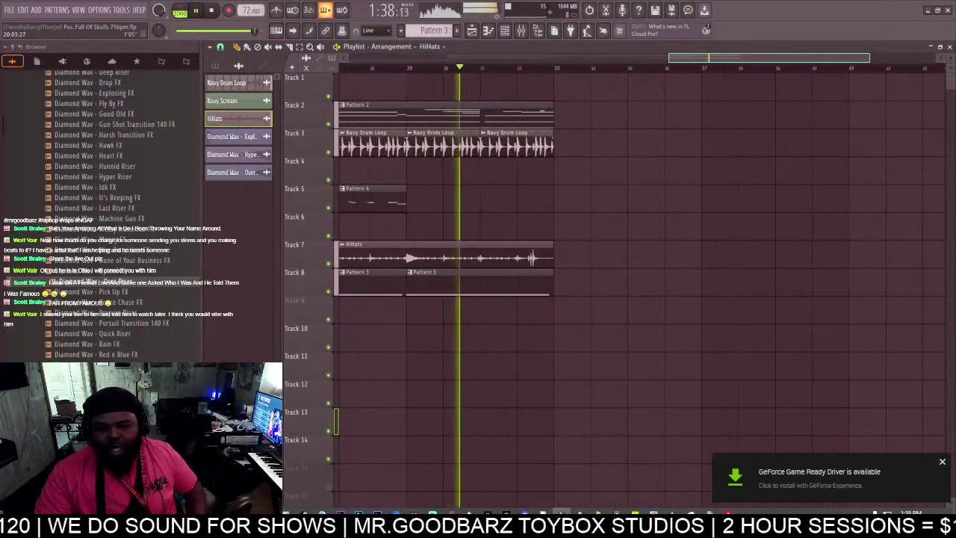
{"action": "left_click_drag", "start_coordinate": [736, 58], "coordinate": [645, 58]}
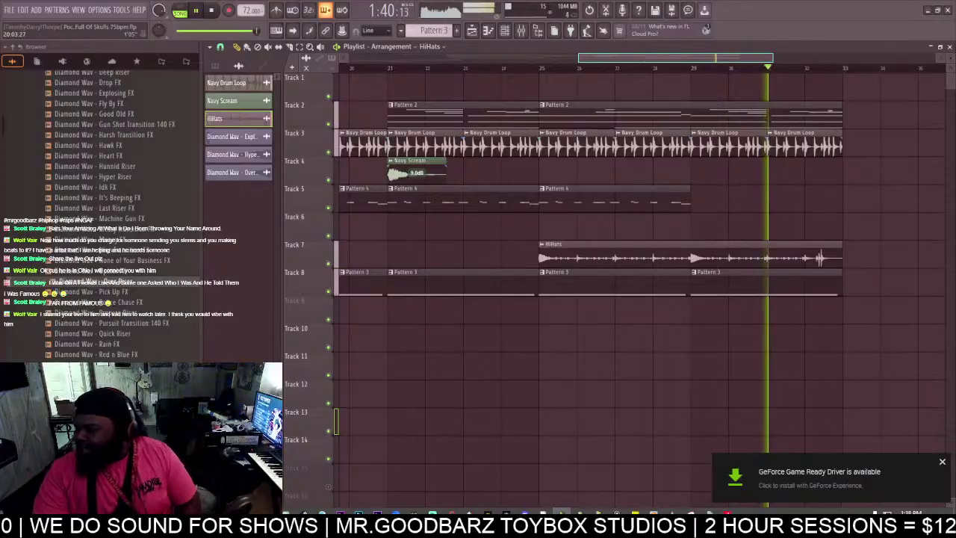
{"action": "scroll", "coordinate": [695, 224], "scroll_direction": "down", "scroll_amount": 4}
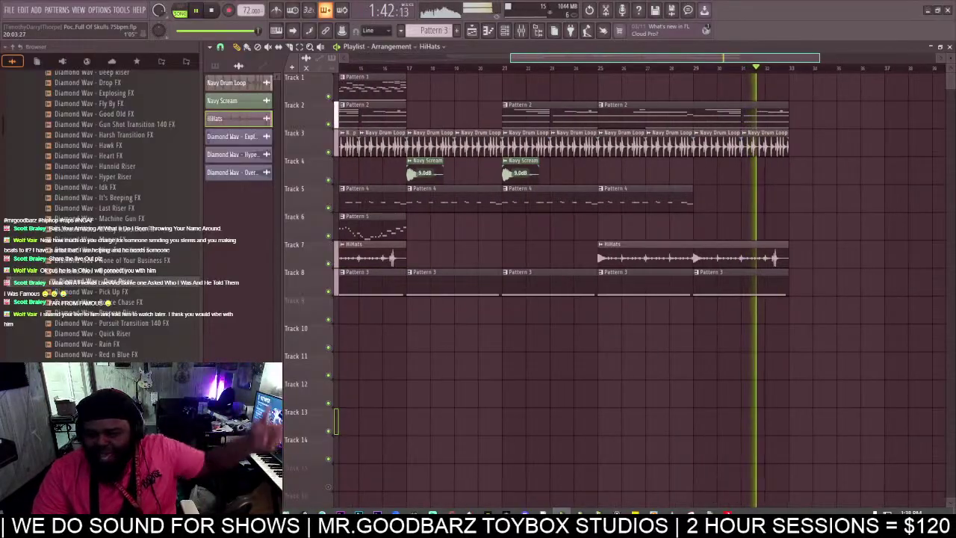
{"action": "left_click_drag", "start_coordinate": [664, 58], "coordinate": [552, 57]}
{"action": "left_click", "coordinate": [299, 48]}
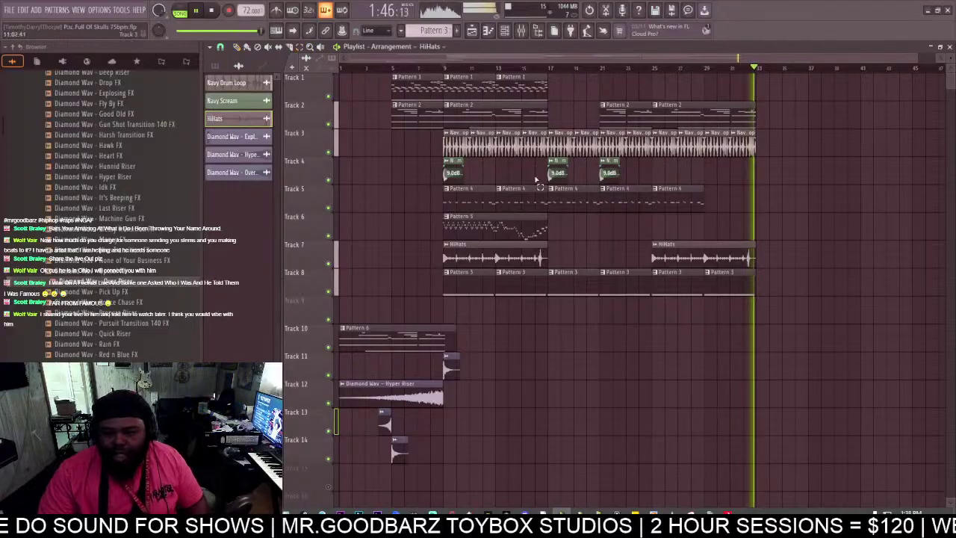
{"action": "left_click_drag", "start_coordinate": [805, 380], "coordinate": [480, 80]}
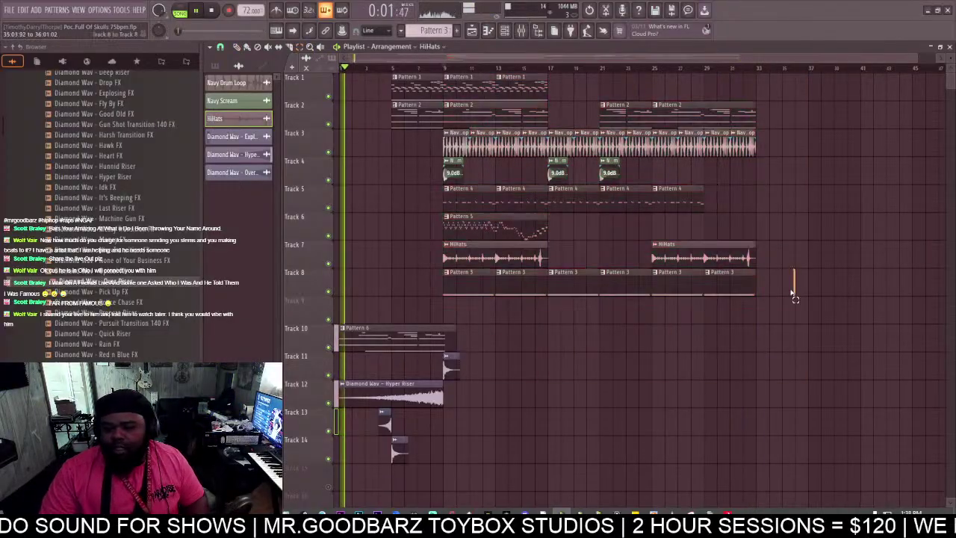
{"action": "left_click_drag", "start_coordinate": [794, 293], "coordinate": [446, 71]}
{"action": "key", "text": "ctrl+b"}
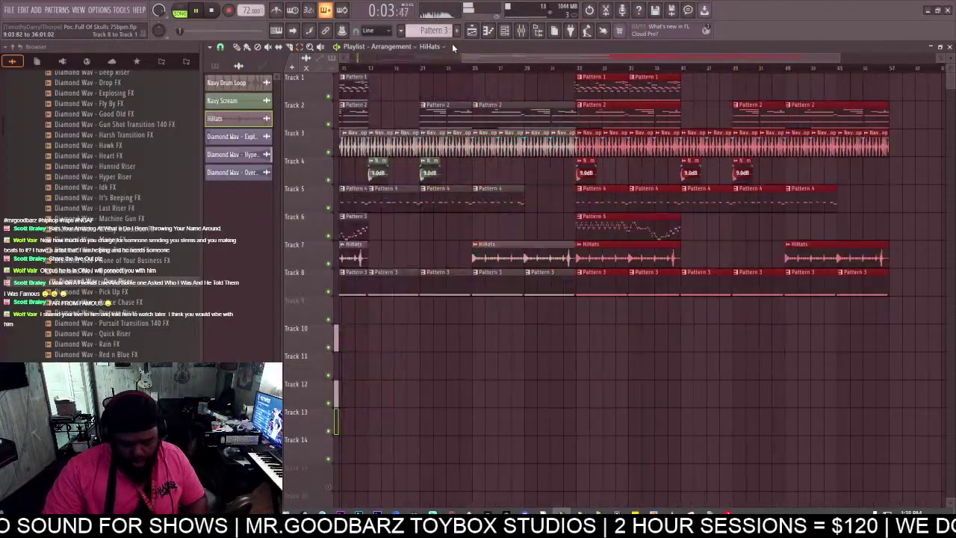
{"action": "scroll", "coordinate": [576, 65], "scroll_direction": "down", "scroll_amount": 4}
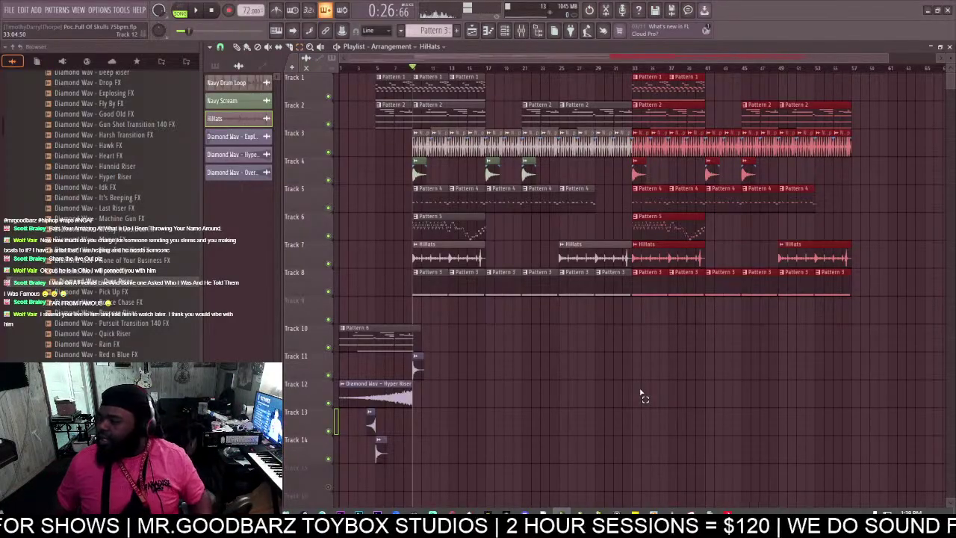
Arm mixer Insert 125 with input IN 2, record an audio take from the start of the song, and close the mixer.
{"action": "left_click", "coordinate": [212, 10]}
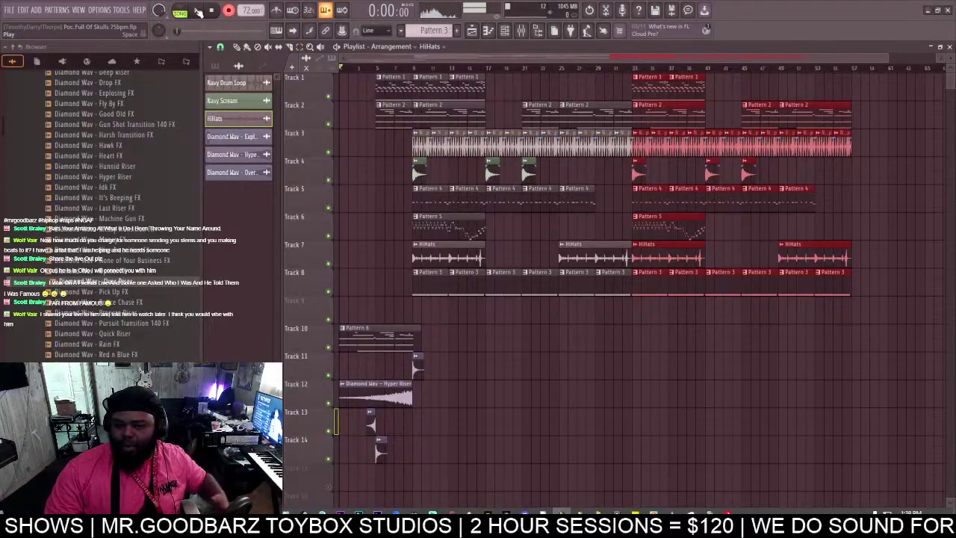
{"action": "left_click", "coordinate": [198, 11]}
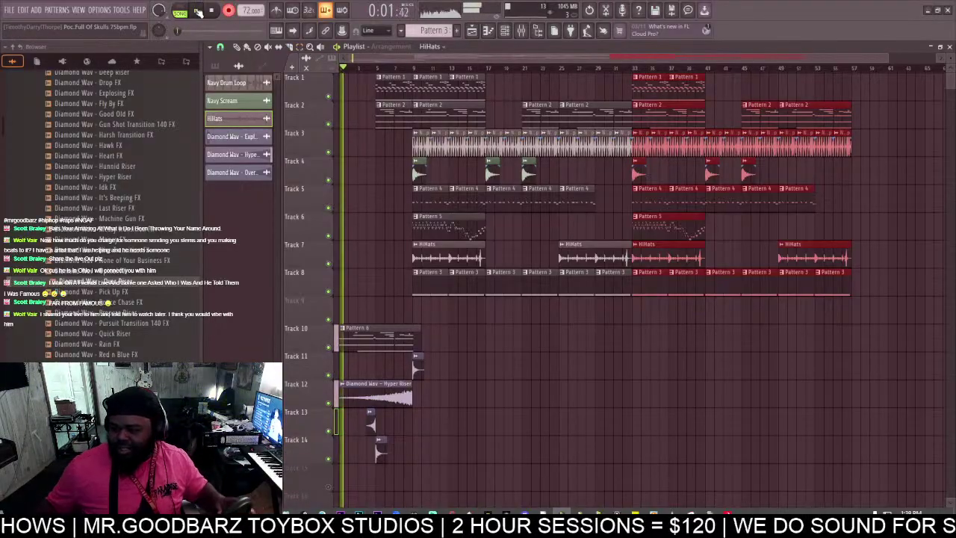
{"action": "left_click", "coordinate": [212, 10]}
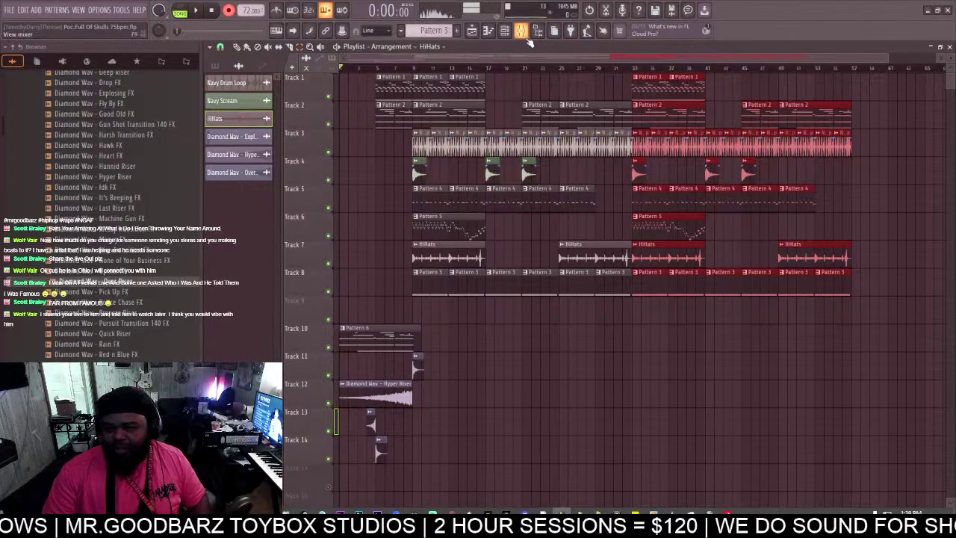
{"action": "left_click", "coordinate": [522, 30]}
{"action": "left_click", "coordinate": [754, 446]}
{"action": "key", "text": "space"}
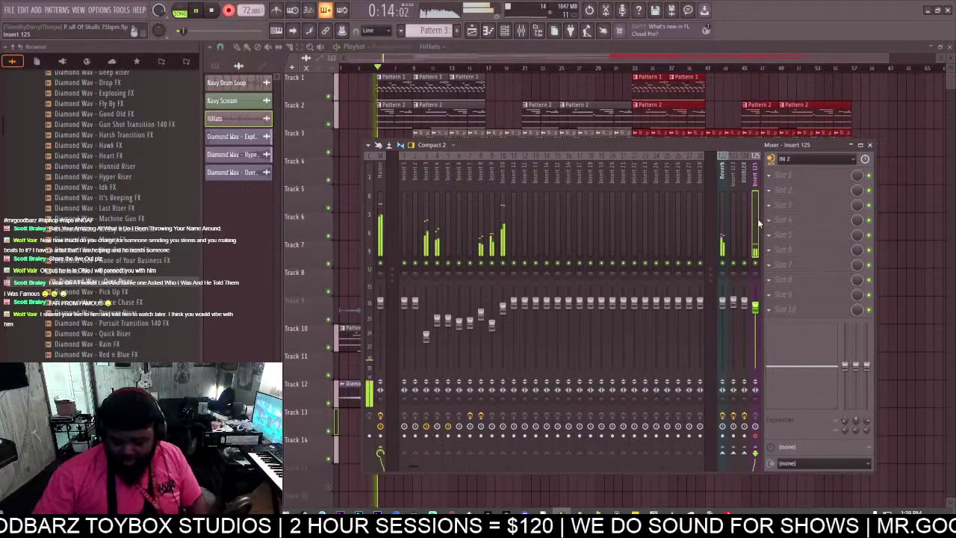
{"action": "key", "text": "space"}
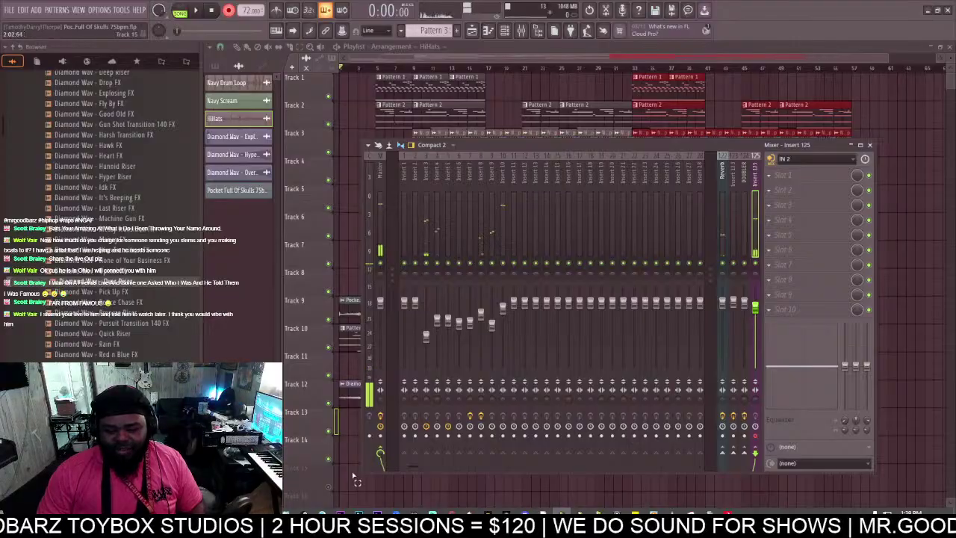
{"action": "key", "text": "F9"}
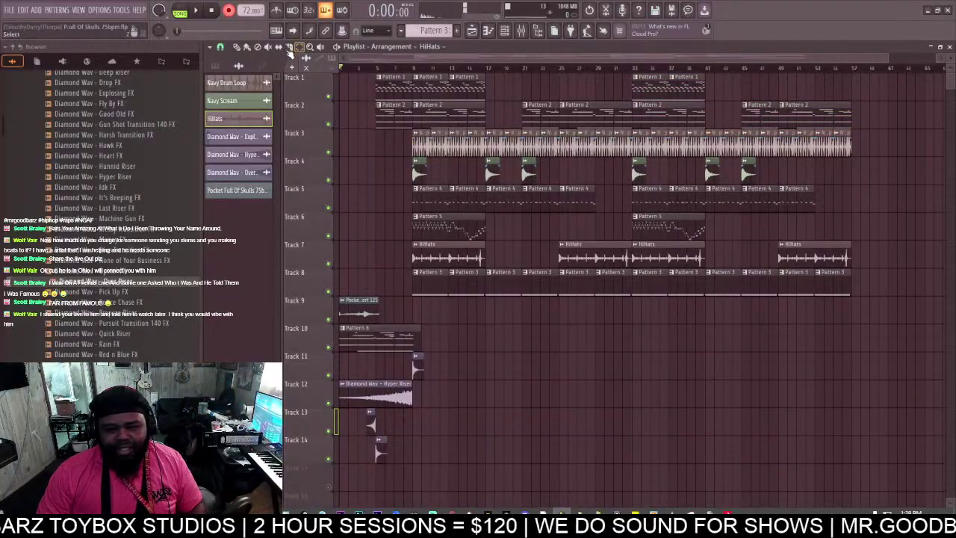
Move the newly recorded audio clip from Track 9 to Track 16 and solo Track 16.
{"action": "scroll", "coordinate": [355, 60], "scroll_direction": "up", "scroll_amount": 5}
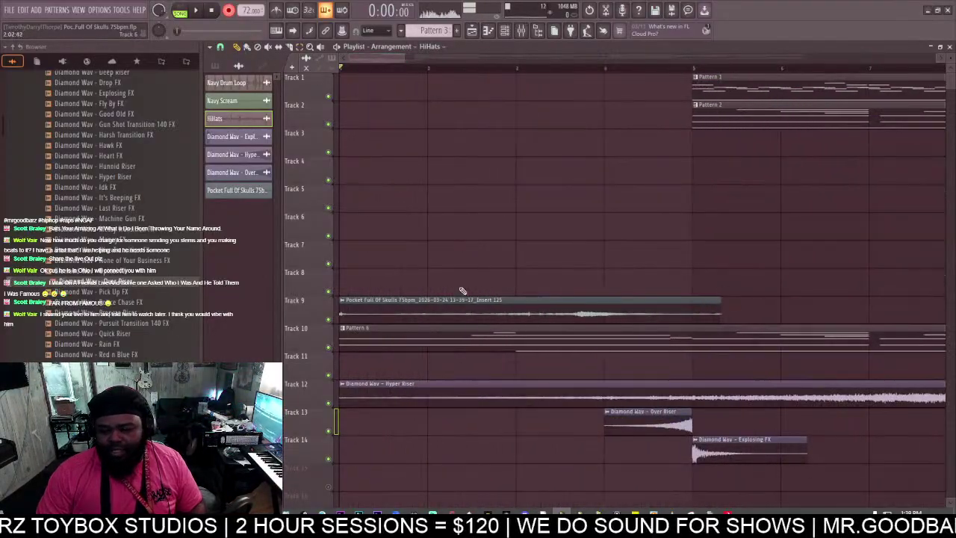
{"action": "right_click", "coordinate": [461, 300]}
{"action": "scroll", "coordinate": [418, 384], "scroll_direction": "down", "scroll_amount": 3}
{"action": "left_click_drag", "start_coordinate": [353, 513], "coordinate": [353, 386]}
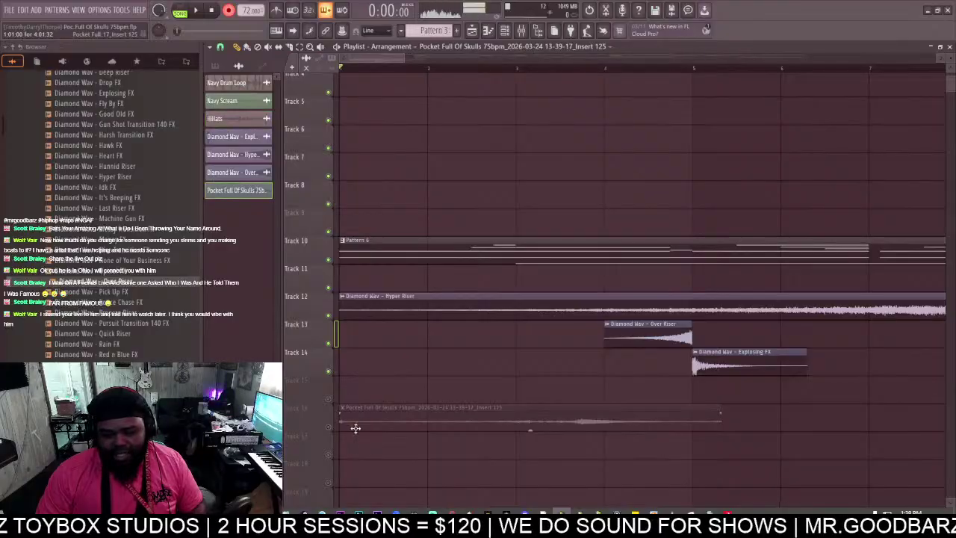
{"action": "right_click", "coordinate": [329, 427]}
Set the playlist snap to (none), trim the recorded clip on Track 16 to end at bar 5, and open its audio clip settings.
{"action": "left_click", "coordinate": [220, 47]}
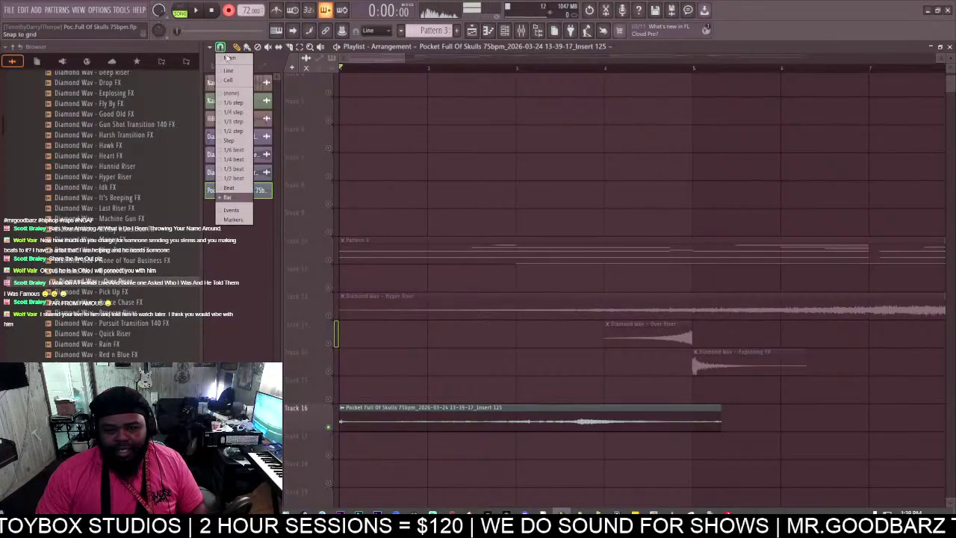
{"action": "left_click", "coordinate": [233, 93]}
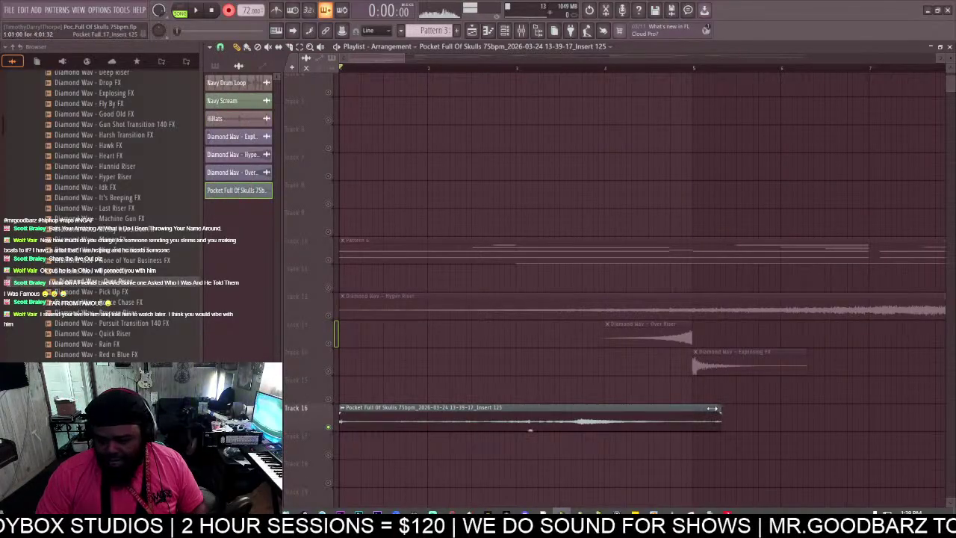
{"action": "double_click", "coordinate": [672, 405]}
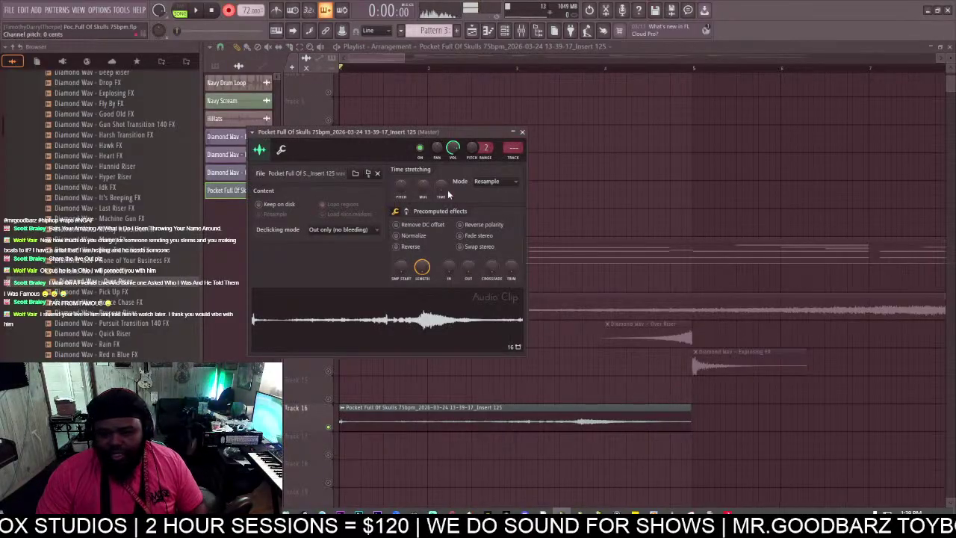
Apply full Boost, some EQ, a 56% right stereo delay and a Pogo effect to the recorded clip's precomputed effects.
{"action": "left_click", "coordinate": [407, 212]}
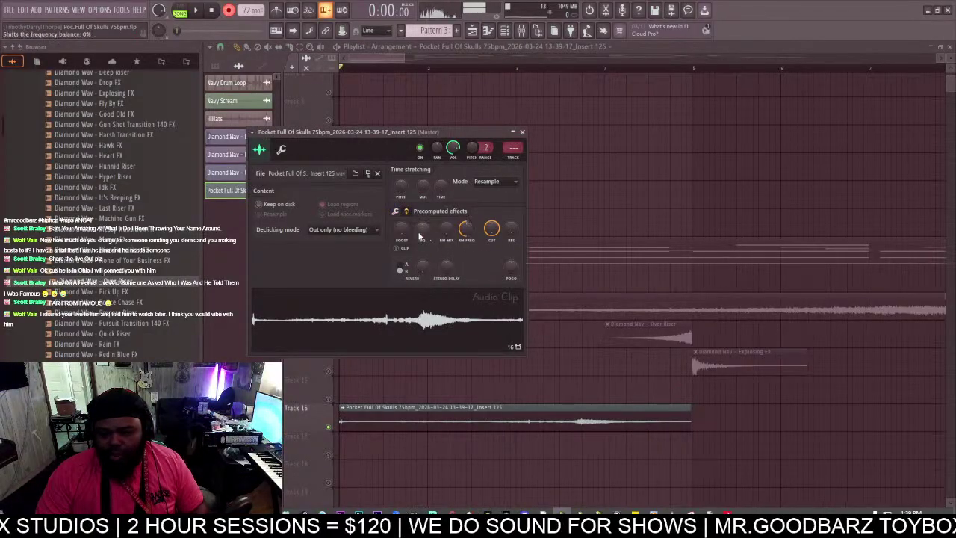
{"action": "left_click_drag", "start_coordinate": [401, 229], "coordinate": [444, 268]}
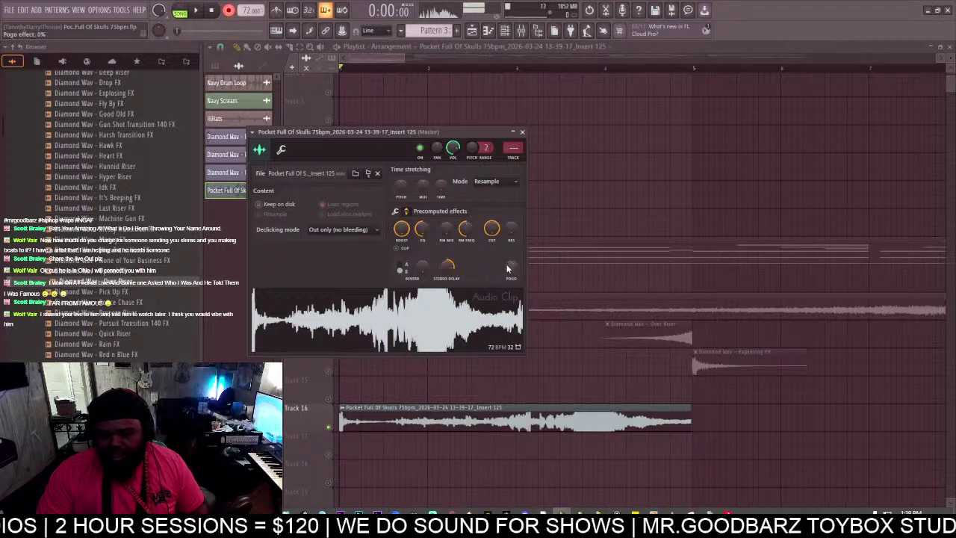
{"action": "left_click_drag", "start_coordinate": [507, 269], "coordinate": [505, 268]}
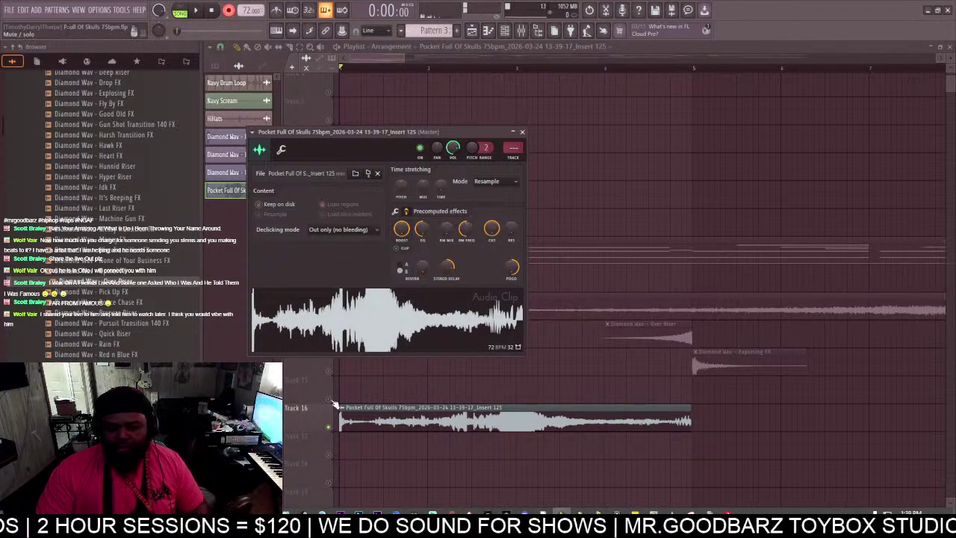
Shorten the Track 16 clip to end just after bar 4, with a long fade-in and a clip gain of 4.5 dB.
{"action": "left_click_drag", "start_coordinate": [341, 408], "coordinate": [620, 403]}
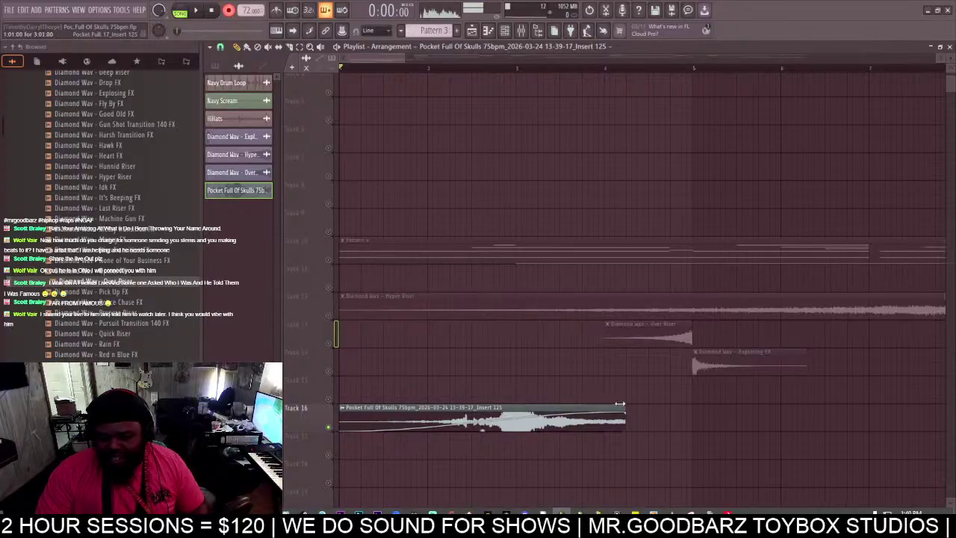
{"action": "left_click_drag", "start_coordinate": [484, 431], "coordinate": [483, 426]}
{"action": "left_click", "coordinate": [456, 69]}
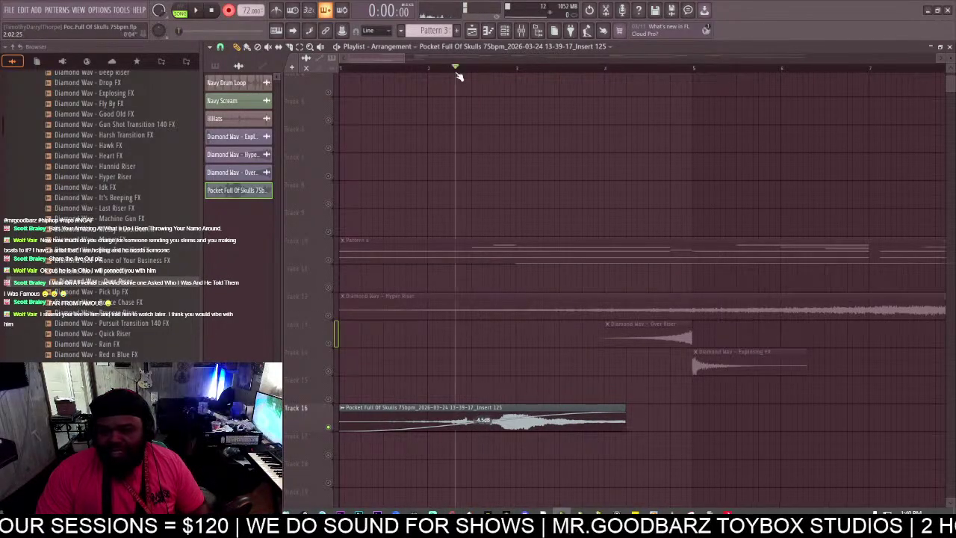
Route the recorded Track 16 audio clip to mixer Insert 11.
{"action": "double_click", "coordinate": [542, 404]}
{"action": "double_click", "coordinate": [523, 134]}
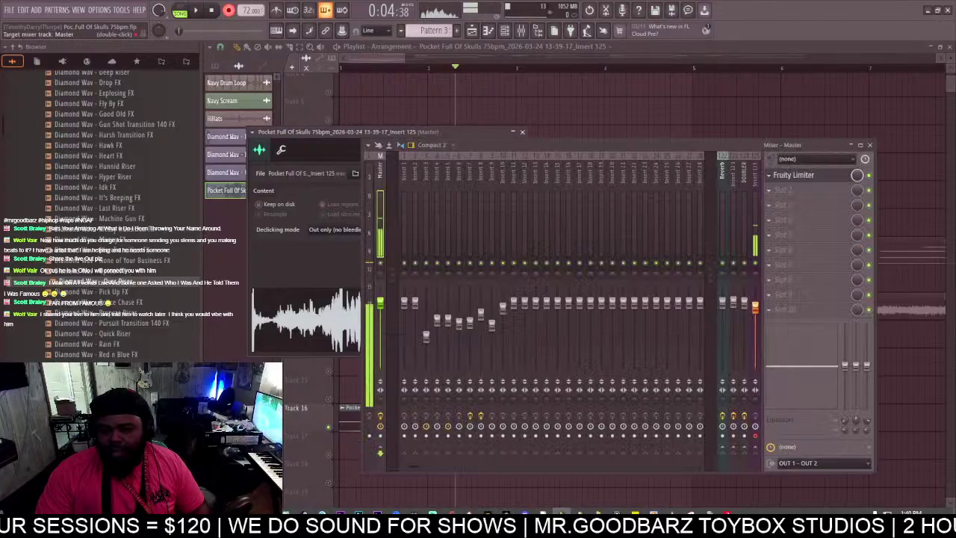
{"action": "left_click_drag", "start_coordinate": [511, 150], "coordinate": [510, 143]}
Load WaveShell-VST3 9.0 in slot 1 of Insert 11 with Doppler Stereo as its plugin, and browse the plugin's factory presets.
{"action": "left_click", "coordinate": [779, 176]}
{"action": "mouse_move", "coordinate": [780, 187]}
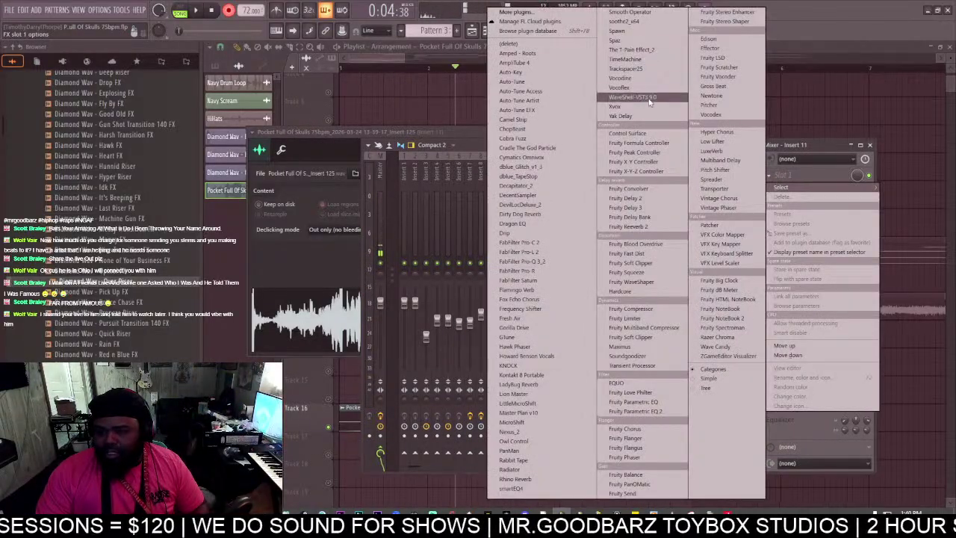
{"action": "left_click", "coordinate": [652, 106]}
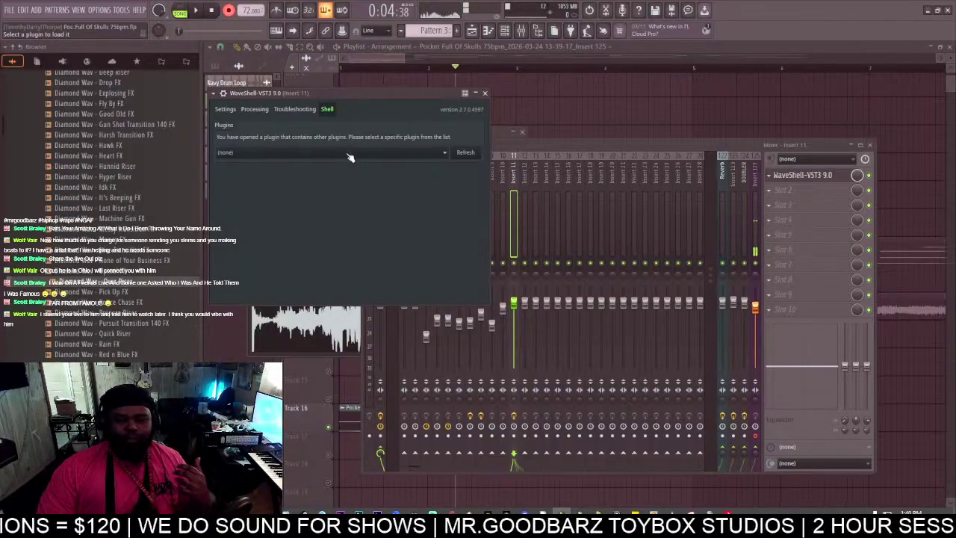
{"action": "left_click", "coordinate": [348, 154]}
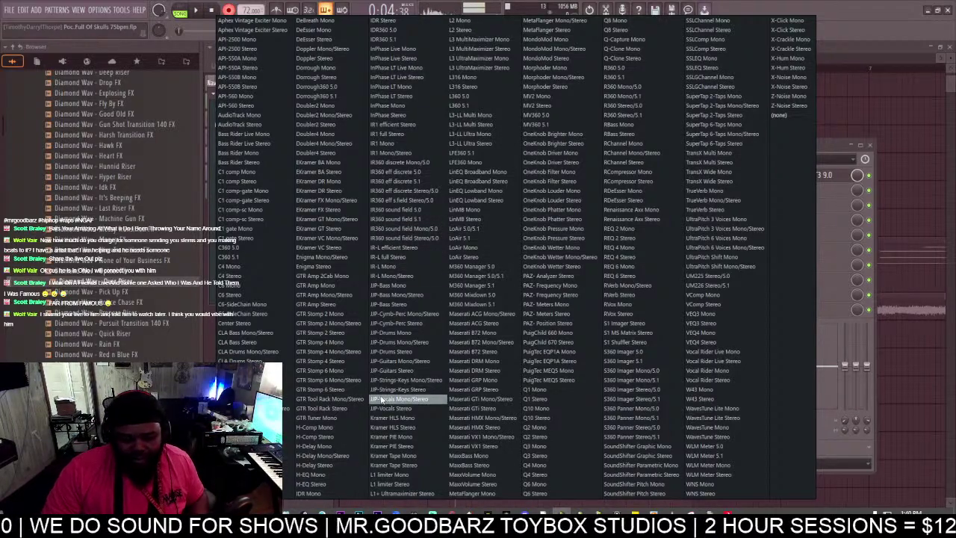
{"action": "left_click", "coordinate": [354, 57]}
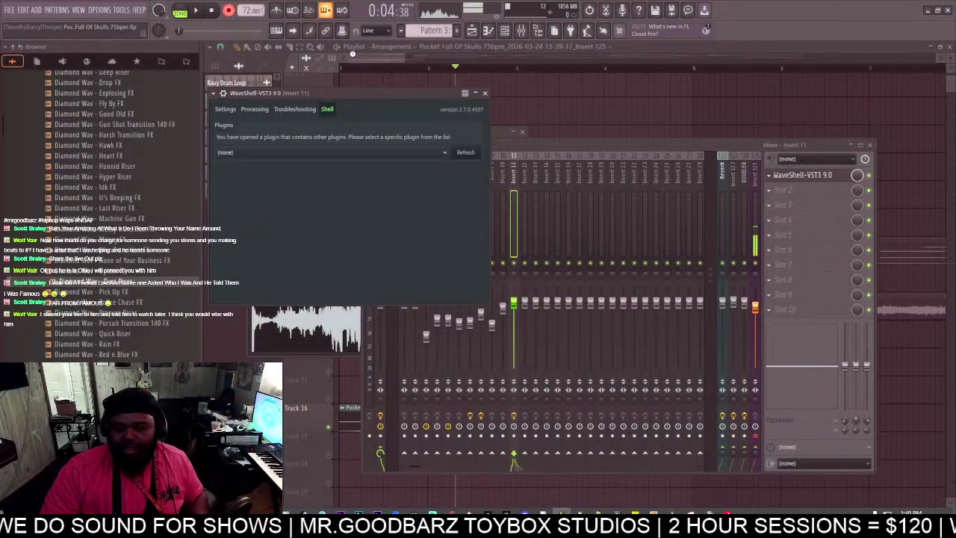
{"action": "left_click_drag", "start_coordinate": [348, 102], "coordinate": [551, 168]}
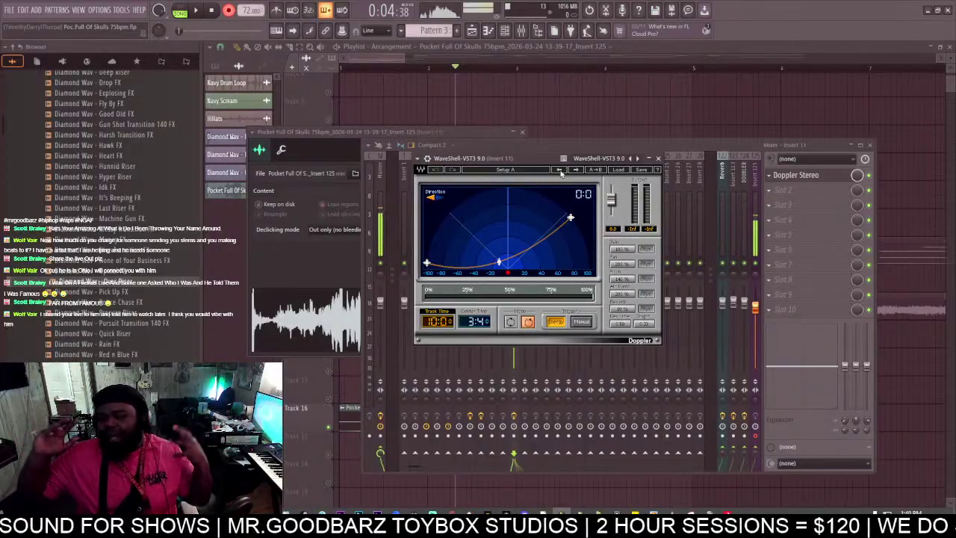
{"action": "left_click", "coordinate": [614, 171]}
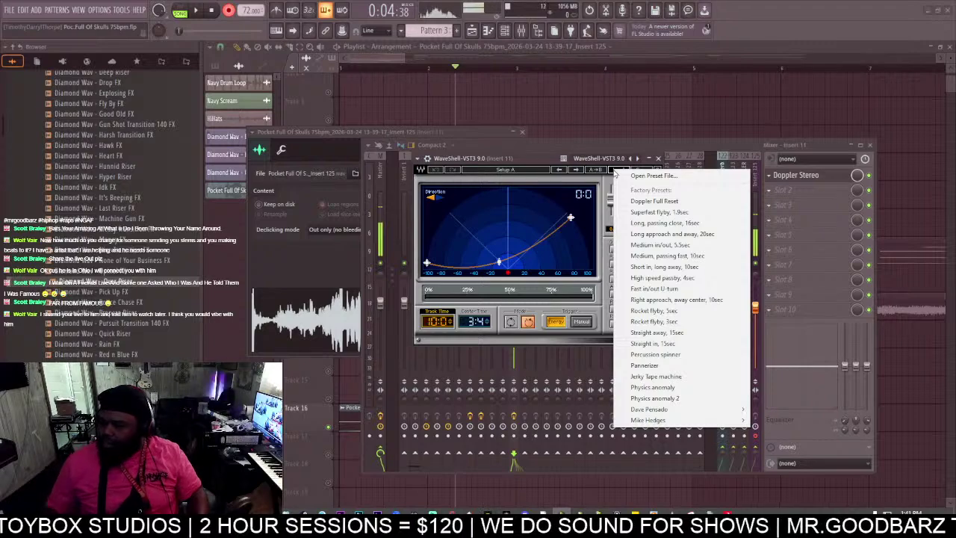
{"action": "left_click", "coordinate": [574, 140]}
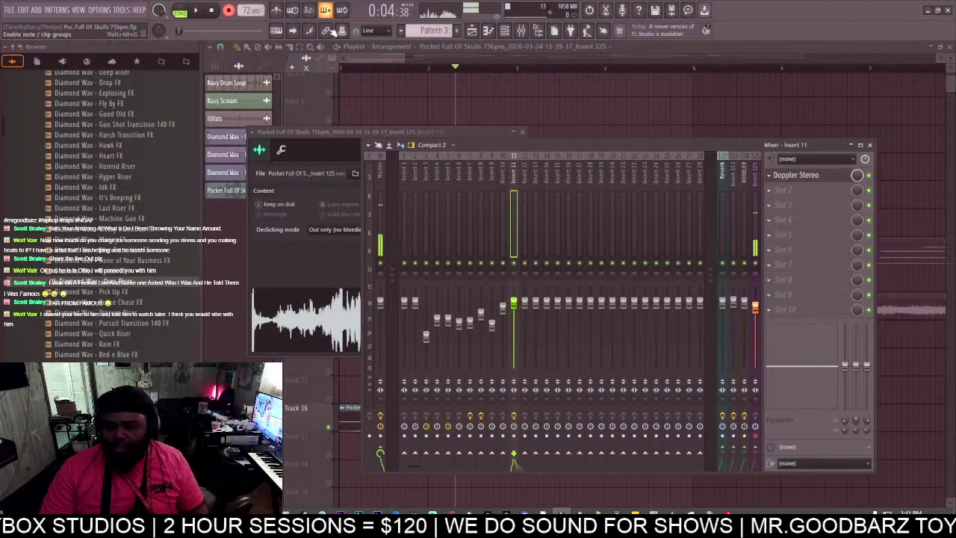
Unsolo Track 16, lower the Insert 11 fader, and preview the recorded clip with the other intro tracks.
{"action": "left_click_drag", "start_coordinate": [351, 56], "coordinate": [362, 64]}
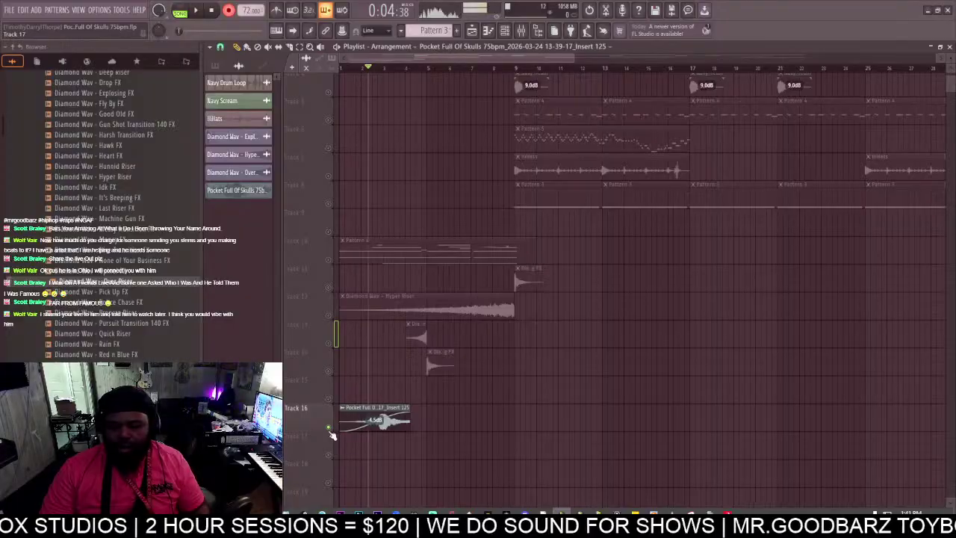
{"action": "left_click", "coordinate": [521, 30]}
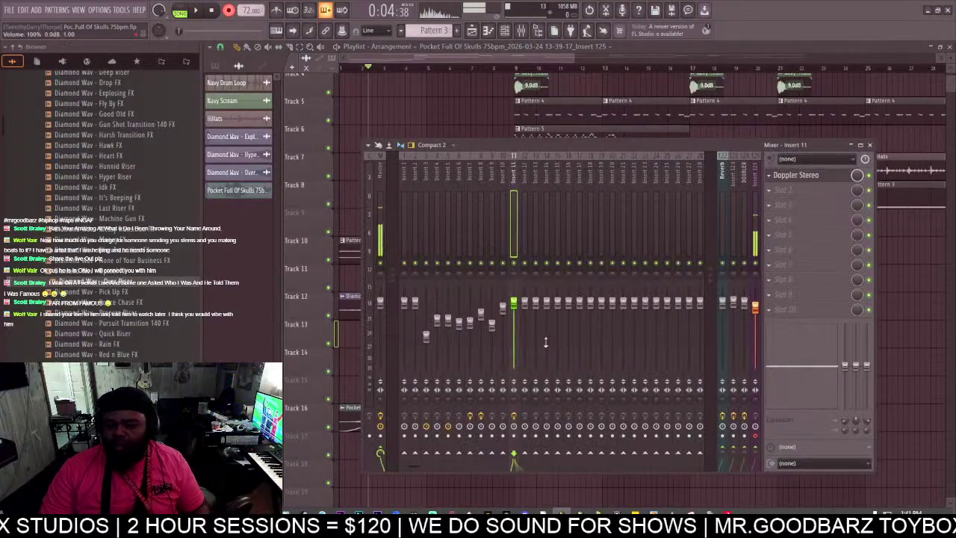
{"action": "left_click_drag", "start_coordinate": [513, 302], "coordinate": [513, 336]}
{"action": "left_click_drag", "start_coordinate": [361, 60], "coordinate": [358, 52]}
{"action": "key", "text": "space"}
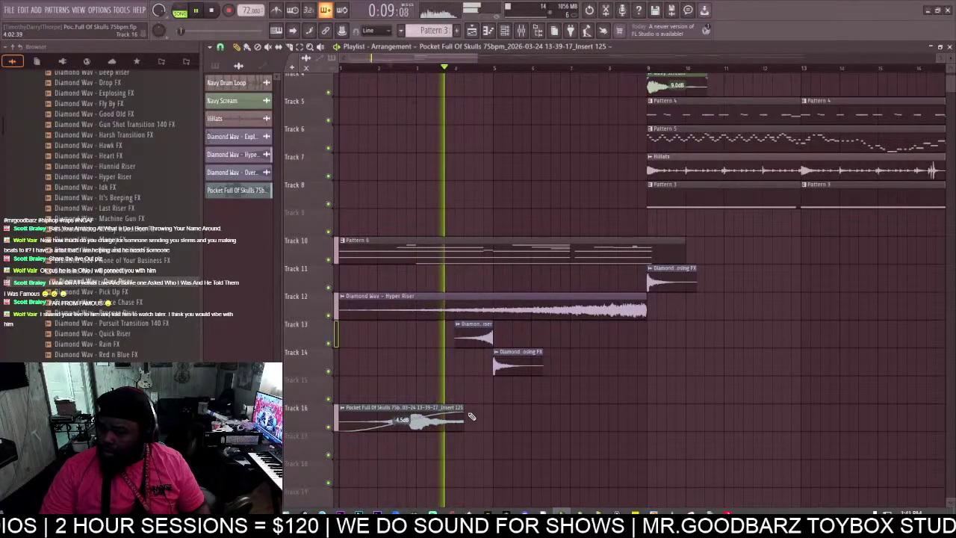
{"action": "key", "text": "space"}
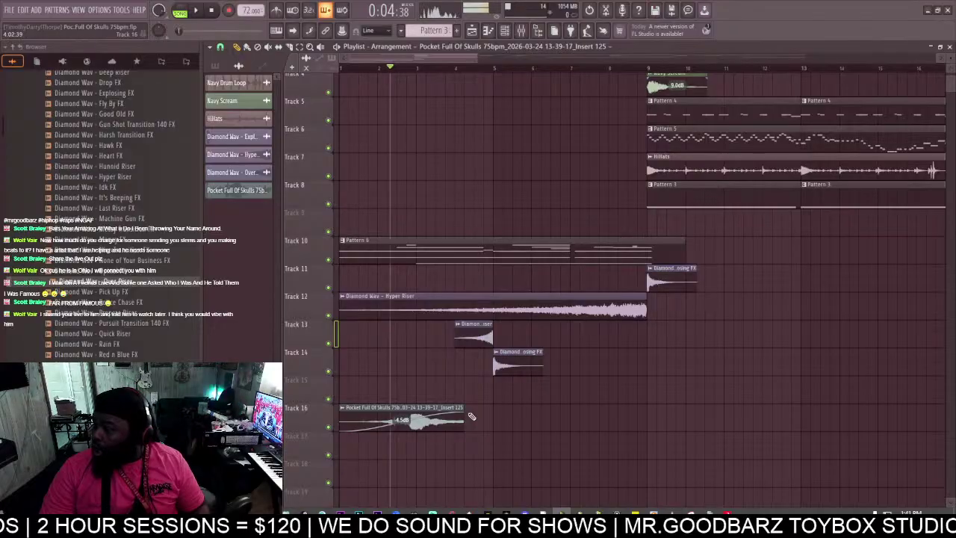
Solo Track 16 and play the recorded clip on its own from partway through bar 2.
{"action": "right_click", "coordinate": [329, 427]}
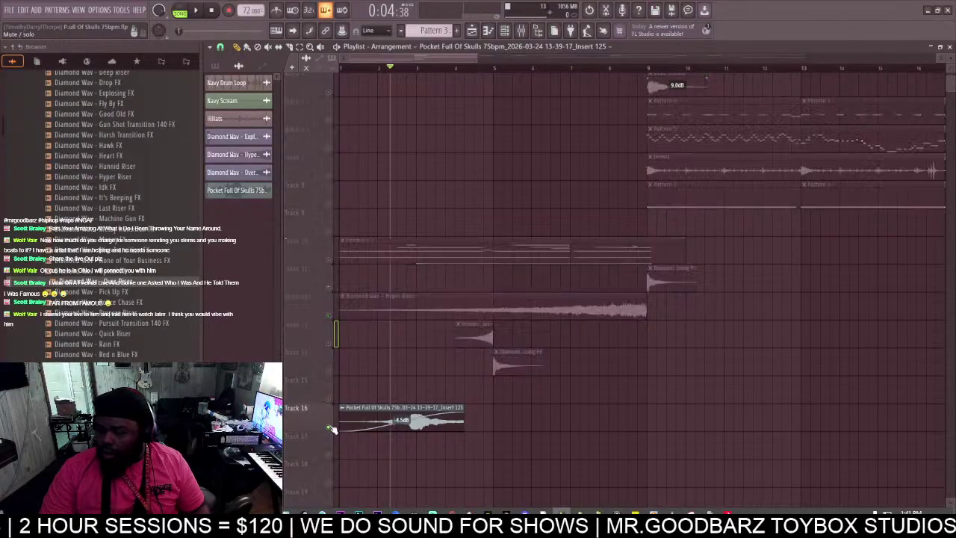
{"action": "key", "text": "space"}
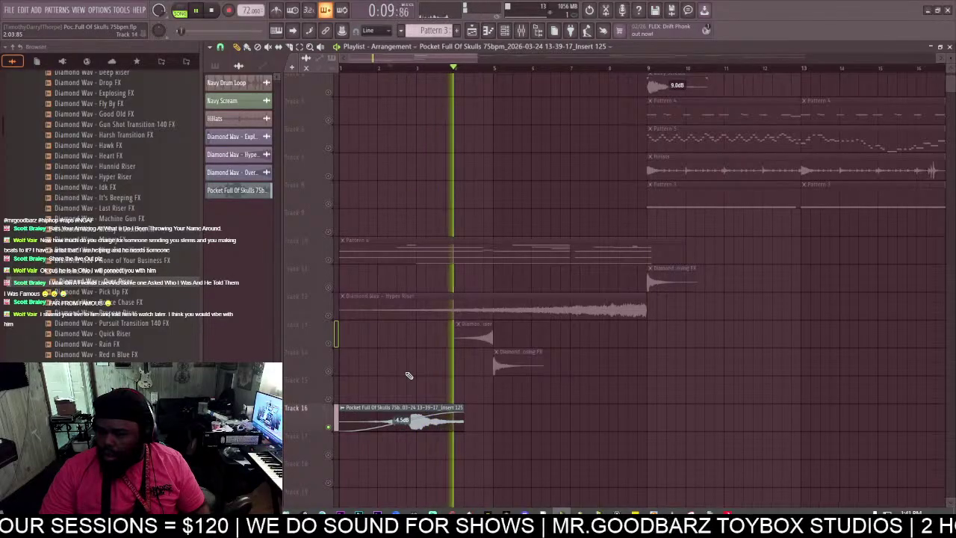
{"action": "key", "text": "space"}
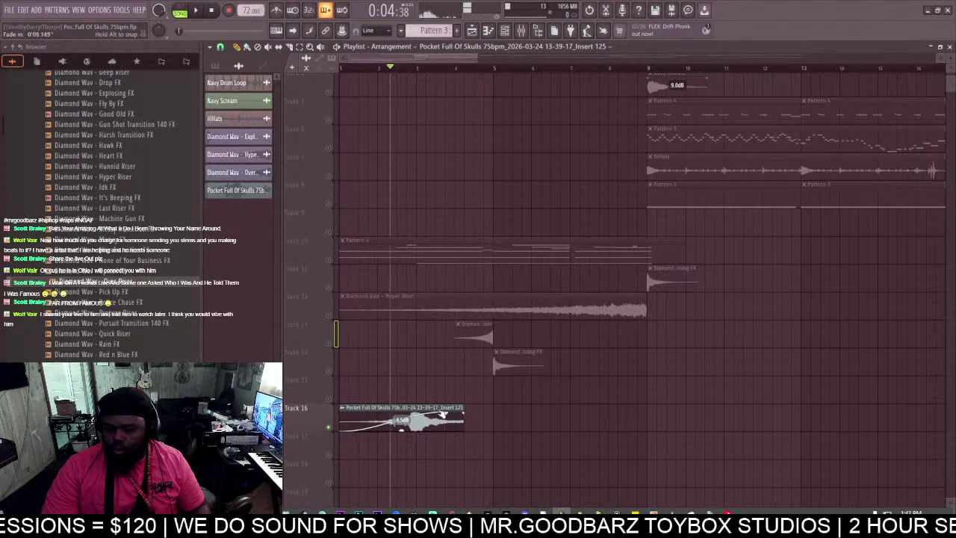
Raise the recorded clip's time-stretch multiplier so it runs to about the middle of bar 7, and play the result.
{"action": "double_click", "coordinate": [403, 425]}
{"action": "left_click_drag", "start_coordinate": [424, 191], "coordinate": [424, 146]}
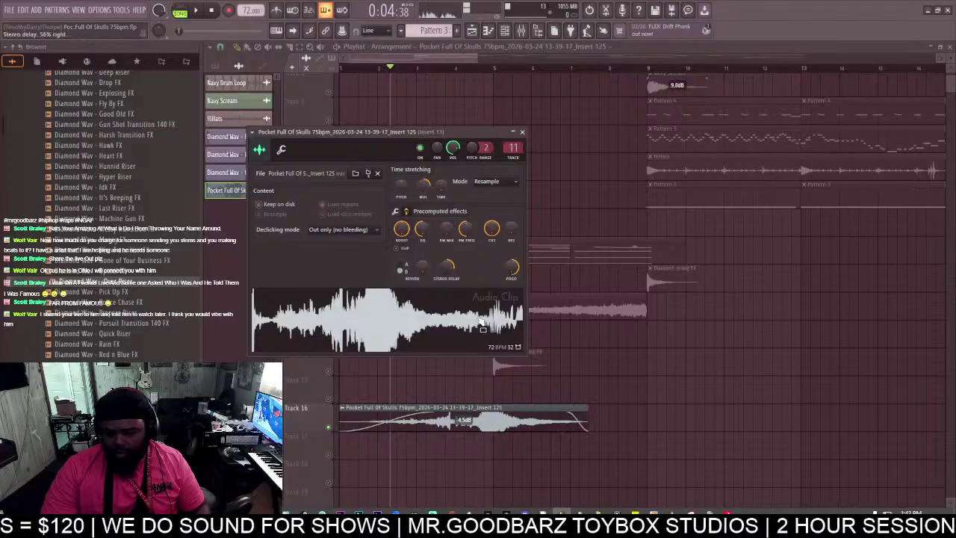
{"action": "left_click", "coordinate": [439, 69]}
{"action": "key", "text": "space"}
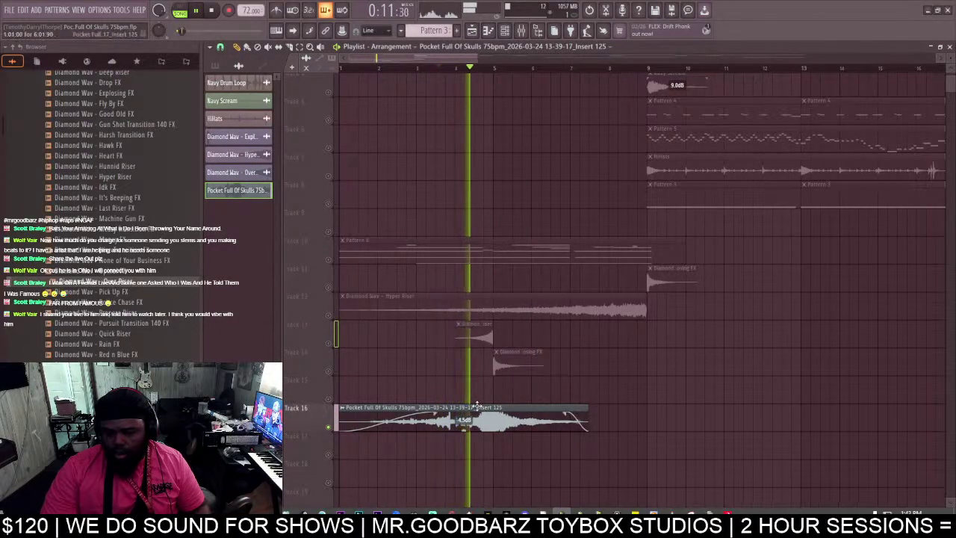
Slice the Track 16 clip just after bar 4 and at its loud onset before bar 5, and delete the two earlier pieces.
{"action": "left_click_drag", "start_coordinate": [451, 57], "coordinate": [441, 168]}
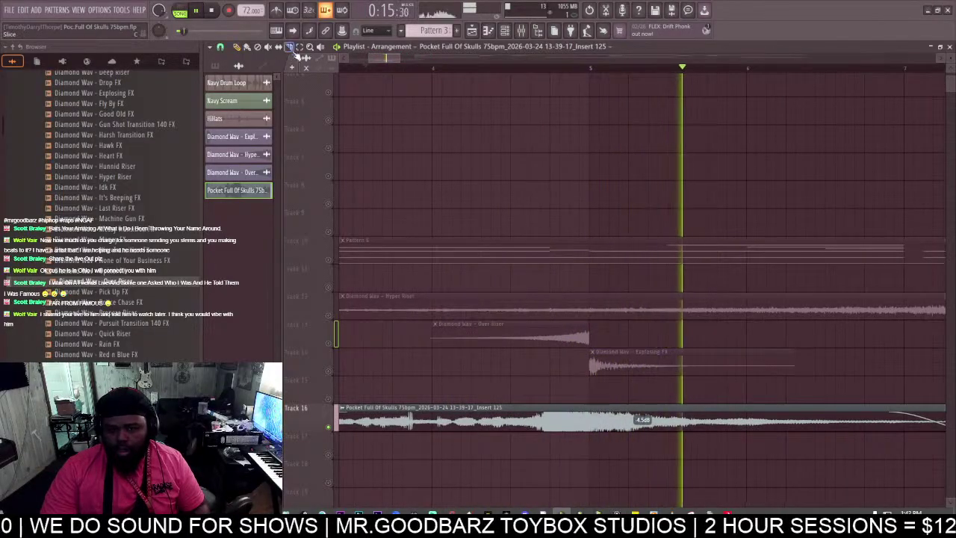
{"action": "left_click_drag", "start_coordinate": [450, 424], "coordinate": [453, 427]}
{"action": "left_click_drag", "start_coordinate": [554, 425], "coordinate": [544, 428]}
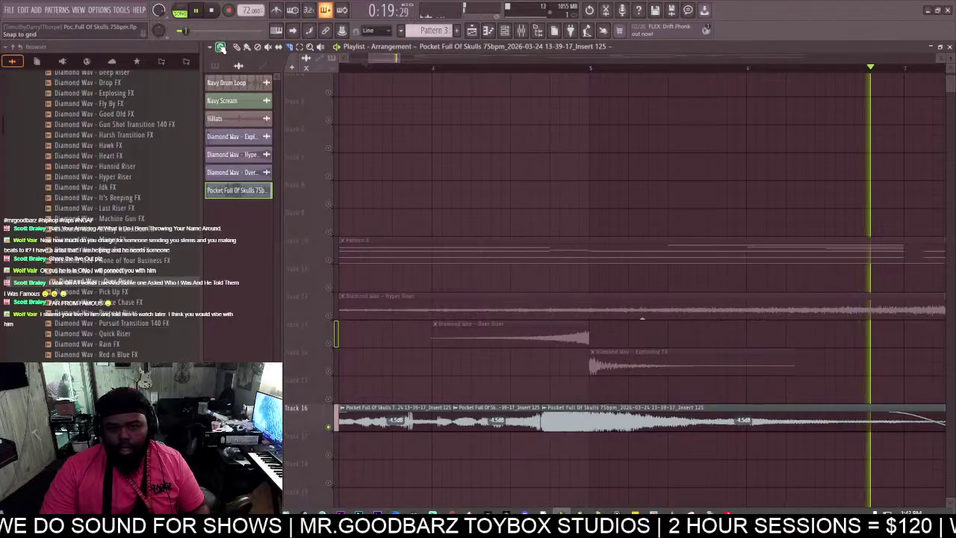
{"action": "left_click", "coordinate": [237, 47]}
{"action": "right_click", "coordinate": [492, 422]}
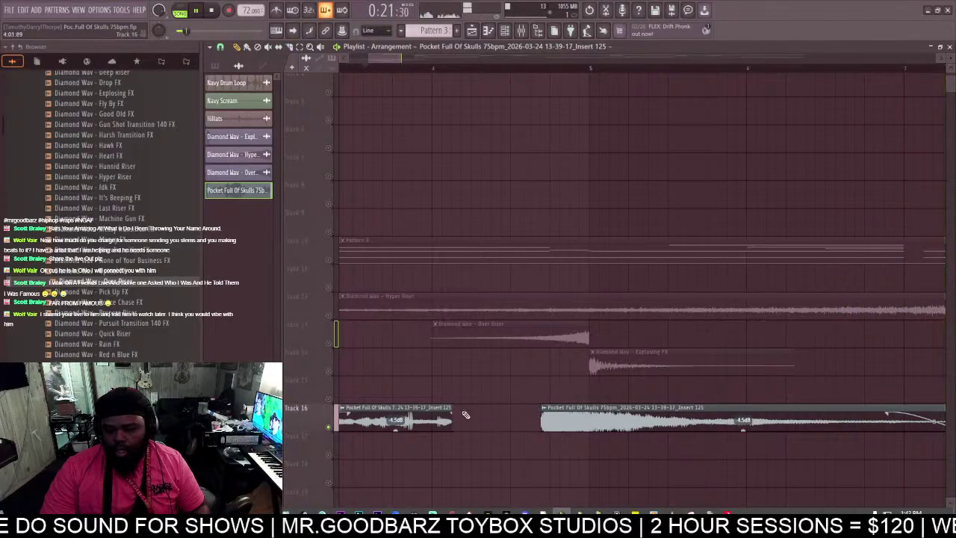
{"action": "right_click", "coordinate": [438, 420]}
Move the remaining Track 16 piece to start just after bar 4 and extend its fade-out back to about a quarter into bar 5.
{"action": "left_click", "coordinate": [532, 69]}
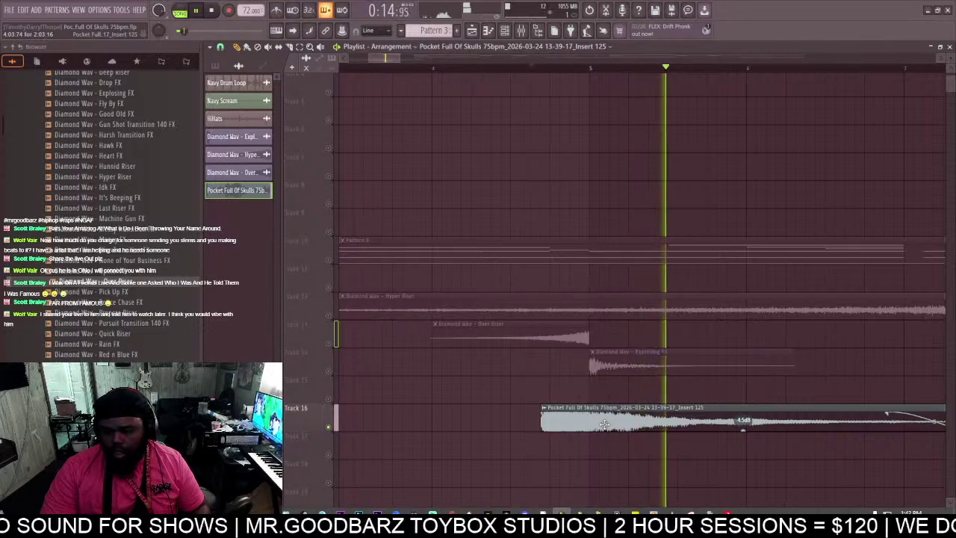
{"action": "left_click_drag", "start_coordinate": [604, 424], "coordinate": [526, 424]}
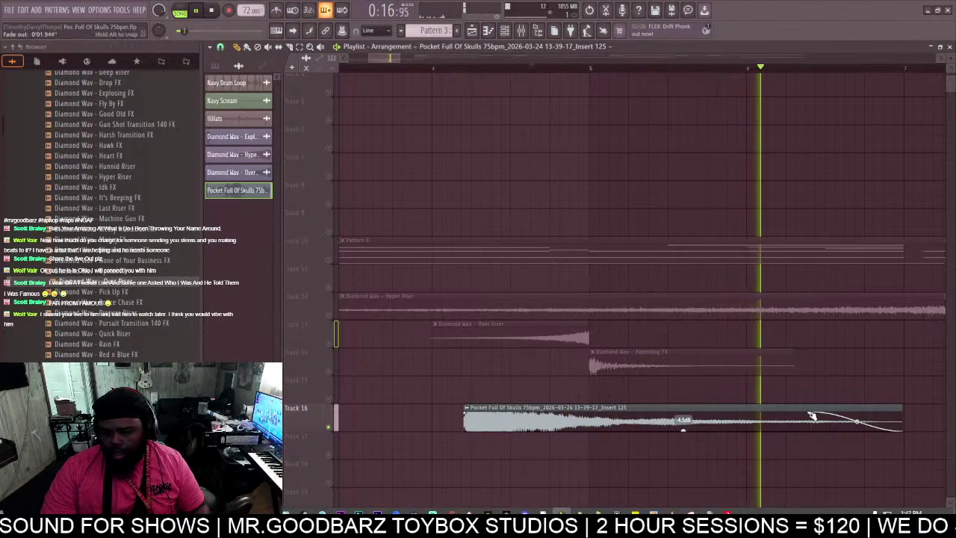
{"action": "left_click_drag", "start_coordinate": [807, 407], "coordinate": [631, 407]}
{"action": "key", "text": "space"}
Load the "Short in, long away, 10sec" preset in Doppler Stereo on Insert 11.
{"action": "key", "text": "F9"}
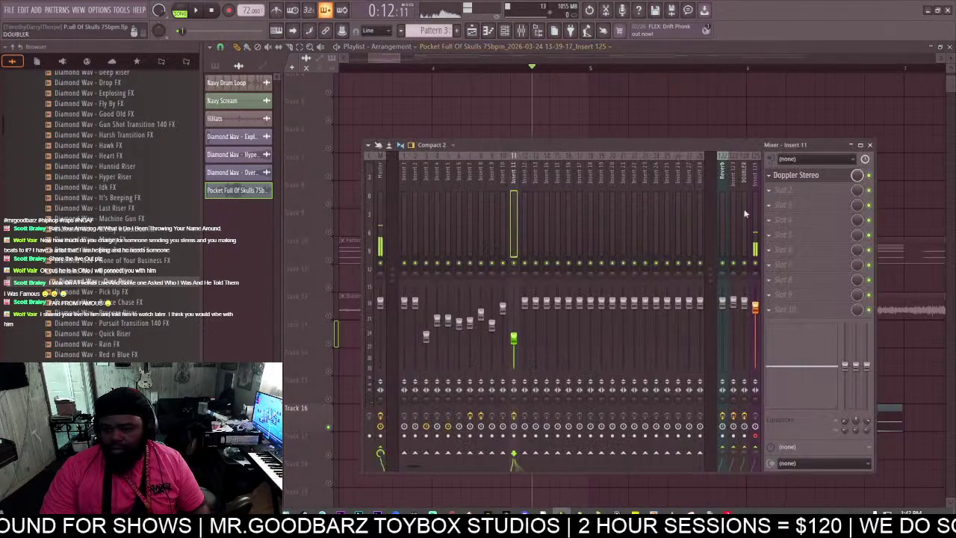
{"action": "left_click", "coordinate": [796, 175]}
{"action": "left_click", "coordinate": [618, 171]}
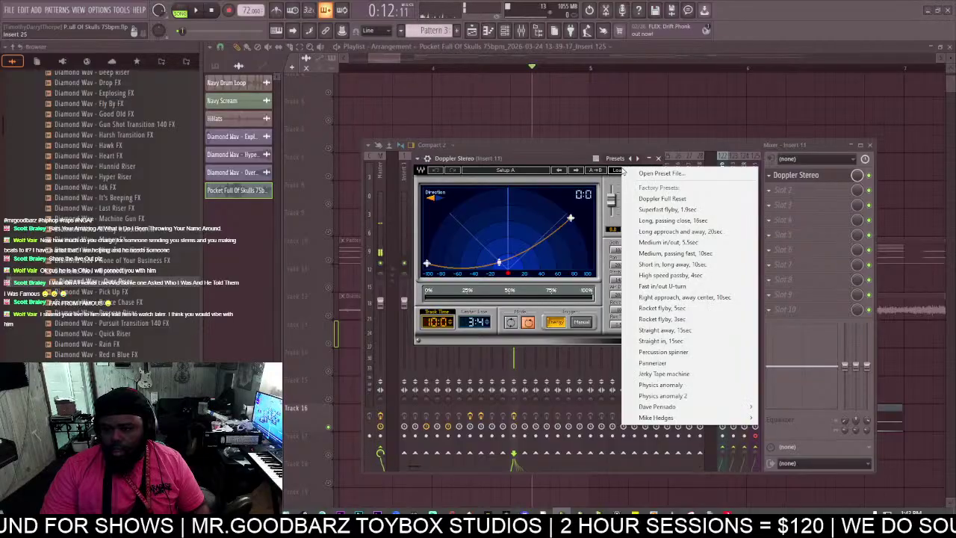
{"action": "left_click", "coordinate": [661, 263]}
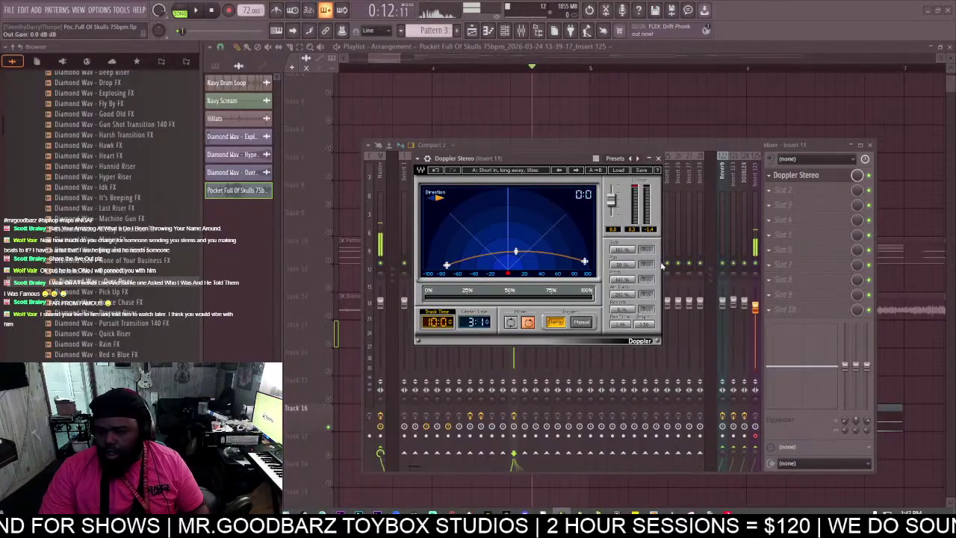
Play the clip through the Doppler preset and lengthen its fade-out to about 7.2 seconds.
{"action": "left_click", "coordinate": [501, 53]}
{"action": "key", "text": "space"}
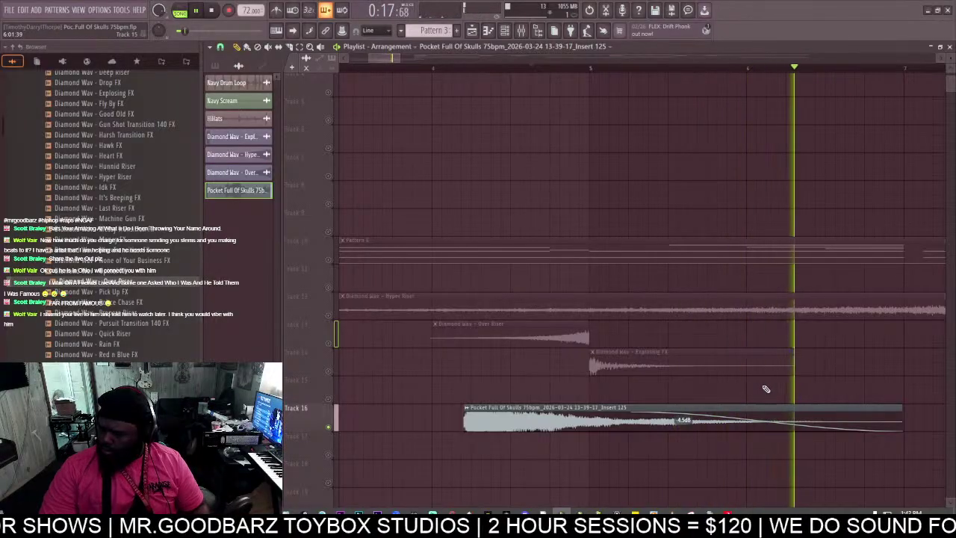
{"action": "left_click_drag", "start_coordinate": [632, 415], "coordinate": [567, 422]}
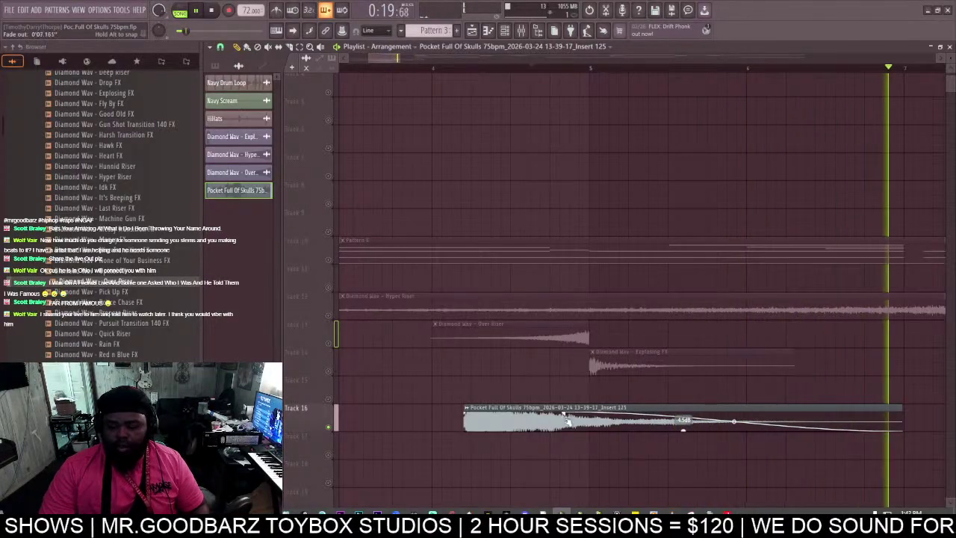
Make the Track 16 clip unique as a sample and reverse the new Part_1 audio.
{"action": "left_click", "coordinate": [467, 409]}
{"action": "left_click", "coordinate": [574, 365]}
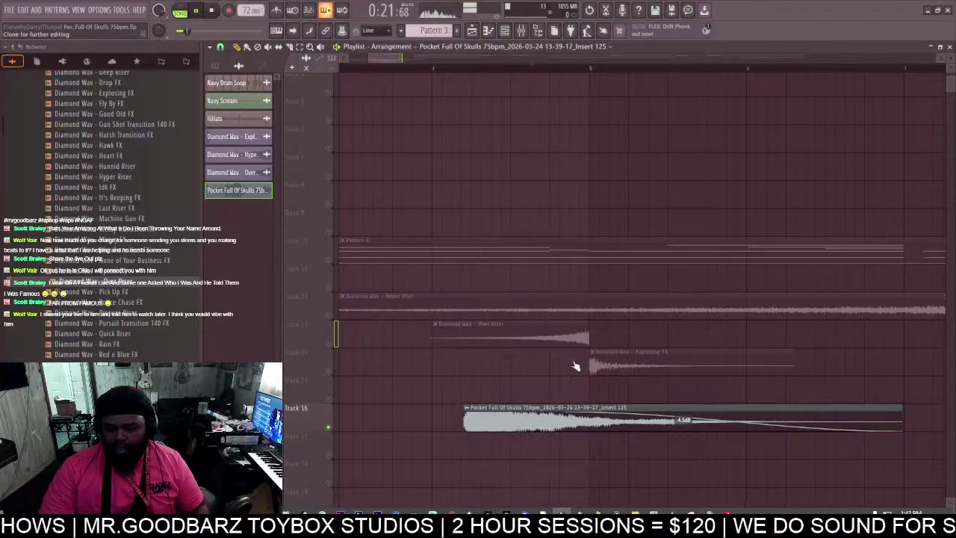
{"action": "left_click", "coordinate": [559, 295]}
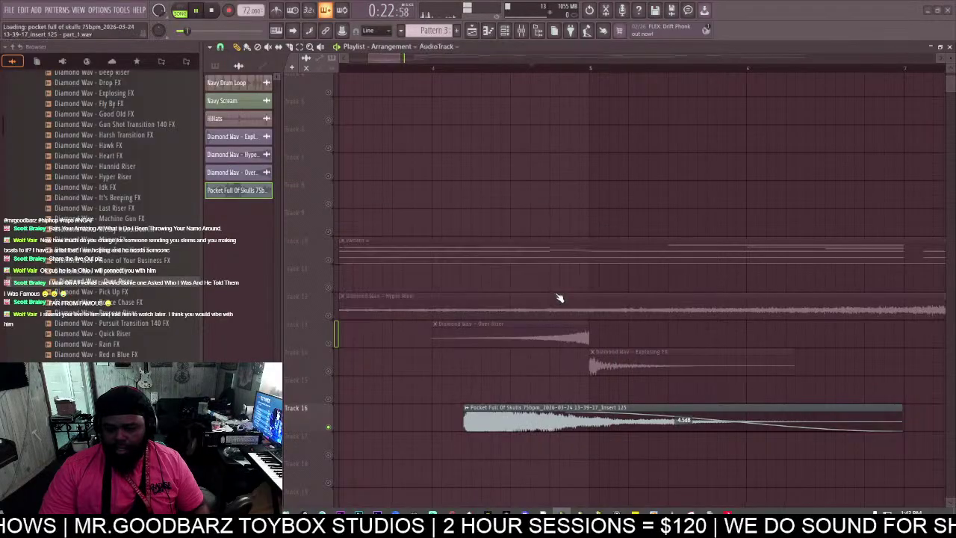
{"action": "double_click", "coordinate": [561, 421]}
{"action": "left_click", "coordinate": [409, 259]}
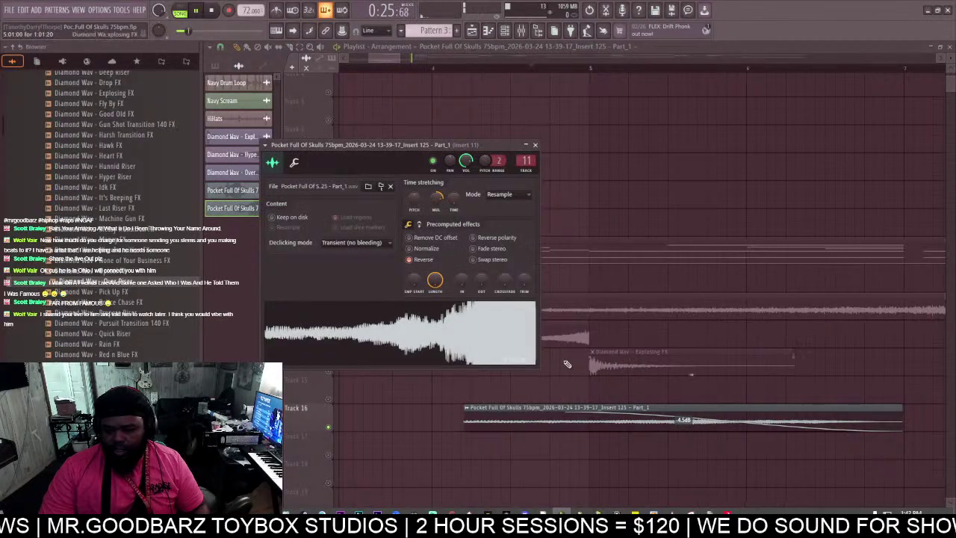
Remove the fade-out from the reversed Part_1 clip on Track 16, move it to start at bar 1, and play from the beginning.
{"action": "left_click_drag", "start_coordinate": [565, 414], "coordinate": [902, 410]}
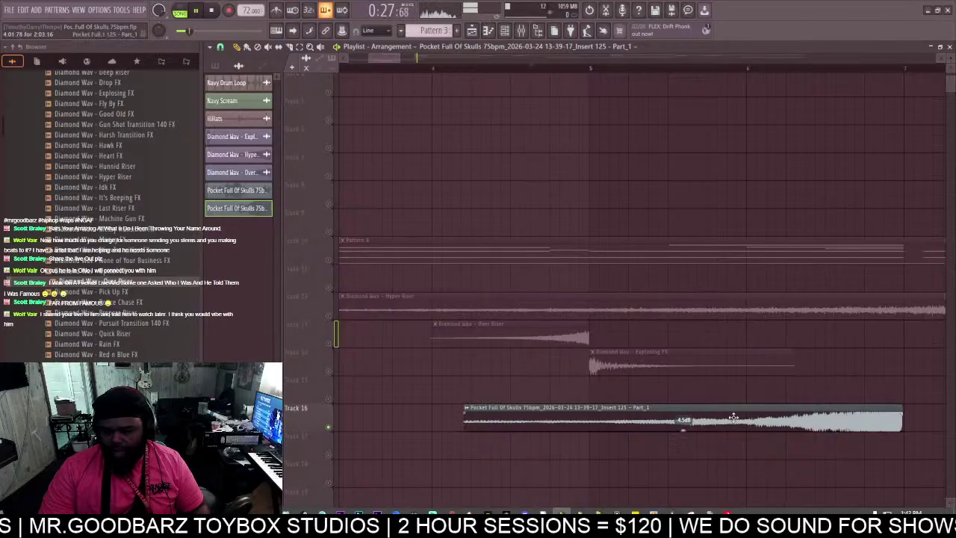
{"action": "left_click_drag", "start_coordinate": [733, 416], "coordinate": [389, 416]}
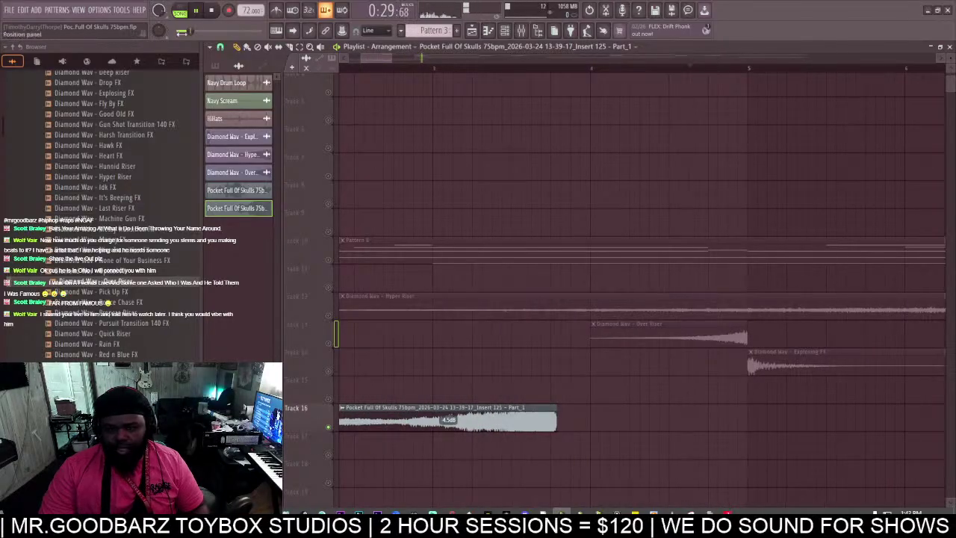
{"action": "left_click", "coordinate": [201, 13]}
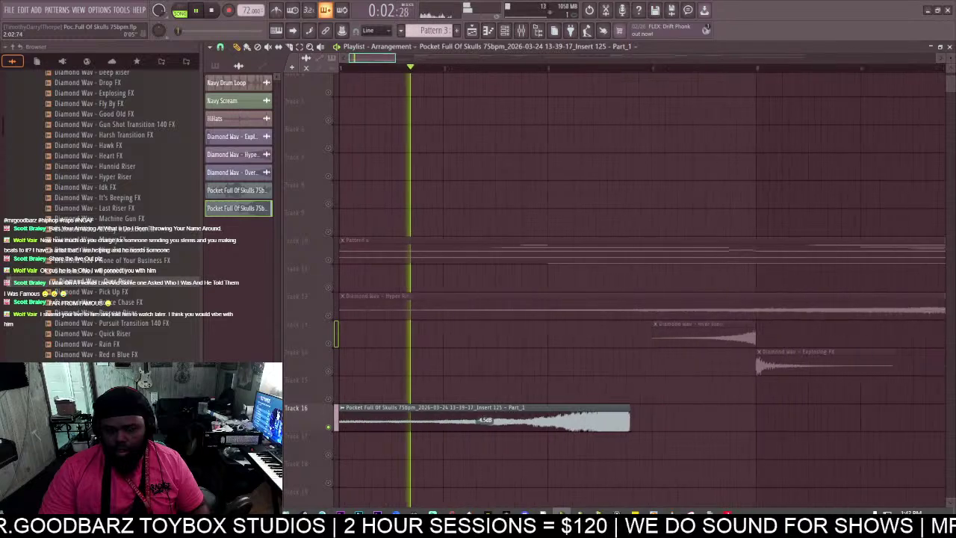
{"action": "scroll", "coordinate": [348, 68], "scroll_direction": "down", "scroll_amount": 5}
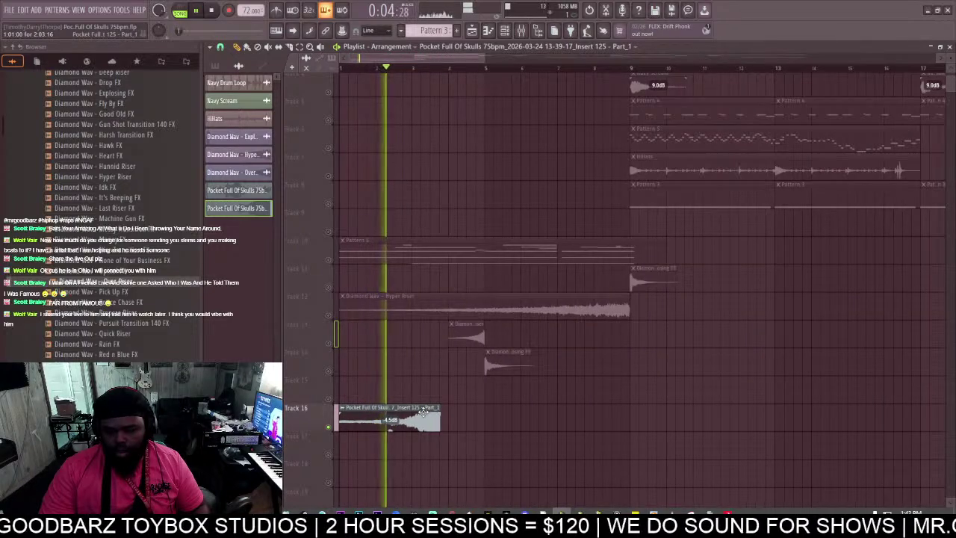
Stretch the reversed Part_1 sample to about 199% so it ends at bar 5, try a +100 cent pitch shift, and return to Resample mode.
{"action": "double_click", "coordinate": [424, 411]}
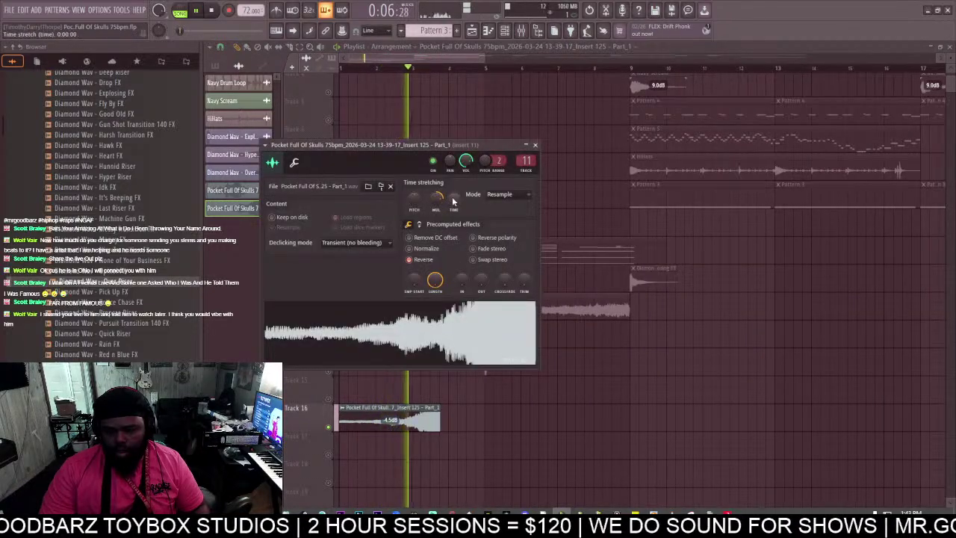
{"action": "left_click_drag", "start_coordinate": [453, 200], "coordinate": [454, 171]}
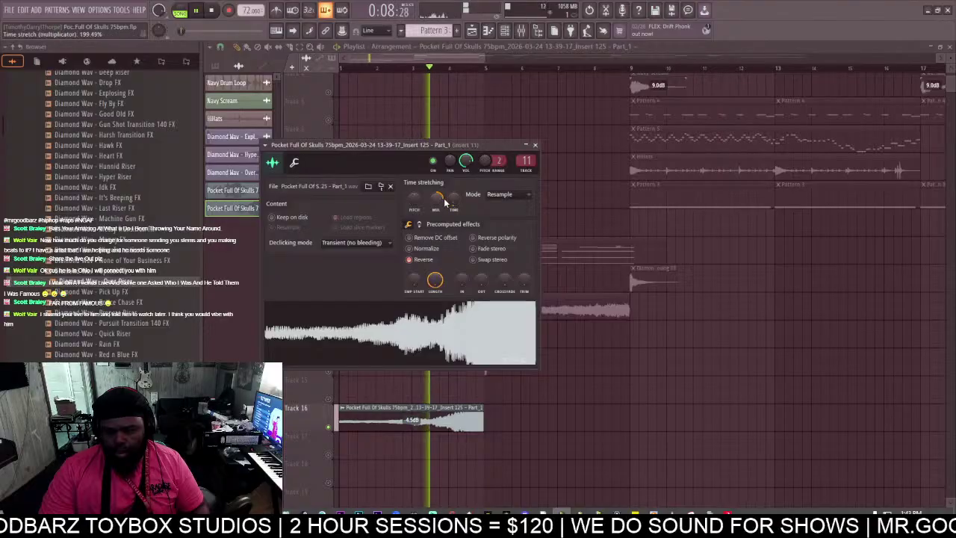
{"action": "left_click_drag", "start_coordinate": [415, 200], "coordinate": [416, 193]}
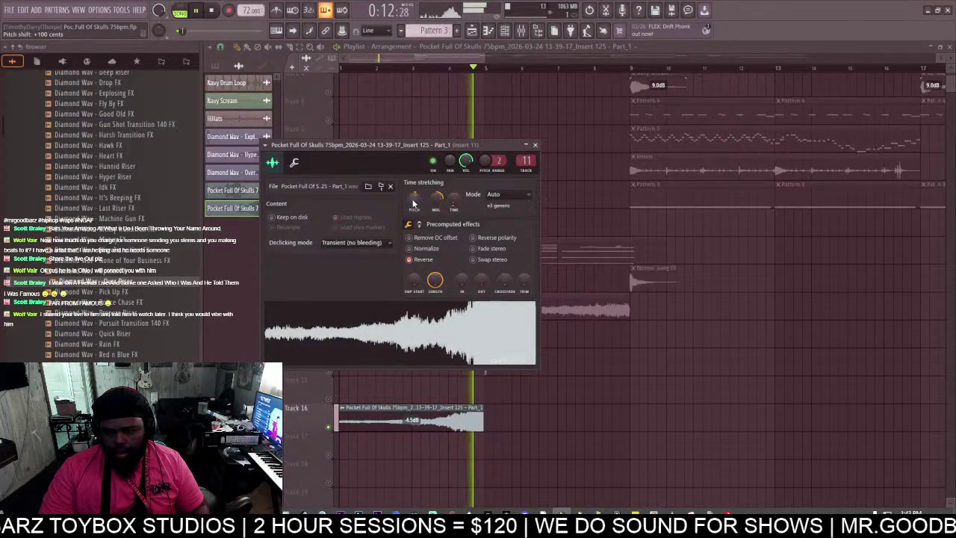
{"action": "left_click", "coordinate": [494, 195]}
{"action": "left_click", "coordinate": [494, 208]}
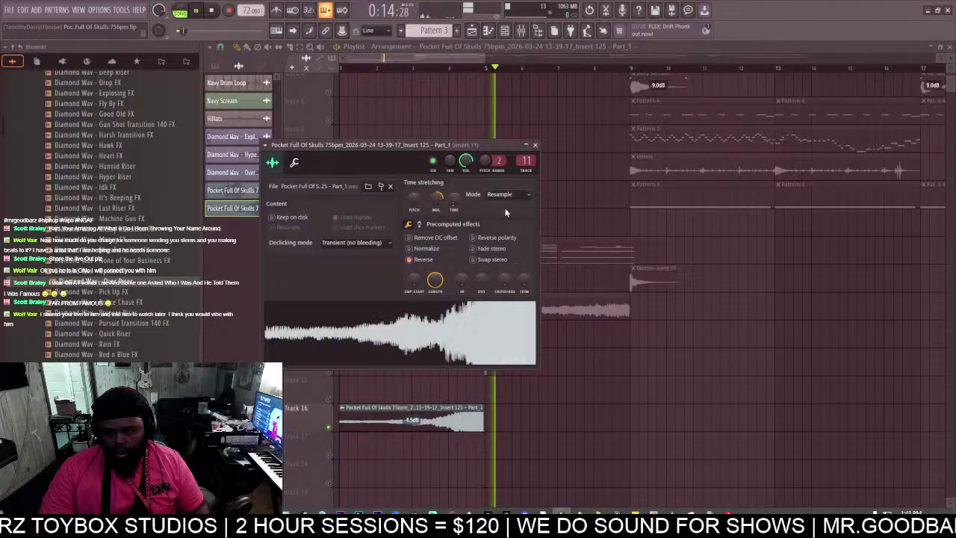
Close the sample settings and unmute the other playlist tracks so the whole arrangement plays.
{"action": "left_click", "coordinate": [439, 55]}
{"action": "right_click", "coordinate": [327, 318]}
{"action": "right_click", "coordinate": [328, 318]}
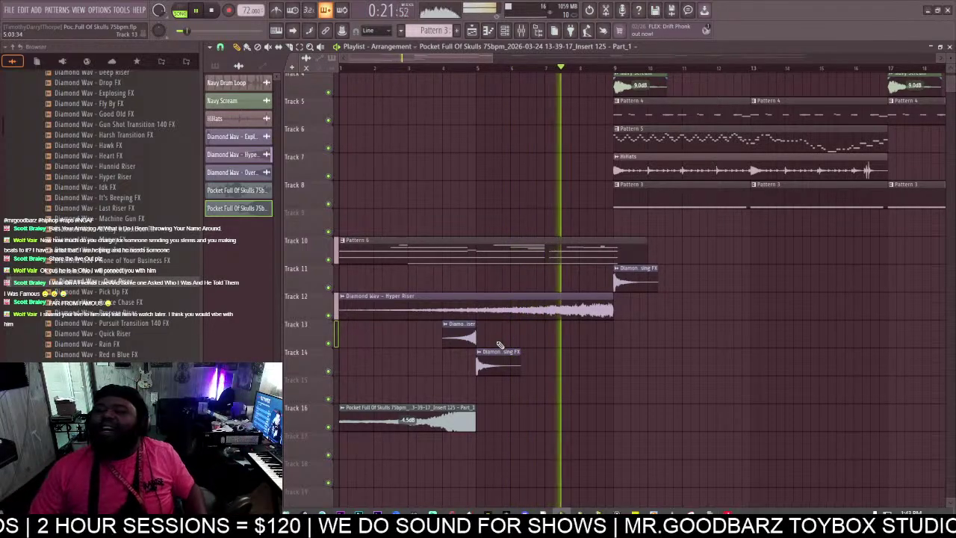
Set the playlist snap to Beat and slice the first HiHats clip on Track 7 at bar 16.
{"action": "mouse_move", "coordinate": [487, 57]}
{"action": "left_mouse_down"}
{"action": "mouse_move", "coordinate": [545, 57]}
{"action": "mouse_move", "coordinate": [502, 59]}
{"action": "left_mouse_up"}
{"action": "scroll", "coordinate": [453, 291], "scroll_direction": "up", "scroll_amount": 3}
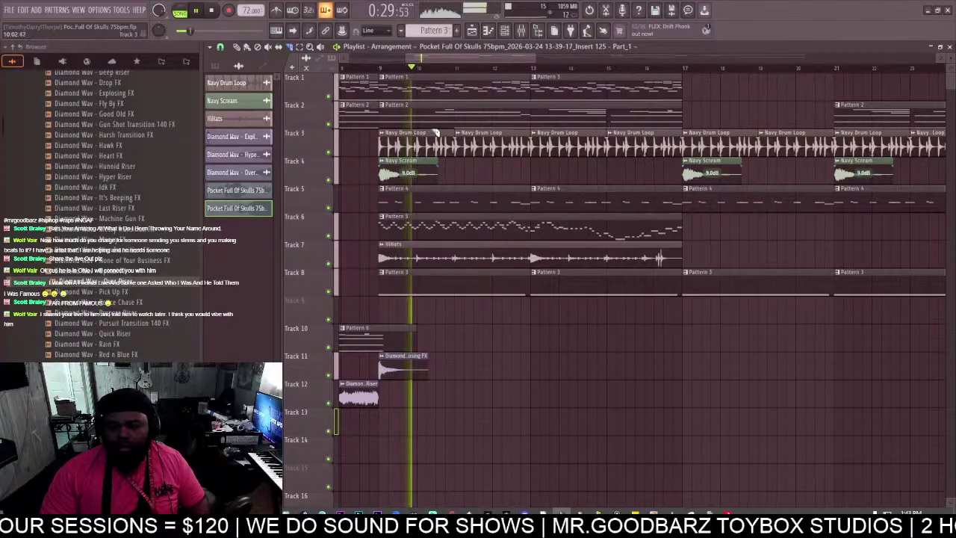
{"action": "left_click", "coordinate": [221, 48]}
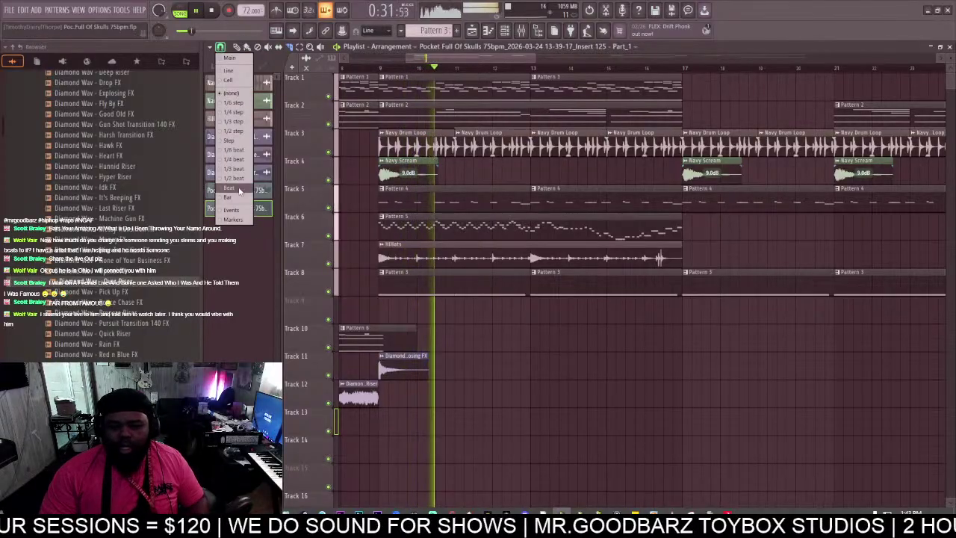
{"action": "left_click", "coordinate": [231, 189]}
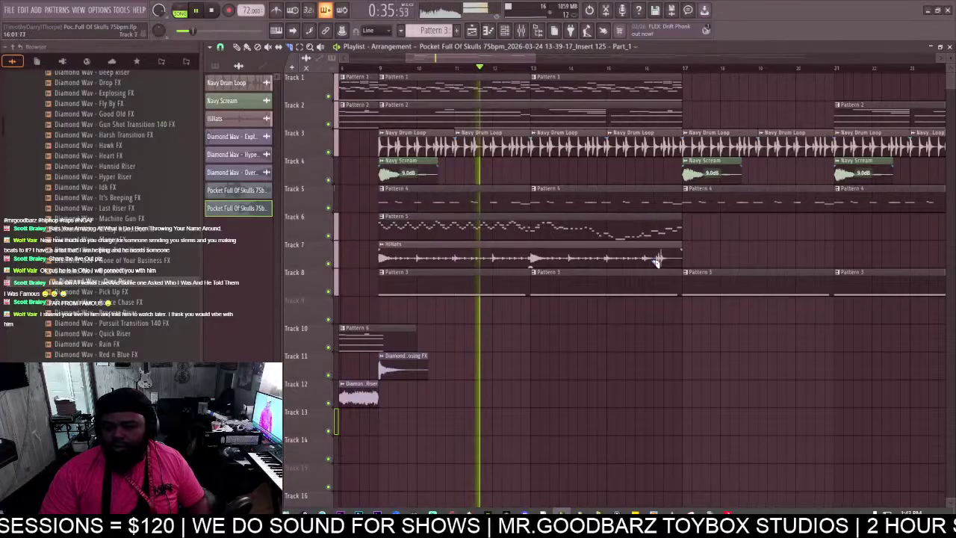
{"action": "left_click_drag", "start_coordinate": [649, 261], "coordinate": [646, 263]}
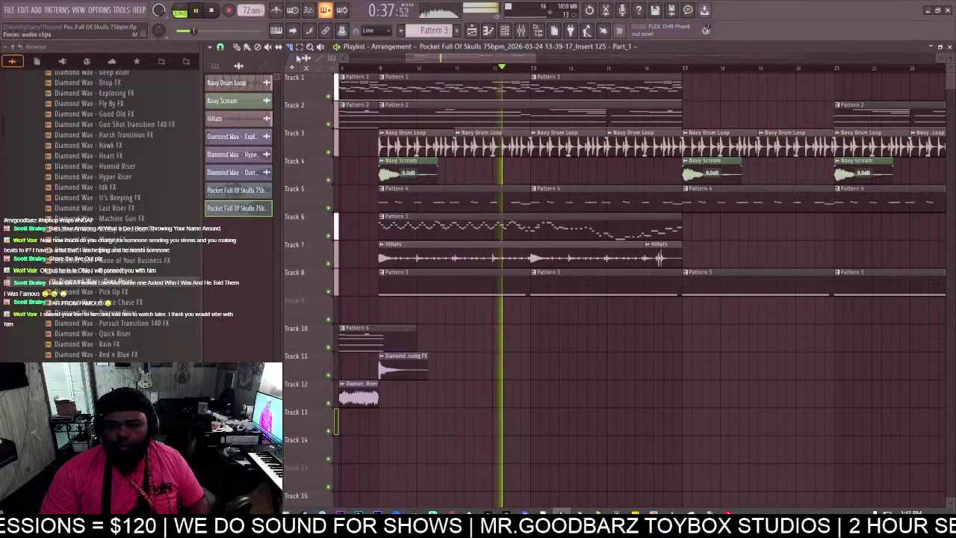
Place a copy of the sliced HiHats ending on Track 9 so it leads into bar 9.
{"action": "left_click", "coordinate": [237, 50]}
{"action": "left_click", "coordinate": [663, 258]}
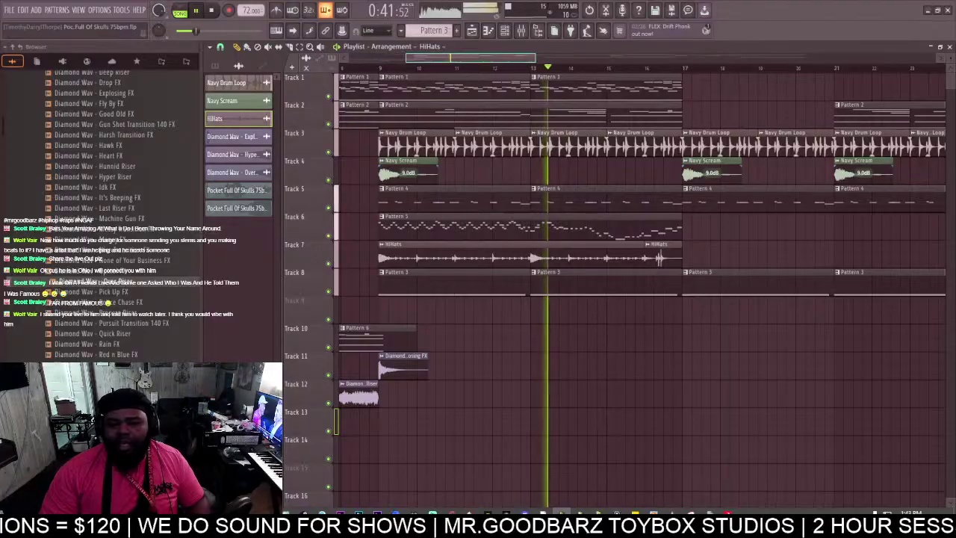
{"action": "scroll", "coordinate": [445, 202], "scroll_direction": "left", "scroll_amount": 3}
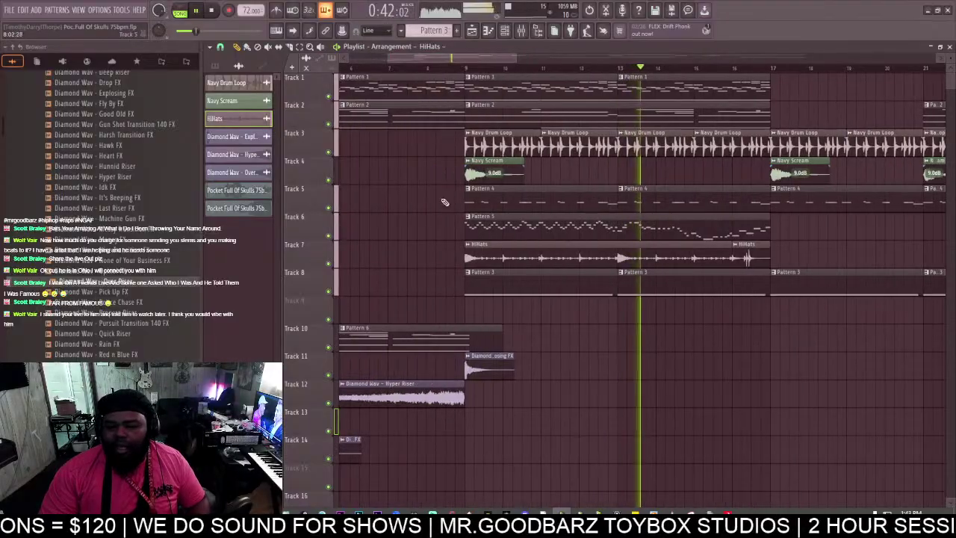
{"action": "left_click", "coordinate": [439, 314]}
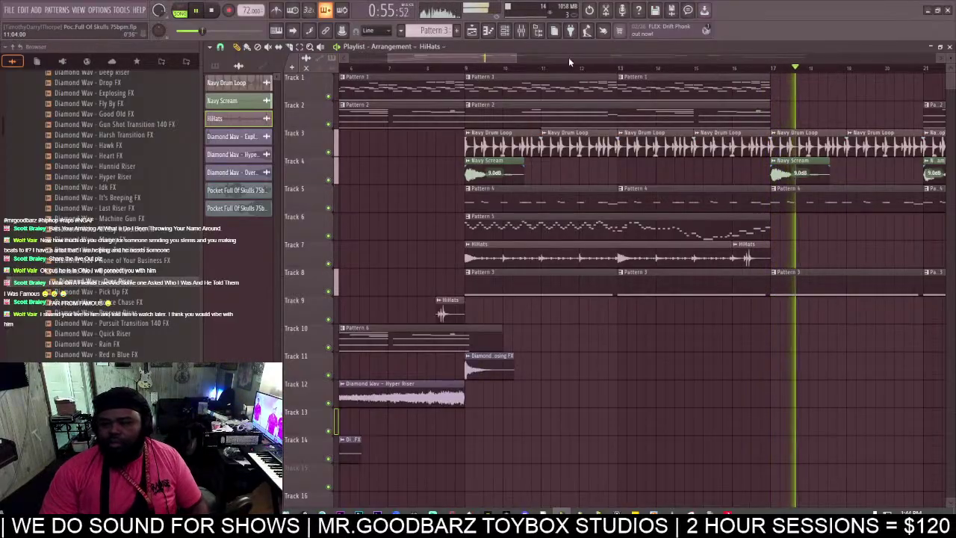
Save the project, show all channels in the channel rack, and route the HiHats channel to mixer Insert 12 at a slightly lowered level.
{"action": "left_click_drag", "start_coordinate": [499, 57], "coordinate": [572, 68]}
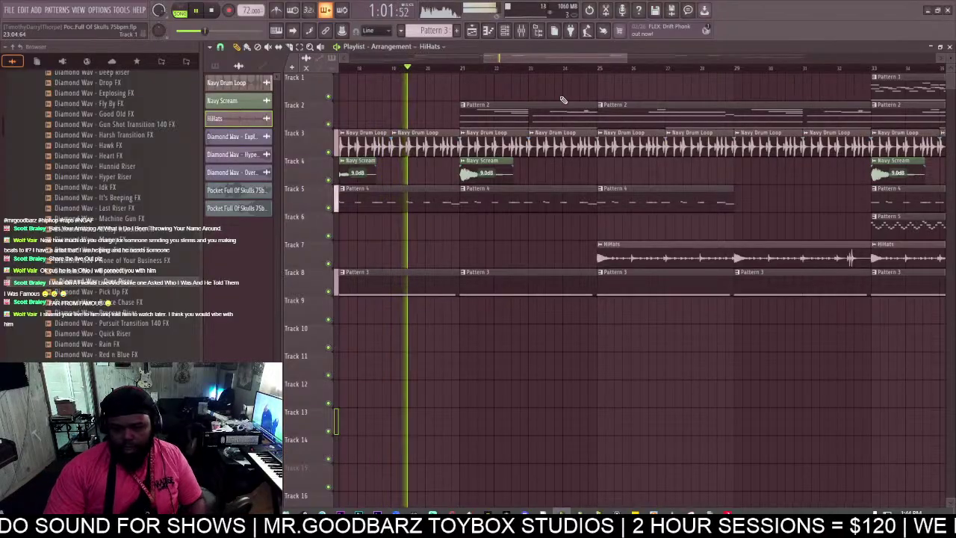
{"action": "key", "text": "ctrl+s"}
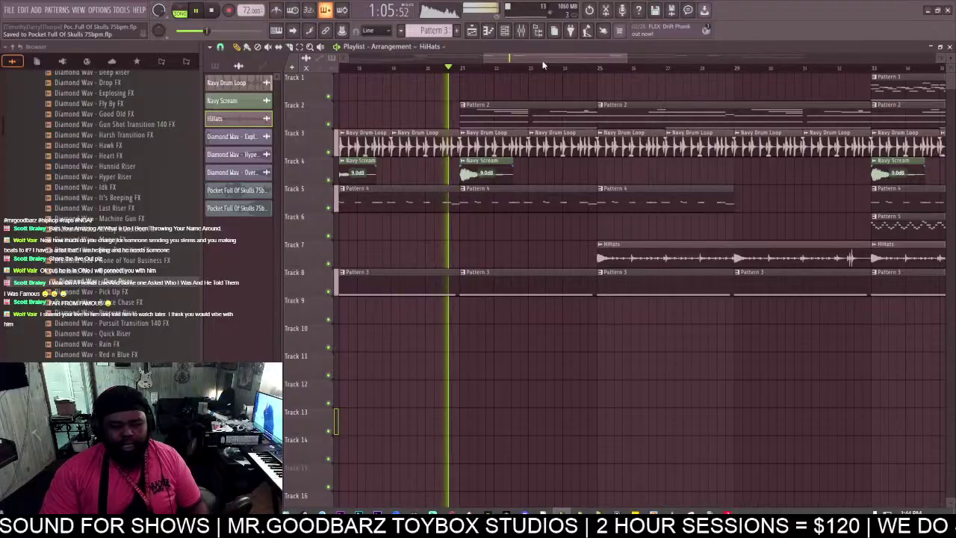
{"action": "left_click", "coordinate": [505, 31]}
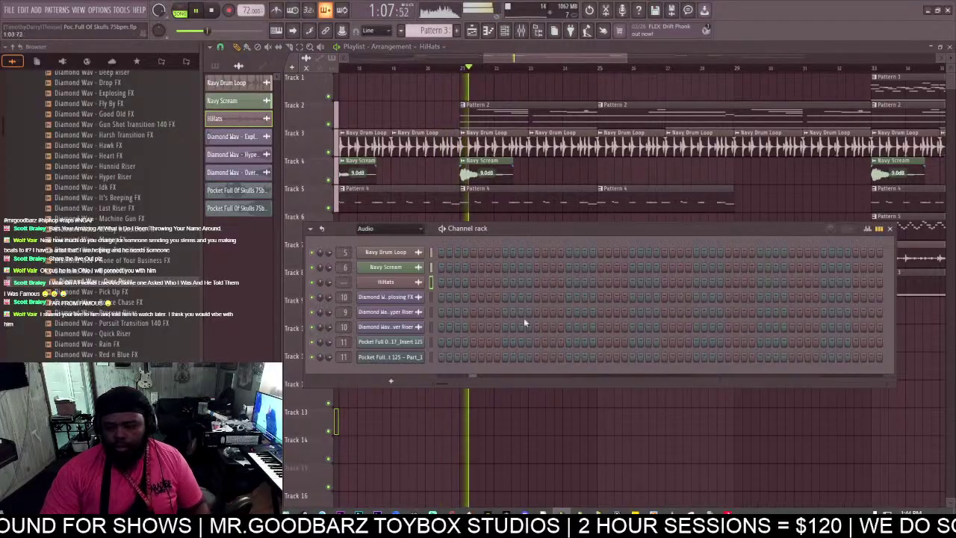
{"action": "left_click", "coordinate": [373, 230]}
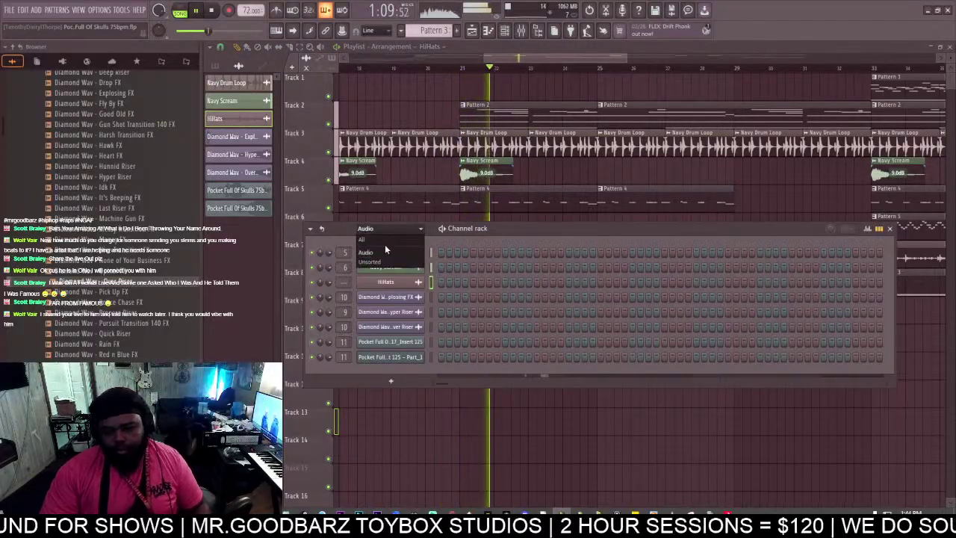
{"action": "left_click", "coordinate": [385, 245]}
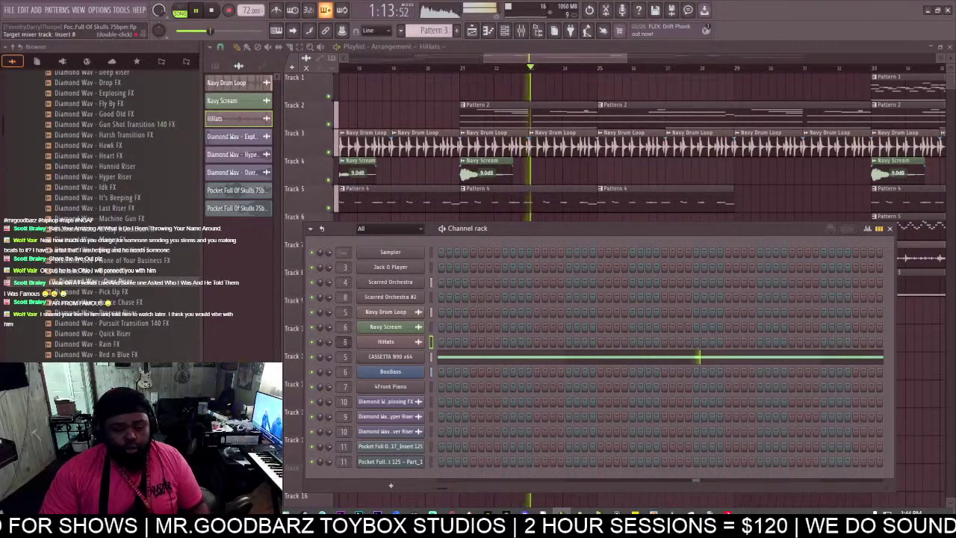
{"action": "double_click", "coordinate": [344, 341]}
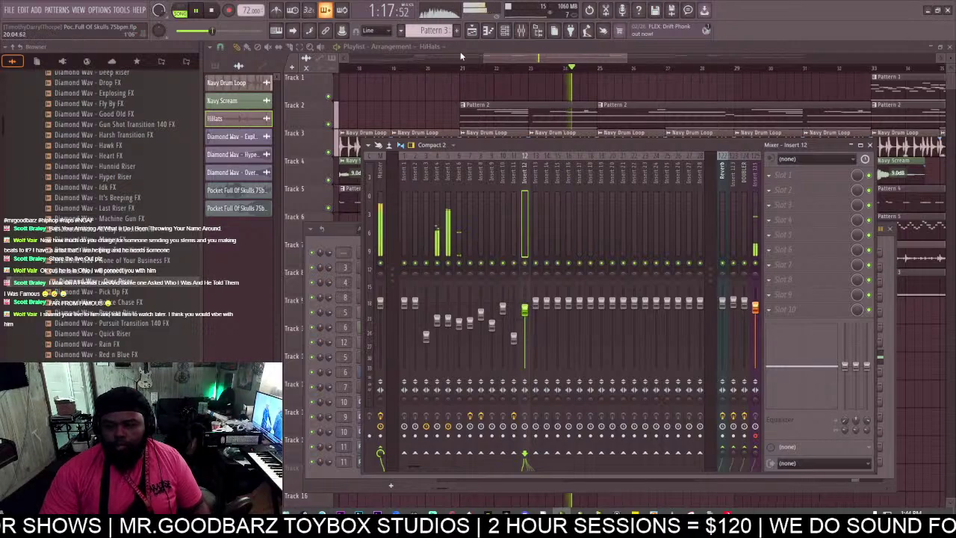
Move the Pattern 5 clip on Track 6 from bar 33 to bar 41 and check its melody in the piano roll.
{"action": "left_click_drag", "start_coordinate": [501, 57], "coordinate": [540, 59]}
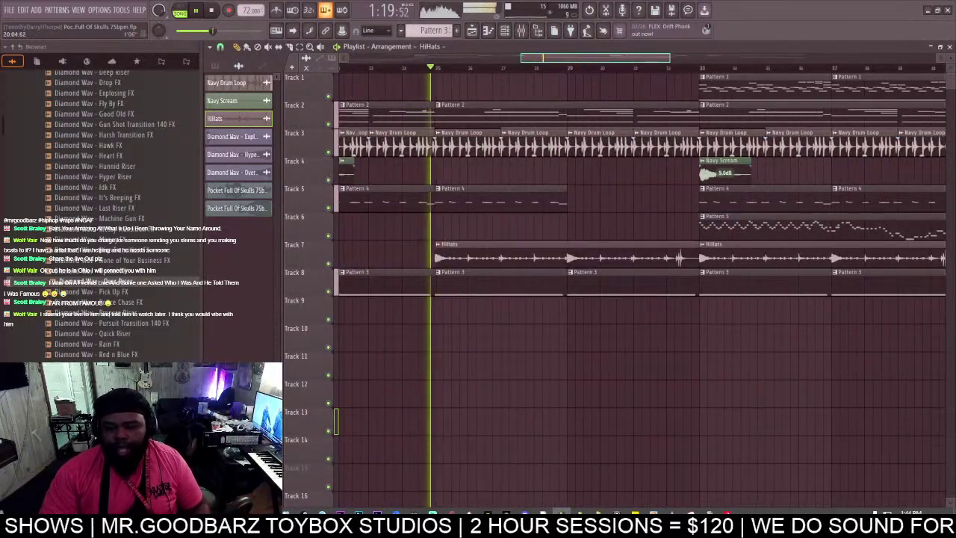
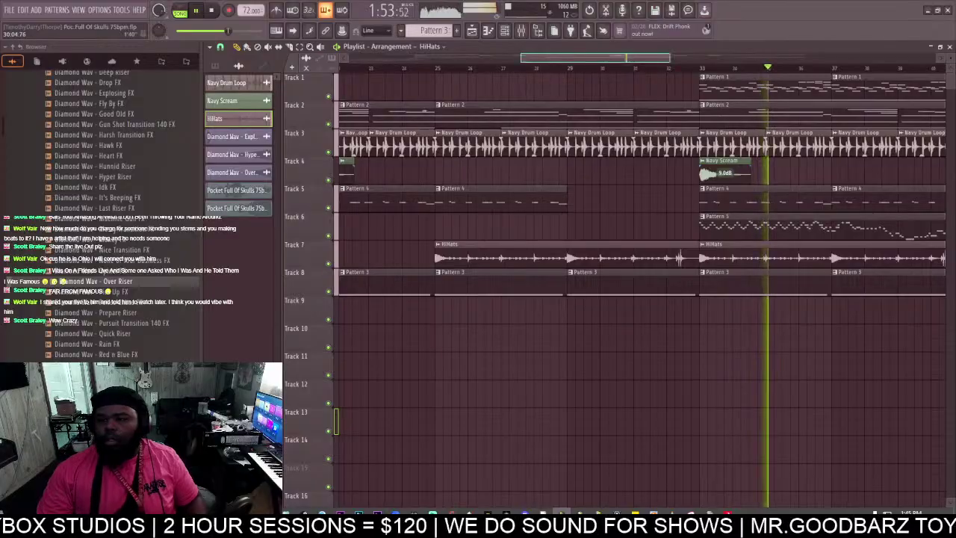
{"action": "scroll", "coordinate": [632, 69], "scroll_direction": "down", "scroll_amount": 2}
{"action": "left_click_drag", "start_coordinate": [580, 226], "coordinate": [792, 245]}
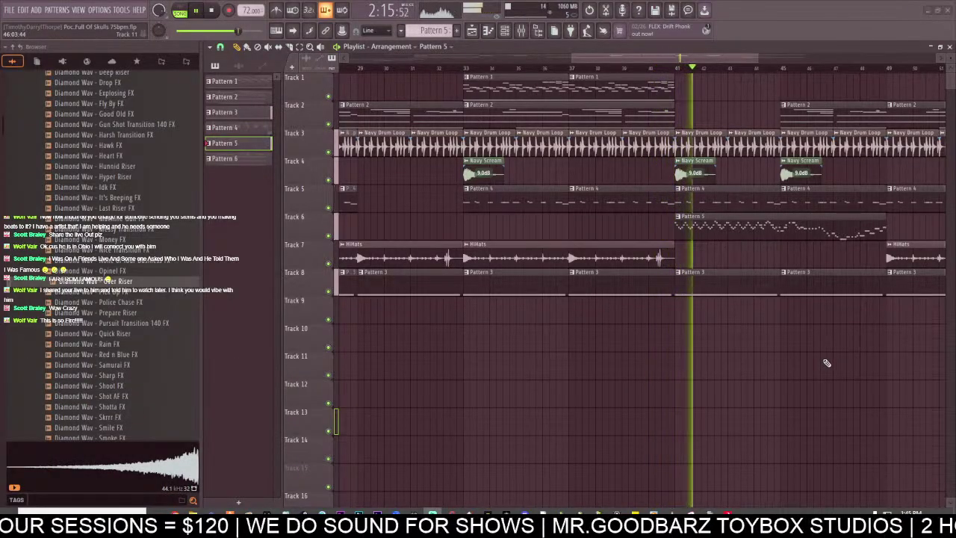
{"action": "double_click", "coordinate": [787, 219]}
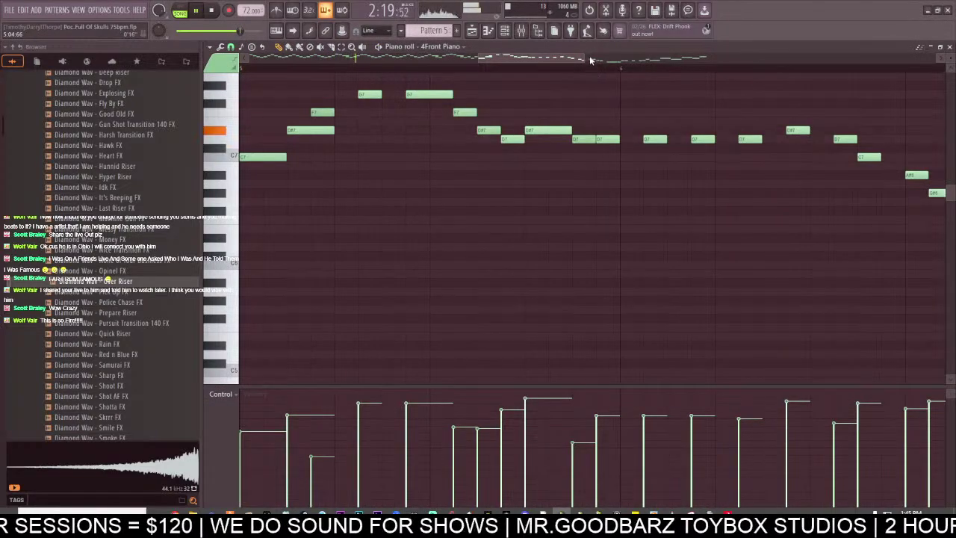
{"action": "left_click_drag", "start_coordinate": [585, 58], "coordinate": [478, 58]}
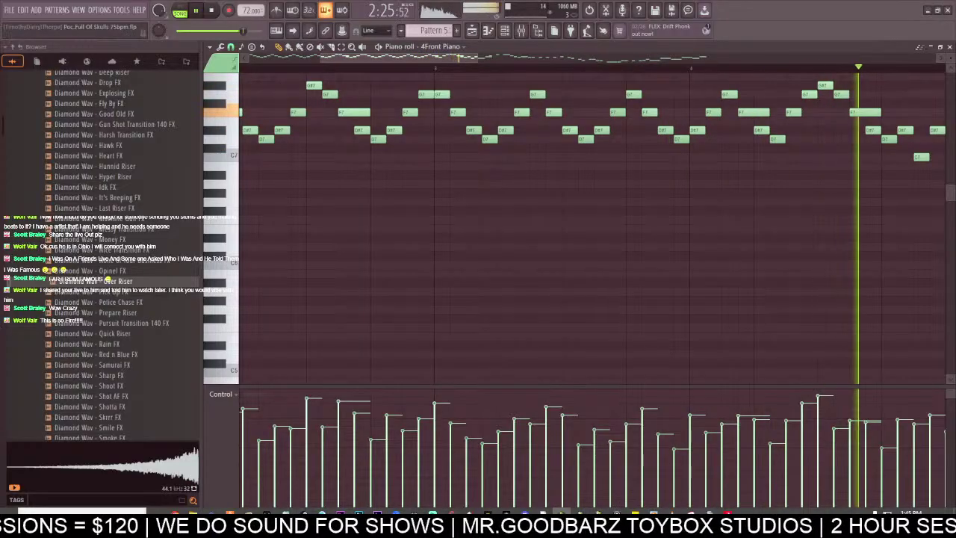
{"action": "left_click", "coordinate": [949, 47]}
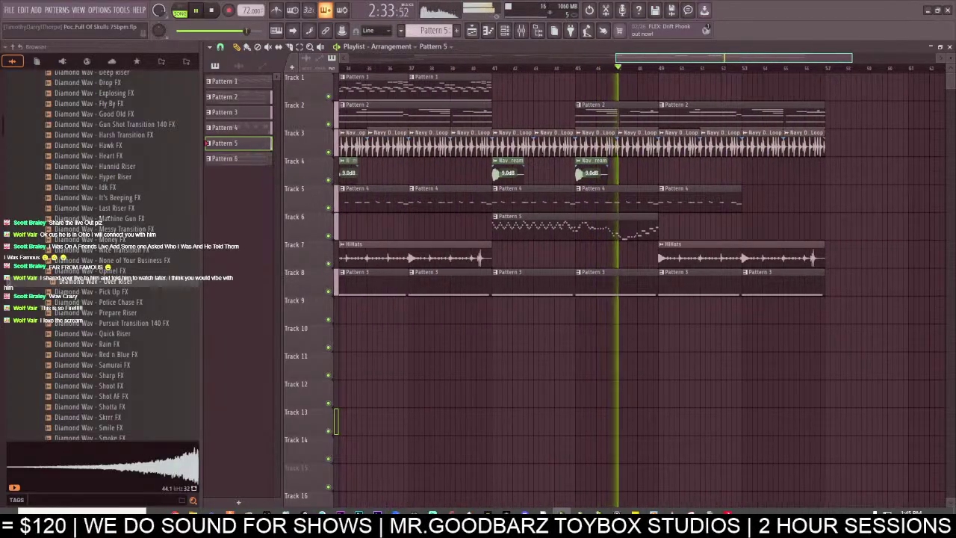
Select the clips on Tracks 1 to 7 from bar 33 to bar 57 and duplicate them so the copy starts at bar 57.
{"action": "scroll", "coordinate": [642, 269], "scroll_direction": "down", "scroll_amount": 3}
{"action": "left_click_drag", "start_coordinate": [731, 57], "coordinate": [731, 60]}
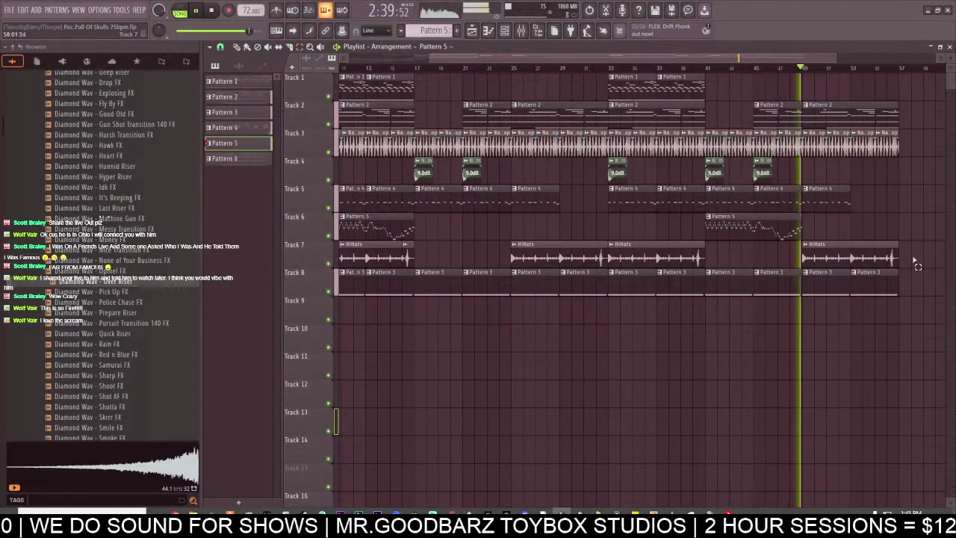
{"action": "left_click_drag", "start_coordinate": [913, 262], "coordinate": [617, 70]}
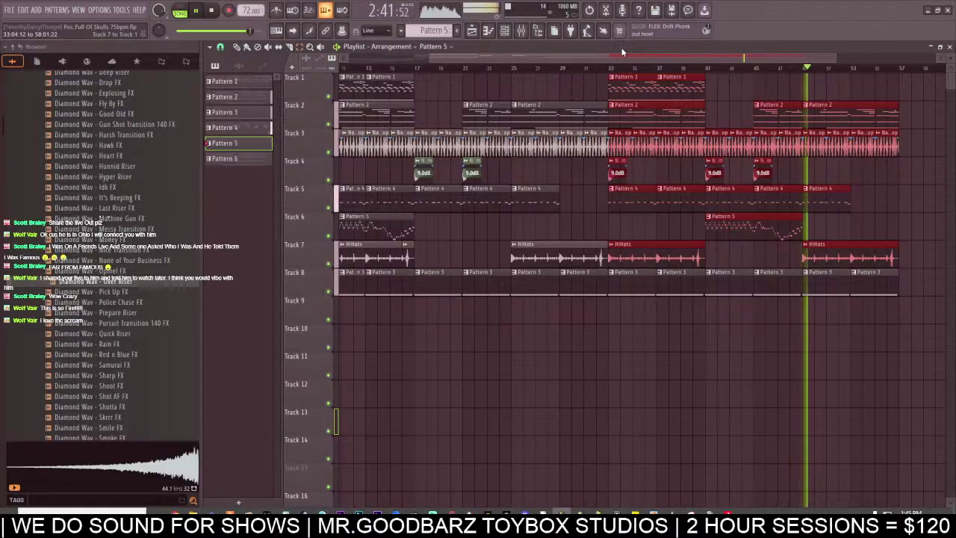
{"action": "key", "text": "ctrl+b"}
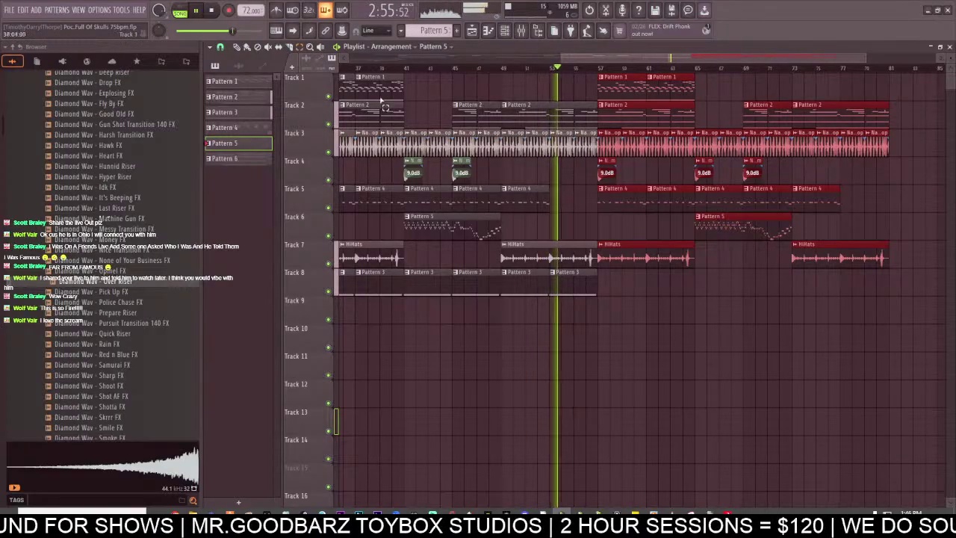
Pick up Pattern 6 from the intro and place a copy on Track 9 at bar 65.
{"action": "scroll", "coordinate": [408, 62], "scroll_direction": "down", "scroll_amount": 3}
{"action": "scroll", "coordinate": [393, 60], "scroll_direction": "up", "scroll_amount": 2}
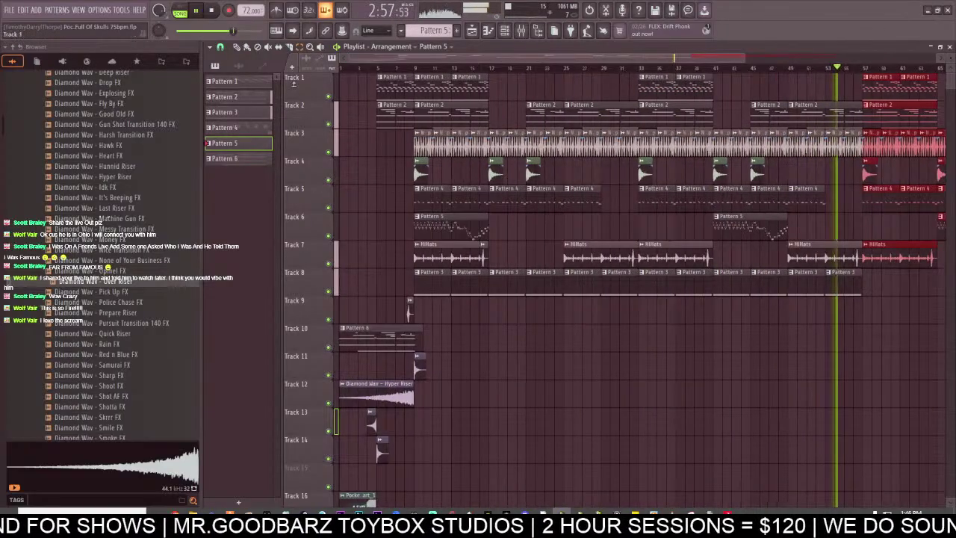
{"action": "left_click", "coordinate": [378, 333]}
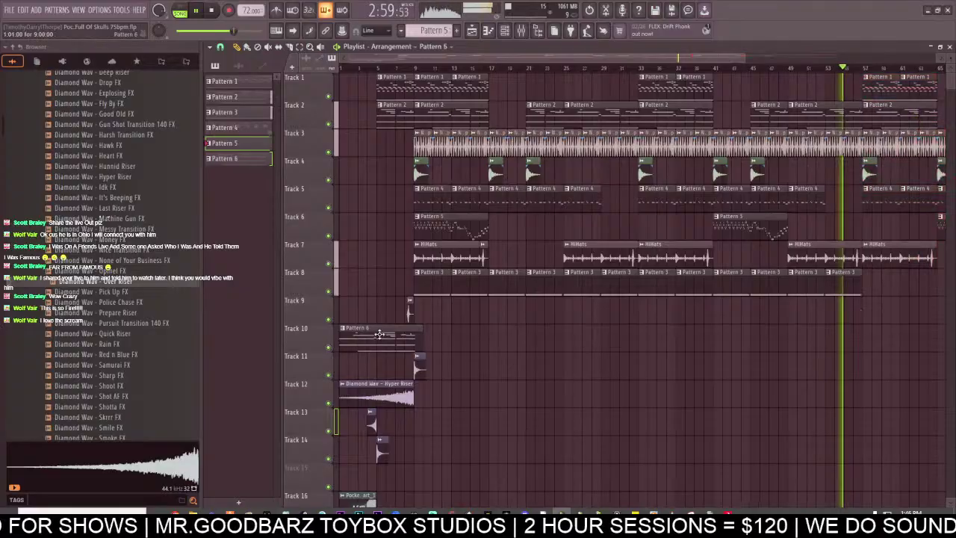
{"action": "scroll", "coordinate": [776, 60], "scroll_direction": "down", "scroll_amount": 2}
{"action": "scroll", "coordinate": [769, 60], "scroll_direction": "up", "scroll_amount": 5}
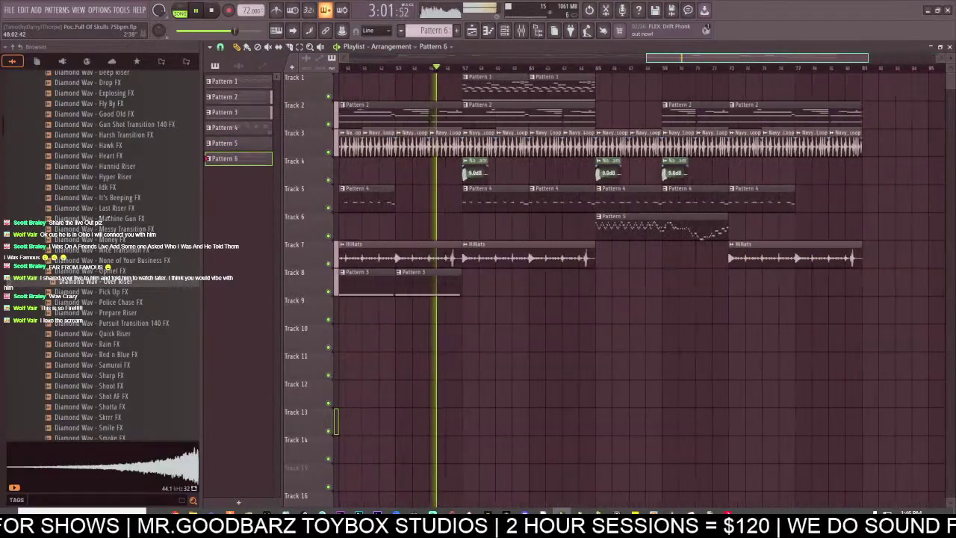
{"action": "left_click", "coordinate": [627, 305]}
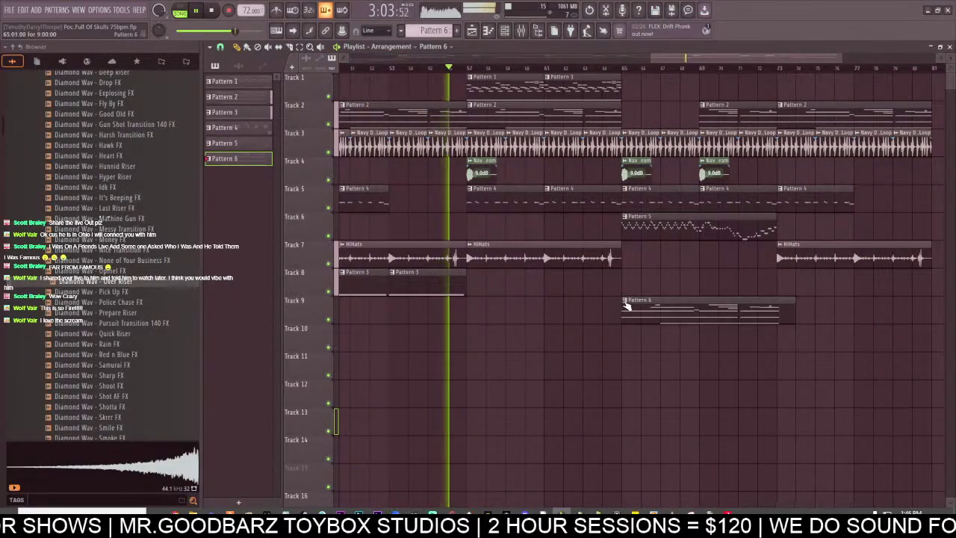
Delete the Navy Drum Loop clips on Track 3 from bar 57 to bar 61.
{"action": "right_click", "coordinate": [482, 142]}
{"action": "right_click", "coordinate": [522, 149]}
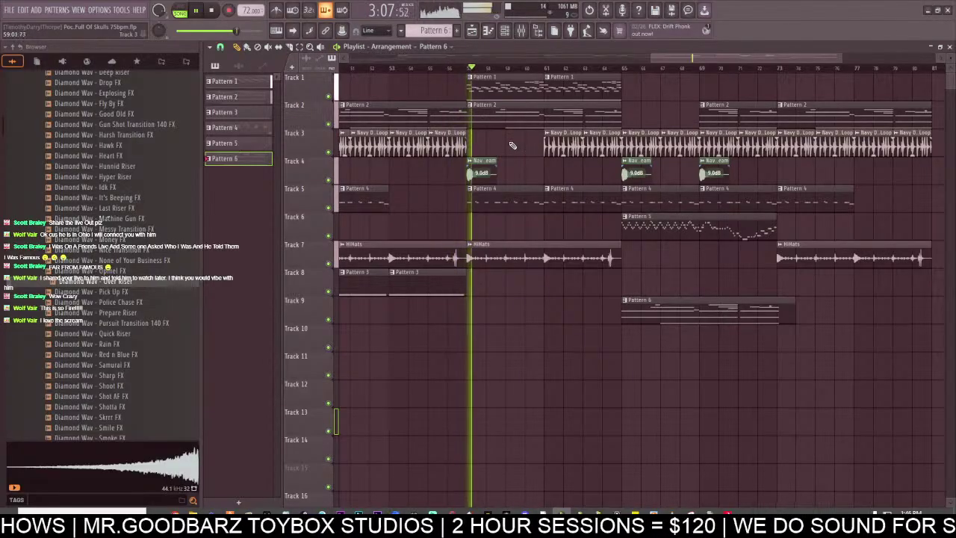
Route the Navy Scream sample to mixer Insert 13 at a lowered level and save the project.
{"action": "double_click", "coordinate": [469, 166]}
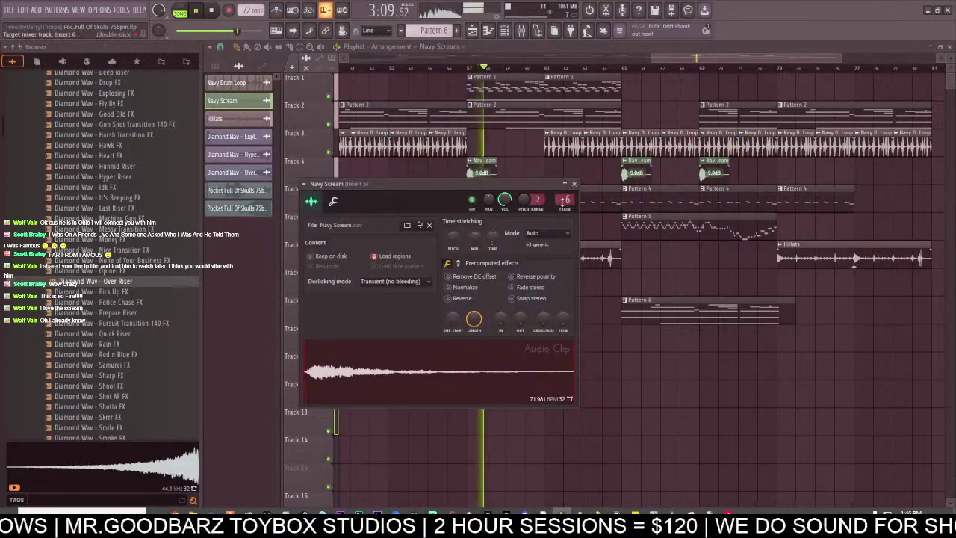
{"action": "double_click", "coordinate": [564, 200]}
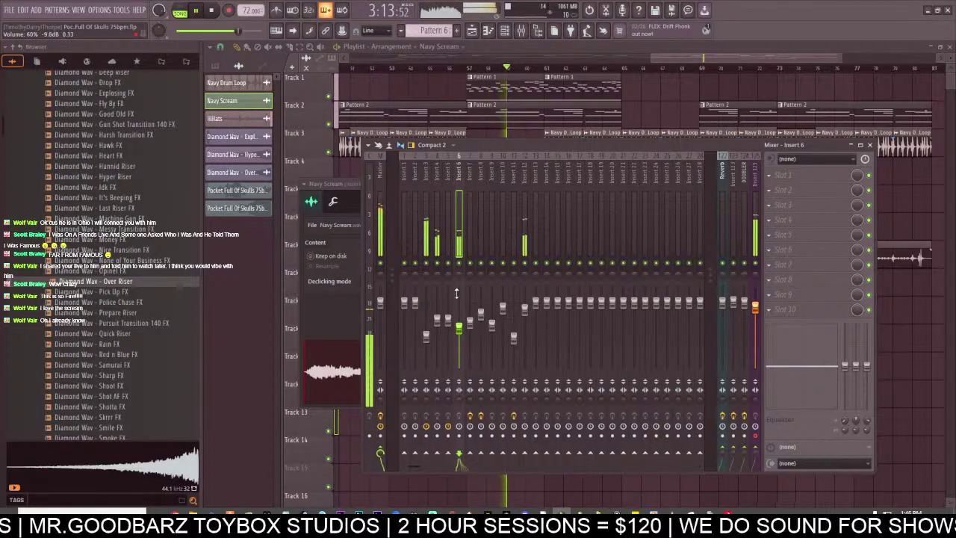
{"action": "left_click", "coordinate": [491, 58]}
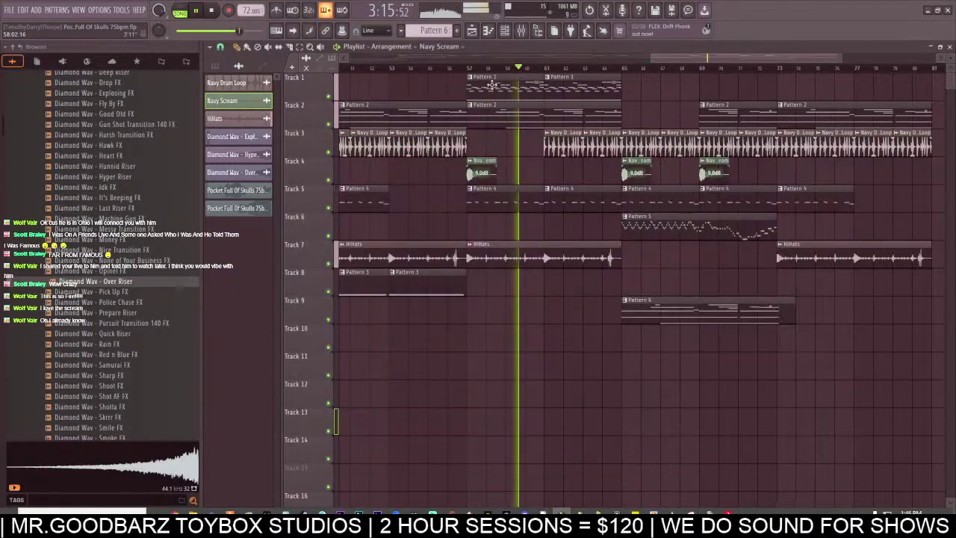
{"action": "double_click", "coordinate": [482, 171]}
{"action": "left_click_drag", "start_coordinate": [565, 200], "coordinate": [564, 176]}
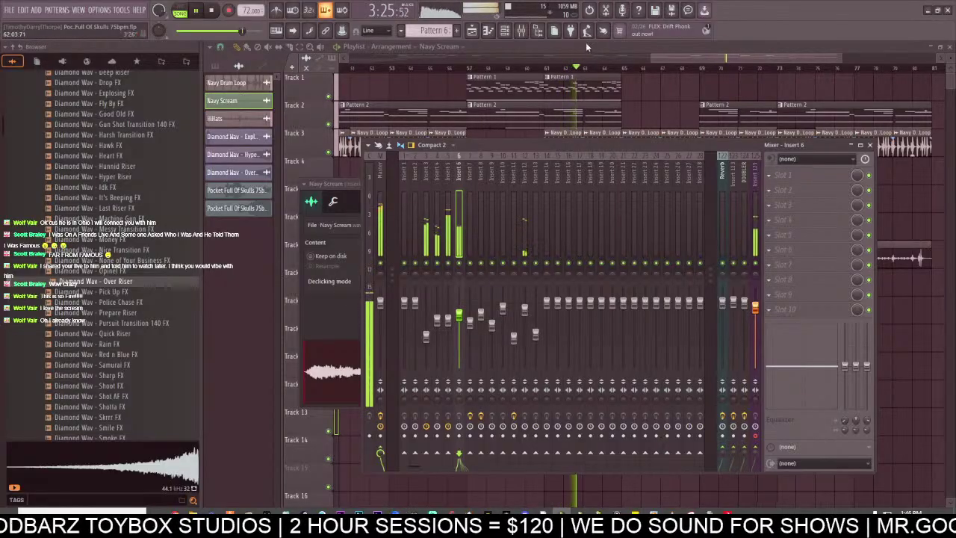
{"action": "left_click_drag", "start_coordinate": [672, 58], "coordinate": [693, 63]}
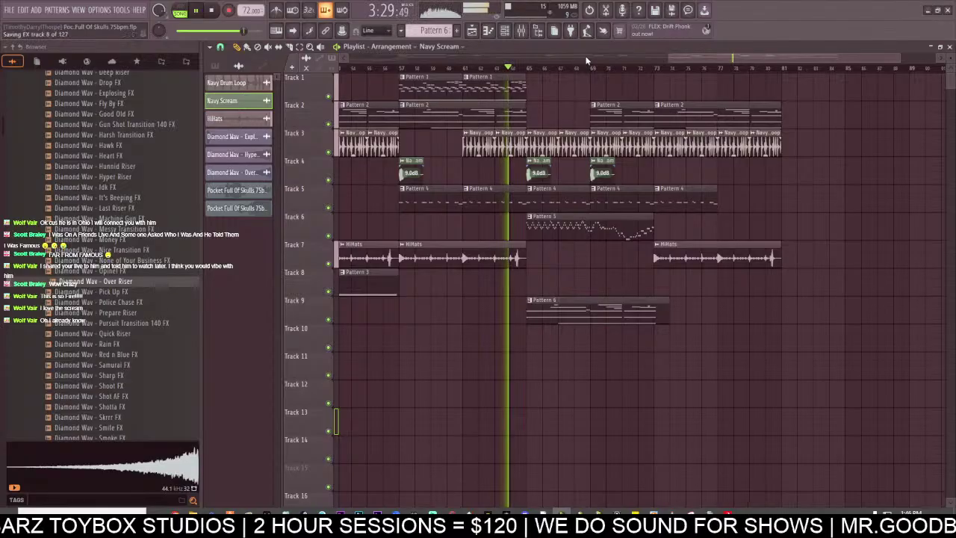
{"action": "key", "text": "ctrl+s"}
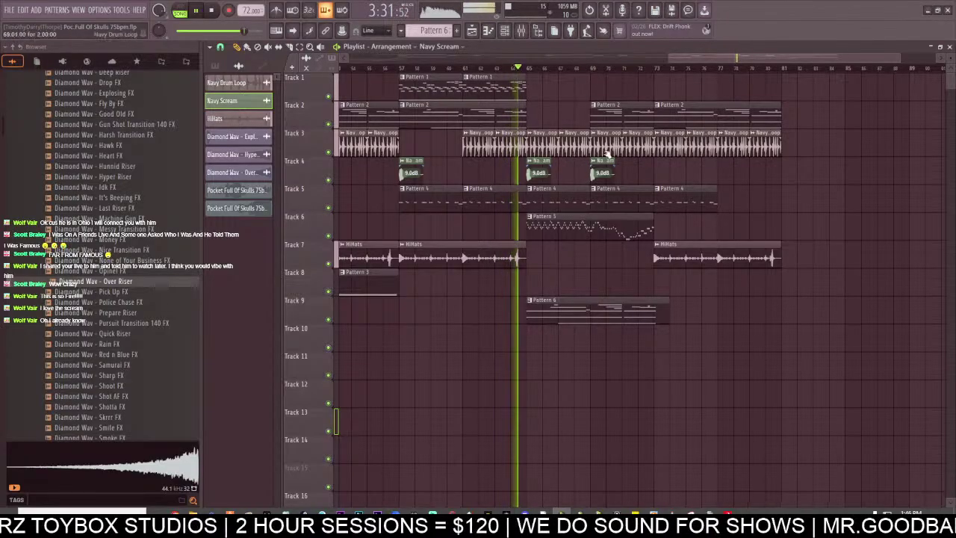
Delete the drum loops from bar 65, Pattern 2 and Navy Scream clips from bar 69, and Pattern 4 and HiHats clips at bar 73.
{"action": "right_click", "coordinate": [539, 136]}
{"action": "right_click", "coordinate": [572, 143]}
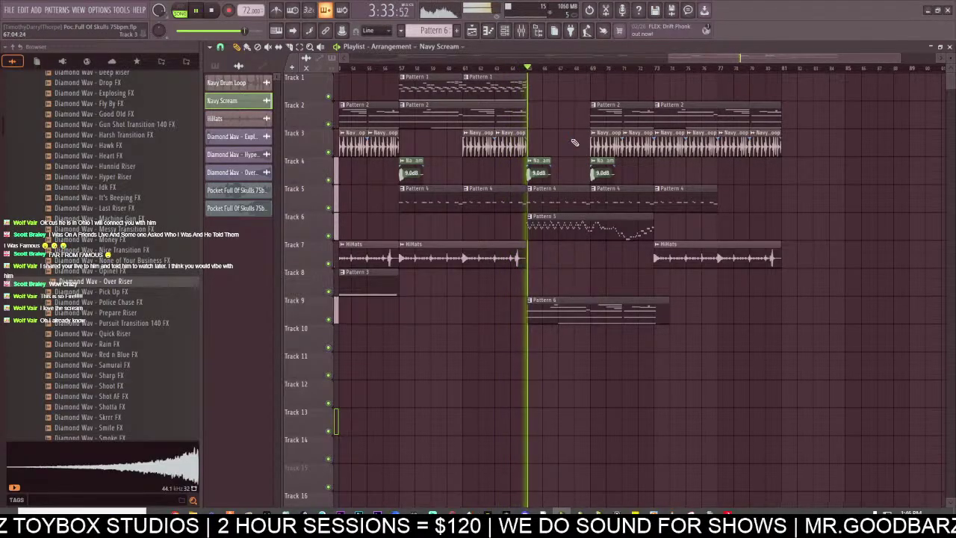
{"action": "left_click", "coordinate": [594, 106]}
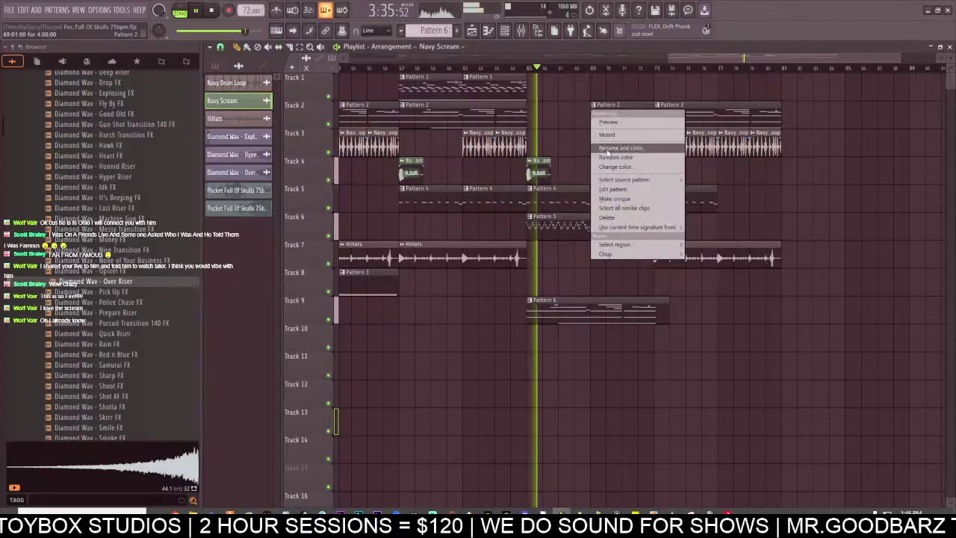
{"action": "left_click", "coordinate": [502, 119]}
{"action": "right_click", "coordinate": [598, 129]}
{"action": "right_click", "coordinate": [635, 147]}
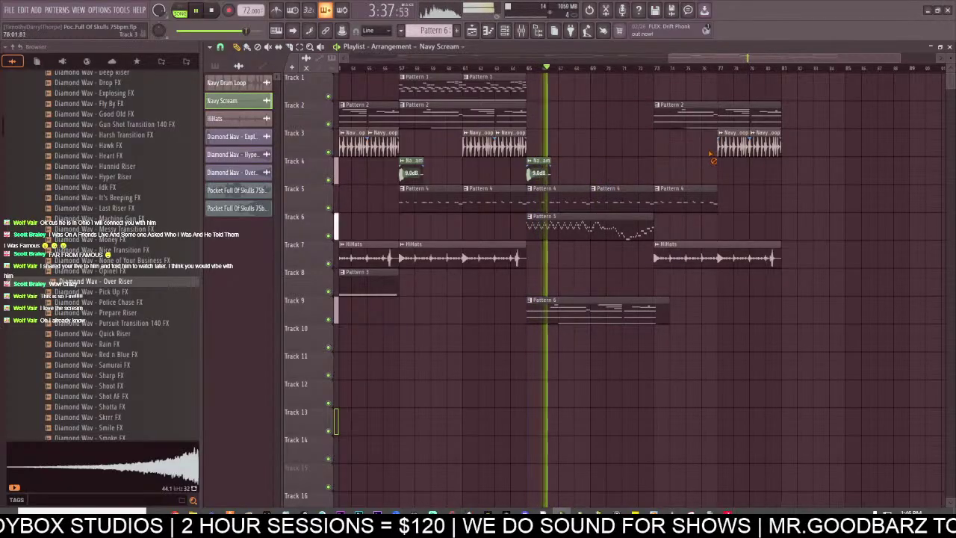
{"action": "right_click", "coordinate": [736, 142]}
{"action": "right_click", "coordinate": [726, 123]}
{"action": "right_click", "coordinate": [695, 198]}
{"action": "right_click", "coordinate": [762, 258]}
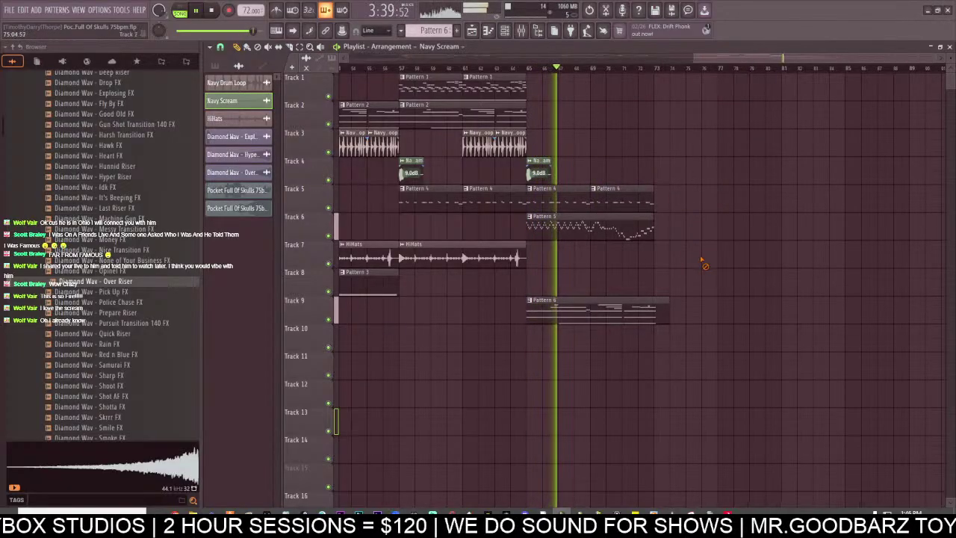
Stop playback and collapse the 1008 DRUM KIT and THE ANGEL folders in the sample browser.
{"action": "scroll", "coordinate": [131, 199], "scroll_direction": "up", "scroll_amount": 10}
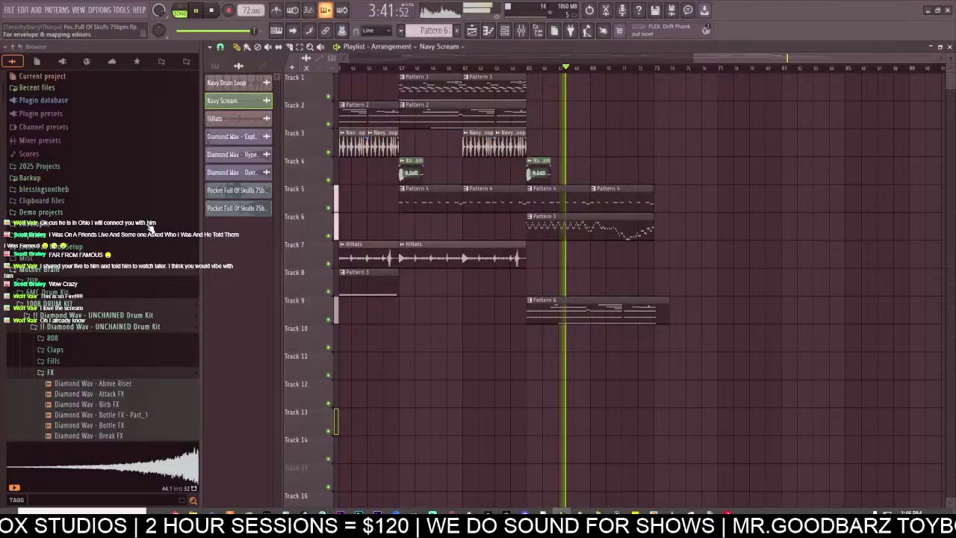
{"action": "left_click", "coordinate": [64, 305]}
{"action": "scroll", "coordinate": [79, 337], "scroll_direction": "down", "scroll_amount": 5}
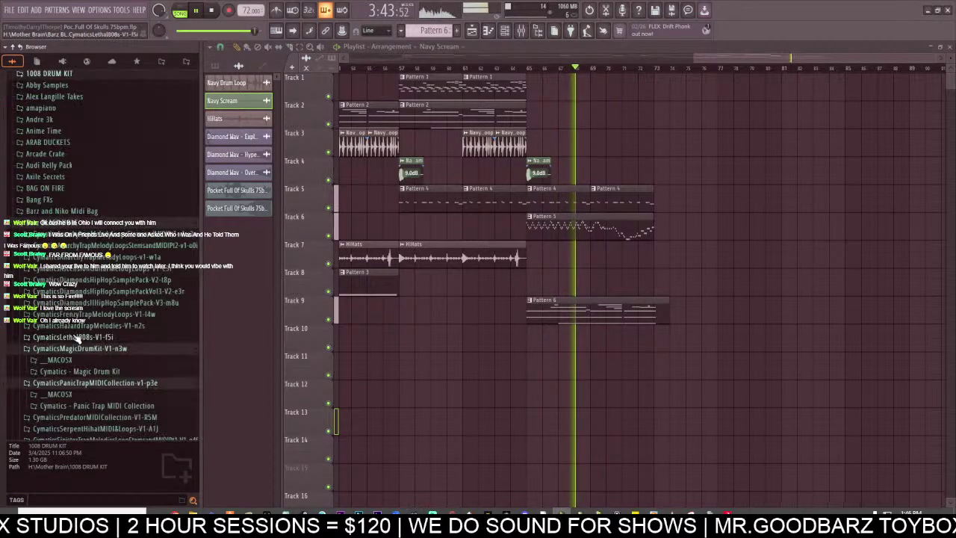
{"action": "key", "text": "space"}
{"action": "scroll", "coordinate": [75, 261], "scroll_direction": "down", "scroll_amount": 10}
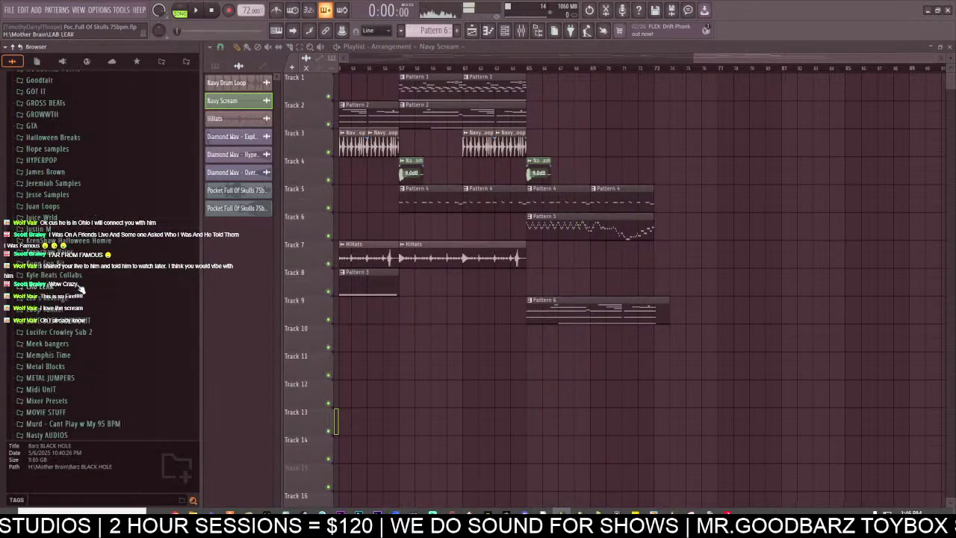
{"action": "scroll", "coordinate": [80, 289], "scroll_direction": "down", "scroll_amount": 9}
{"action": "scroll", "coordinate": [79, 285], "scroll_direction": "up", "scroll_amount": 3}
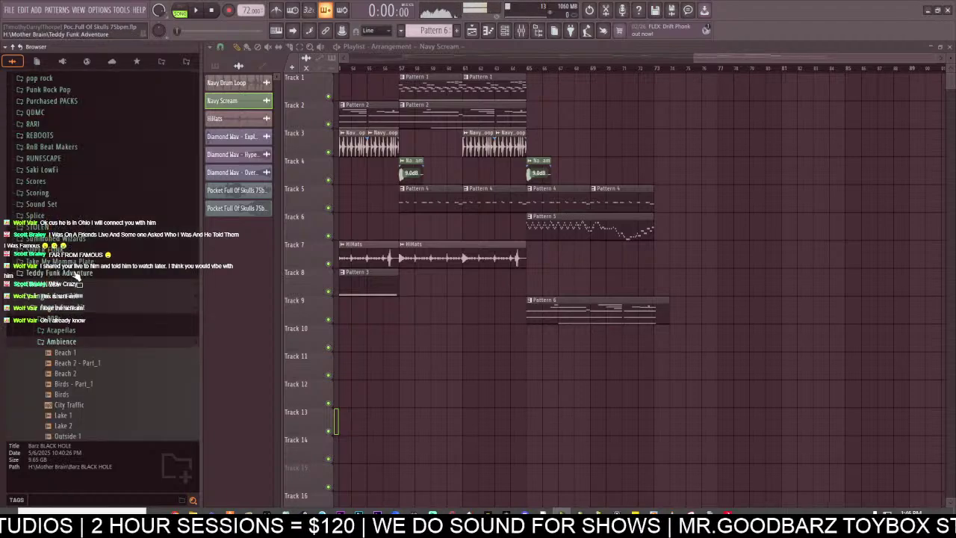
{"action": "left_click", "coordinate": [66, 292]}
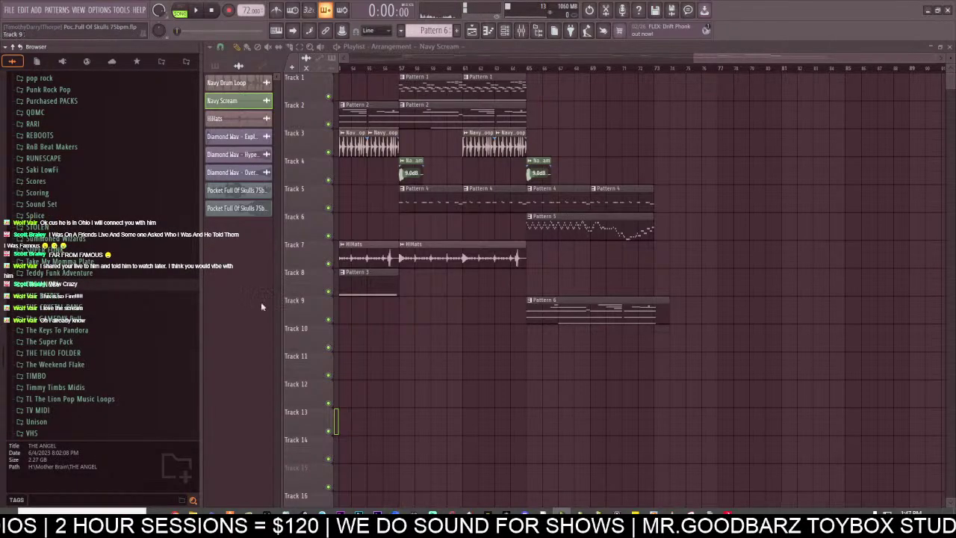
{"action": "scroll", "coordinate": [74, 299], "scroll_direction": "down", "scroll_amount": 7}
{"action": "scroll", "coordinate": [73, 258], "scroll_direction": "up", "scroll_amount": 7}
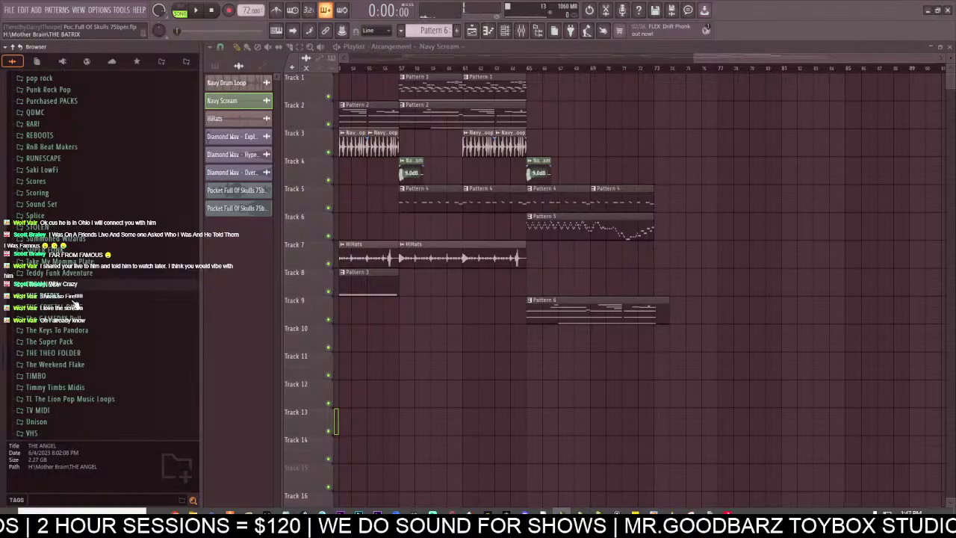
Find the Claps folder of African Dreams in the Sound Set samples and preview CLAPSDRY 1-LR.
{"action": "left_click", "coordinate": [45, 204]}
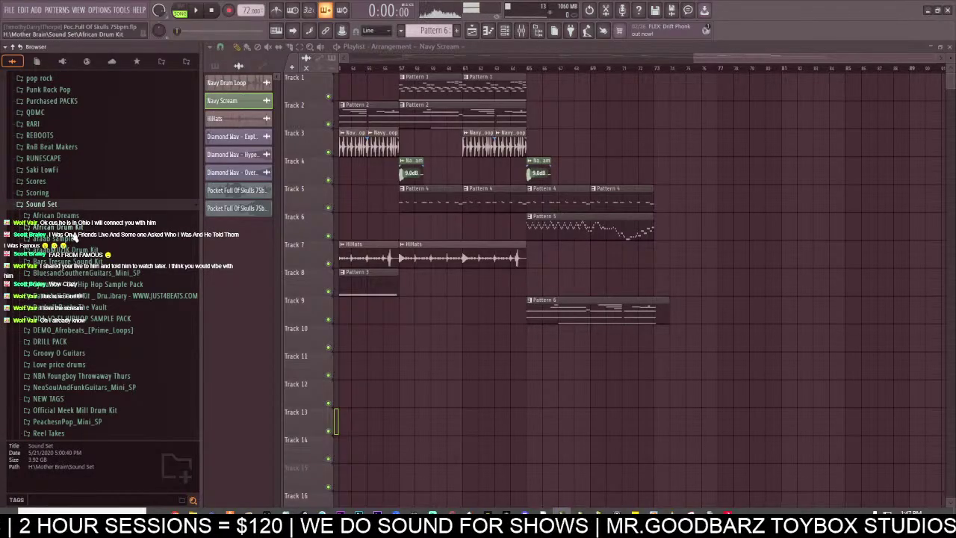
{"action": "left_click", "coordinate": [73, 228]}
{"action": "left_click", "coordinate": [75, 228]}
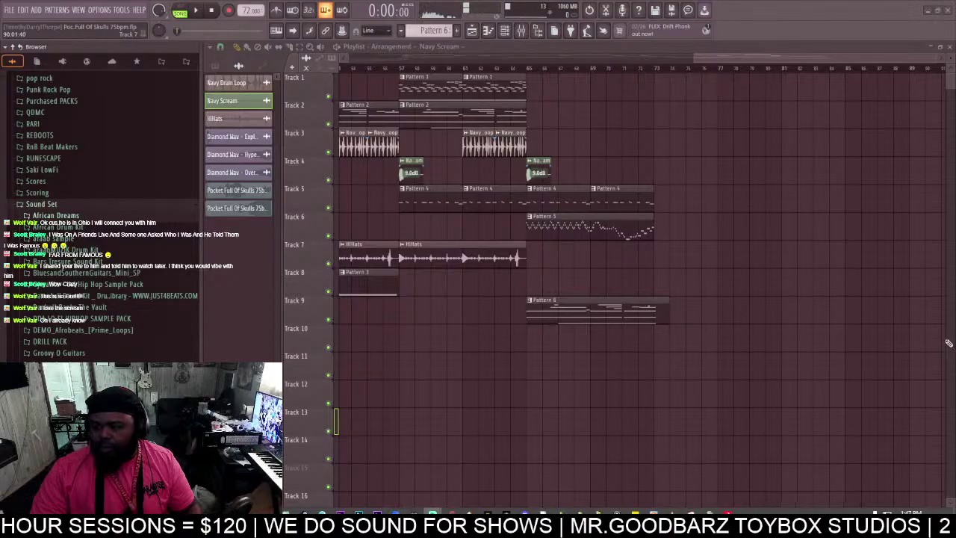
{"action": "left_click", "coordinate": [55, 230]}
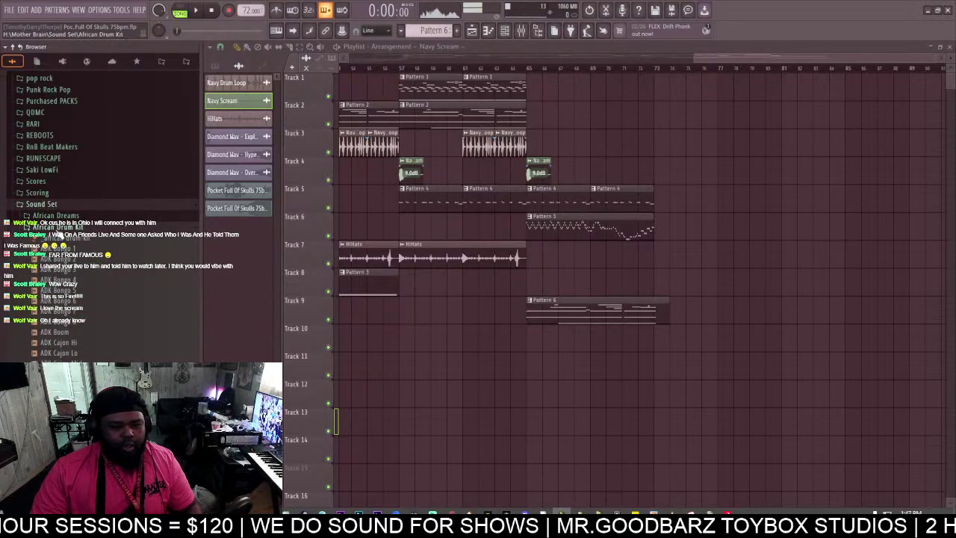
{"action": "left_click", "coordinate": [73, 226]}
{"action": "left_click", "coordinate": [72, 256]}
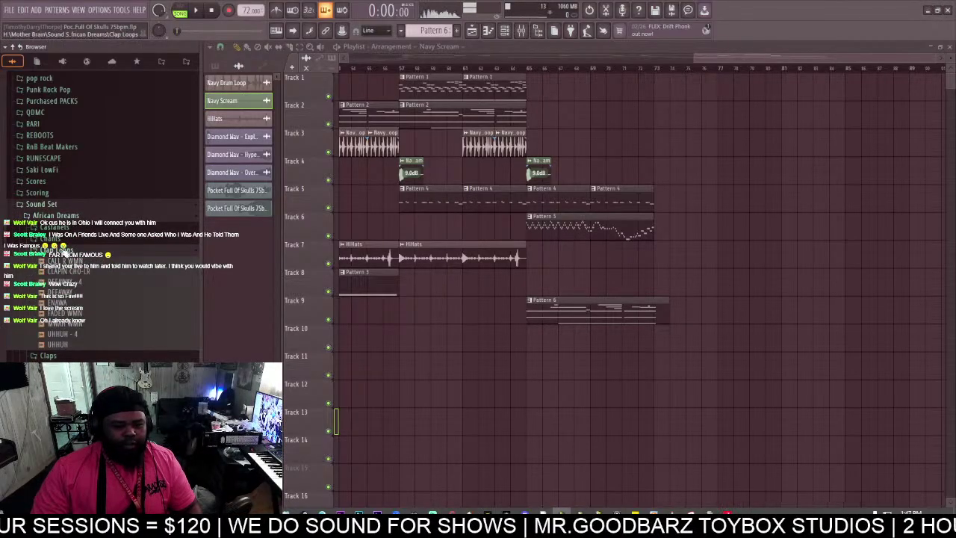
{"action": "left_click", "coordinate": [66, 254]}
{"action": "left_click", "coordinate": [66, 261]}
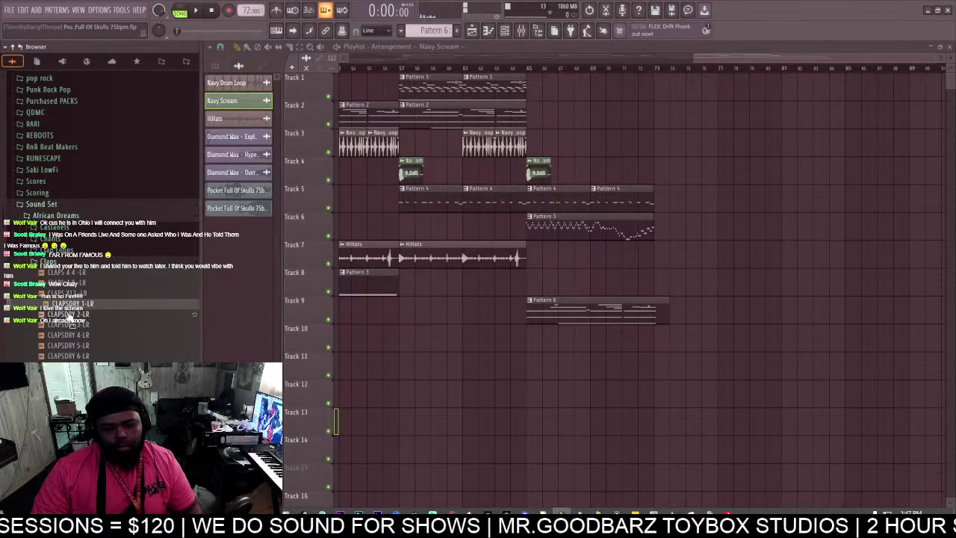
Play from bar 65 and copy the Pocket Full Of Skulls Part_1 transition from the intro onto Track 13 at bar 69.
{"action": "left_click", "coordinate": [533, 69]}
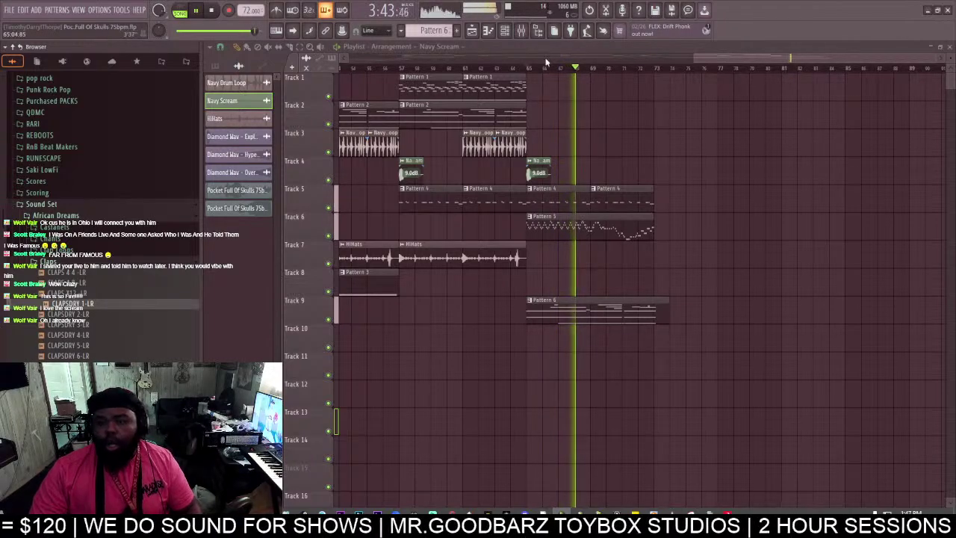
{"action": "scroll", "coordinate": [546, 61], "scroll_direction": "down", "scroll_amount": 5}
{"action": "scroll", "coordinate": [370, 423], "scroll_direction": "up", "scroll_amount": 1}
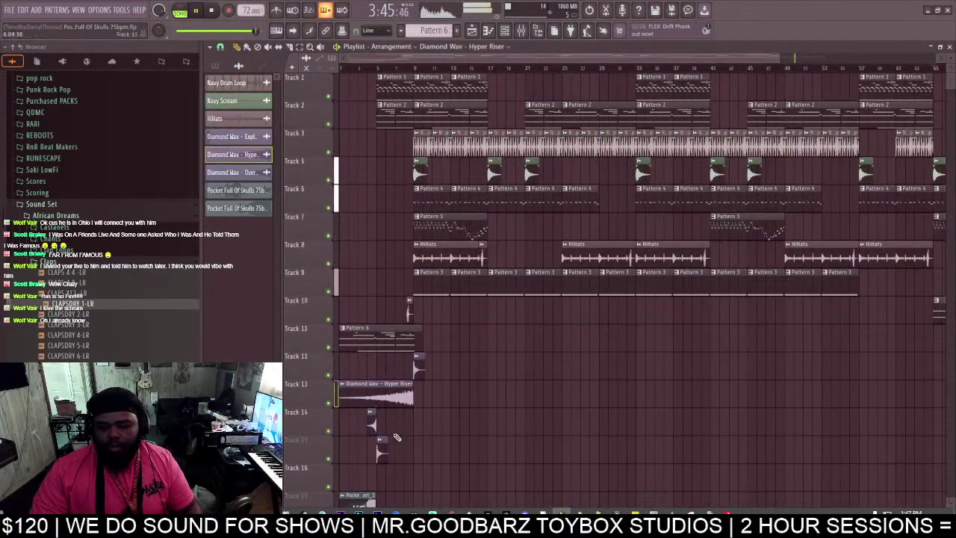
{"action": "scroll", "coordinate": [395, 351], "scroll_direction": "down", "scroll_amount": 1}
{"action": "scroll", "coordinate": [597, 69], "scroll_direction": "up", "scroll_amount": 5}
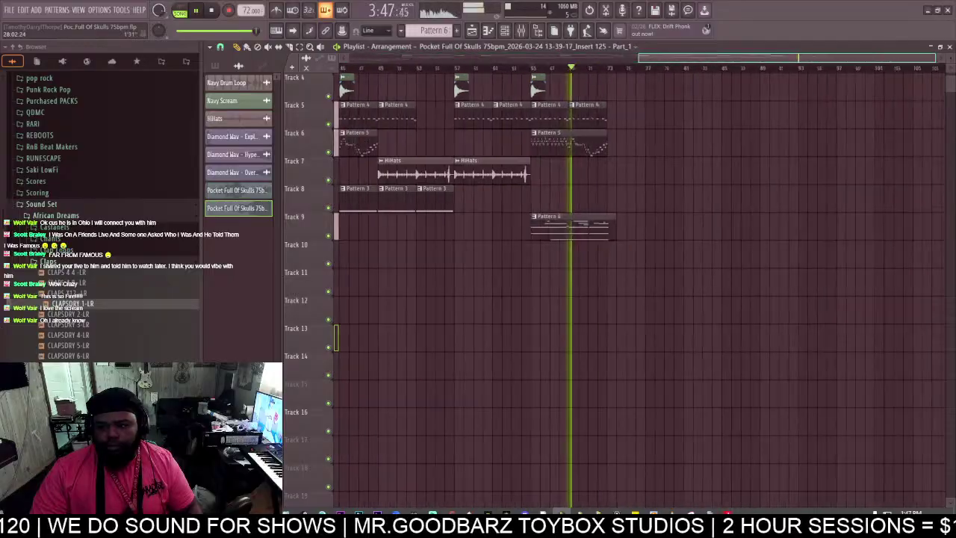
{"action": "left_click", "coordinate": [476, 337]}
{"action": "left_click_drag", "start_coordinate": [476, 337], "coordinate": [424, 338]}
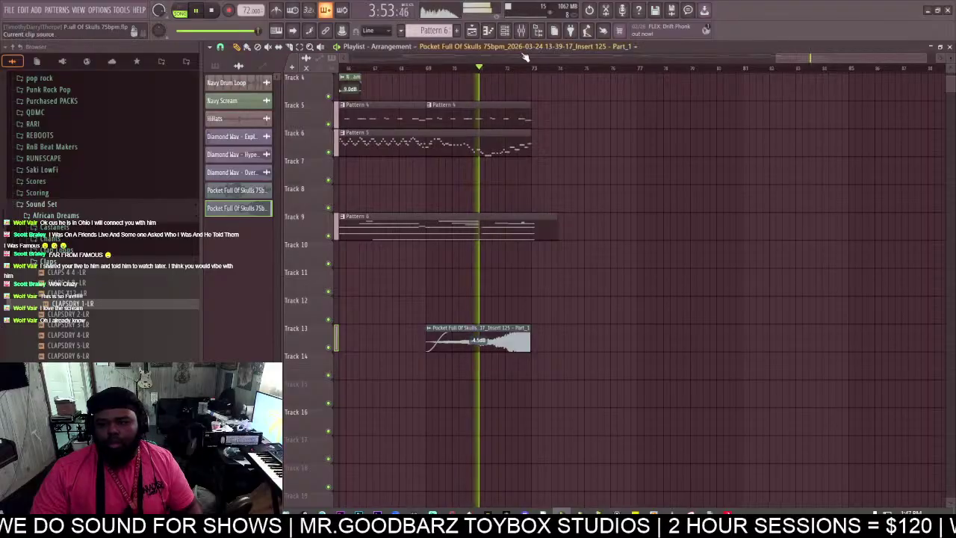
Copy the Diamond Wav Over Riser clip from the intro onto Track 12 so it ends at bar 73.
{"action": "scroll", "coordinate": [515, 98], "scroll_direction": "down", "scroll_amount": 5}
{"action": "scroll", "coordinate": [460, 163], "scroll_direction": "up", "scroll_amount": 4}
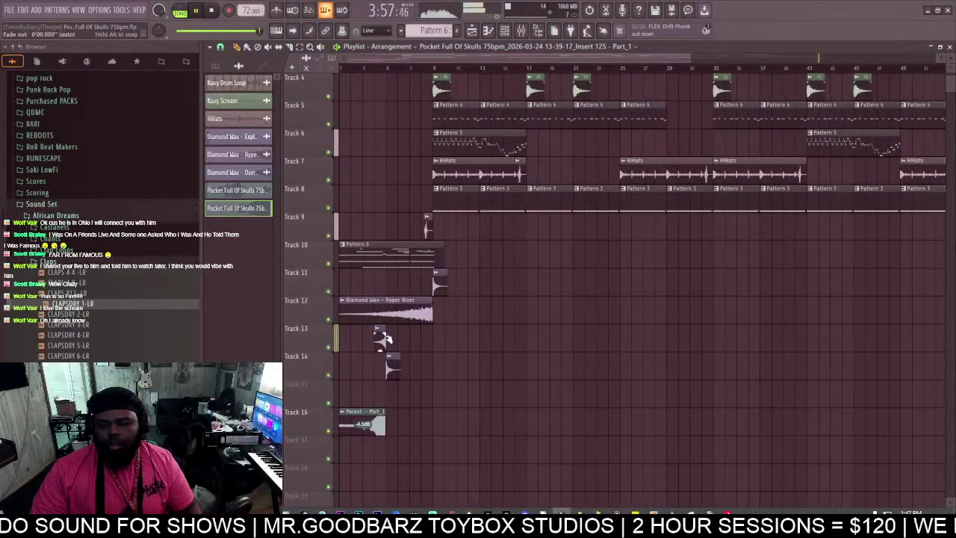
{"action": "left_click_drag", "start_coordinate": [507, 59], "coordinate": [793, 60]}
{"action": "scroll", "coordinate": [594, 284], "scroll_direction": "up", "scroll_amount": 4}
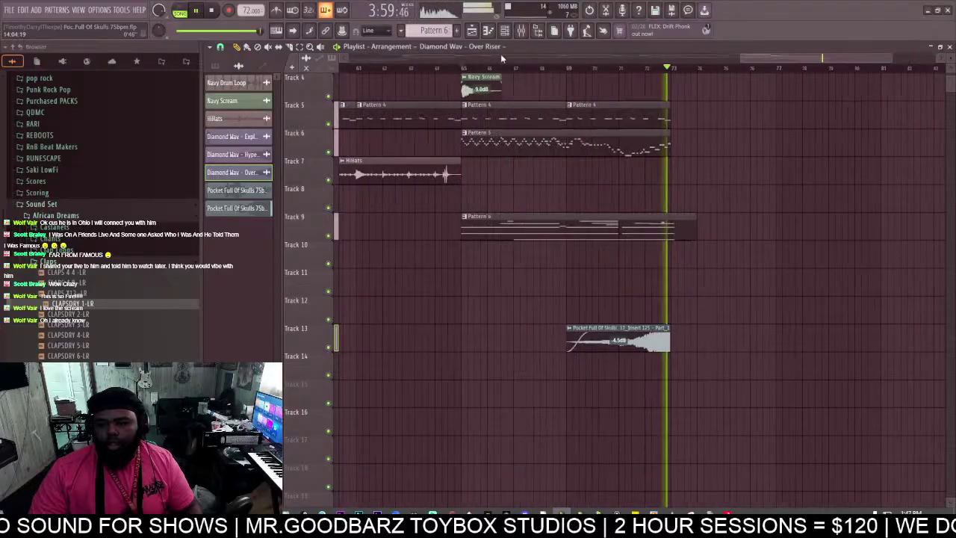
{"action": "key", "text": "space"}
{"action": "left_click", "coordinate": [647, 309]}
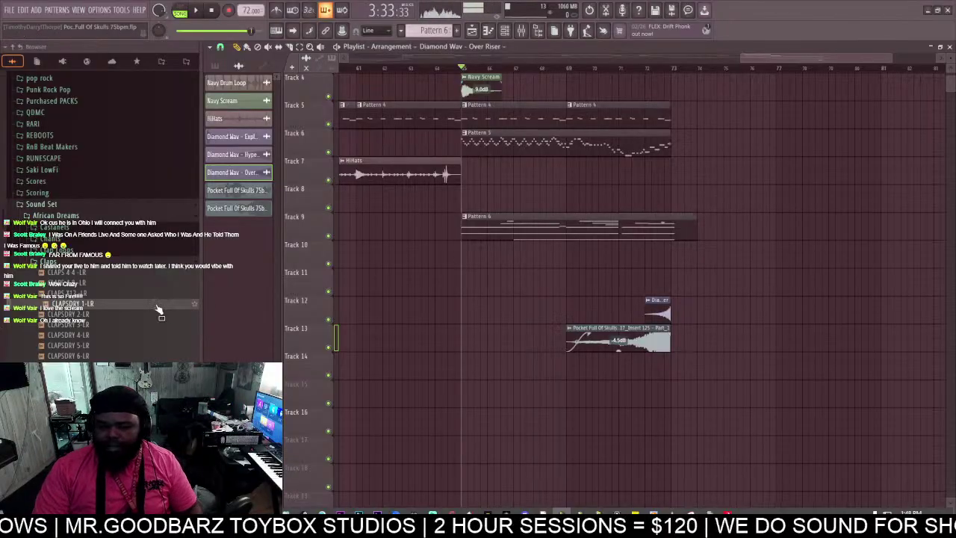
Play the outro from bar 65 and audition CLAPSDRY 2-LR and CLAPSDRY 3-LR over it.
{"action": "key", "text": "space"}
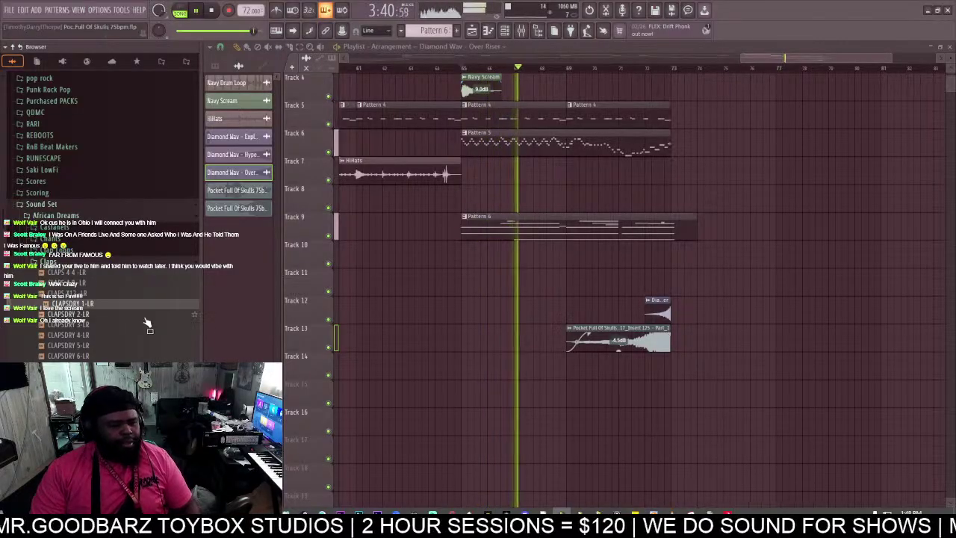
{"action": "key", "text": "Down"}
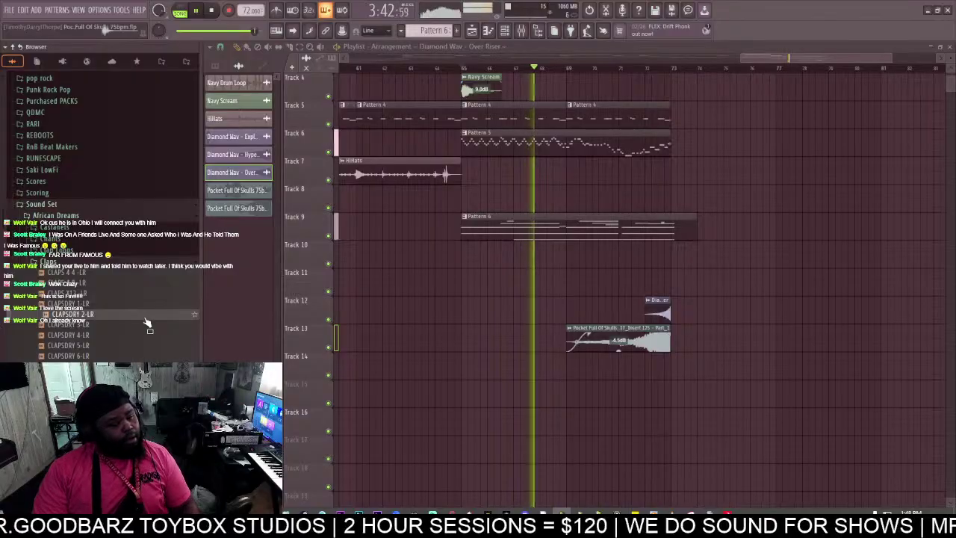
{"action": "left_click", "coordinate": [139, 327]}
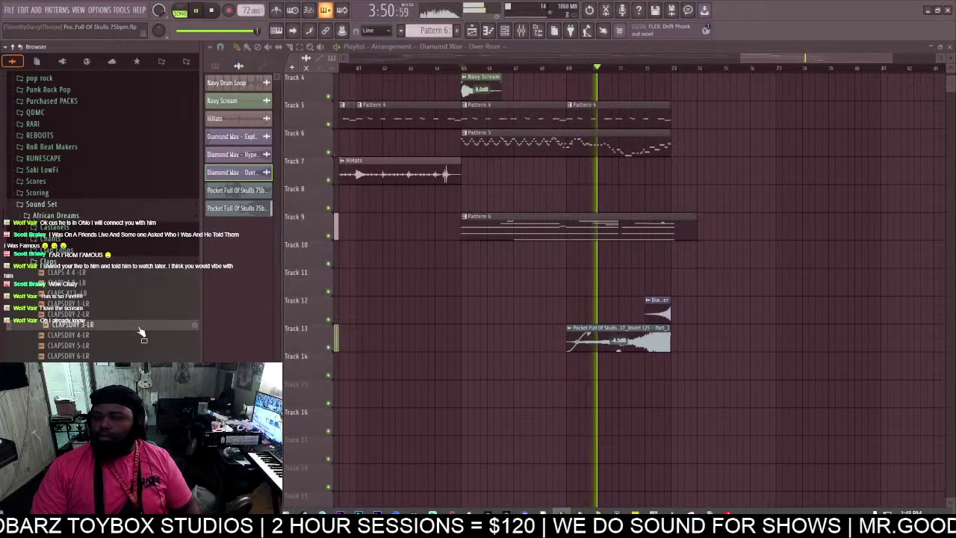
Add CLAPSDRY 3-LR as a new channel in the channel rack, routed to mixer Insert 14 at a lowered level.
{"action": "left_click", "coordinate": [506, 31]}
{"action": "key", "text": "space"}
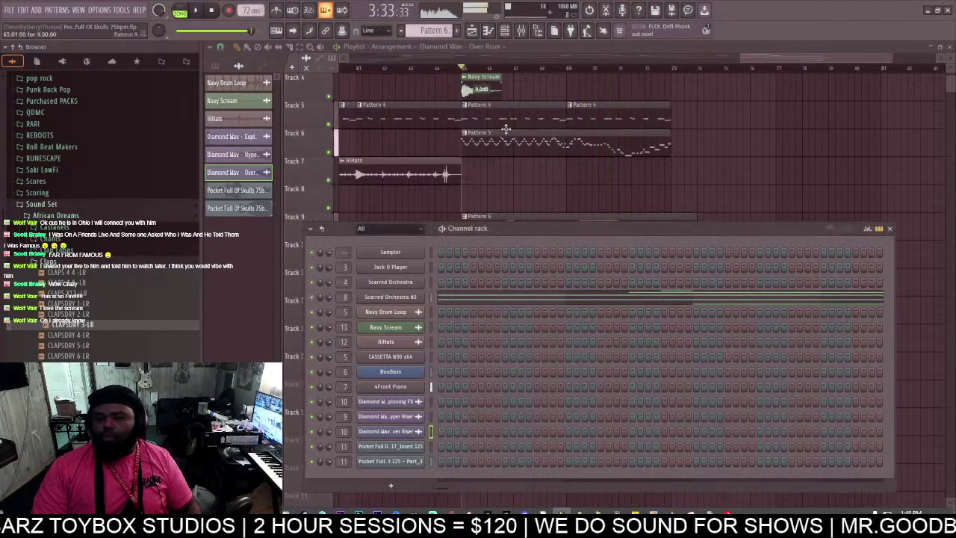
{"action": "left_click_drag", "start_coordinate": [106, 336], "coordinate": [345, 429]}
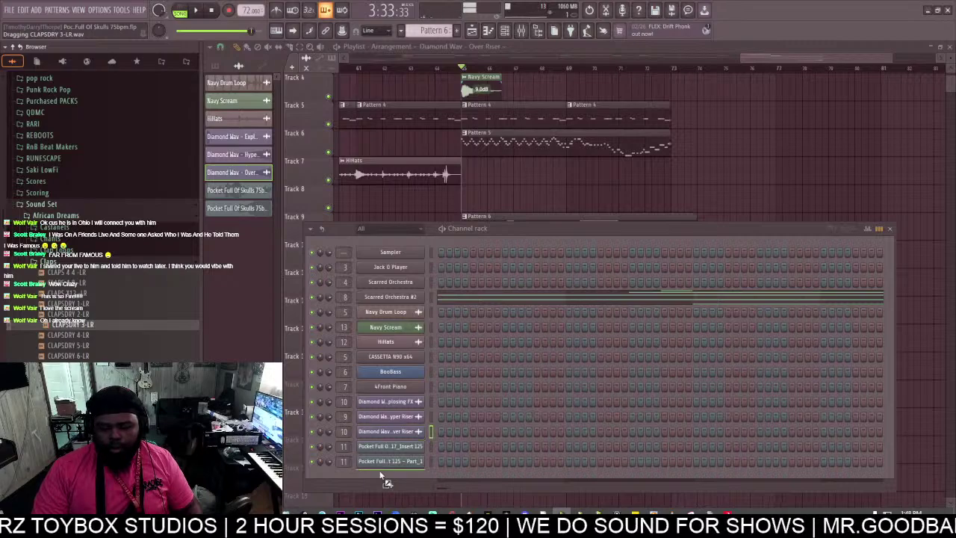
{"action": "left_click_drag", "start_coordinate": [386, 481], "coordinate": [339, 425]}
{"action": "double_click", "coordinate": [339, 477]}
{"action": "left_click_drag", "start_coordinate": [547, 303], "coordinate": [548, 330]}
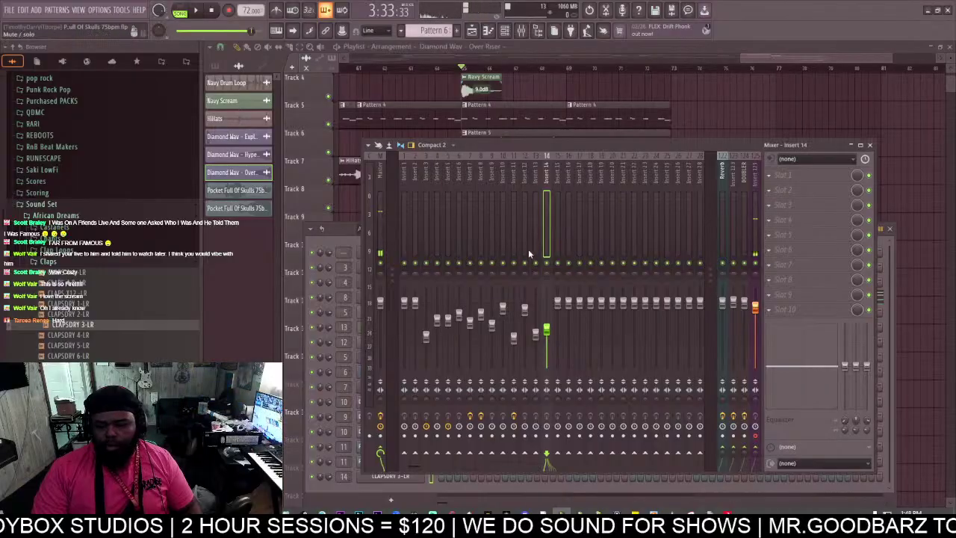
Load Fruity Parametric EQ 2 into slot 1 of mixer Insert 14, leaving its bands flat, and return to the playlist.
{"action": "left_click", "coordinate": [782, 175]}
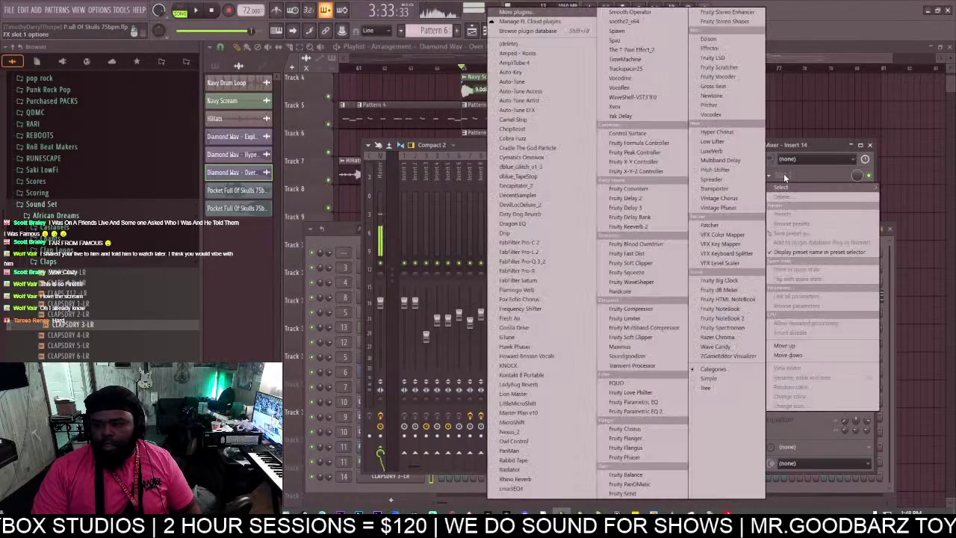
{"action": "left_click", "coordinate": [644, 411]}
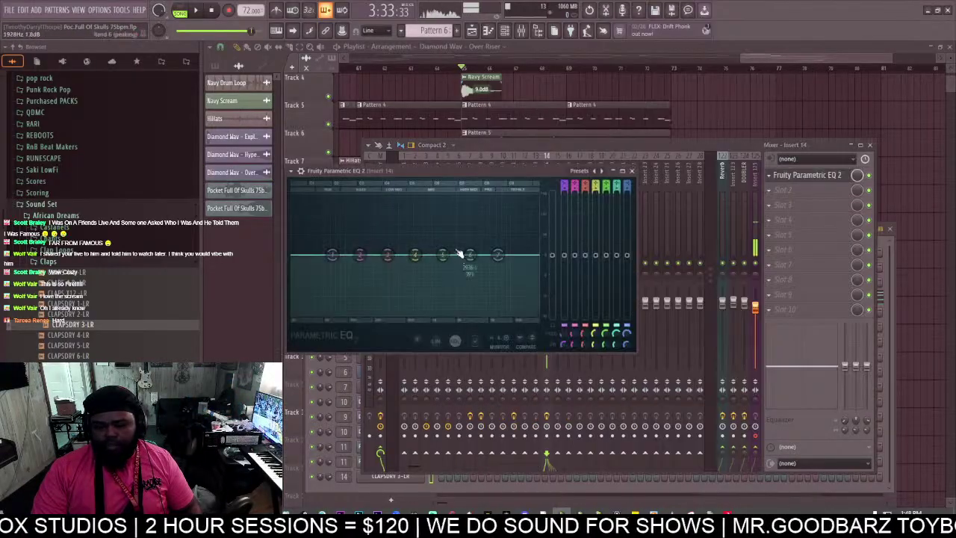
{"action": "left_click_drag", "start_coordinate": [483, 147], "coordinate": [658, 138]}
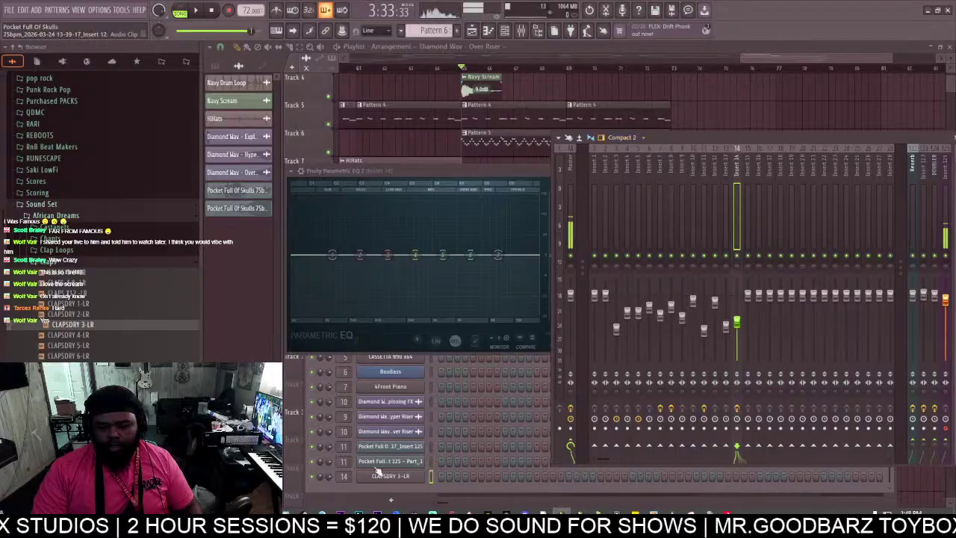
{"action": "left_click", "coordinate": [349, 469]}
{"action": "left_click", "coordinate": [549, 85]}
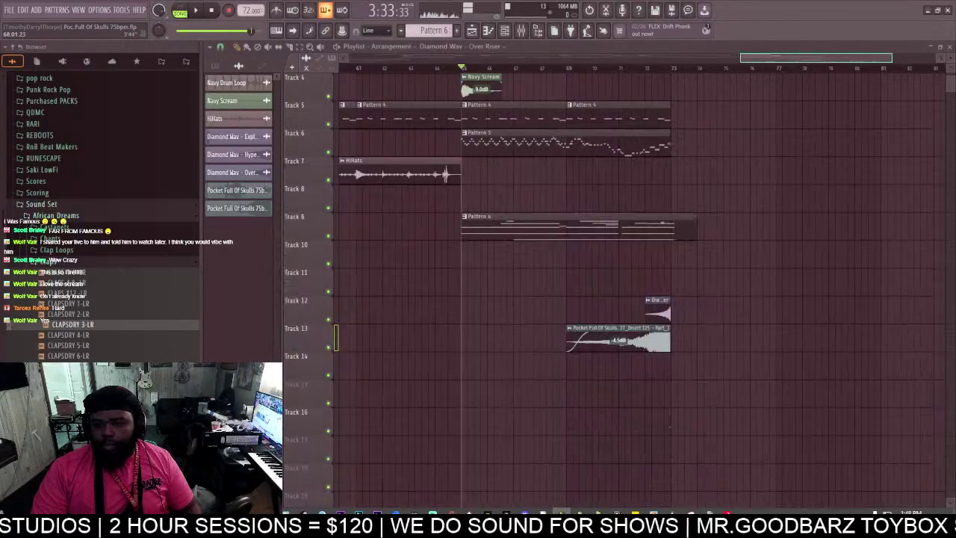
Create Pattern 7 and program CLAPSDRY 3-LR hits on steps 5 and 13.
{"action": "scroll", "coordinate": [536, 82], "scroll_direction": "up", "scroll_amount": 3}
{"action": "left_click", "coordinate": [506, 31]}
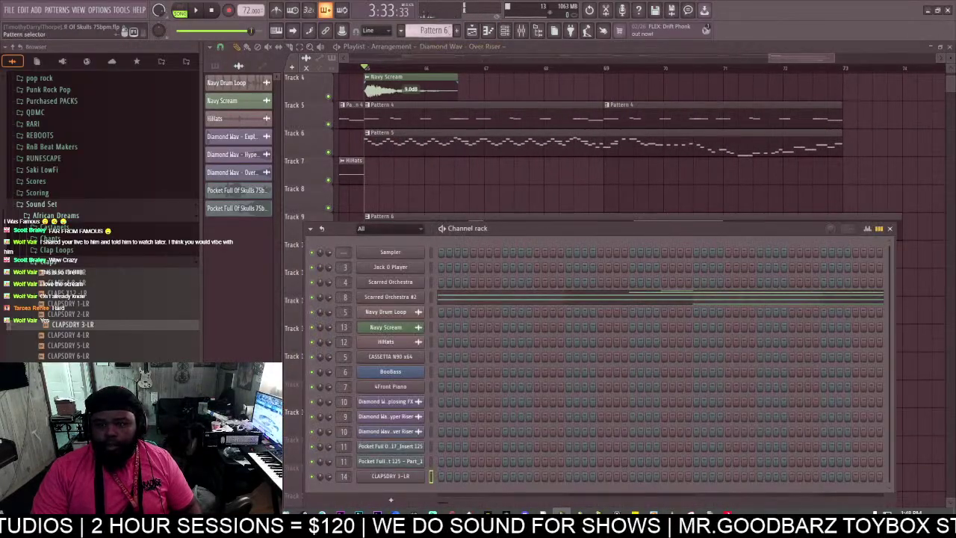
{"action": "key", "text": "F4"}
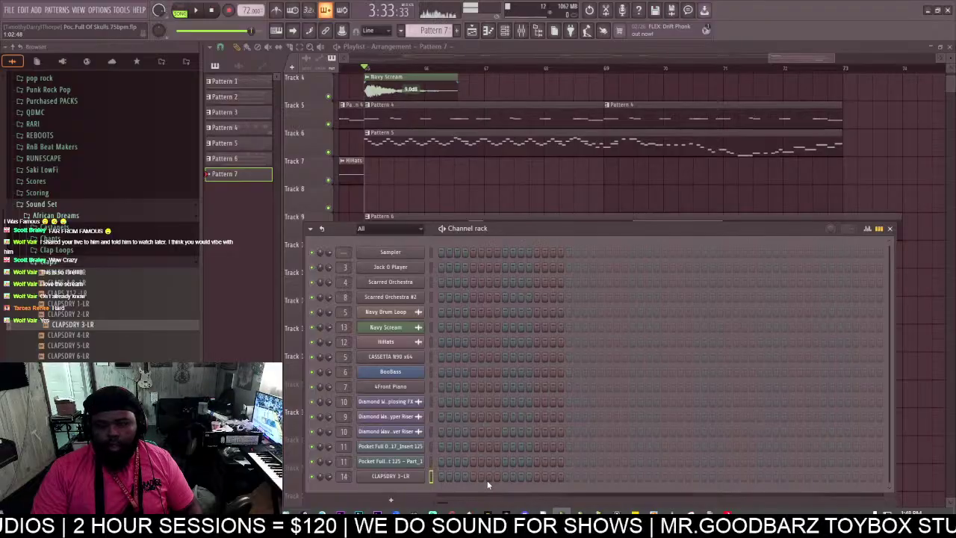
{"action": "left_click", "coordinate": [473, 476]}
{"action": "left_click", "coordinate": [536, 476]}
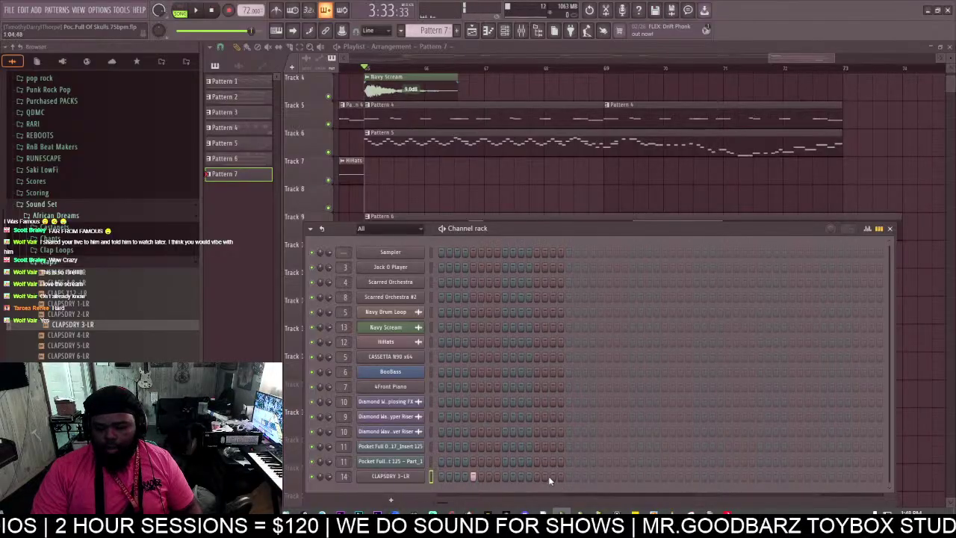
Paint Pattern 7 along Track 10 from bar 65 to 73 and raise the Insert 14 level while the outro plays.
{"action": "left_click", "coordinate": [446, 56]}
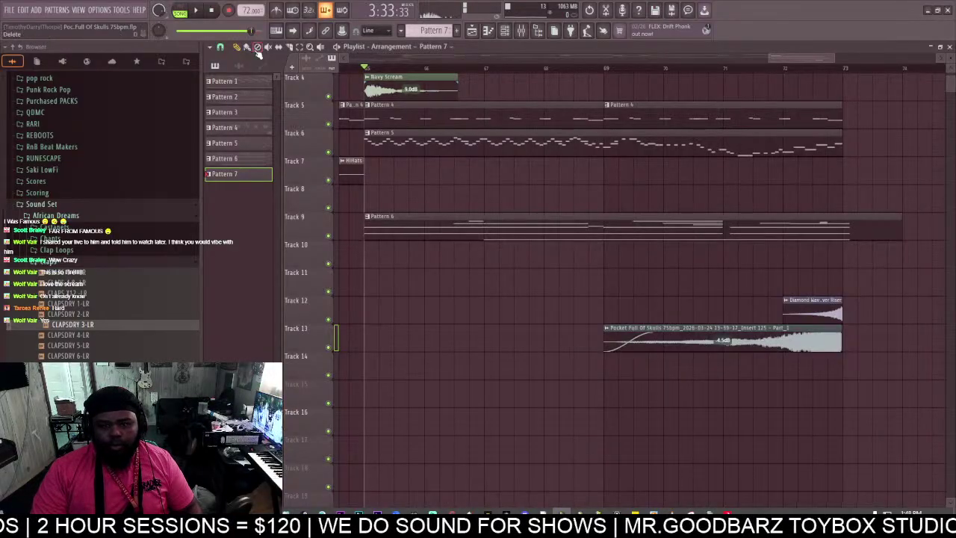
{"action": "mouse_move", "coordinate": [368, 254]}
{"action": "left_mouse_down"}
{"action": "mouse_move", "coordinate": [888, 254]}
{"action": "mouse_move", "coordinate": [860, 256]}
{"action": "left_mouse_up"}
{"action": "key", "text": "space"}
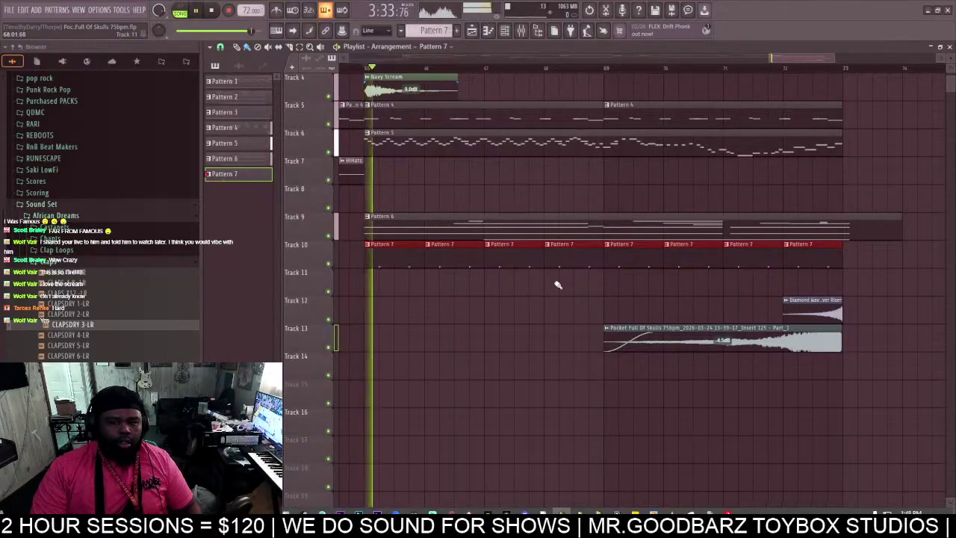
{"action": "left_click", "coordinate": [522, 28]}
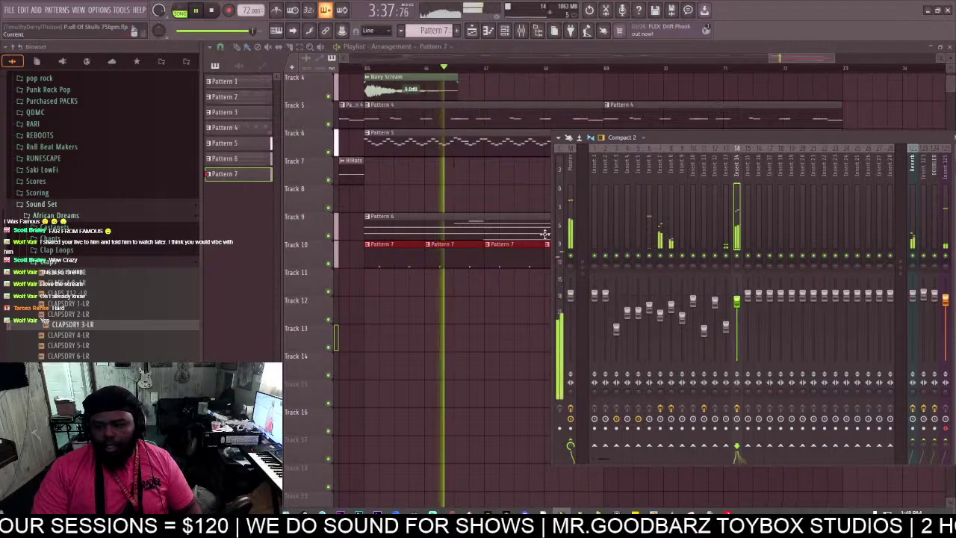
Raise the silence trimming threshold of the CLAPSDRY 3-LR sample, trying different amounts against the outro.
{"action": "left_click", "coordinate": [505, 30]}
{"action": "left_click", "coordinate": [388, 476]}
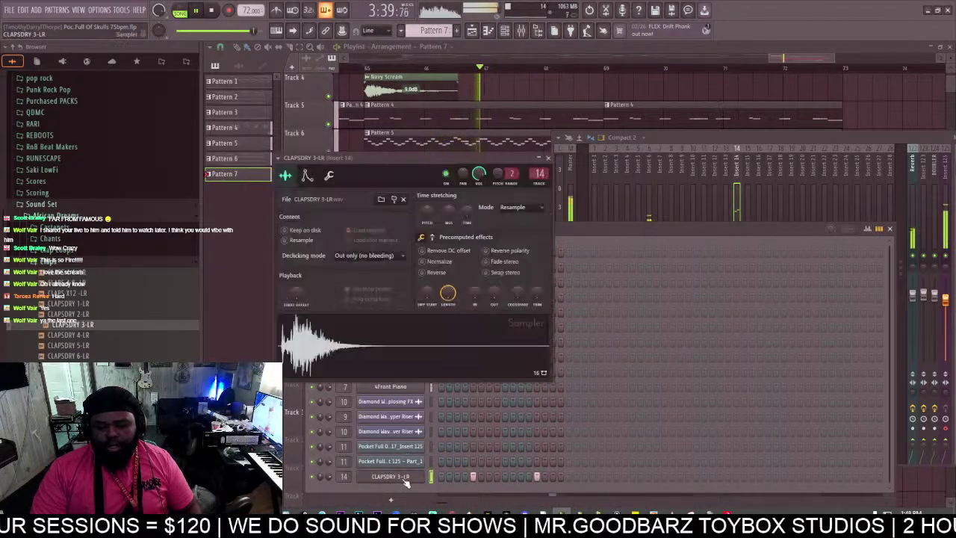
{"action": "left_click_drag", "start_coordinate": [538, 293], "coordinate": [585, 351]}
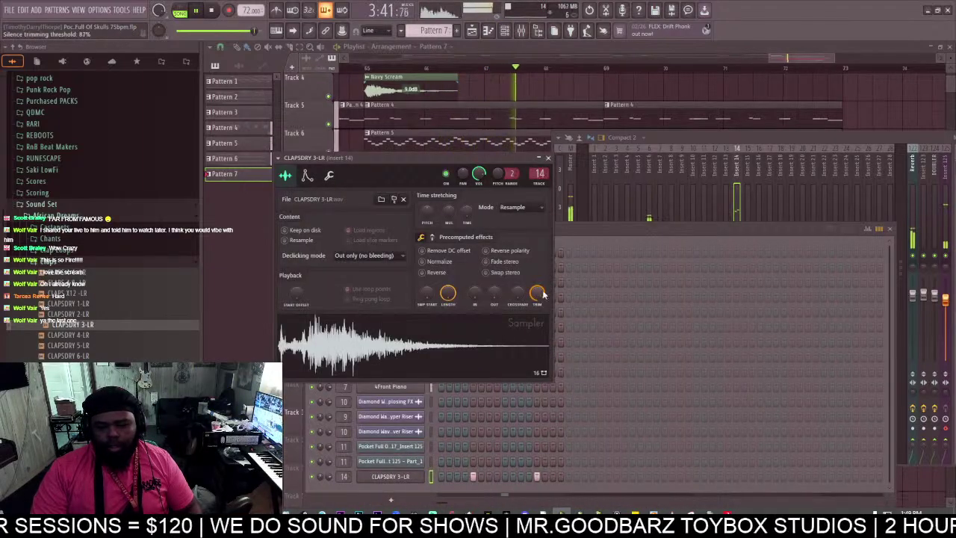
{"action": "key", "text": "space"}
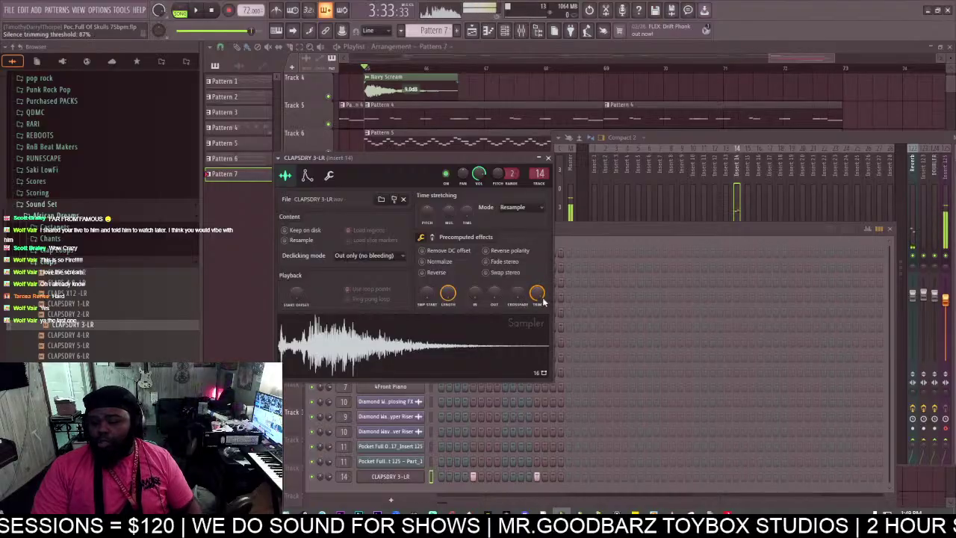
{"action": "left_click_drag", "start_coordinate": [537, 292], "coordinate": [537, 329]}
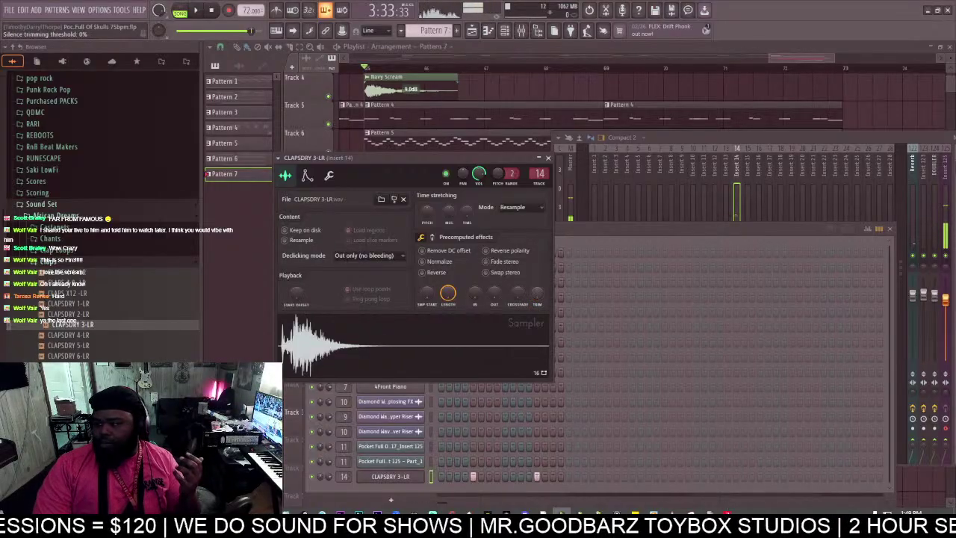
{"action": "mouse_move", "coordinate": [536, 293]}
{"action": "left_mouse_down"}
{"action": "mouse_move", "coordinate": [537, 263]}
{"action": "mouse_move", "coordinate": [535, 297]}
{"action": "left_mouse_up"}
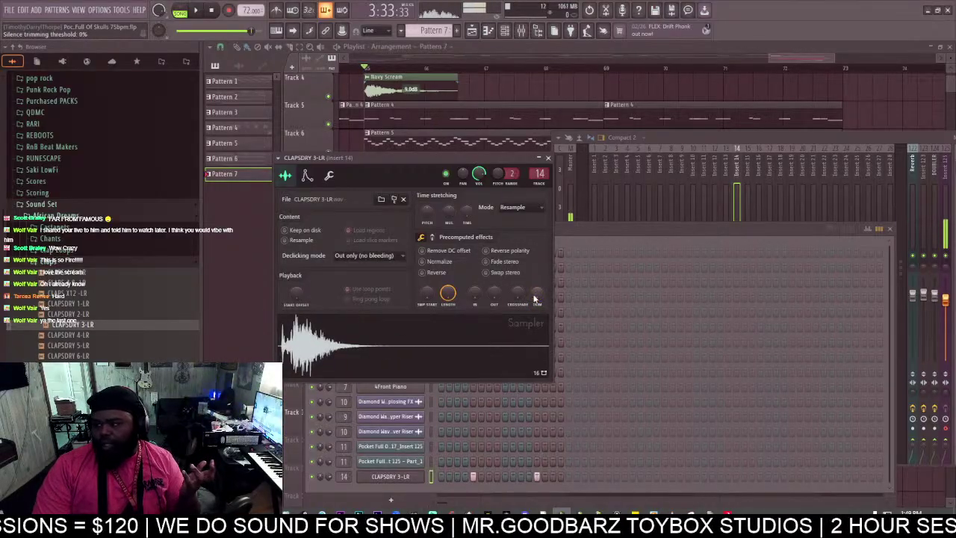
{"action": "left_click_drag", "start_coordinate": [376, 155], "coordinate": [679, 101]}
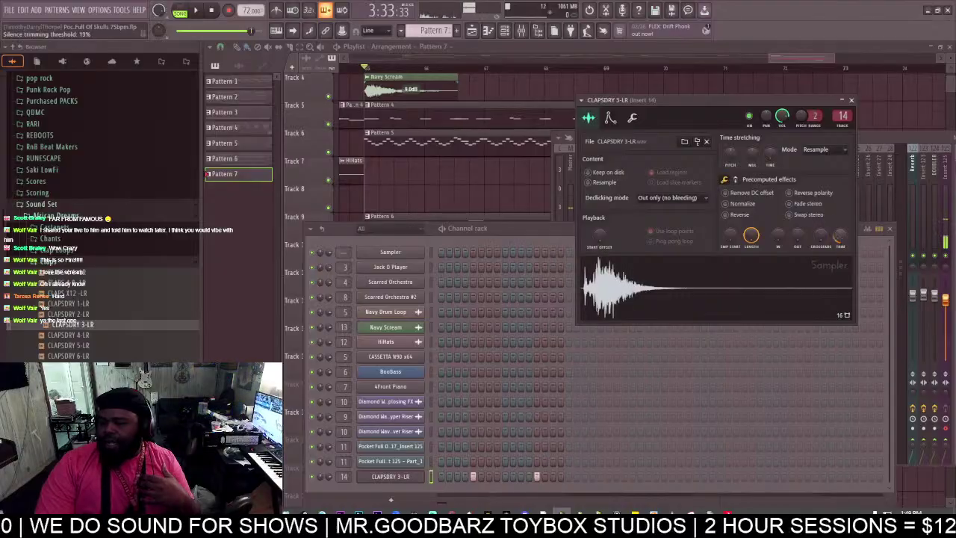
{"action": "left_click_drag", "start_coordinate": [841, 235], "coordinate": [840, 201]}
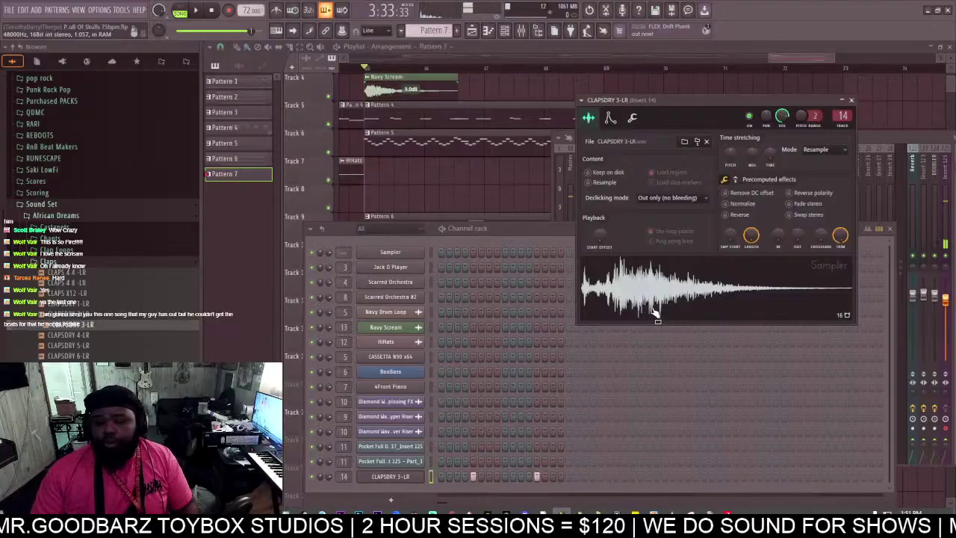
Play the outro and send the claps on Insert 14 to the Reverb track at about 58%.
{"action": "key", "text": "space"}
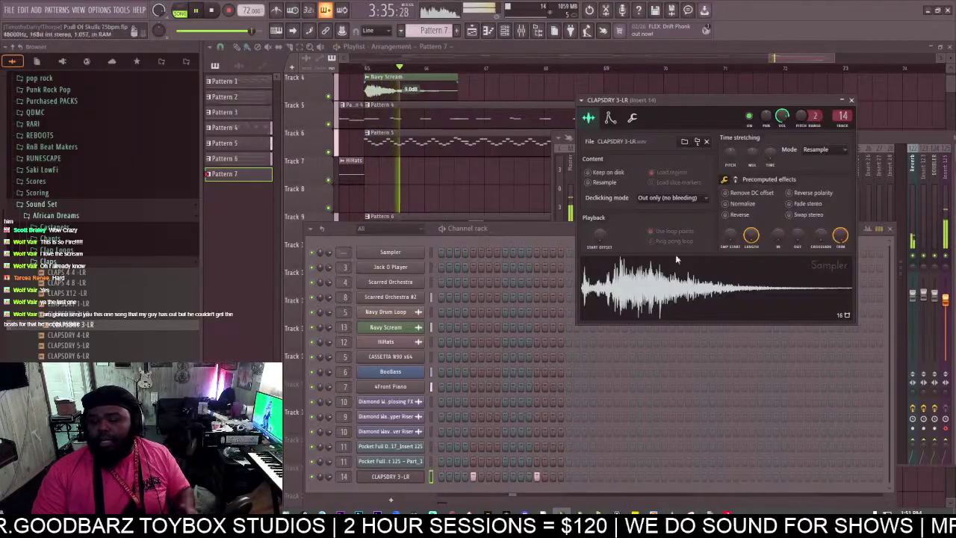
{"action": "key", "text": "F9"}
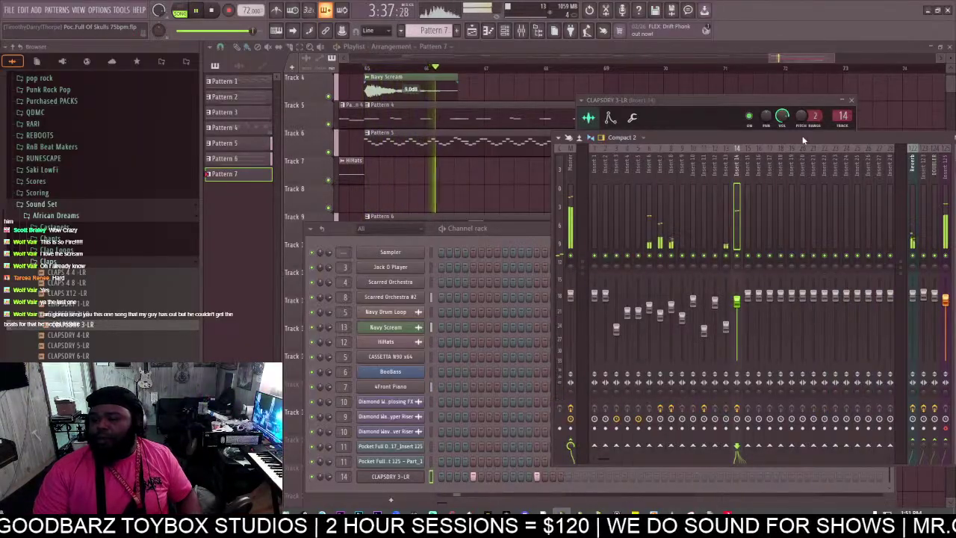
{"action": "left_click_drag", "start_coordinate": [804, 140], "coordinate": [490, 149]}
{"action": "left_click", "coordinate": [597, 213]}
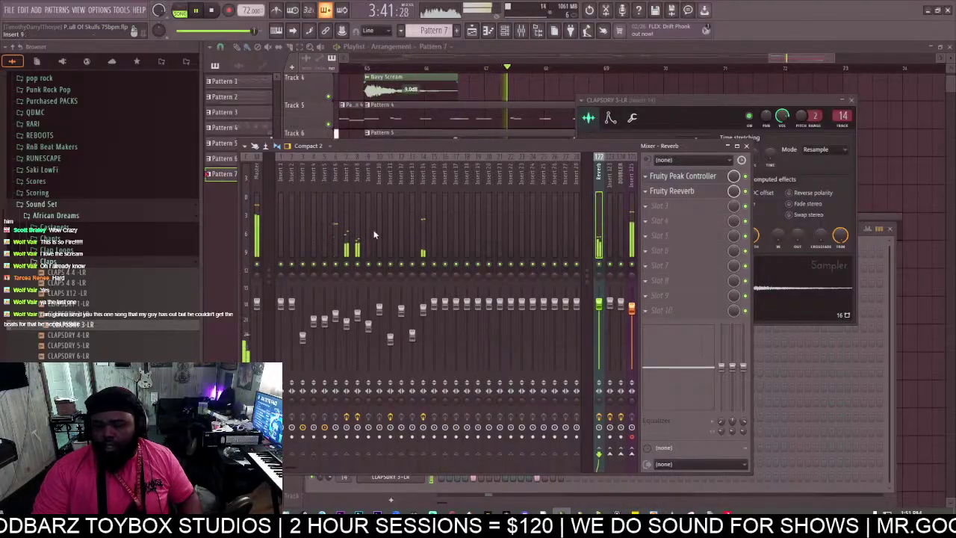
{"action": "left_click", "coordinate": [423, 183]}
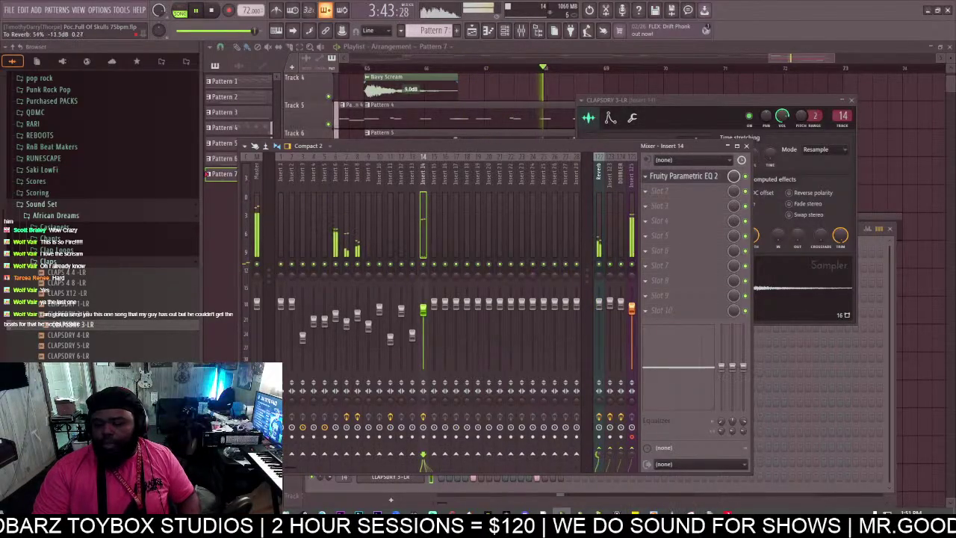
{"action": "left_click_drag", "start_coordinate": [598, 454], "coordinate": [598, 427]}
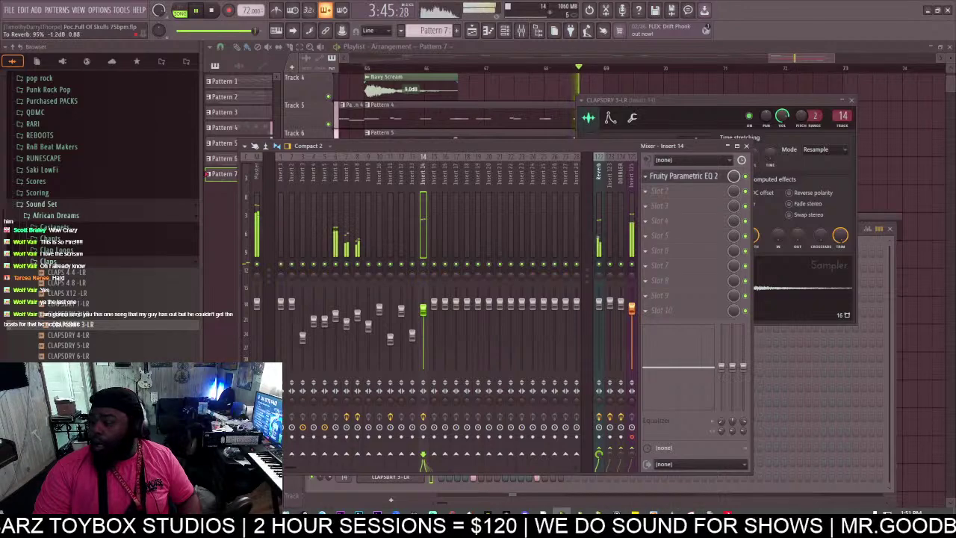
{"action": "left_click_drag", "start_coordinate": [598, 428], "coordinate": [597, 459]}
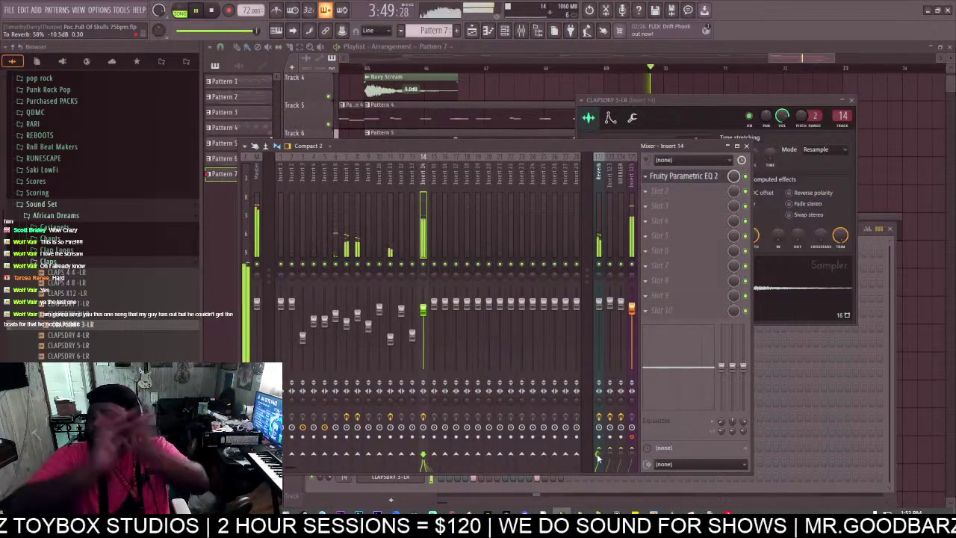
{"action": "scroll", "coordinate": [598, 458], "scroll_direction": "up", "scroll_amount": 3}
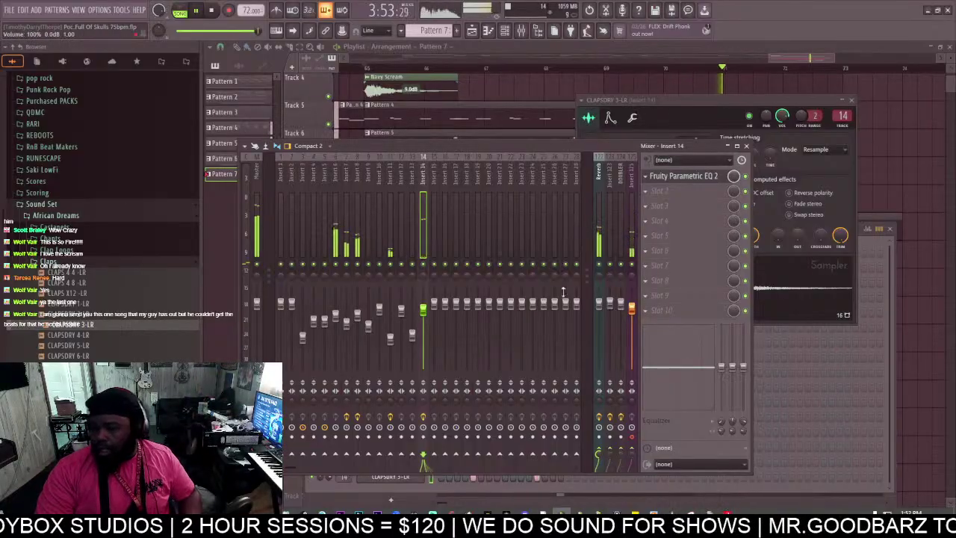
Review the song from the start and delete the short Track 9 clip before bar 9 and the Track 6 Pattern 5 clip at bar 9.
{"action": "left_click", "coordinate": [460, 63]}
{"action": "scroll", "coordinate": [463, 66], "scroll_direction": "down", "scroll_amount": 5}
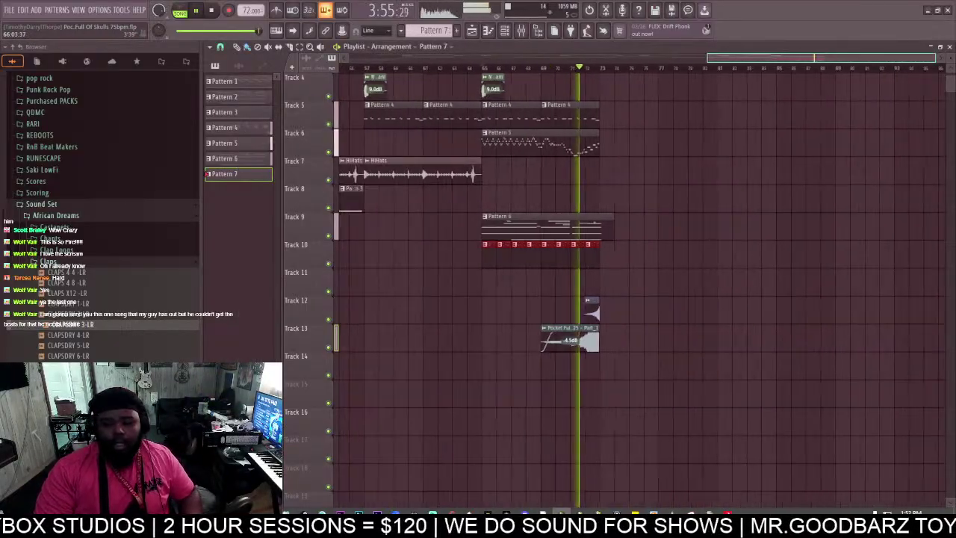
{"action": "scroll", "coordinate": [598, 67], "scroll_direction": "up", "scroll_amount": 5}
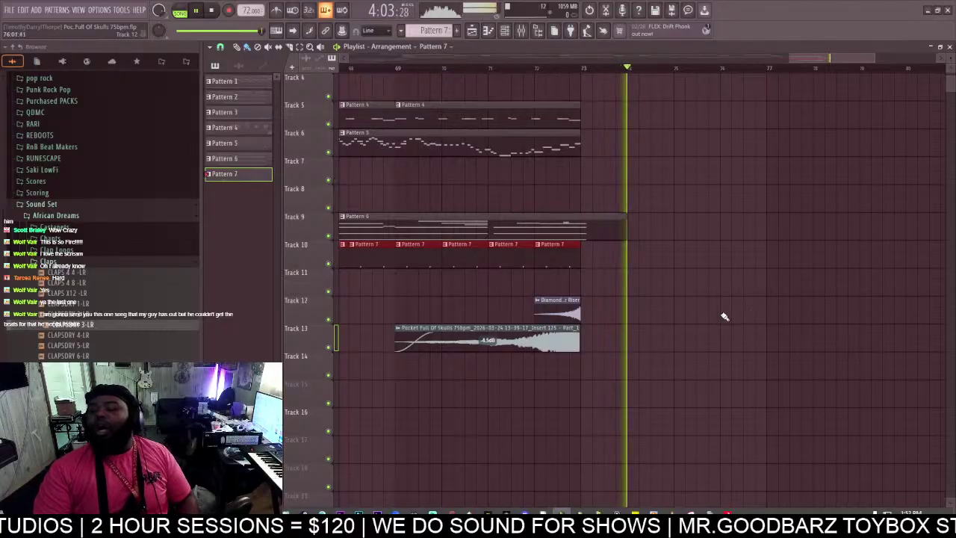
{"action": "scroll", "coordinate": [717, 321], "scroll_direction": "up", "scroll_amount": 3}
{"action": "left_click_drag", "start_coordinate": [498, 59], "coordinate": [389, 59]}
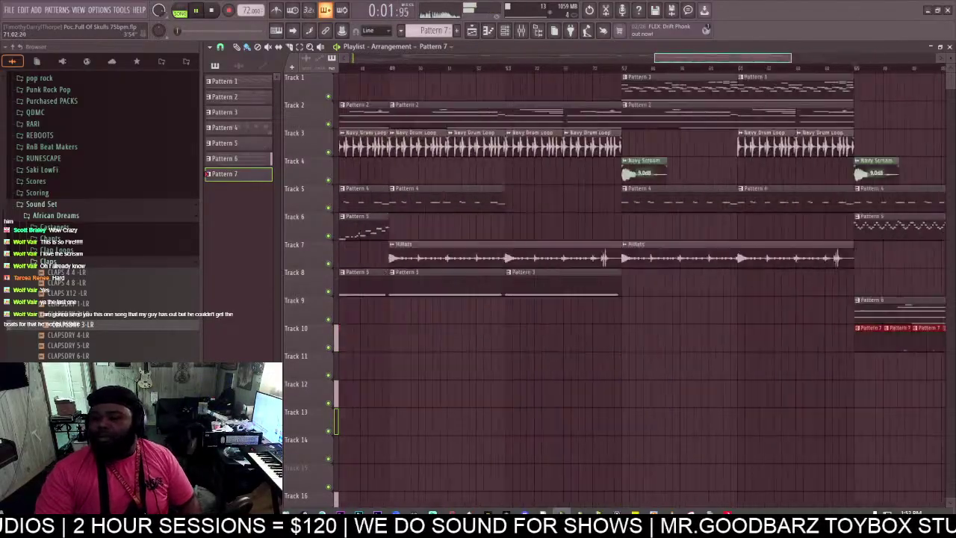
{"action": "left_click_drag", "start_coordinate": [722, 59], "coordinate": [501, 64]}
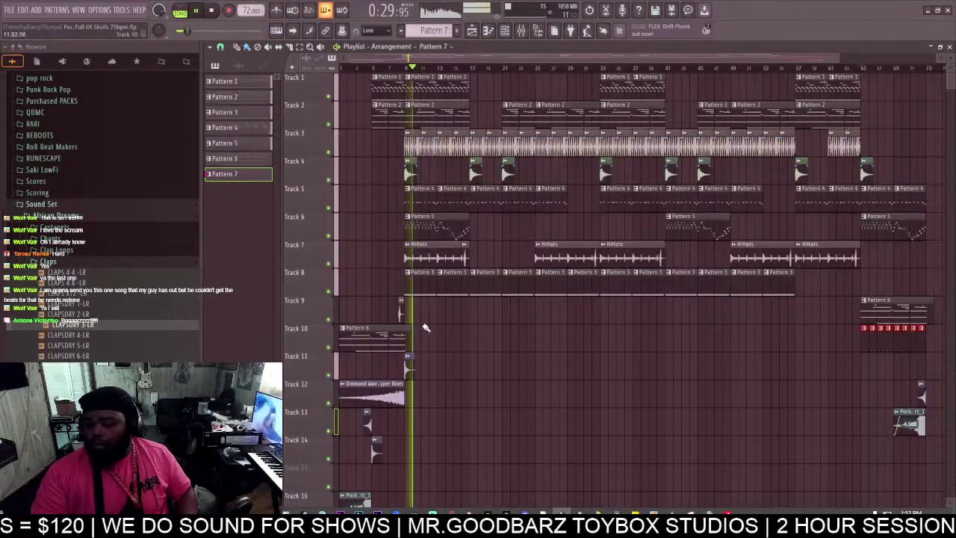
{"action": "right_click", "coordinate": [401, 313]}
{"action": "right_click", "coordinate": [415, 231]}
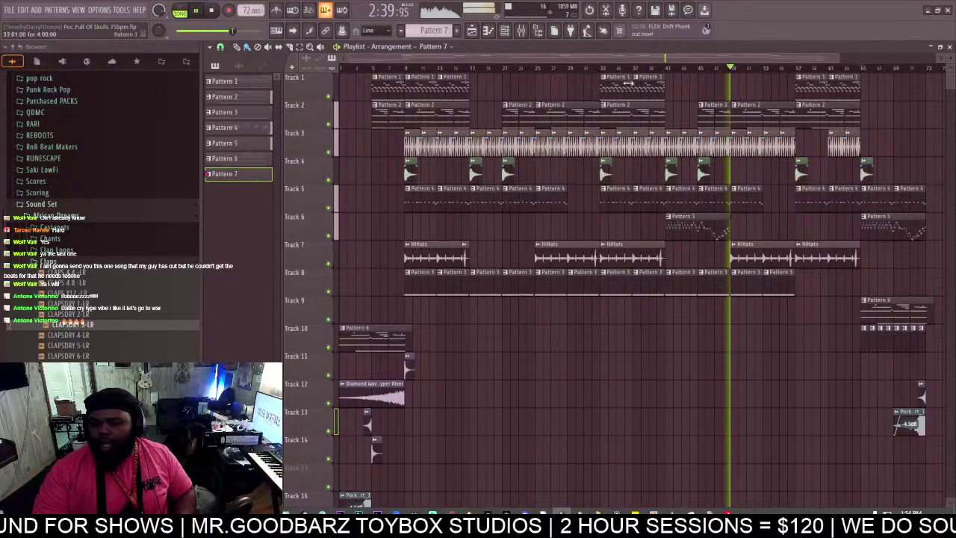
Open the HiHats clip's mixer track, Insert 12, from the clip at bar 57 and lower its level.
{"action": "left_click_drag", "start_coordinate": [609, 58], "coordinate": [832, 59]}
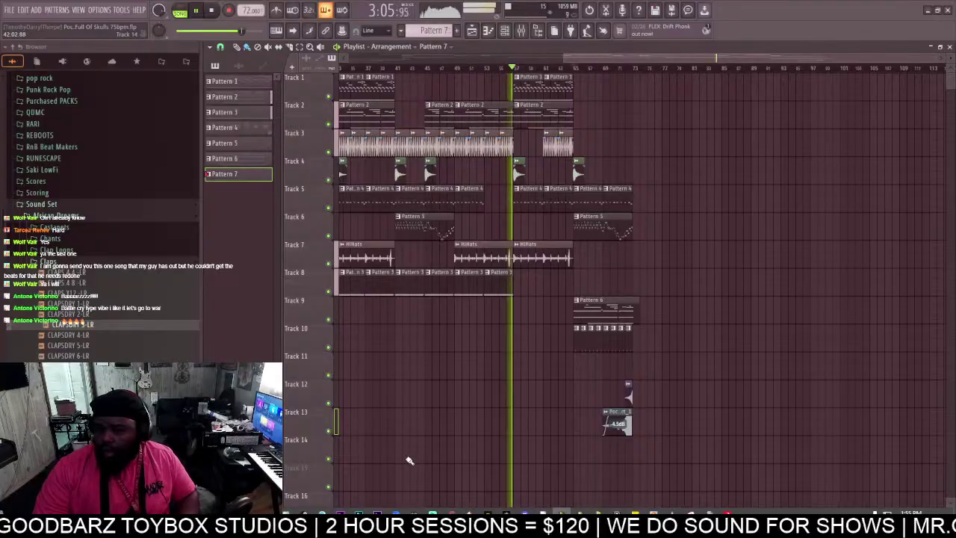
{"action": "double_click", "coordinate": [530, 250]}
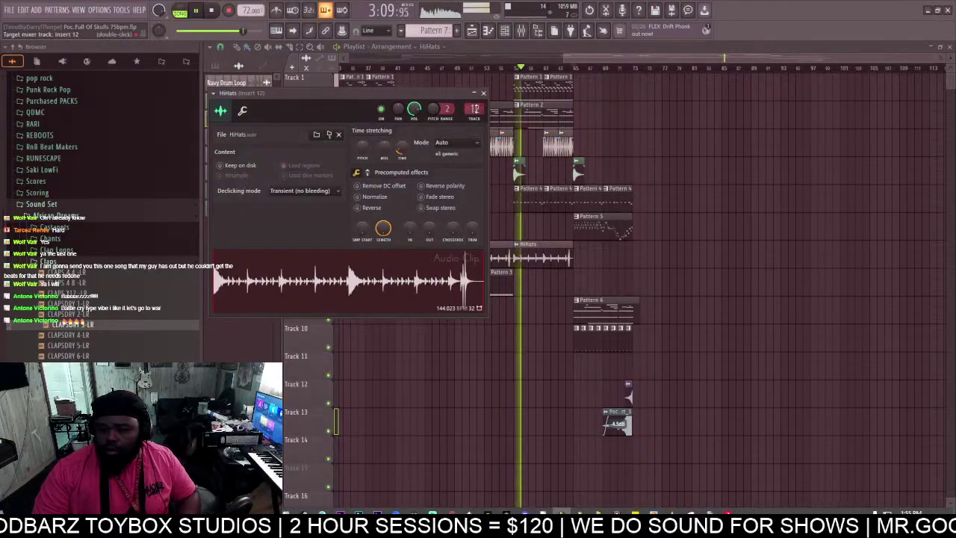
{"action": "double_click", "coordinate": [475, 110]}
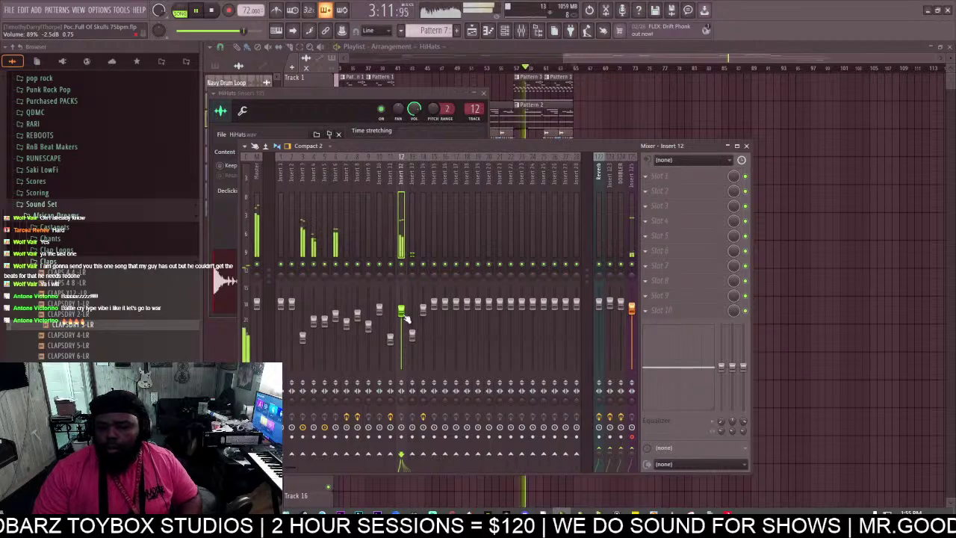
{"action": "left_click_drag", "start_coordinate": [401, 310], "coordinate": [401, 320]}
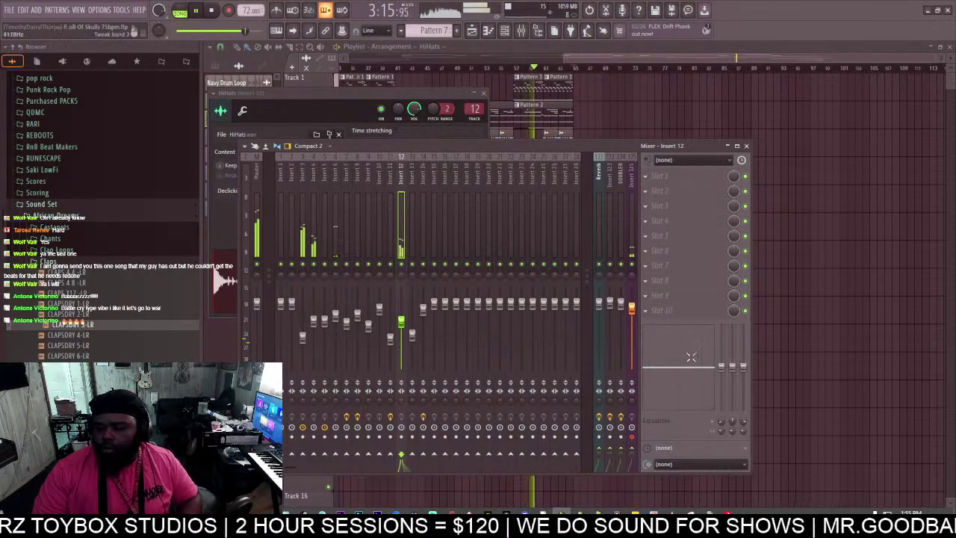
Disarm recording on mixer Insert 125 and stop the song playback.
{"action": "left_click", "coordinate": [632, 438]}
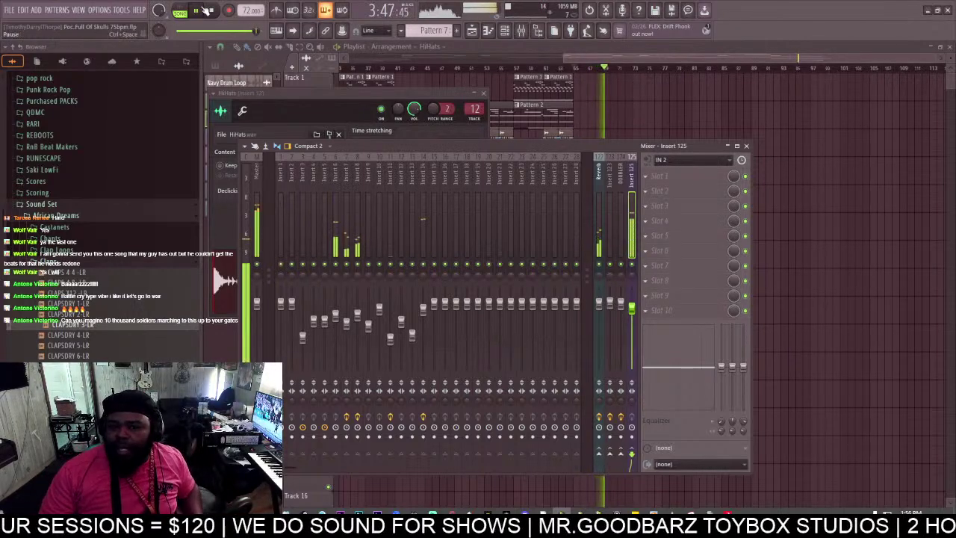
{"action": "left_click", "coordinate": [212, 12]}
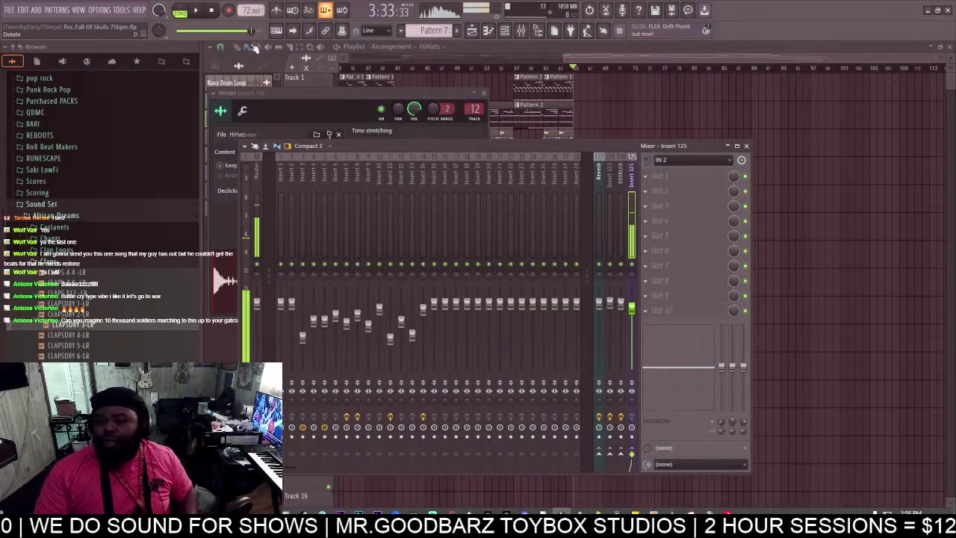
Start exporting the finished Pocket Full Of Skulls song as an audio file.
{"action": "left_click_drag", "start_coordinate": [561, 58], "coordinate": [349, 57]}
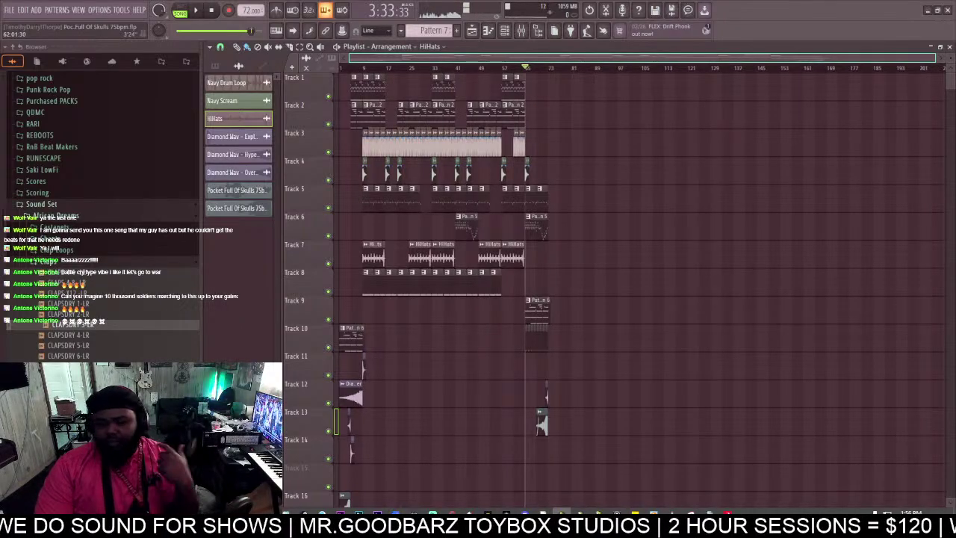
{"action": "left_click", "coordinate": [10, 10]}
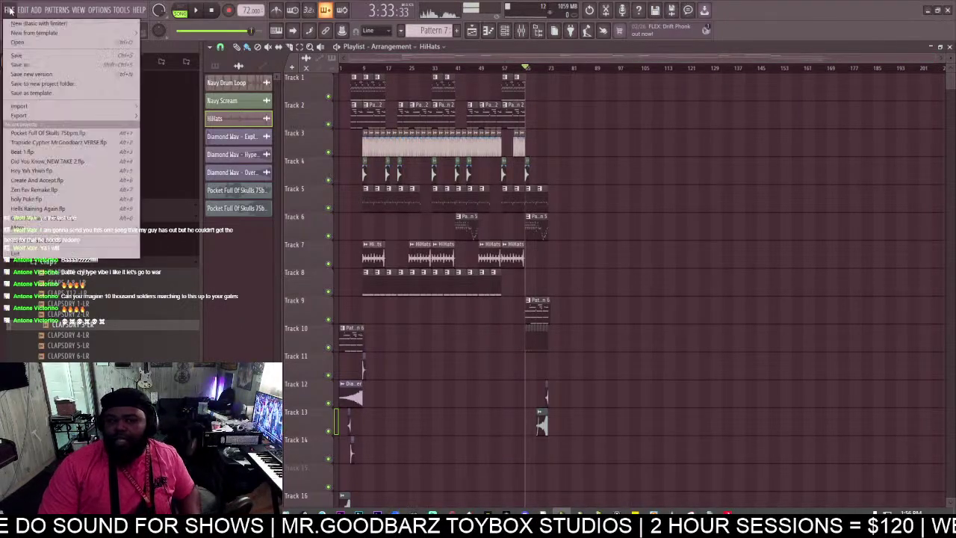
{"action": "mouse_move", "coordinate": [31, 118]}
{"action": "left_click", "coordinate": [187, 134]}
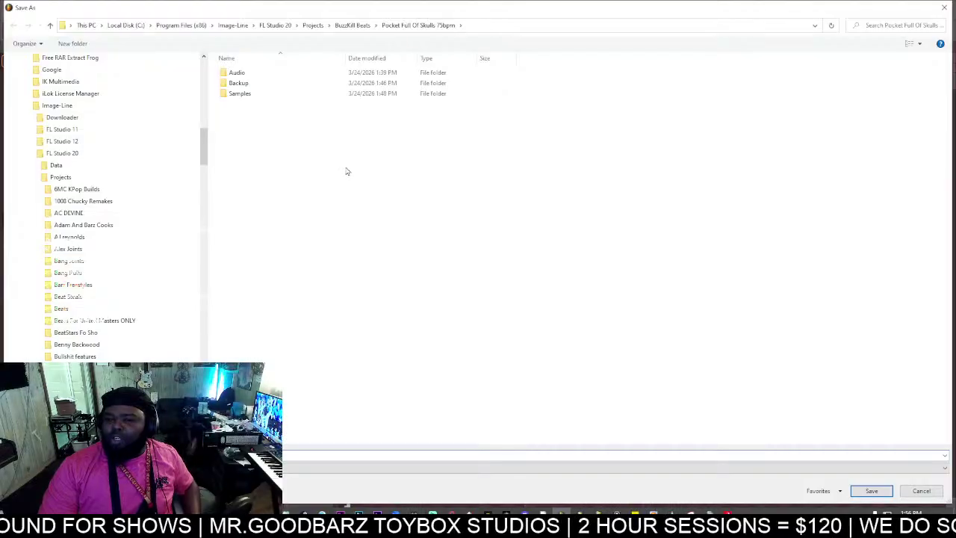
{"action": "scroll", "coordinate": [67, 112], "scroll_direction": "up", "scroll_amount": 10}
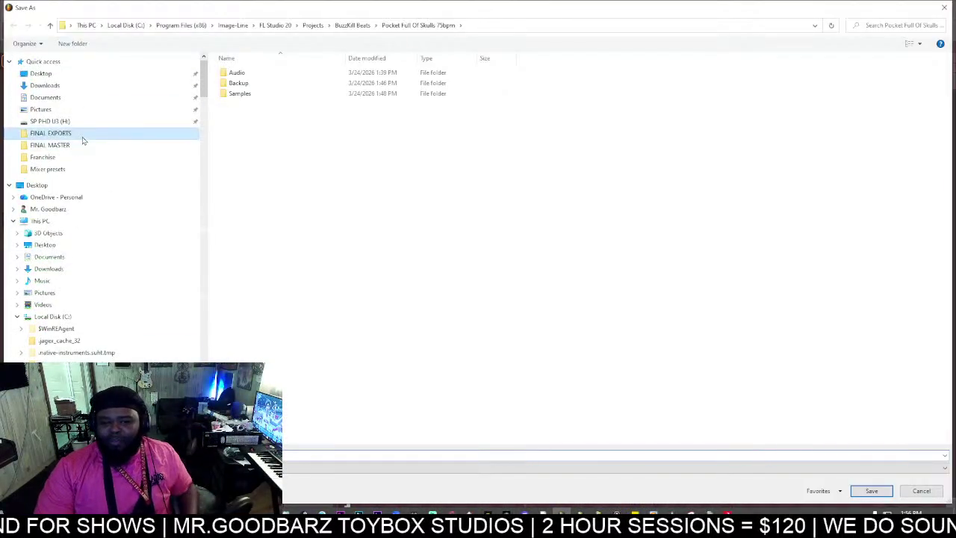
{"action": "left_click", "coordinate": [51, 132]}
{"action": "scroll", "coordinate": [81, 138], "scroll_direction": "down", "scroll_amount": 5}
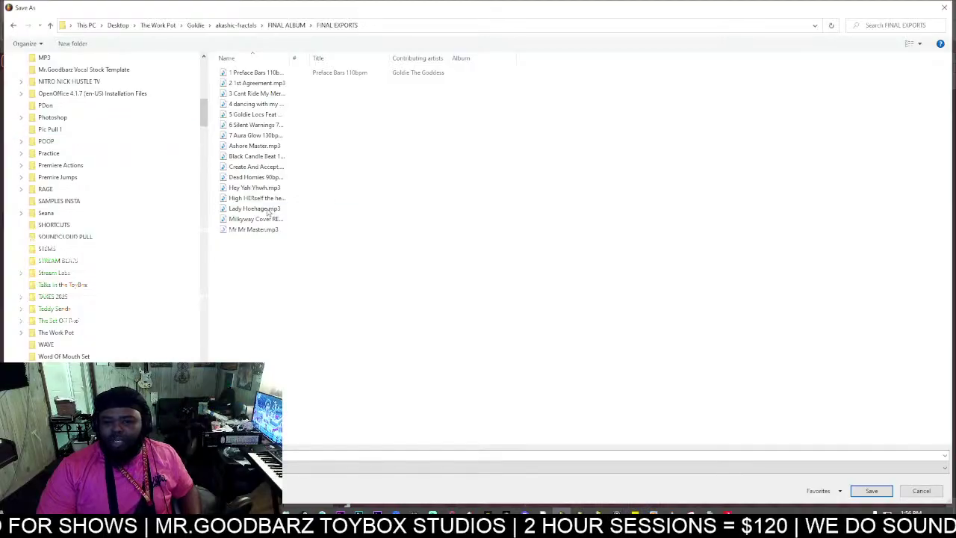
{"action": "scroll", "coordinate": [124, 138], "scroll_direction": "up", "scroll_amount": 10}
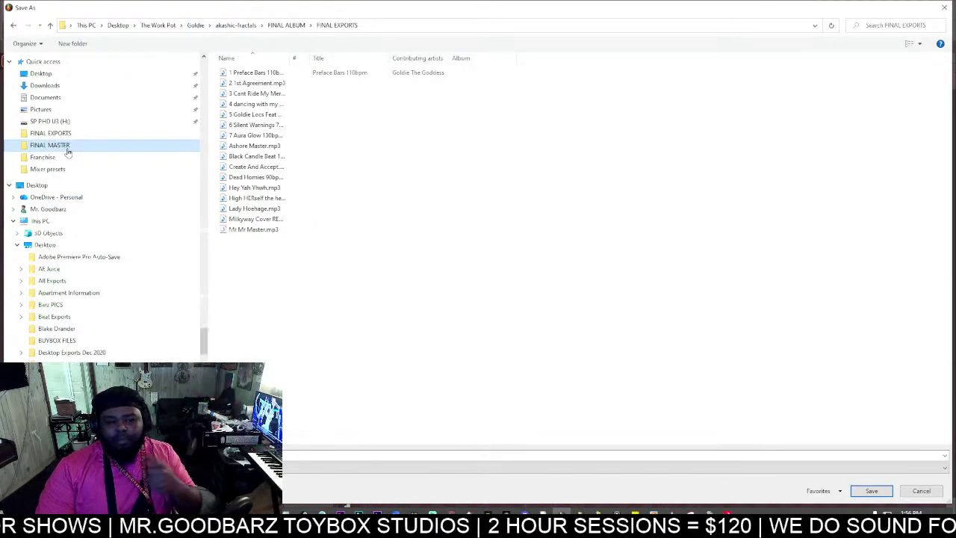
{"action": "left_click", "coordinate": [67, 149]}
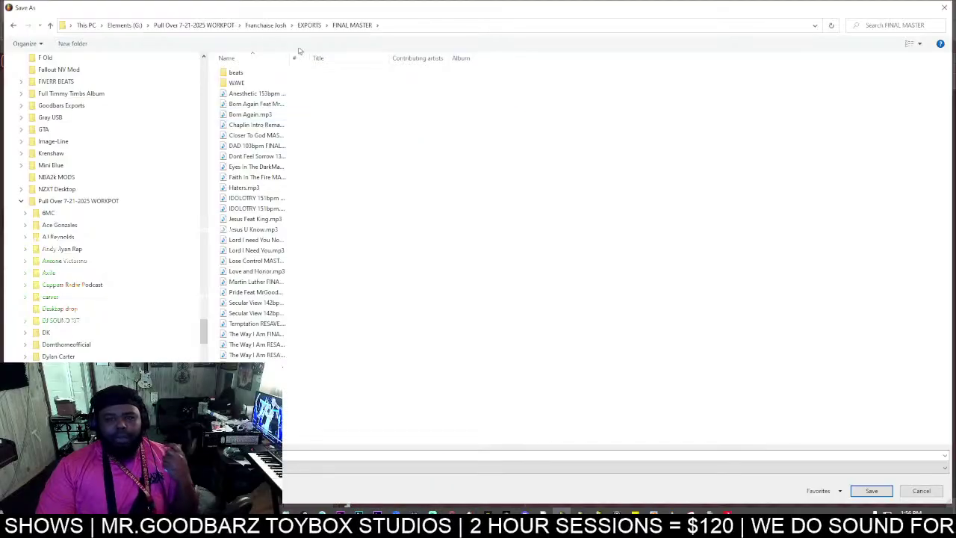
Choose the desktop folder The Work Pot > Buzz Kill Beat Pack > 2026 PACK > Exports as the export destination.
{"action": "scroll", "coordinate": [109, 117], "scroll_direction": "up", "scroll_amount": 15}
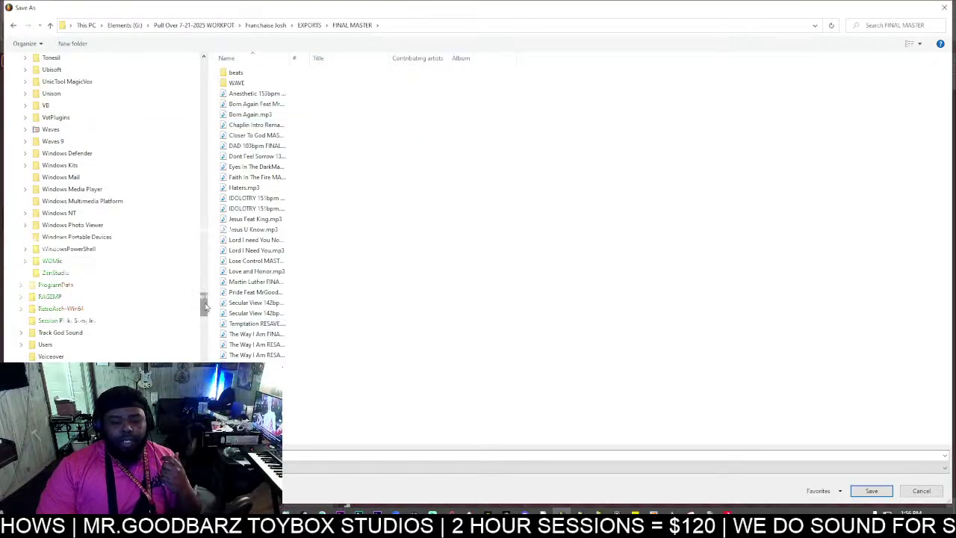
{"action": "left_click_drag", "start_coordinate": [207, 305], "coordinate": [204, 72]}
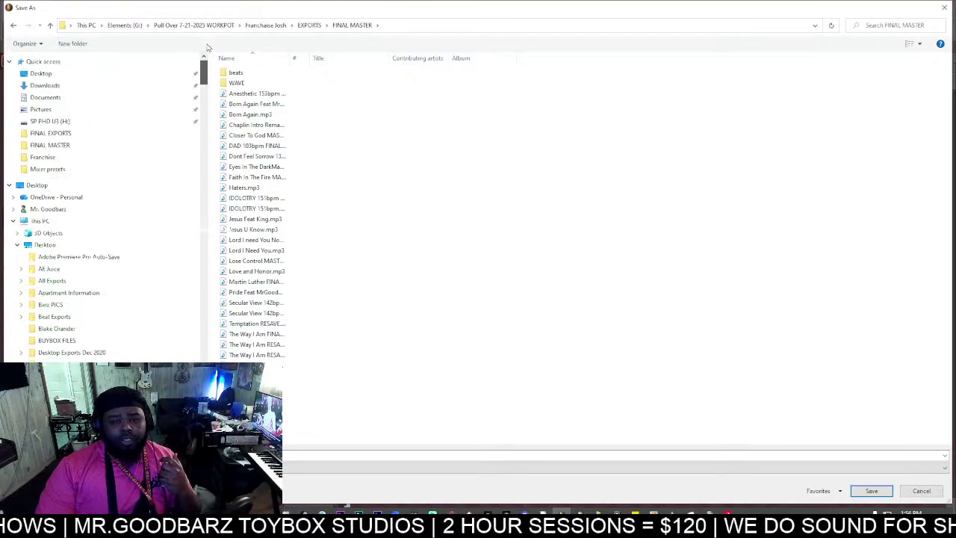
{"action": "left_click", "coordinate": [105, 72]}
{"action": "scroll", "coordinate": [328, 351], "scroll_direction": "down", "scroll_amount": 5}
{"action": "left_click", "coordinate": [310, 382]}
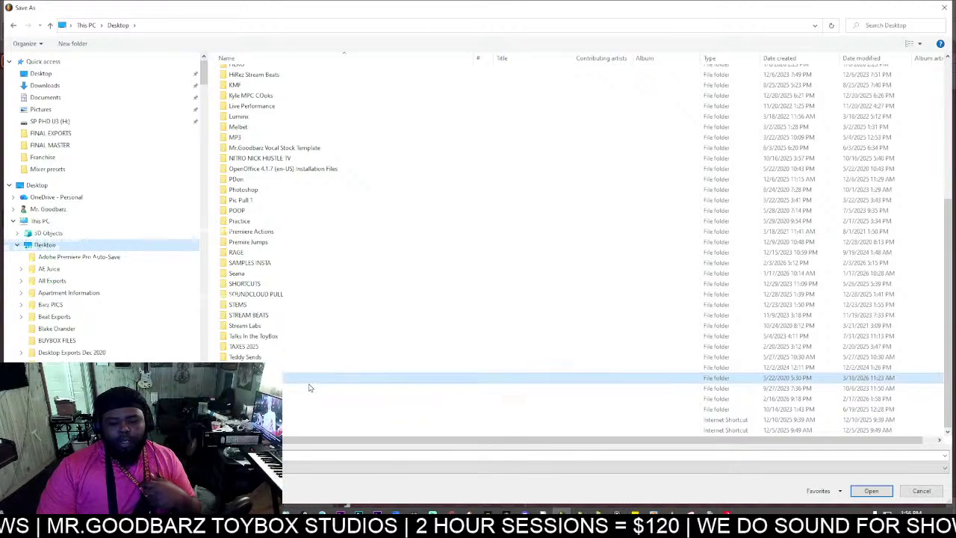
{"action": "double_click", "coordinate": [309, 385]}
{"action": "scroll", "coordinate": [351, 338], "scroll_direction": "down", "scroll_amount": 3}
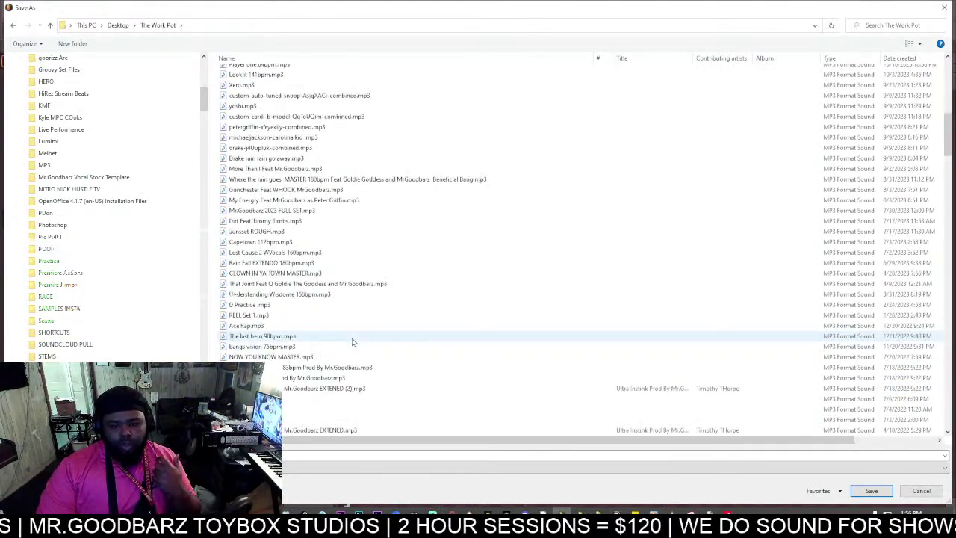
{"action": "scroll", "coordinate": [353, 342], "scroll_direction": "down", "scroll_amount": 10}
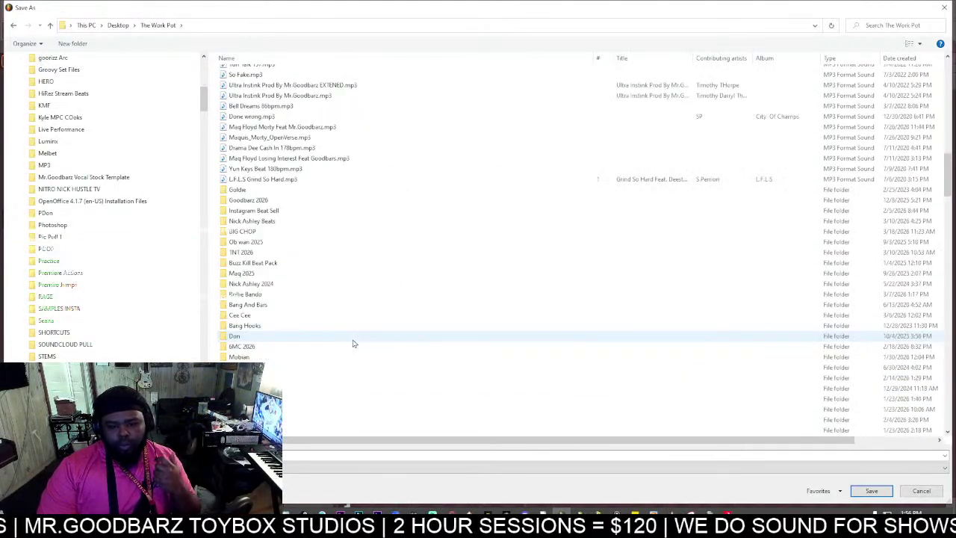
{"action": "double_click", "coordinate": [292, 262]}
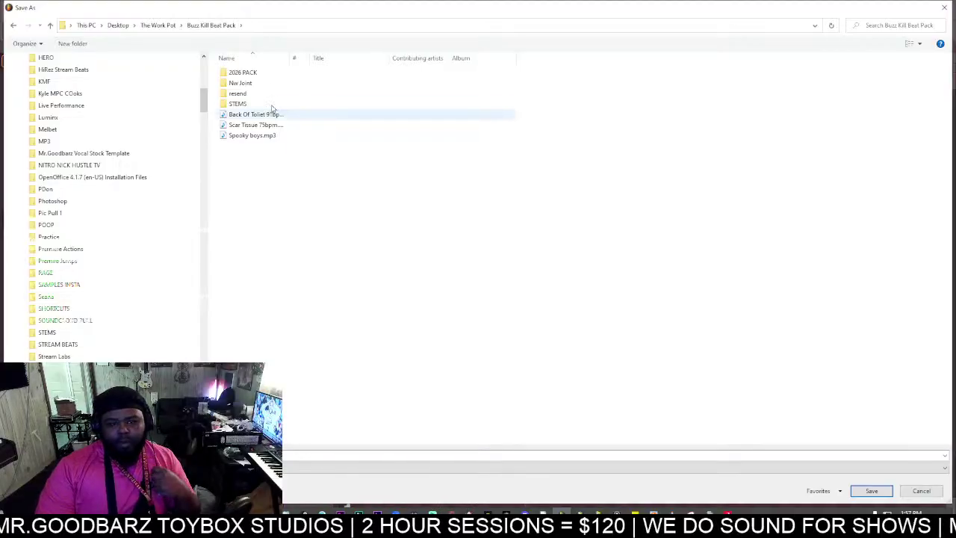
{"action": "left_click", "coordinate": [268, 72]}
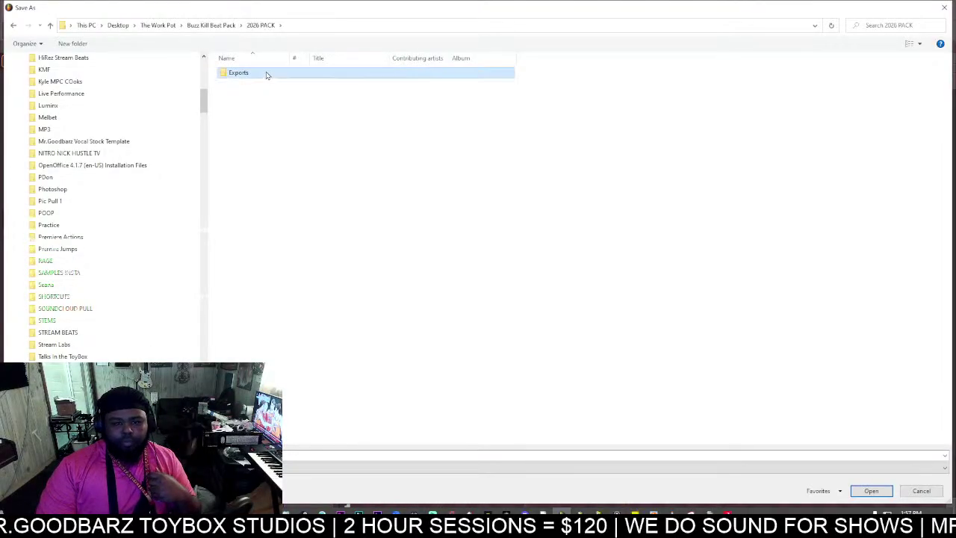
{"action": "double_click", "coordinate": [266, 75]}
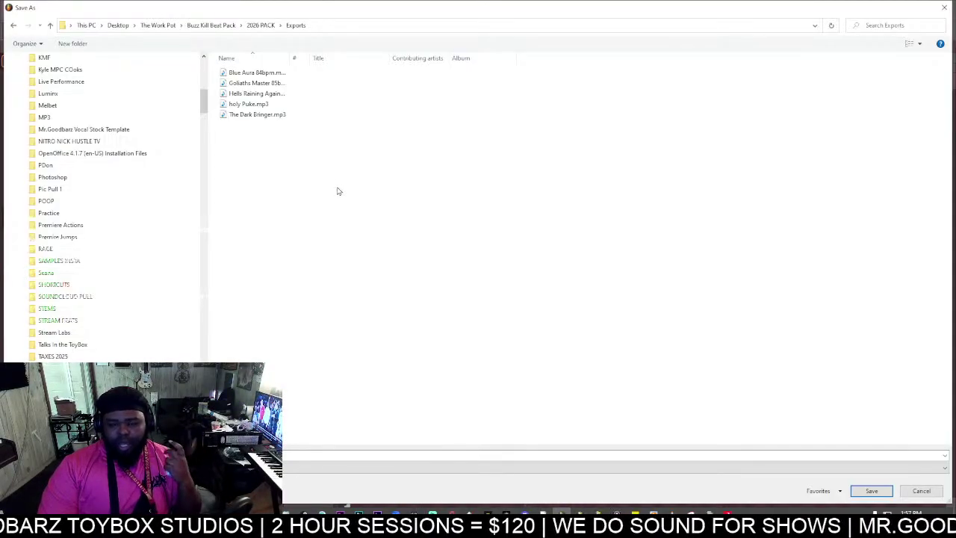
Save the export there and render the full song in both WAV and MP3 format.
{"action": "left_click_drag", "start_coordinate": [295, 63], "coordinate": [345, 60]}
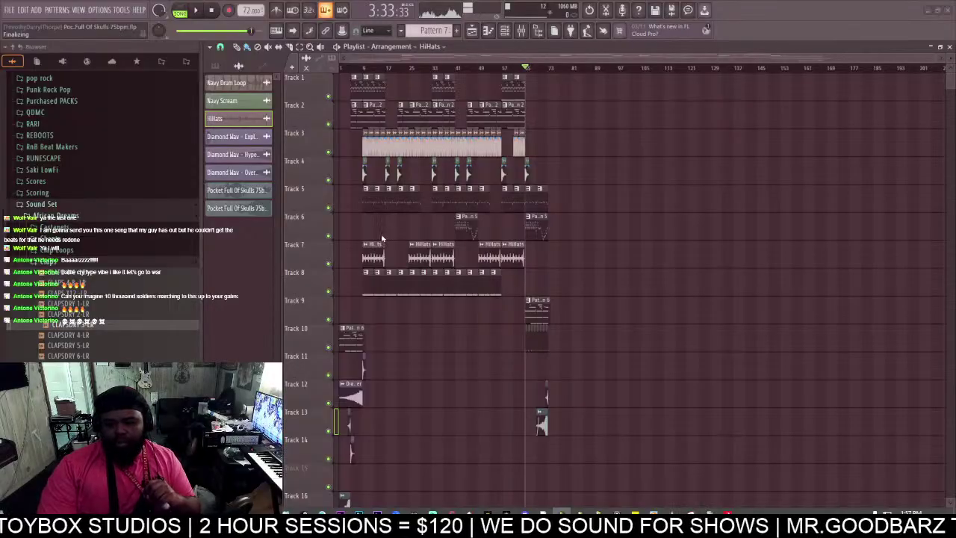
{"action": "left_click", "coordinate": [380, 168]}
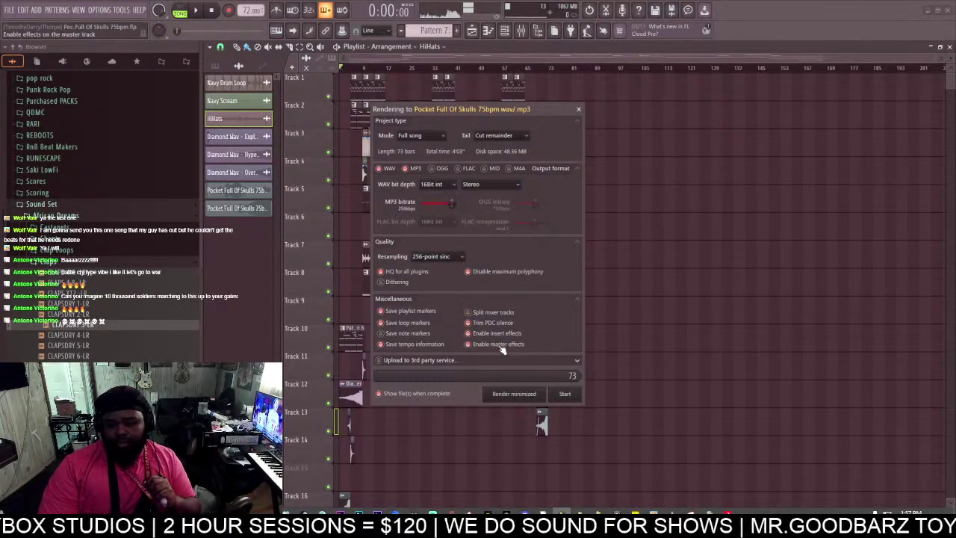
{"action": "left_click", "coordinate": [565, 394]}
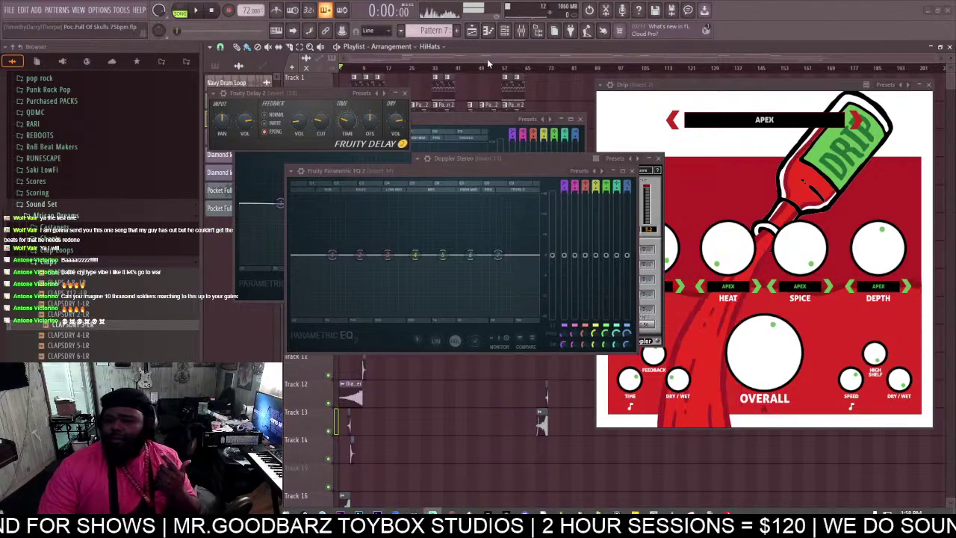
Save the Pocket Full Of Skulls project.
{"action": "scroll", "coordinate": [464, 66], "scroll_direction": "up", "scroll_amount": 3}
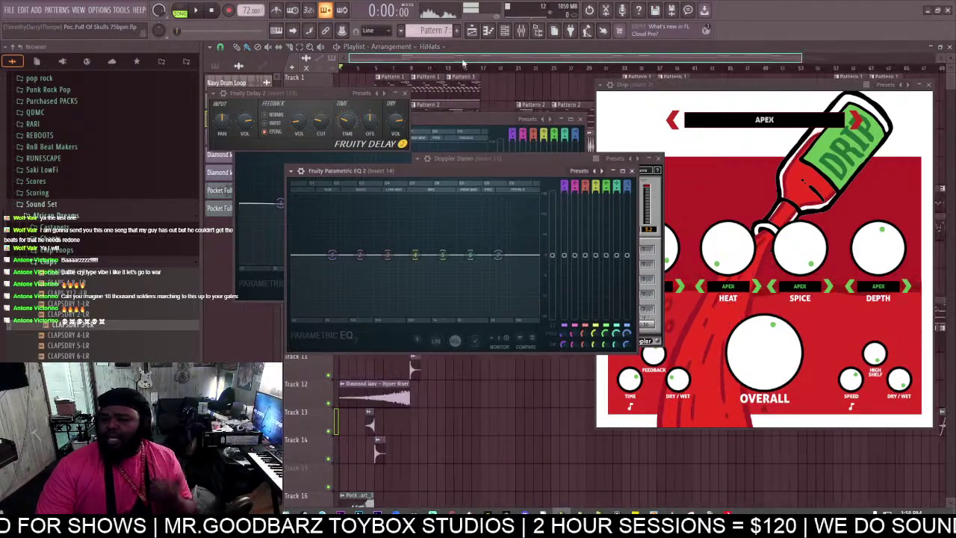
{"action": "left_click", "coordinate": [6, 9]}
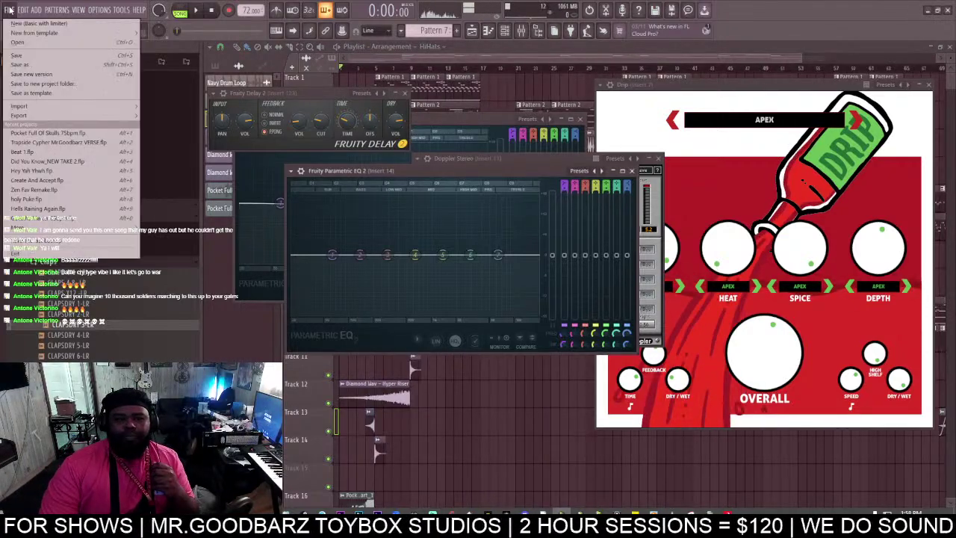
{"action": "left_click", "coordinate": [34, 56]}
Open the project Rotten Pottery 78bpm.flp from its folder in BuzzKill Beats.
{"action": "left_click", "coordinate": [8, 11]}
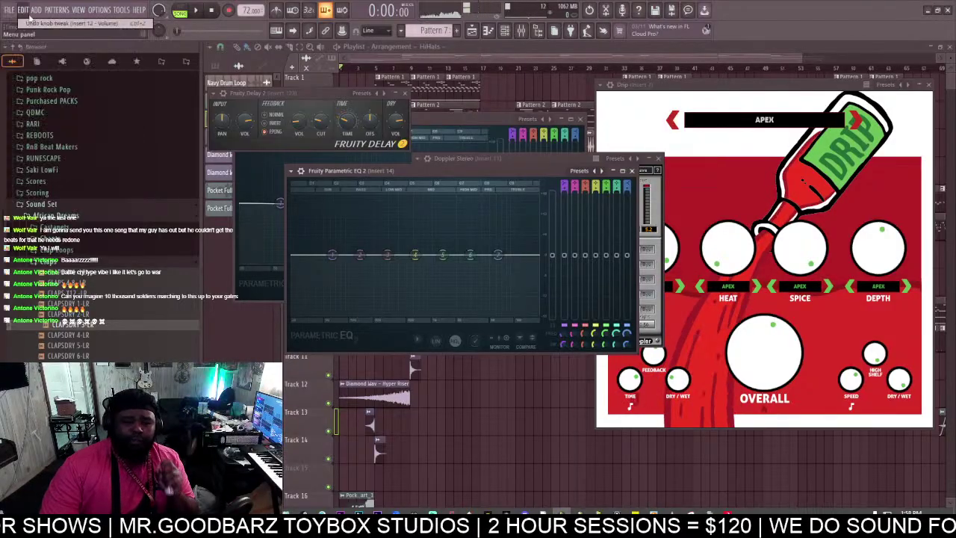
{"action": "mouse_move", "coordinate": [22, 33]}
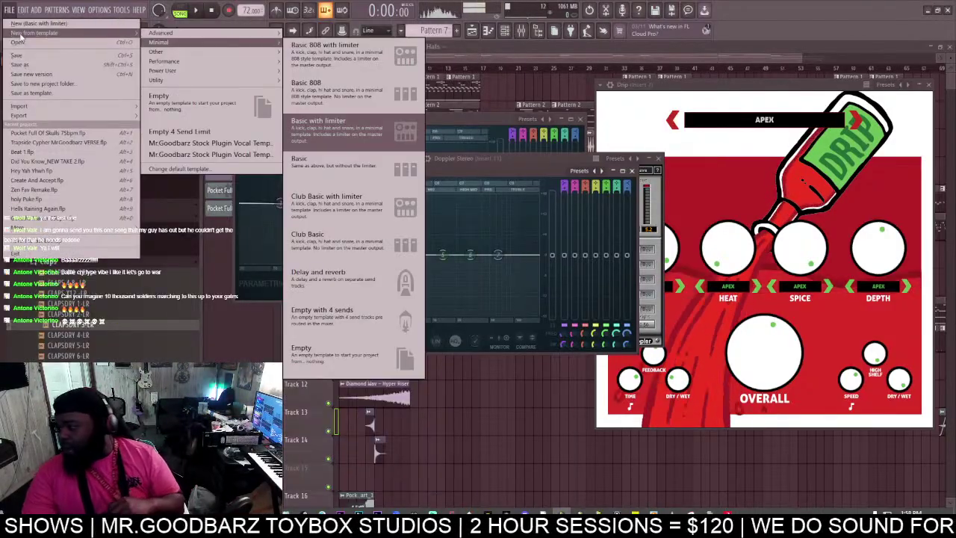
{"action": "left_click", "coordinate": [60, 4]}
{"action": "left_click", "coordinate": [9, 9]}
{"action": "left_click", "coordinate": [30, 43]}
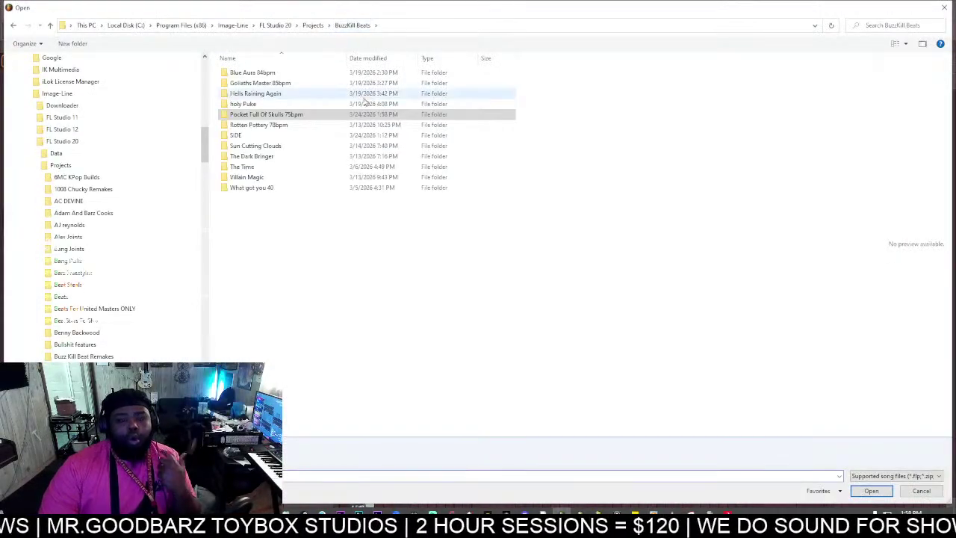
{"action": "left_click", "coordinate": [336, 127]}
{"action": "double_click", "coordinate": [337, 130]}
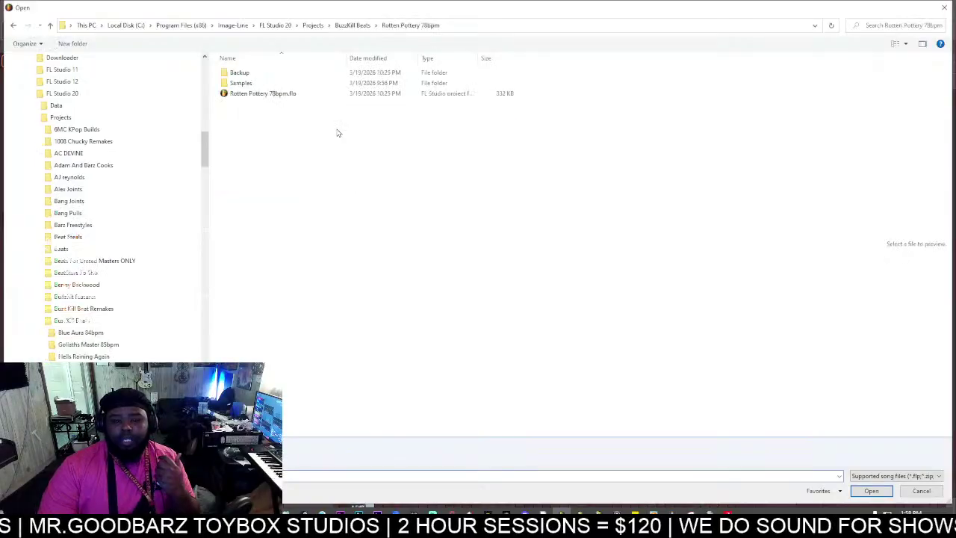
{"action": "double_click", "coordinate": [290, 95]}
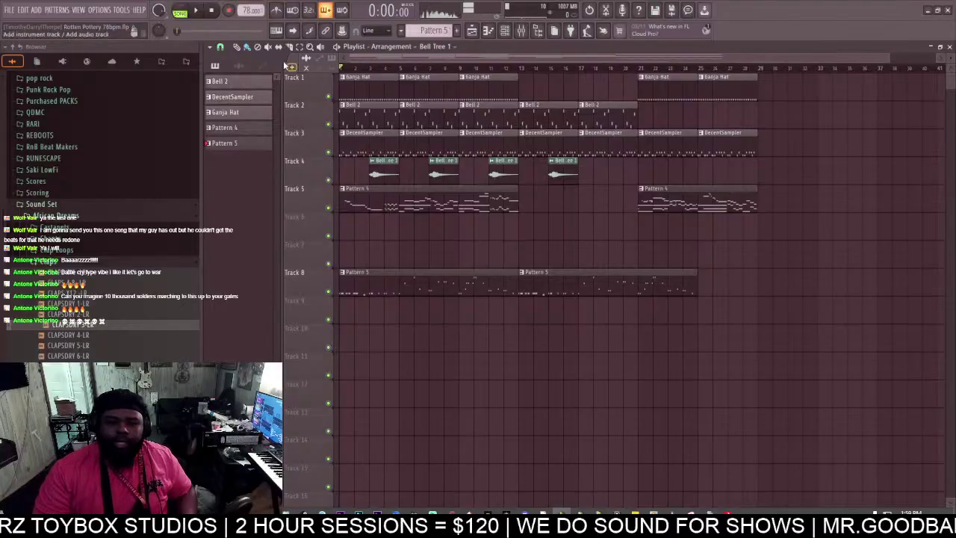
Play the song from the start and look over its instruments in the channel rack.
{"action": "left_click", "coordinate": [196, 11]}
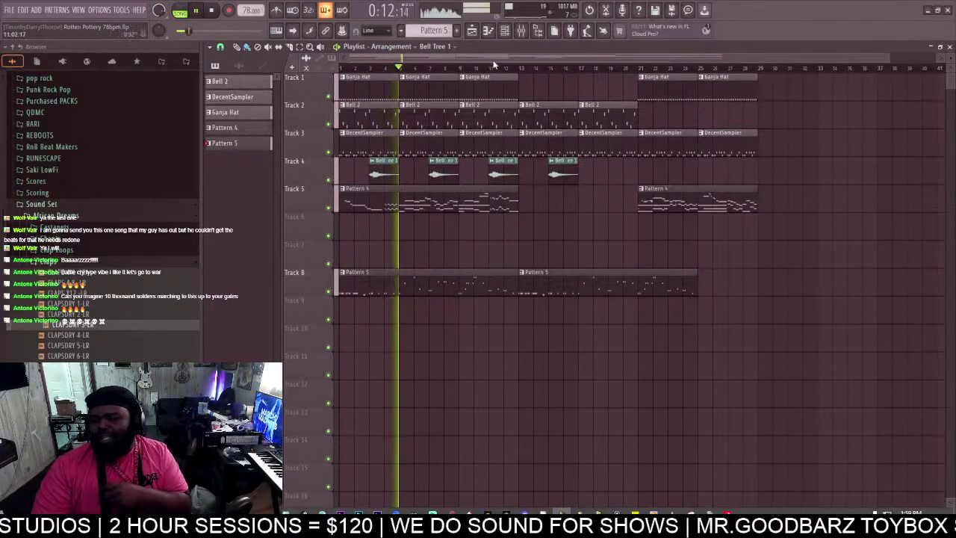
{"action": "left_click", "coordinate": [505, 30]}
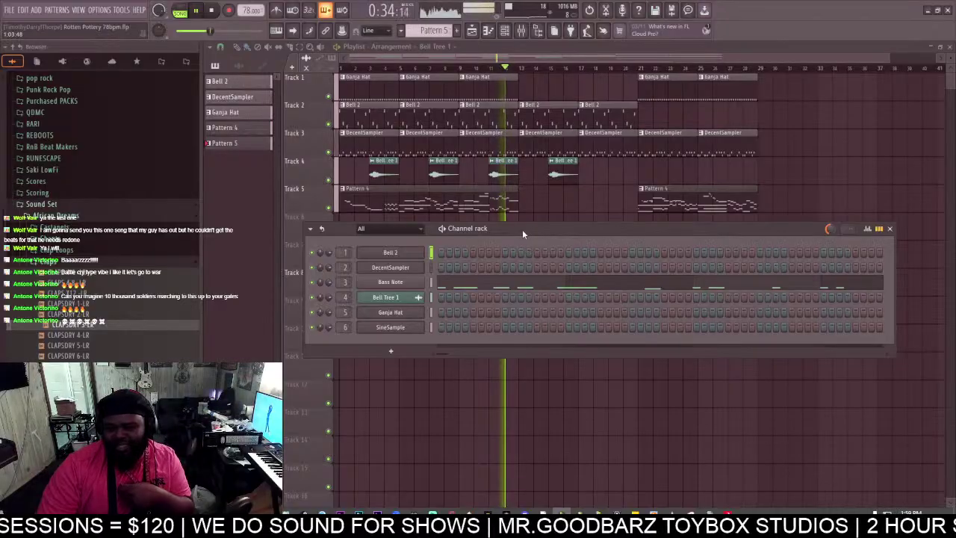
{"action": "right_click", "coordinate": [512, 15]}
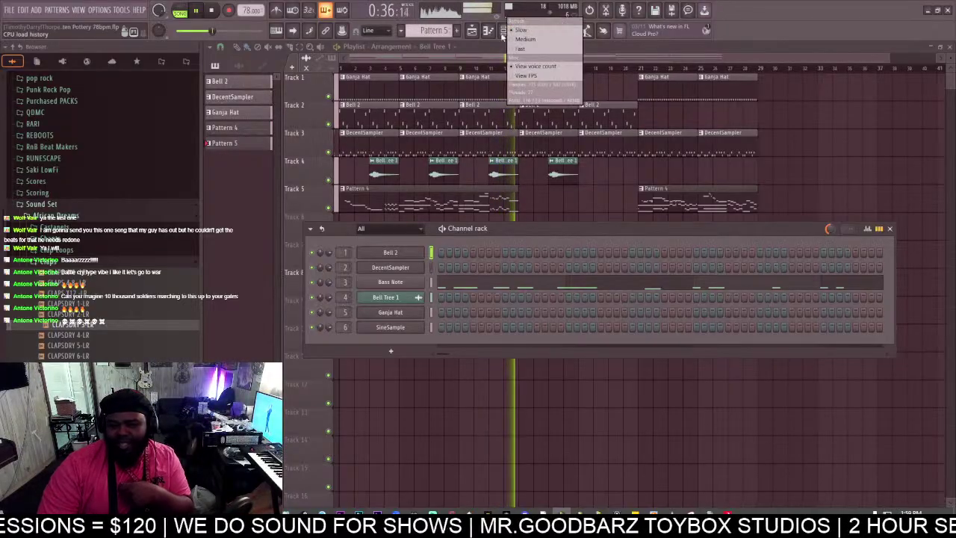
{"action": "left_click", "coordinate": [479, 58]}
Select all clips in the playlist and move them eight bars later, so the arrangement starts at bar 9.
{"action": "left_click_drag", "start_coordinate": [479, 58], "coordinate": [462, 60]}
{"action": "scroll", "coordinate": [427, 59], "scroll_direction": "down", "scroll_amount": 2}
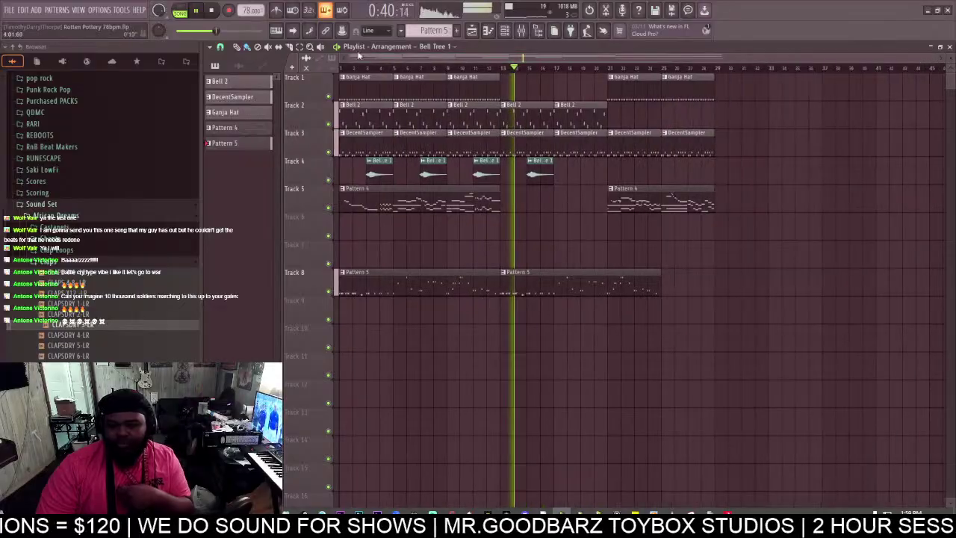
{"action": "left_click", "coordinate": [299, 48]}
{"action": "left_click_drag", "start_coordinate": [794, 338], "coordinate": [336, 73]}
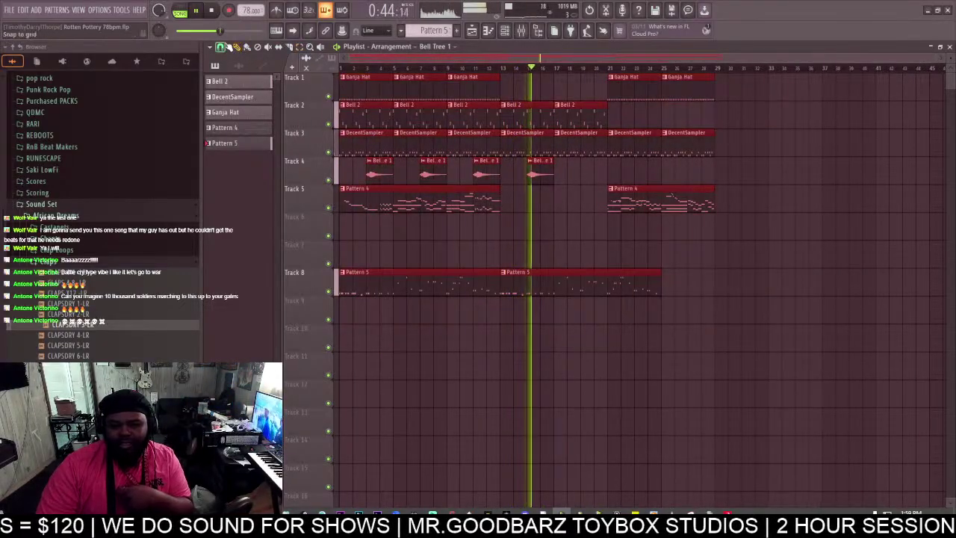
{"action": "left_click", "coordinate": [220, 47]}
{"action": "left_click", "coordinate": [250, 218]}
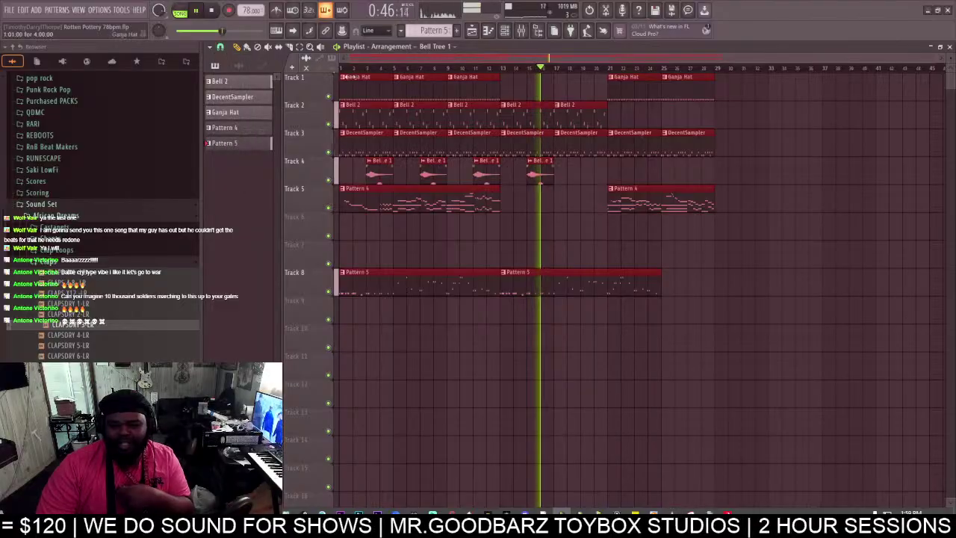
{"action": "left_click_drag", "start_coordinate": [366, 81], "coordinate": [469, 101]}
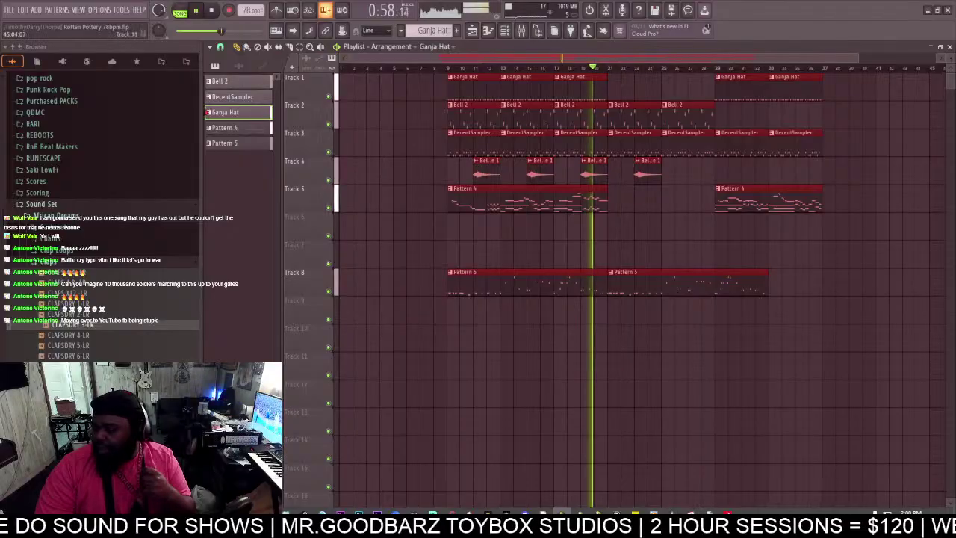
Switch to the browser to check the Facebook page, and return to FL Studio.
{"action": "left_click", "coordinate": [524, 521]}
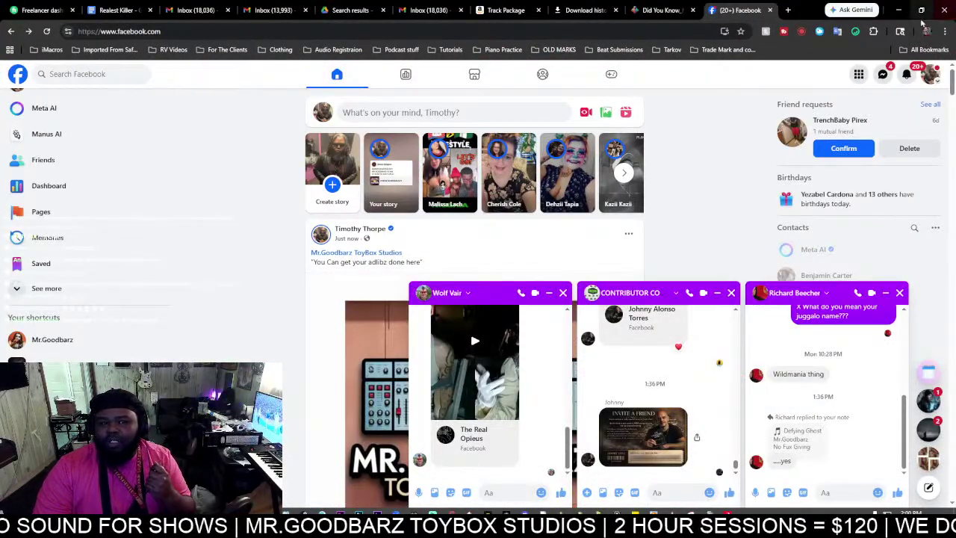
{"action": "left_click", "coordinate": [905, 15]}
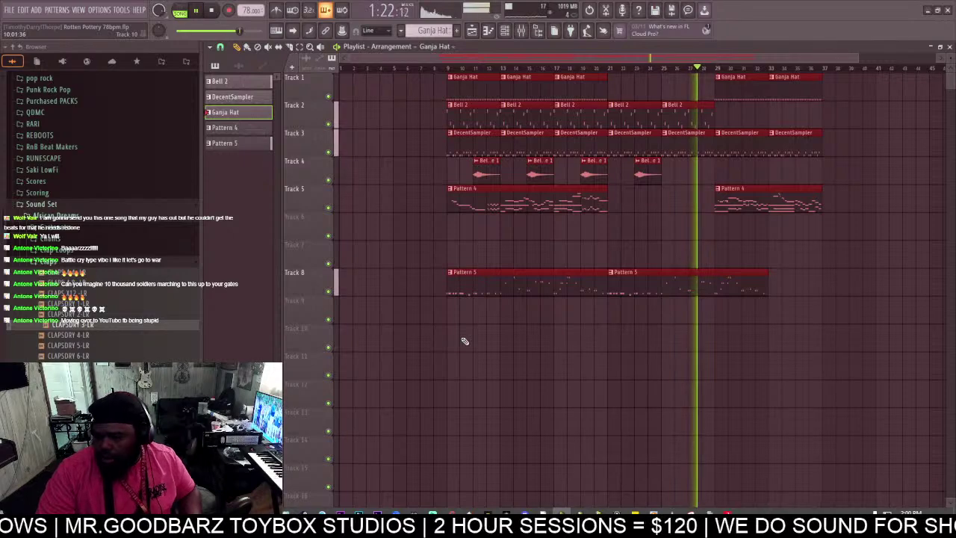
Open the mixer while the song plays.
{"action": "left_click", "coordinate": [523, 35]}
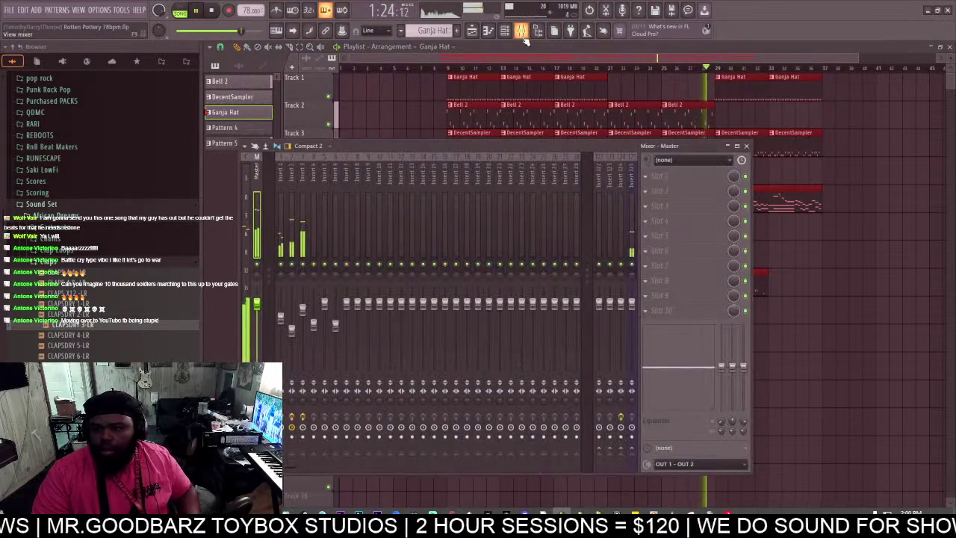
Delete the Bell 2 clip at bar 21 on Track 2 of the playlist.
{"action": "key", "text": "F9"}
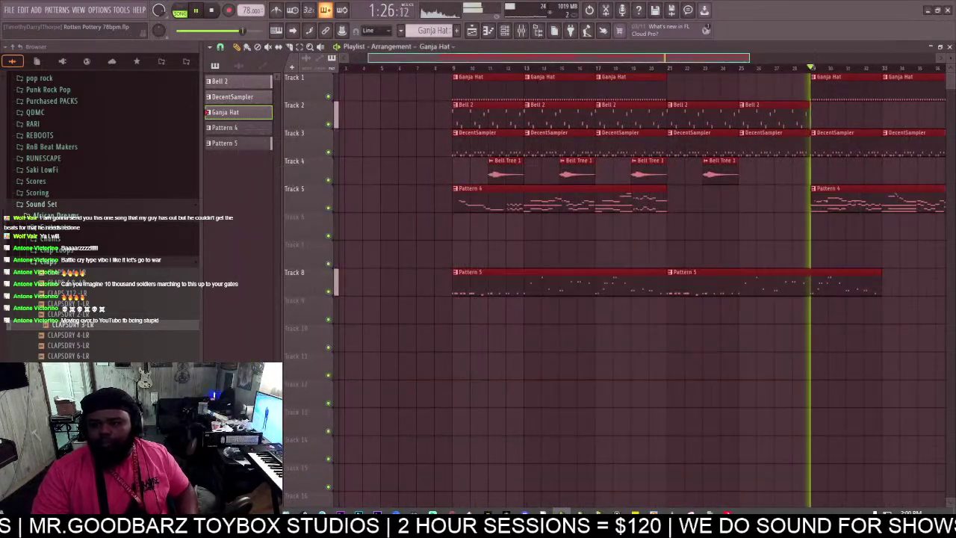
{"action": "left_click_drag", "start_coordinate": [677, 61], "coordinate": [521, 108]}
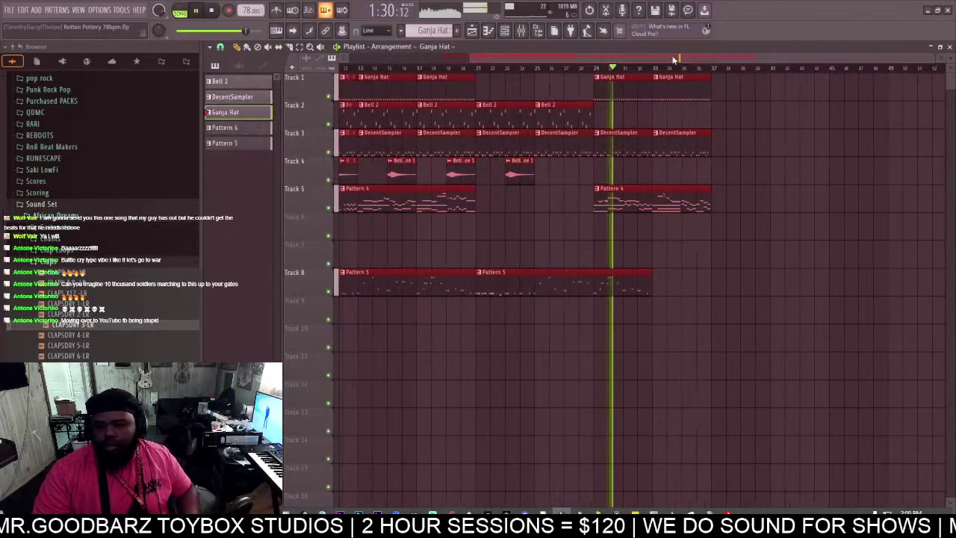
{"action": "right_click", "coordinate": [521, 108]}
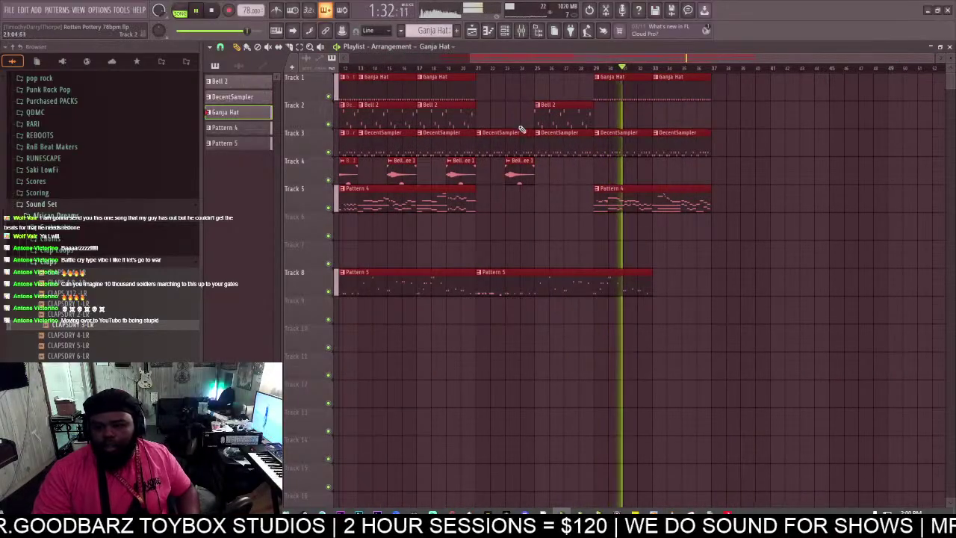
{"action": "left_click_drag", "start_coordinate": [522, 61], "coordinate": [395, 62]}
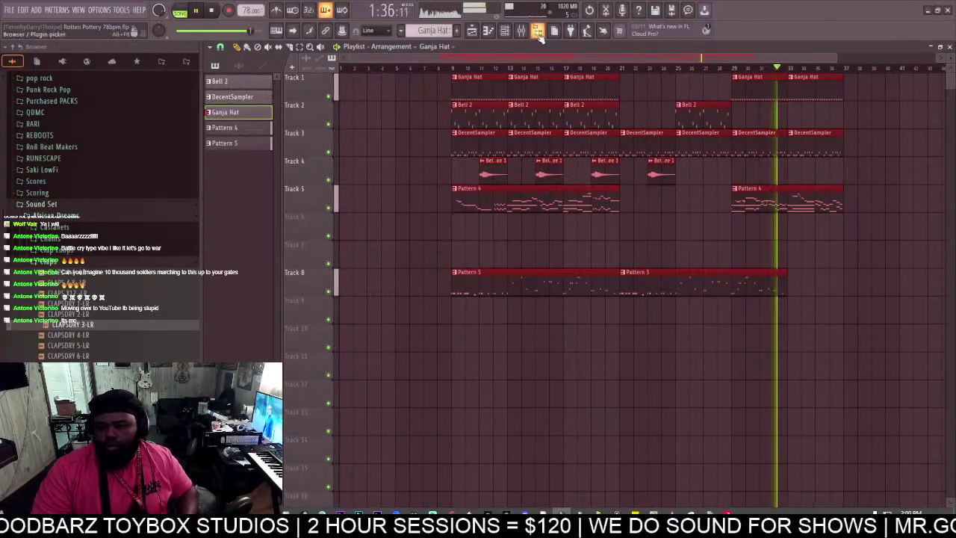
{"action": "left_click", "coordinate": [522, 31]}
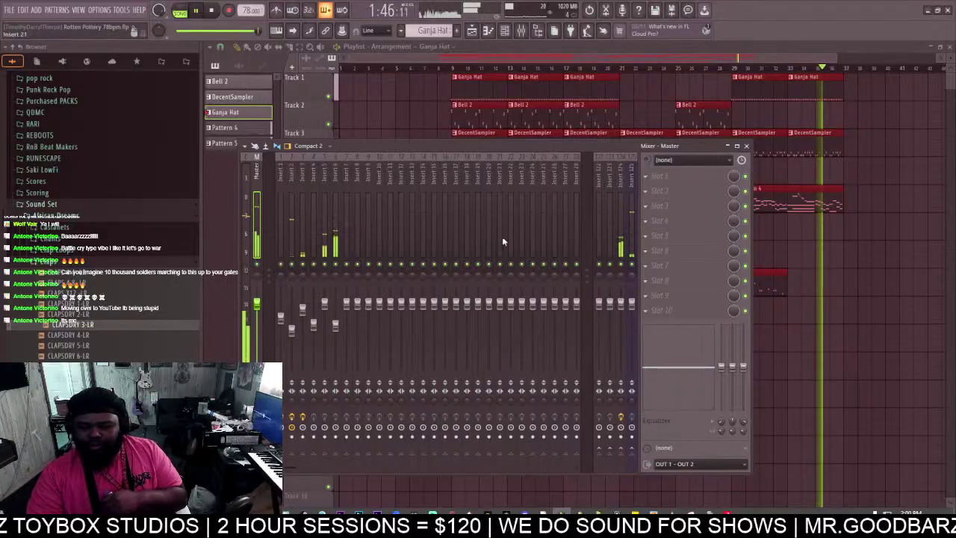
{"action": "left_click", "coordinate": [605, 57]}
{"action": "left_click_drag", "start_coordinate": [604, 57], "coordinate": [604, 60]}
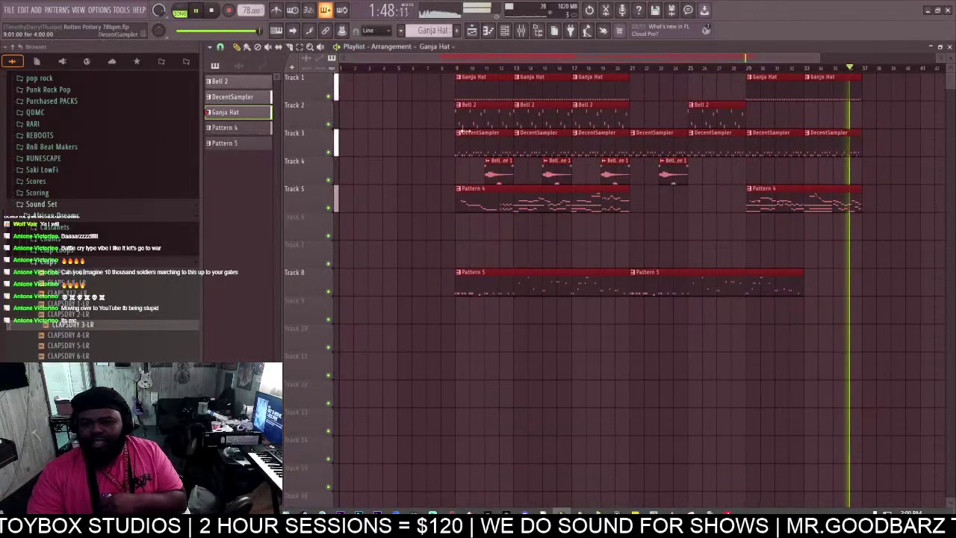
Place Bell 2 clips at bars 1 and 5 on Track 2 and a Bell Tree 1 clip at bar 3 on Track 4.
{"action": "left_click", "coordinate": [353, 123]}
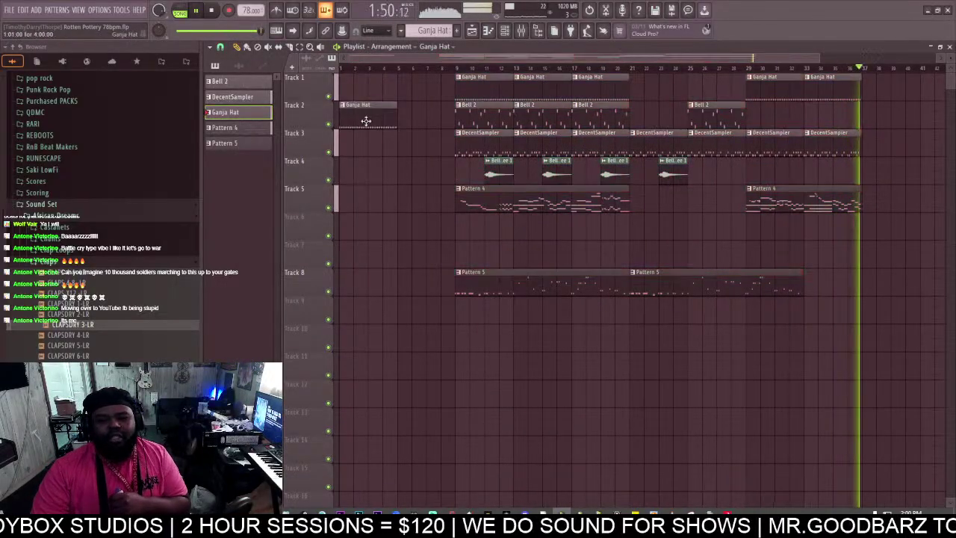
{"action": "right_click", "coordinate": [384, 123]}
{"action": "left_click", "coordinate": [491, 117]}
{"action": "left_click", "coordinate": [366, 116]}
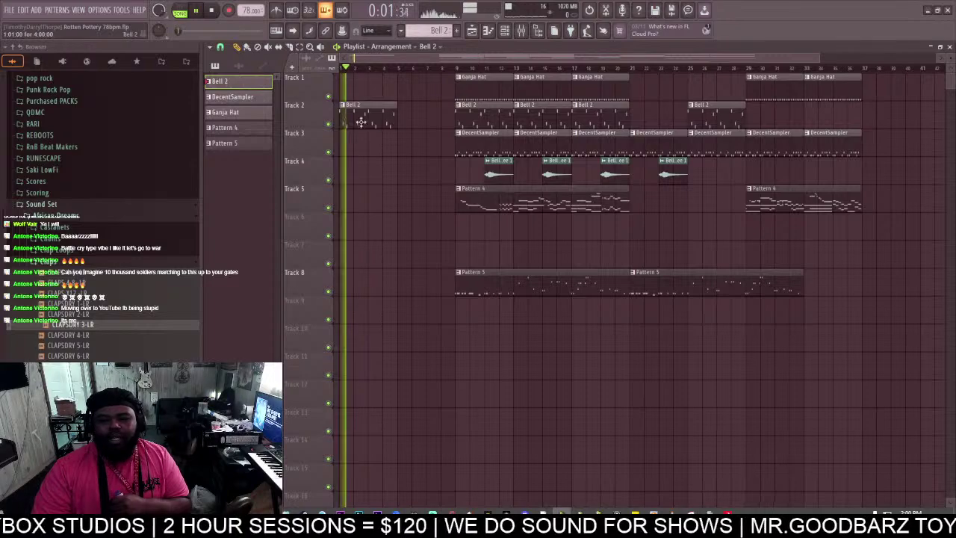
{"action": "left_click", "coordinate": [403, 118]}
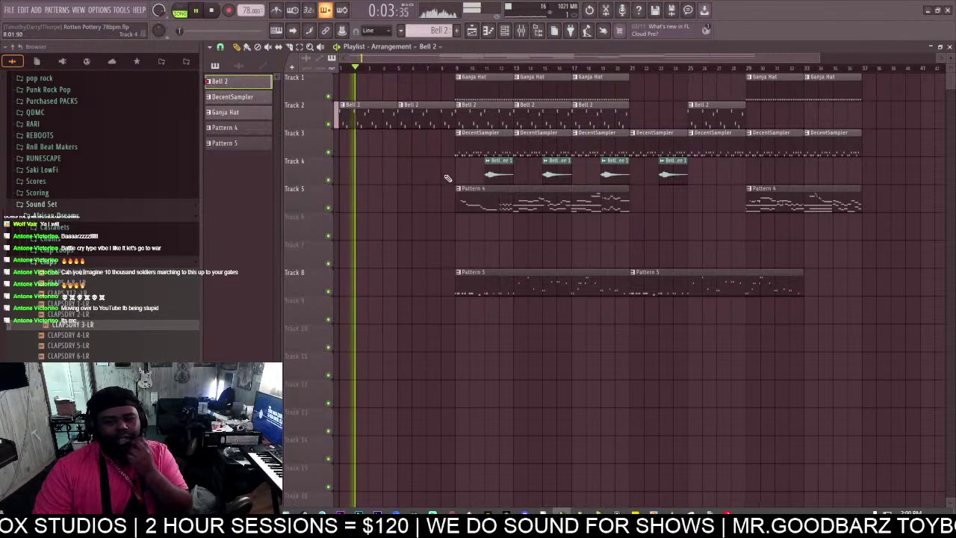
{"action": "left_click", "coordinate": [491, 170]}
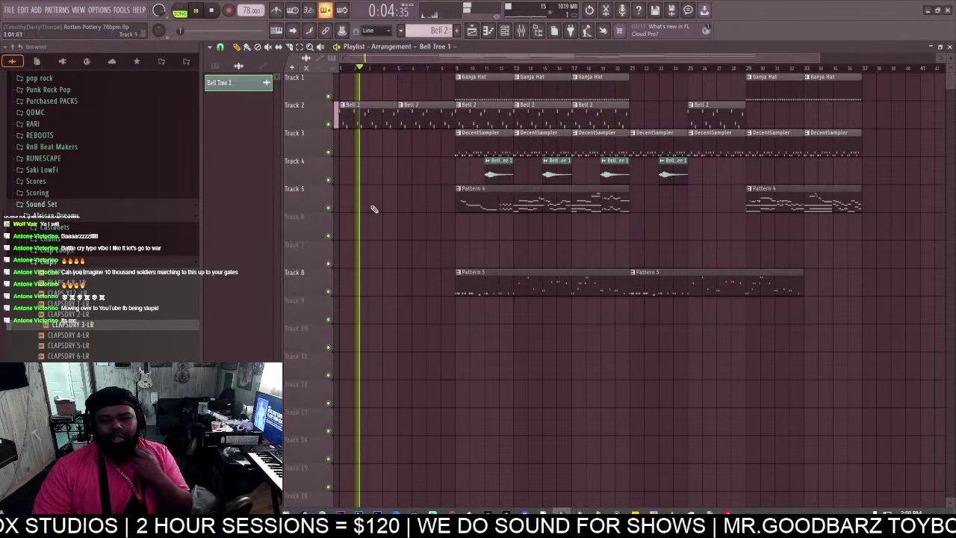
{"action": "left_click", "coordinate": [369, 169]}
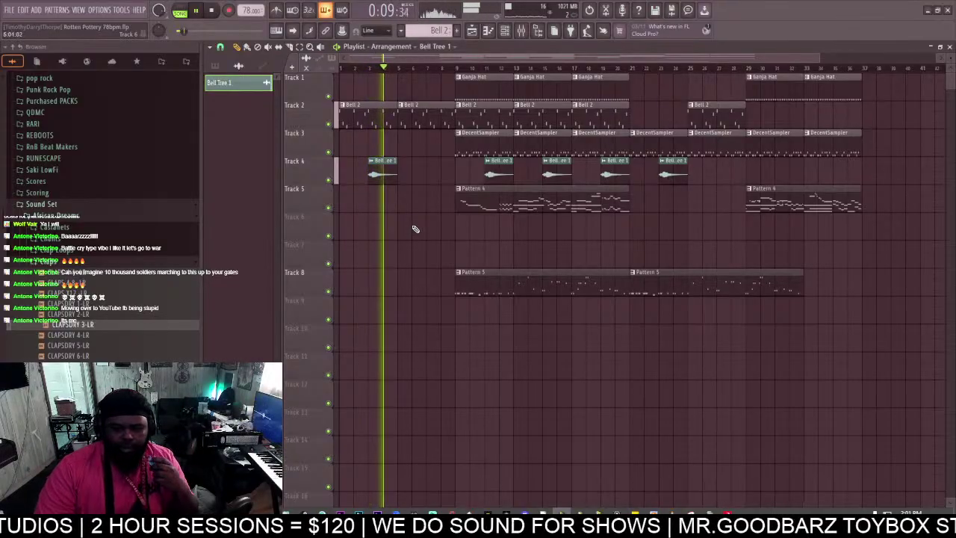
Add a Pattern 5 clip on Track 9 and trim both ends so it spans only bars 5 to 8.
{"action": "left_click", "coordinate": [492, 273]}
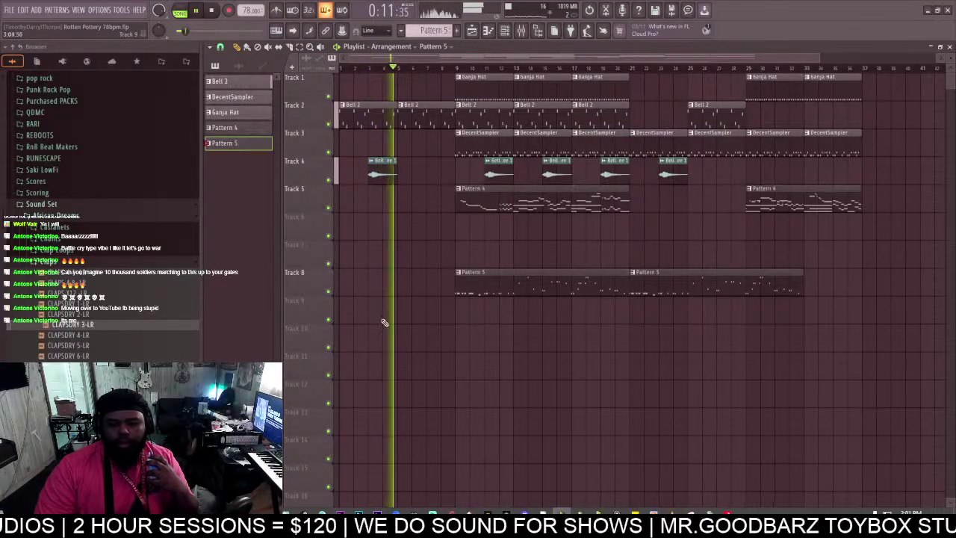
{"action": "left_click", "coordinate": [338, 318]}
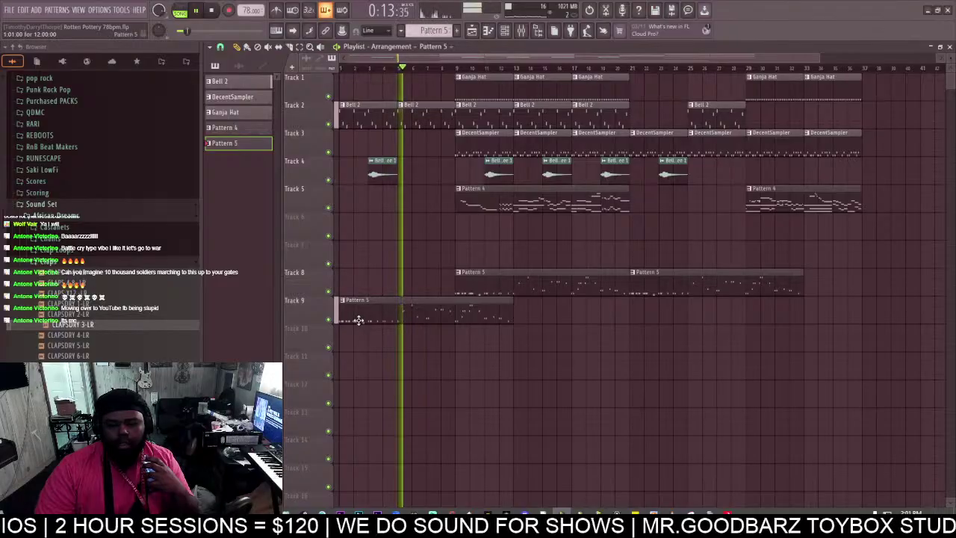
{"action": "left_click_drag", "start_coordinate": [345, 320], "coordinate": [399, 319]}
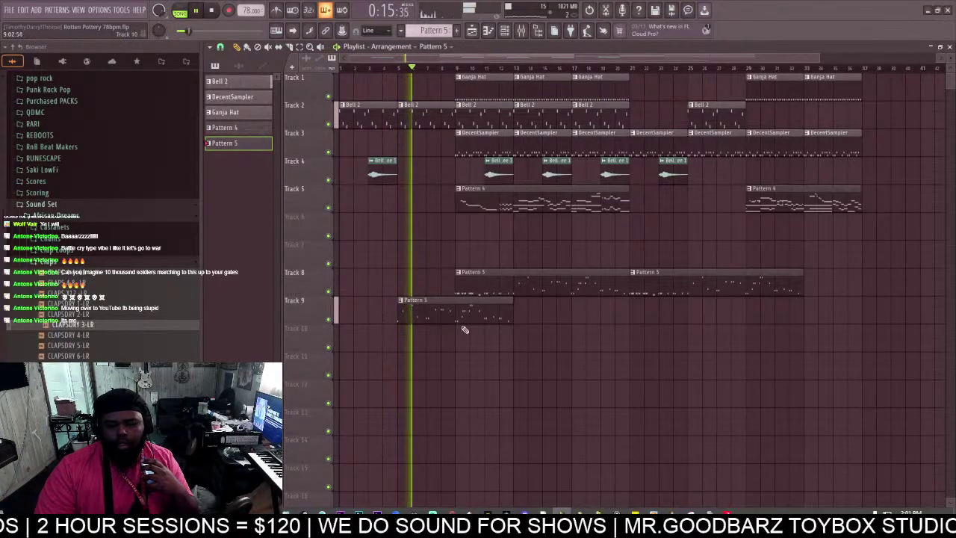
{"action": "left_click_drag", "start_coordinate": [511, 314], "coordinate": [454, 315]}
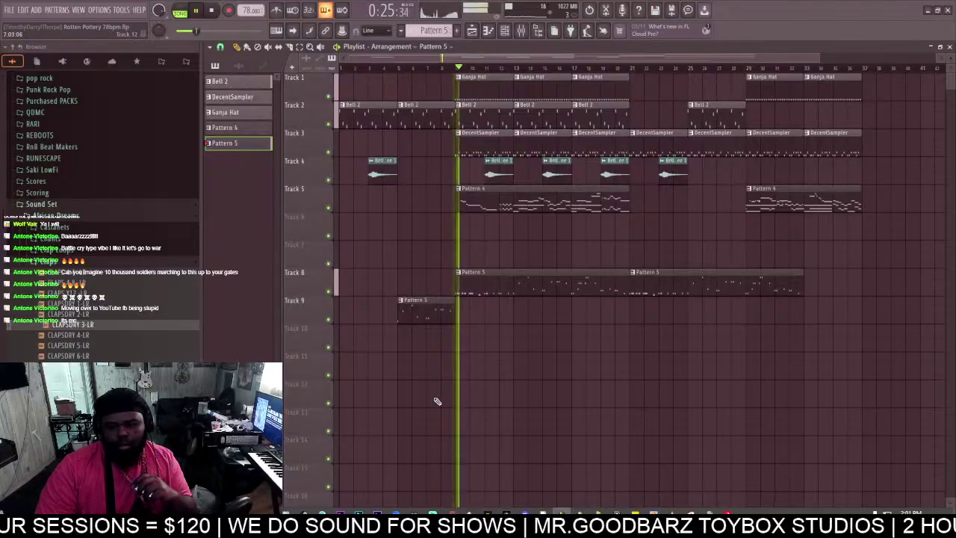
{"action": "left_click", "coordinate": [74, 218]}
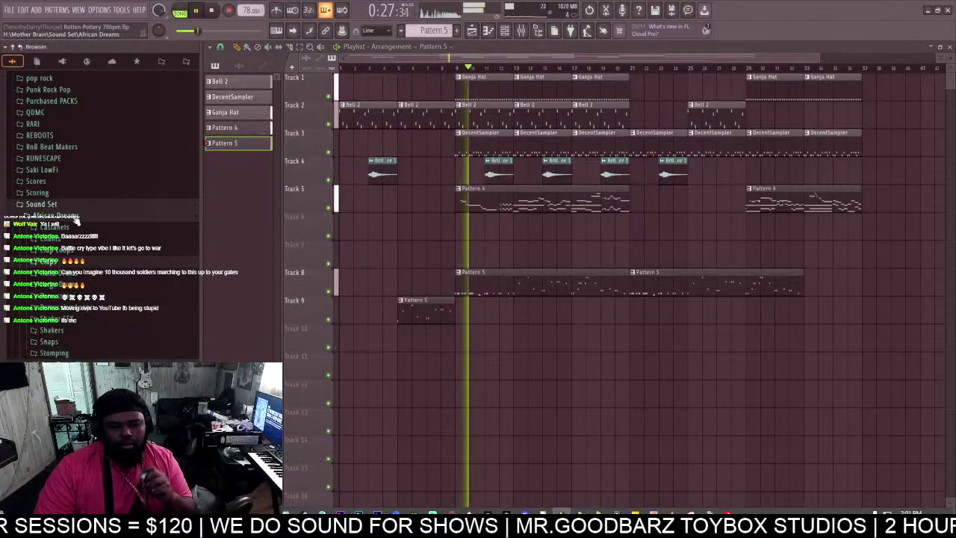
{"action": "left_click", "coordinate": [105, 208]}
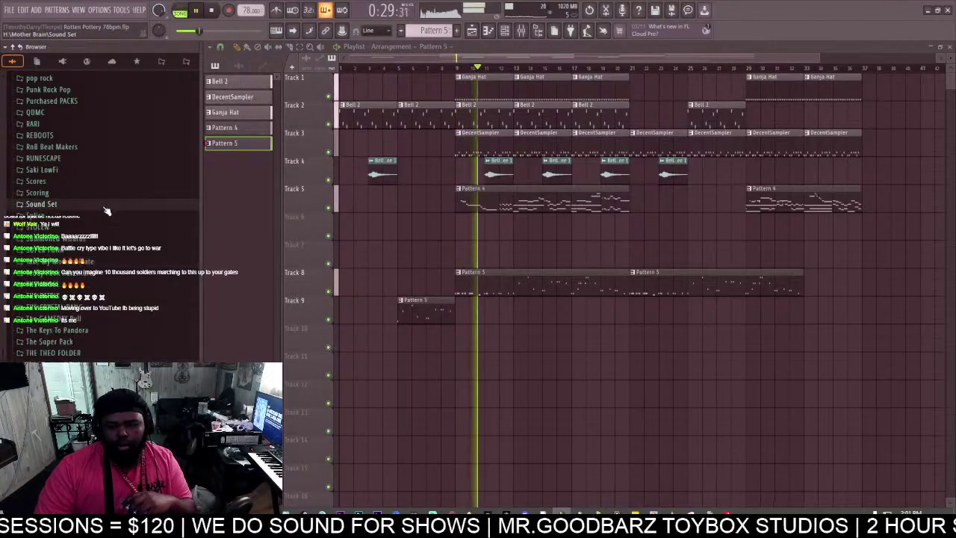
{"action": "scroll", "coordinate": [110, 299], "scroll_direction": "up", "scroll_amount": 10}
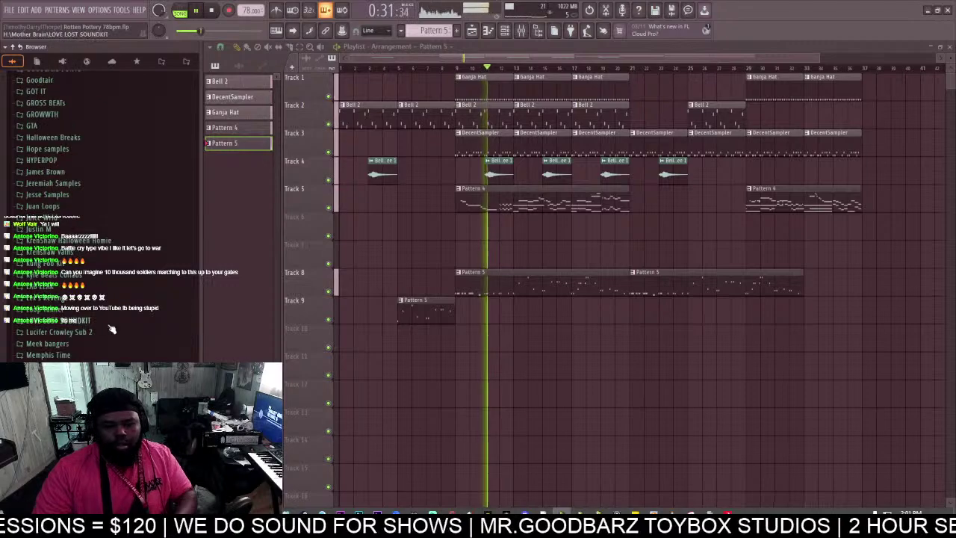
{"action": "scroll", "coordinate": [109, 328], "scroll_direction": "down", "scroll_amount": 10}
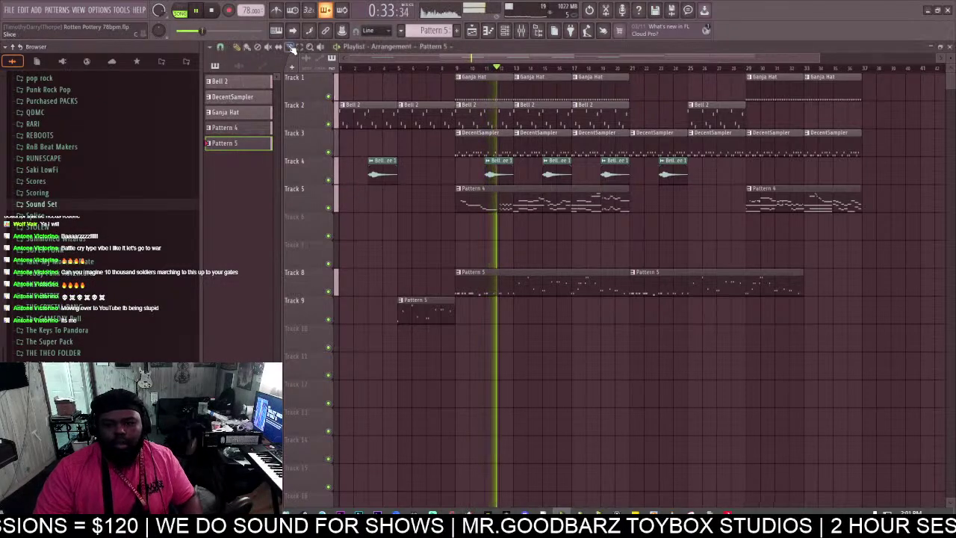
Slice the first Pattern 4 clip on Track 5 at bar 13 and move its four-bar opening section to bar 21.
{"action": "left_click_drag", "start_coordinate": [515, 239], "coordinate": [514, 205]}
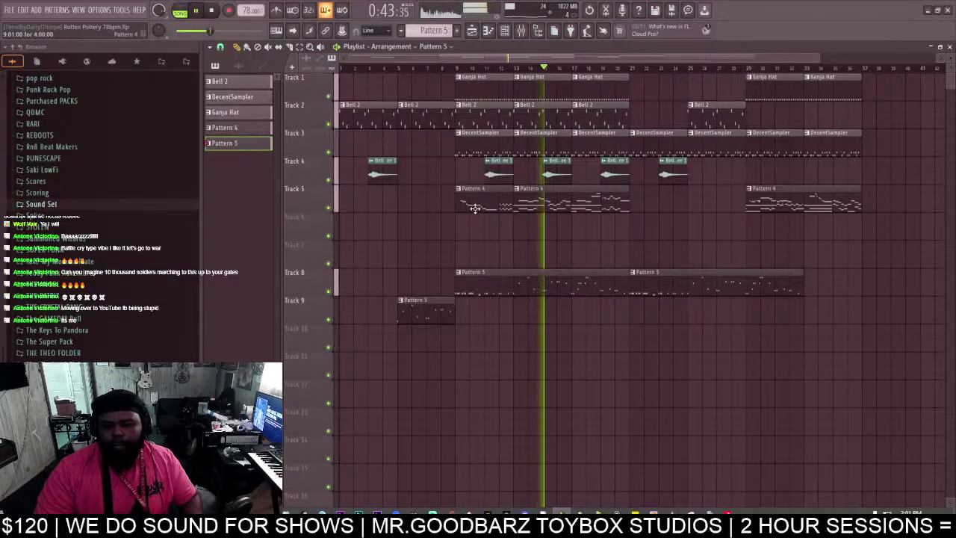
{"action": "left_click_drag", "start_coordinate": [474, 207], "coordinate": [653, 199]}
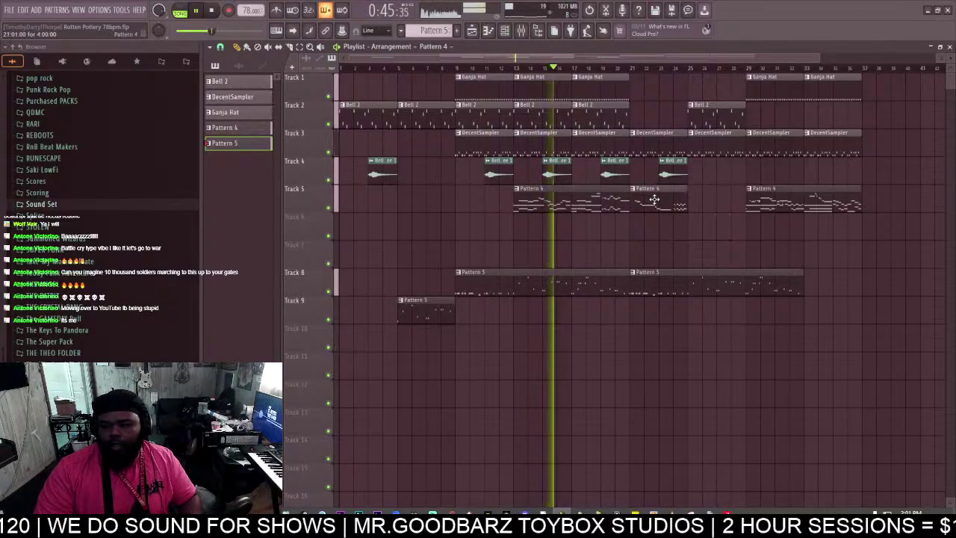
{"action": "left_click", "coordinate": [651, 200]}
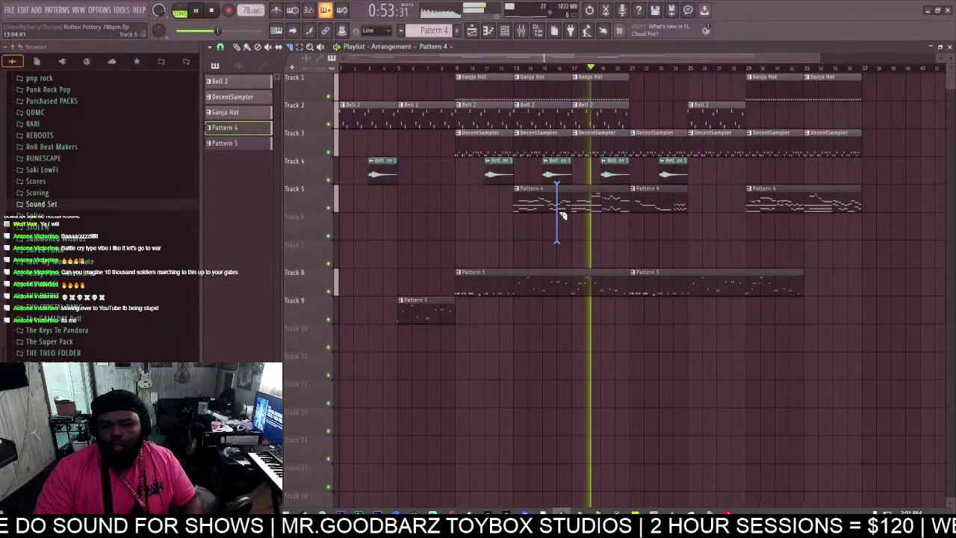
Split the Pattern 4 clip starting at bar 13 at bar 17, and add four-bar Pattern 4 clips at bars 9 and 25 on Track 5.
{"action": "left_click_drag", "start_coordinate": [563, 216], "coordinate": [550, 220]}
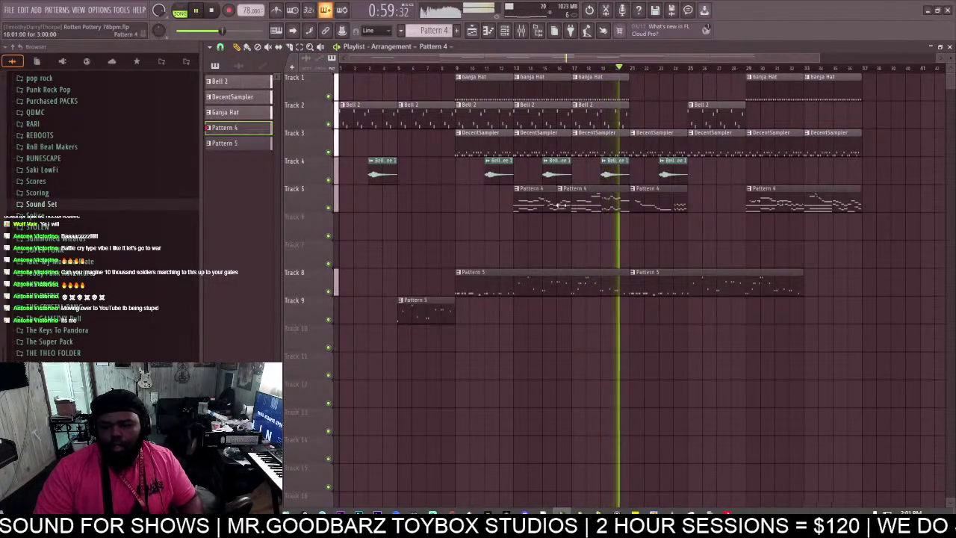
{"action": "left_click_drag", "start_coordinate": [561, 206], "coordinate": [574, 205]}
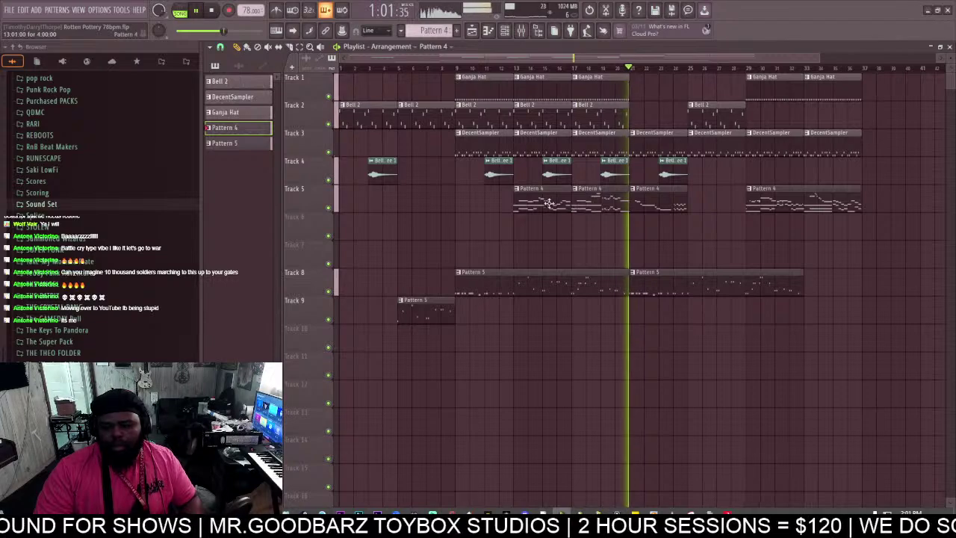
{"action": "double_click", "coordinate": [547, 204]}
{"action": "left_click", "coordinate": [950, 47]}
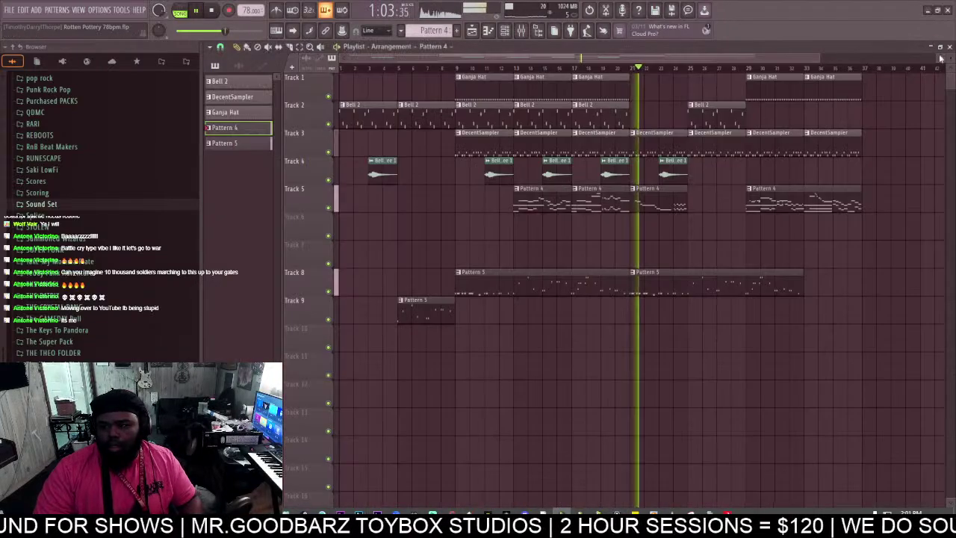
{"action": "left_click", "coordinate": [455, 204]}
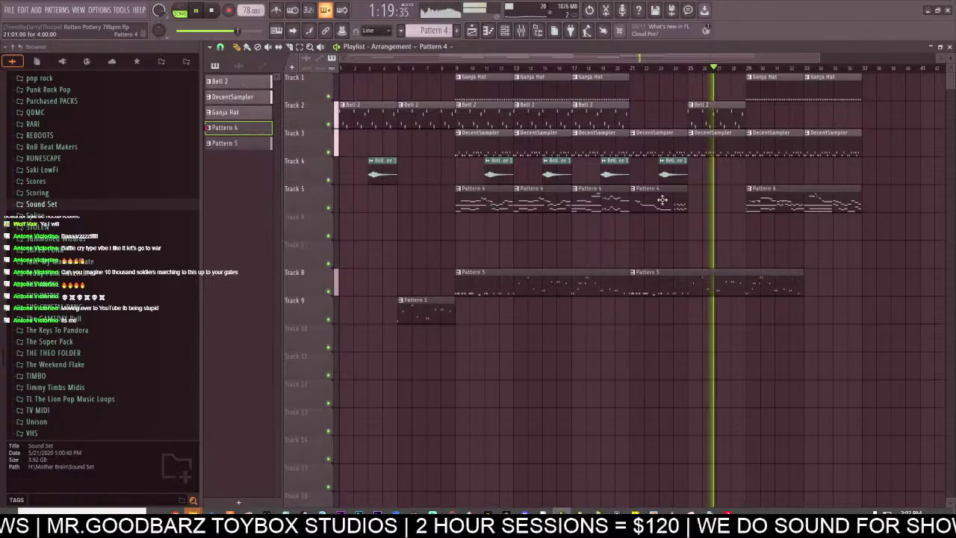
{"action": "left_click", "coordinate": [711, 205]}
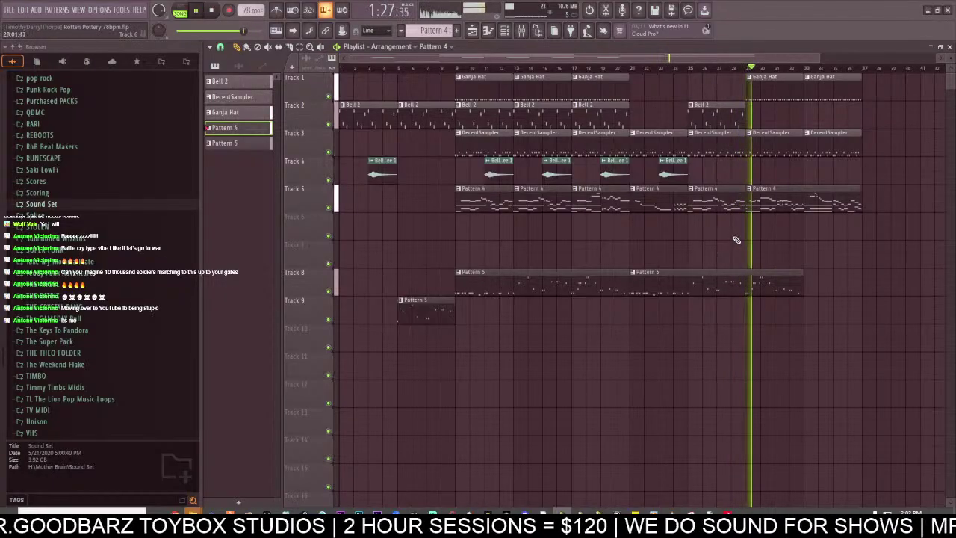
Slice the second Pattern 5 clip on Track 8 at bar 25 and add a four-bar Pattern 5 clip at bar 33.
{"action": "left_click", "coordinate": [785, 293]}
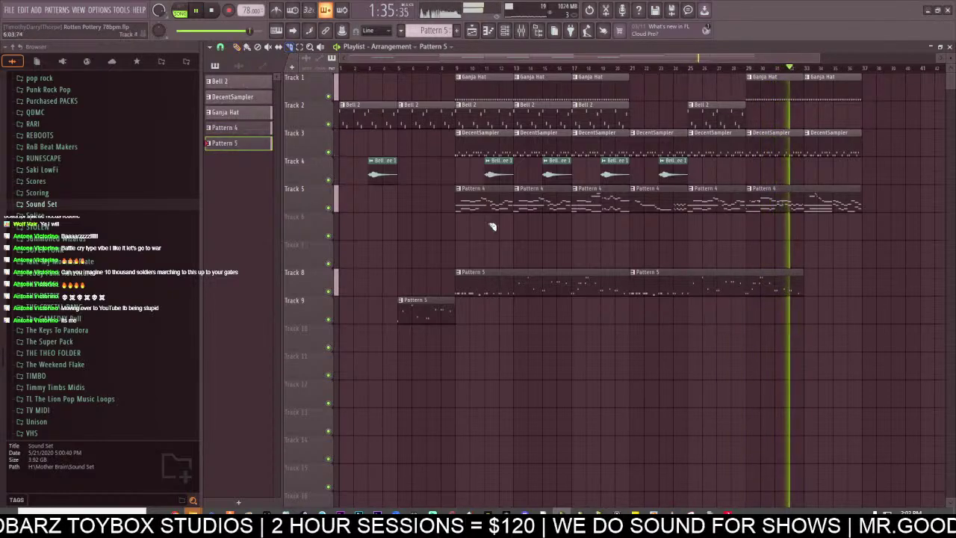
{"action": "left_click_drag", "start_coordinate": [688, 305], "coordinate": [690, 260]}
{"action": "left_click", "coordinate": [237, 47]}
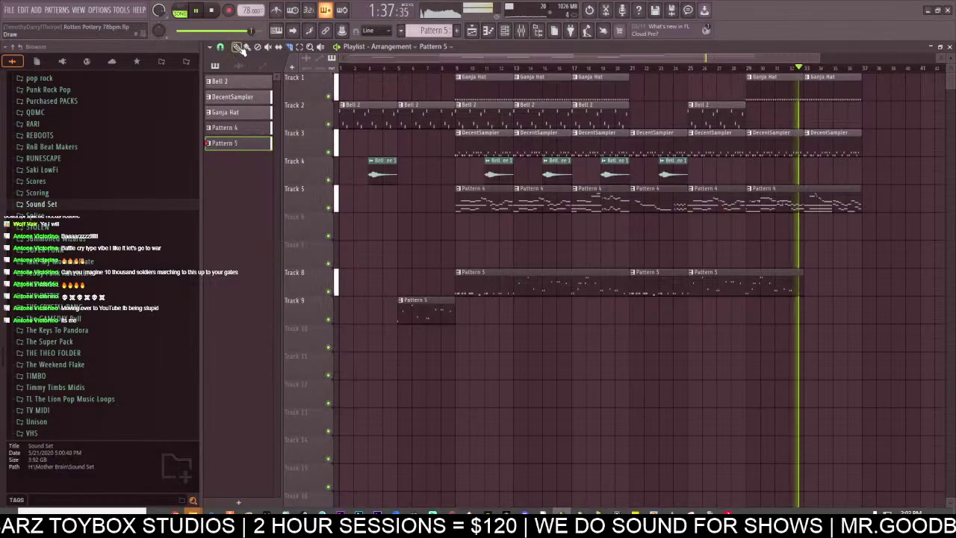
{"action": "left_click", "coordinate": [812, 288]}
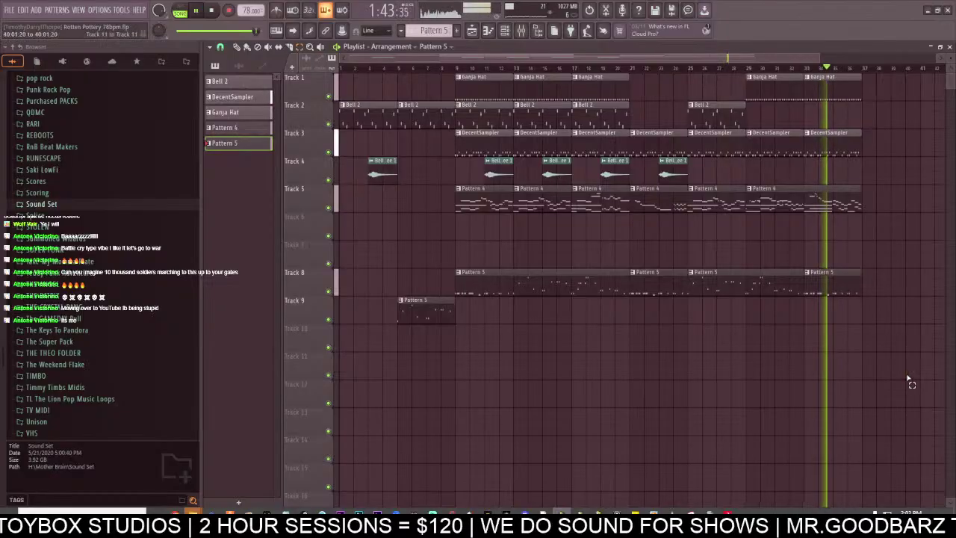
Select all clips from bar 9 to the end of the arrangement and duplicate them starting at bar 37.
{"action": "left_click_drag", "start_coordinate": [909, 380], "coordinate": [458, 75]}
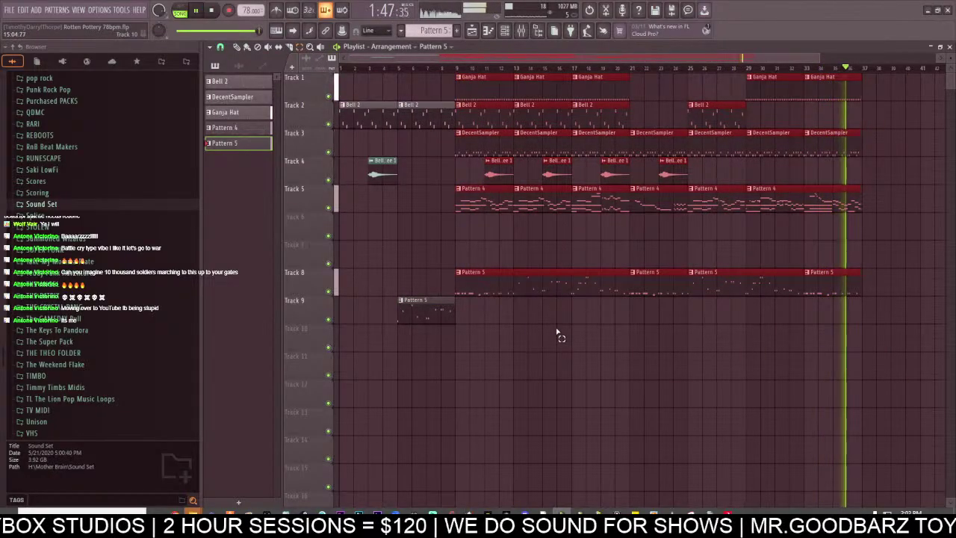
{"action": "key", "text": "ctrl+b"}
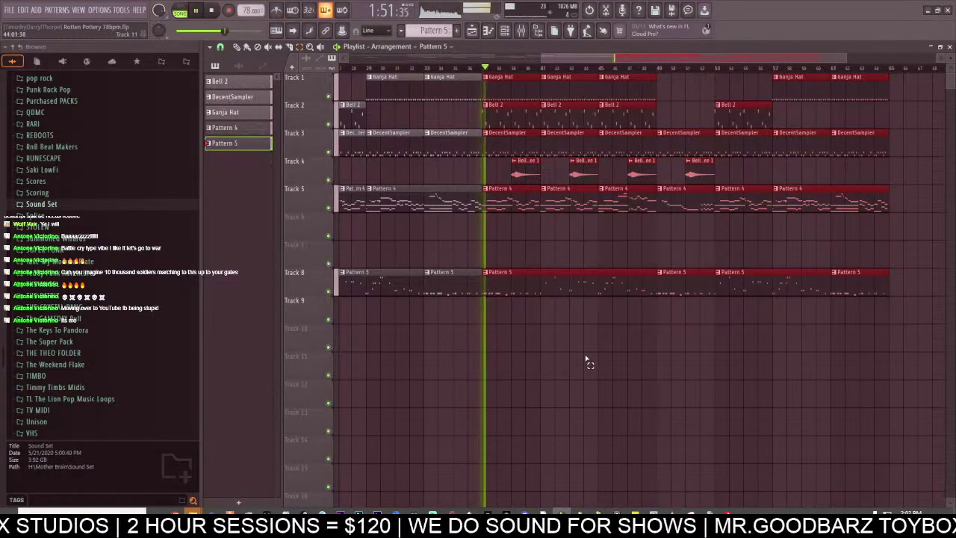
{"action": "left_click", "coordinate": [517, 237]}
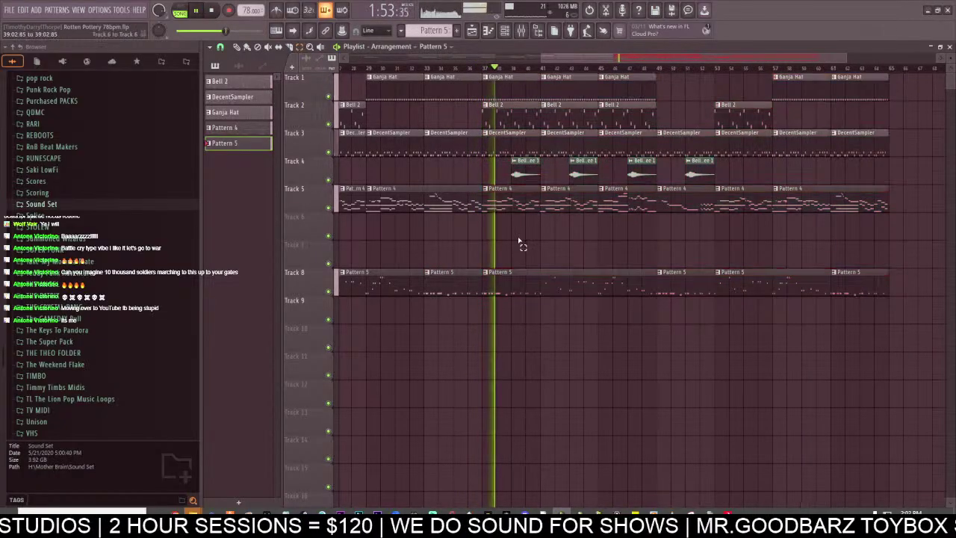
Delete the Pattern 4 clips at bars 37 and 41 on Track 5 and return to the Draw tool.
{"action": "left_click_drag", "start_coordinate": [512, 186], "coordinate": [560, 212]}
{"action": "key", "text": "Delete"}
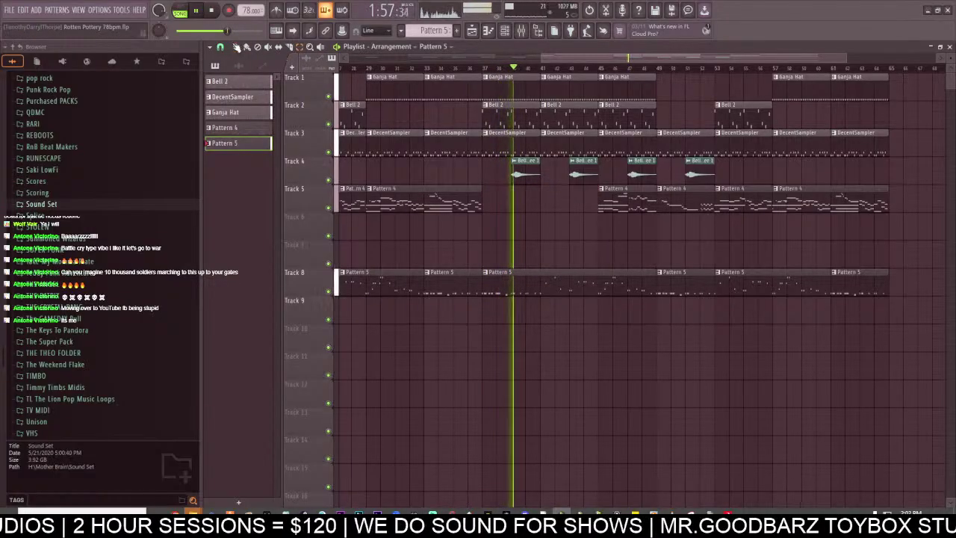
{"action": "left_click", "coordinate": [238, 47]}
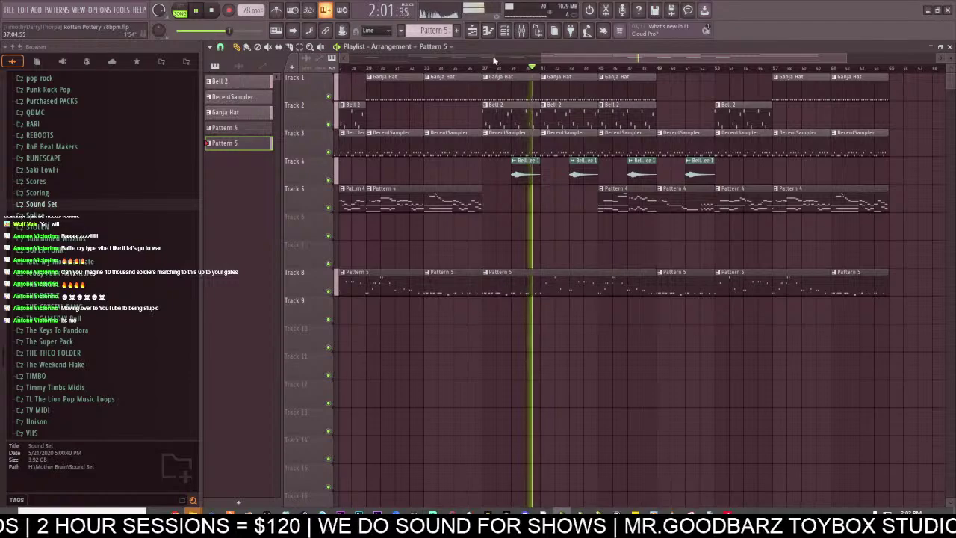
Stop playback and set the song position to bar 21 in the playlist.
{"action": "scroll", "coordinate": [495, 58], "scroll_direction": "down", "scroll_amount": 4}
{"action": "scroll", "coordinate": [495, 60], "scroll_direction": "up", "scroll_amount": 1}
{"action": "left_click", "coordinate": [505, 31]}
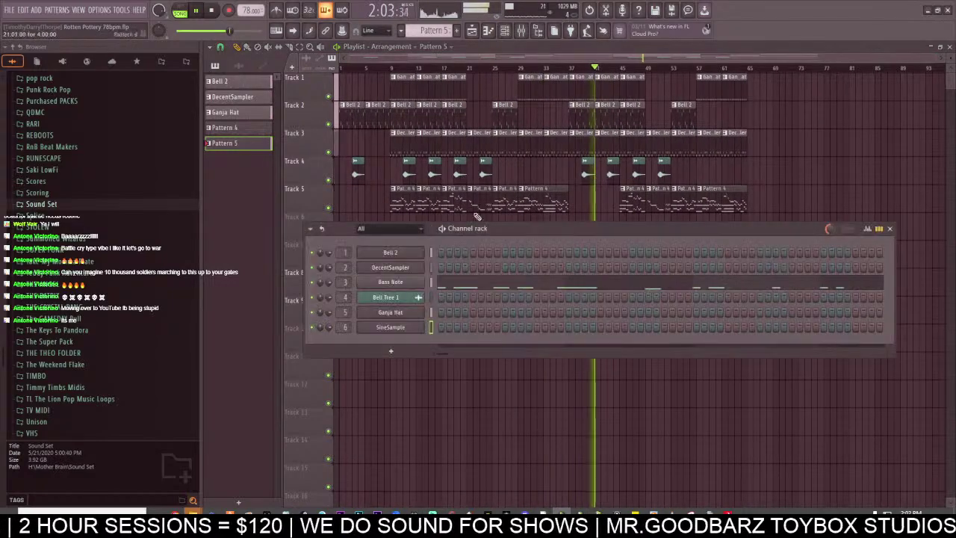
{"action": "key", "text": "space"}
{"action": "left_click_drag", "start_coordinate": [459, 69], "coordinate": [469, 70]}
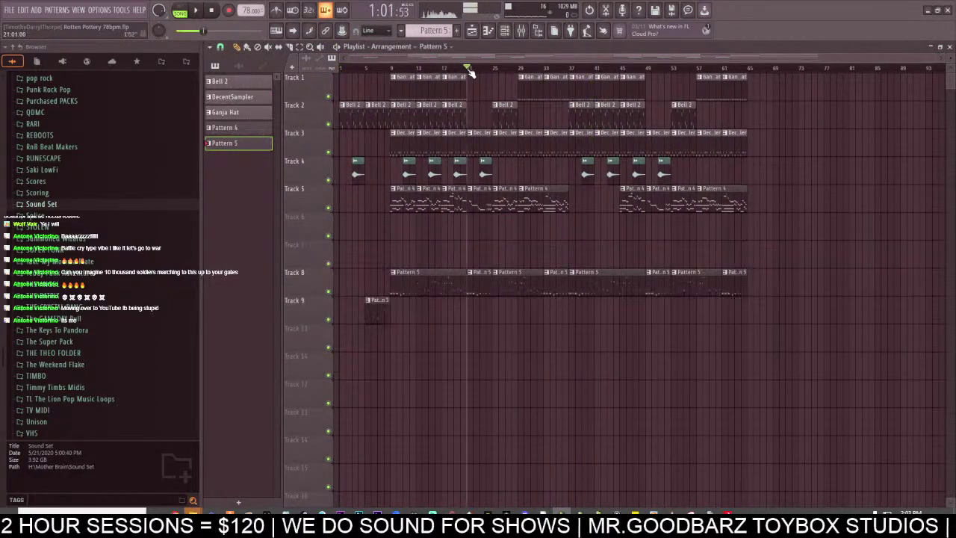
Open the SineSample instrument from the channel rack and play the song from bar 21.
{"action": "left_click", "coordinate": [505, 33]}
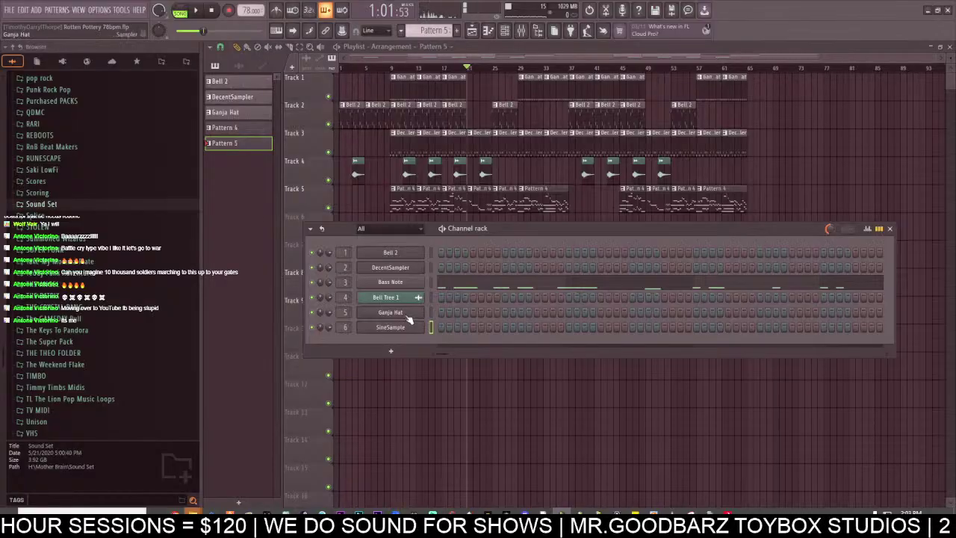
{"action": "left_click", "coordinate": [389, 229]}
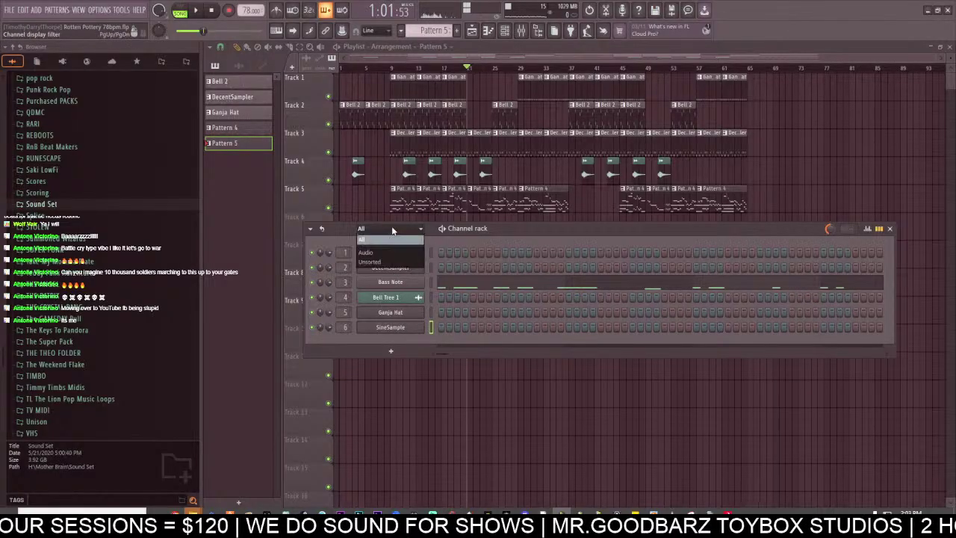
{"action": "left_click", "coordinate": [387, 239]}
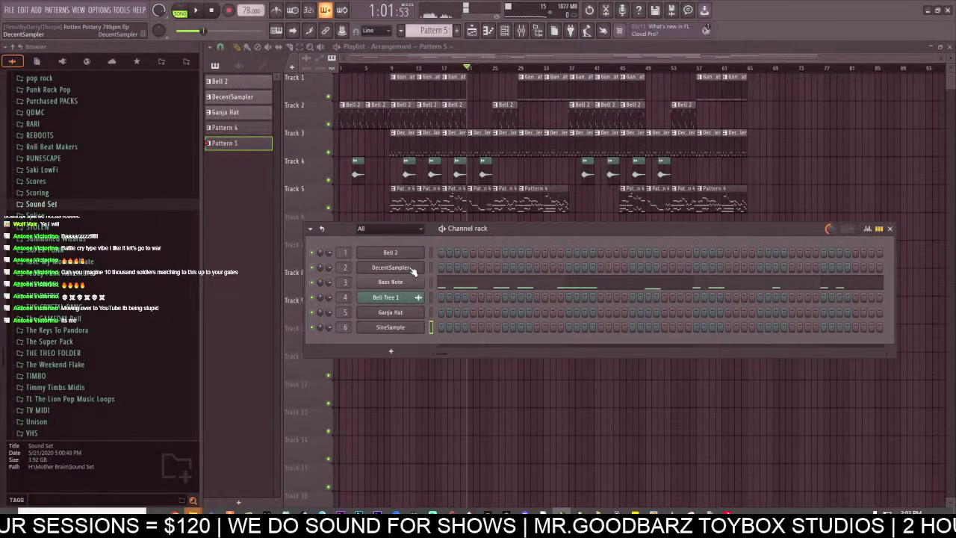
{"action": "left_click", "coordinate": [403, 327]}
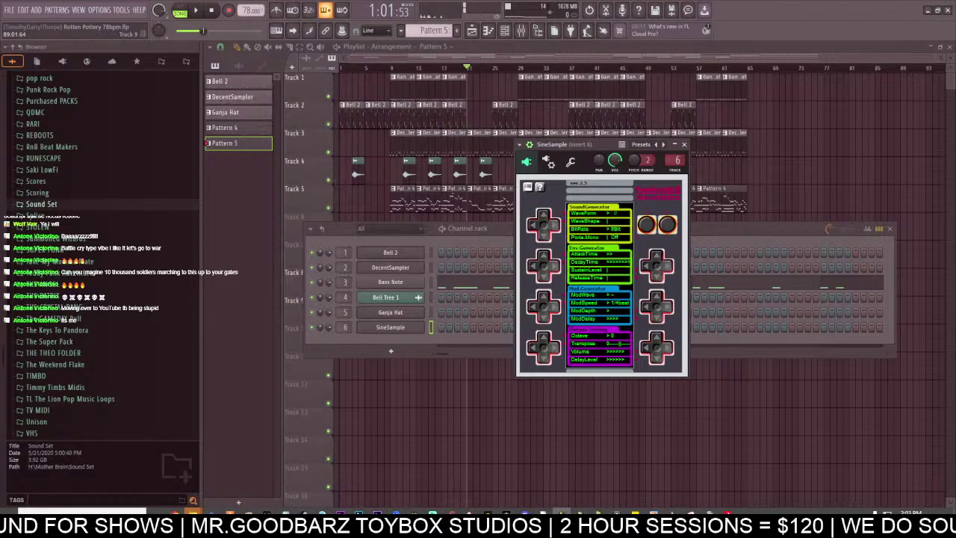
{"action": "left_click", "coordinate": [198, 11]}
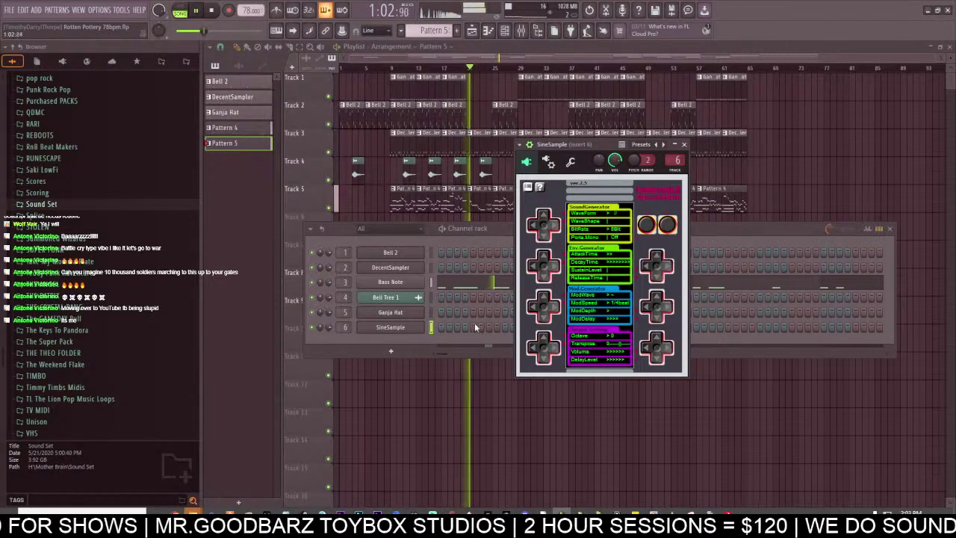
Solo Insert 6 in the mixer and load Fruity Parametric EQ 2 in its first effect slot.
{"action": "left_click", "coordinate": [521, 31]}
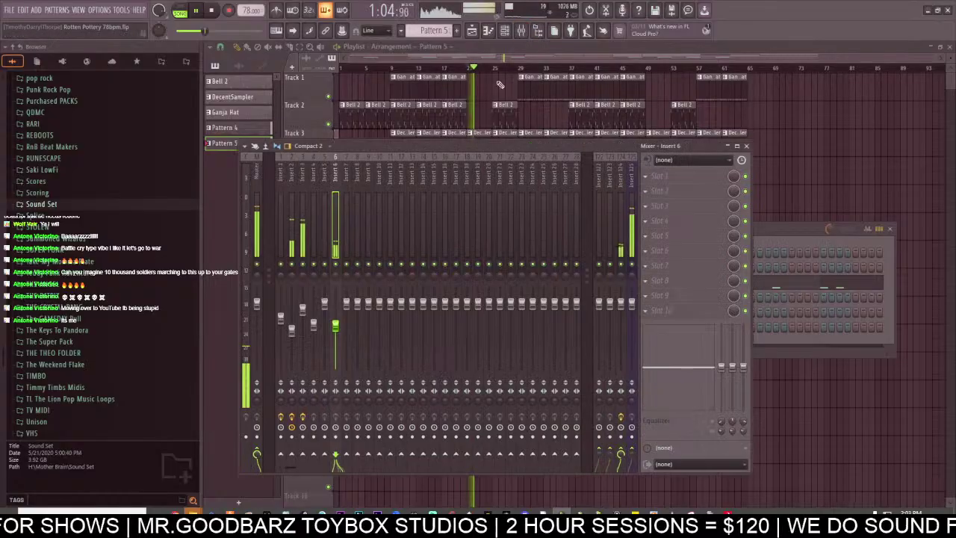
{"action": "right_click", "coordinate": [335, 265]}
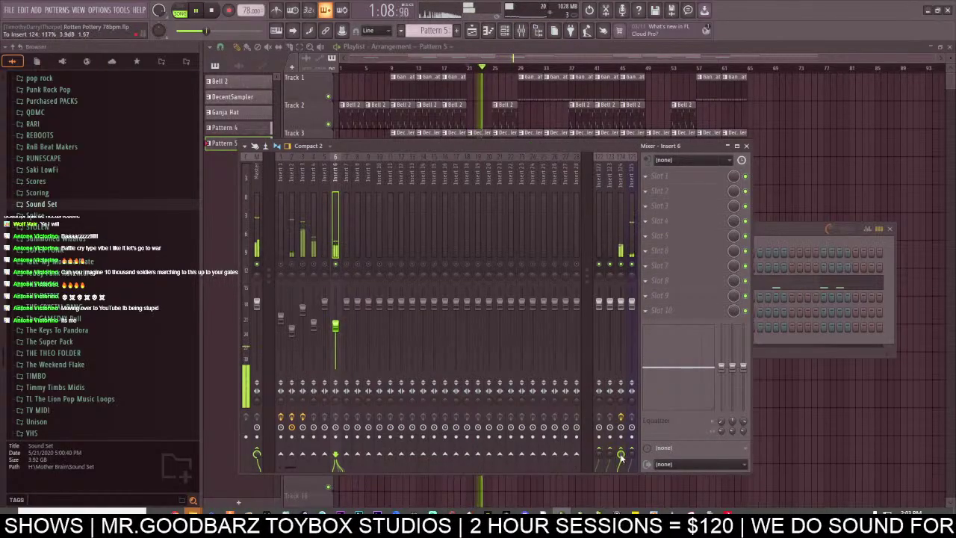
{"action": "left_click", "coordinate": [672, 176]}
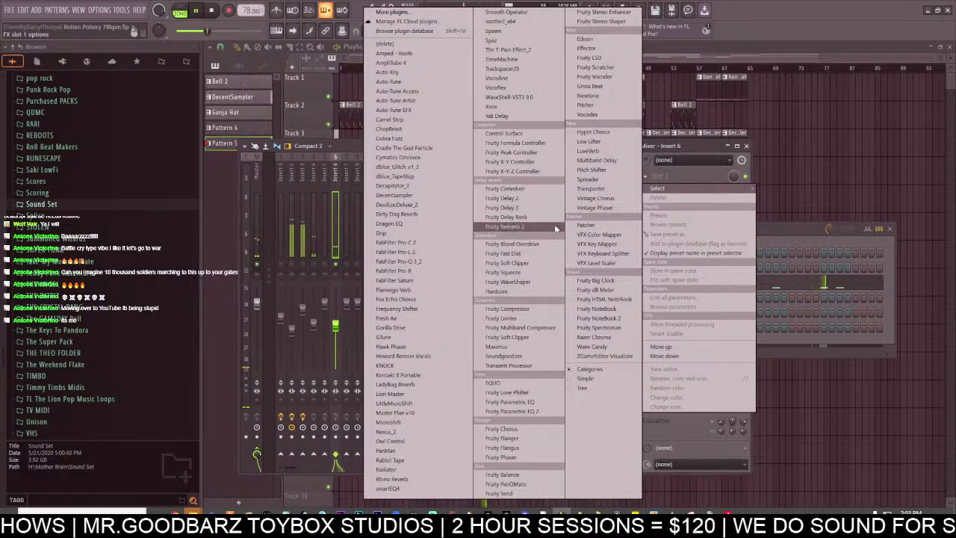
{"action": "left_click", "coordinate": [527, 407]}
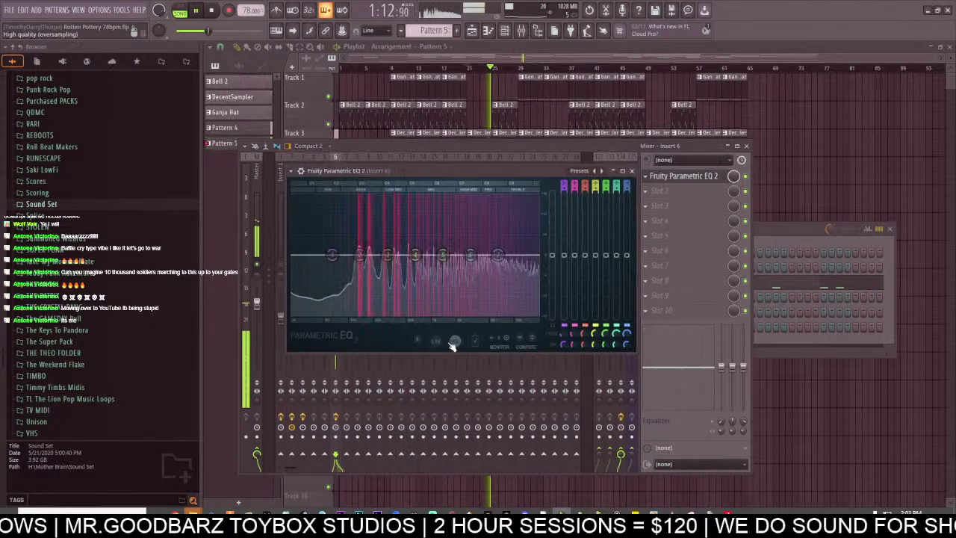
Cut band 4 of Insert 6's equalizer deeply and boost bands 2 and 7 slightly, returning to the playlist.
{"action": "left_click_drag", "start_coordinate": [416, 258], "coordinate": [416, 291]}
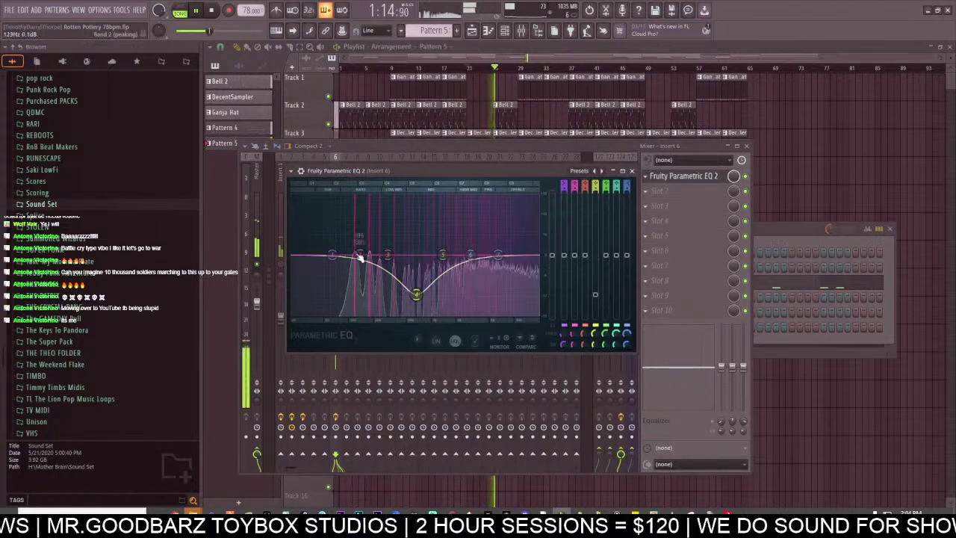
{"action": "left_click_drag", "start_coordinate": [359, 254], "coordinate": [350, 236]}
{"action": "mouse_move", "coordinate": [497, 255]}
{"action": "left_mouse_down"}
{"action": "mouse_move", "coordinate": [493, 227]}
{"action": "mouse_move", "coordinate": [496, 243]}
{"action": "left_mouse_up"}
{"action": "left_click", "coordinate": [502, 47]}
{"action": "scroll", "coordinate": [522, 112], "scroll_direction": "up", "scroll_amount": 5}
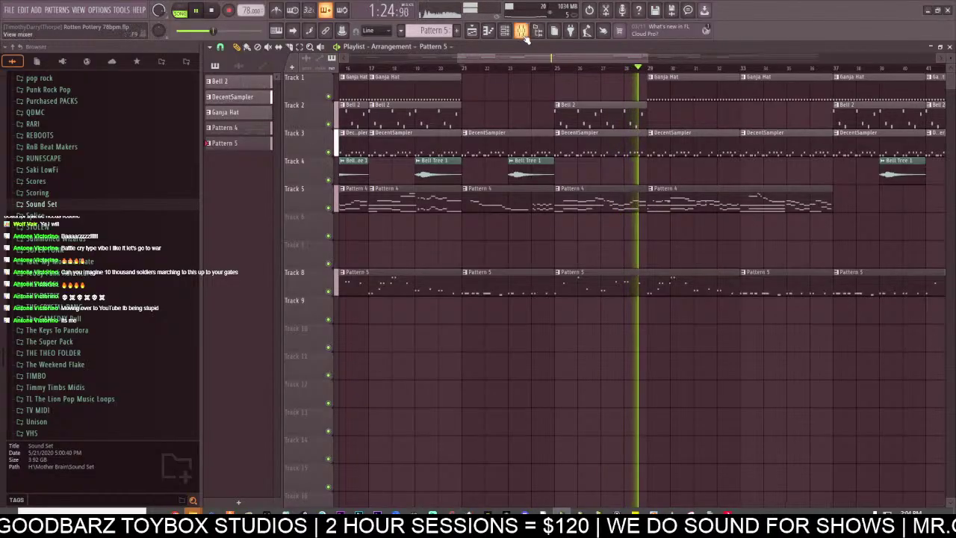
Unmute Insert 3 and load Patcher with the Simple EQ - Bass preset in the first effect slot of Insert 8.
{"action": "key", "text": "F9"}
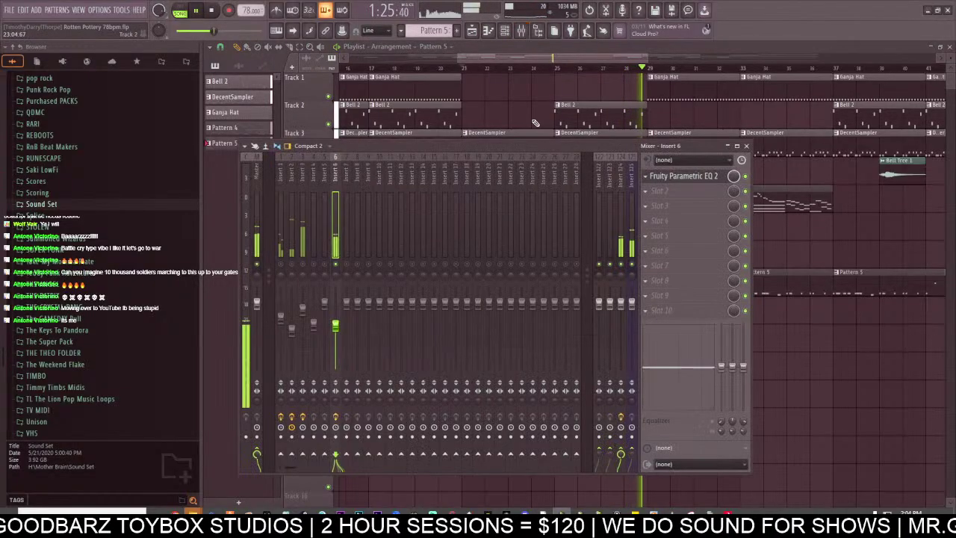
{"action": "left_click", "coordinate": [302, 250]}
{"action": "left_click", "coordinate": [357, 246]}
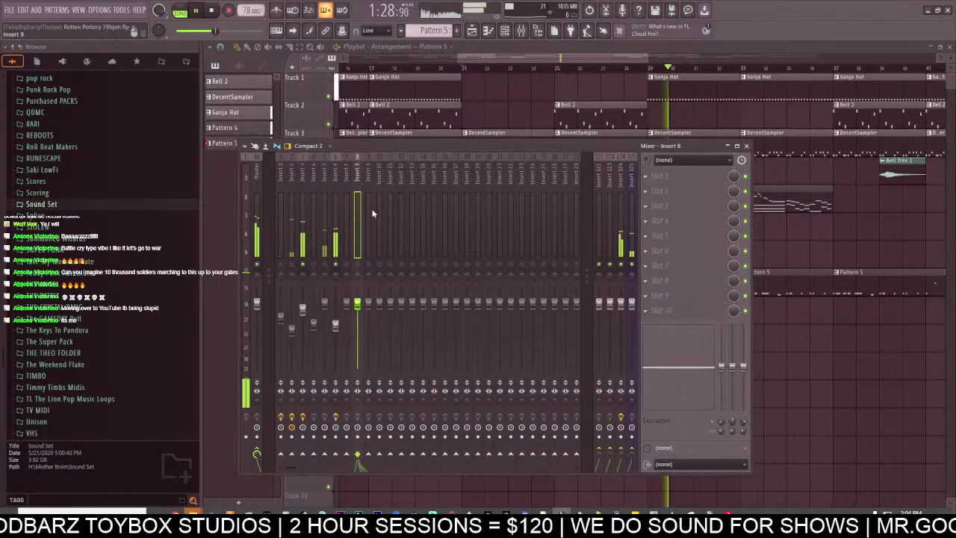
{"action": "left_click", "coordinate": [668, 177]}
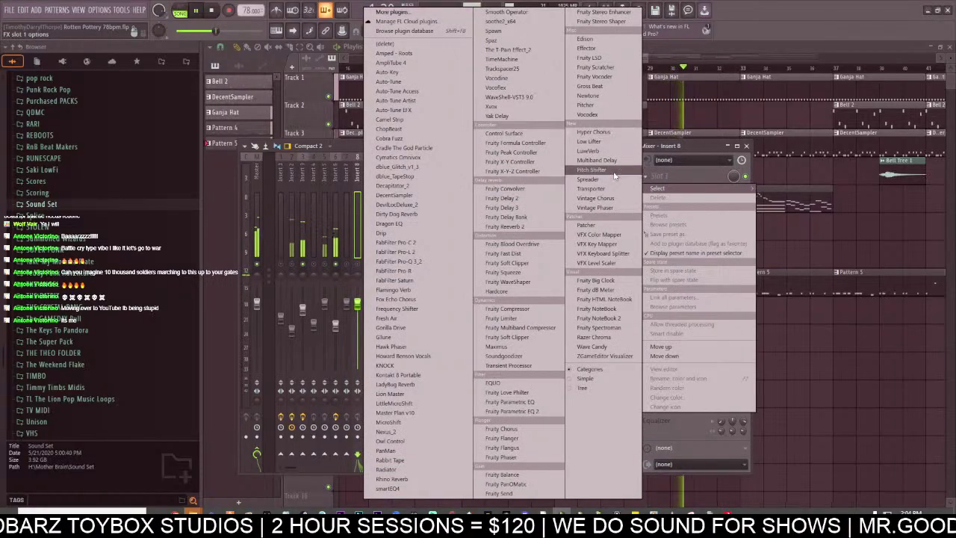
{"action": "left_click", "coordinate": [603, 226]}
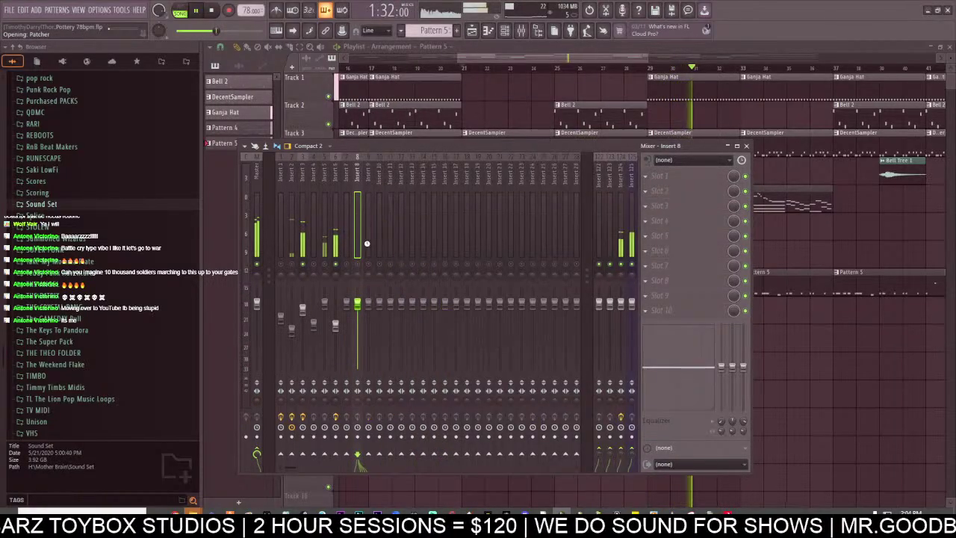
{"action": "left_click", "coordinate": [484, 119]}
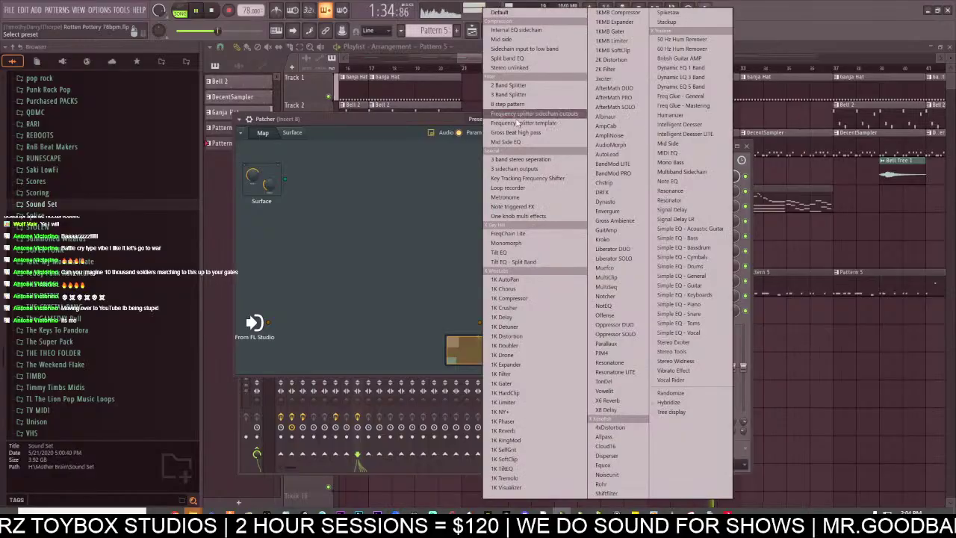
{"action": "left_click", "coordinate": [684, 229]}
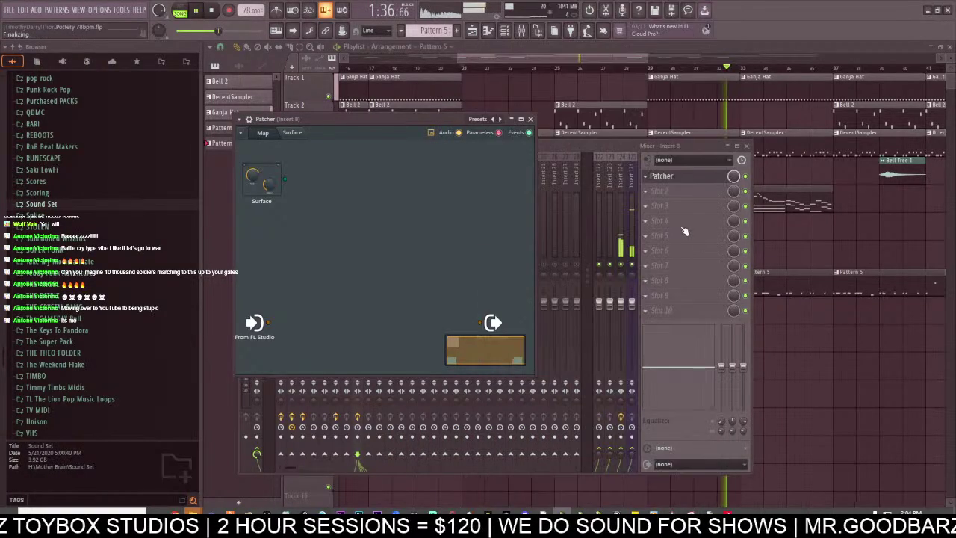
Route Insert 3 to Insert 8 and rename Insert 8 as BASS PUSH.
{"action": "left_click", "coordinate": [639, 147]}
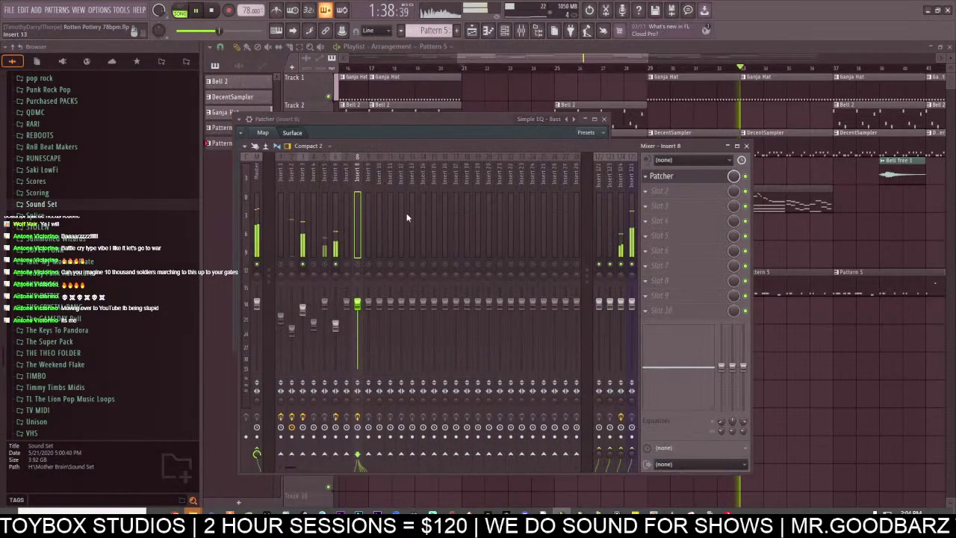
{"action": "left_click", "coordinate": [301, 221]}
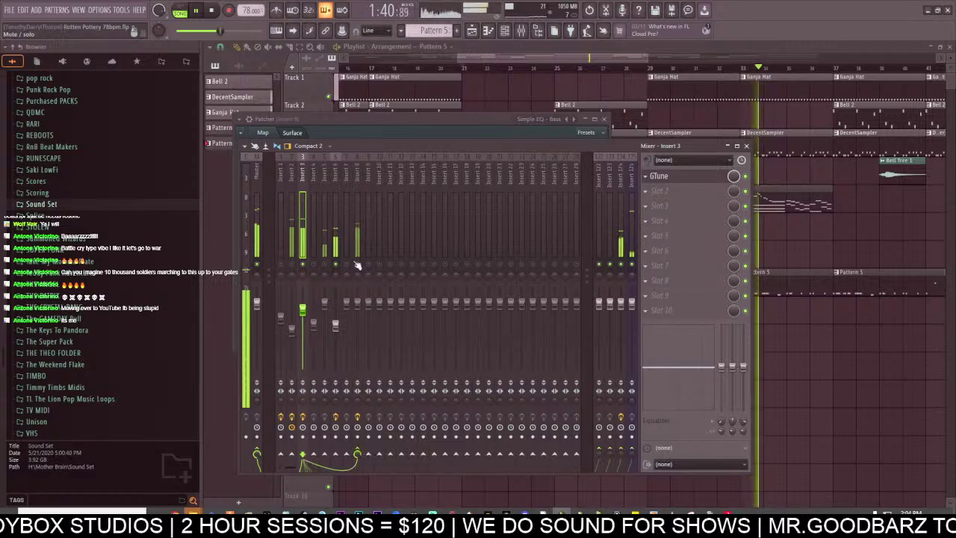
{"action": "right_click", "coordinate": [357, 155]}
{"action": "left_click", "coordinate": [396, 170]}
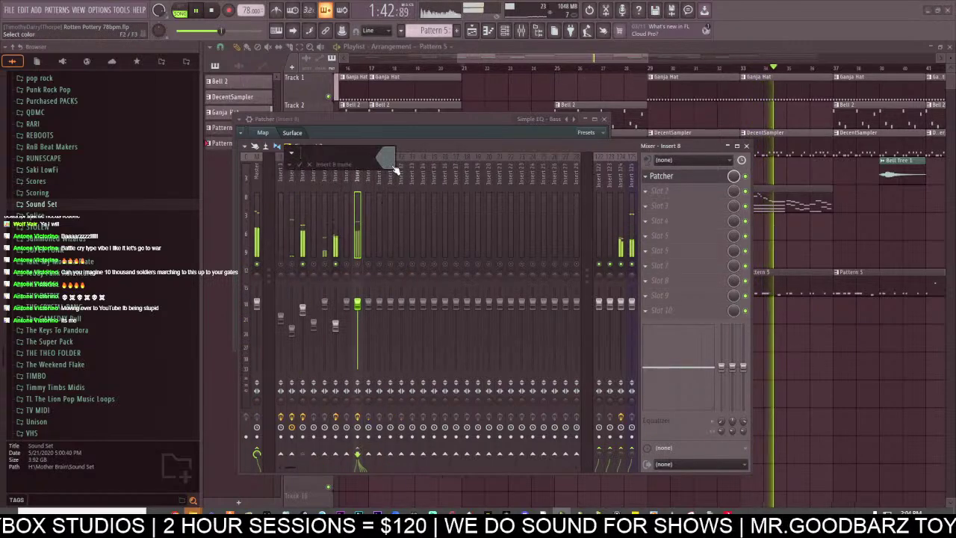
{"action": "type", "text": "BASS PU"}
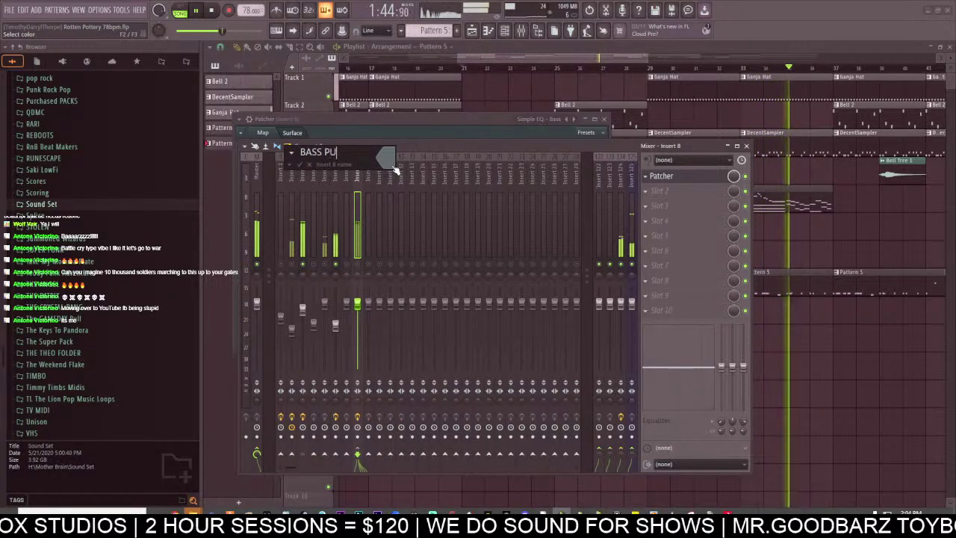
{"action": "type", "text": "SH"}
{"action": "key", "text": "Return"}
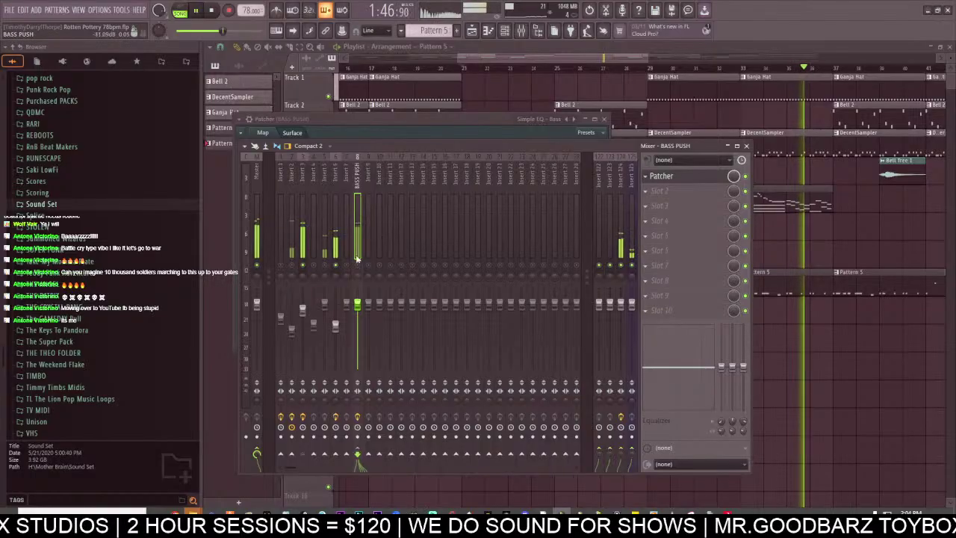
Lower the BASS PUSH track's volume and cut its low shelf by 18 dB at 42 Hz.
{"action": "left_click_drag", "start_coordinate": [357, 302], "coordinate": [356, 320]}
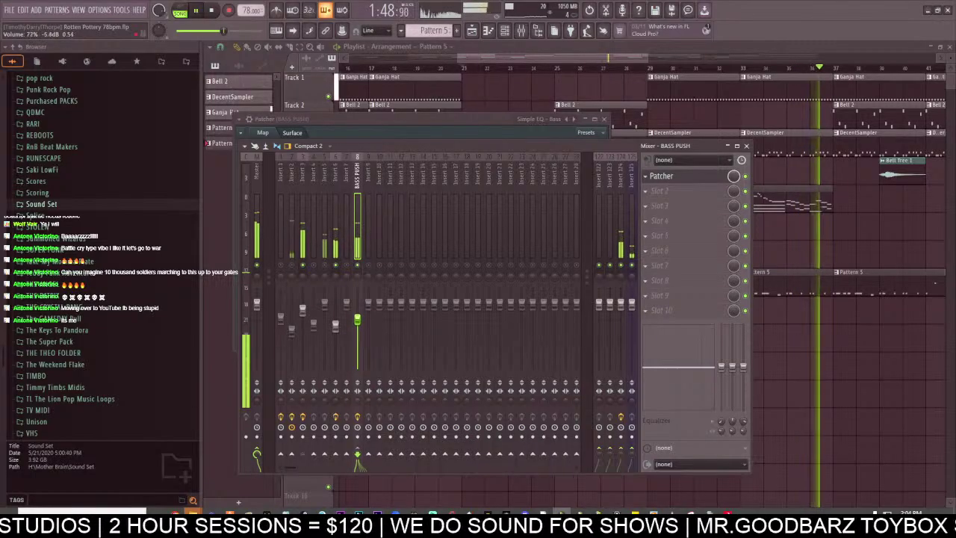
{"action": "left_click_drag", "start_coordinate": [721, 367], "coordinate": [721, 408]}
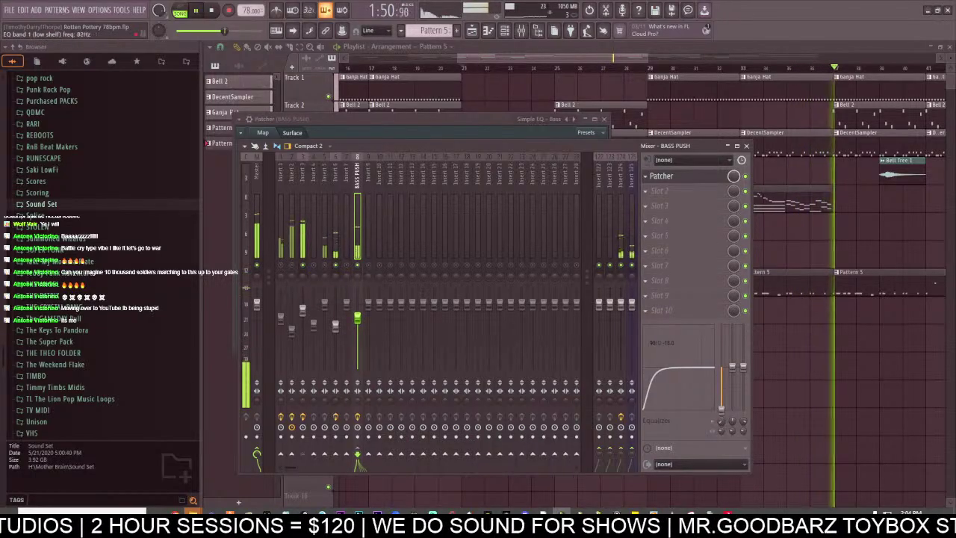
Raise the Growl band of the Simple EQ - Bass in BASS PUSH's Patcher and return to the mixer.
{"action": "left_click", "coordinate": [661, 175]}
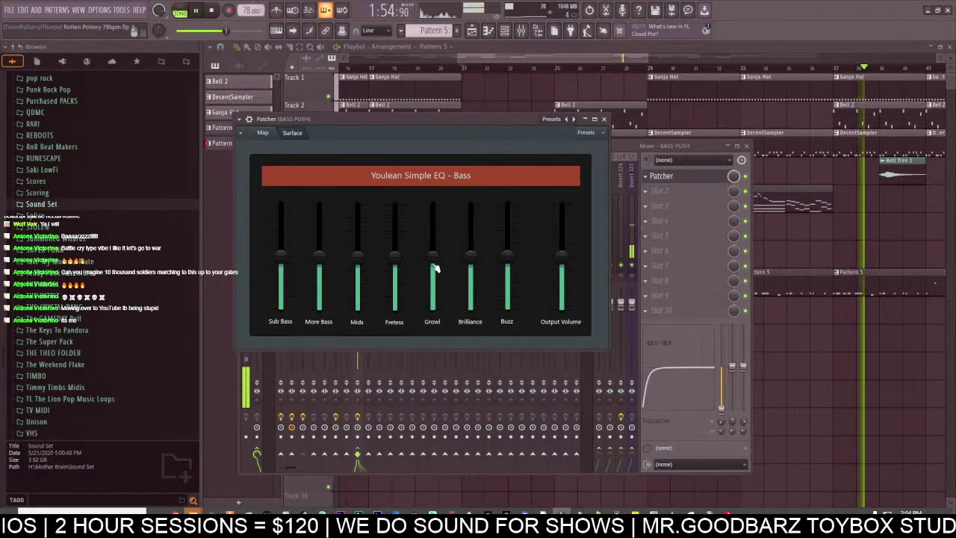
{"action": "left_click_drag", "start_coordinate": [434, 265], "coordinate": [433, 239]}
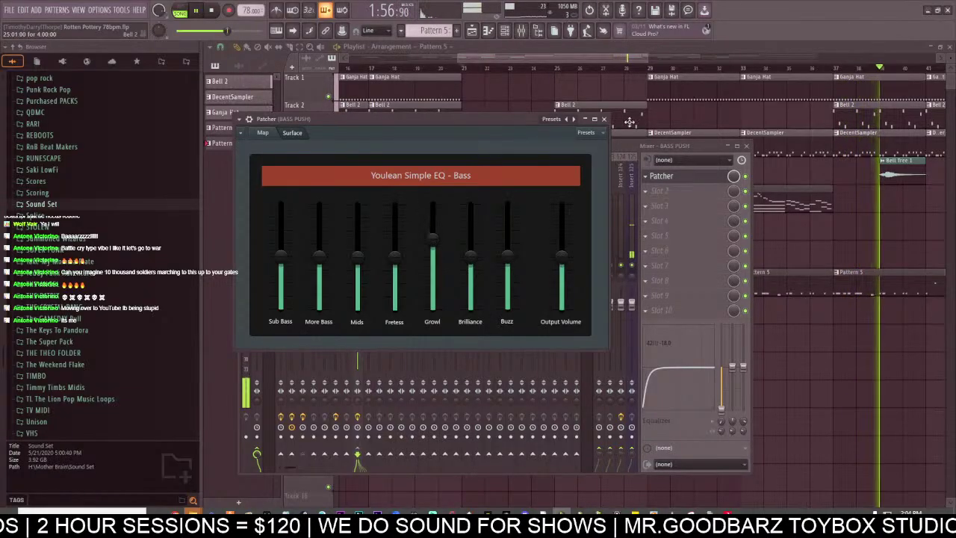
{"action": "left_click", "coordinate": [622, 148]}
Load the Spaz effect with the ACE preset in the second effect slot of the BASS PUSH track.
{"action": "left_click", "coordinate": [304, 218]}
{"action": "left_click", "coordinate": [358, 210]}
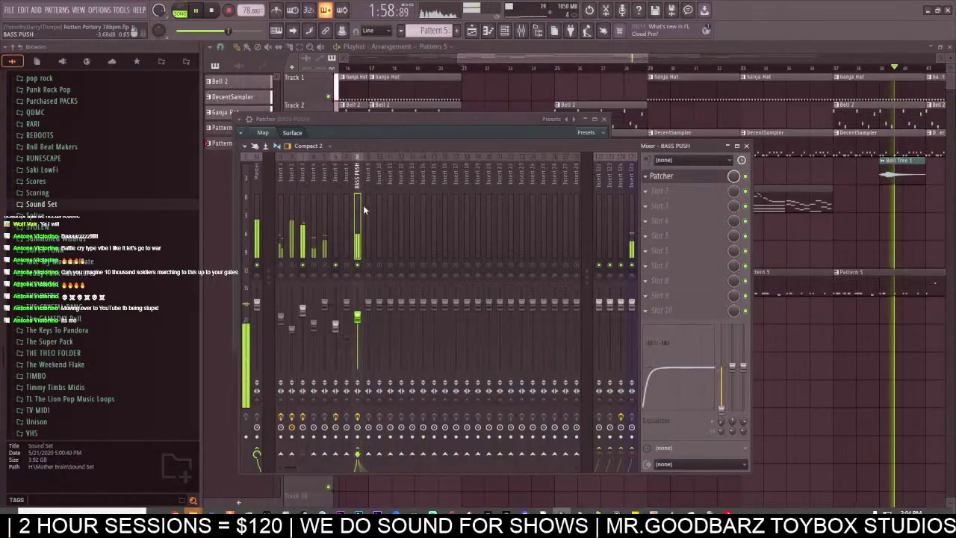
{"action": "left_click", "coordinate": [668, 191]}
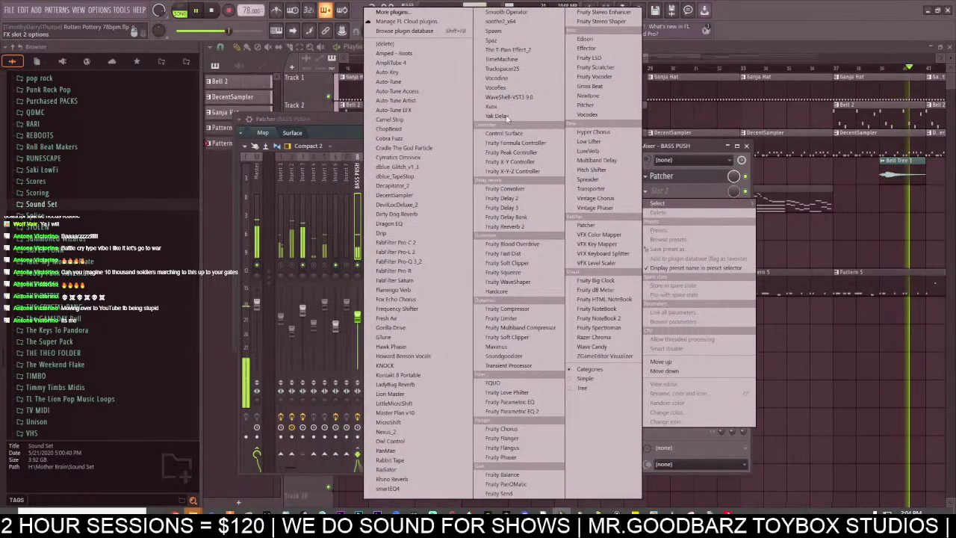
{"action": "left_click", "coordinate": [493, 41]}
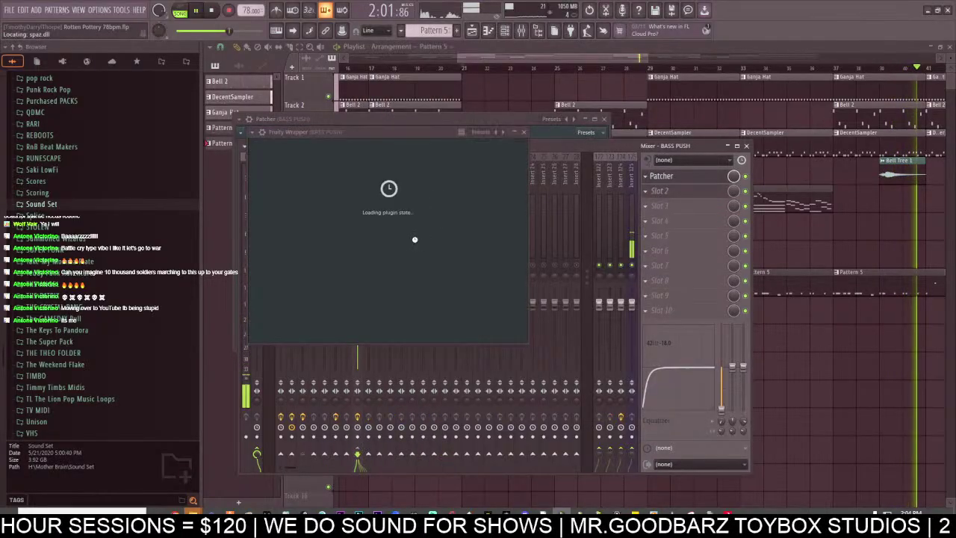
{"action": "left_click", "coordinate": [549, 174]}
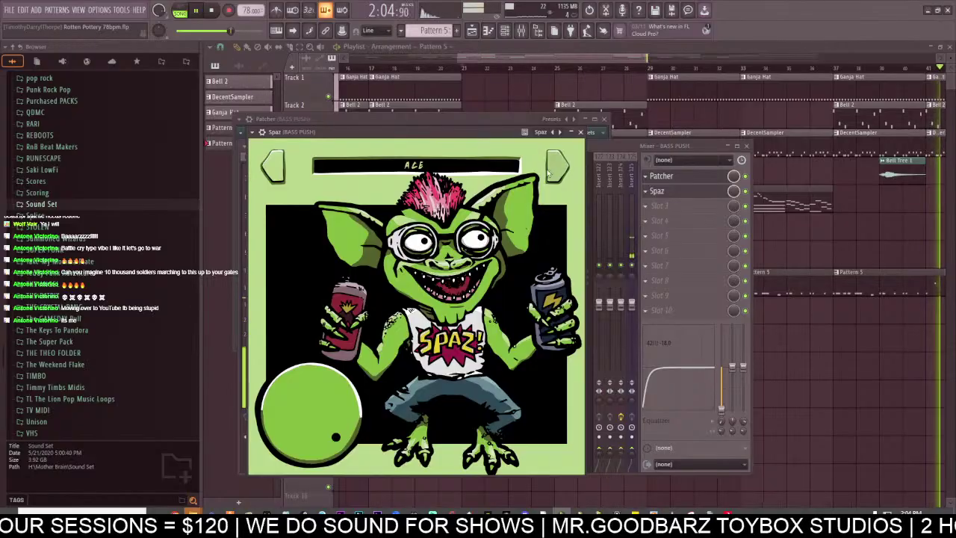
Move Spaz above Patcher in the BASS PUSH track's effect chain.
{"action": "left_click", "coordinate": [610, 145]}
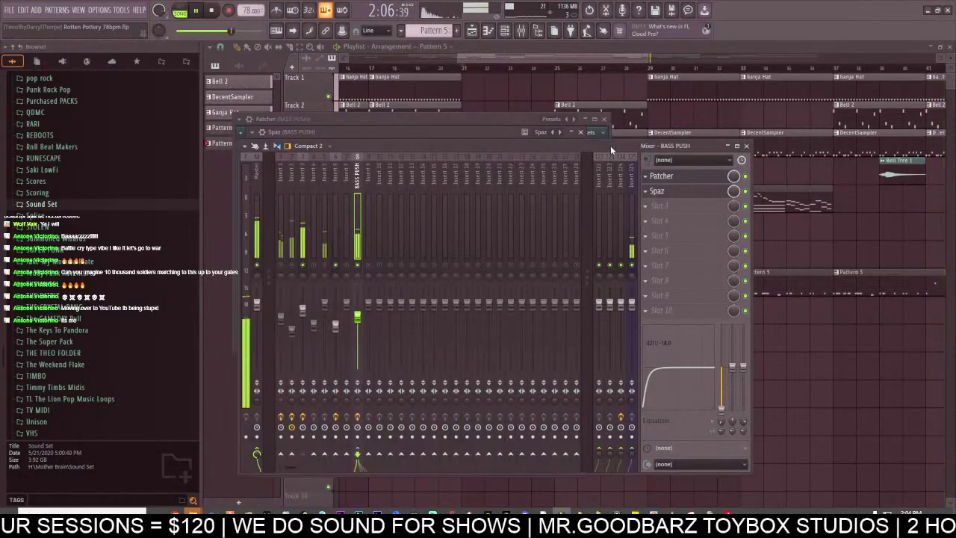
{"action": "left_click", "coordinate": [646, 192]}
{"action": "left_click", "coordinate": [672, 248]}
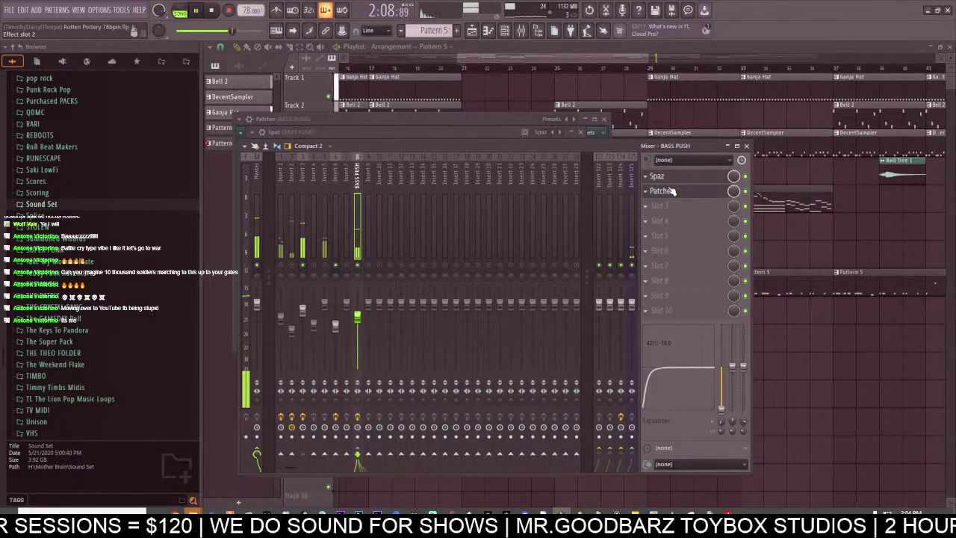
Raise the Brilliance band of the Simple EQ - Bass in BASS PUSH's Patcher and unsolo the mixer tracks.
{"action": "left_click", "coordinate": [672, 191]}
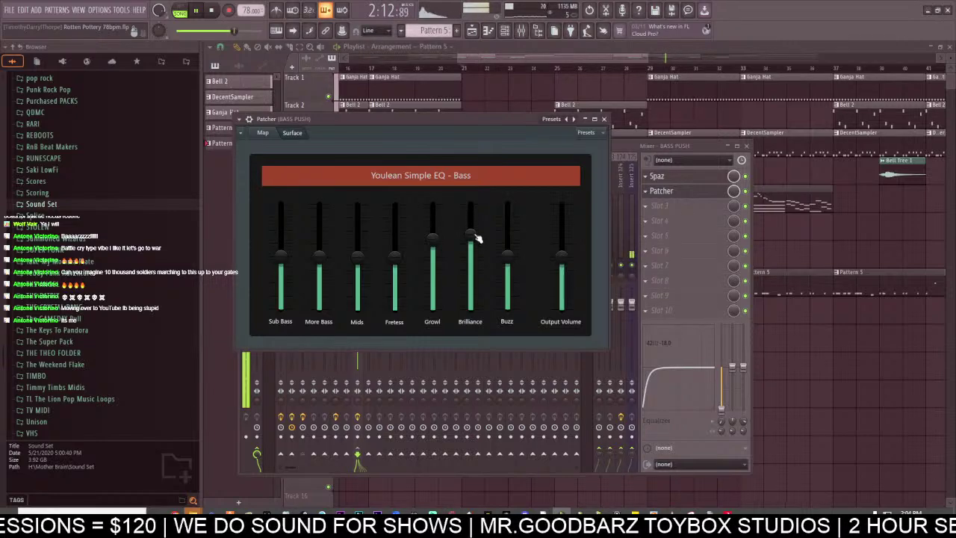
{"action": "left_click", "coordinate": [676, 142]}
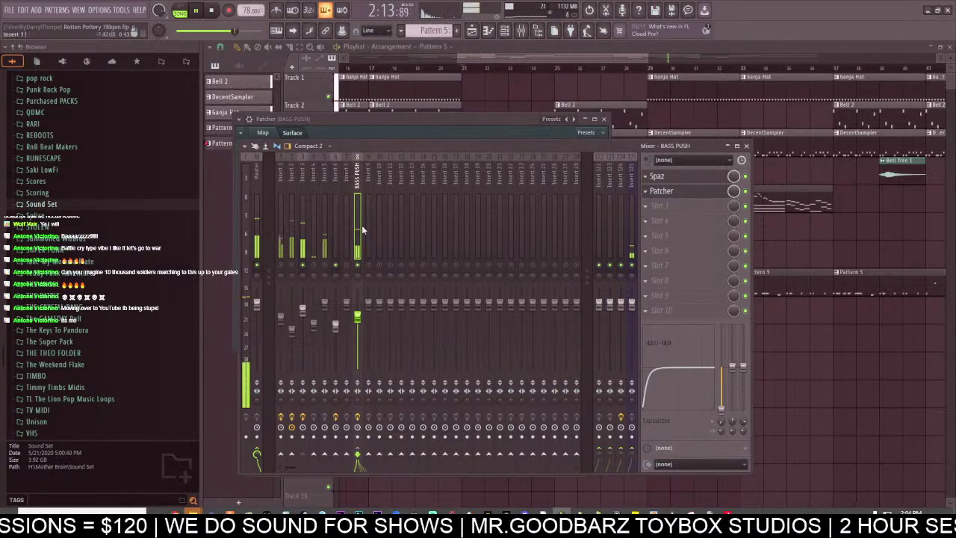
{"action": "right_click", "coordinate": [327, 265]}
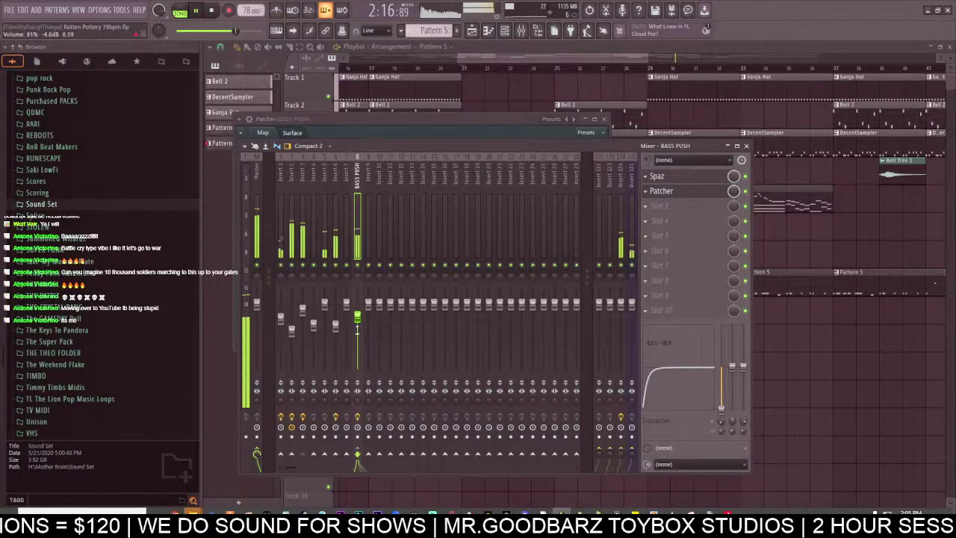
Solo Insert 6 and lower band 2 of its Fruity Parametric EQ 2.
{"action": "right_click", "coordinate": [336, 226]}
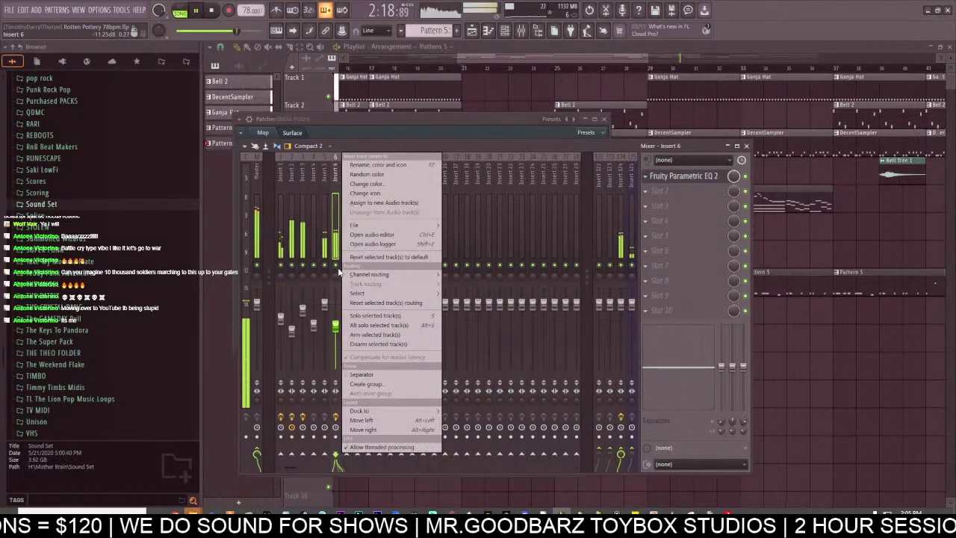
{"action": "left_click", "coordinate": [338, 272]}
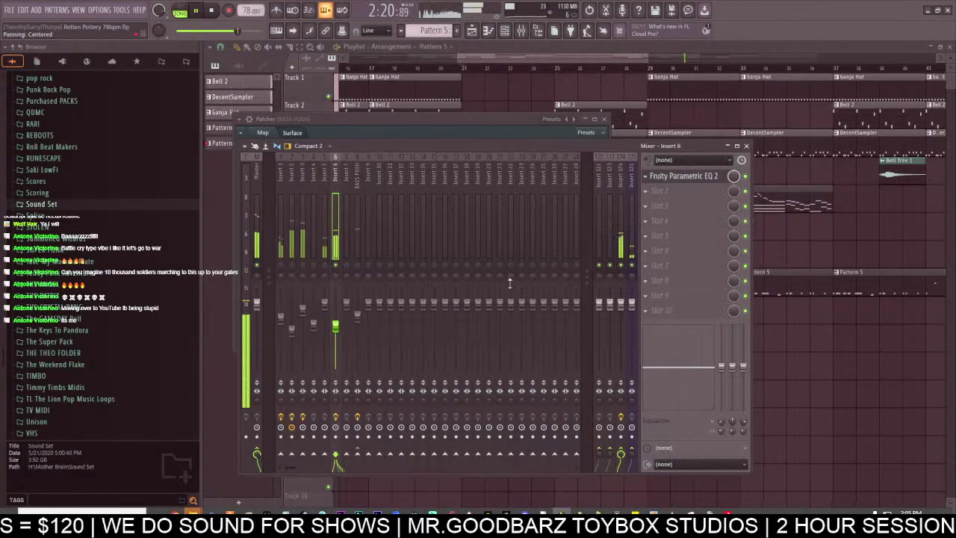
{"action": "left_click", "coordinate": [677, 181]}
{"action": "left_click_drag", "start_coordinate": [349, 233], "coordinate": [348, 282]}
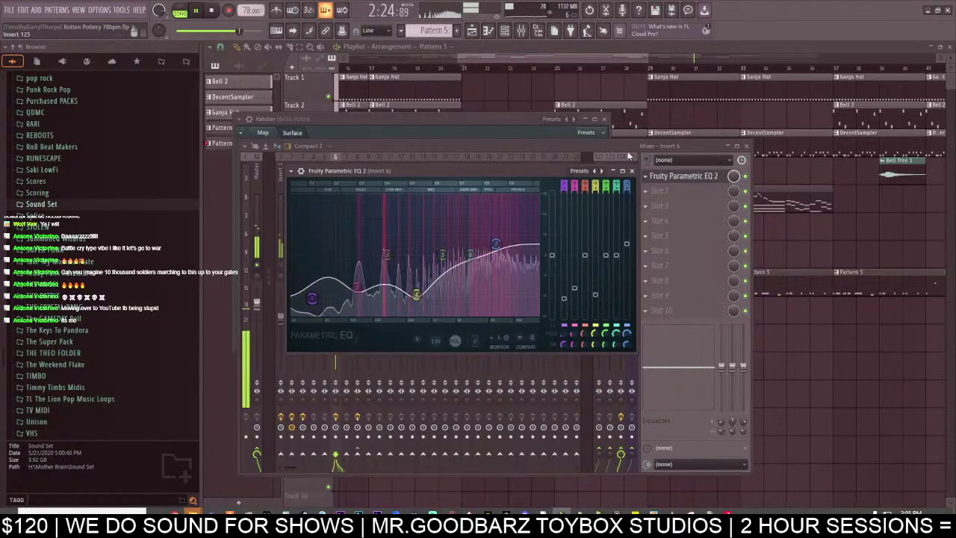
{"action": "left_click", "coordinate": [617, 149]}
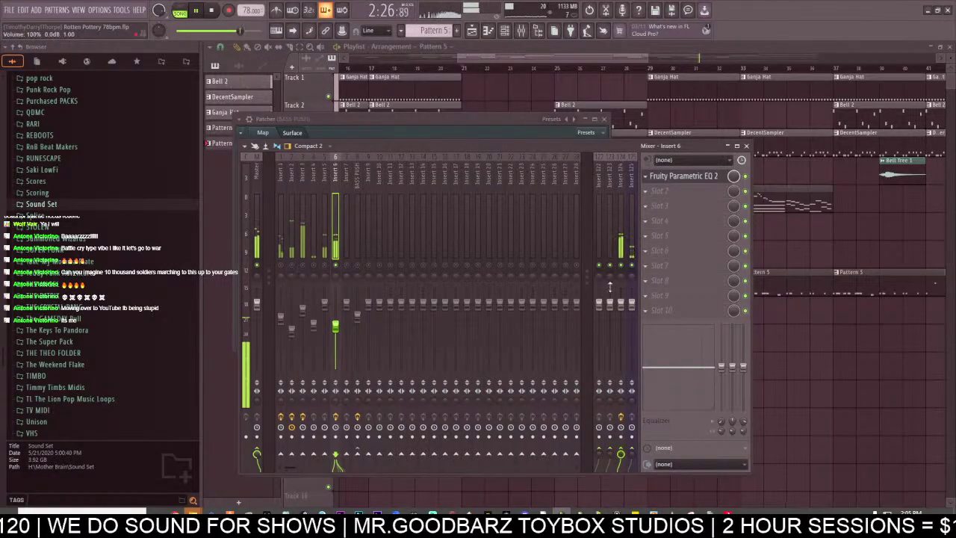
Check the Doubler2 Stereo settings on Insert 124 and lower the BASS PUSH track's volume slightly.
{"action": "left_click", "coordinate": [622, 222]}
{"action": "left_click", "coordinate": [676, 178]}
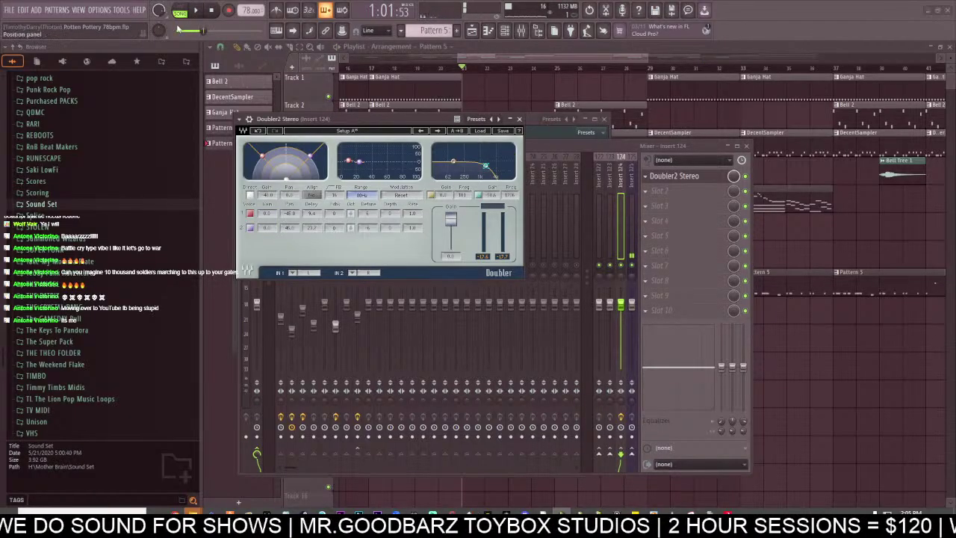
{"action": "left_click", "coordinate": [520, 120]}
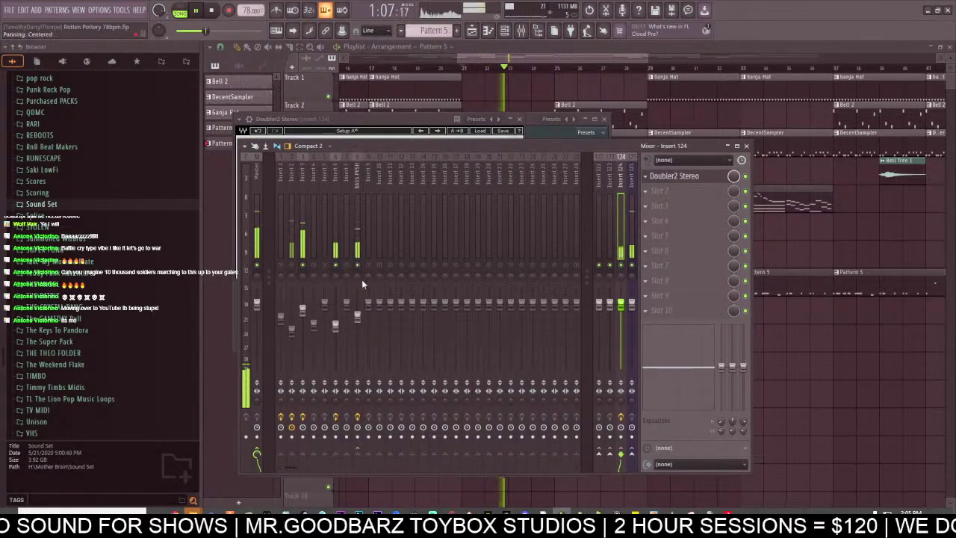
{"action": "left_click", "coordinate": [358, 321]}
Switch band 7 of Insert 6's Fruity Parametric EQ 2 to a low pass and lower its cutoff frequency.
{"action": "left_click", "coordinate": [342, 233]}
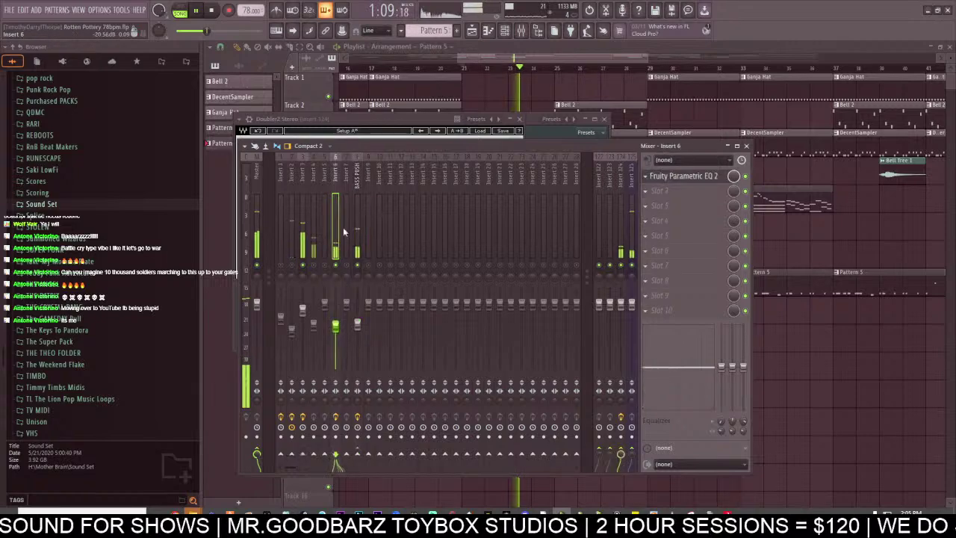
{"action": "left_click", "coordinate": [717, 178]}
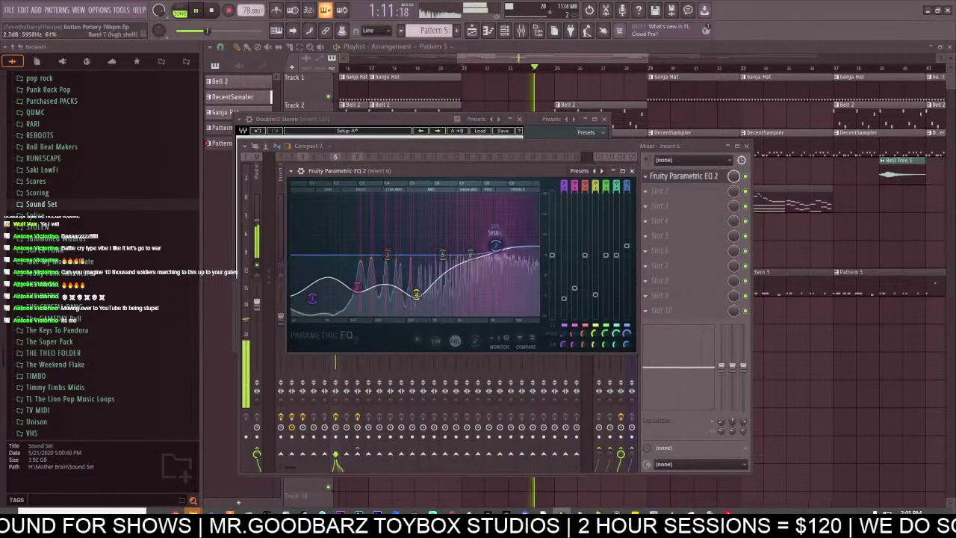
{"action": "left_click_drag", "start_coordinate": [627, 183], "coordinate": [627, 200]}
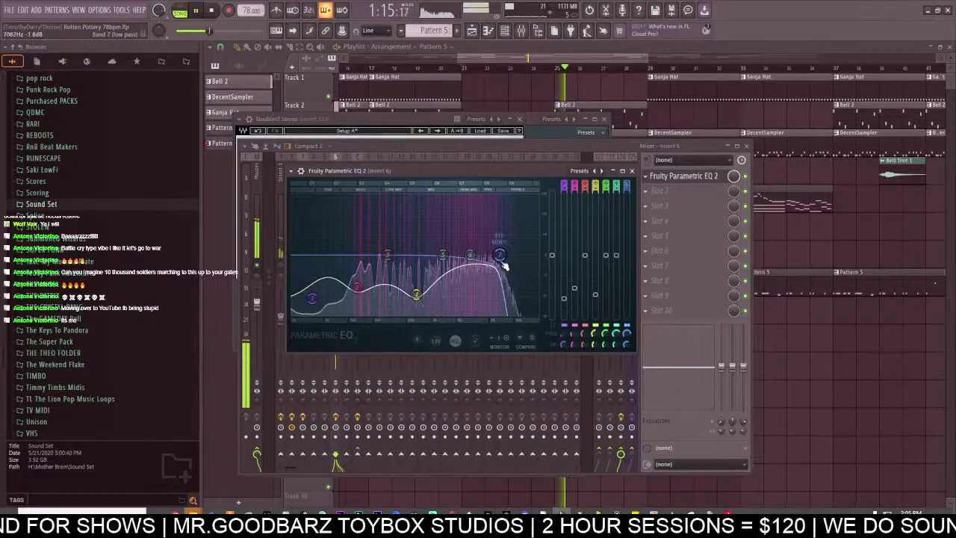
{"action": "left_click_drag", "start_coordinate": [502, 260], "coordinate": [466, 237]}
{"action": "left_click", "coordinate": [632, 171]}
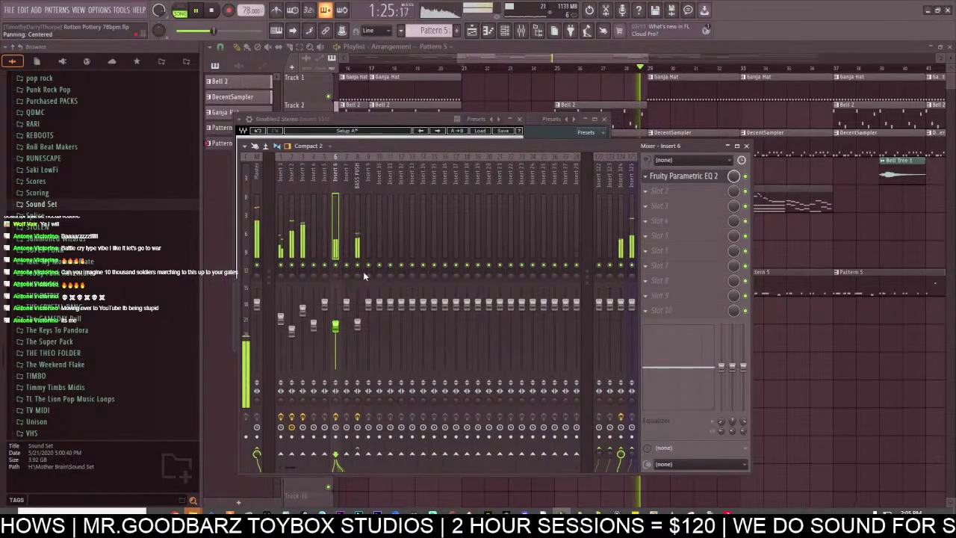
Flatten Insert 5's low shelf, boost its peaking band by 7.4 dB plus its high shelf, and lower the track's volume.
{"action": "left_click", "coordinate": [325, 245]}
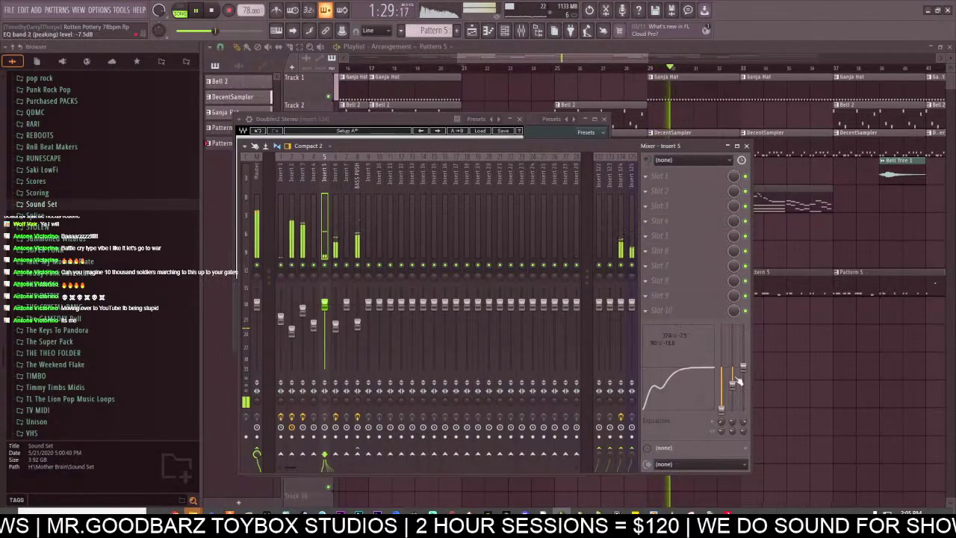
{"action": "left_click_drag", "start_coordinate": [721, 410], "coordinate": [732, 350]}
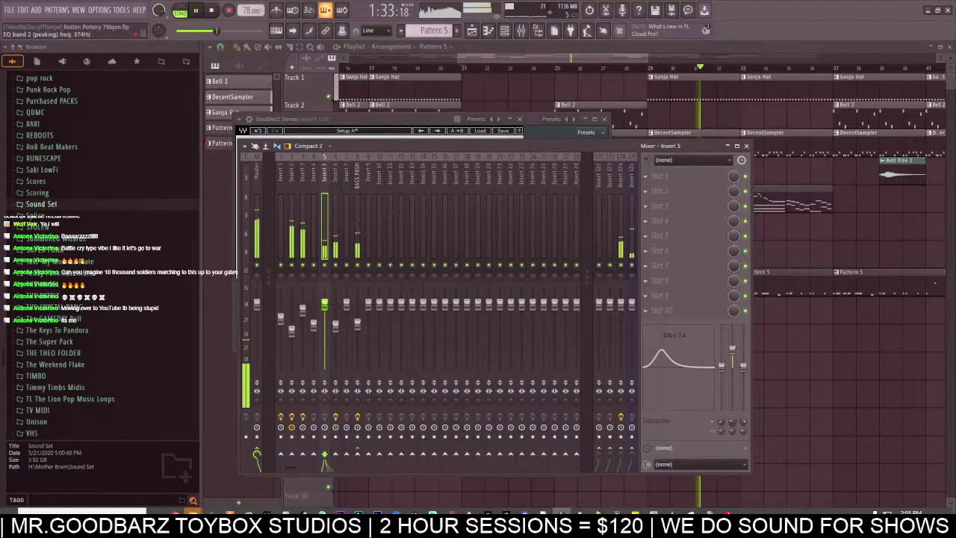
{"action": "left_click_drag", "start_coordinate": [733, 430], "coordinate": [734, 431]}
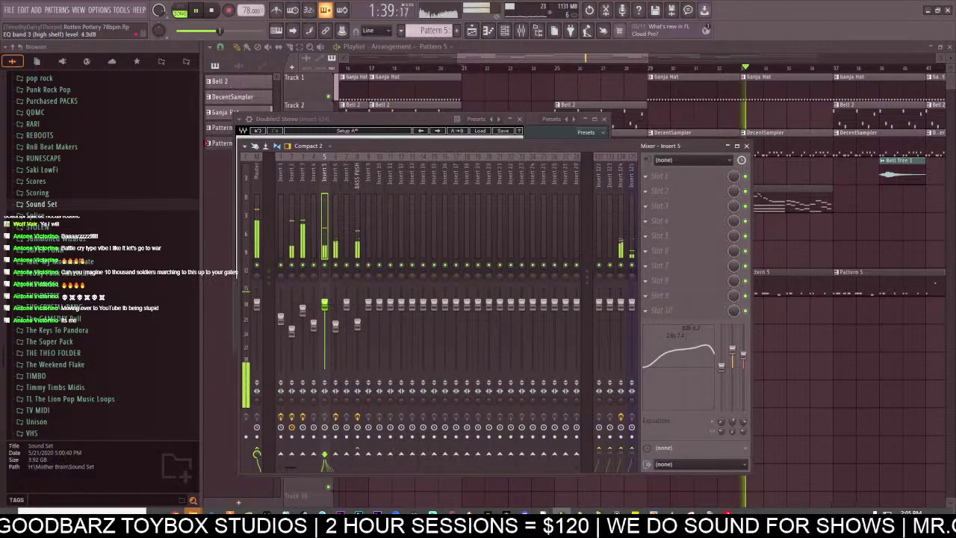
{"action": "left_click_drag", "start_coordinate": [324, 304], "coordinate": [324, 316]}
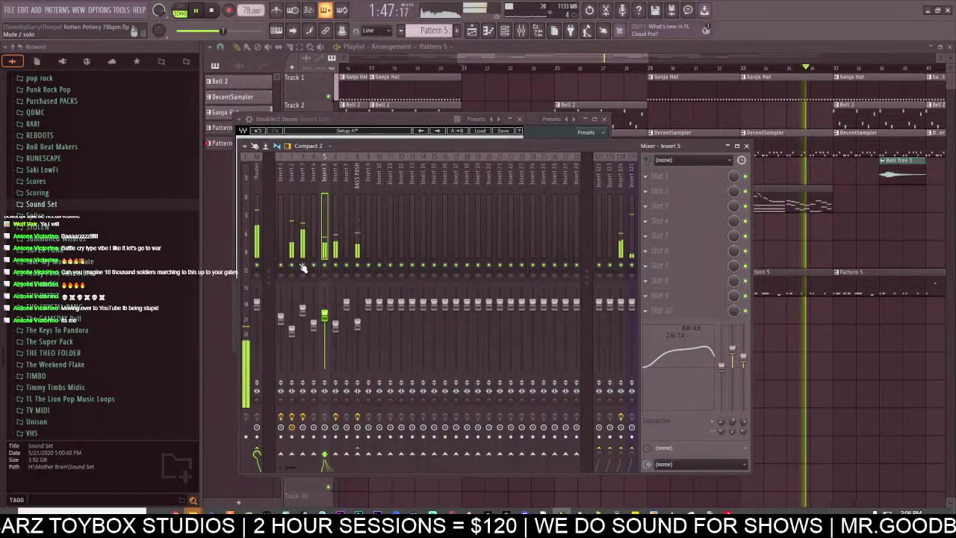
Raise the Clip amount of KNOCK on Insert 2 to 7.56 dB and return to the mixer.
{"action": "left_click", "coordinate": [294, 238]}
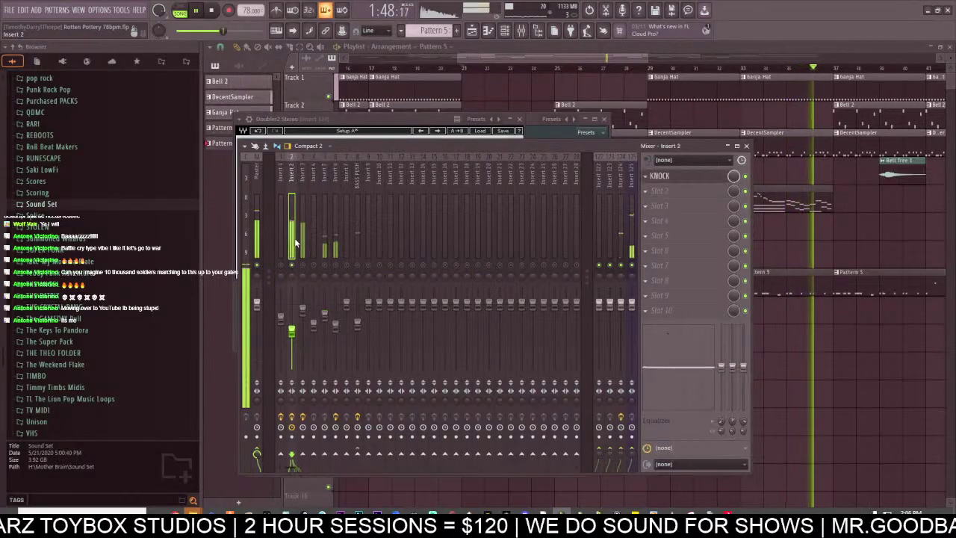
{"action": "left_click", "coordinate": [691, 177]}
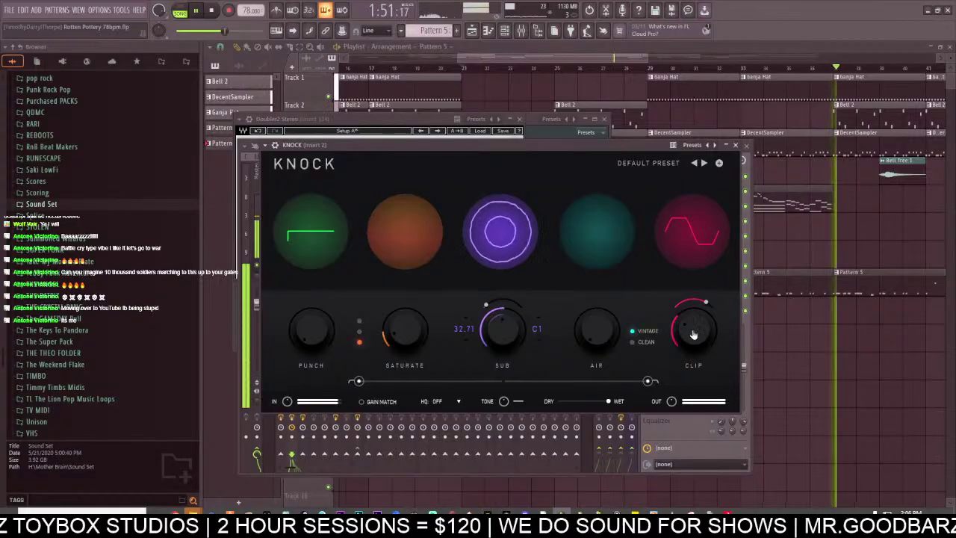
{"action": "left_click_drag", "start_coordinate": [693, 335], "coordinate": [692, 311]}
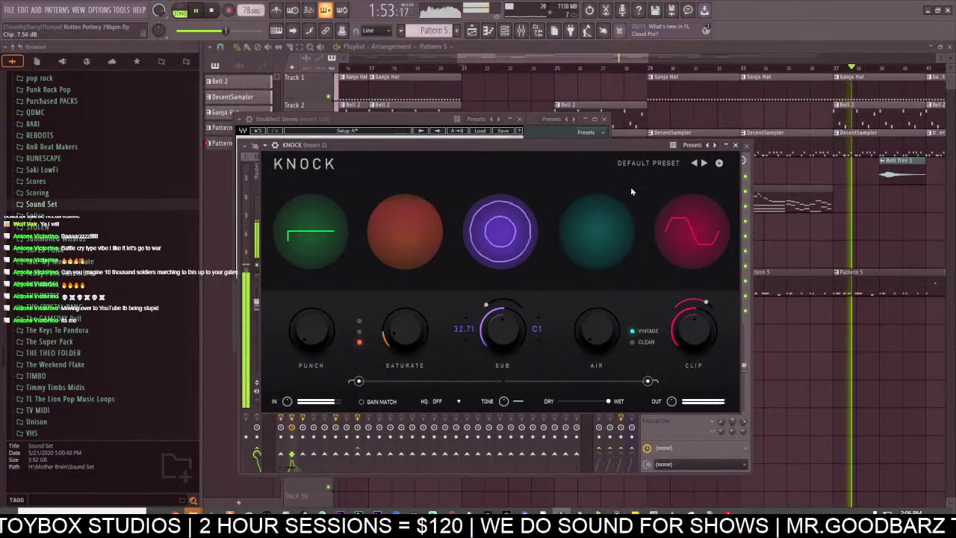
{"action": "left_click_drag", "start_coordinate": [610, 147], "coordinate": [702, 301]}
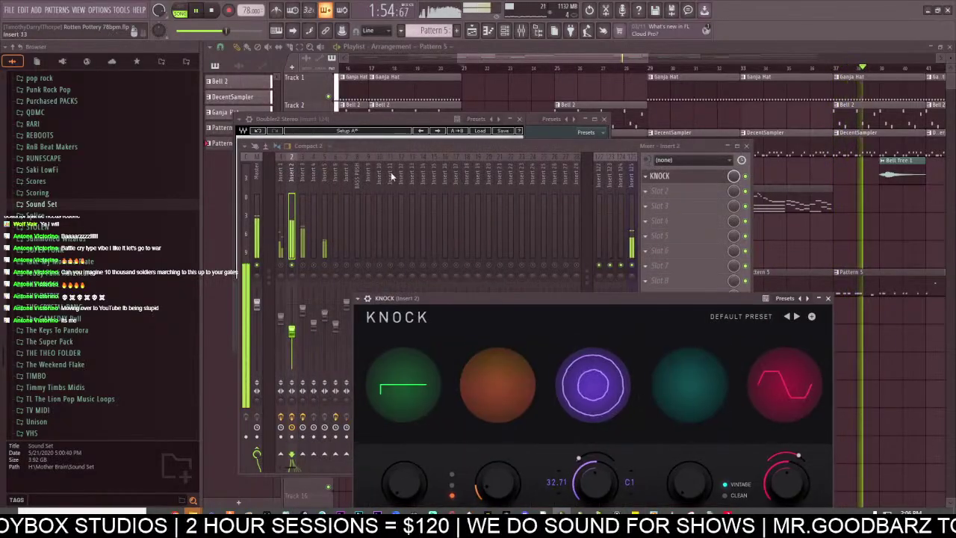
{"action": "left_click", "coordinate": [291, 265]}
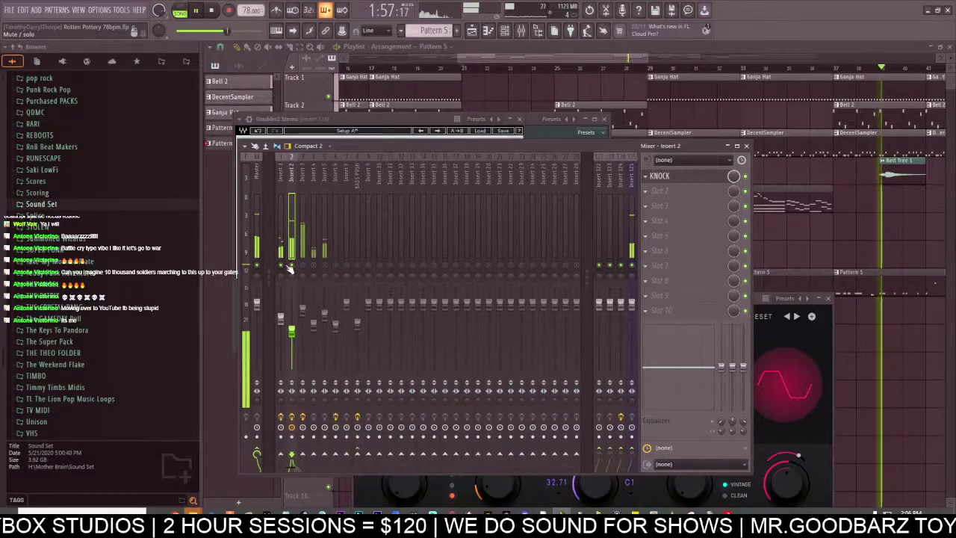
Set the CLA-2A gain on Insert 1 to 54.60 and cut the track's peaking EQ band by 4.2 dB.
{"action": "left_click", "coordinate": [282, 278]}
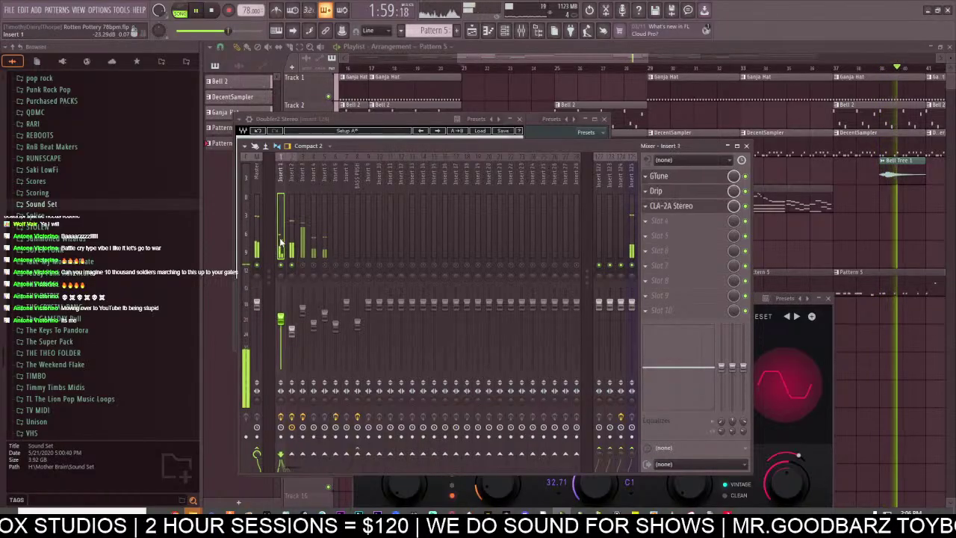
{"action": "left_click", "coordinate": [671, 206]}
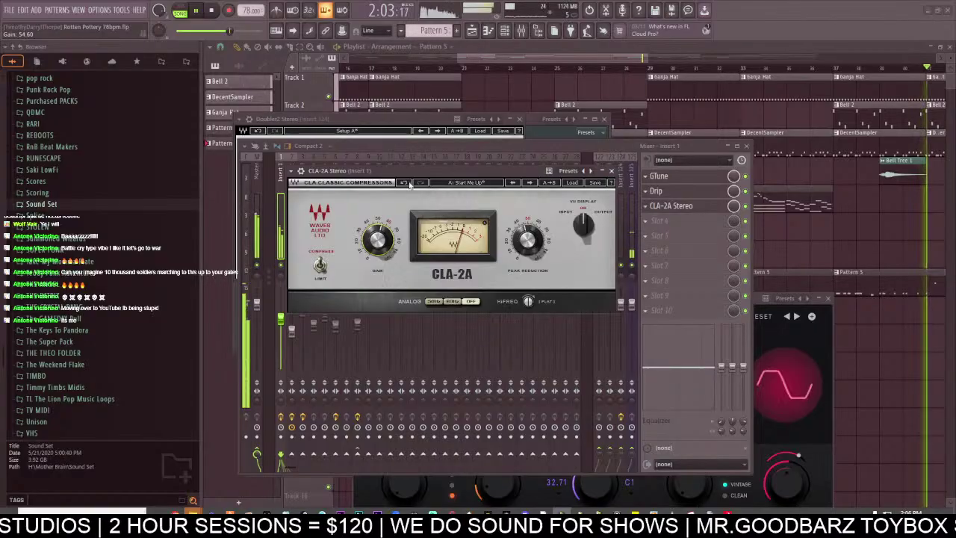
{"action": "left_click", "coordinate": [427, 142]}
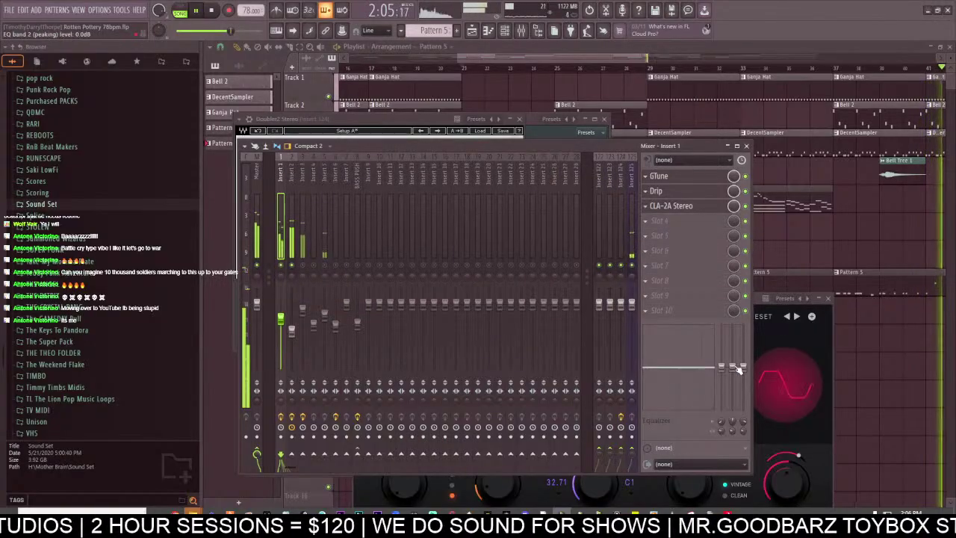
{"action": "left_click_drag", "start_coordinate": [731, 367], "coordinate": [732, 376]}
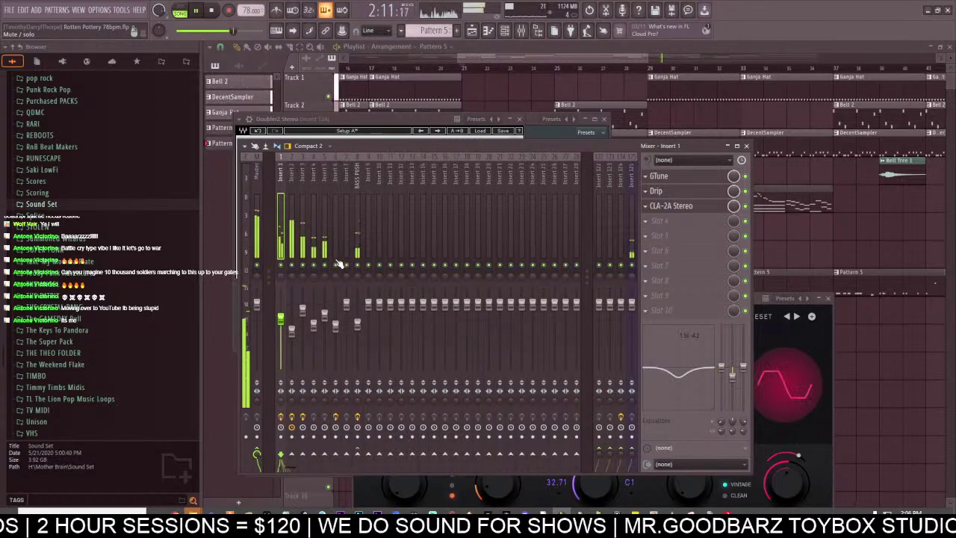
Lower the volumes of Insert 1 through BASS PUSH together, bringing Insert 1 to about 64%.
{"action": "left_click_drag", "start_coordinate": [359, 231], "coordinate": [175, 266]}
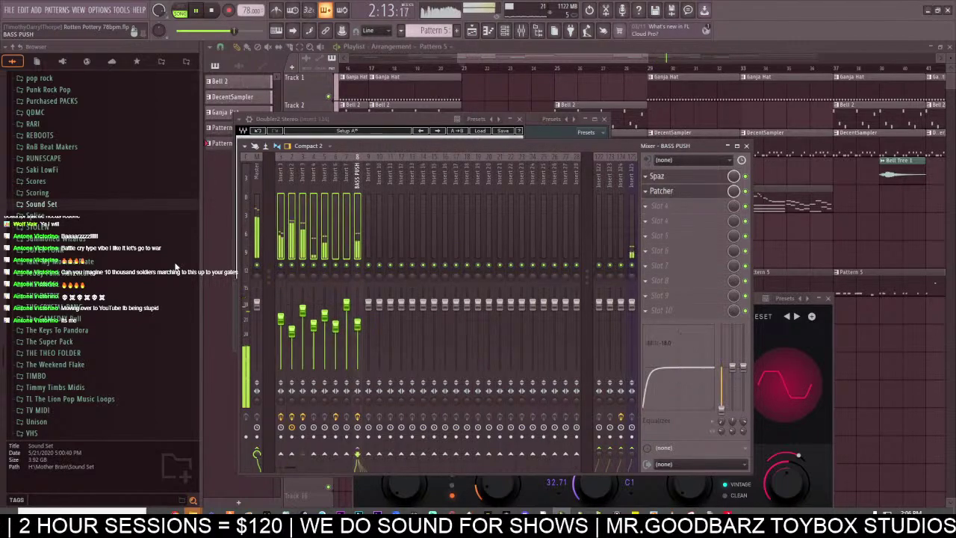
{"action": "left_click_drag", "start_coordinate": [281, 319], "coordinate": [281, 328]}
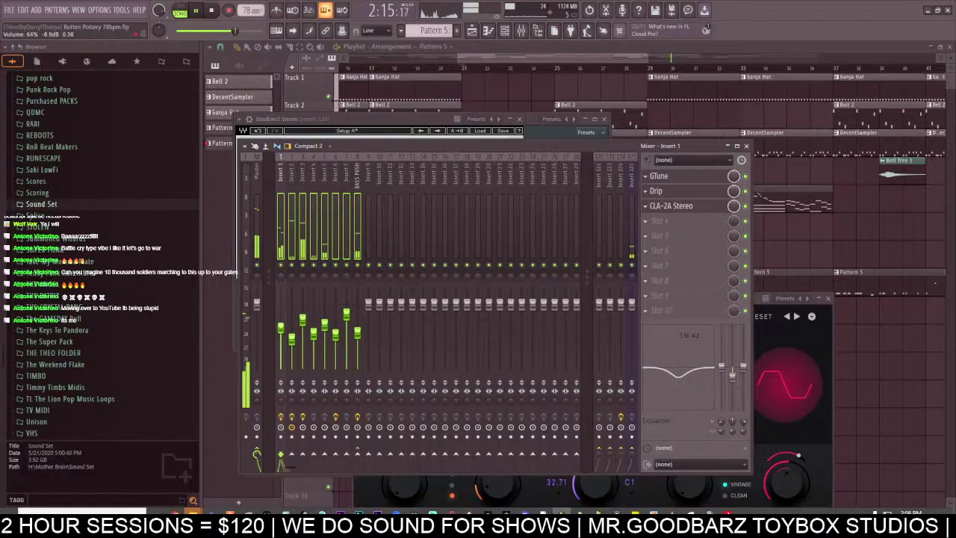
{"action": "left_click", "coordinate": [256, 198]}
Pan Insert 6 33% right and select the Master track.
{"action": "left_click", "coordinate": [335, 233]}
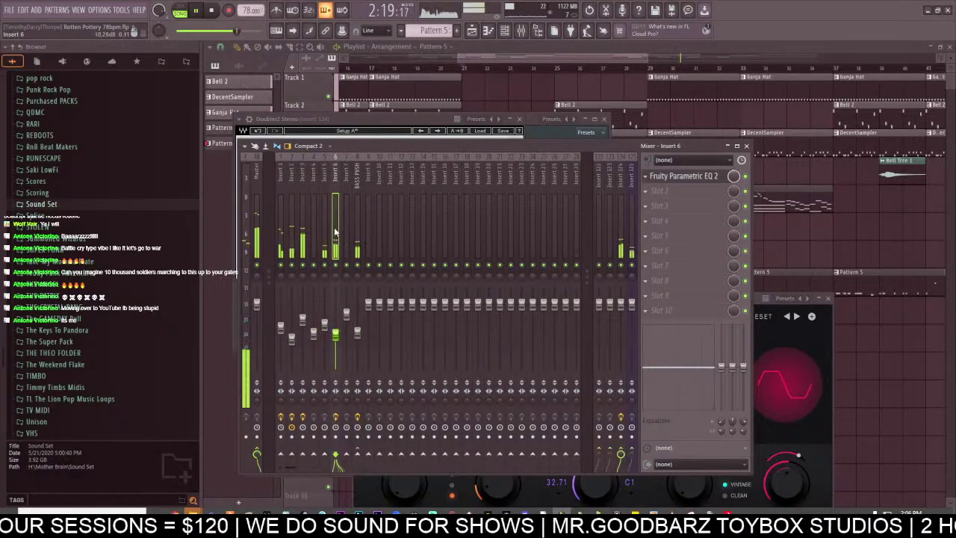
{"action": "left_click_drag", "start_coordinate": [335, 275], "coordinate": [335, 245]}
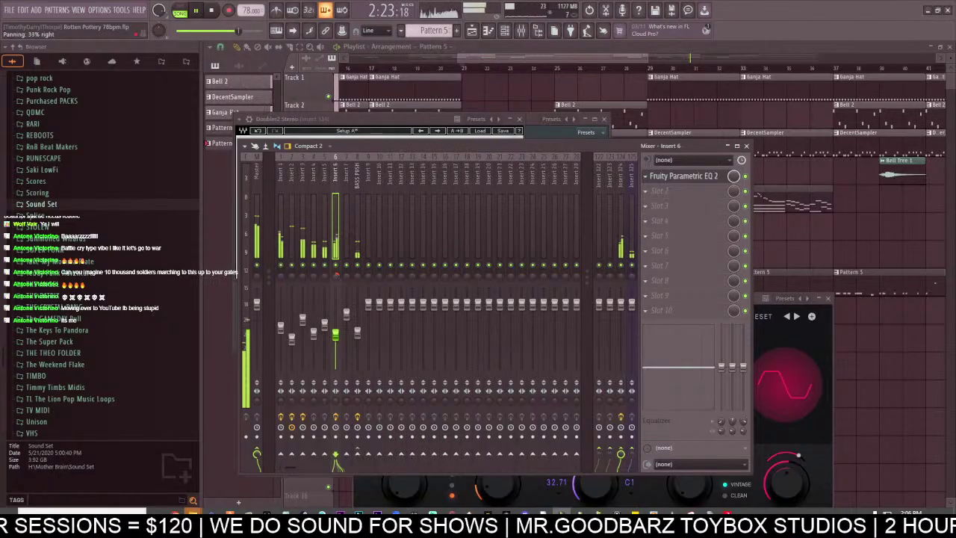
{"action": "left_click", "coordinate": [256, 221]}
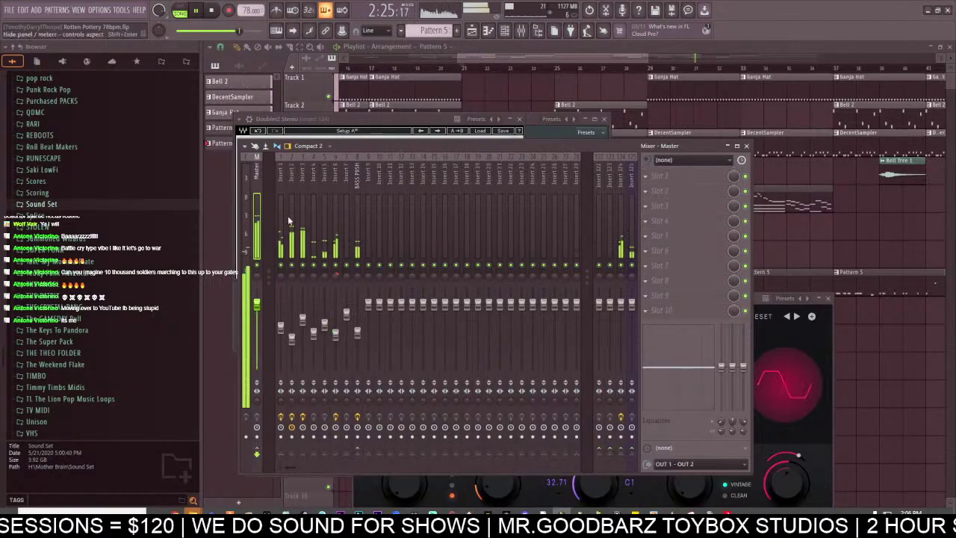
Delete the Pattern 4 clip at bar 45 on Track 5 of the playlist and view the whole arrangement.
{"action": "left_click", "coordinate": [490, 53]}
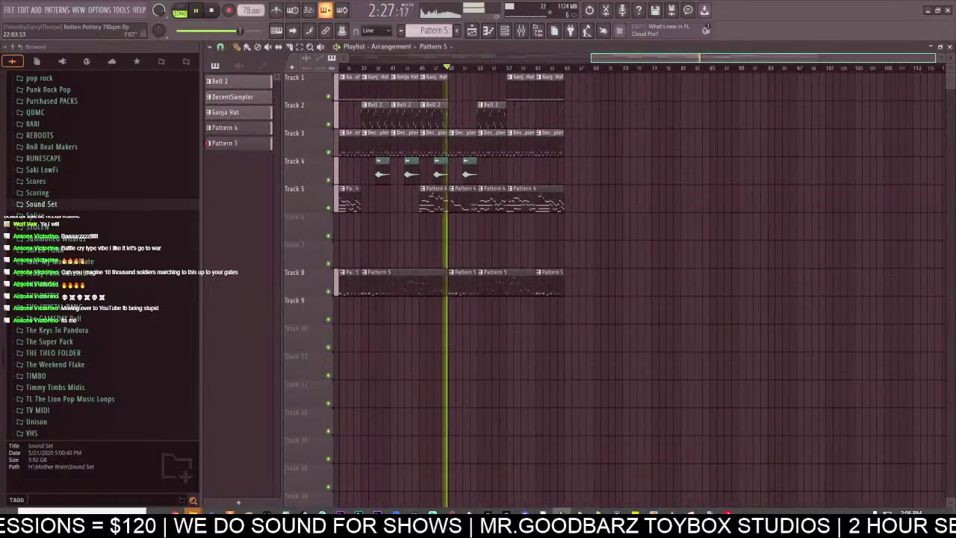
{"action": "right_click", "coordinate": [537, 199]}
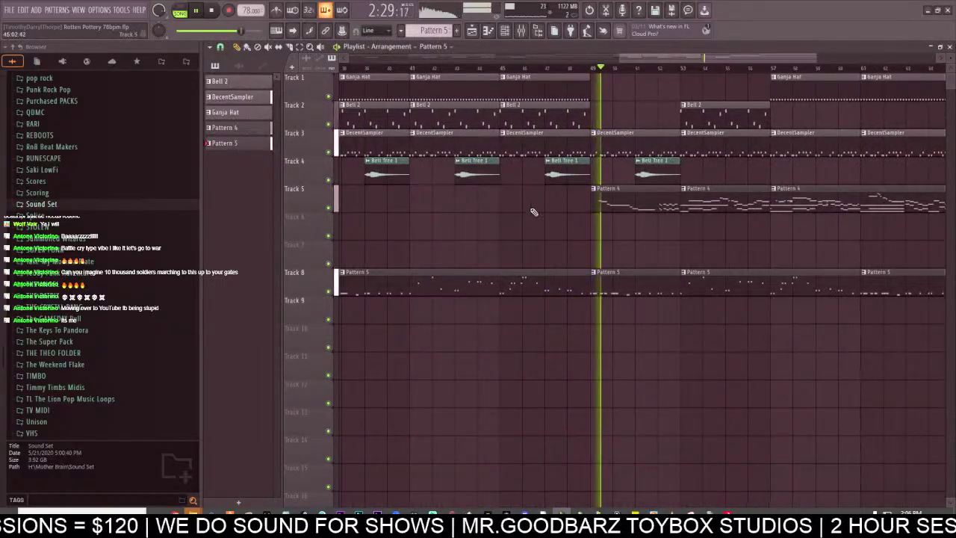
{"action": "scroll", "coordinate": [565, 57], "scroll_direction": "up", "scroll_amount": 2}
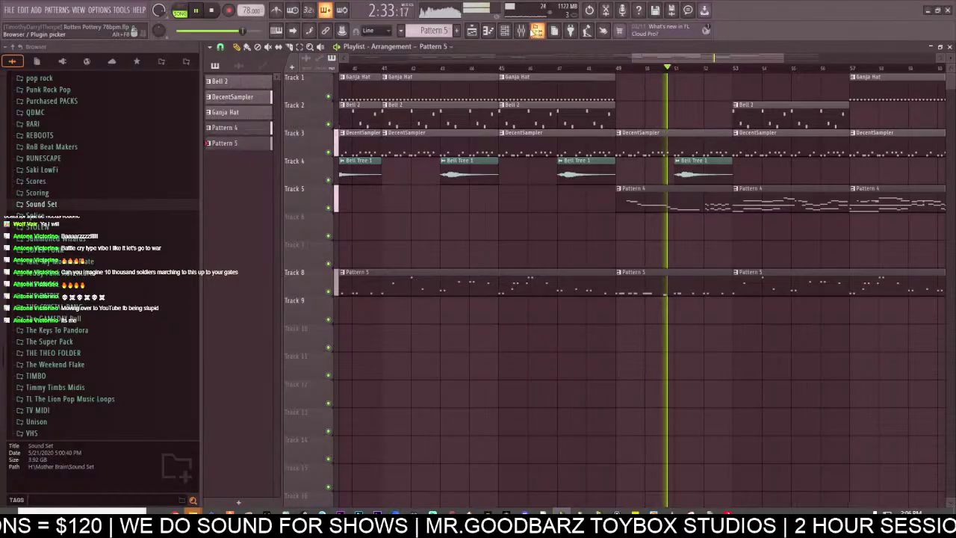
{"action": "left_click", "coordinate": [521, 31]}
{"action": "left_click", "coordinate": [500, 56]}
{"action": "scroll", "coordinate": [501, 57], "scroll_direction": "down", "scroll_amount": 6}
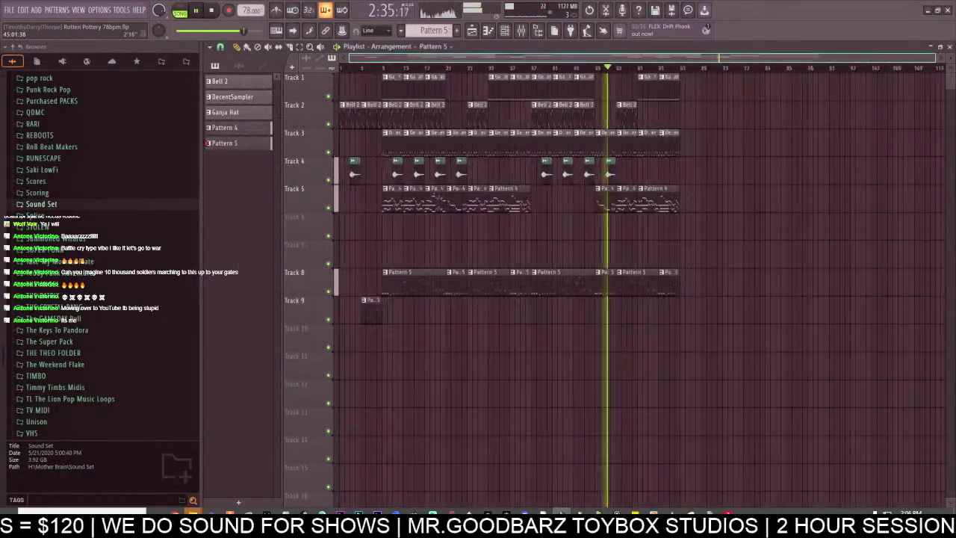
Add Bell 2 clips at bars 65 and 70 on Track 2 and undo the deletion of the Pattern 4 clip at bar 53.
{"action": "scroll", "coordinate": [501, 57], "scroll_direction": "up", "scroll_amount": 1}
{"action": "left_click", "coordinate": [350, 118]}
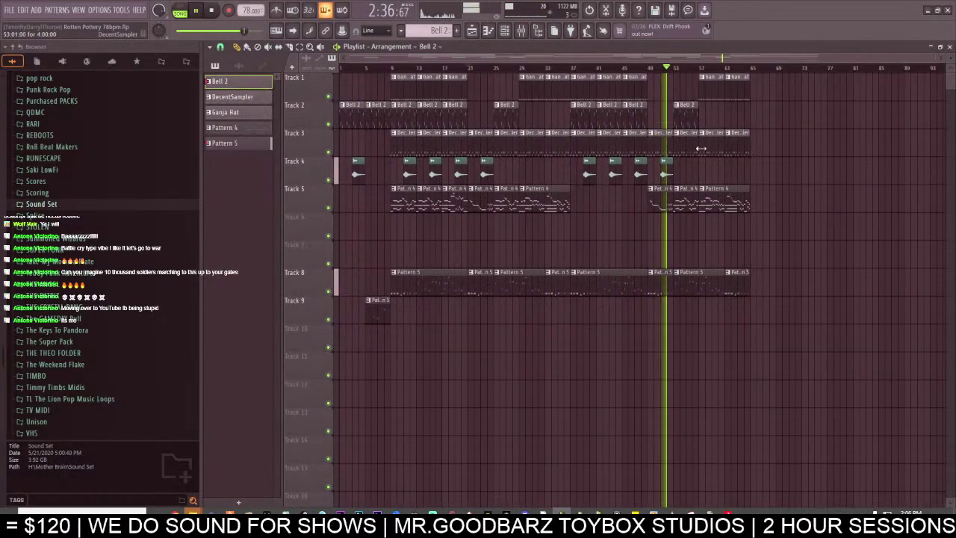
{"action": "left_click", "coordinate": [746, 114]}
{"action": "right_click", "coordinate": [760, 117]}
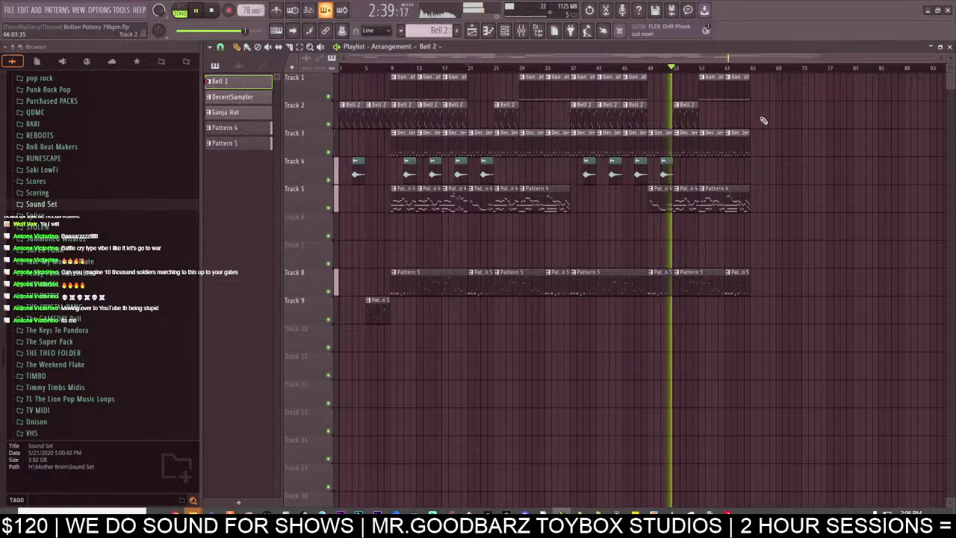
{"action": "left_click", "coordinate": [755, 115]}
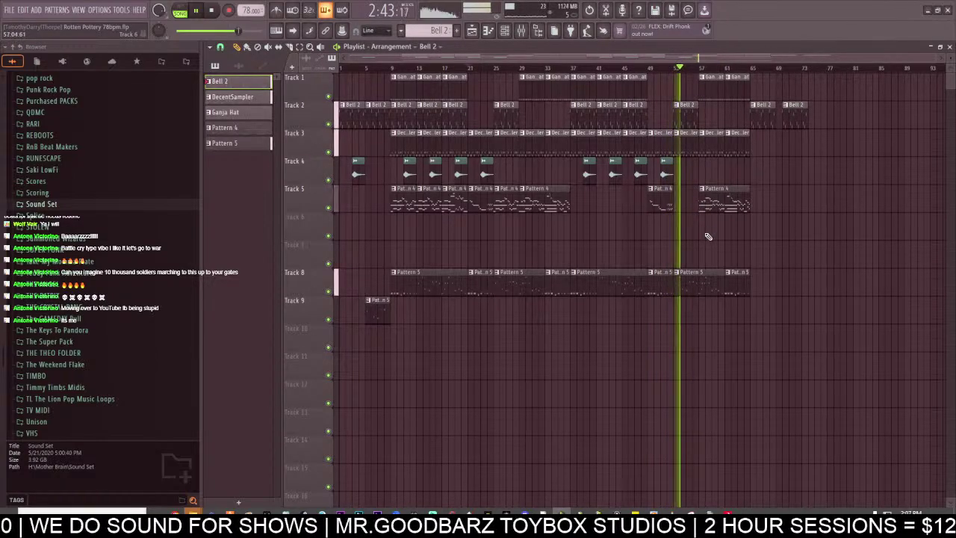
{"action": "key", "text": "ctrl+z"}
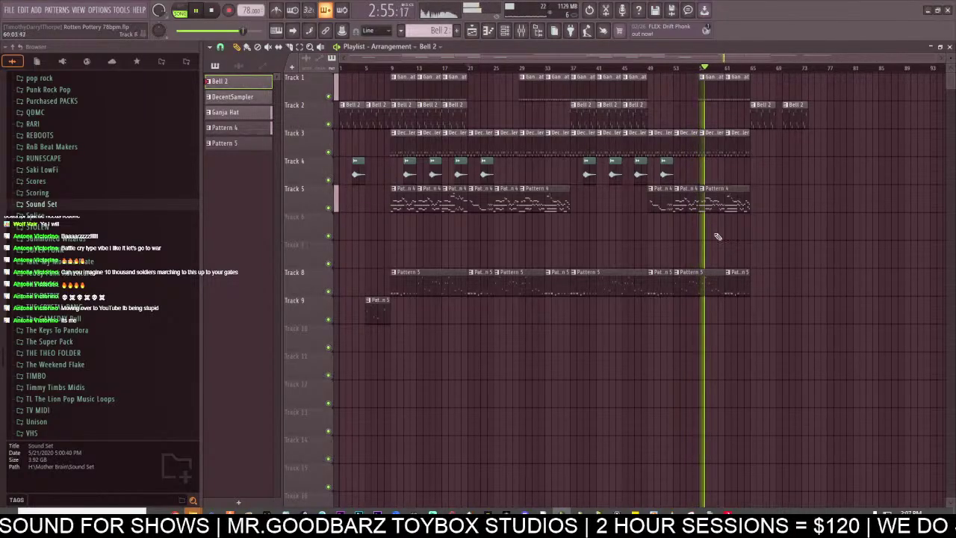
Raise the volume of Insert 6 in the mixer to about 59%.
{"action": "left_click", "coordinate": [521, 29]}
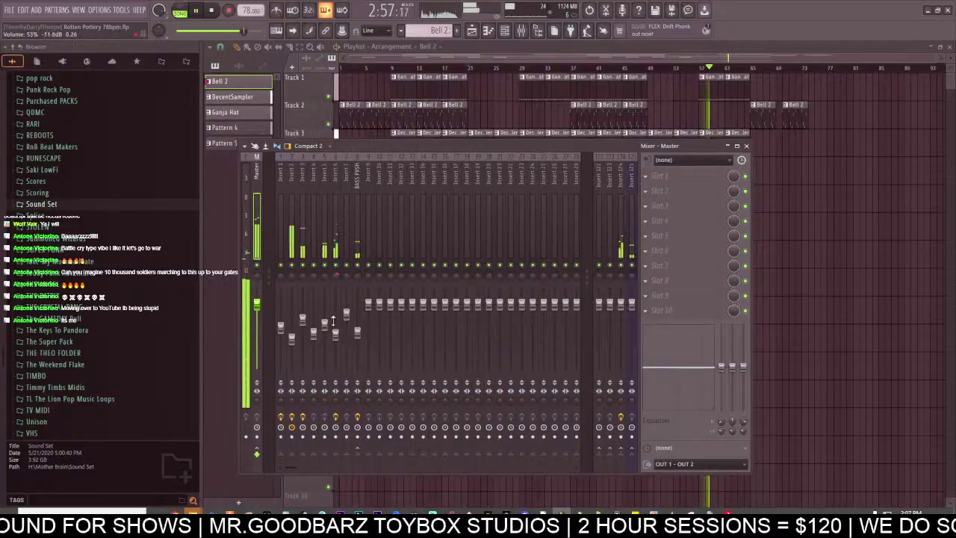
{"action": "left_click", "coordinate": [337, 236]}
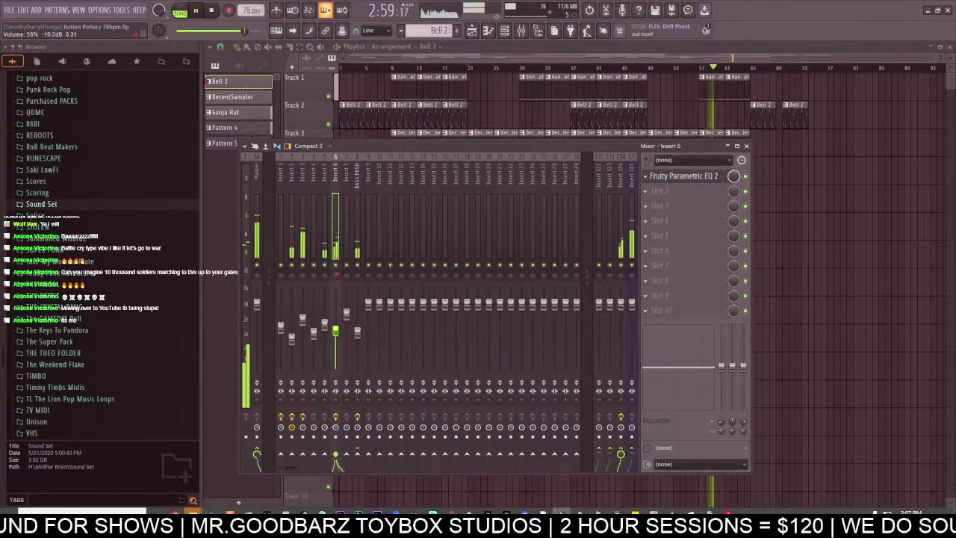
Load FabFilter Pro-Q 3_2 in the Master track's first effect slot with the Speaker MASTER preset and move its window clear of the mixer.
{"action": "left_click", "coordinate": [259, 216]}
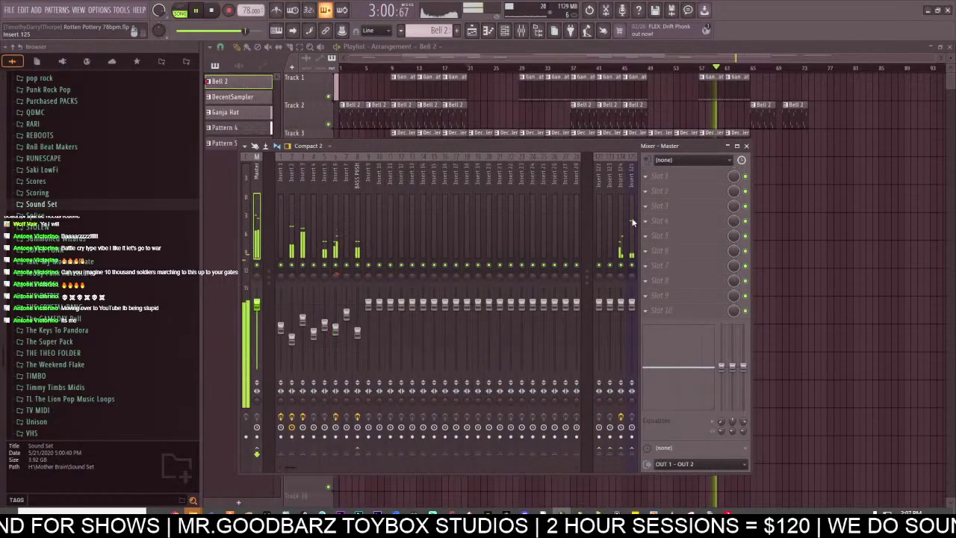
{"action": "left_click", "coordinate": [679, 180]}
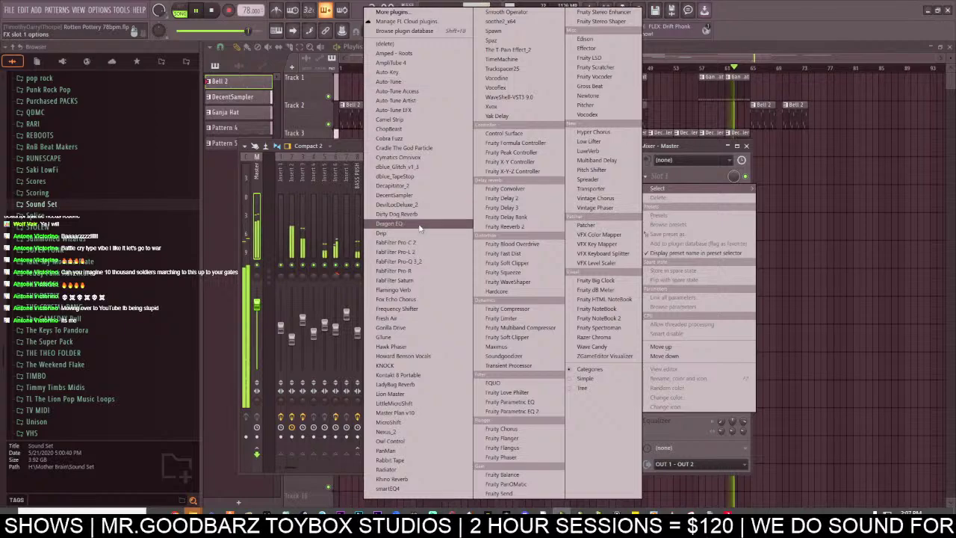
{"action": "left_click", "coordinate": [415, 260]}
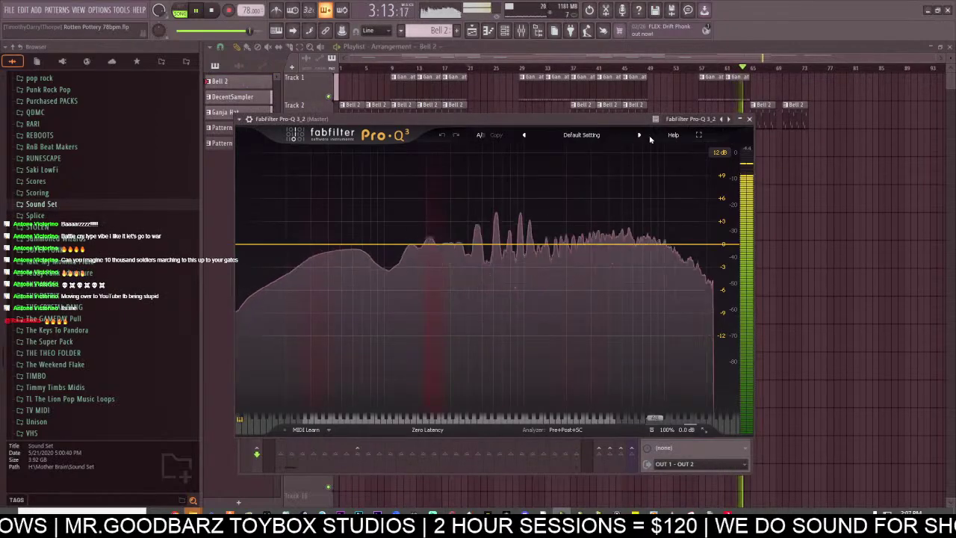
{"action": "left_click", "coordinate": [609, 135]}
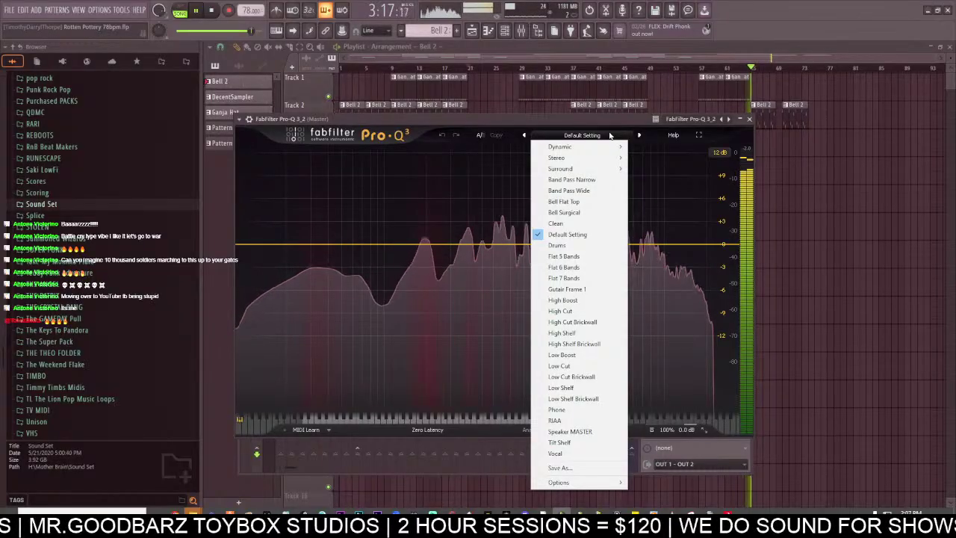
{"action": "left_click", "coordinate": [595, 433]}
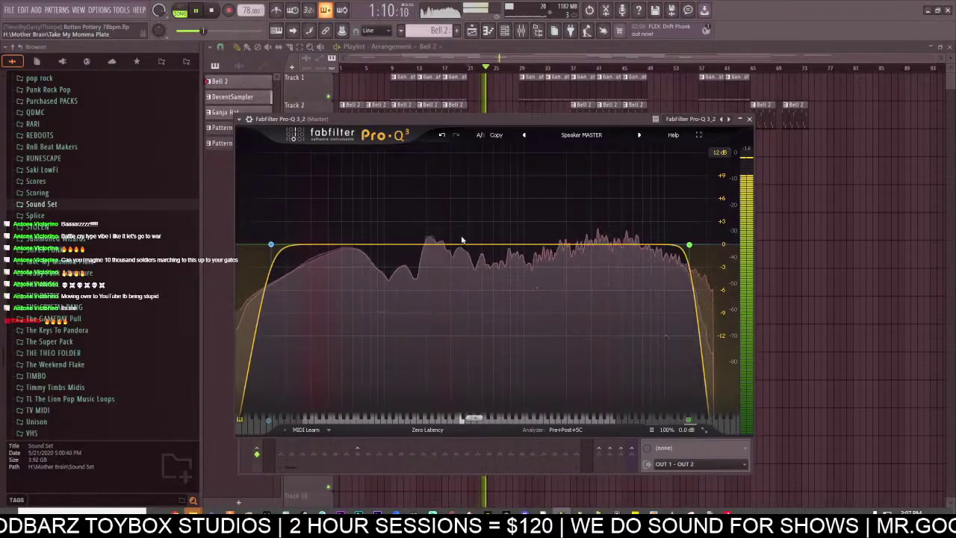
{"action": "left_click_drag", "start_coordinate": [521, 122], "coordinate": [528, 301]}
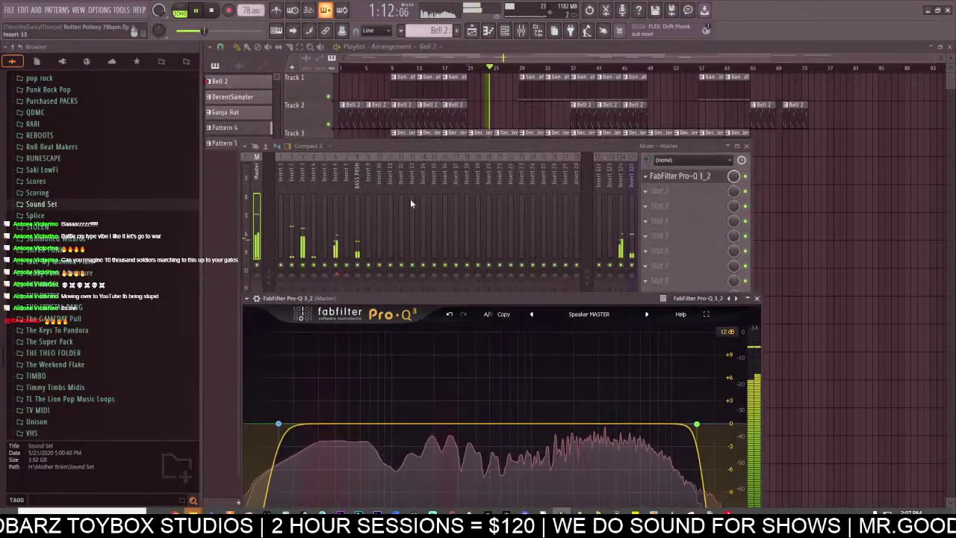
Load Fruity Limiter in slot 8 of the Master track and apply its Max loudness except noise preset.
{"action": "left_click", "coordinate": [623, 192]}
{"action": "left_click", "coordinate": [657, 195]}
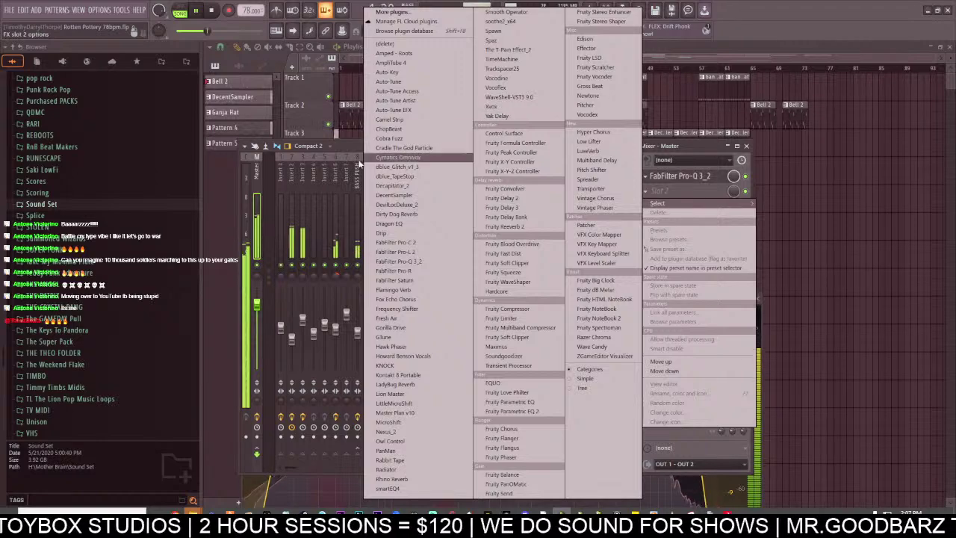
{"action": "left_click", "coordinate": [349, 149]}
{"action": "left_click", "coordinate": [662, 281]}
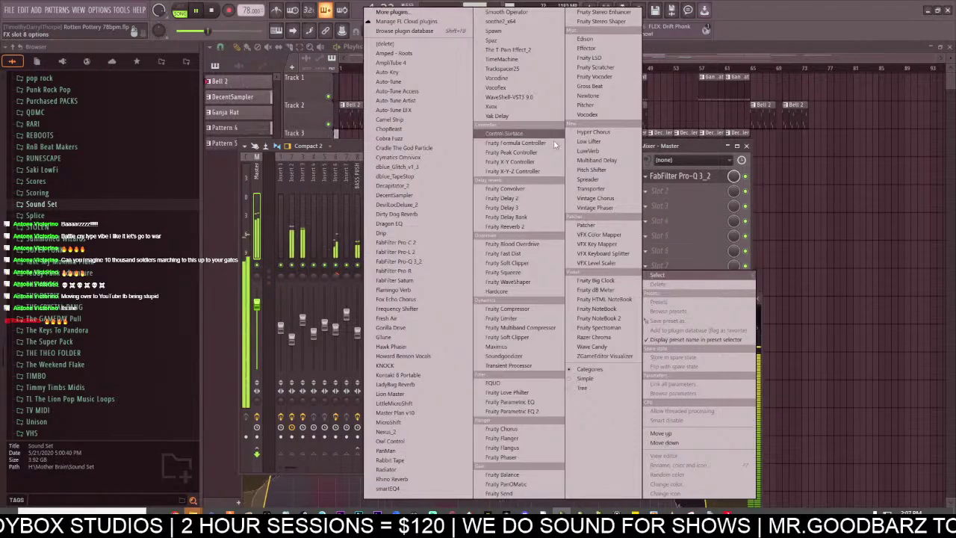
{"action": "left_click", "coordinate": [521, 319]}
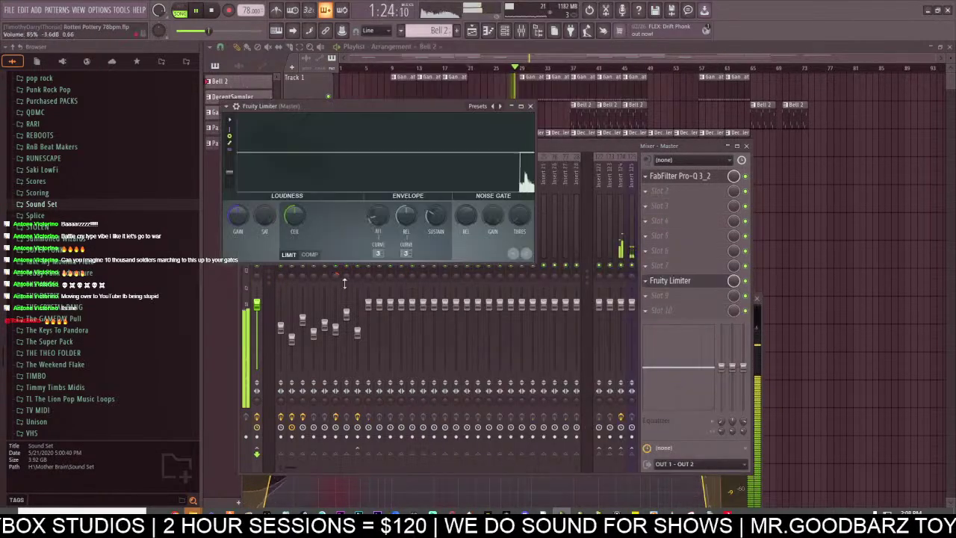
{"action": "left_click", "coordinate": [227, 106]}
{"action": "mouse_move", "coordinate": [246, 143]}
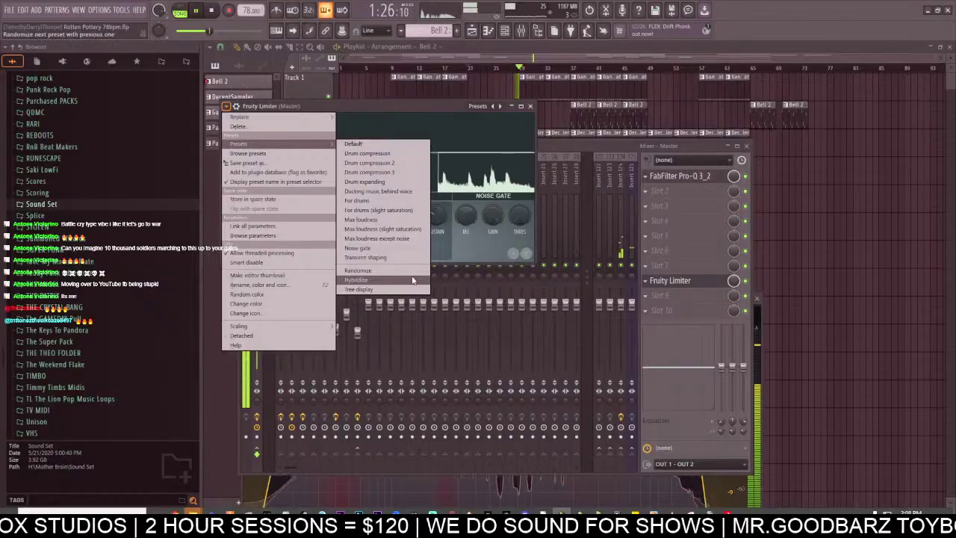
{"action": "left_click", "coordinate": [397, 239]}
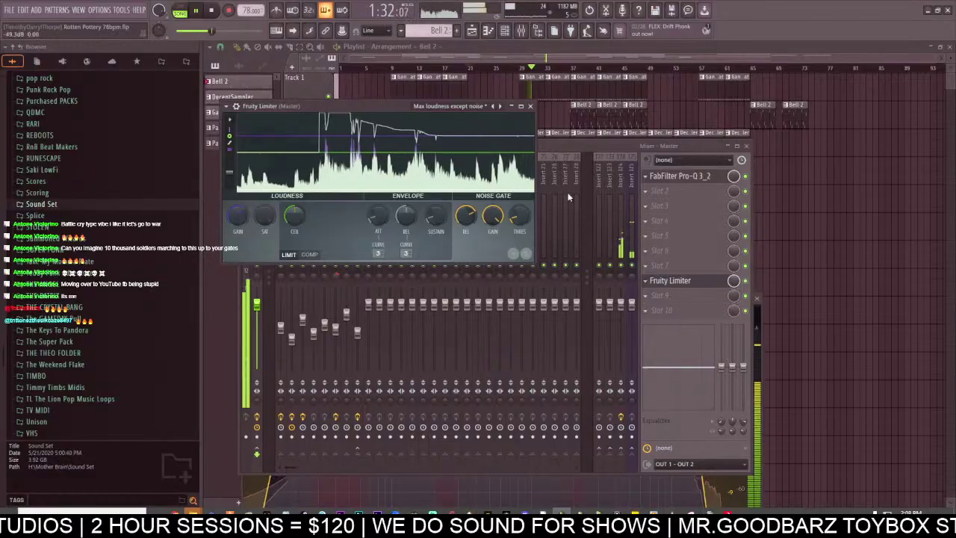
Load Patcher in slot 2 of the Master track with the Simple EQ - General preset, lowering Low Mid and High Mid and raising Presence slightly.
{"action": "left_click", "coordinate": [616, 142]}
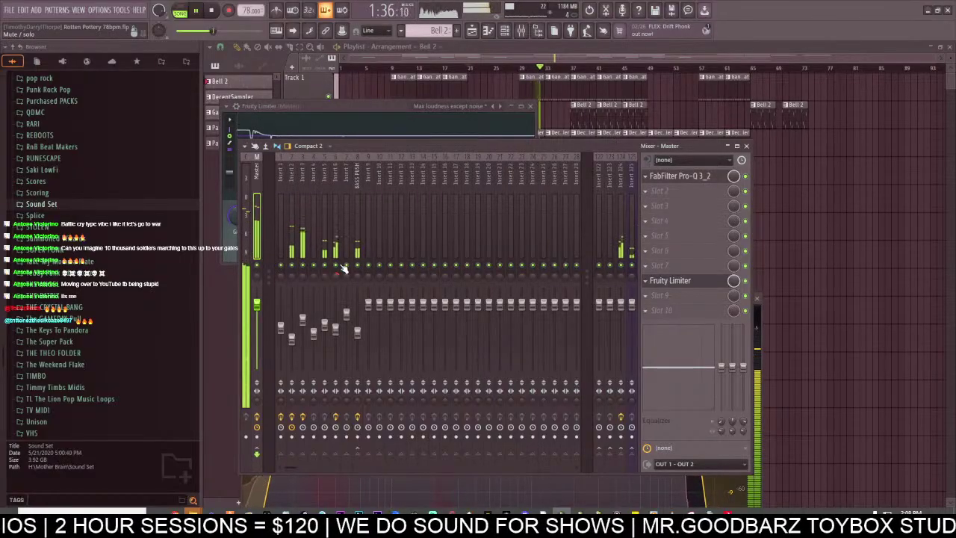
{"action": "left_click", "coordinate": [680, 189]}
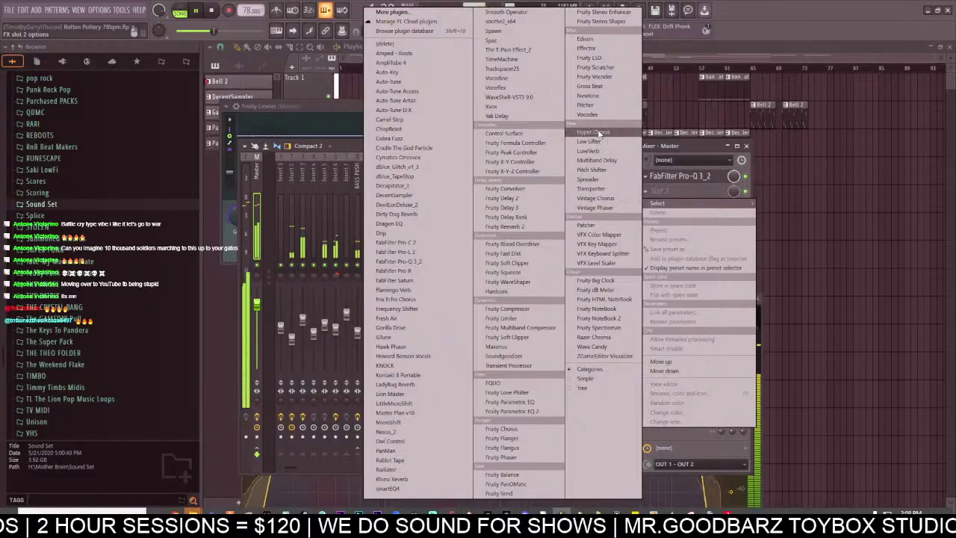
{"action": "left_click", "coordinate": [619, 224]}
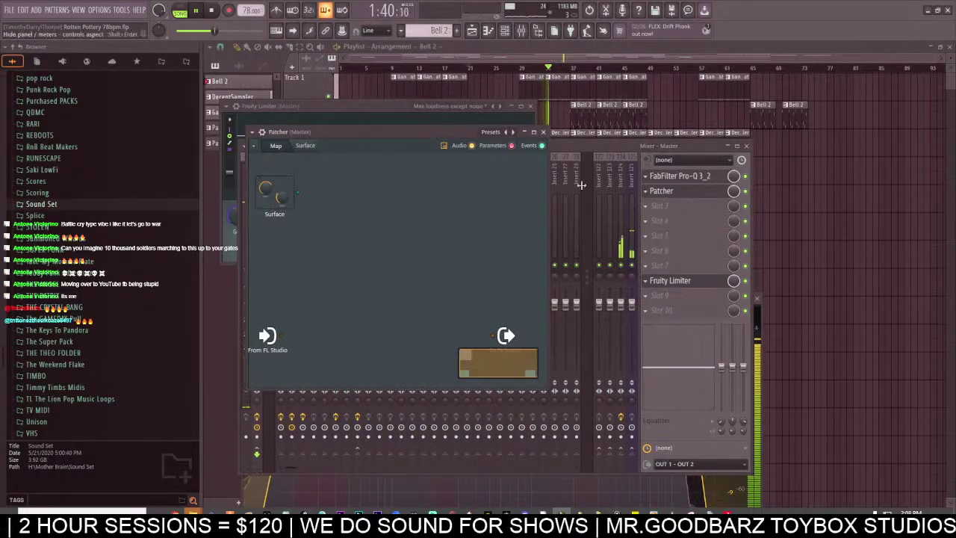
{"action": "left_click", "coordinate": [494, 133]}
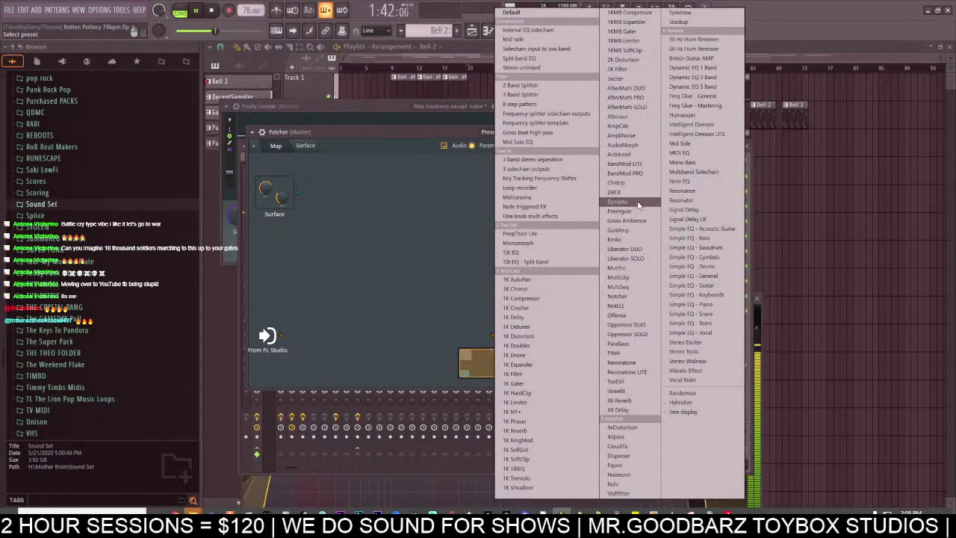
{"action": "left_click", "coordinate": [710, 275]}
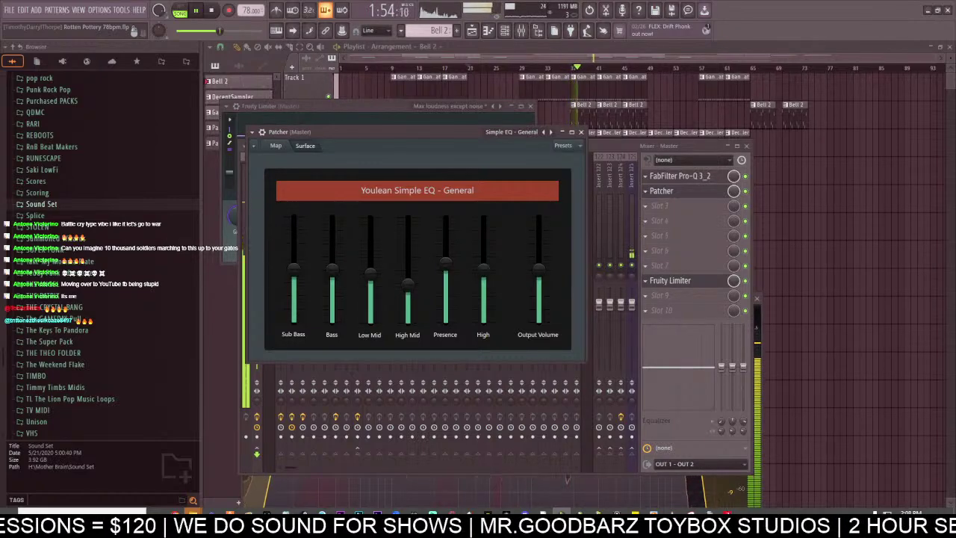
{"action": "left_click", "coordinate": [597, 146]}
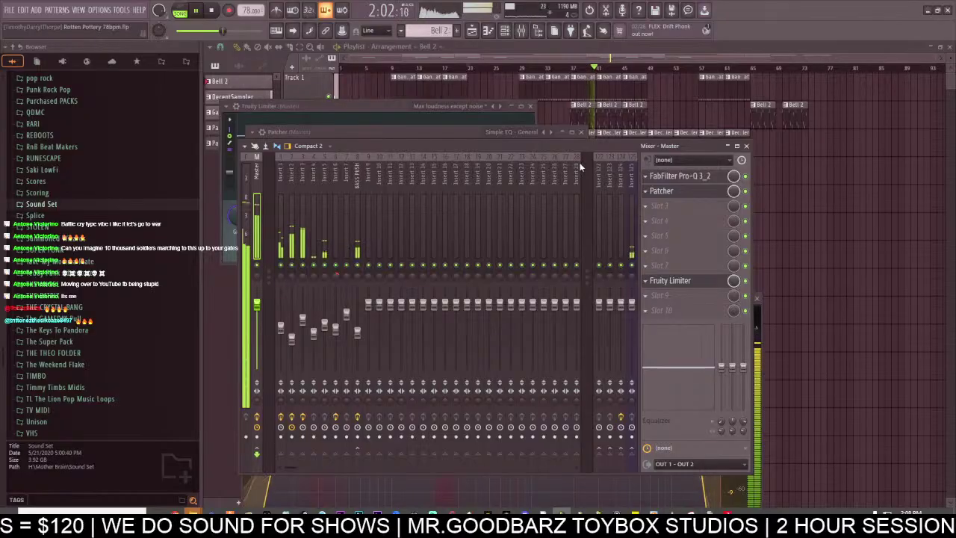
Open the DecentSampler drum instrument routed to Insert 2 and lower its snare level slightly.
{"action": "left_click", "coordinate": [295, 213]}
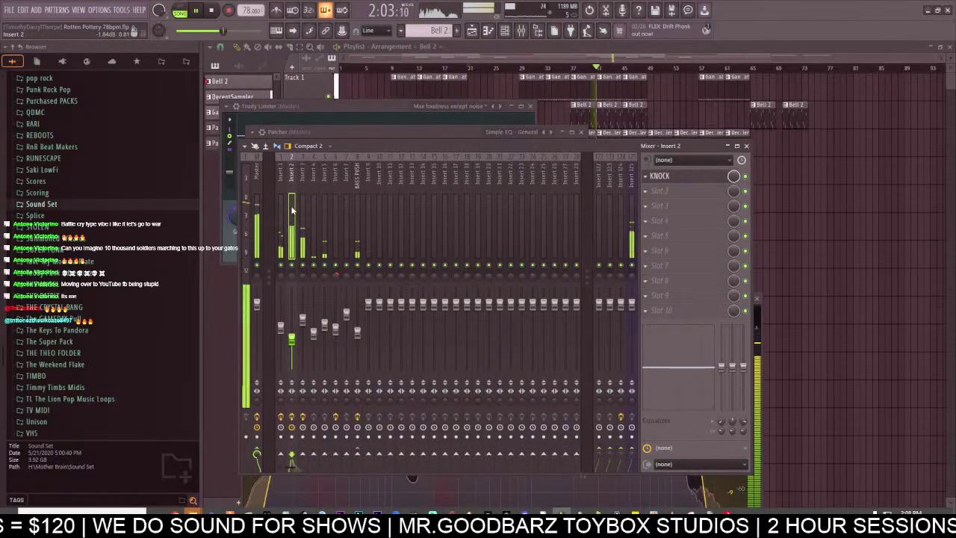
{"action": "left_click", "coordinate": [507, 32]}
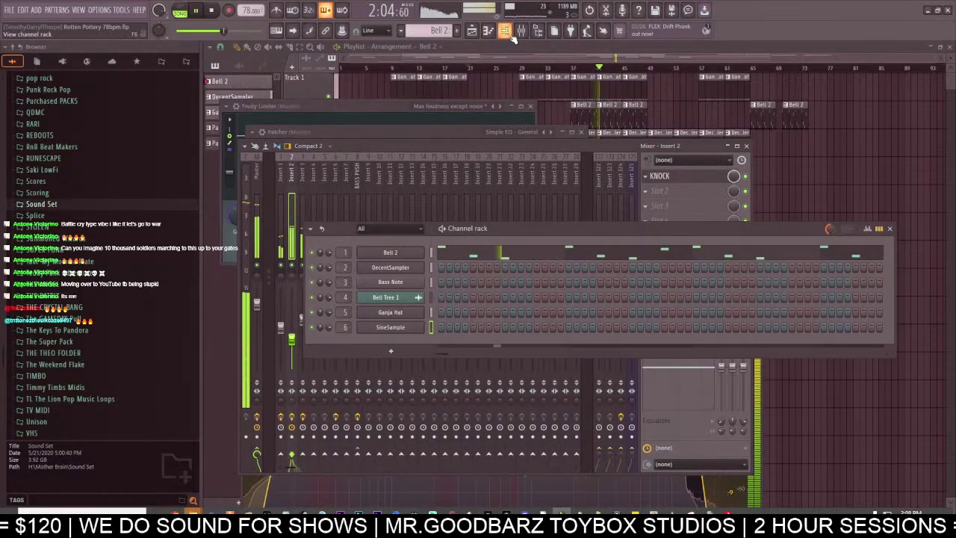
{"action": "left_click", "coordinate": [388, 267]}
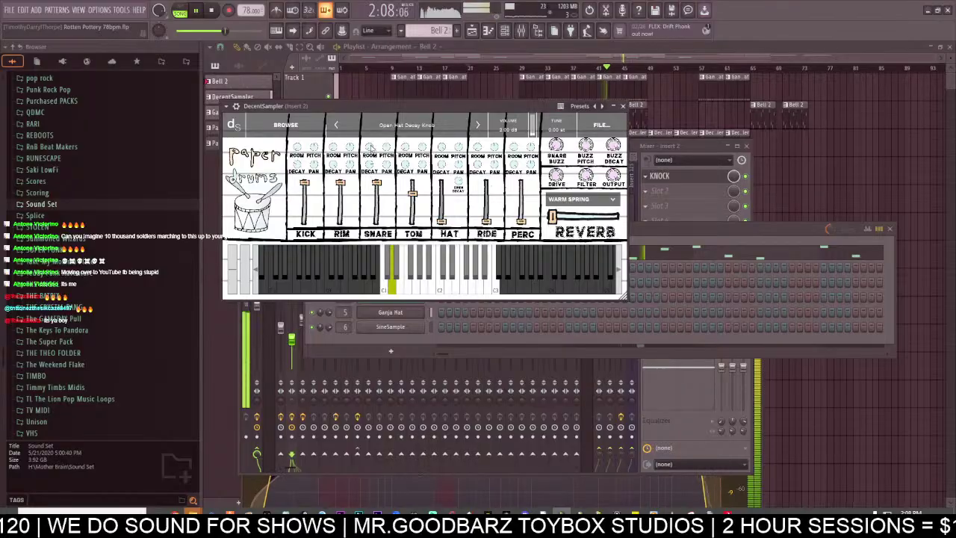
{"action": "left_click_drag", "start_coordinate": [370, 148], "coordinate": [371, 143]}
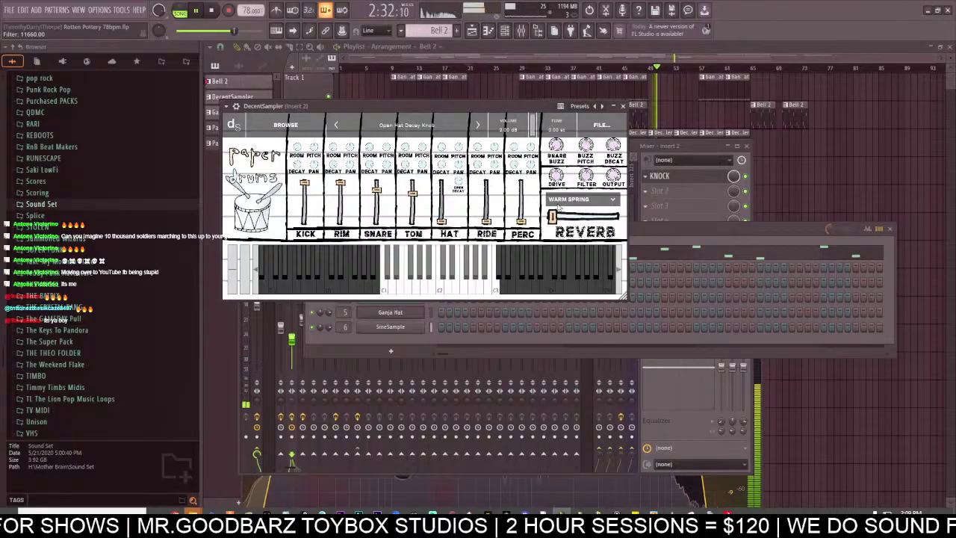
Load the Reverb Peak Send mixer track state on Insert 122.
{"action": "left_click", "coordinate": [670, 147]}
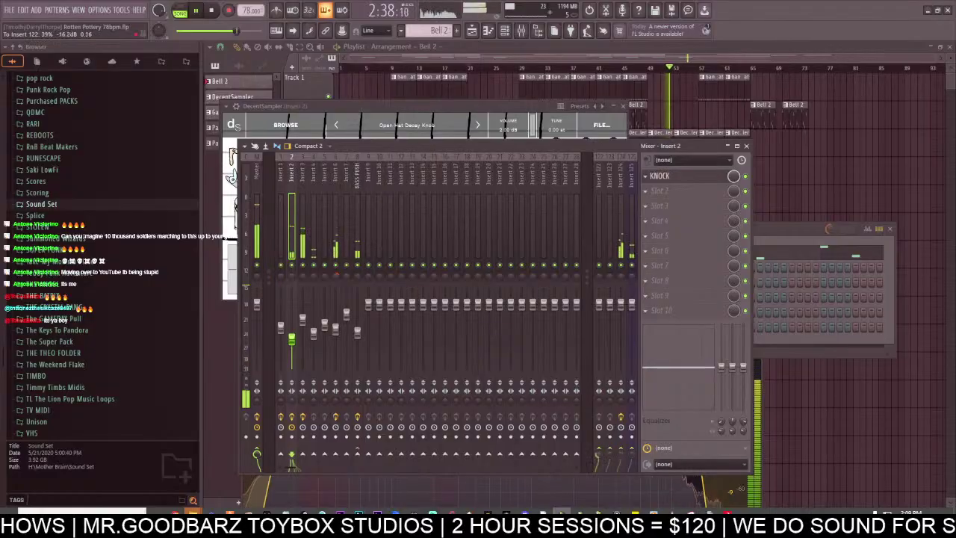
{"action": "right_click", "coordinate": [600, 203]}
{"action": "mouse_move", "coordinate": [657, 225]}
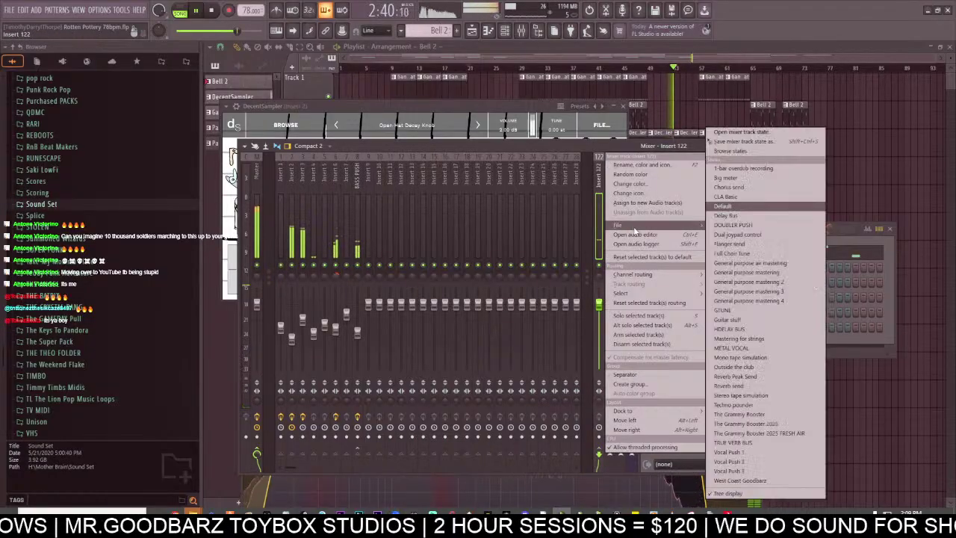
{"action": "left_click", "coordinate": [736, 376]}
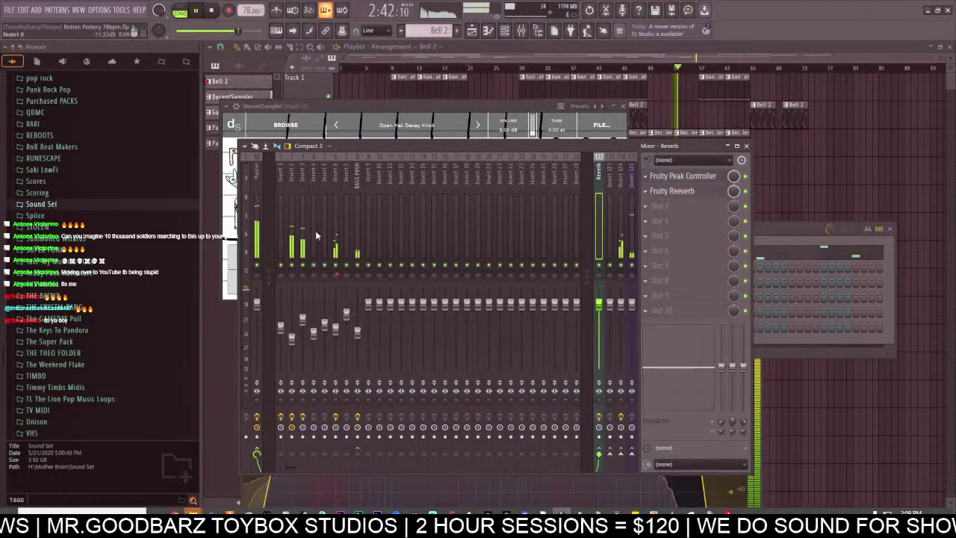
Send Insert 2 to the Reverb track at about 22% and cut the Reverb track's low and high EQ bands to -18 dB.
{"action": "left_click", "coordinate": [296, 224]}
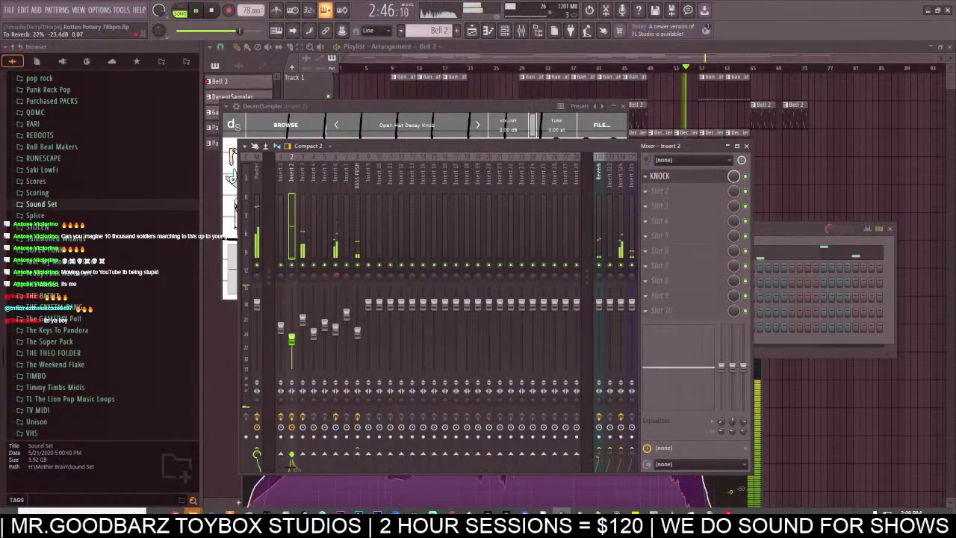
{"action": "left_click", "coordinate": [598, 224]}
{"action": "left_click_drag", "start_coordinate": [721, 367], "coordinate": [726, 413]}
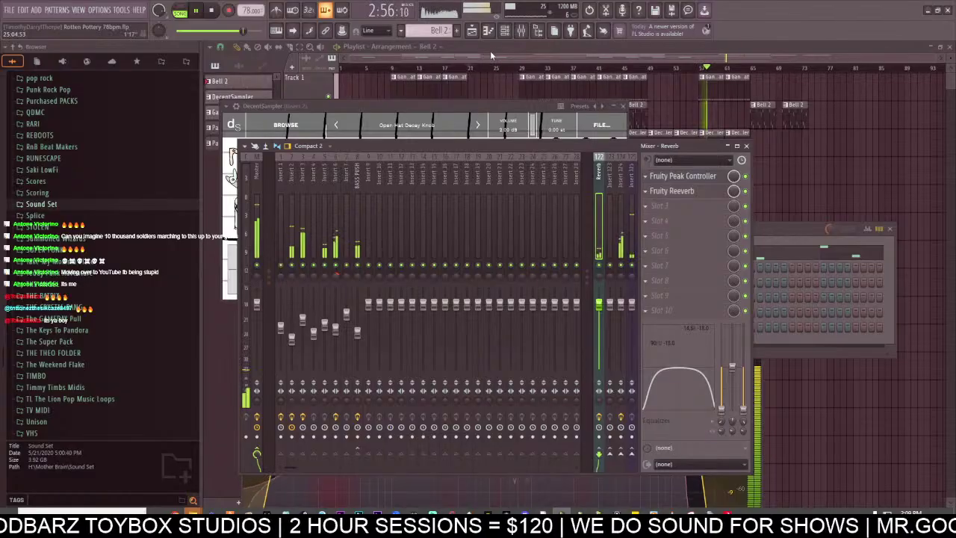
Delete the Bell 2 clip at bar 70 on Track 2 of the playlist.
{"action": "left_click_drag", "start_coordinate": [491, 57], "coordinate": [623, 202]}
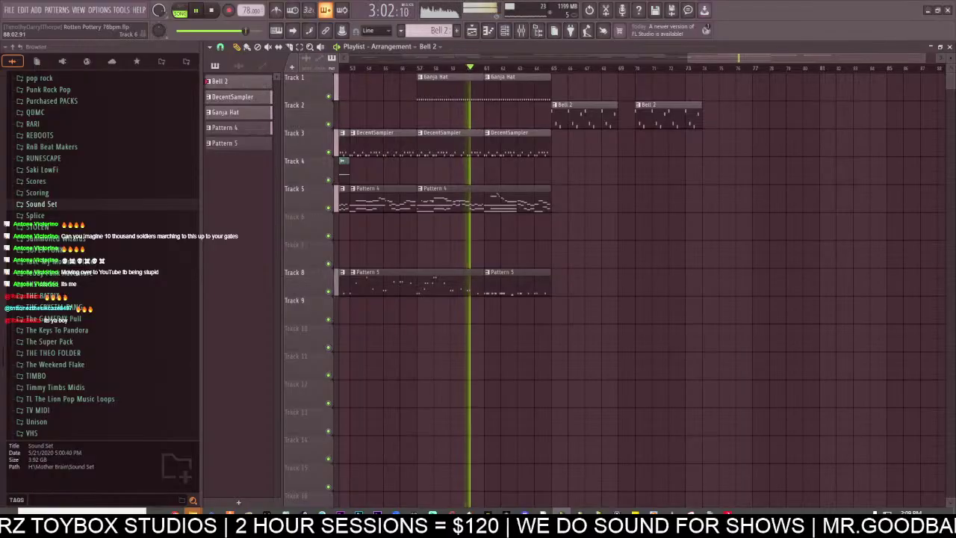
{"action": "right_click", "coordinate": [661, 110]}
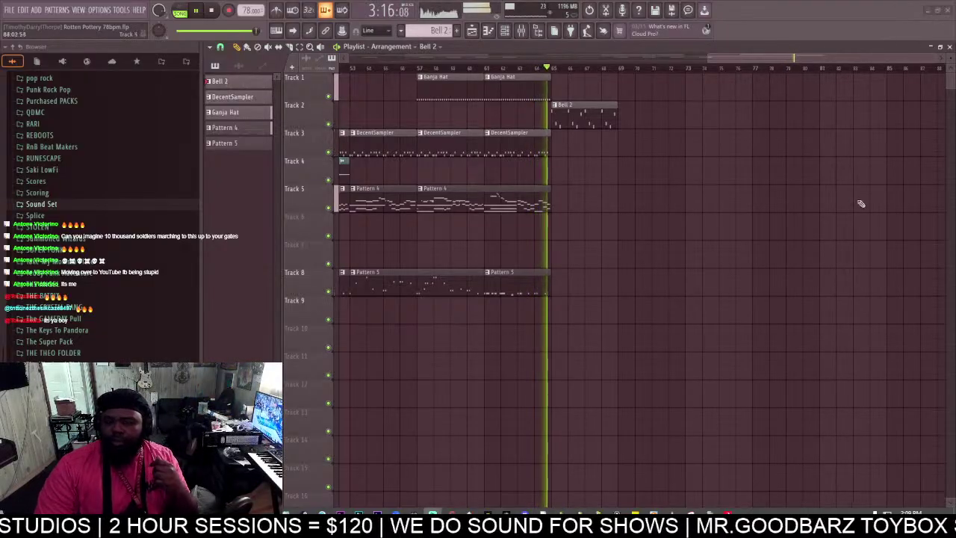
{"action": "left_click_drag", "start_coordinate": [646, 57], "coordinate": [336, 57]}
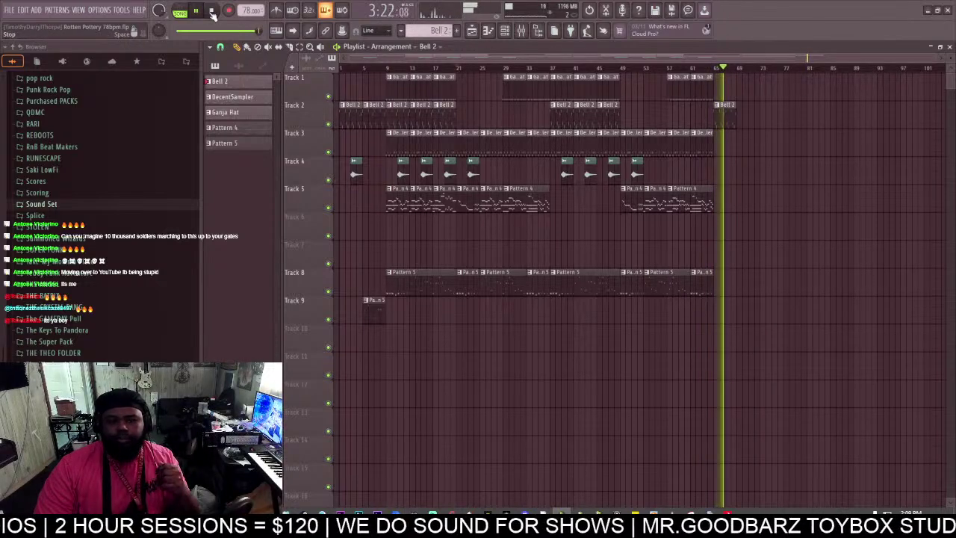
Stop playback, start an MP3 export of the song and open The Work Pot folder on the Desktop as its destination.
{"action": "key", "text": "space"}
{"action": "left_click", "coordinate": [9, 9]}
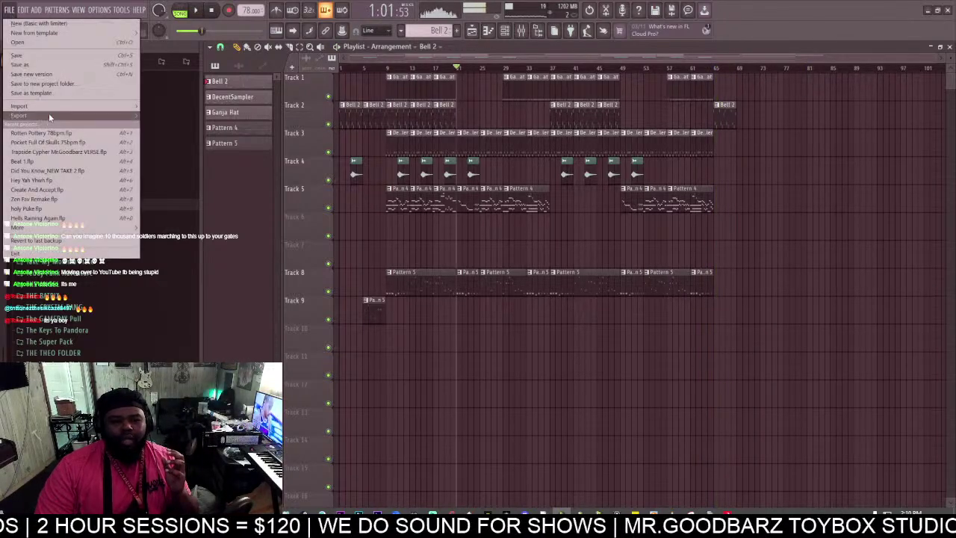
{"action": "mouse_move", "coordinate": [48, 113]}
{"action": "left_click", "coordinate": [177, 138]}
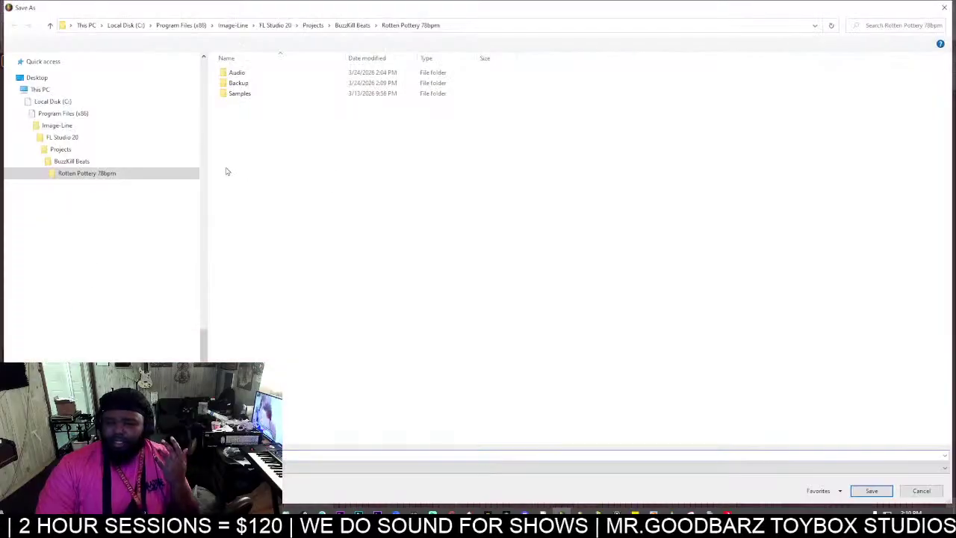
{"action": "scroll", "coordinate": [119, 128], "scroll_direction": "up", "scroll_amount": 15}
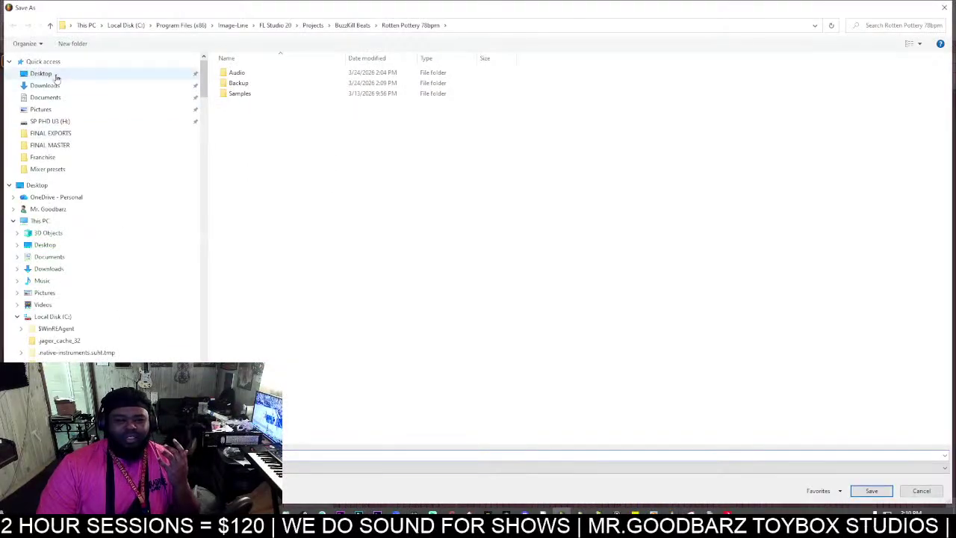
{"action": "left_click", "coordinate": [56, 73]}
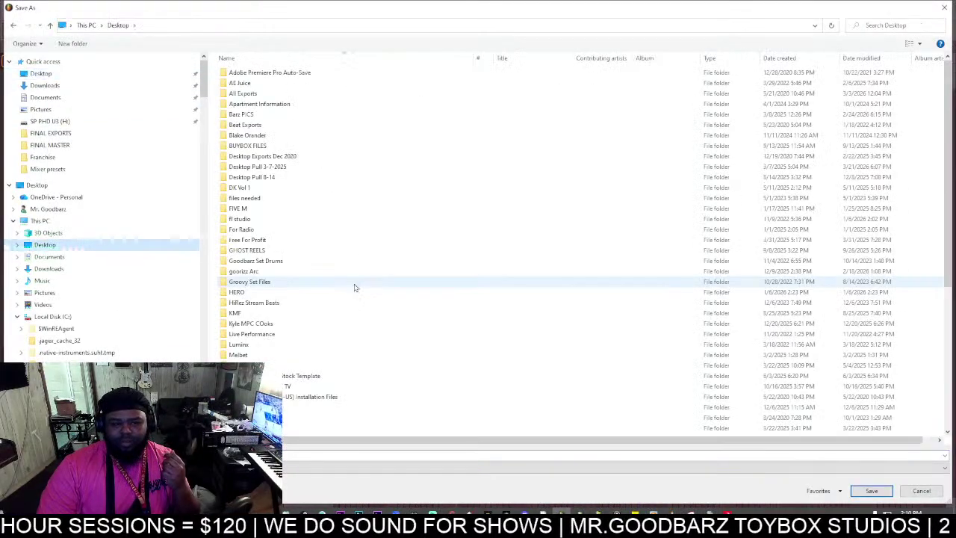
{"action": "scroll", "coordinate": [344, 313], "scroll_direction": "down", "scroll_amount": 10}
{"action": "left_click", "coordinate": [287, 380]}
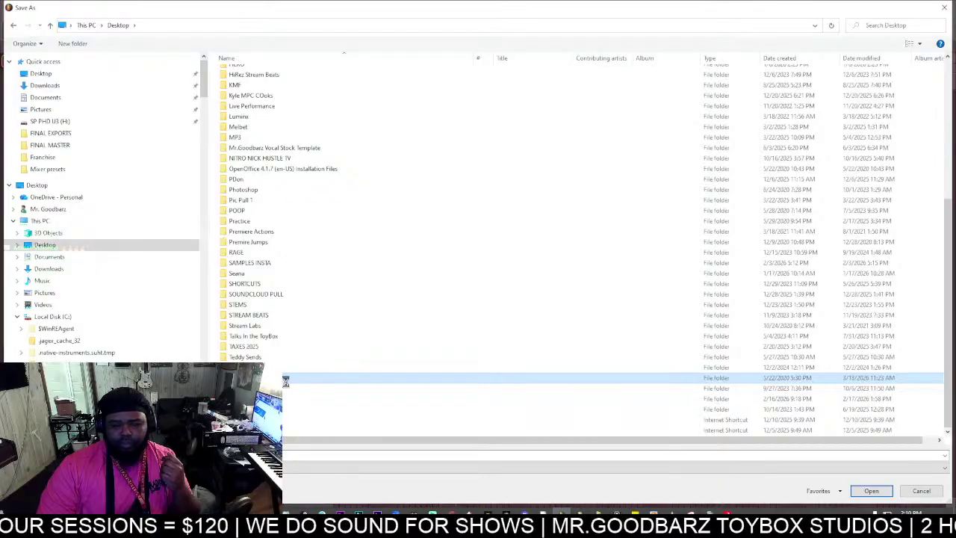
{"action": "double_click", "coordinate": [286, 381]}
Save the export in Buzz Kill Beat Pack > 2026 PACK > Exports and render the full song as both WAV and MP3.
{"action": "scroll", "coordinate": [277, 294], "scroll_direction": "down", "scroll_amount": 5}
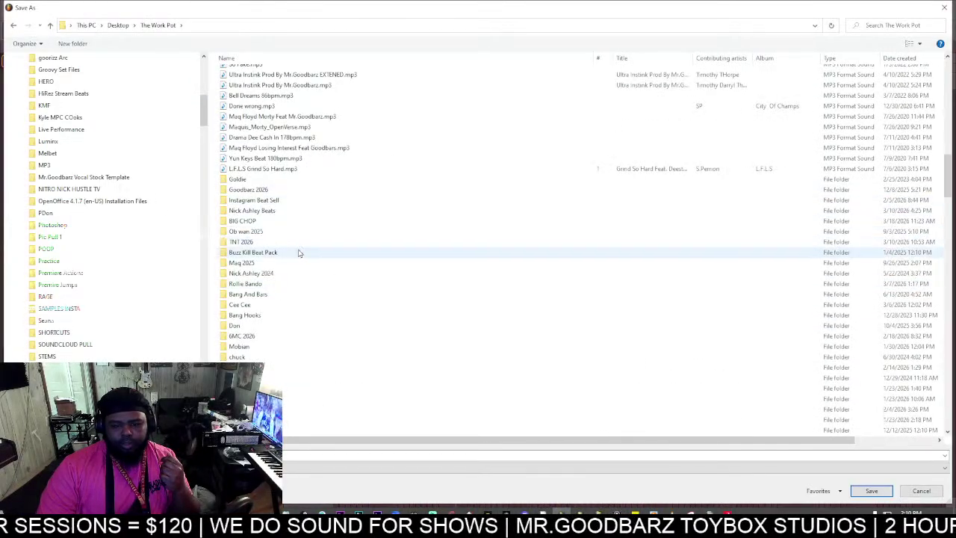
{"action": "left_click", "coordinate": [298, 253]}
{"action": "double_click", "coordinate": [298, 252]}
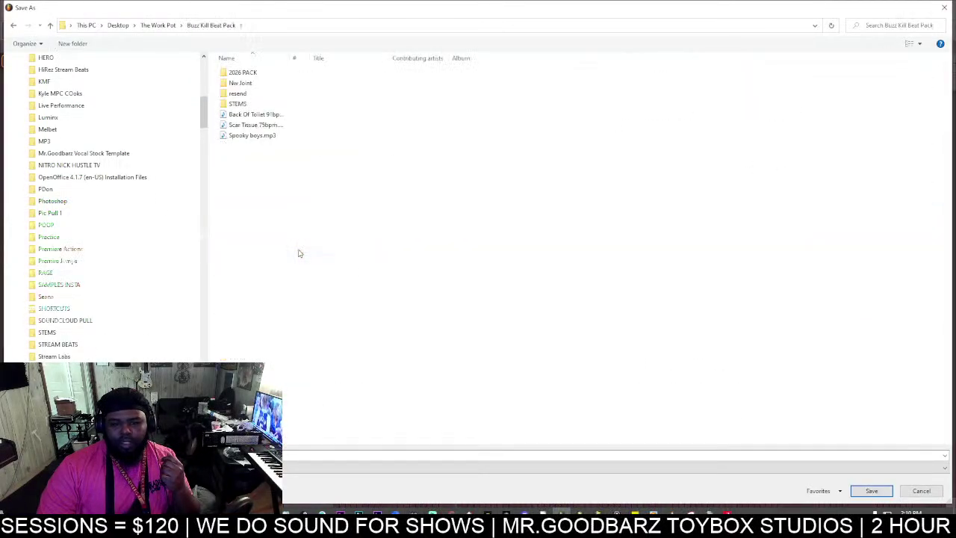
{"action": "left_click", "coordinate": [228, 71]}
{"action": "key", "text": "Return"}
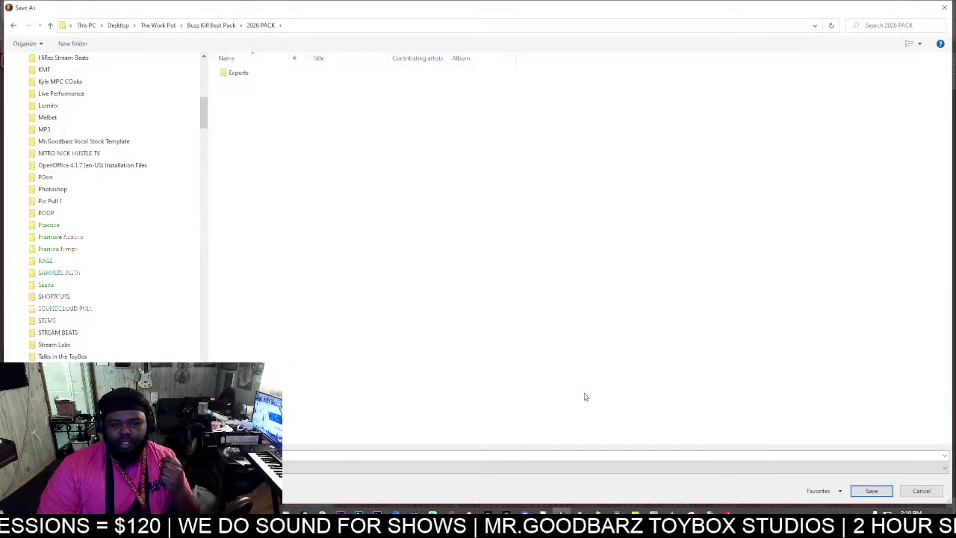
{"action": "left_click", "coordinate": [251, 80]}
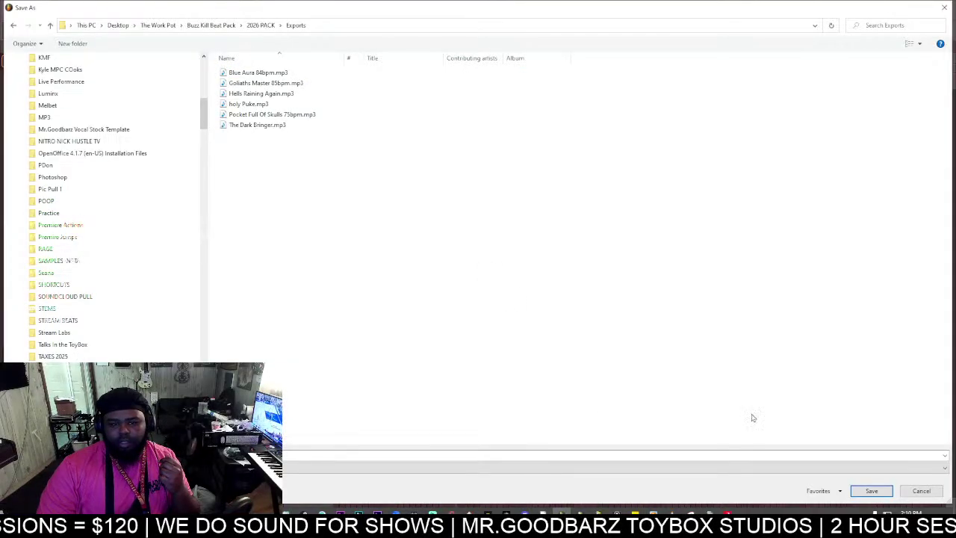
{"action": "left_click", "coordinate": [885, 490]}
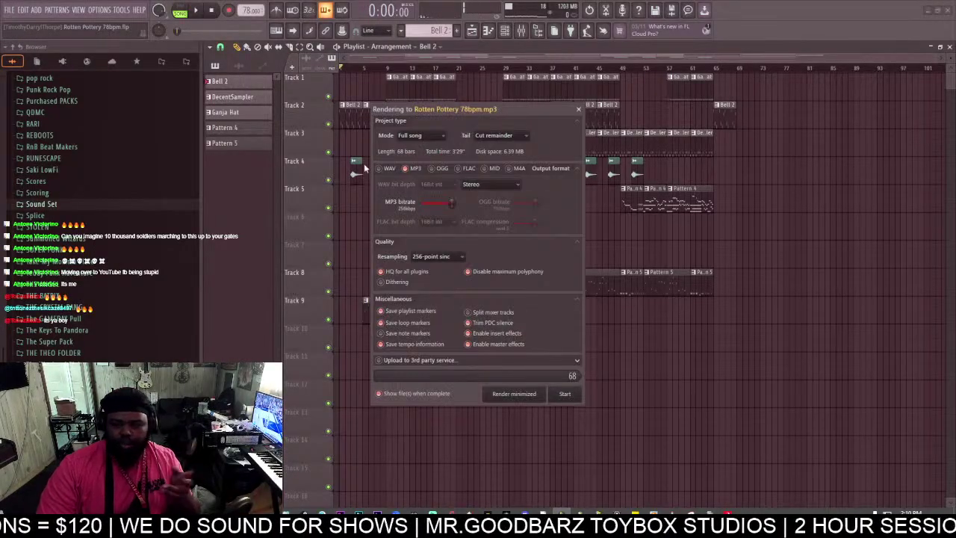
{"action": "left_click", "coordinate": [395, 168]}
{"action": "left_click", "coordinate": [565, 394]}
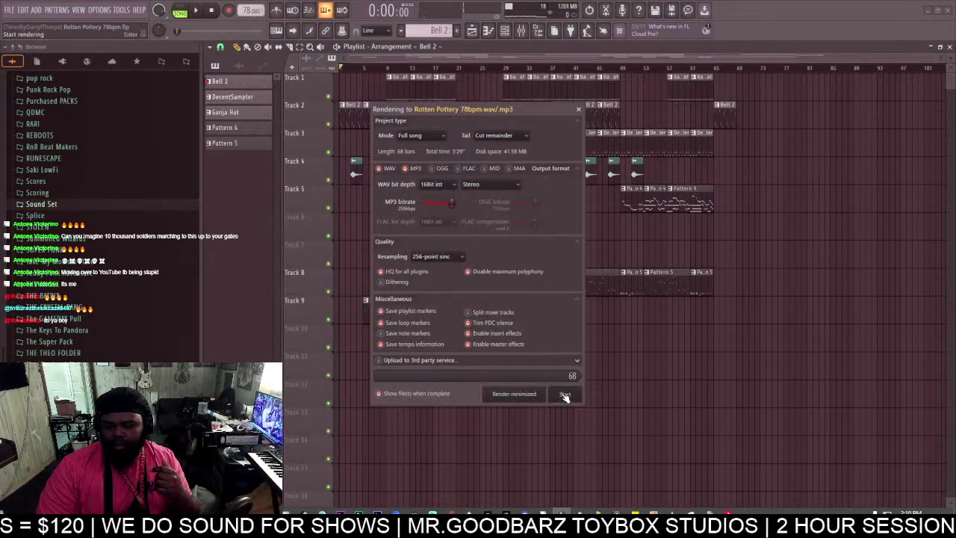
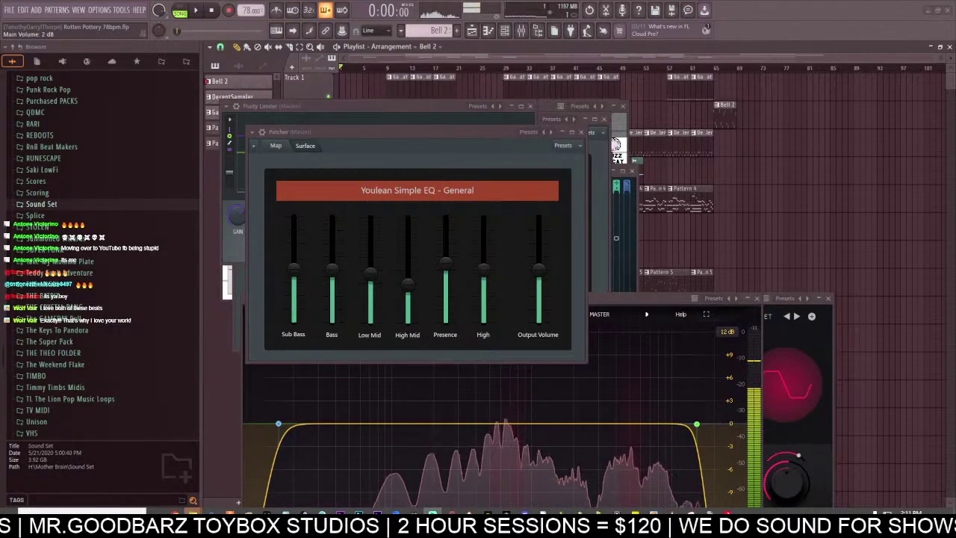
Close all open windows and start a new project from the Minimal template Empty with 4 sends.
{"action": "left_click", "coordinate": [9, 10]}
{"action": "mouse_move", "coordinate": [79, 11]}
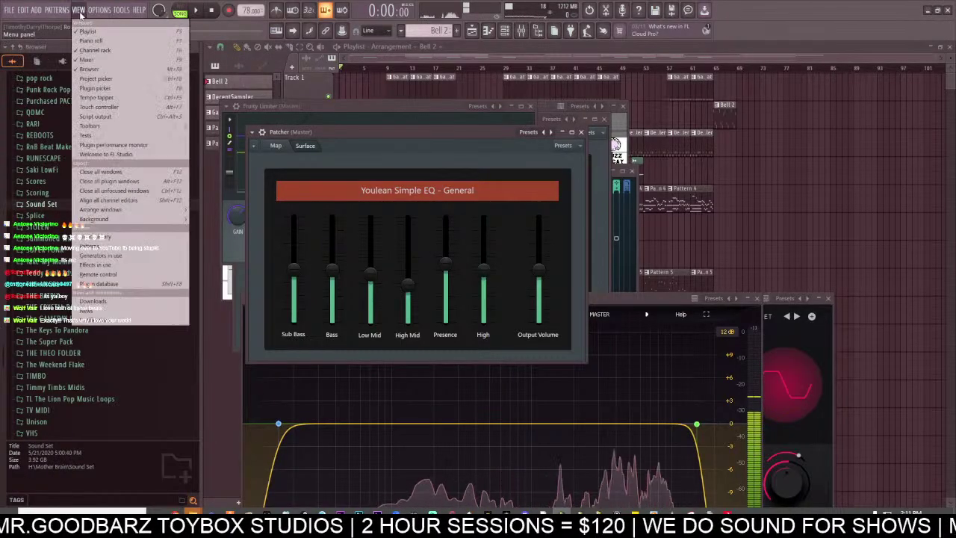
{"action": "left_click", "coordinate": [117, 175]}
{"action": "left_click", "coordinate": [9, 9]}
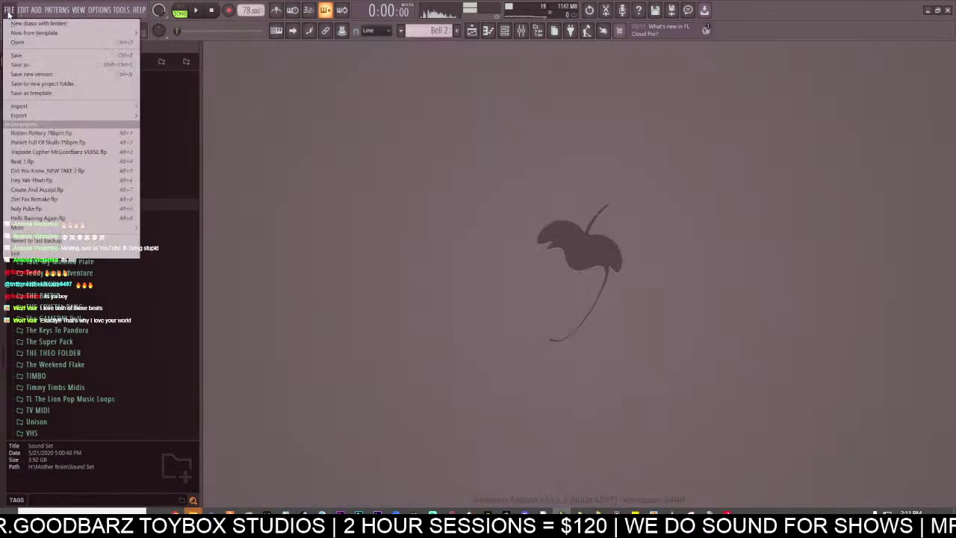
{"action": "mouse_move", "coordinate": [33, 33]}
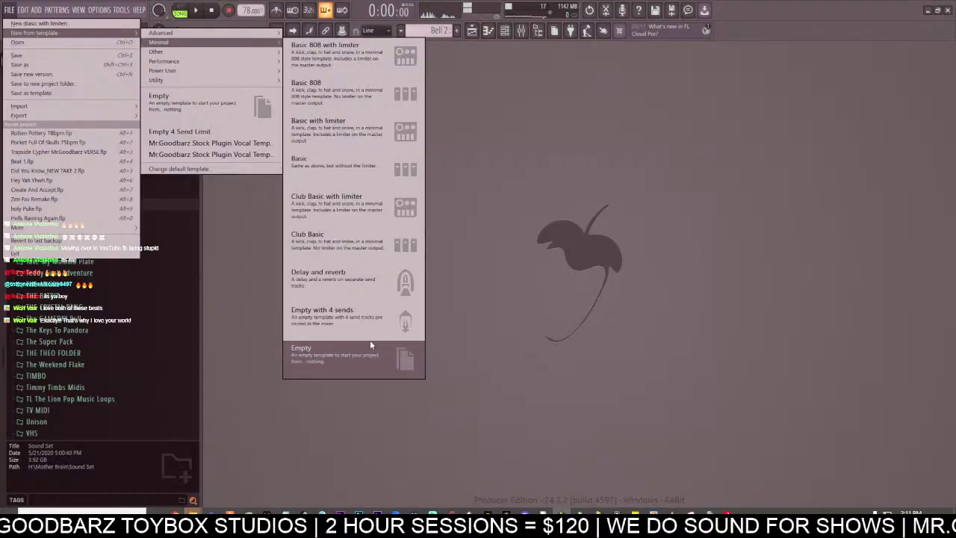
{"action": "left_click", "coordinate": [368, 316]}
{"action": "left_click", "coordinate": [469, 290]}
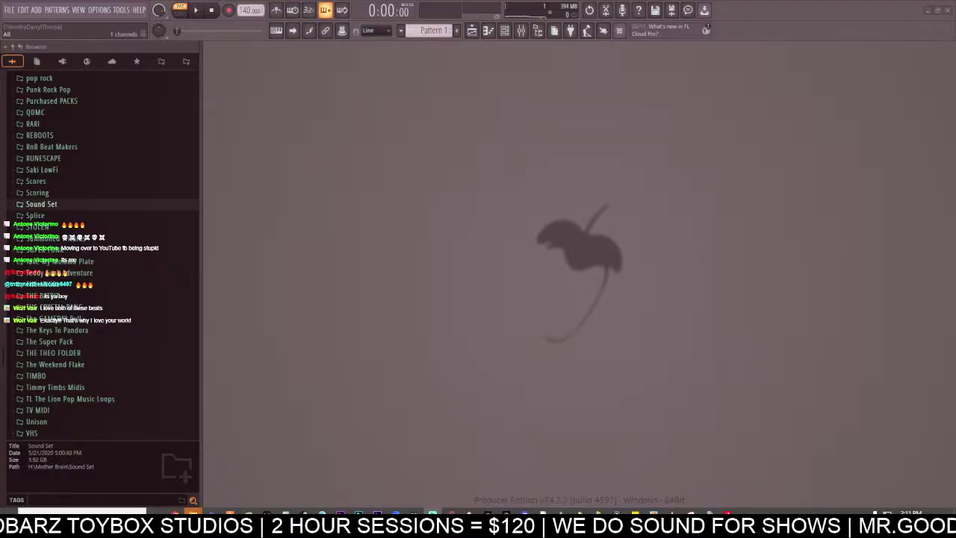
Try to open the Sun Cutting Clouds project from the BuzzKill Beats folder.
{"action": "left_click", "coordinate": [11, 10]}
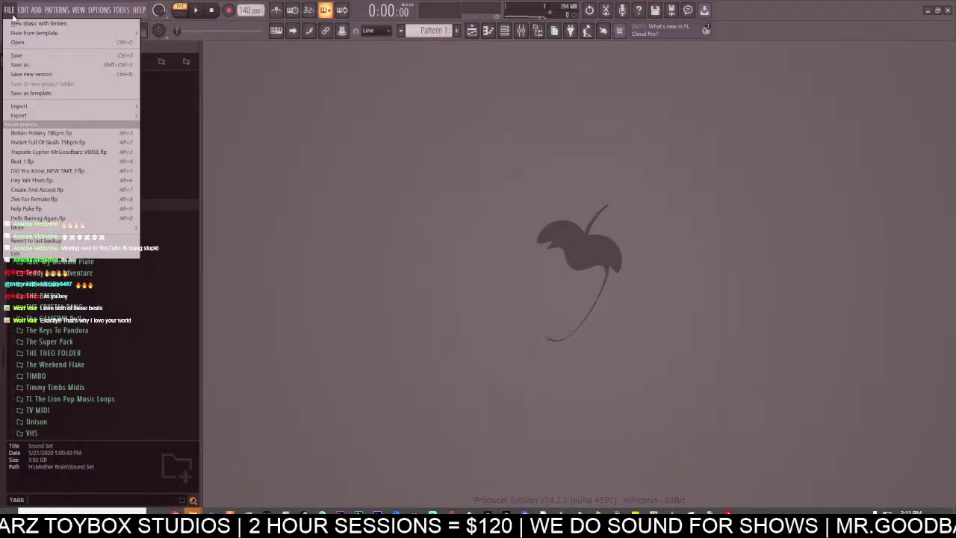
{"action": "left_click", "coordinate": [59, 46]}
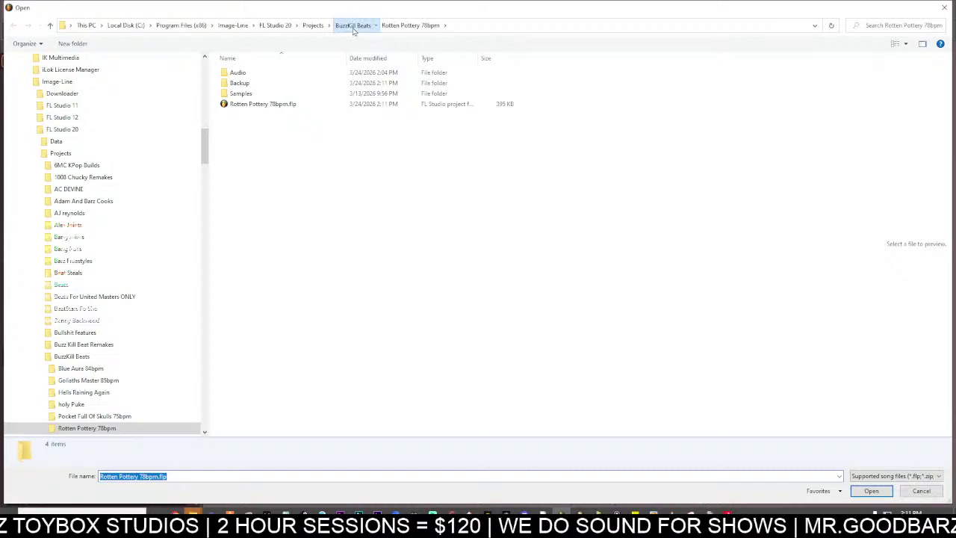
{"action": "left_click", "coordinate": [352, 24]}
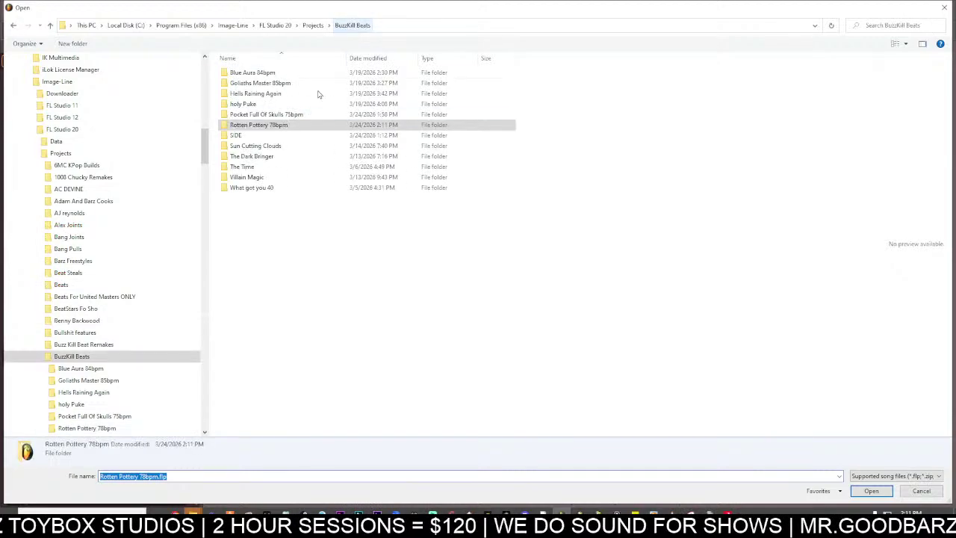
{"action": "double_click", "coordinate": [282, 146]}
{"action": "left_click", "coordinate": [273, 108]}
{"action": "double_click", "coordinate": [274, 108]}
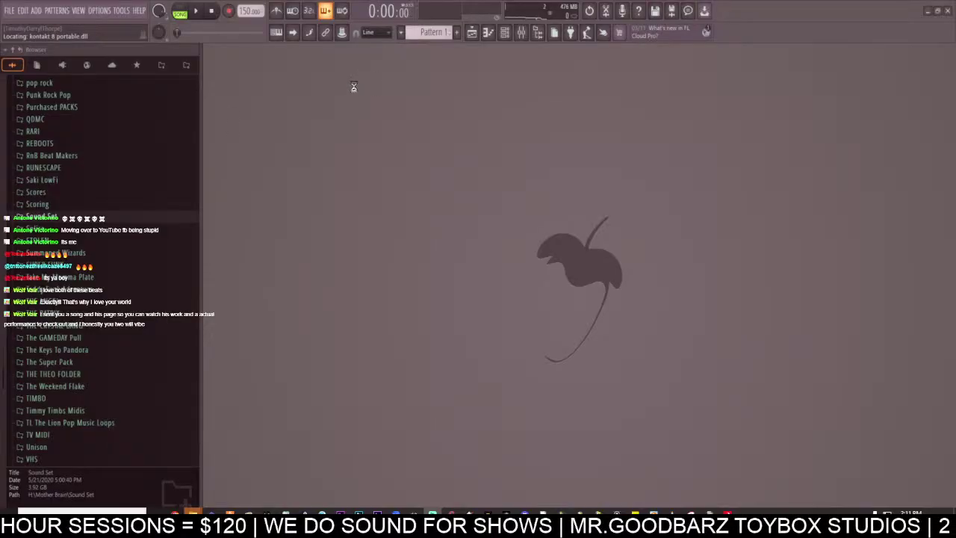
Check the Exports folder window while the project loads and close the unresponsive FL Studio.
{"action": "mouse_move", "coordinate": [191, 512]}
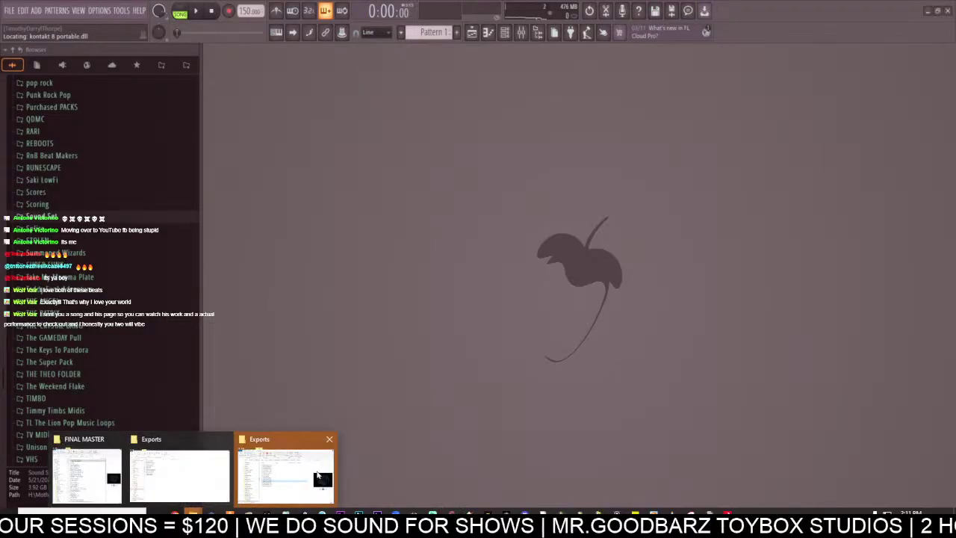
{"action": "left_click", "coordinate": [319, 468]}
{"action": "left_click_drag", "start_coordinate": [955, 180], "coordinate": [955, 116]}
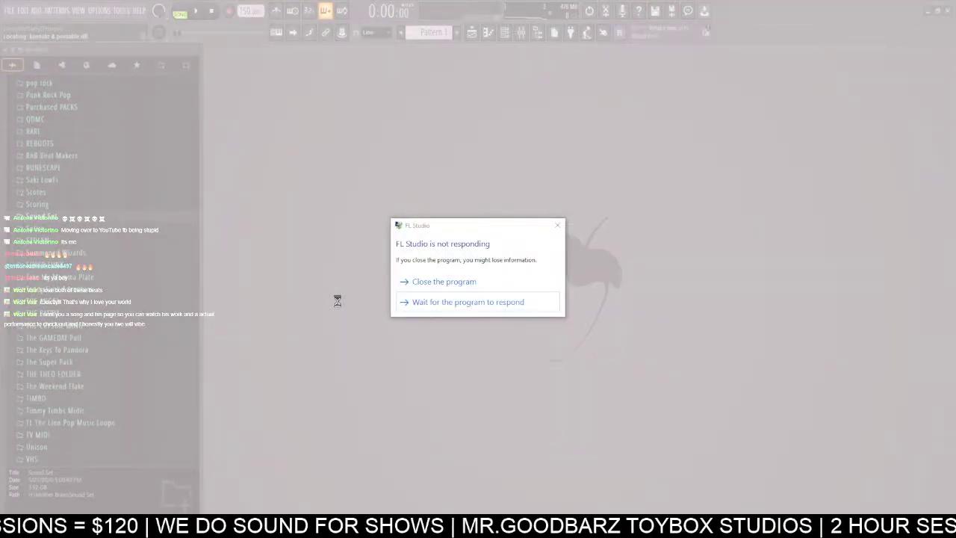
{"action": "left_click", "coordinate": [466, 304]}
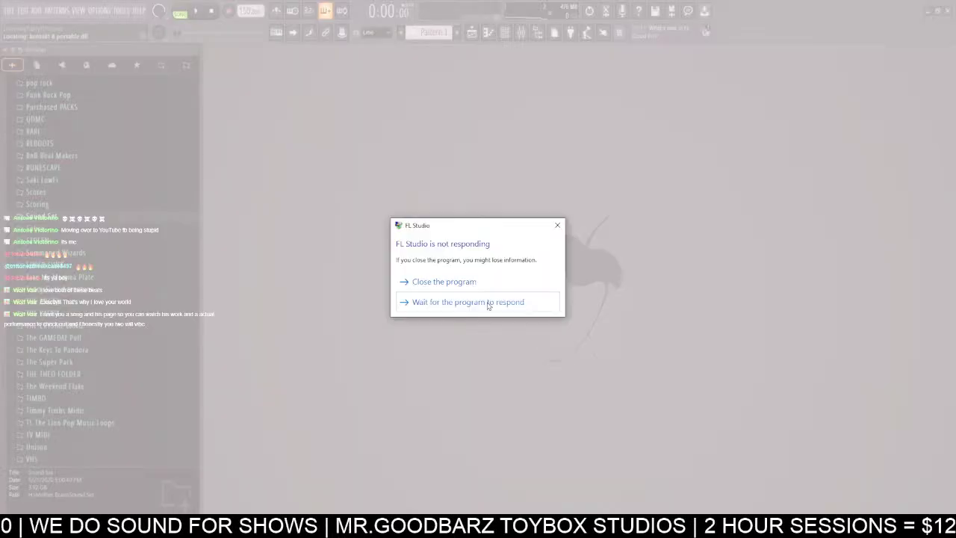
{"action": "left_click", "coordinate": [481, 287]}
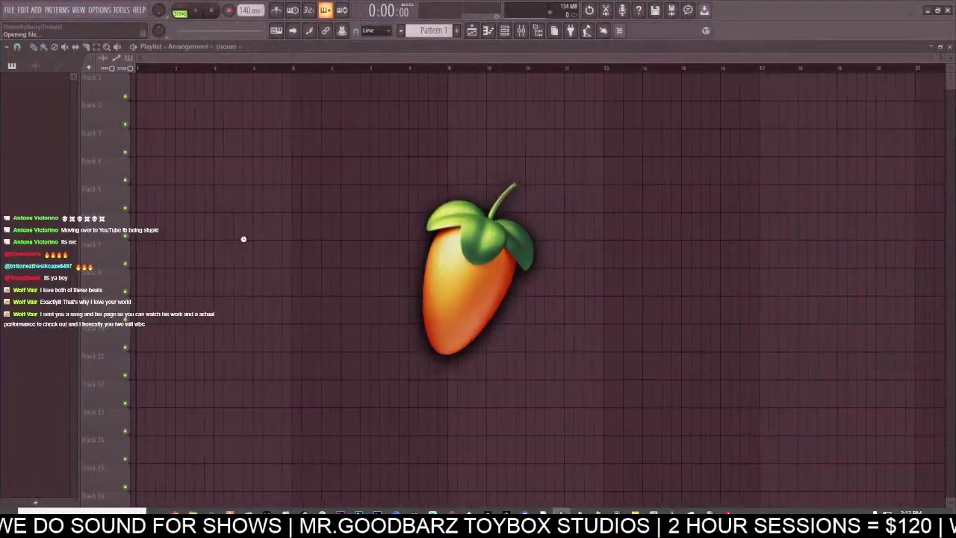
Open Sun Cutting Clouds from Projects > BuzzKill Beats in the restarted program and bring the playlist in front of the plugin windows.
{"action": "left_click", "coordinate": [550, 217]}
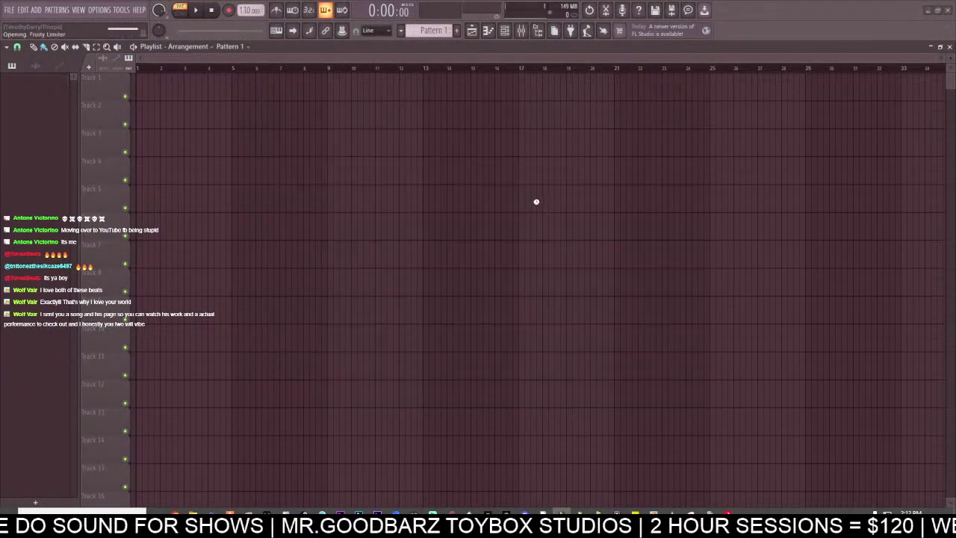
{"action": "left_click", "coordinate": [10, 10]}
{"action": "left_click", "coordinate": [34, 43]}
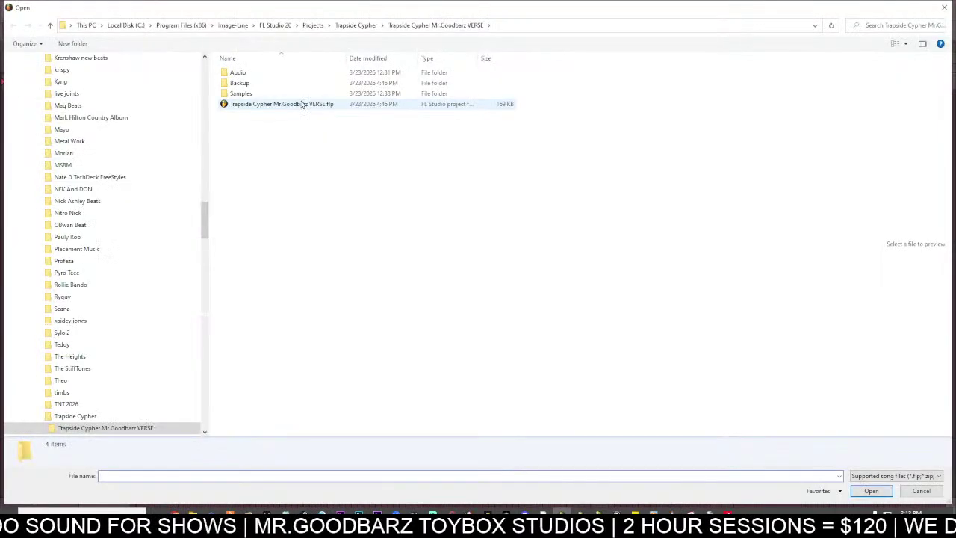
{"action": "left_click", "coordinate": [313, 25]}
{"action": "double_click", "coordinate": [276, 74]}
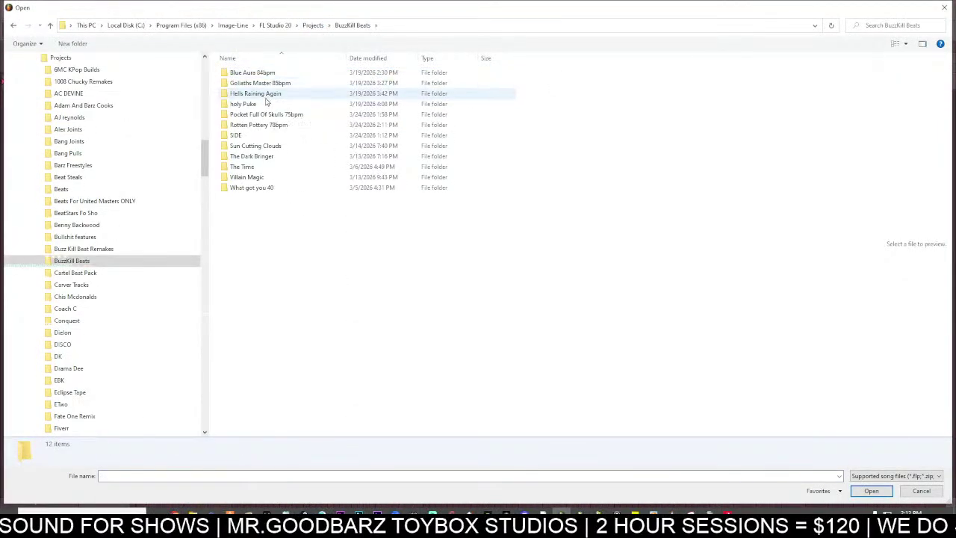
{"action": "double_click", "coordinate": [261, 146]}
{"action": "double_click", "coordinate": [254, 105]}
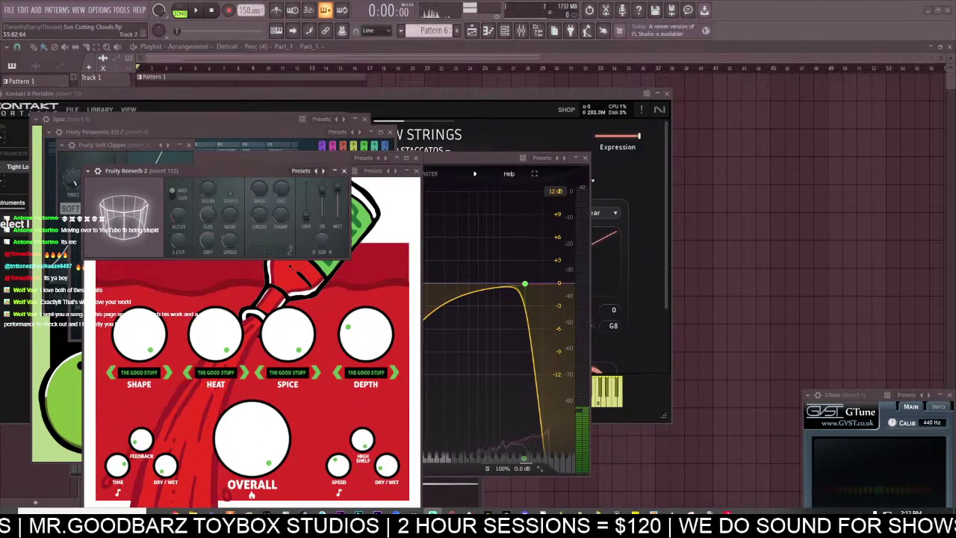
{"action": "left_click", "coordinate": [249, 57]}
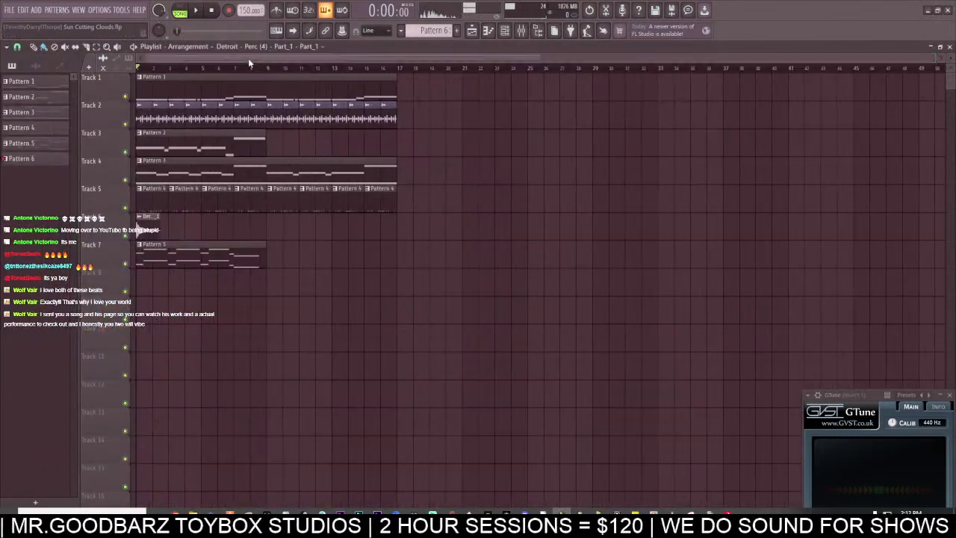
Solo Track 3, look over the mixer inserts and re-enable all the playlist tracks.
{"action": "right_click", "coordinate": [125, 152]}
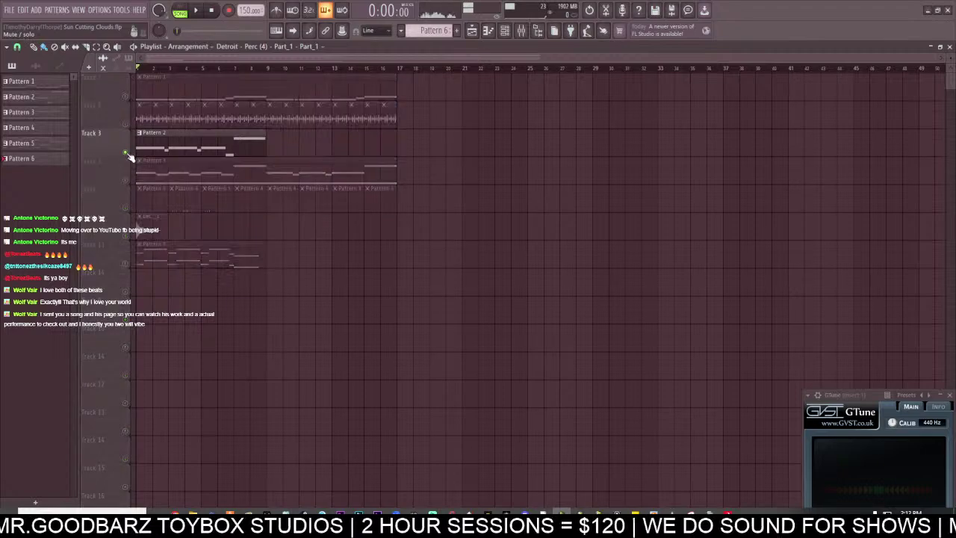
{"action": "key", "text": "F9"}
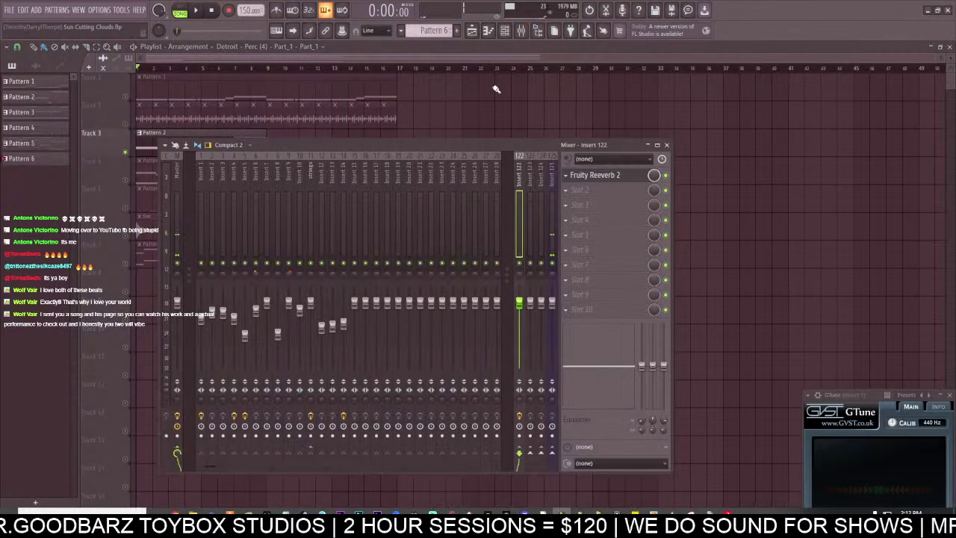
{"action": "left_click_drag", "start_coordinate": [320, 466], "coordinate": [213, 467]}
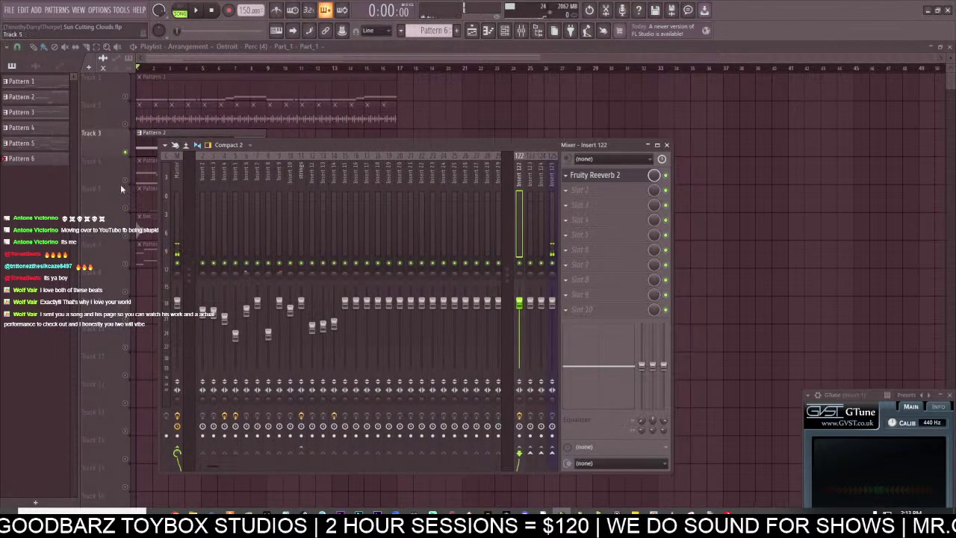
{"action": "right_click", "coordinate": [126, 124]}
{"action": "right_click", "coordinate": [125, 124]}
Play the Sun Cutting Clouds arrangement from the start to review its patterns in the playlist.
{"action": "key", "text": "space"}
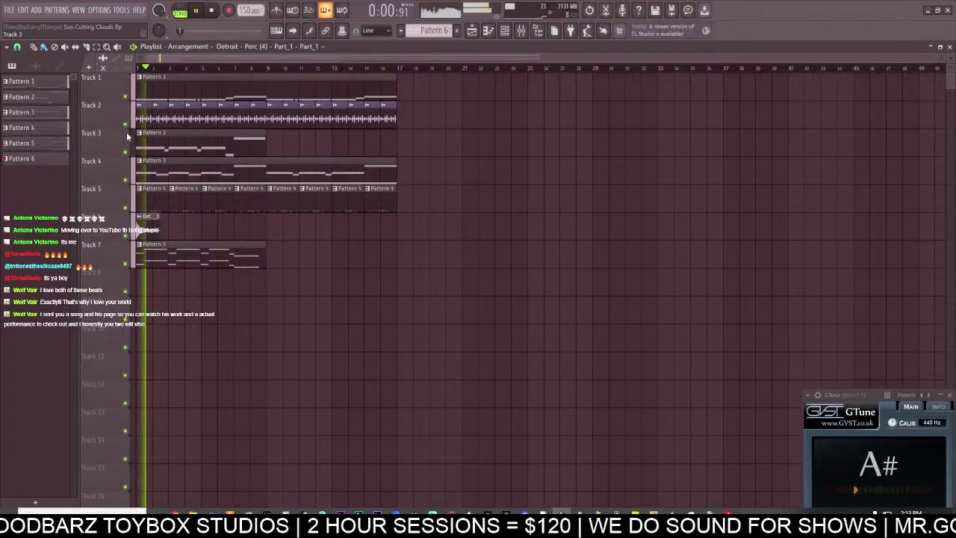
{"action": "scroll", "coordinate": [246, 59], "scroll_direction": "up", "scroll_amount": 1}
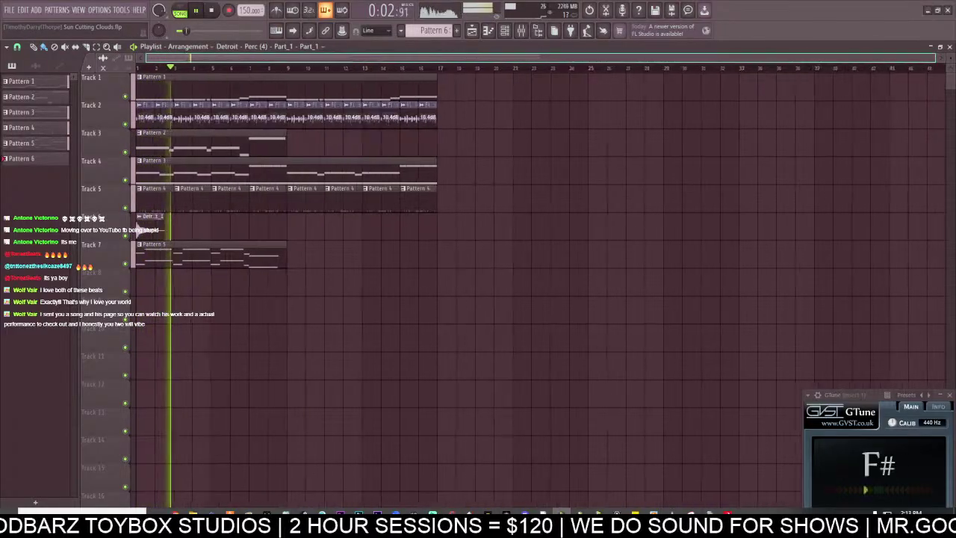
{"action": "scroll", "coordinate": [246, 59], "scroll_direction": "up", "scroll_amount": 2}
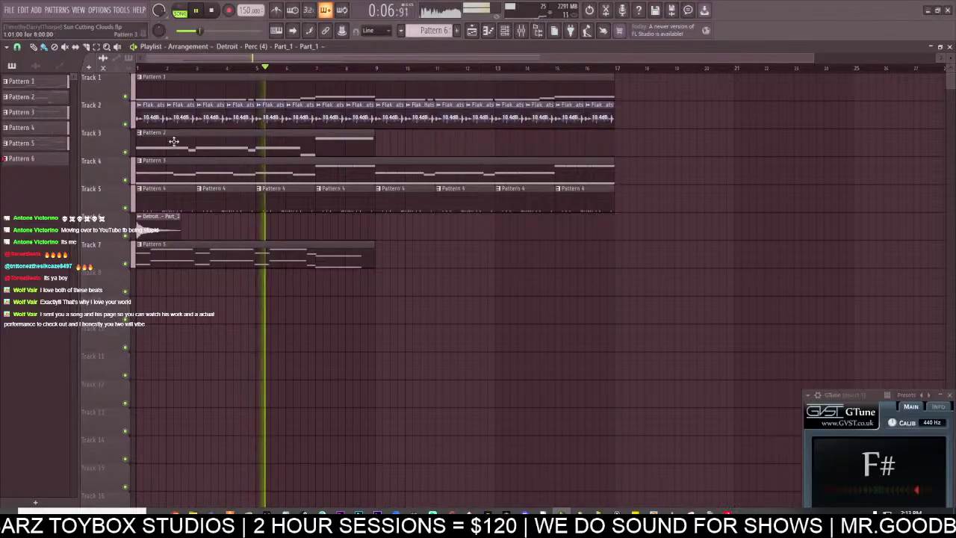
Solo Track 2 during playback and bring back Tracks 1, 3 and 4, auditioning Track 5 in between.
{"action": "right_click", "coordinate": [125, 124]}
{"action": "left_click", "coordinate": [125, 96]}
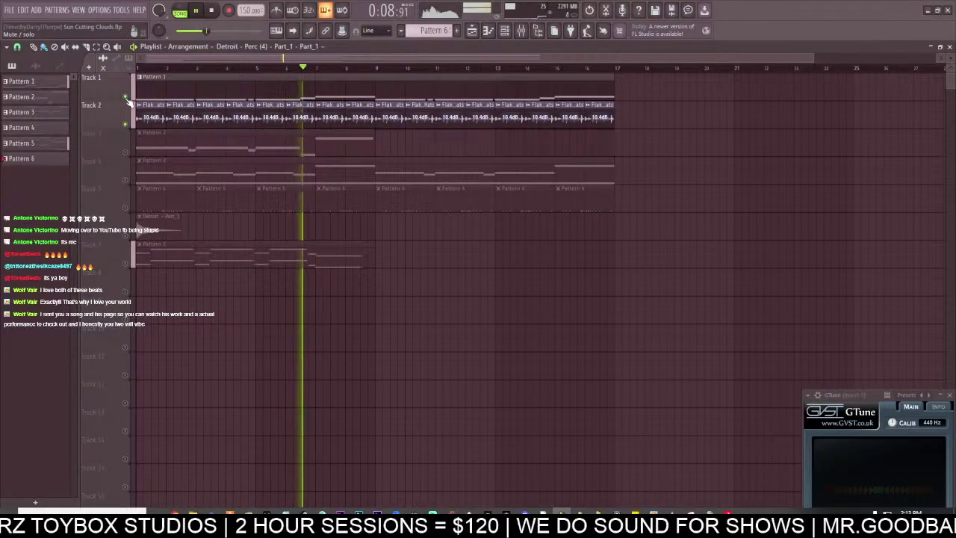
{"action": "left_click", "coordinate": [126, 152]}
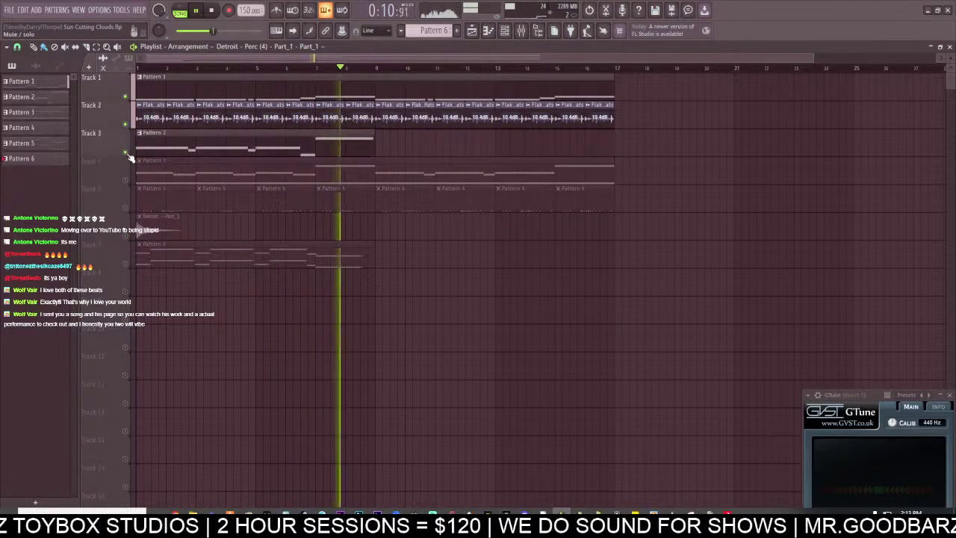
{"action": "left_click", "coordinate": [126, 208]}
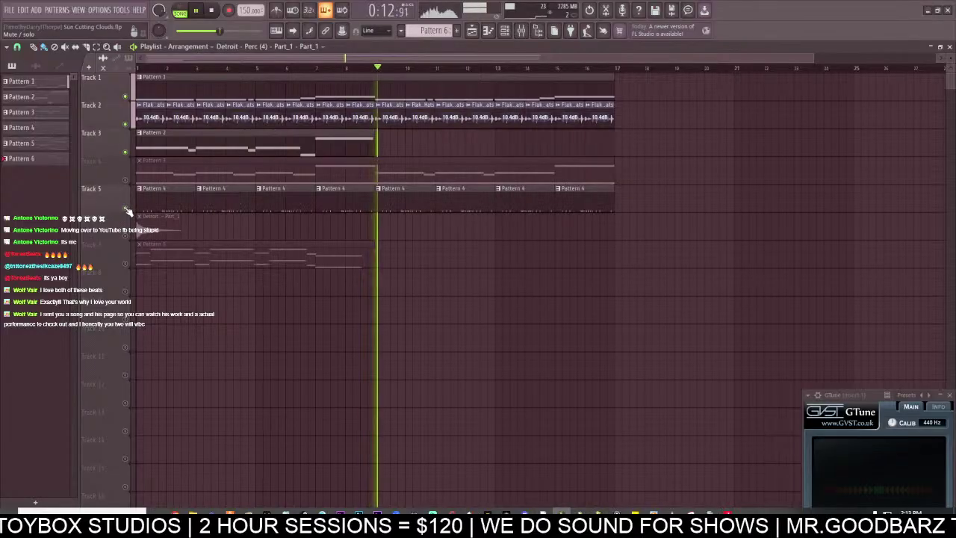
{"action": "left_click", "coordinate": [125, 208]}
{"action": "left_click", "coordinate": [125, 180]}
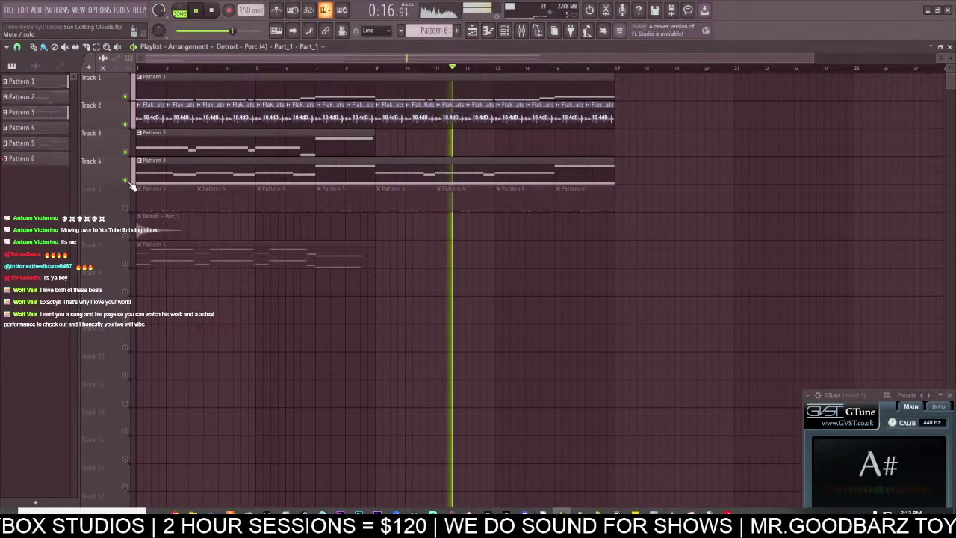
{"action": "left_click", "coordinate": [126, 153]}
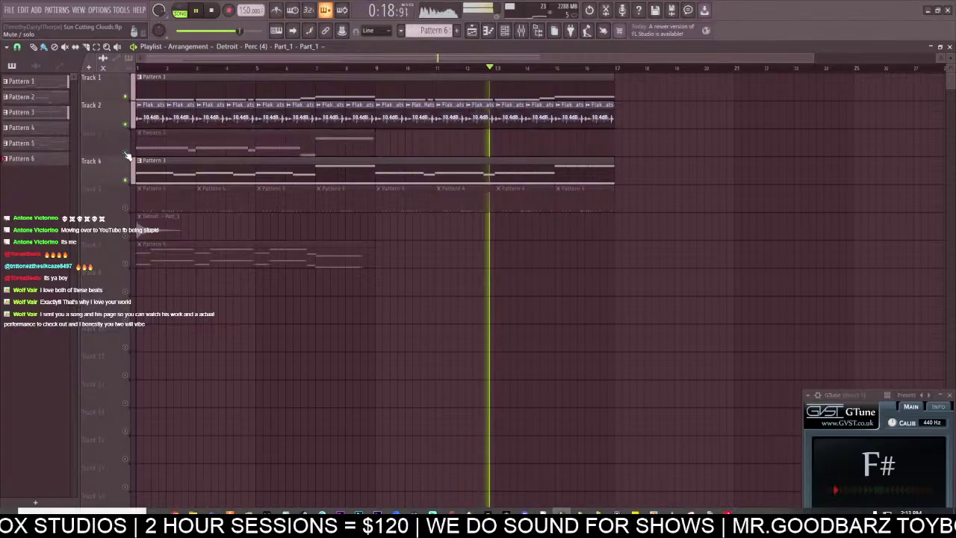
{"action": "left_click", "coordinate": [126, 153]}
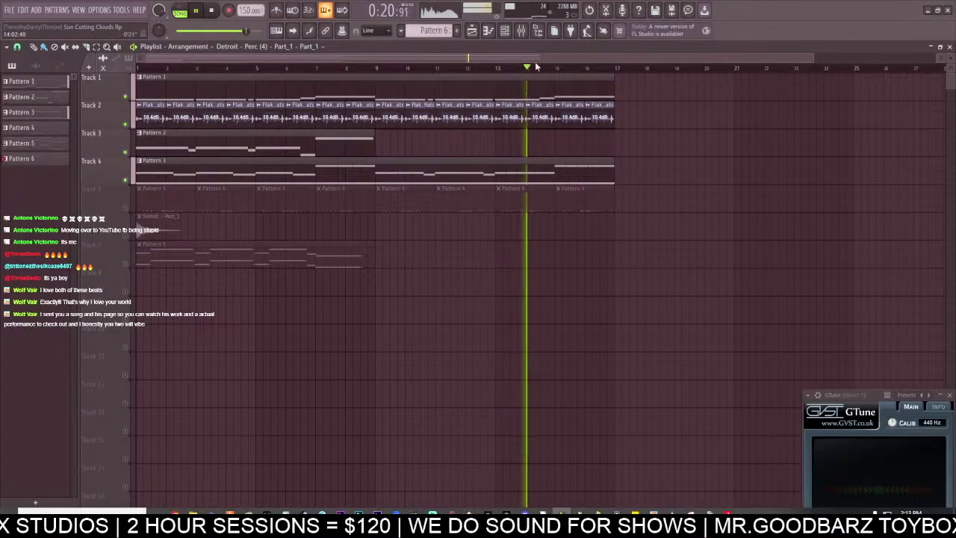
Show the channel rack, move it clear of the playlist's track switches and enable Track 5.
{"action": "left_click", "coordinate": [505, 30]}
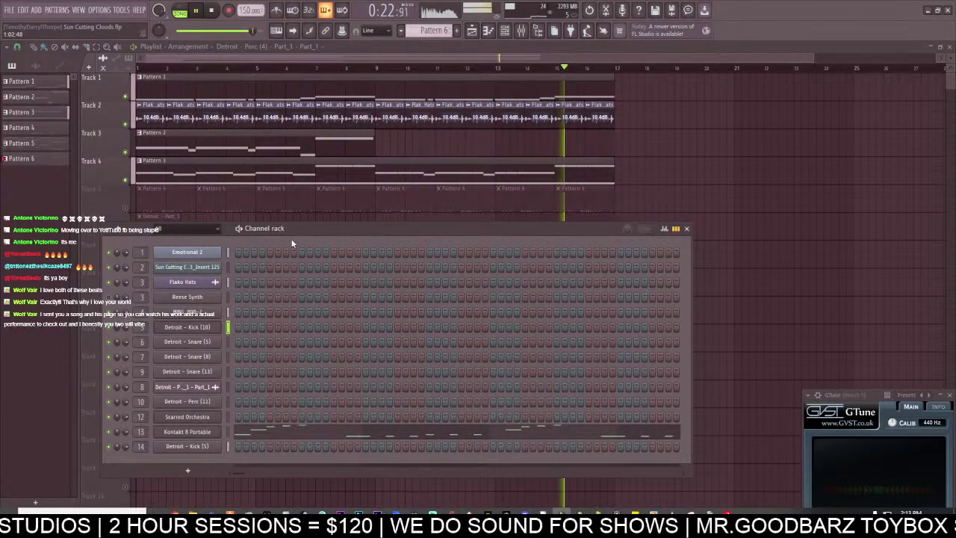
{"action": "left_click_drag", "start_coordinate": [292, 244], "coordinate": [448, 228]}
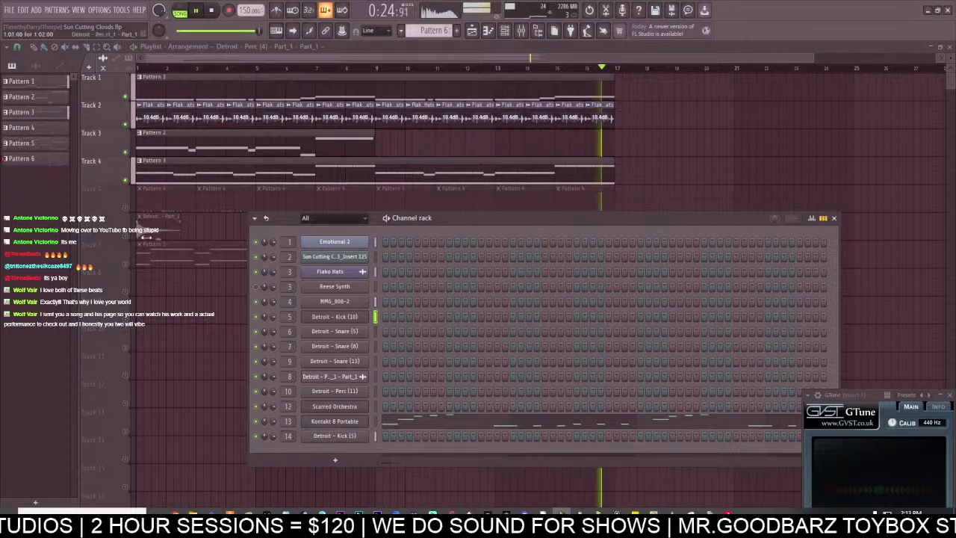
{"action": "left_click", "coordinate": [126, 208]}
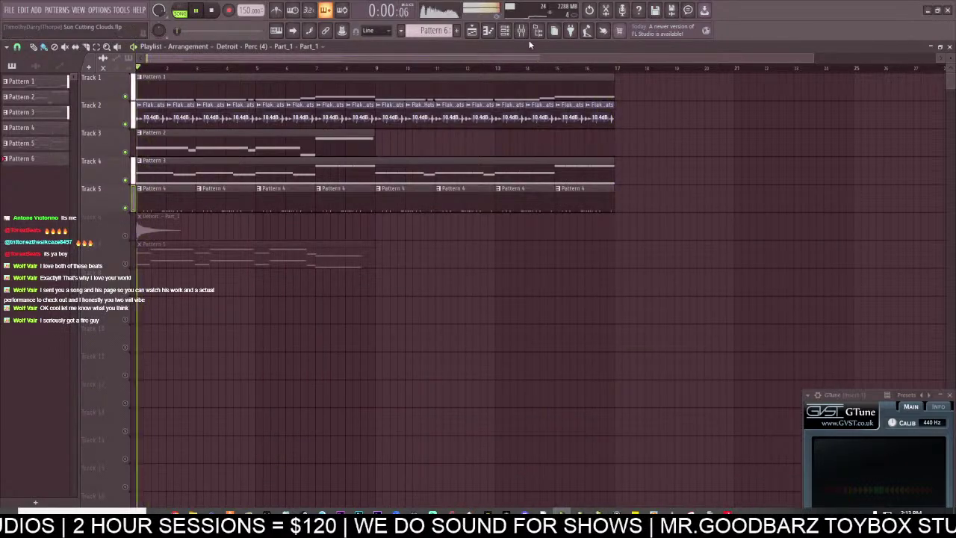
In Pattern 4, remove all Detroit - Snare (8) steps and the middle step of Detroit - Snare (13).
{"action": "left_click", "coordinate": [504, 30]}
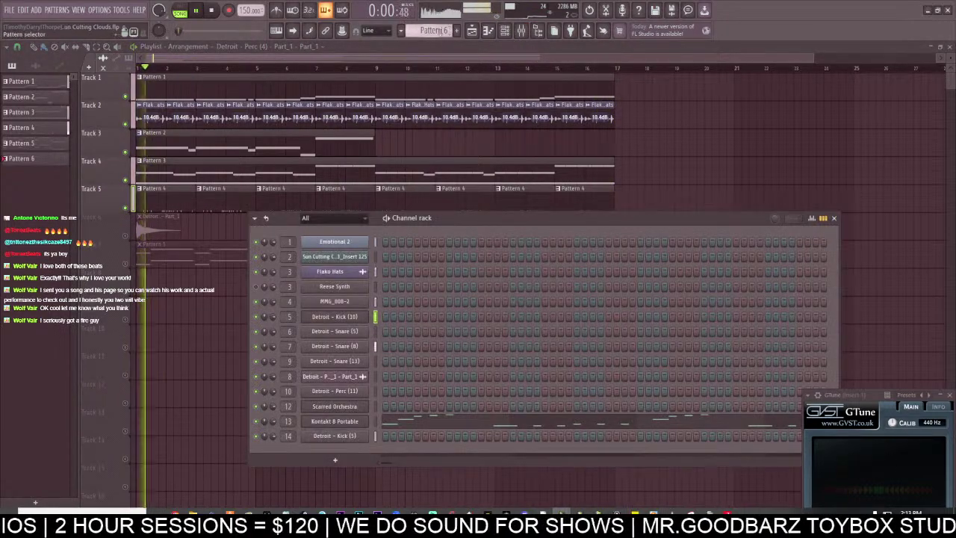
{"action": "scroll", "coordinate": [439, 33], "scroll_direction": "up", "scroll_amount": 2}
{"action": "right_click", "coordinate": [419, 348]}
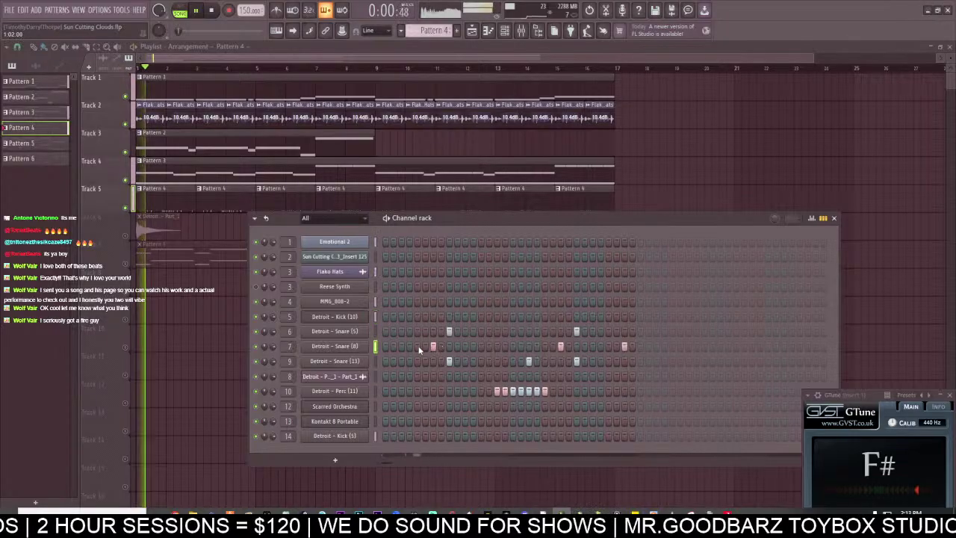
{"action": "right_click", "coordinate": [433, 347]}
{"action": "right_click", "coordinate": [529, 362]}
{"action": "right_click", "coordinate": [560, 345]}
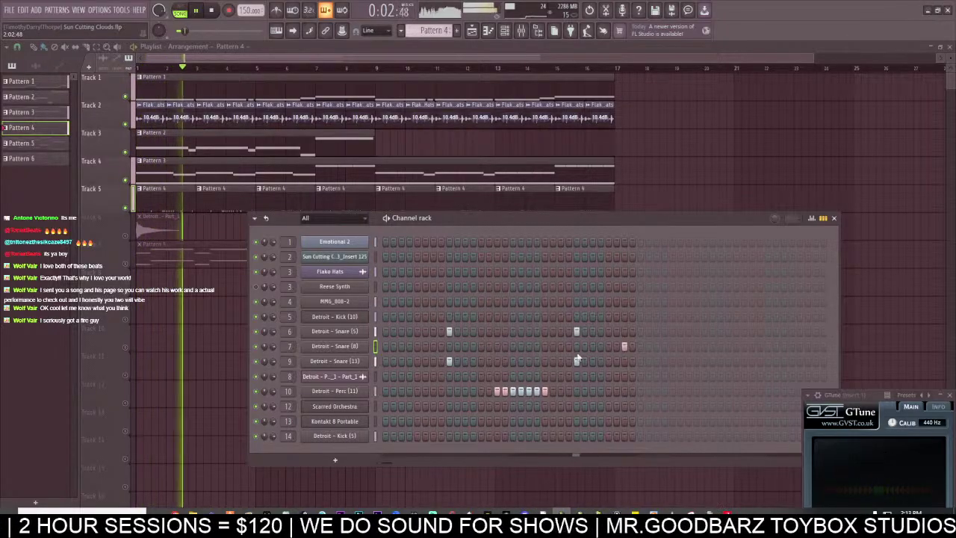
{"action": "right_click", "coordinate": [625, 346]}
Clear the whole run of Detroit - Perc (11) steps from Pattern 4.
{"action": "right_click", "coordinate": [498, 391]}
{"action": "right_click", "coordinate": [505, 391]}
{"action": "right_click", "coordinate": [513, 391]}
{"action": "right_click", "coordinate": [521, 390]}
{"action": "right_click", "coordinate": [528, 390]}
{"action": "right_click", "coordinate": [537, 391]}
{"action": "right_click", "coordinate": [546, 391]}
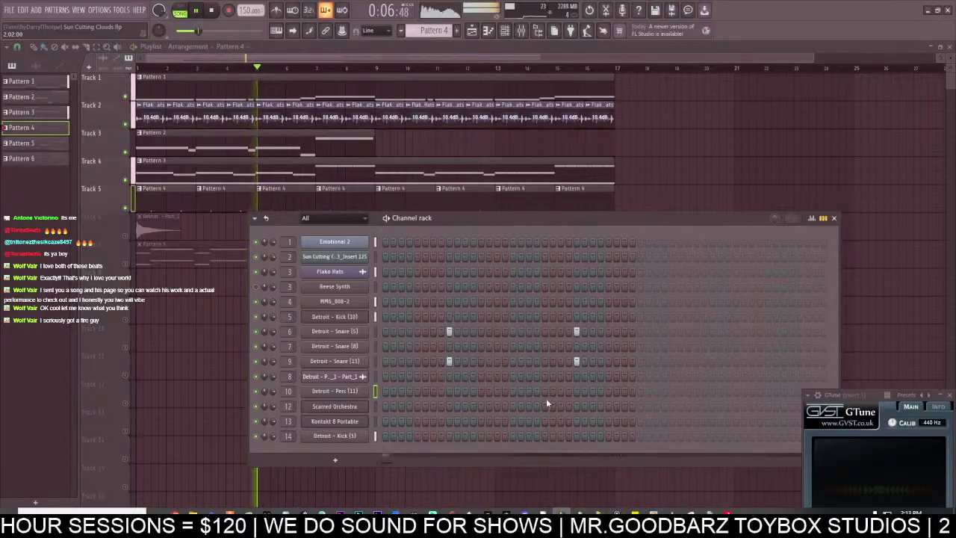
Hide the channel rack, mute Track 2 and enable Tracks 6 and 7 in the playlist.
{"action": "key", "text": "F6"}
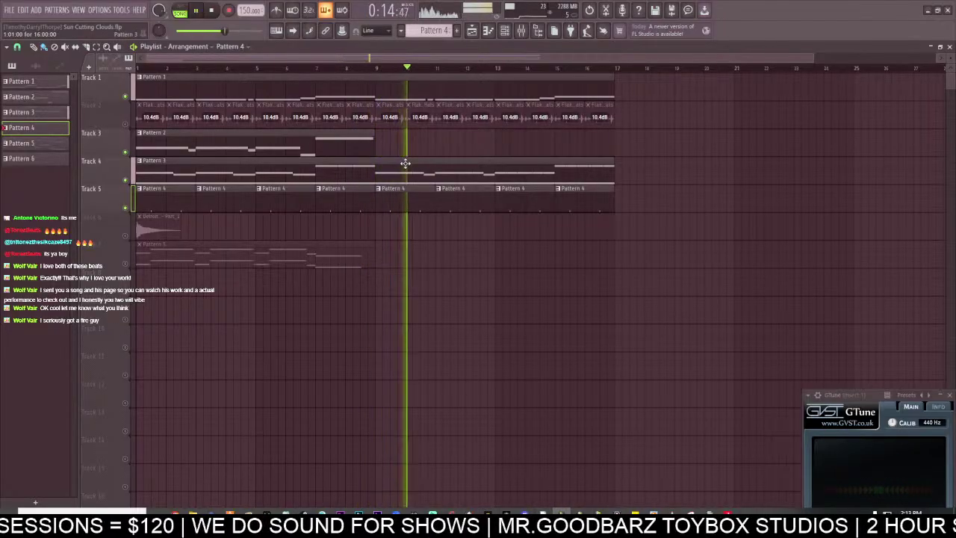
{"action": "left_click", "coordinate": [126, 236]}
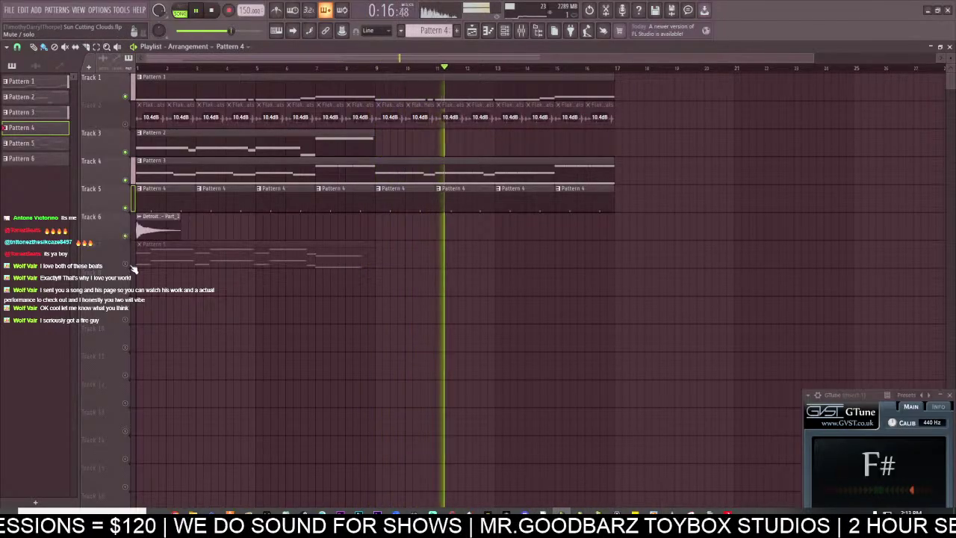
{"action": "left_click", "coordinate": [125, 263]}
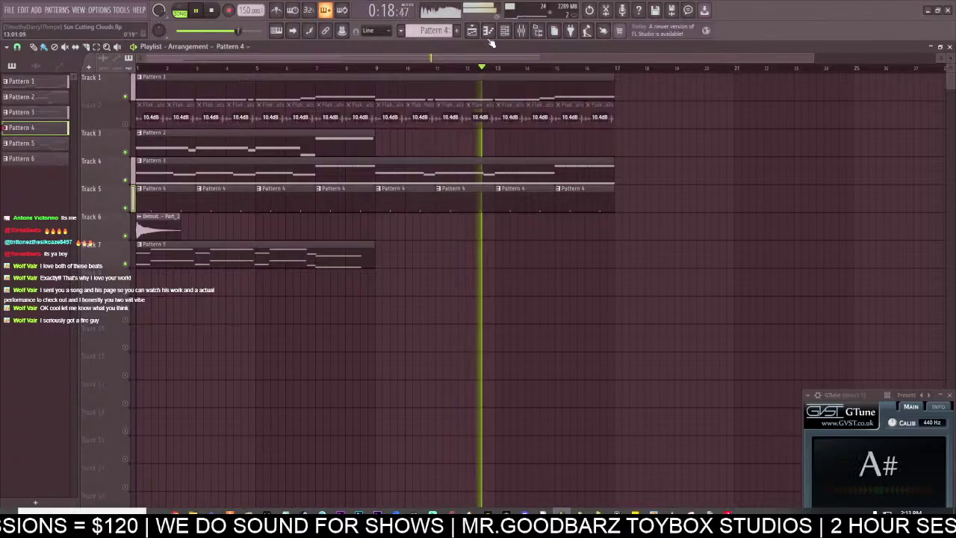
Add Diamond Wav - Bird Counter Snare from the UNCHAINED Drum Kit's HH & CS folder as a new channel below Detroit - Kick (5).
{"action": "left_click", "coordinate": [511, 32]}
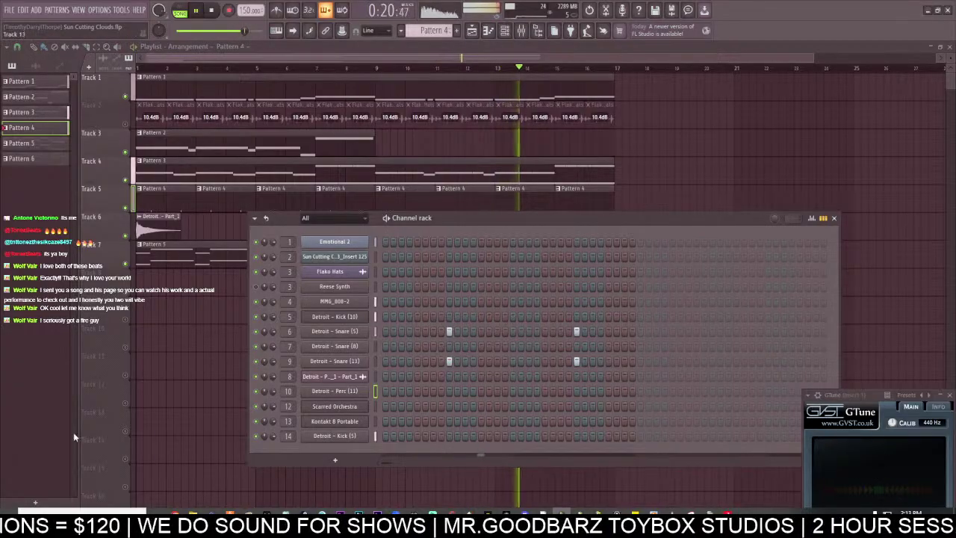
{"action": "left_click", "coordinate": [537, 32]}
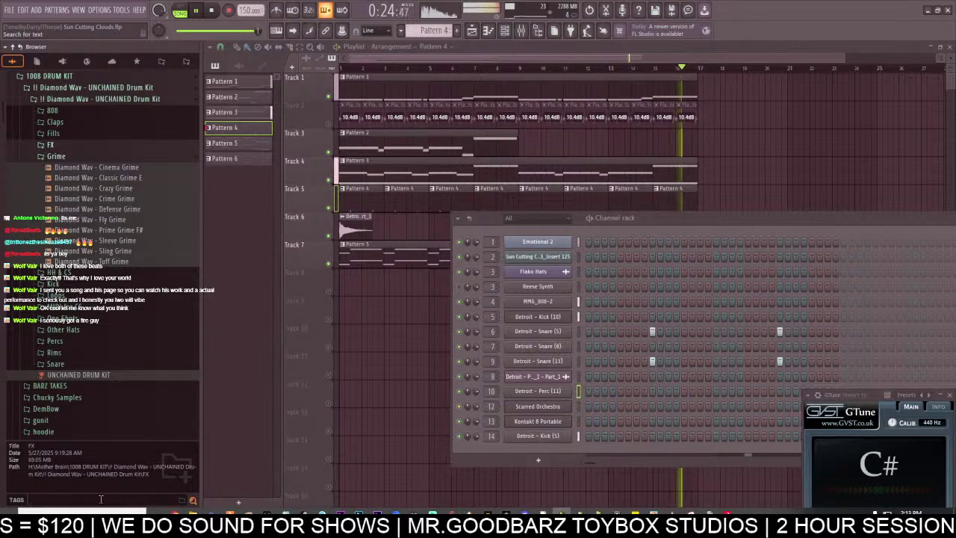
{"action": "left_click", "coordinate": [113, 146]}
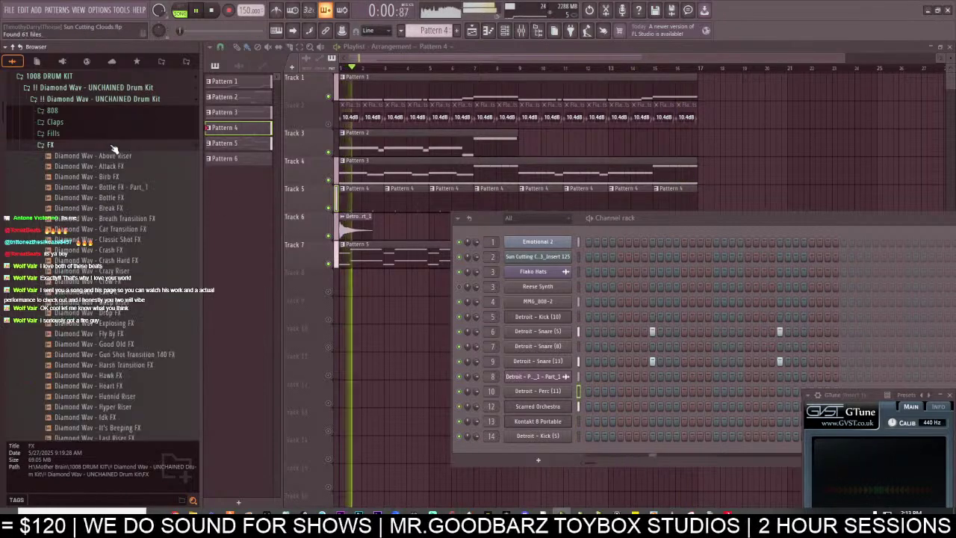
{"action": "left_click", "coordinate": [116, 146]}
{"action": "left_click", "coordinate": [117, 155]}
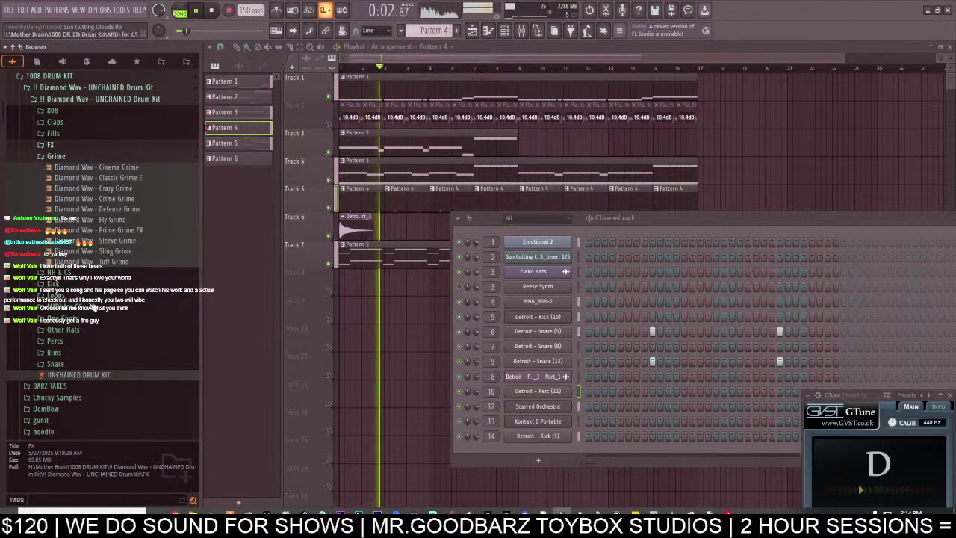
{"action": "left_click", "coordinate": [91, 272]}
{"action": "left_click", "coordinate": [95, 305]}
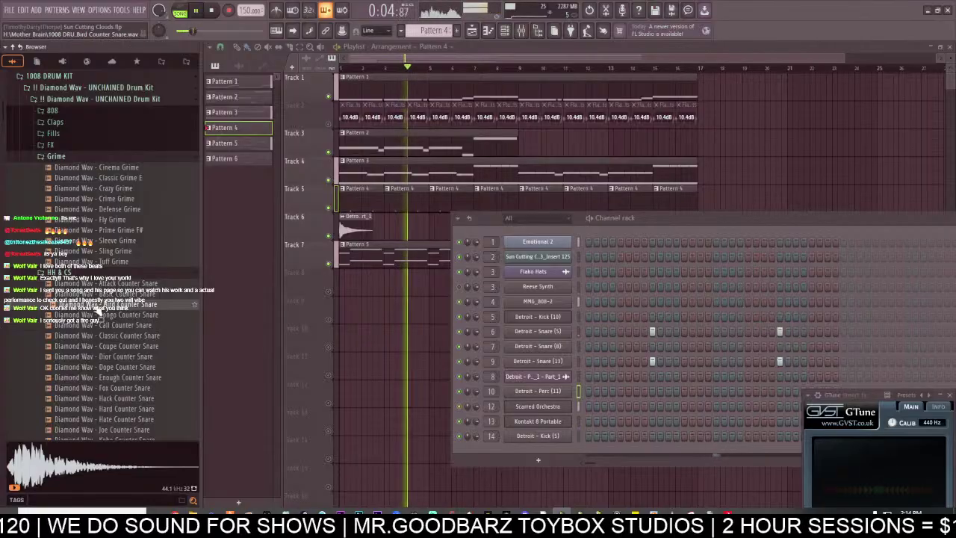
{"action": "left_click_drag", "start_coordinate": [97, 295], "coordinate": [509, 447]}
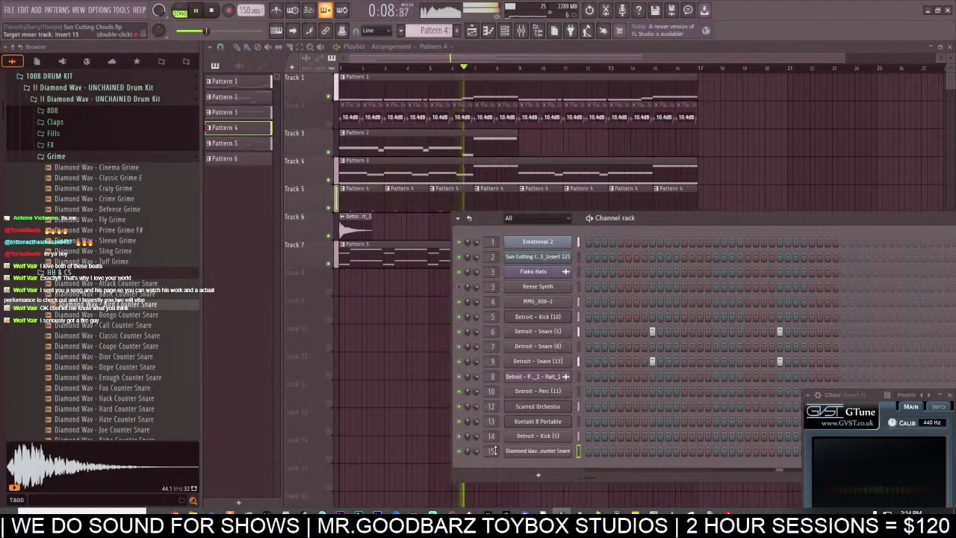
Reposition the channel rack and examine the mixer inserts, including Insert 9, and the playlist tracks during playback.
{"action": "left_click_drag", "start_coordinate": [692, 218], "coordinate": [557, 180]}
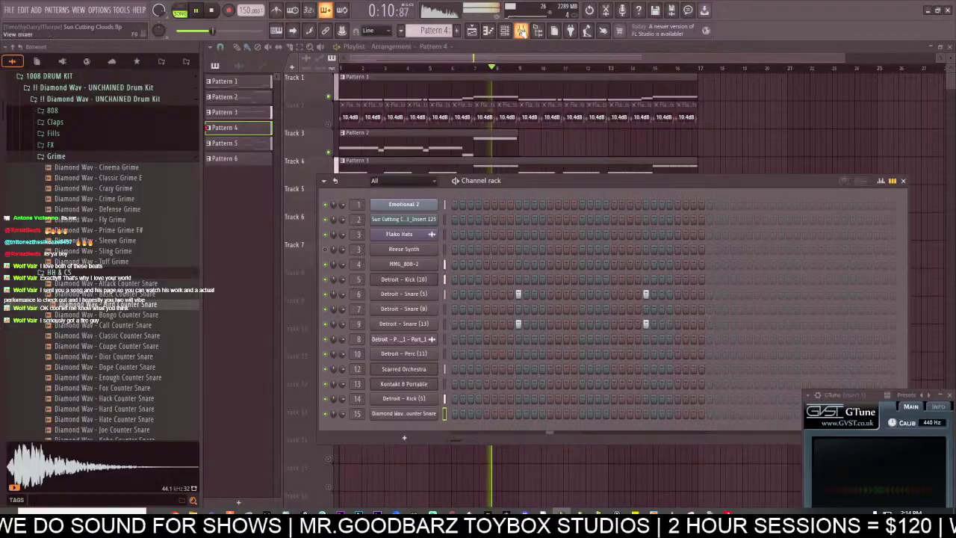
{"action": "left_click", "coordinate": [521, 31]}
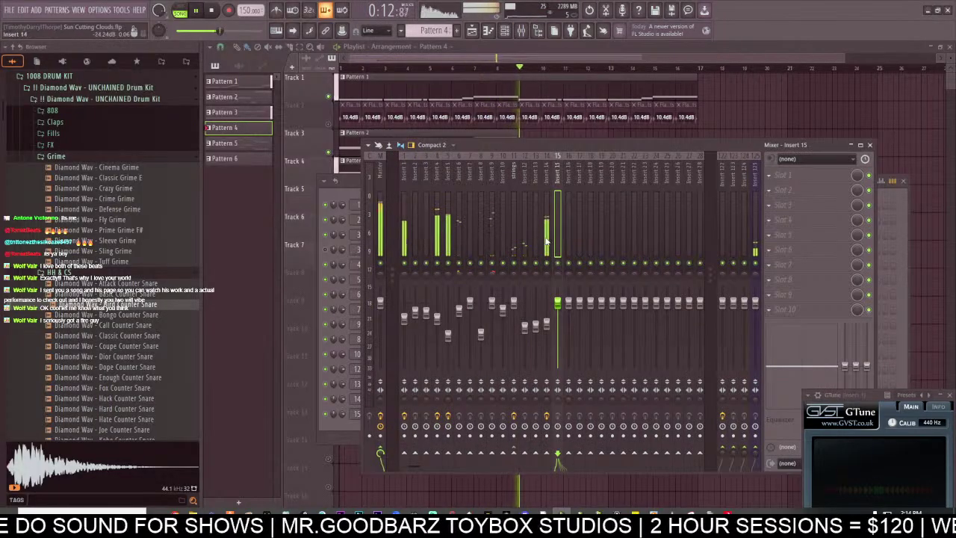
{"action": "left_click", "coordinate": [490, 273]}
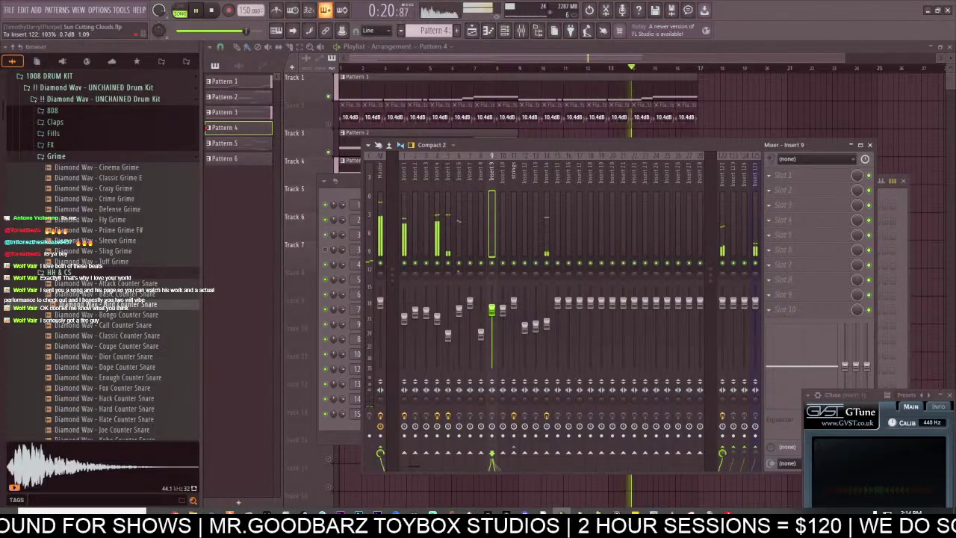
{"action": "left_click", "coordinate": [350, 185]}
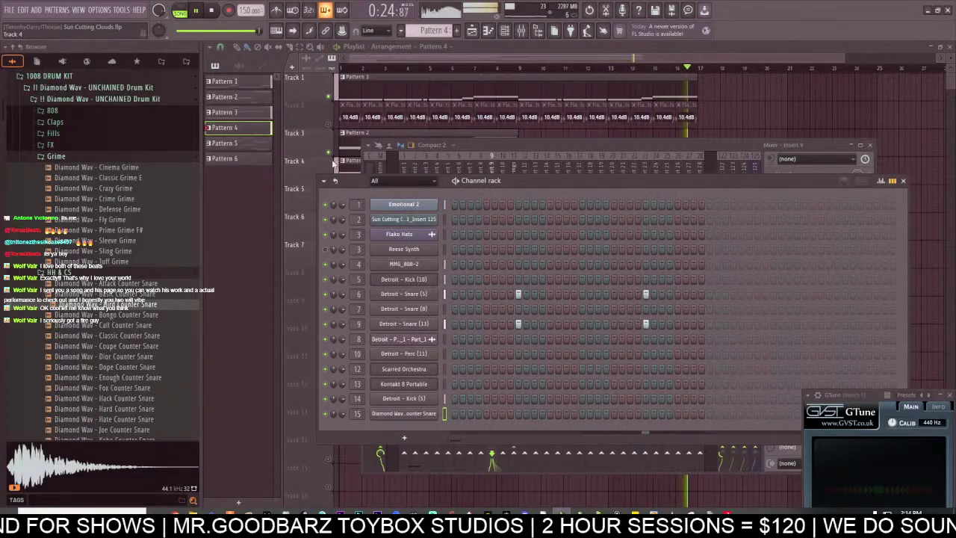
{"action": "right_click", "coordinate": [309, 133]}
{"action": "left_click", "coordinate": [439, 236]}
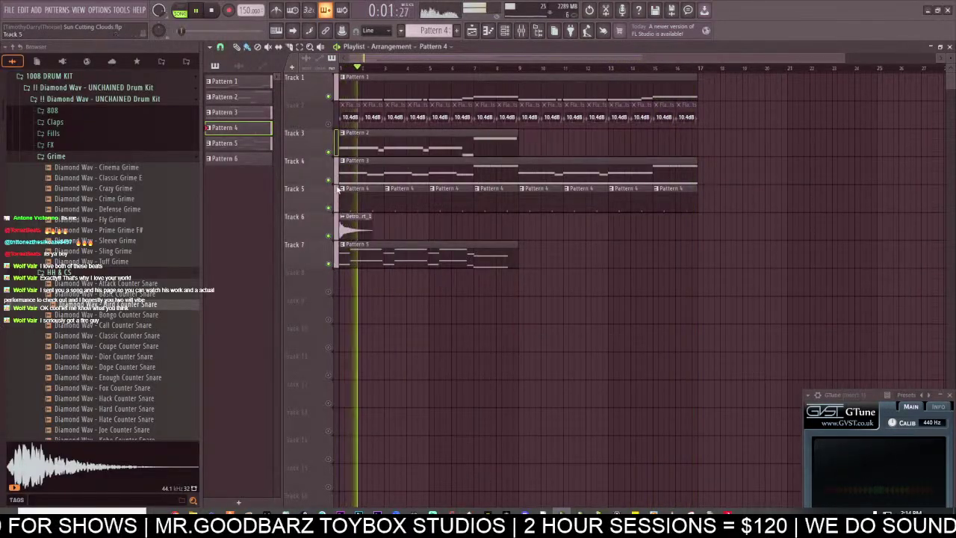
{"action": "left_click", "coordinate": [521, 30]}
{"action": "left_click", "coordinate": [504, 30]}
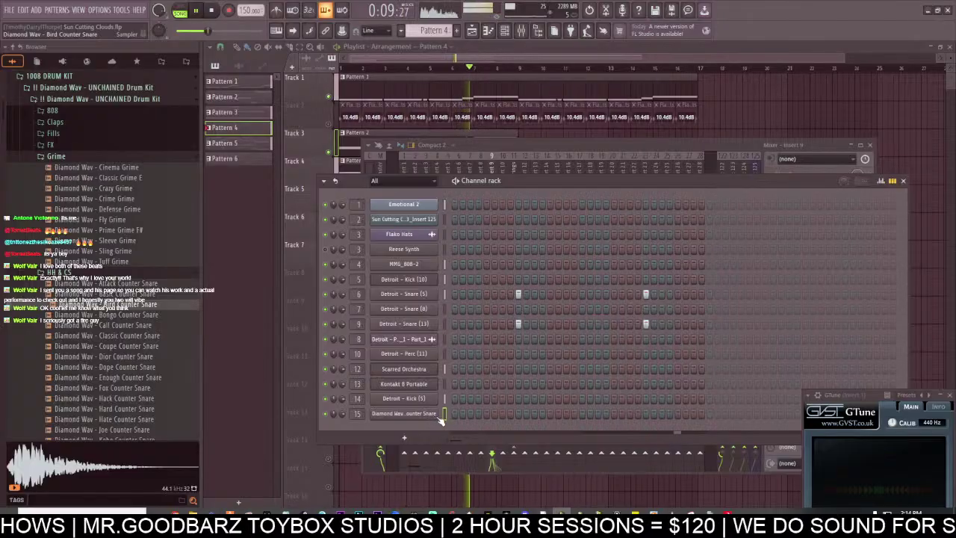
Start Pattern 7, extend it to two bars and fill every second step of the Diamond Wav - Bird Counter Snare channel.
{"action": "left_click", "coordinate": [407, 415]}
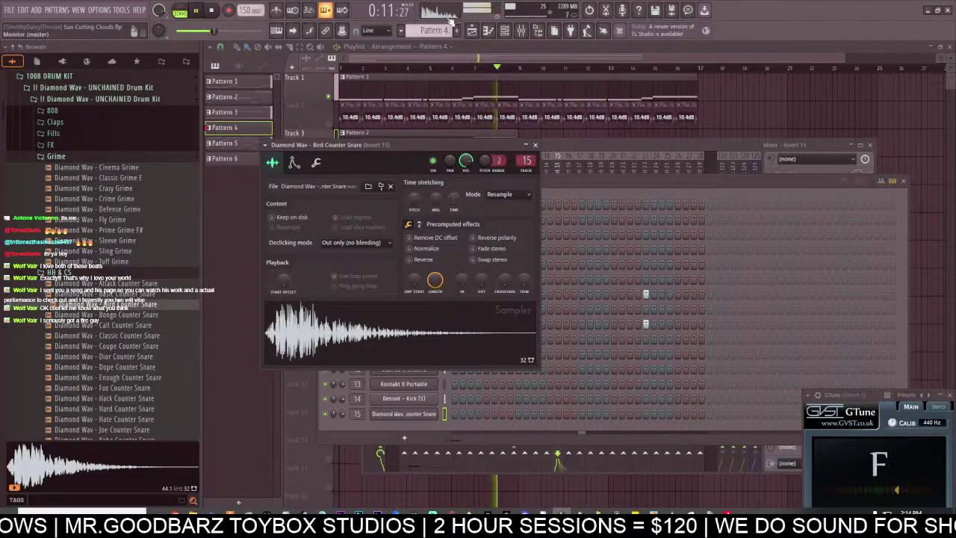
{"action": "scroll", "coordinate": [441, 24], "scroll_direction": "down", "scroll_amount": 1}
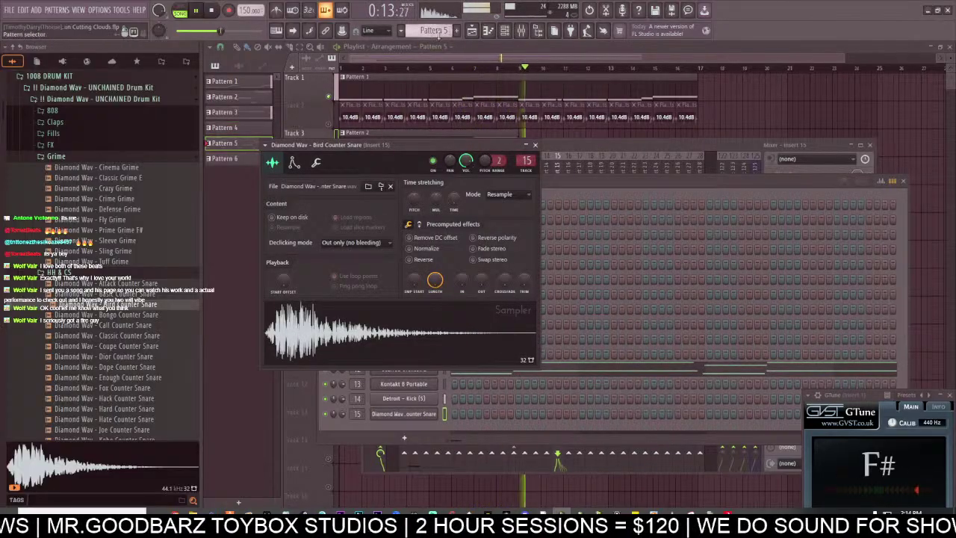
{"action": "scroll", "coordinate": [439, 30], "scroll_direction": "down", "scroll_amount": 2}
{"action": "right_click", "coordinate": [429, 416]}
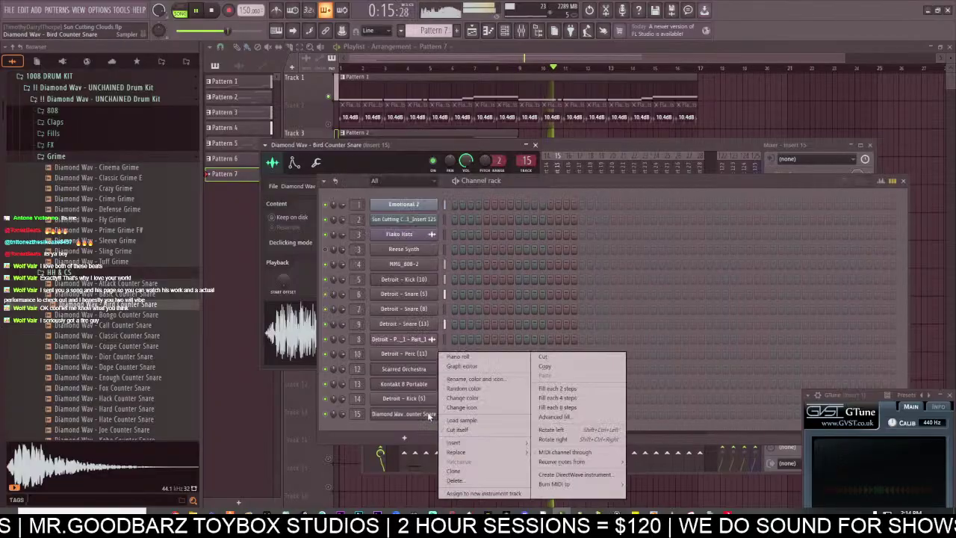
{"action": "left_click", "coordinate": [572, 398]}
{"action": "left_click", "coordinate": [582, 414]}
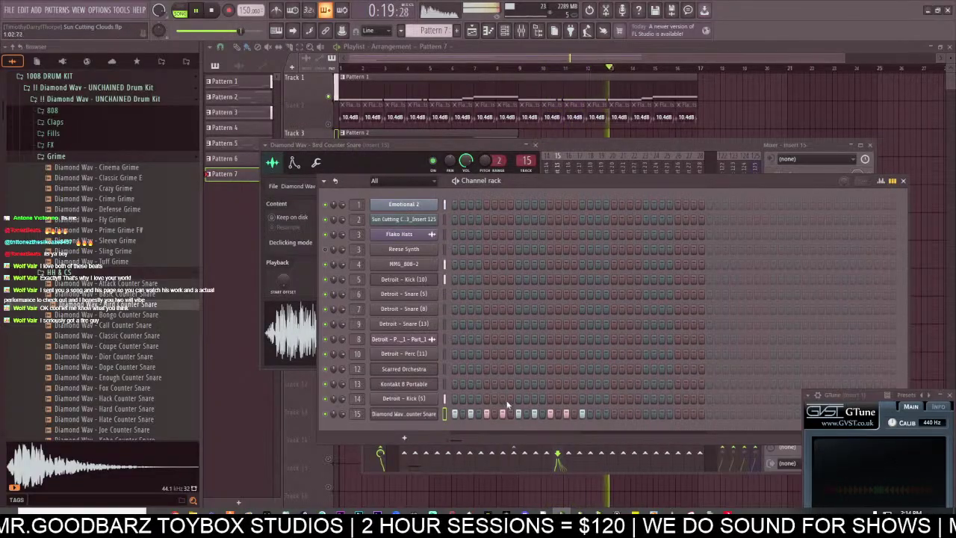
{"action": "right_click", "coordinate": [392, 416]}
{"action": "left_click", "coordinate": [557, 390]}
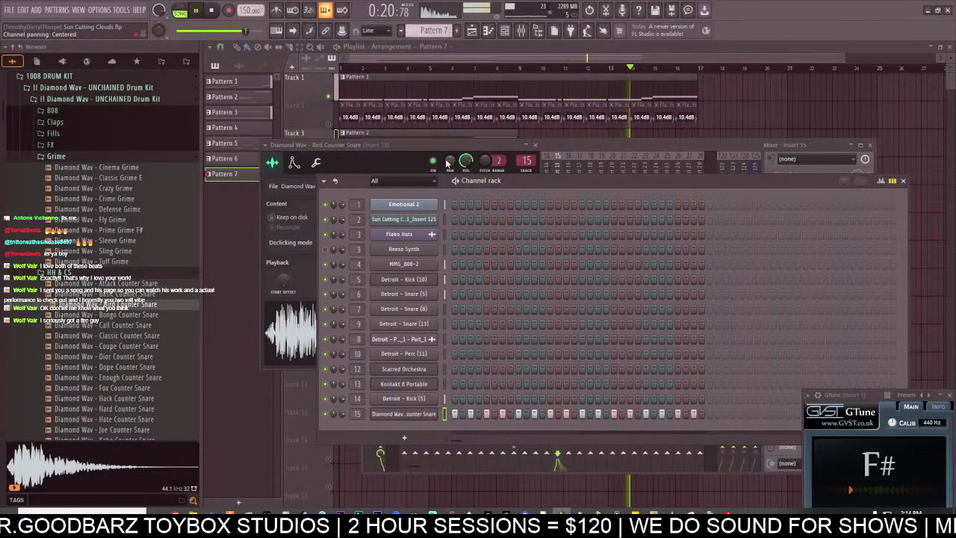
Place Pattern 7 at the start of Track 8 in the playlist and enable that track.
{"action": "left_click", "coordinate": [393, 76]}
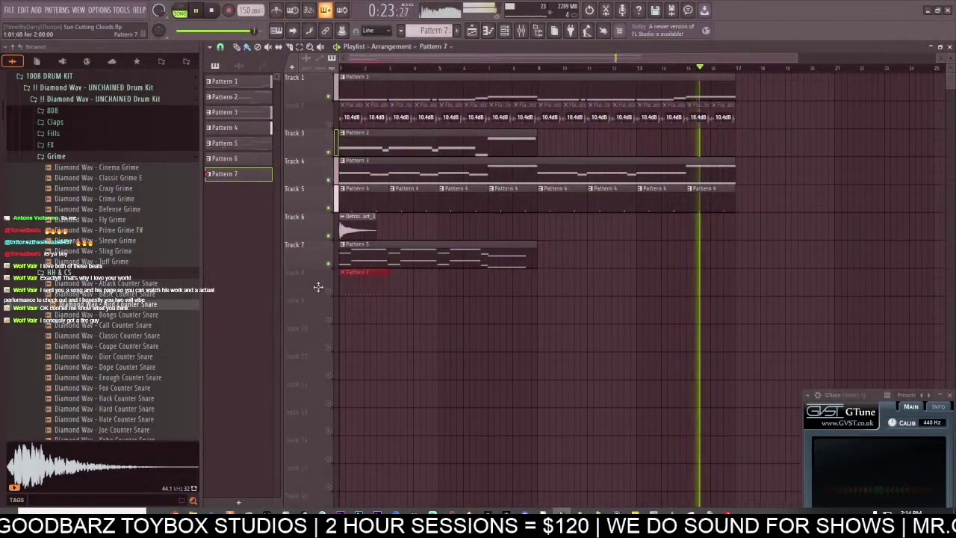
{"action": "left_click", "coordinate": [363, 279]}
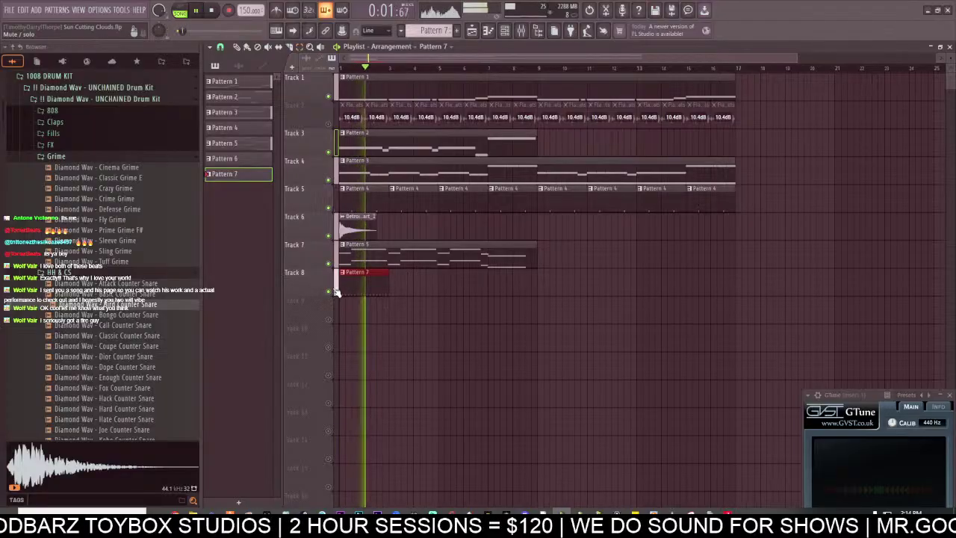
Duplicate the Pattern 7 clip along Track 8 so it repeats up to bar 17, and check its steps in the channel rack.
{"action": "key", "text": "ctrl+b"}
{"action": "key", "text": "ctrl+b"}
{"action": "key", "text": "ctrl+b"}
{"action": "key", "text": "ctrl+b"}
{"action": "key", "text": "ctrl+b"}
{"action": "key", "text": "ctrl+b"}
{"action": "key", "text": "ctrl+b"}
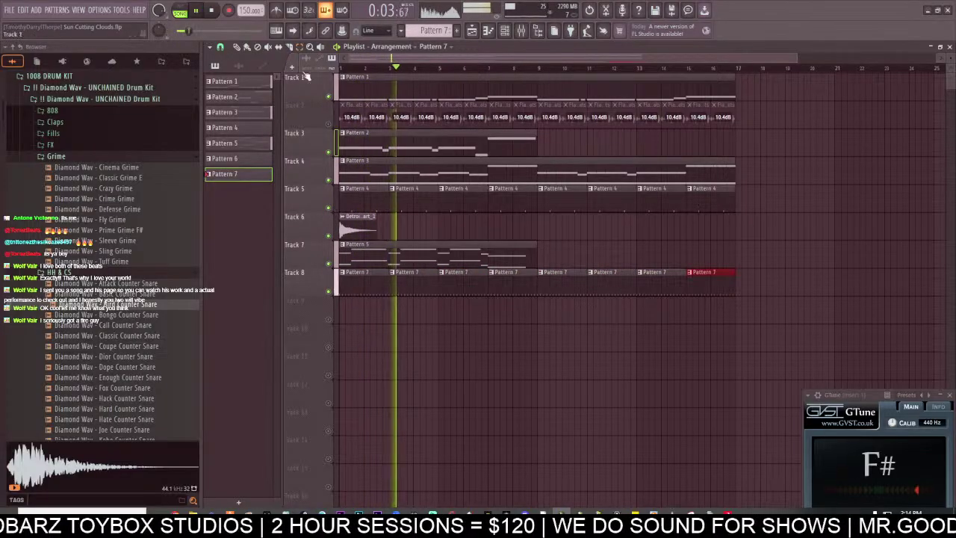
{"action": "key", "text": "F6"}
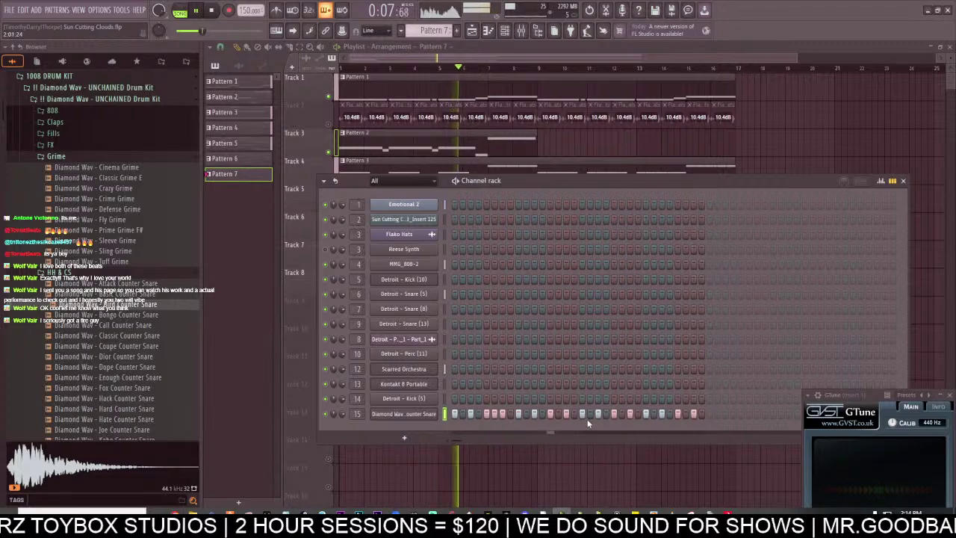
Select the first eight bars of the playlist as the loop range and mute Tracks 1 and 3.
{"action": "left_click_drag", "start_coordinate": [538, 69], "coordinate": [173, 132]}
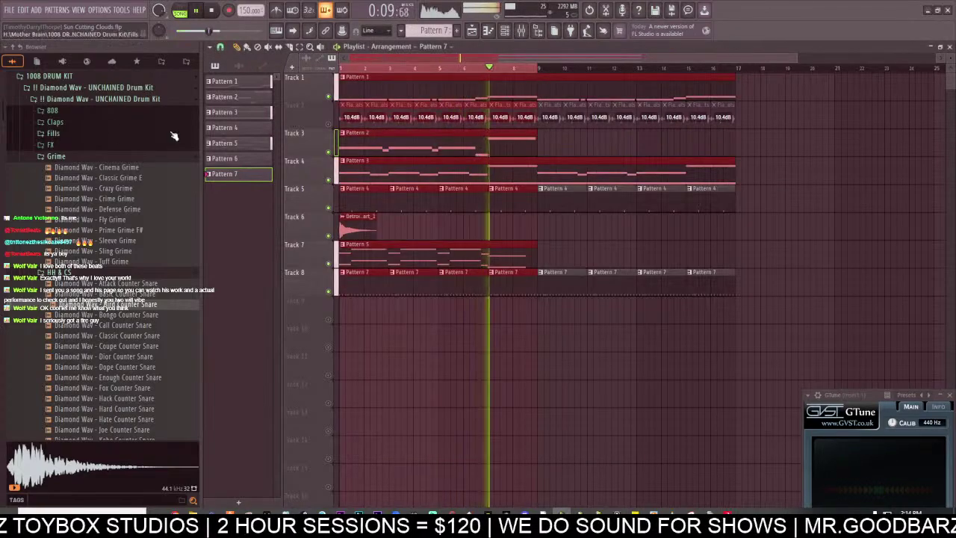
{"action": "left_click", "coordinate": [328, 97]}
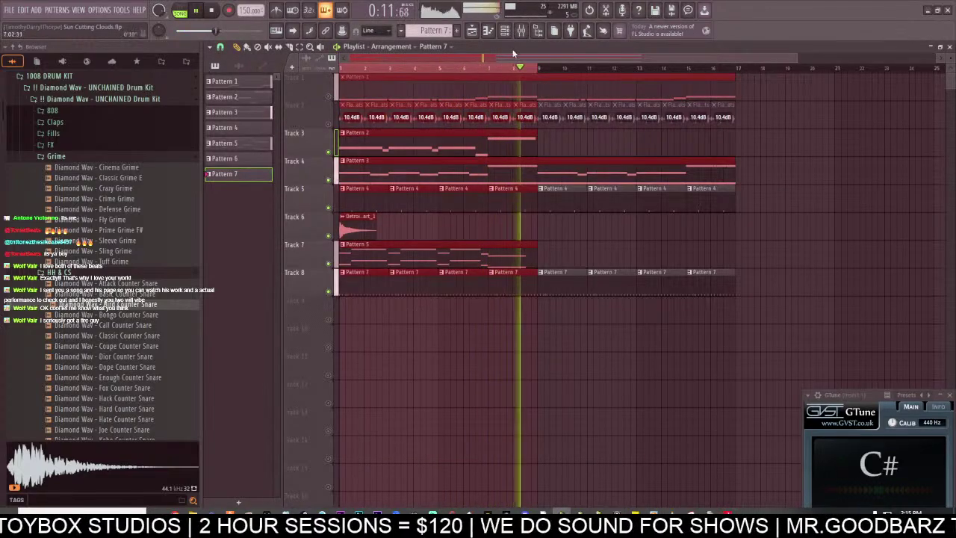
{"action": "left_click", "coordinate": [522, 32]}
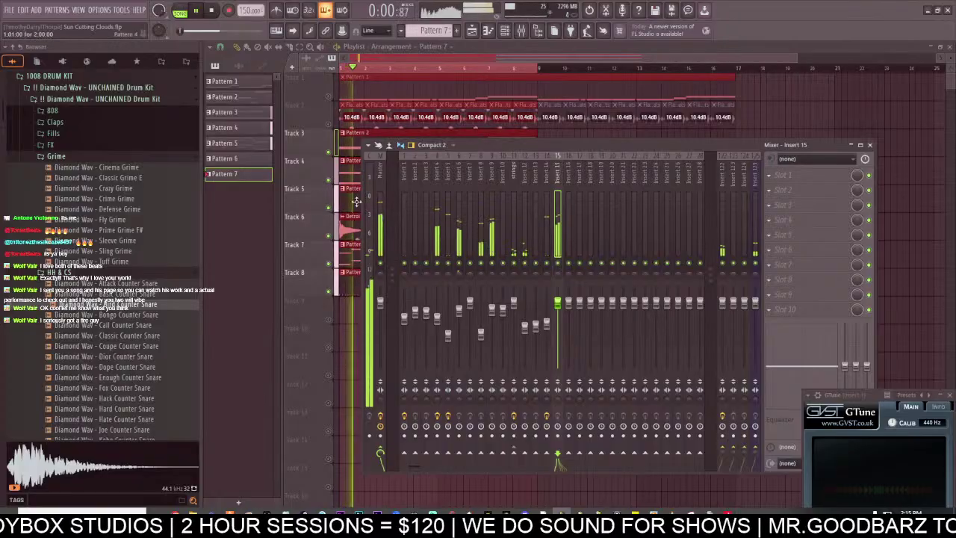
{"action": "left_click", "coordinate": [329, 151]}
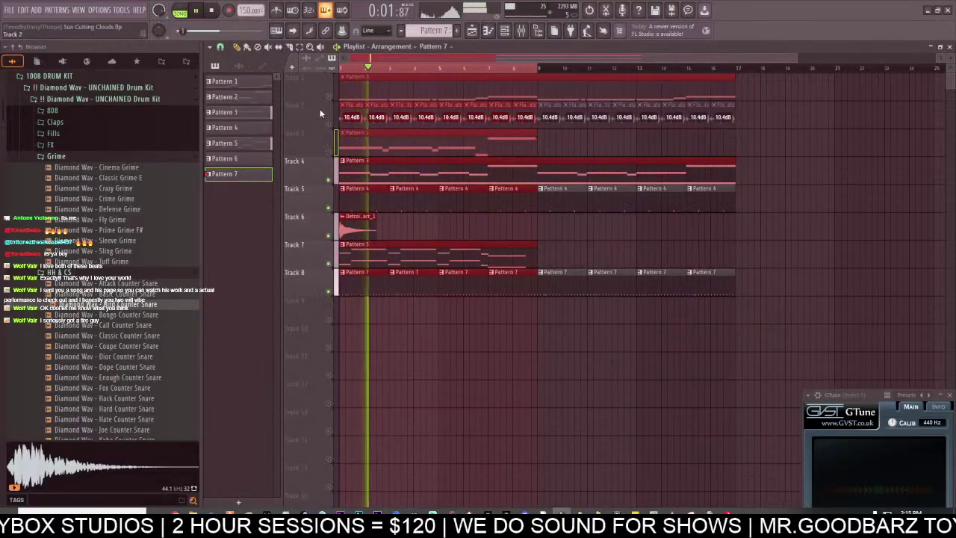
Audition Track 4 alone and together with Track 1, and restart playback with only Tracks 3 and 7 enabled.
{"action": "right_click", "coordinate": [329, 180]}
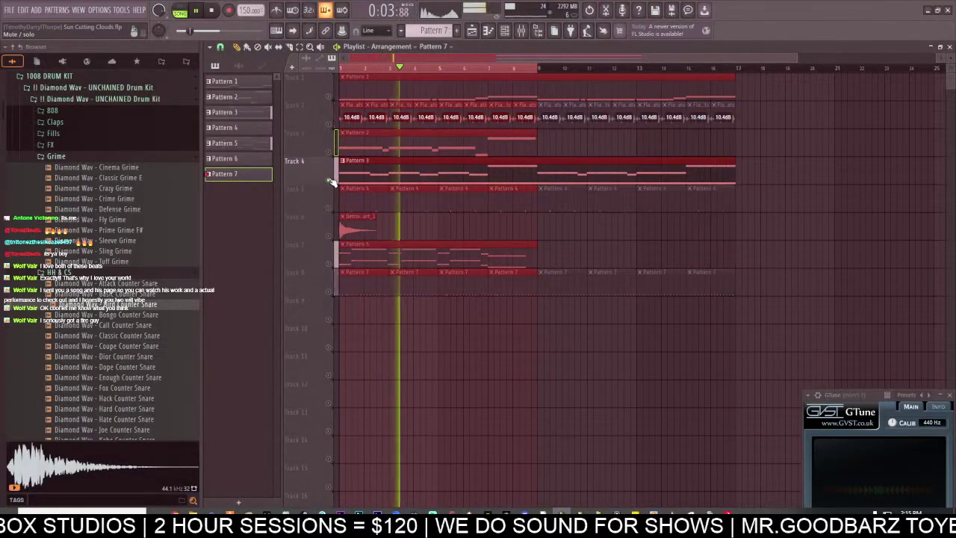
{"action": "left_click", "coordinate": [328, 96]}
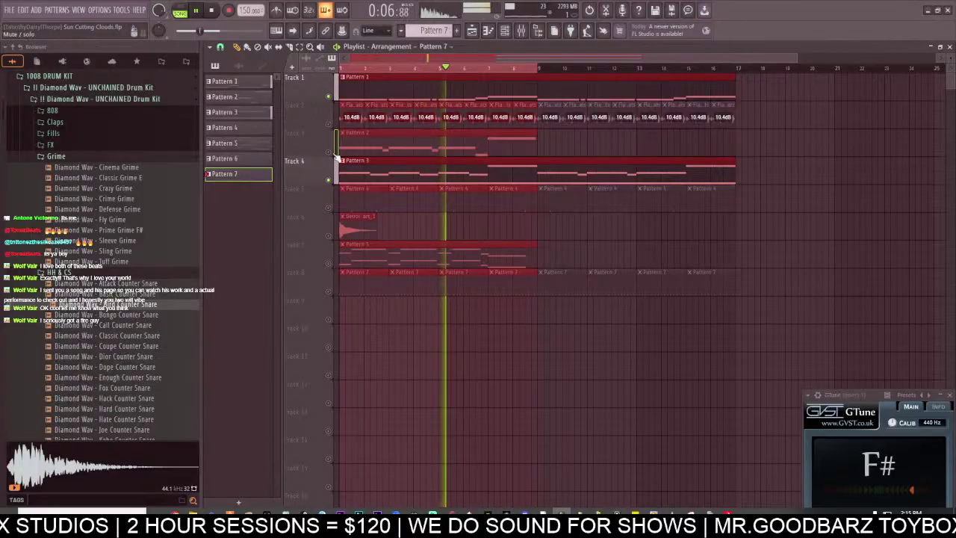
{"action": "right_click", "coordinate": [329, 180]}
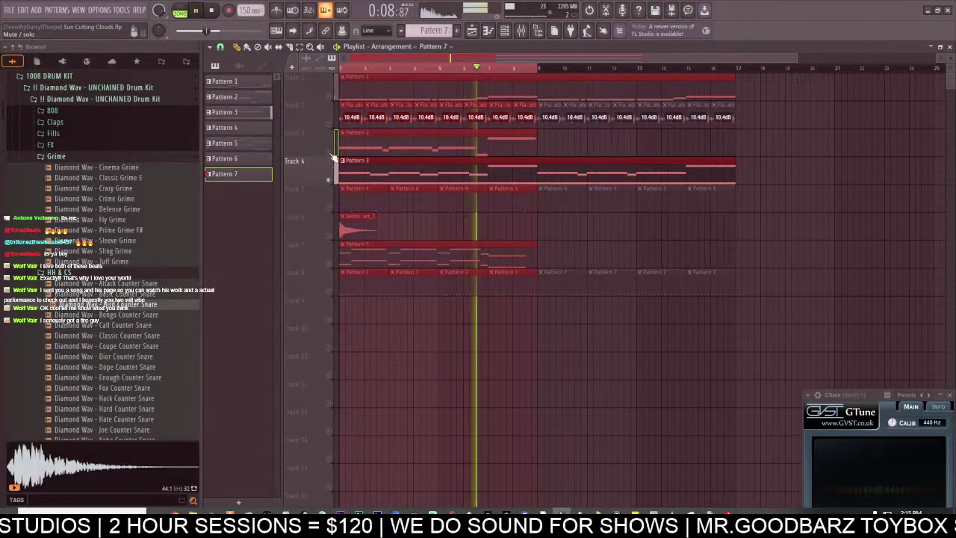
{"action": "left_click", "coordinate": [329, 152]}
{"action": "key", "text": "space"}
{"action": "left_click", "coordinate": [332, 184]}
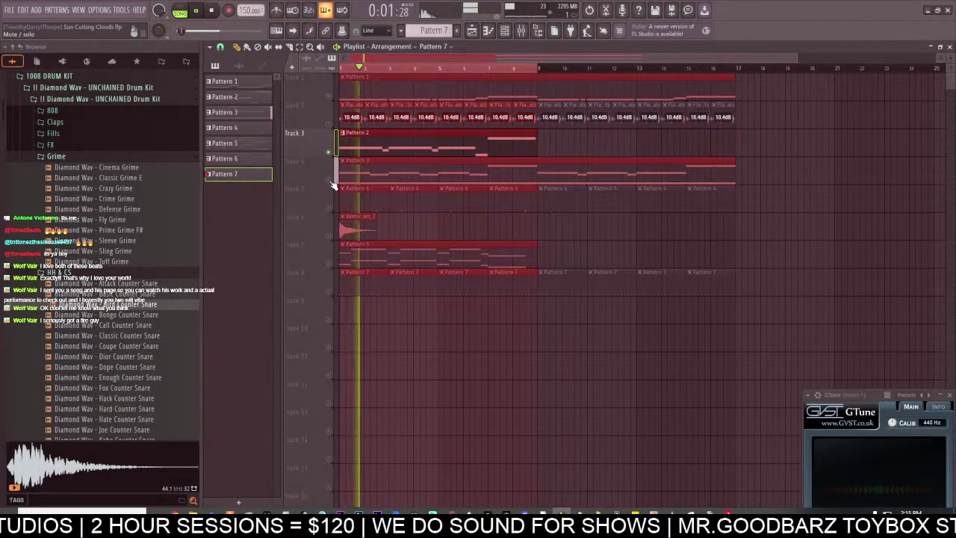
{"action": "left_click", "coordinate": [329, 265]}
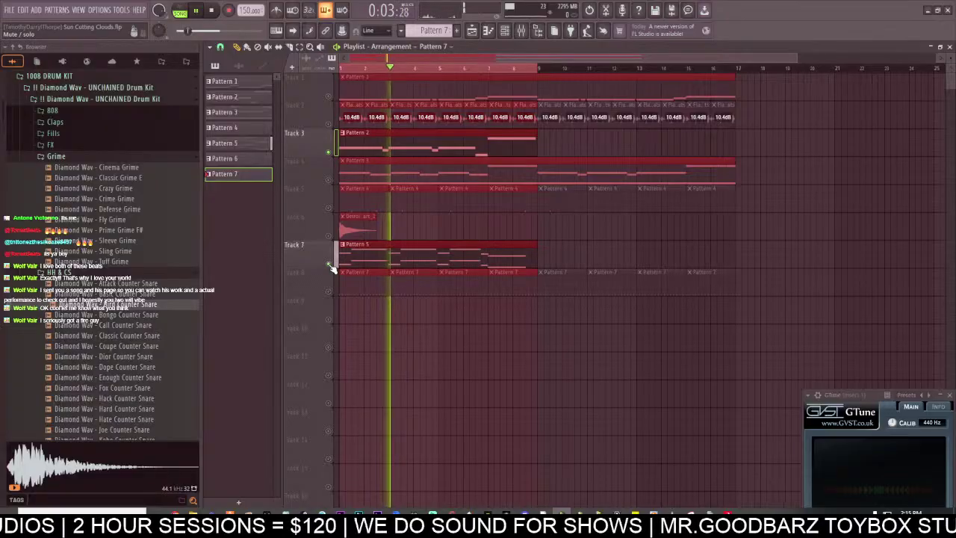
Enable Tracks 5 and 4 alongside Tracks 3 and 7 and check the mixer levels during playback.
{"action": "left_click", "coordinate": [521, 31]}
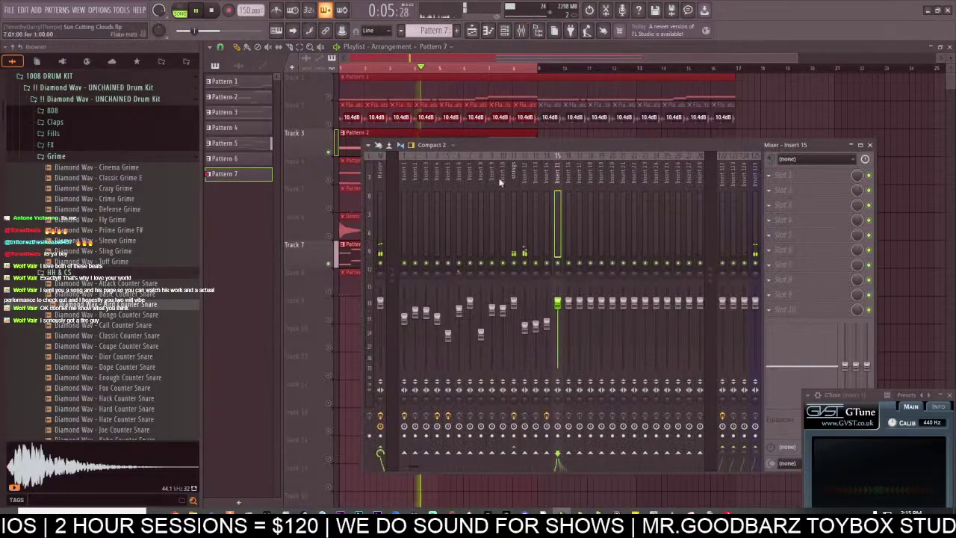
{"action": "left_click", "coordinate": [366, 59]}
{"action": "scroll", "coordinate": [366, 59], "scroll_direction": "up", "scroll_amount": 3}
{"action": "left_click", "coordinate": [328, 208]}
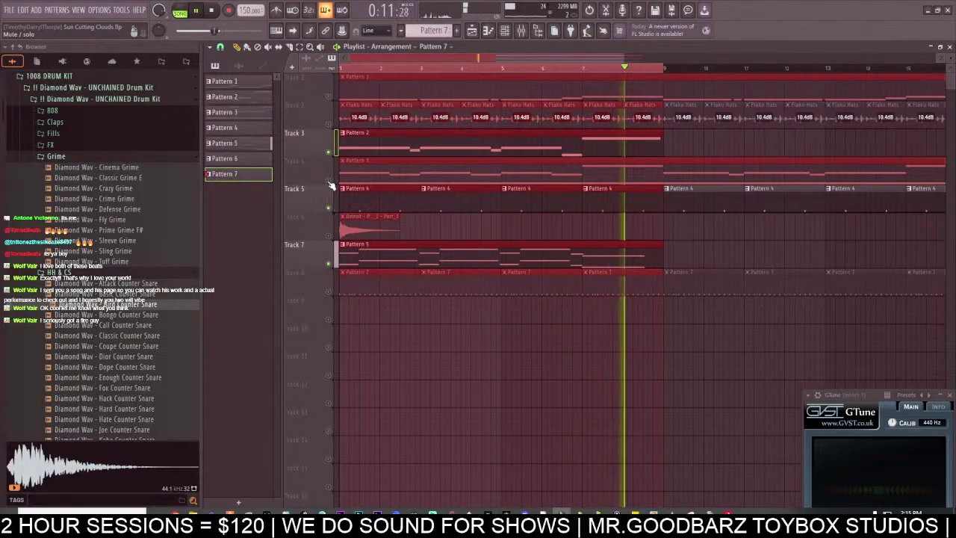
{"action": "left_click", "coordinate": [329, 180]}
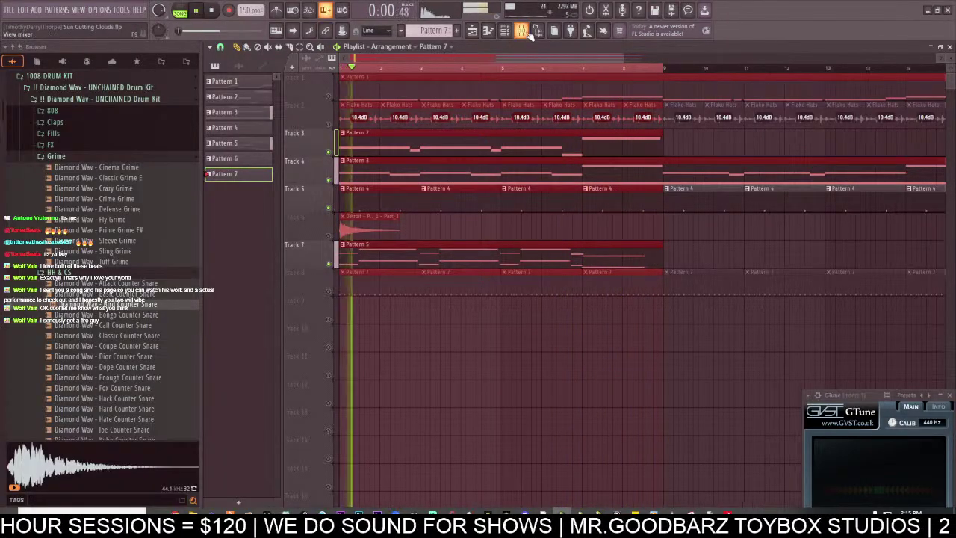
{"action": "left_click", "coordinate": [522, 31]}
{"action": "left_click", "coordinate": [344, 394]}
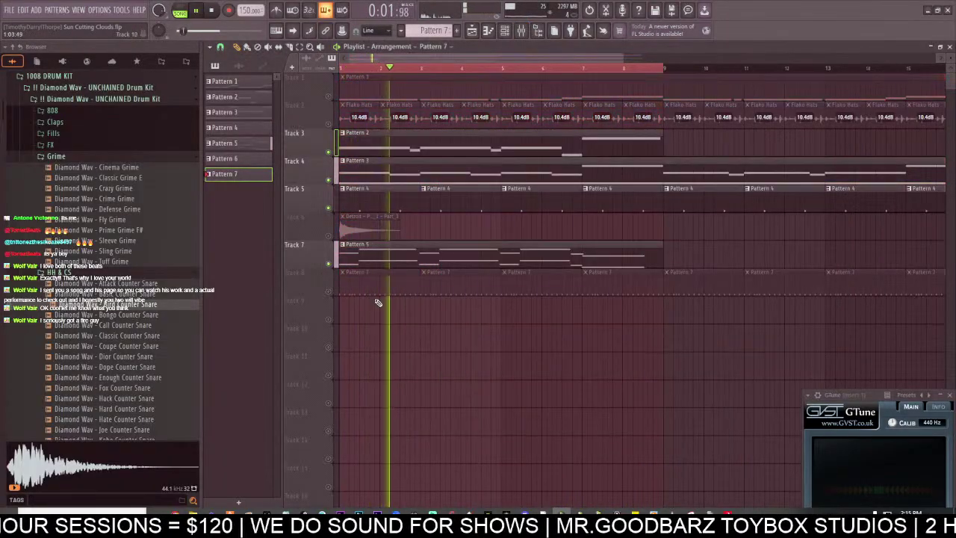
Examine Pattern 3's notes in the piano roll and its Detroit - Kick (10) channel in the channel rack.
{"action": "double_click", "coordinate": [381, 166]}
{"action": "left_click_drag", "start_coordinate": [410, 58], "coordinate": [793, 58]}
{"action": "left_click", "coordinate": [949, 46]}
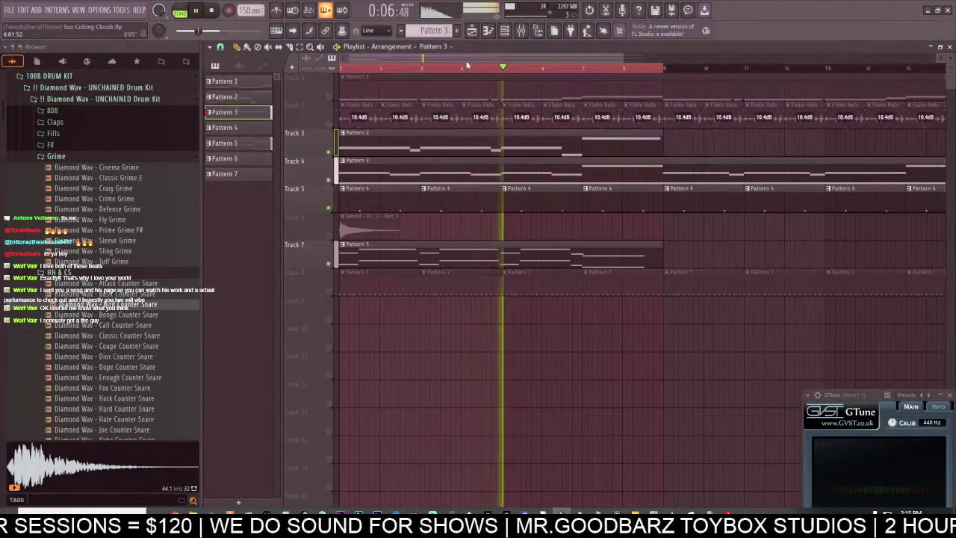
{"action": "key", "text": "F6"}
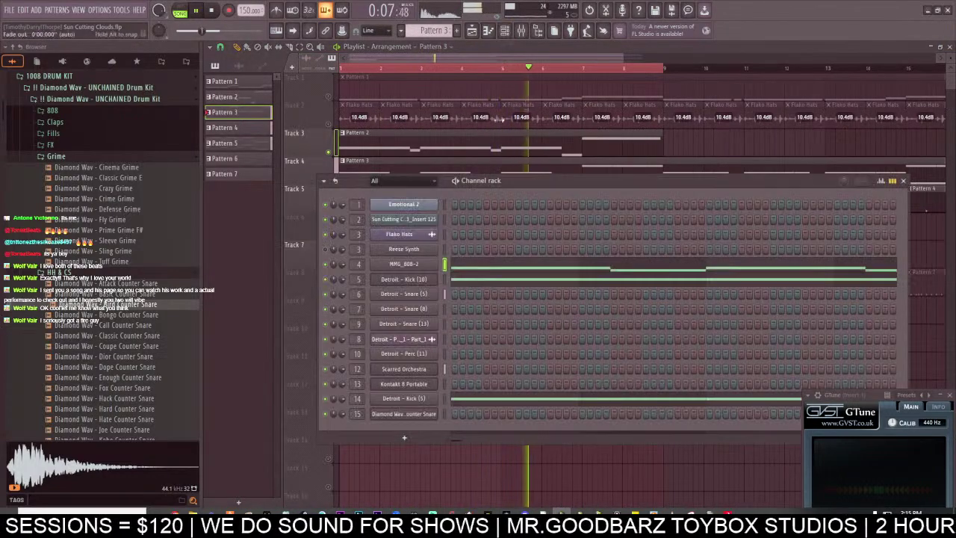
{"action": "right_click", "coordinate": [413, 280]}
{"action": "left_click", "coordinate": [412, 60]}
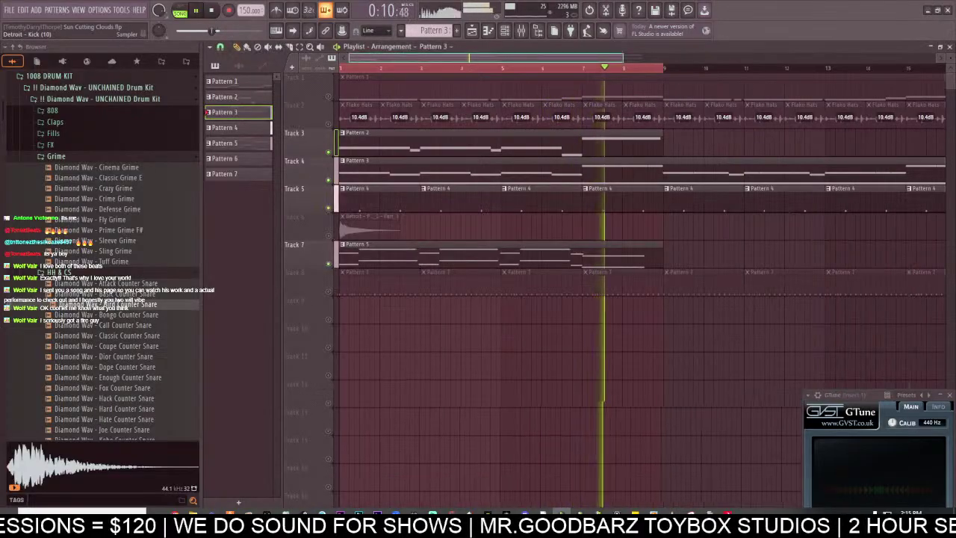
Move all clips on Tracks 4 through 8 down three tracks in the playlist.
{"action": "left_click_drag", "start_coordinate": [622, 58], "coordinate": [933, 58]}
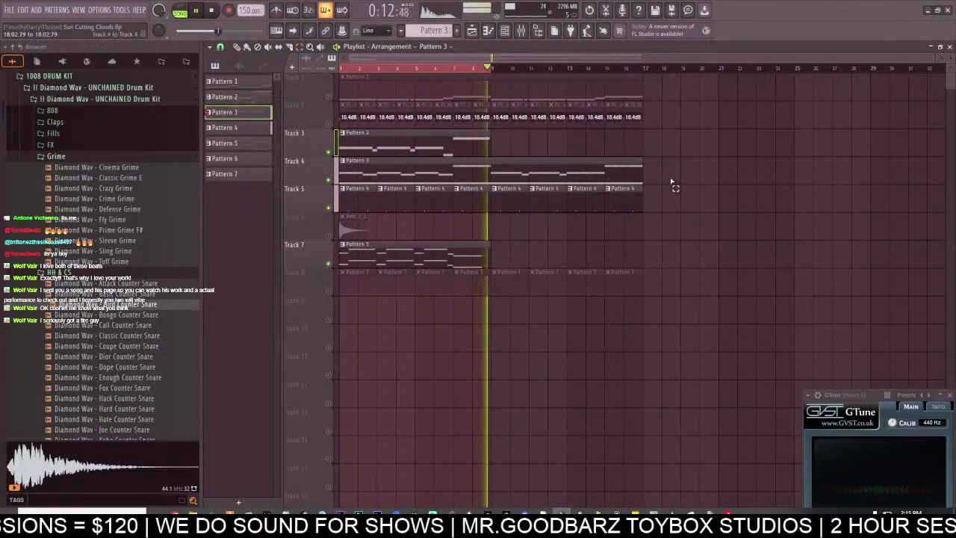
{"action": "left_click_drag", "start_coordinate": [674, 184], "coordinate": [322, 286]}
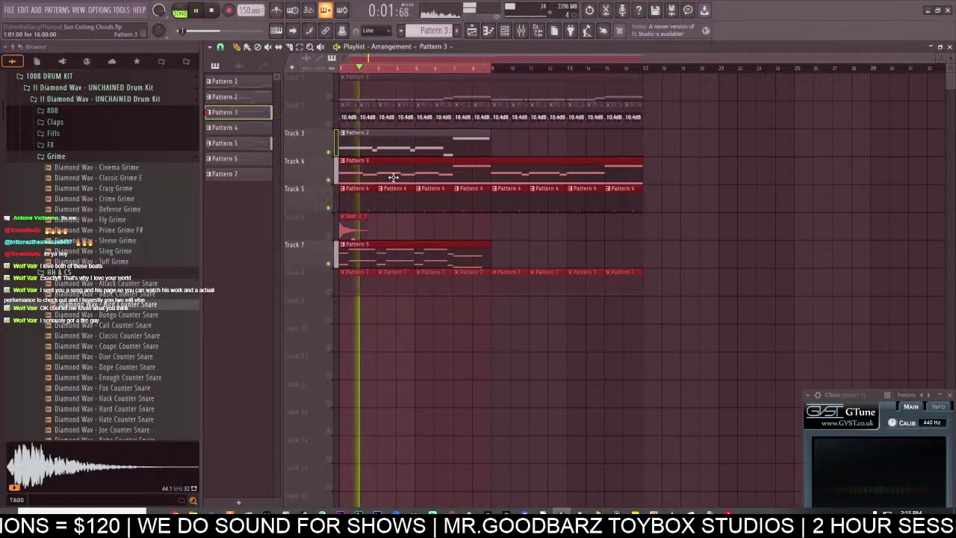
{"action": "left_click_drag", "start_coordinate": [393, 177], "coordinate": [389, 261]}
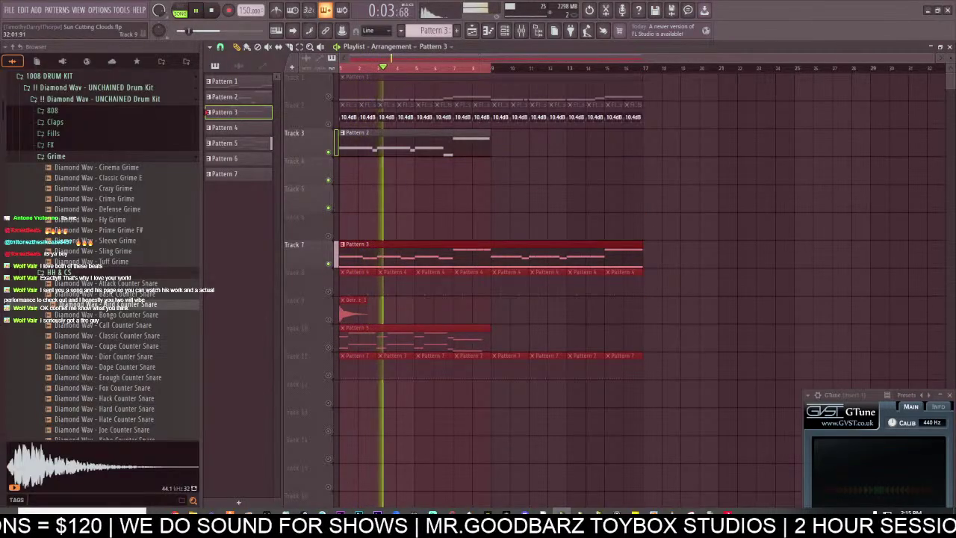
Check Pattern 2's Reese Synth notes in the piano roll and try to split Pattern 2 by channel.
{"action": "double_click", "coordinate": [355, 134]}
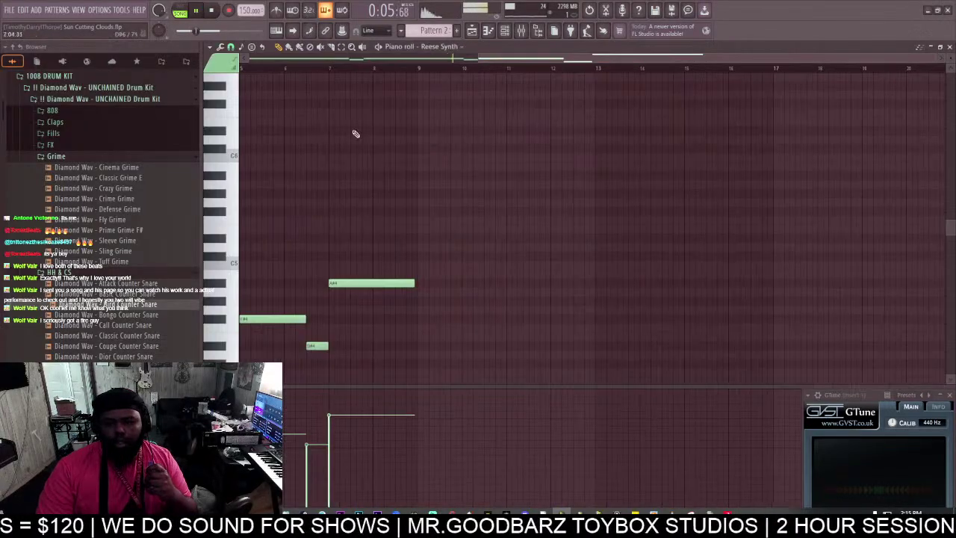
{"action": "left_click", "coordinate": [949, 47]}
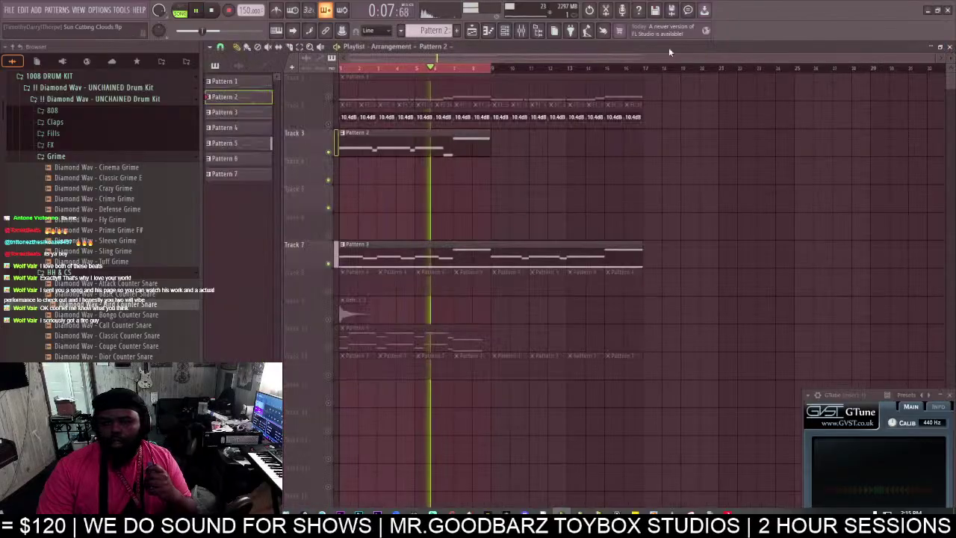
{"action": "left_click", "coordinate": [56, 9]}
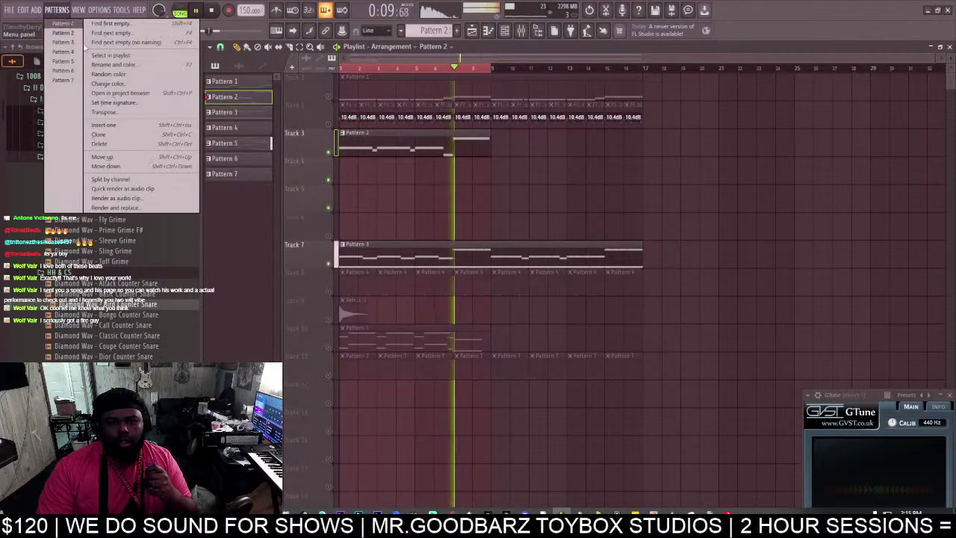
{"action": "left_click", "coordinate": [112, 179]}
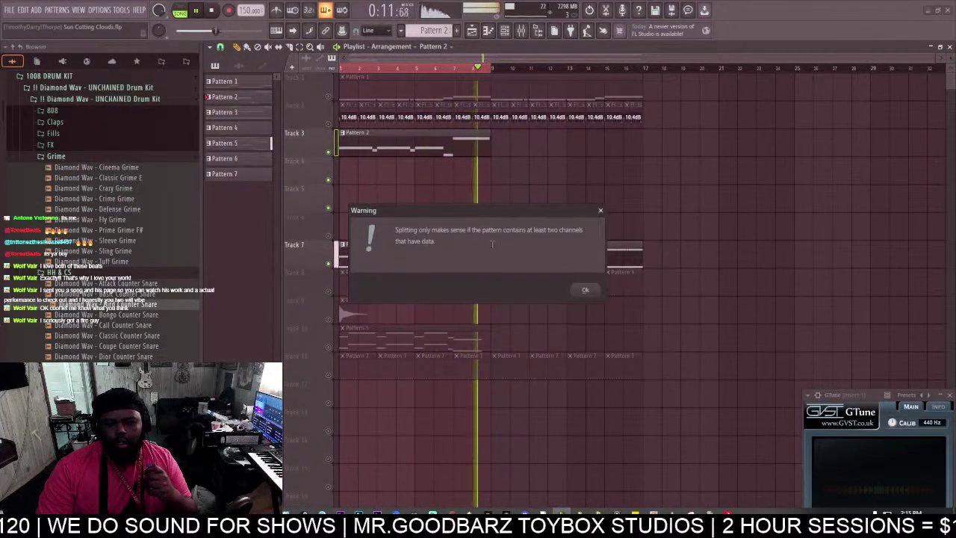
{"action": "left_click", "coordinate": [580, 290]}
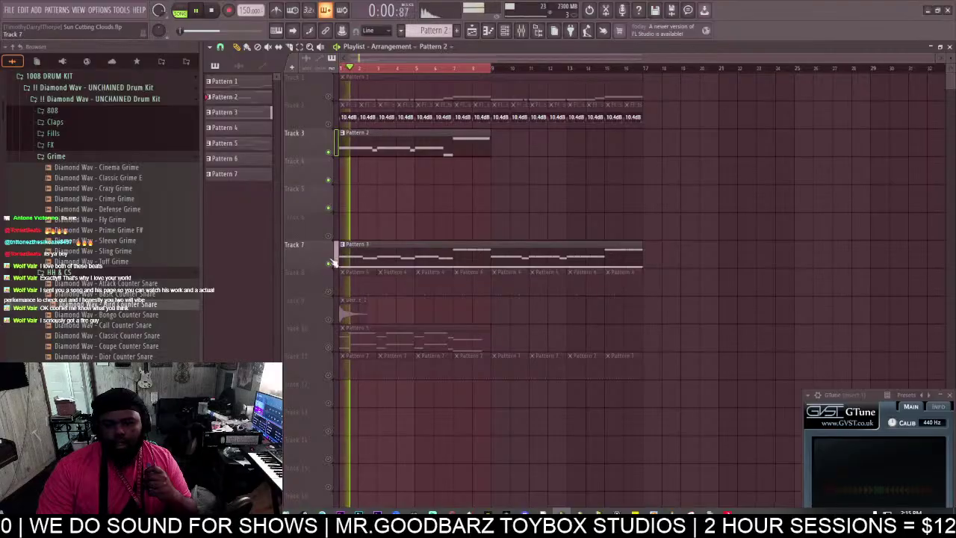
Open Pattern 3 from the playlist and split it by channel into separate patterns.
{"action": "double_click", "coordinate": [359, 257]}
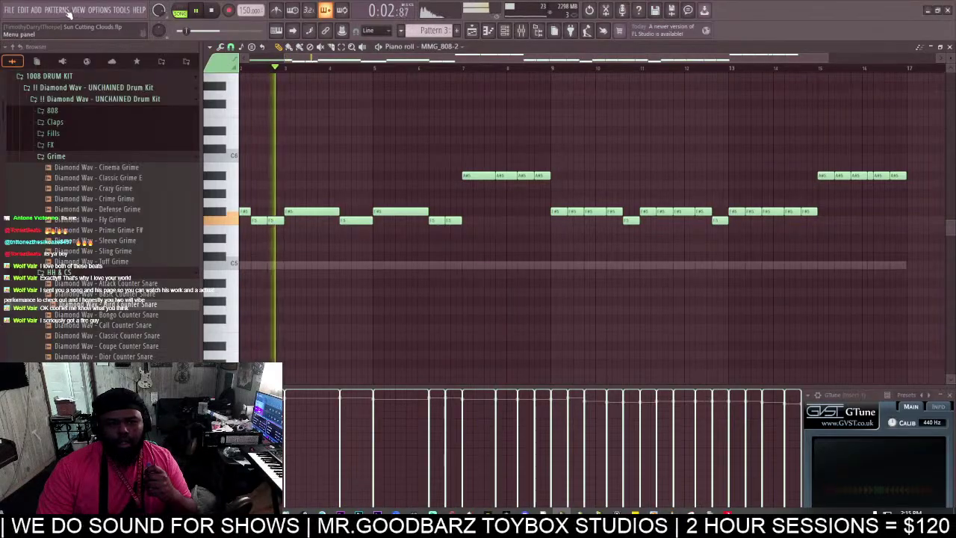
{"action": "left_click", "coordinate": [66, 12]}
{"action": "left_click", "coordinate": [112, 181]}
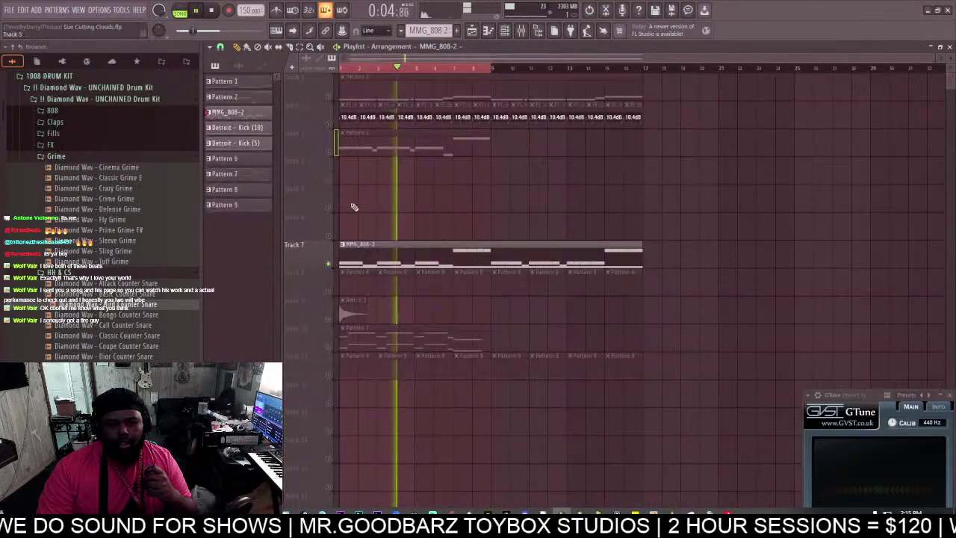
Move the MMG_808-2, Detroit - Kick (10) and Detroit - Kick (5) clips to Tracks 4, 5 and 6, and unmute all tracks.
{"action": "left_click_drag", "start_coordinate": [381, 254], "coordinate": [358, 165]}
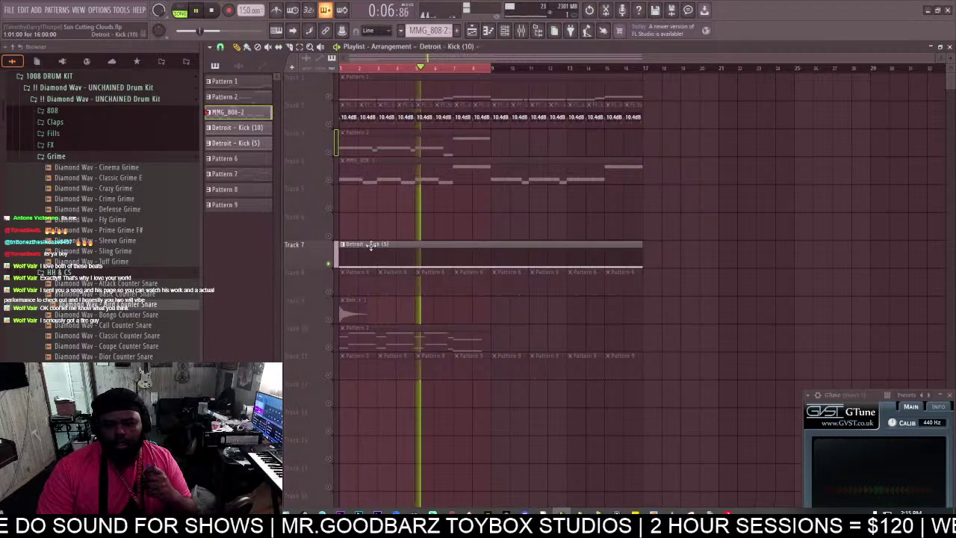
{"action": "left_click_drag", "start_coordinate": [371, 245], "coordinate": [361, 191]}
{"action": "left_click_drag", "start_coordinate": [364, 246], "coordinate": [360, 222]}
{"action": "left_click", "coordinate": [329, 236]}
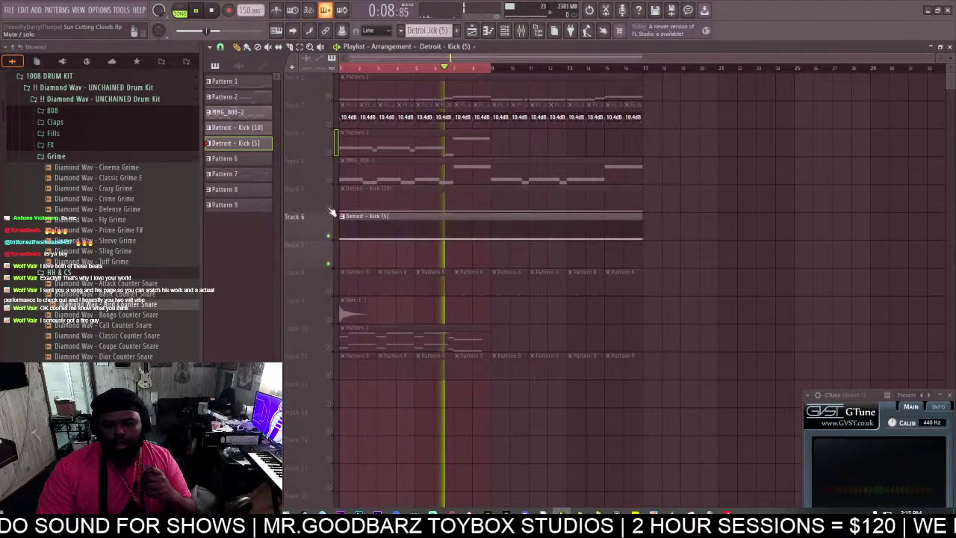
{"action": "right_click", "coordinate": [328, 208]}
{"action": "right_click", "coordinate": [328, 208]}
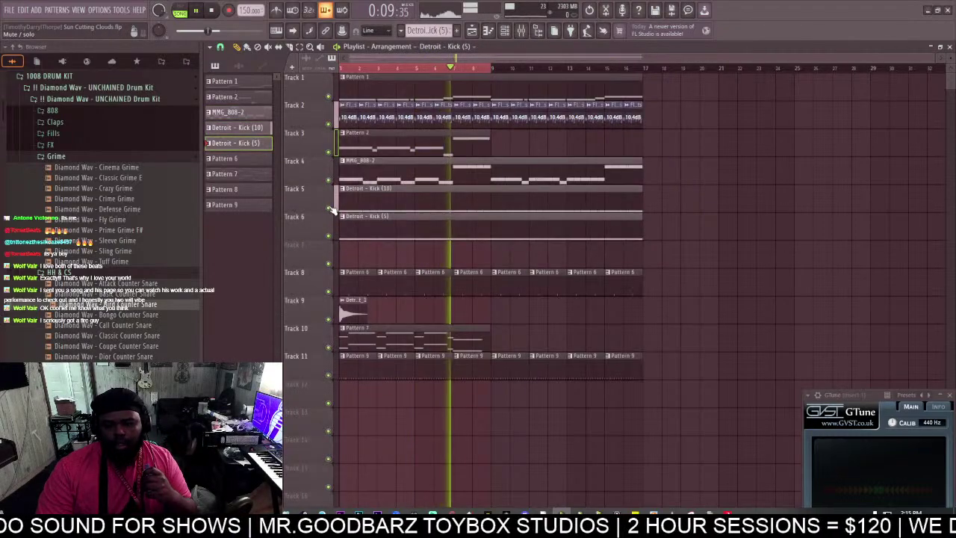
Solo Track 1, enable Track 2 as well, and delete all Flako Hats clips from Track 2.
{"action": "right_click", "coordinate": [328, 96]}
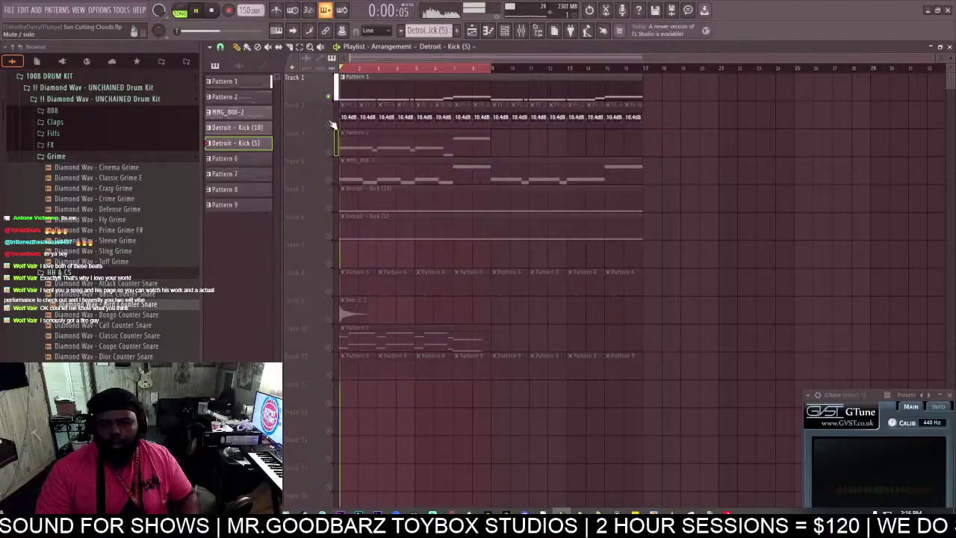
{"action": "left_click", "coordinate": [329, 124]}
{"action": "left_click_drag", "start_coordinate": [669, 126], "coordinate": [301, 126]}
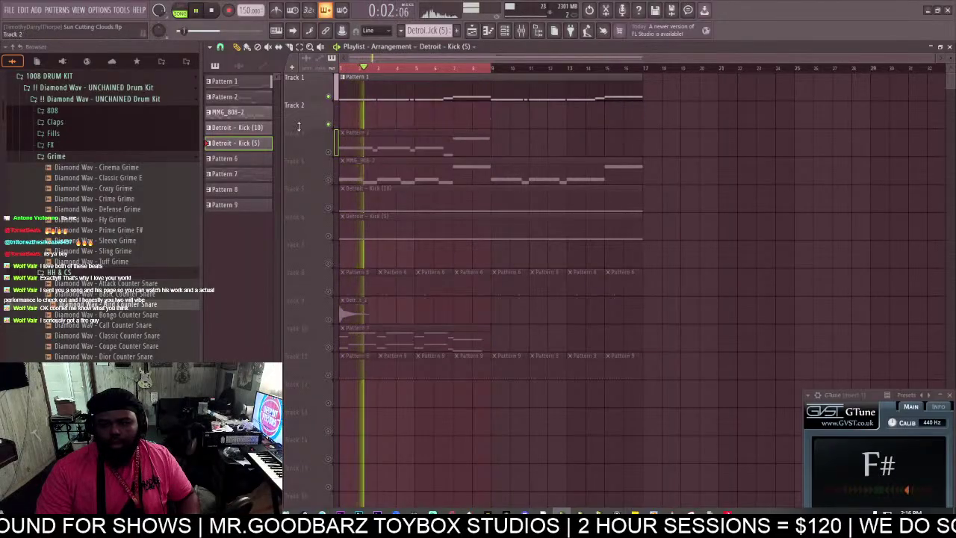
Delete the Flako Hats channel from the channel rack and accept the deletion.
{"action": "left_click", "coordinate": [511, 33]}
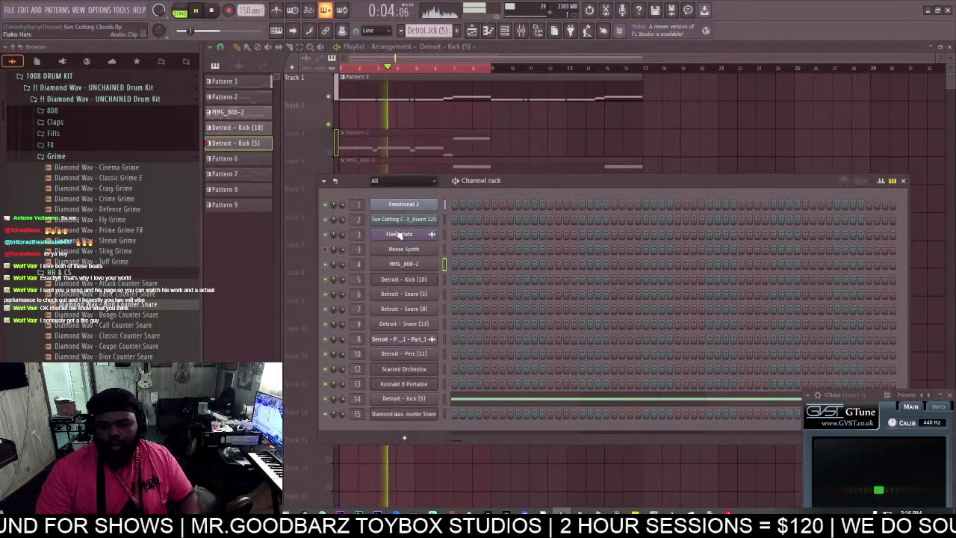
{"action": "right_click", "coordinate": [398, 236]}
{"action": "left_click", "coordinate": [453, 359]}
{"action": "left_click", "coordinate": [508, 290]}
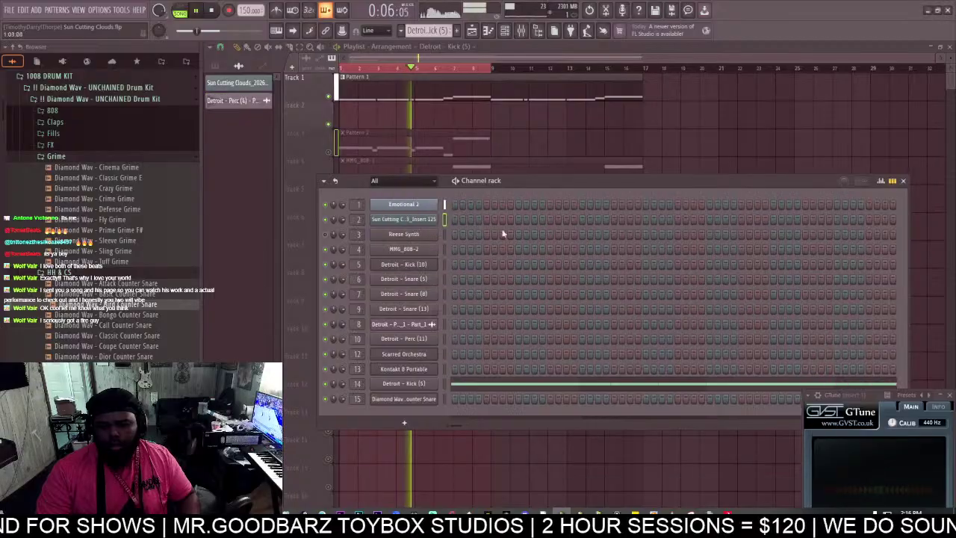
Solo Track 3 and open the mixer insert of the Reese Synth channel used in Pattern 2.
{"action": "key", "text": "F6"}
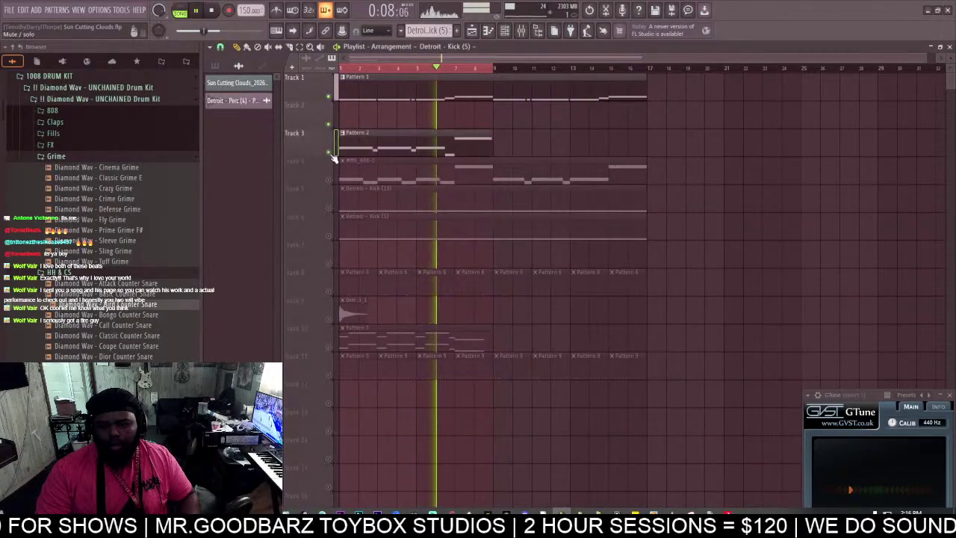
{"action": "left_click", "coordinate": [329, 152]}
{"action": "right_click", "coordinate": [329, 153]}
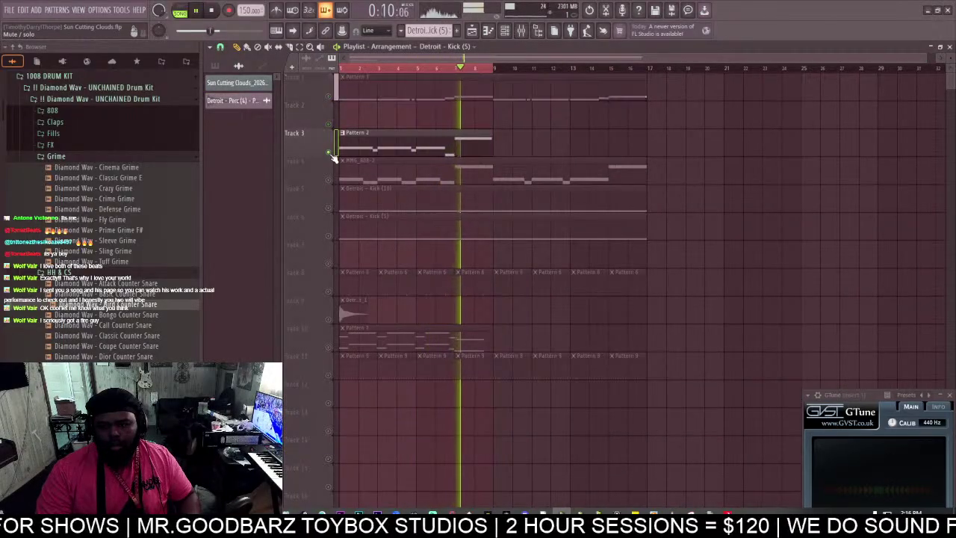
{"action": "left_click", "coordinate": [521, 30]}
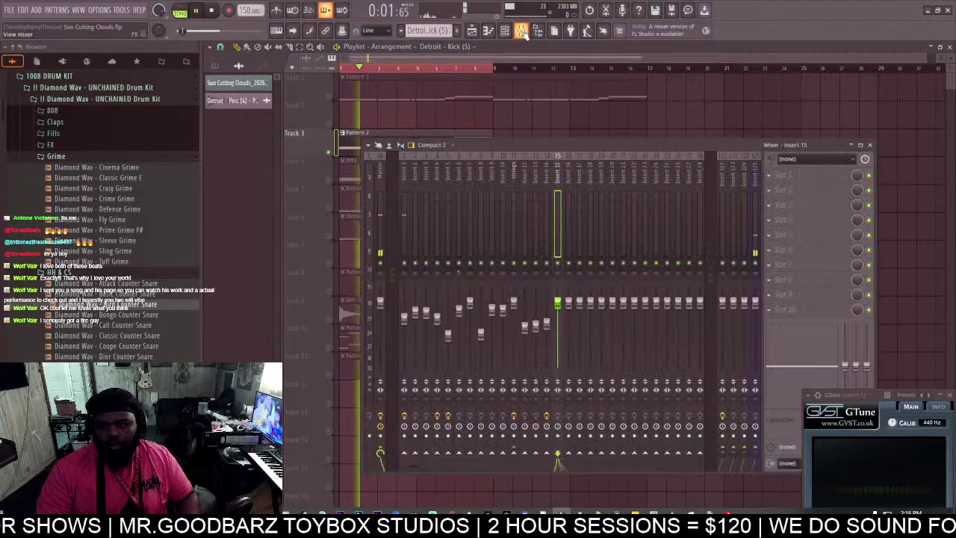
{"action": "double_click", "coordinate": [352, 140]}
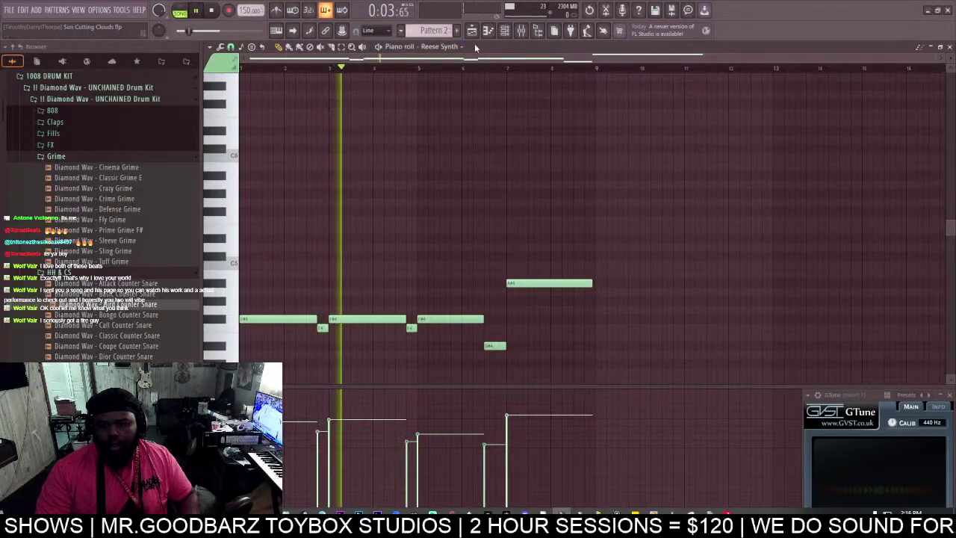
{"action": "left_click", "coordinate": [504, 31]}
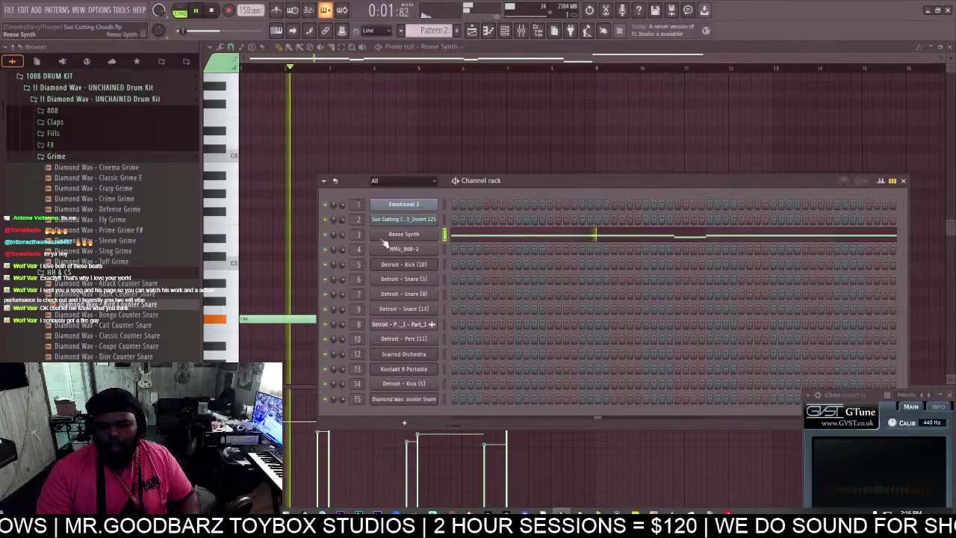
{"action": "double_click", "coordinate": [360, 234]}
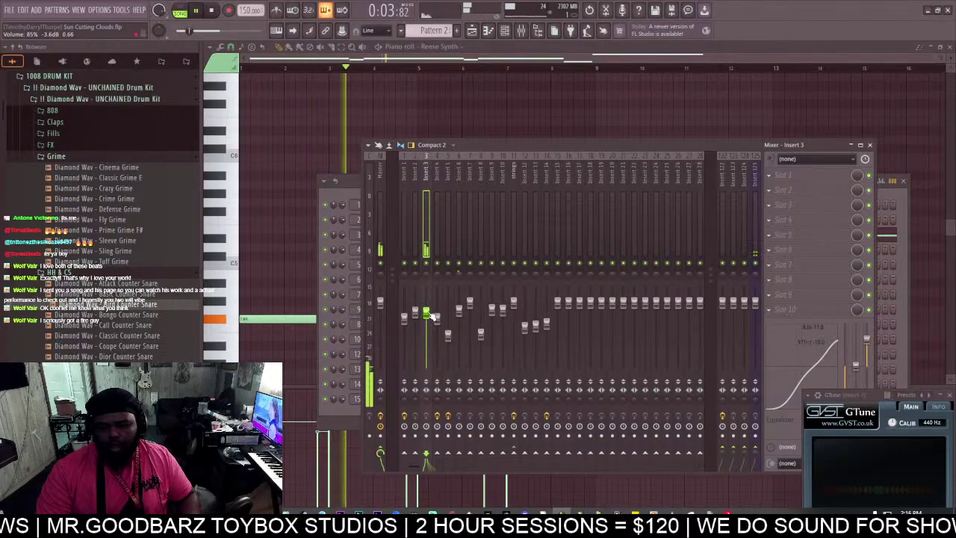
Reshape Insert 3's equalizer with the low shelf at 79 Hz and a mid boost of about 2.5 dB, and enable Track 1 alongside.
{"action": "left_click_drag", "start_coordinate": [855, 392], "coordinate": [955, 384]}
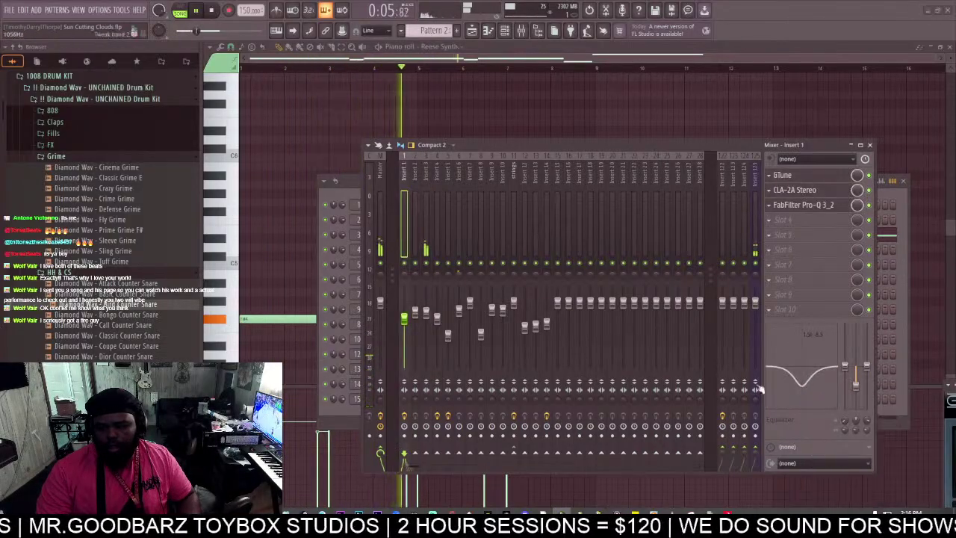
{"action": "left_click", "coordinate": [424, 234]}
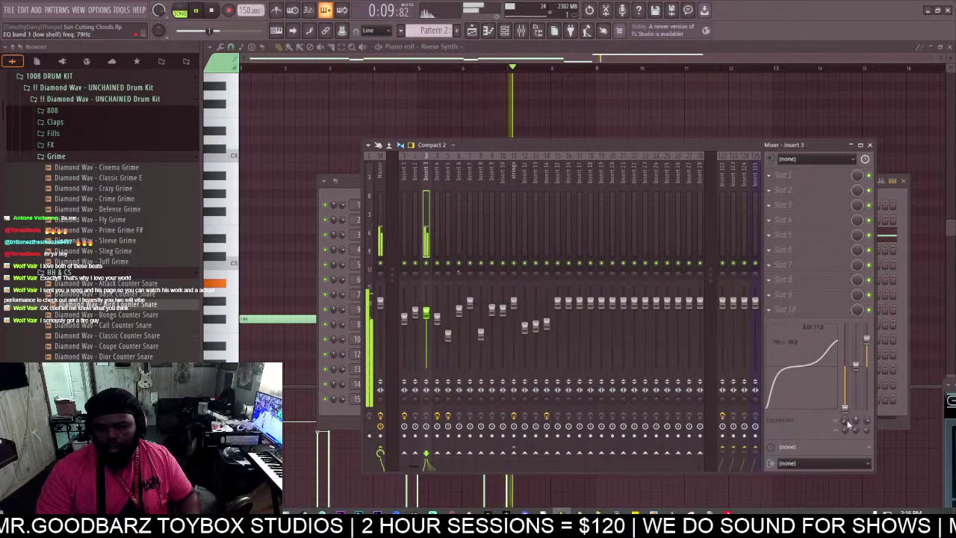
{"action": "left_click", "coordinate": [950, 47]}
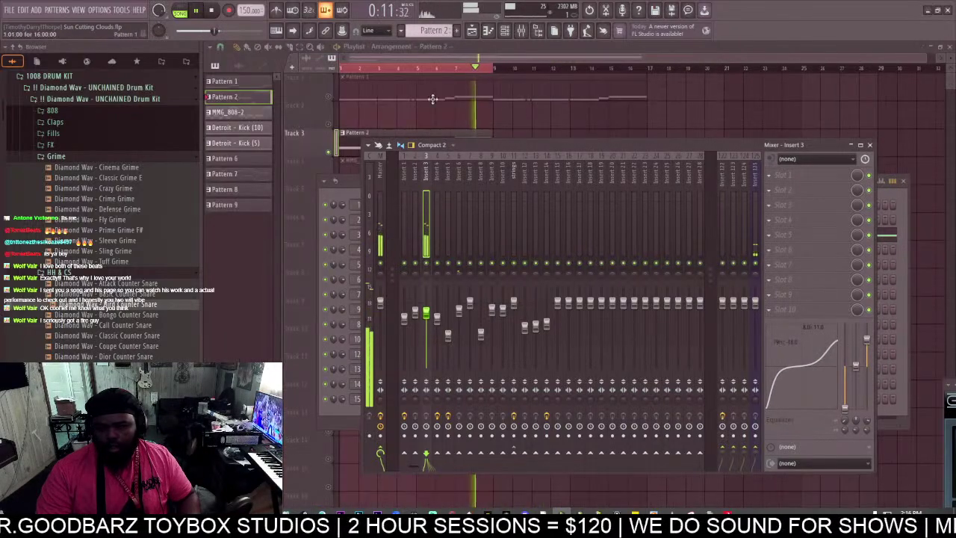
{"action": "left_click", "coordinate": [329, 97]}
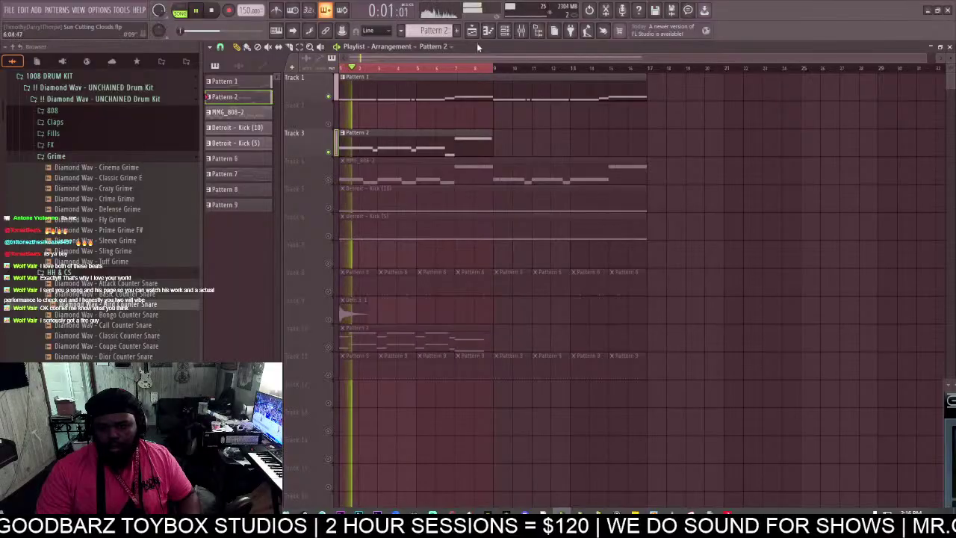
{"action": "left_click", "coordinate": [522, 33]}
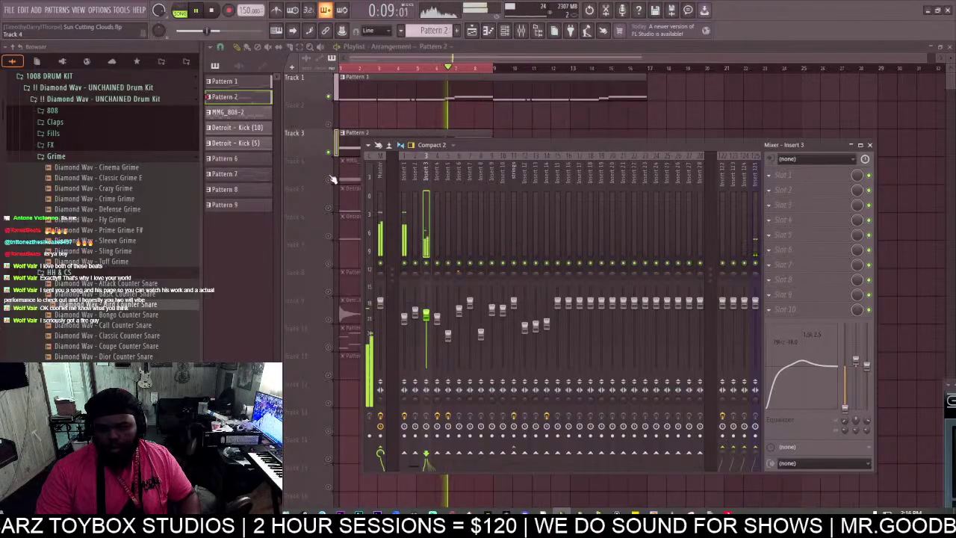
Unmute Tracks 4, 5, 6 and 8 in the playlist.
{"action": "key", "text": "F9"}
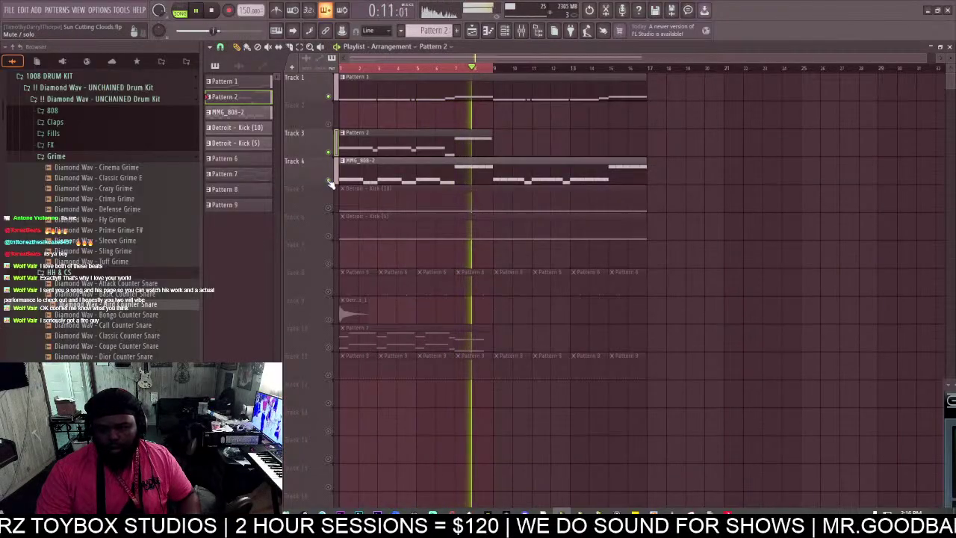
{"action": "left_click", "coordinate": [328, 210]}
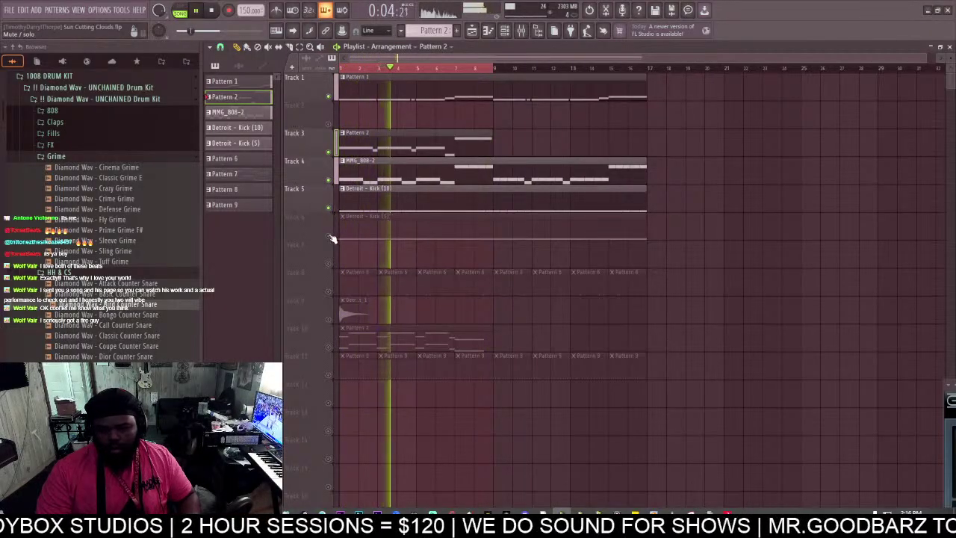
{"action": "left_click", "coordinate": [329, 237]}
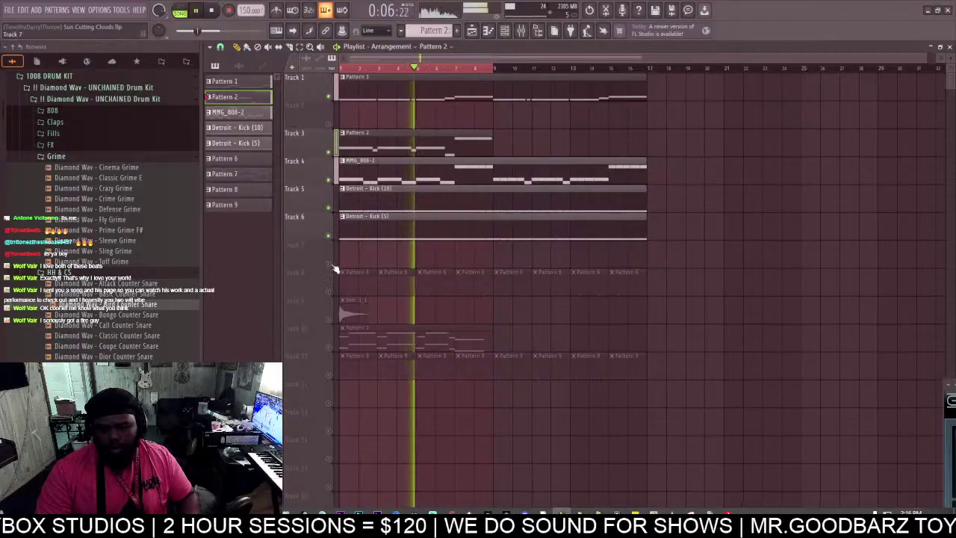
{"action": "left_click", "coordinate": [328, 292]}
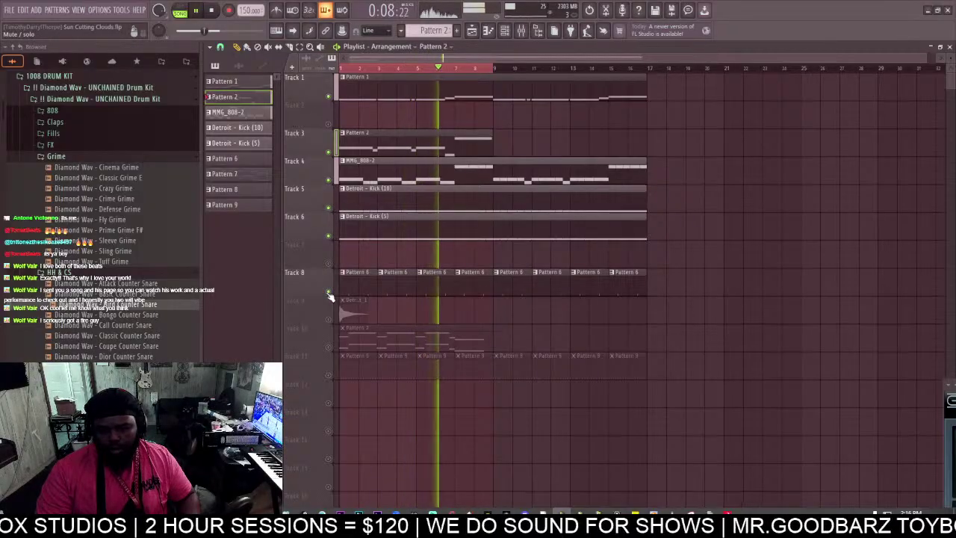
Audition the Diamond Wav claps and add Diamond Wav - Industry Clap as a new channel below the counter snare.
{"action": "left_click", "coordinate": [504, 30]}
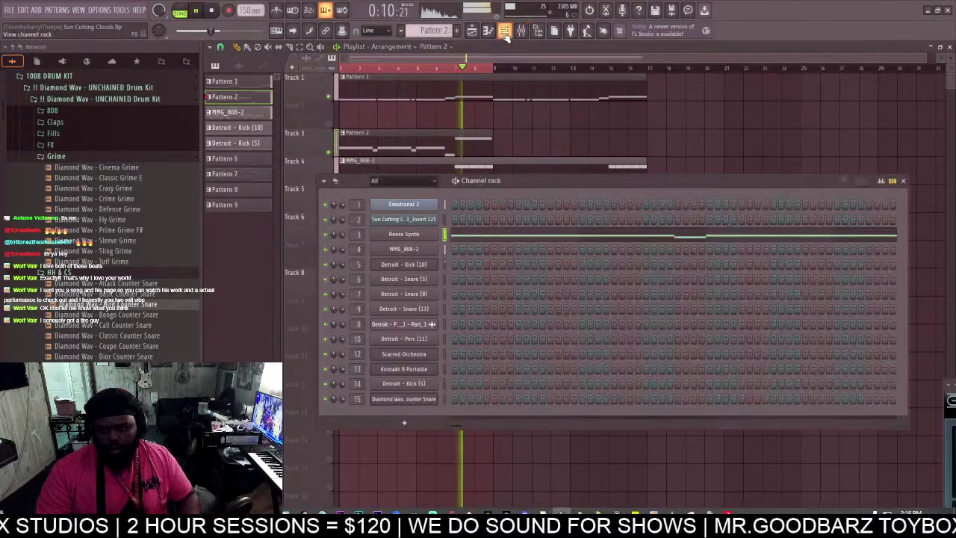
{"action": "left_click", "coordinate": [60, 156]}
{"action": "left_click", "coordinate": [55, 122]}
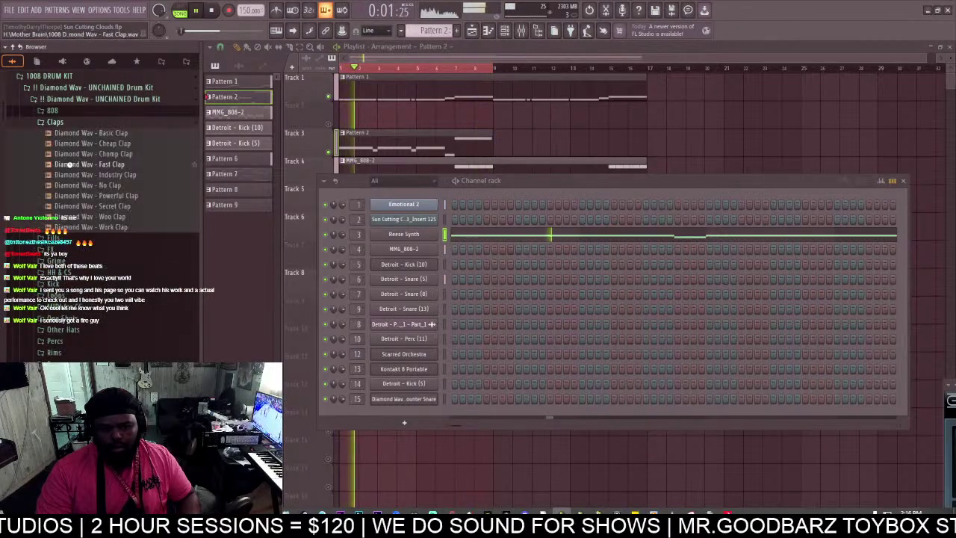
{"action": "left_click", "coordinate": [68, 163]}
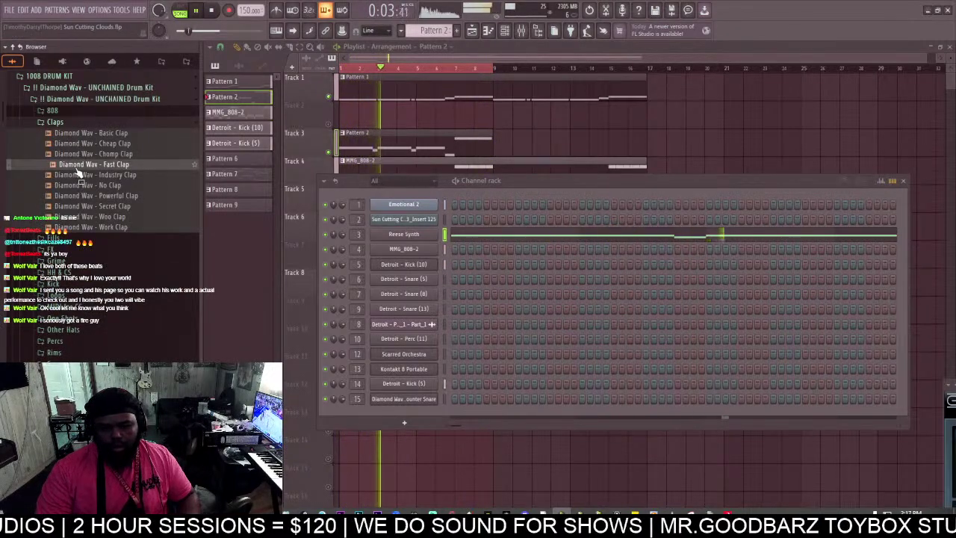
{"action": "left_click", "coordinate": [77, 175]}
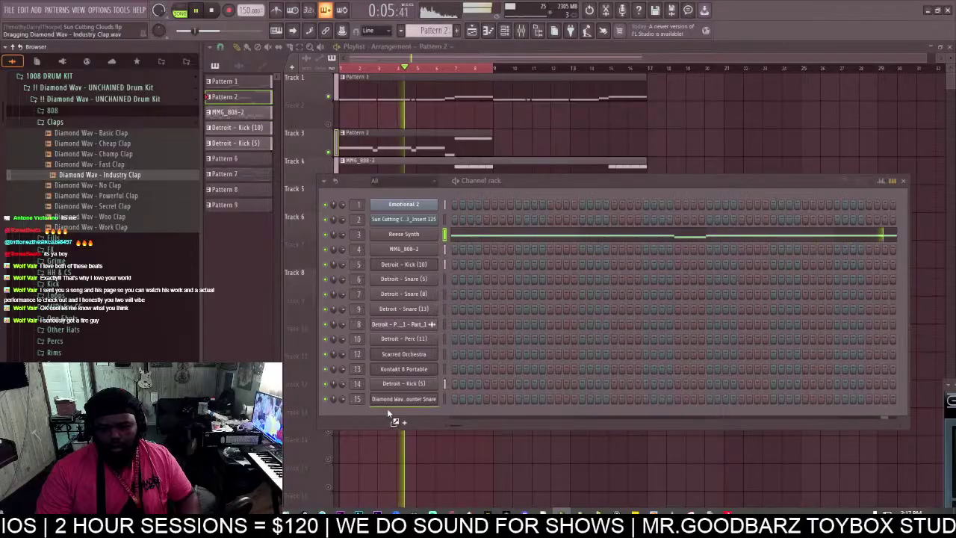
{"action": "left_click_drag", "start_coordinate": [386, 407], "coordinate": [387, 409]}
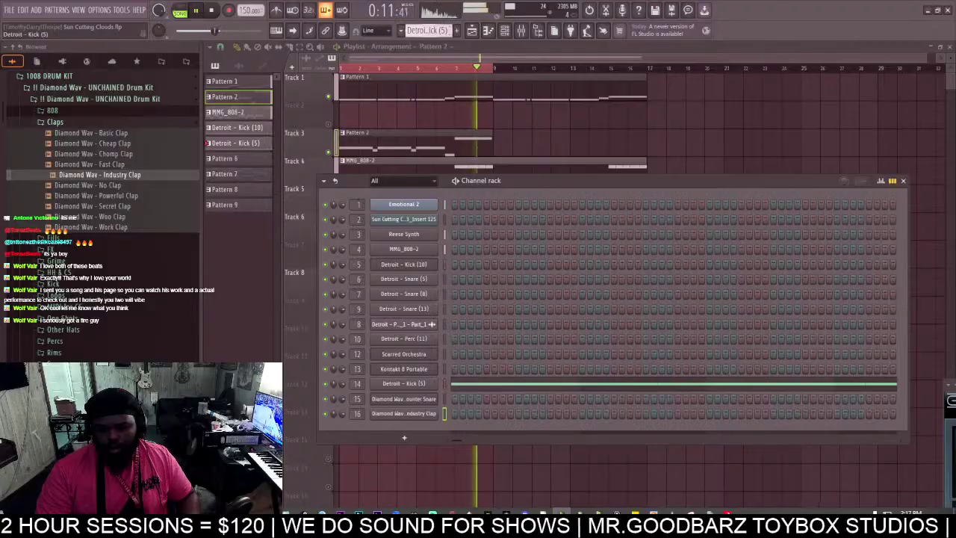
In Pattern 6, add Industry Clap hits on steps 9, 15, 19, 25, 31 and 32.
{"action": "key", "text": "KP_Add"}
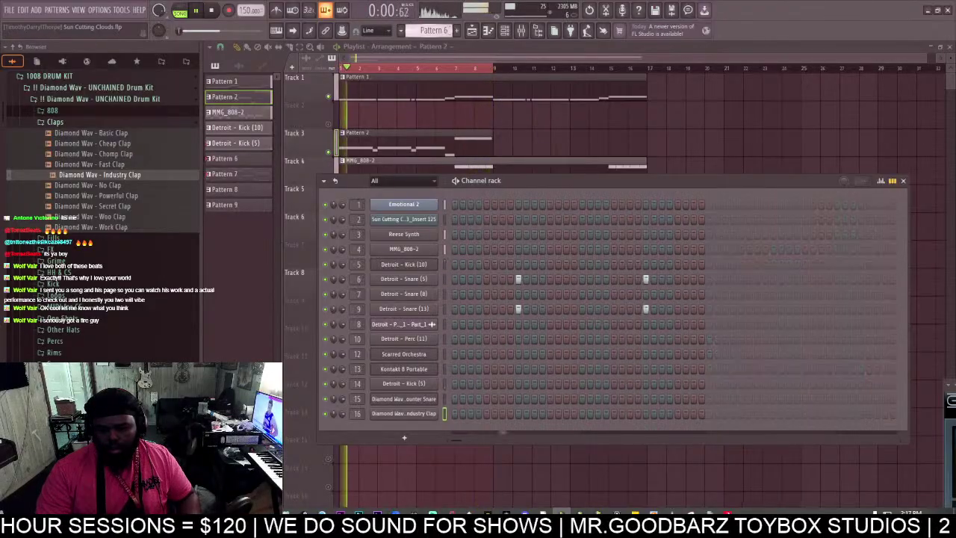
{"action": "left_click", "coordinate": [565, 413]}
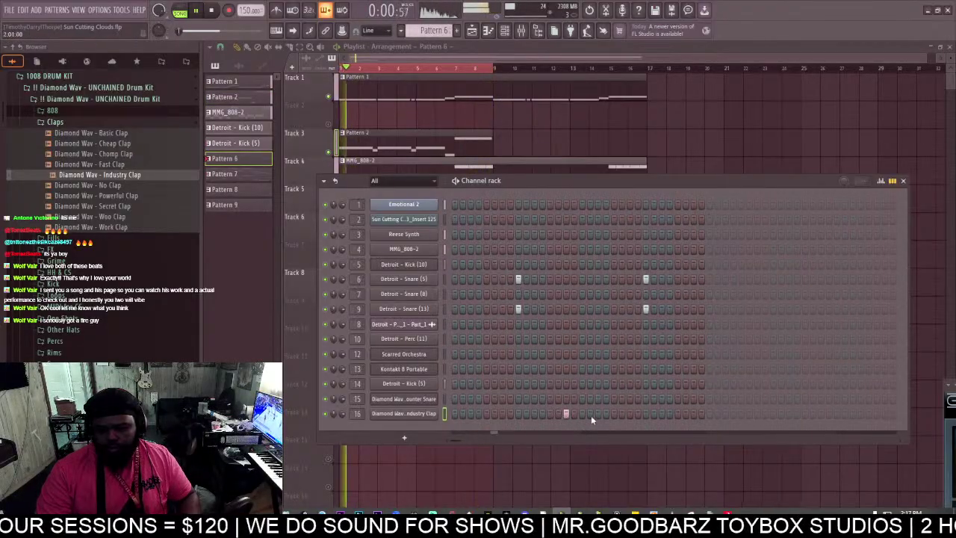
{"action": "left_click", "coordinate": [597, 413]}
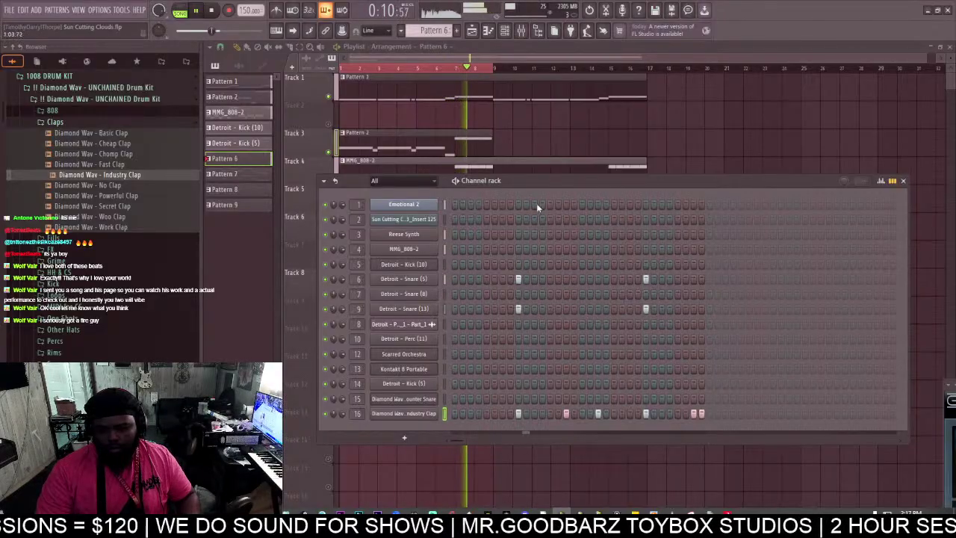
Check the Kontakt 8 Portable instrument and select Pattern 8, the pattern holding its notes.
{"action": "left_click", "coordinate": [388, 371]}
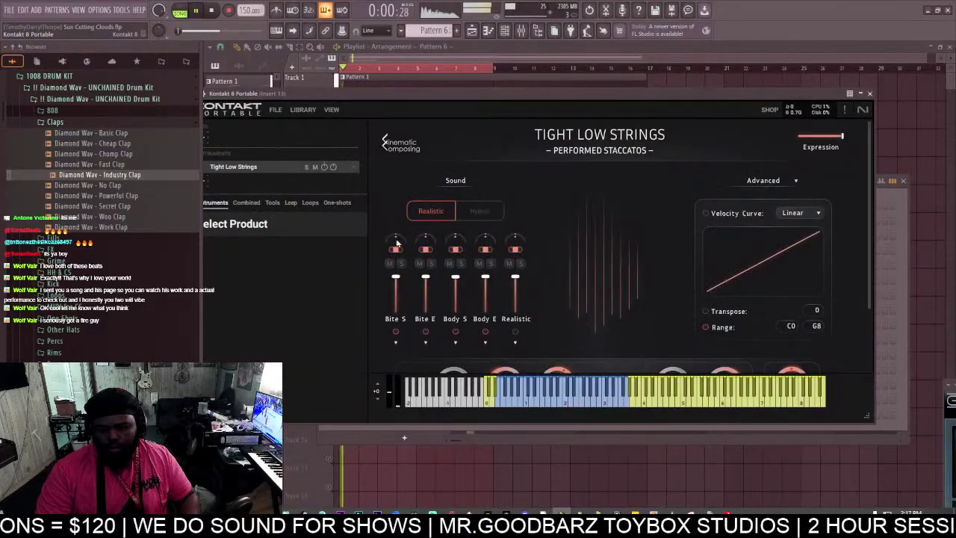
{"action": "left_click", "coordinate": [505, 32]}
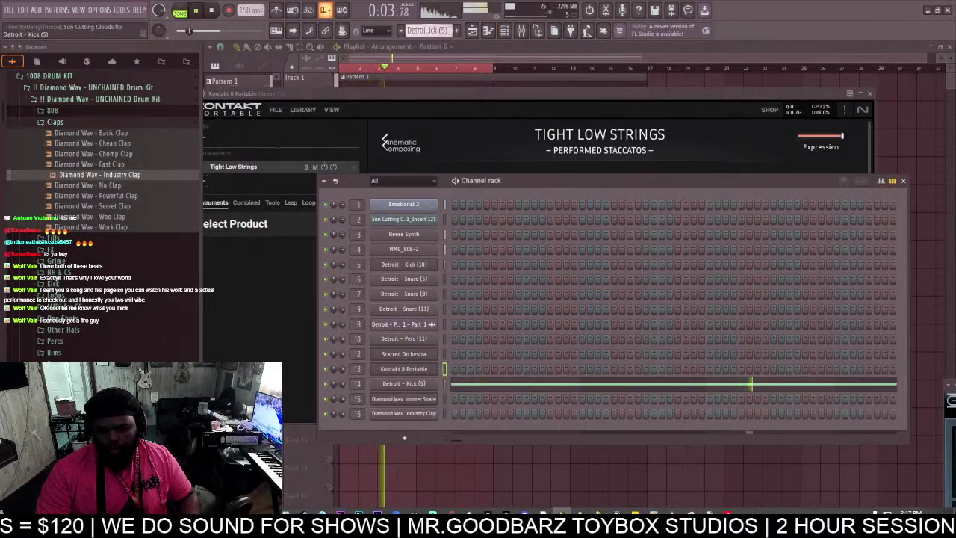
{"action": "key", "text": "Left"}
{"action": "key", "text": "Left"}
{"action": "key", "text": "Left"}
{"action": "key", "text": "Right"}
{"action": "key", "text": "Right"}
{"action": "key", "text": "Right"}
{"action": "key", "text": "Right"}
{"action": "key", "text": "Right"}
{"action": "key", "text": "Right"}
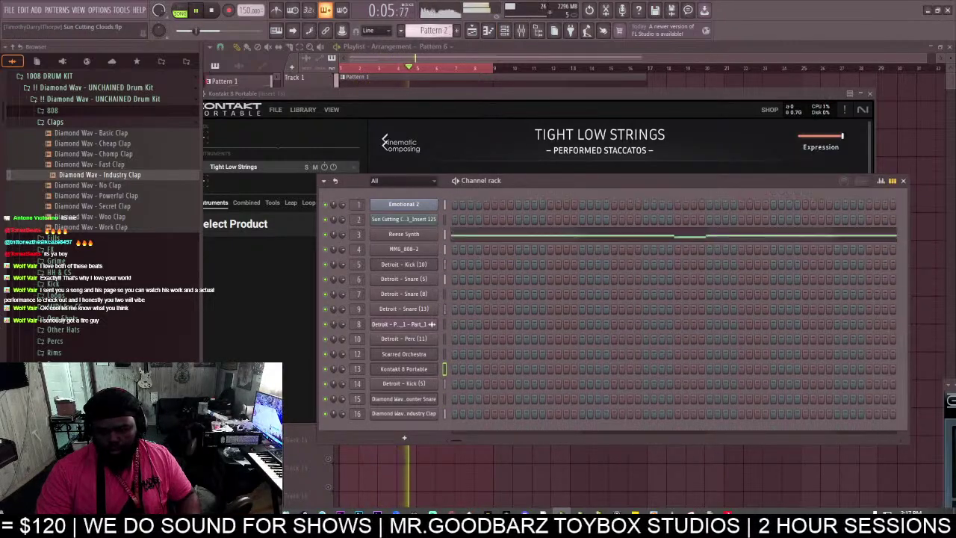
{"action": "key", "text": "Left"}
{"action": "key", "text": "Left"}
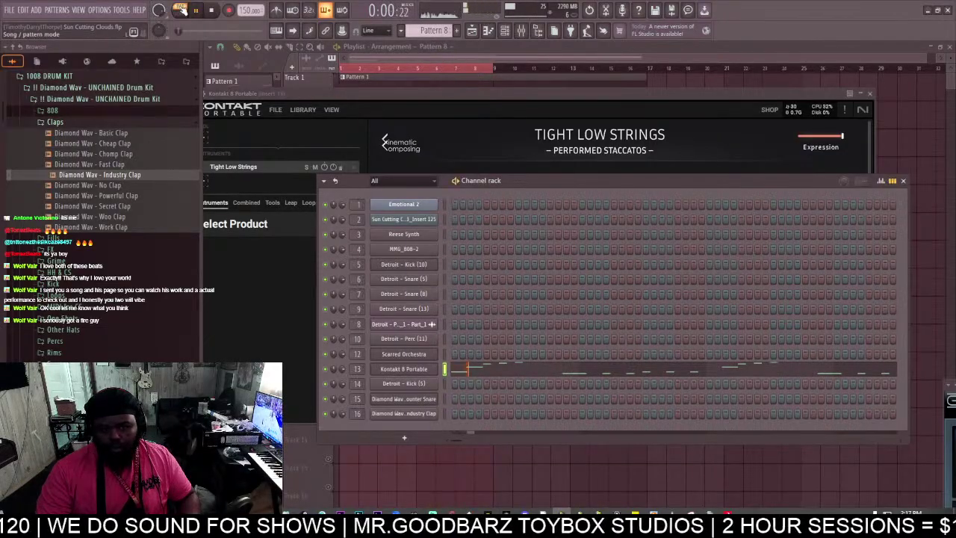
Place a Pattern 8 clip at the start of Track 12, solo that track and clear the timeline selection.
{"action": "left_click", "coordinate": [489, 68]}
{"action": "scroll", "coordinate": [489, 68], "scroll_direction": "up", "scroll_amount": 3}
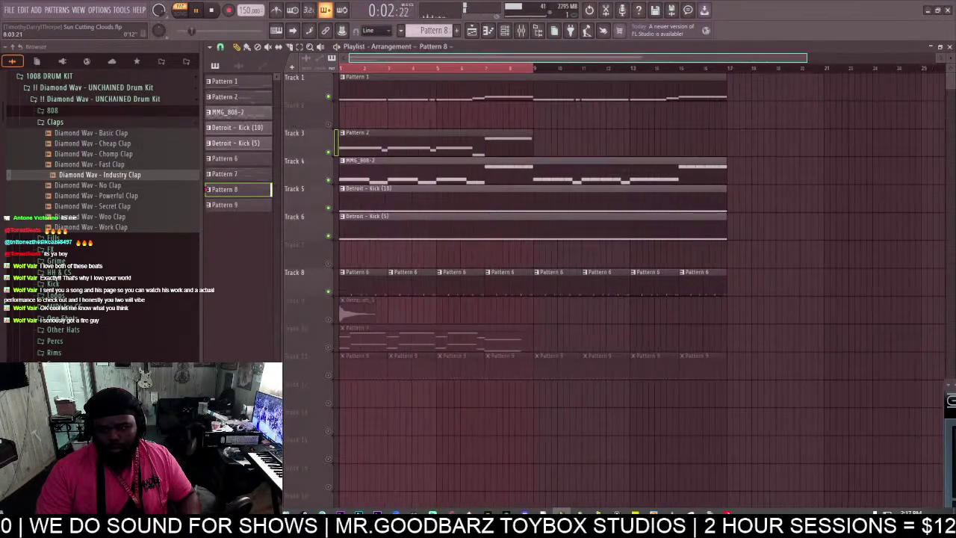
{"action": "scroll", "coordinate": [456, 339], "scroll_direction": "down", "scroll_amount": 2}
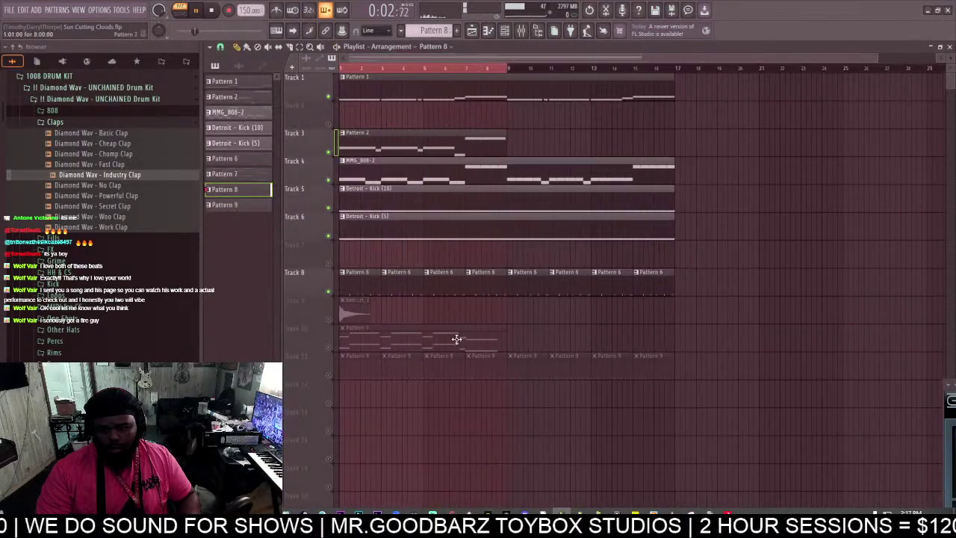
{"action": "left_click", "coordinate": [328, 404], "text": "ctrl"}
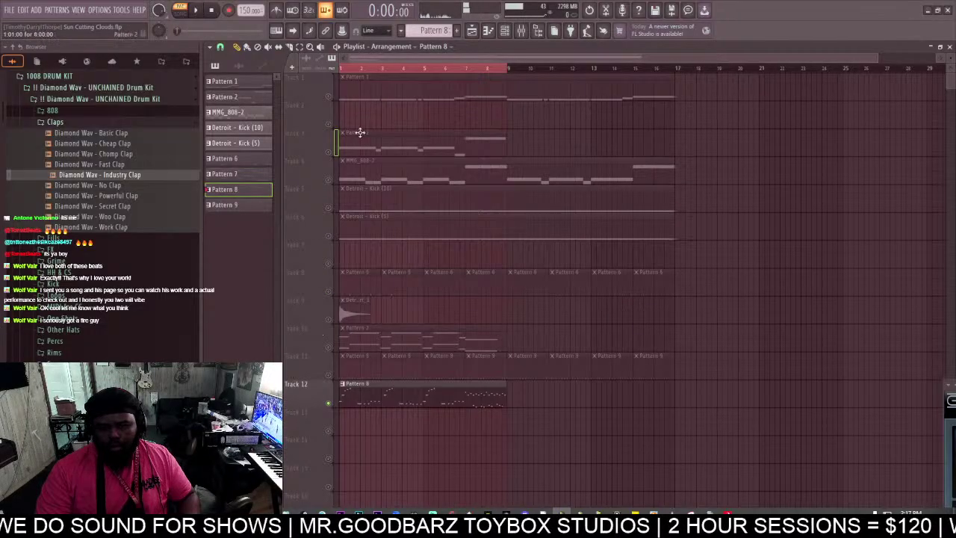
{"action": "double_click", "coordinate": [414, 68]}
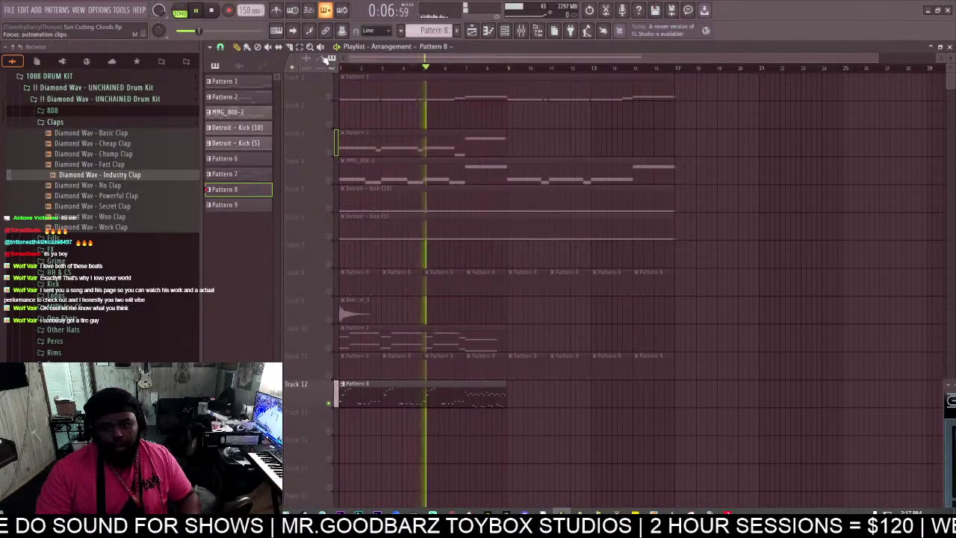
Select all clips above Track 12, move them together to start at bar 9, and deselect them.
{"action": "left_click_drag", "start_coordinate": [751, 376], "coordinate": [337, 81]}
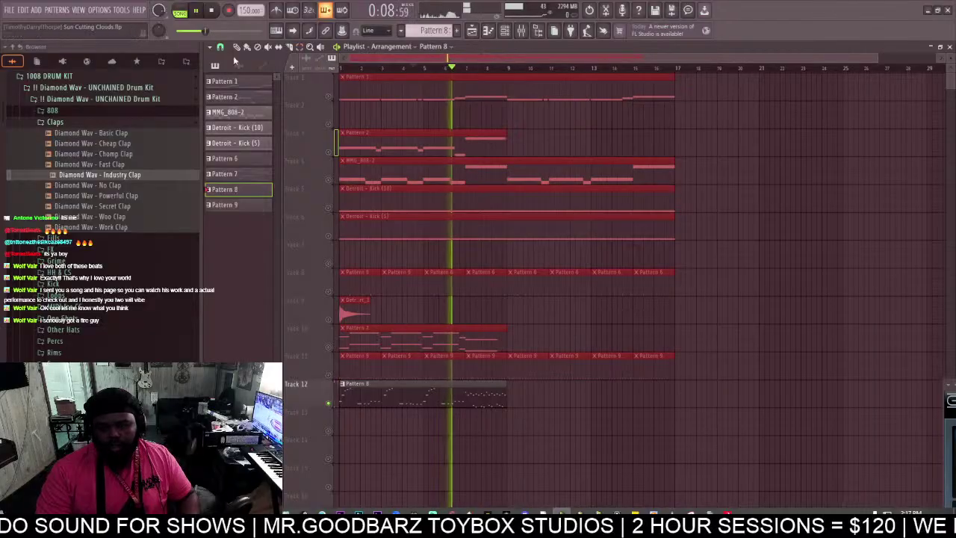
{"action": "left_click", "coordinate": [221, 47]}
{"action": "left_click", "coordinate": [235, 199]}
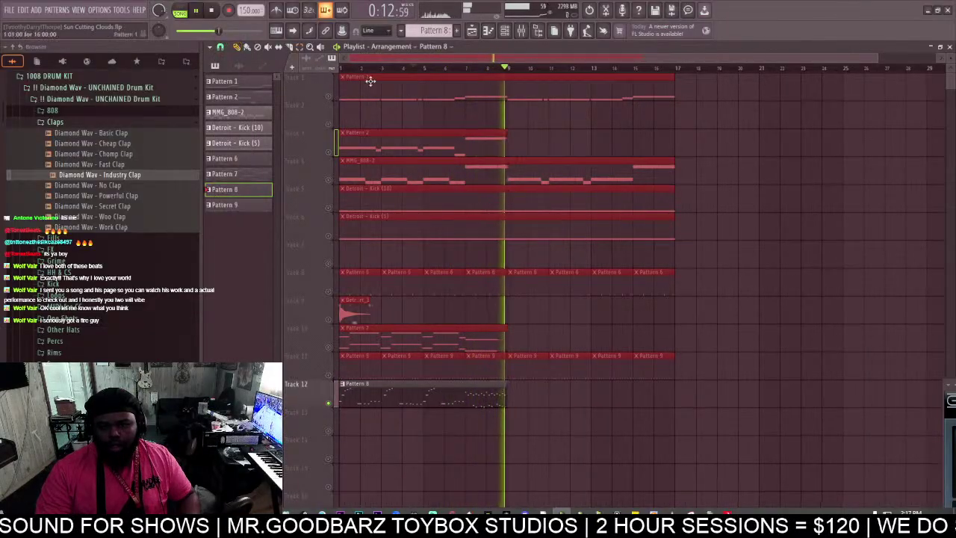
{"action": "left_click_drag", "start_coordinate": [366, 82], "coordinate": [548, 94]}
{"action": "left_click", "coordinate": [409, 68]}
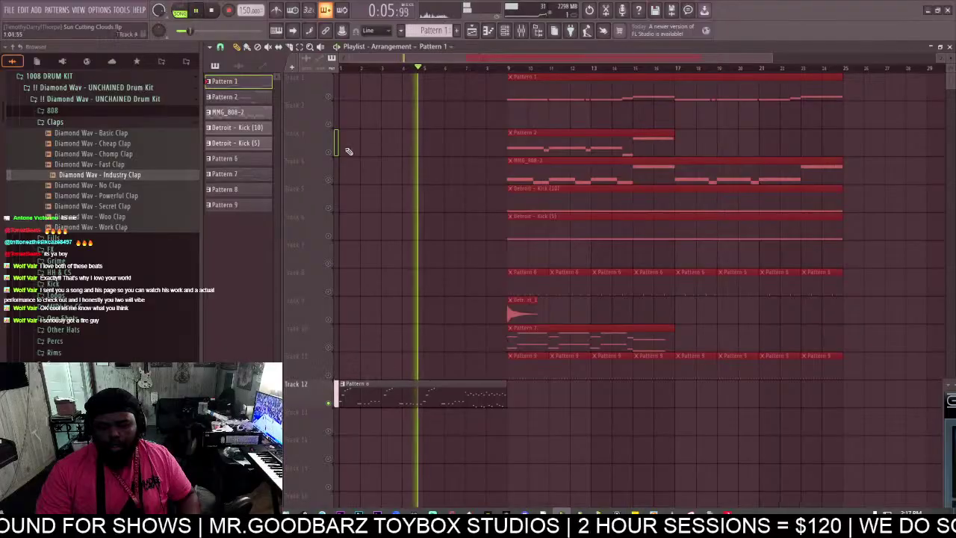
{"action": "left_click", "coordinate": [341, 68]}
{"action": "left_click", "coordinate": [451, 311], "text": "ctrl"}
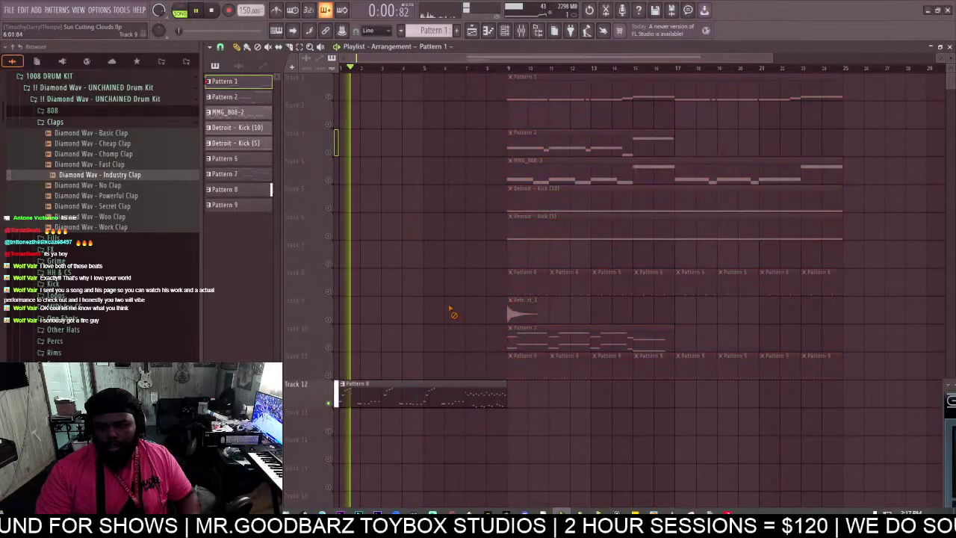
Place a Pattern 2 clip at the start of Track 3, matching the existing one at bar 9, and unmute that track.
{"action": "left_click", "coordinate": [579, 181]}
{"action": "left_click", "coordinate": [551, 147]}
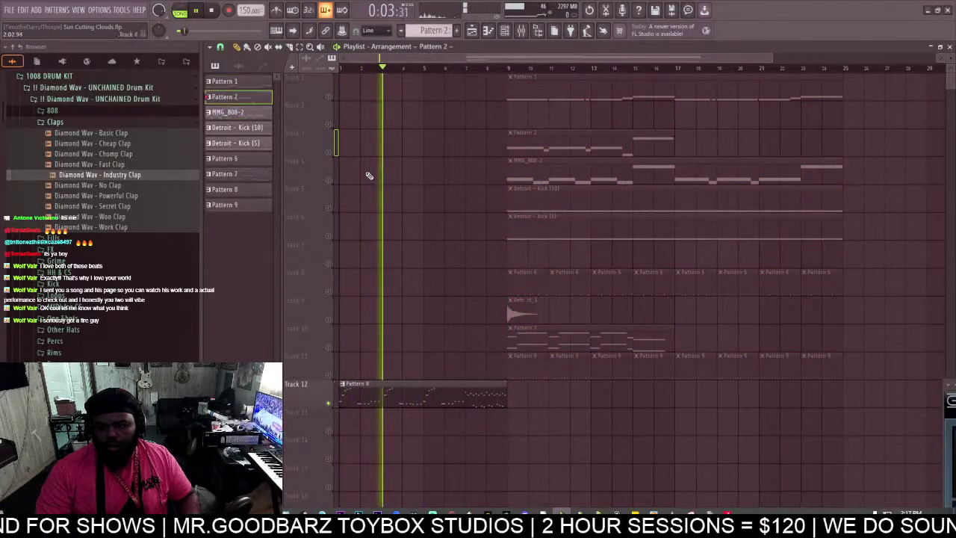
{"action": "left_click", "coordinate": [337, 147]}
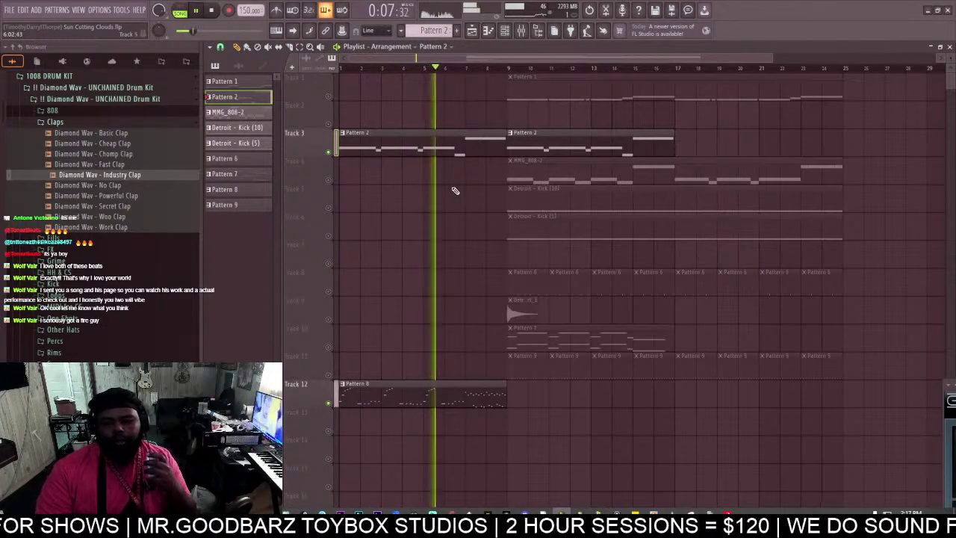
Select bars 1 to 9 on the playlist timeline so that the intro section loops.
{"action": "left_click_drag", "start_coordinate": [510, 70], "coordinate": [251, 127]}
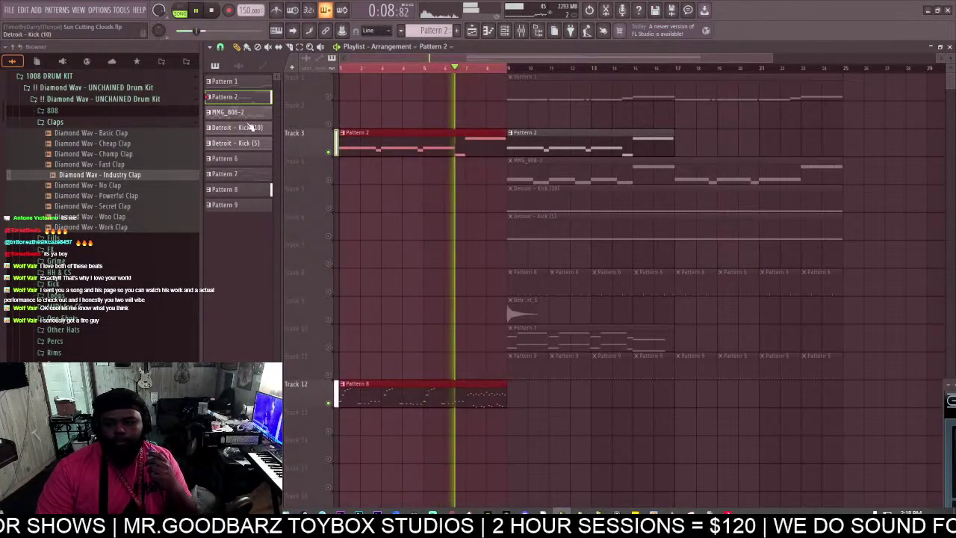
{"action": "left_click", "coordinate": [500, 426], "text": "ctrl"}
{"action": "left_click_drag", "start_coordinate": [508, 68], "coordinate": [271, 95]}
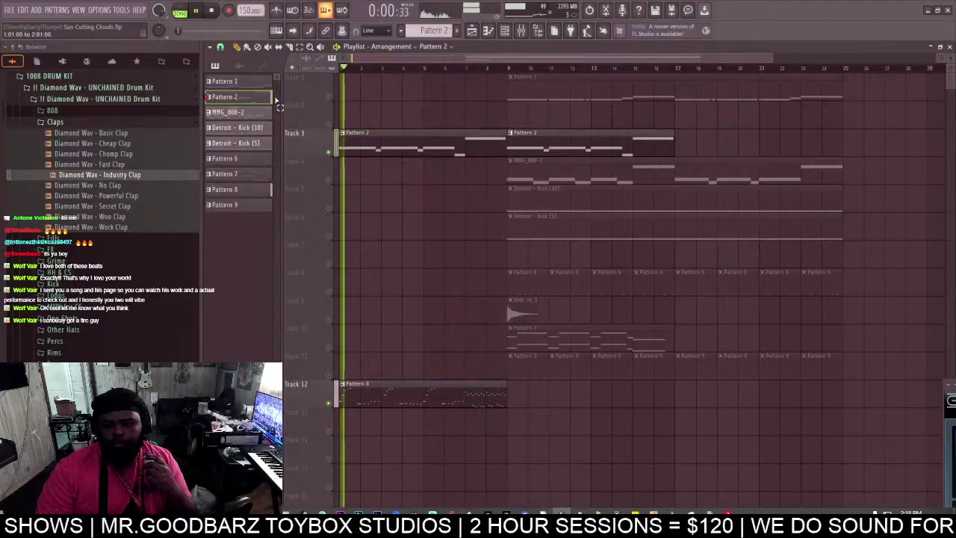
{"action": "left_click_drag", "start_coordinate": [485, 99], "coordinate": [514, 100]}
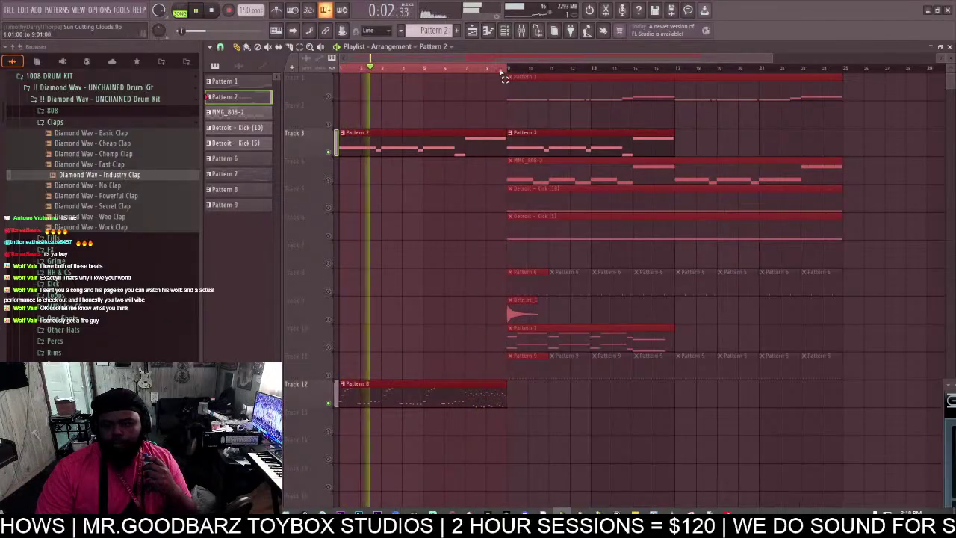
Find the pattern holding the Scarred Orchestra notes, place a Pattern 7 clip at the start of Track 10, and unmute that track.
{"action": "left_click", "coordinate": [506, 33]}
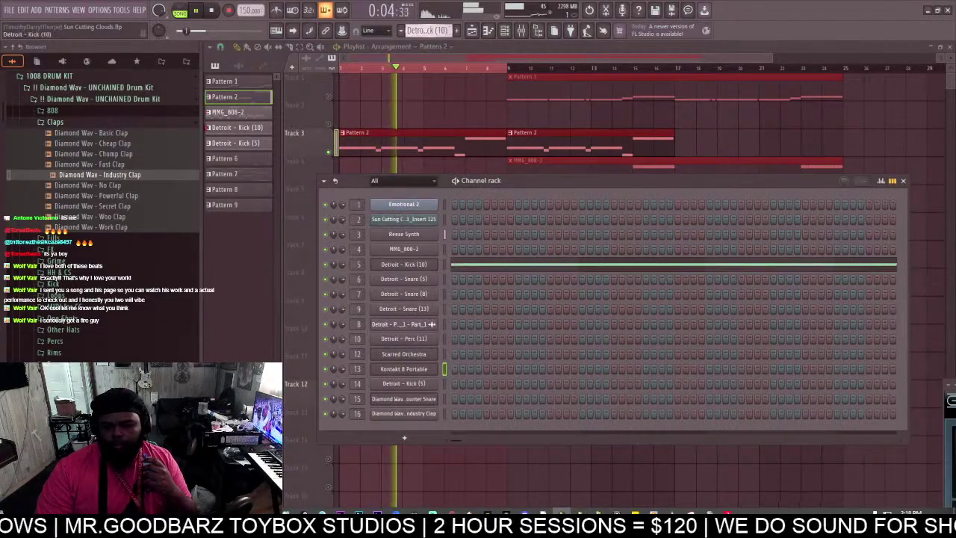
{"action": "key", "text": "KP_Add"}
{"action": "key", "text": "KP_Add"}
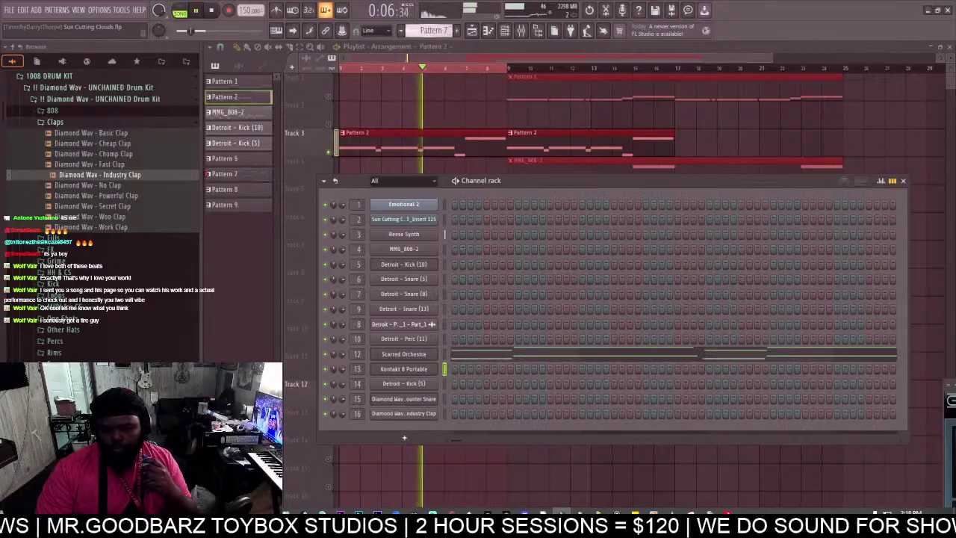
{"action": "key", "text": "KP_Add"}
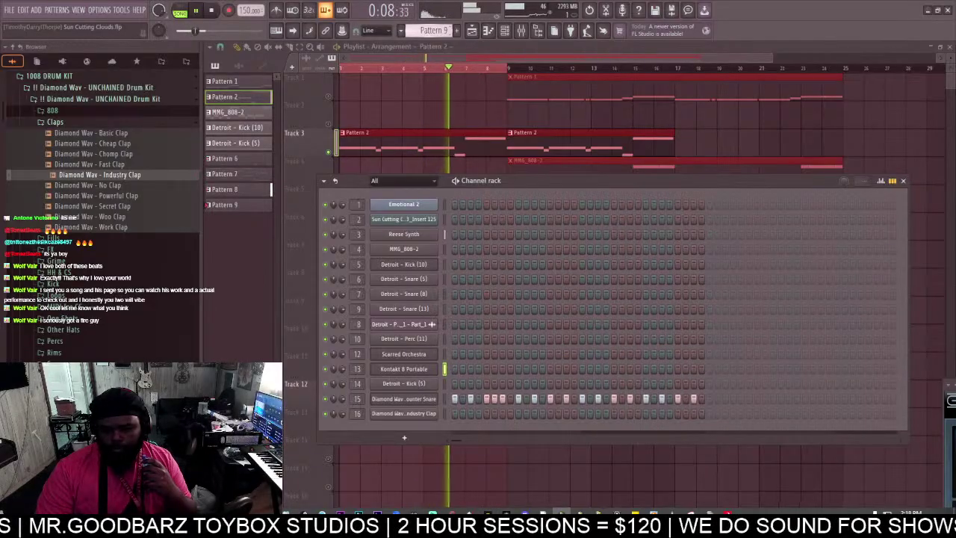
{"action": "key", "text": "KP_Add"}
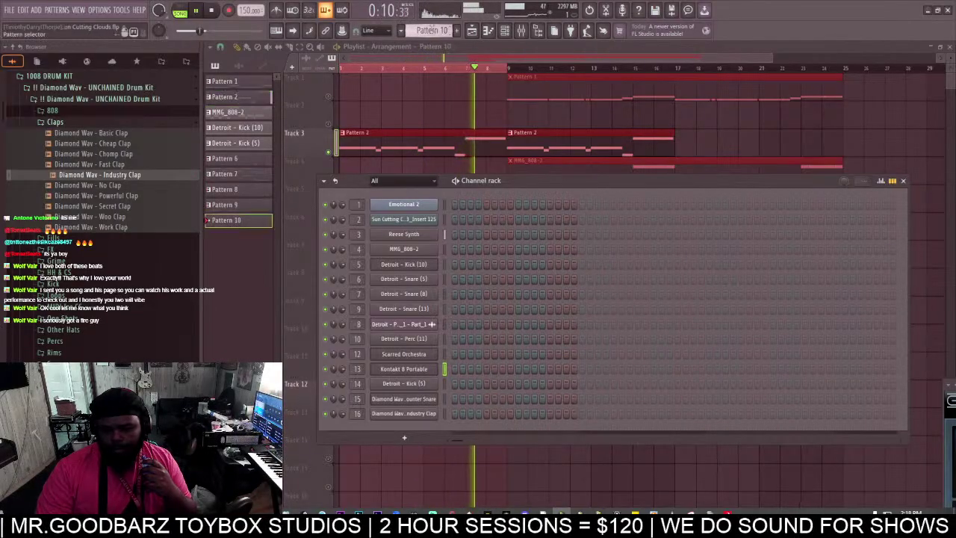
{"action": "left_click", "coordinate": [466, 60]}
{"action": "left_click", "coordinate": [595, 482], "text": "ctrl"}
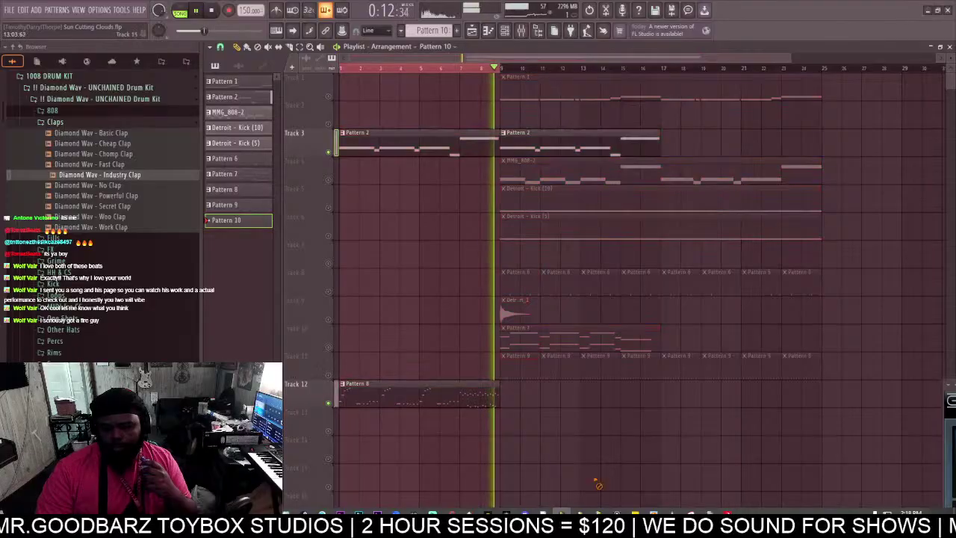
{"action": "left_click_drag", "start_coordinate": [540, 339], "coordinate": [346, 341]}
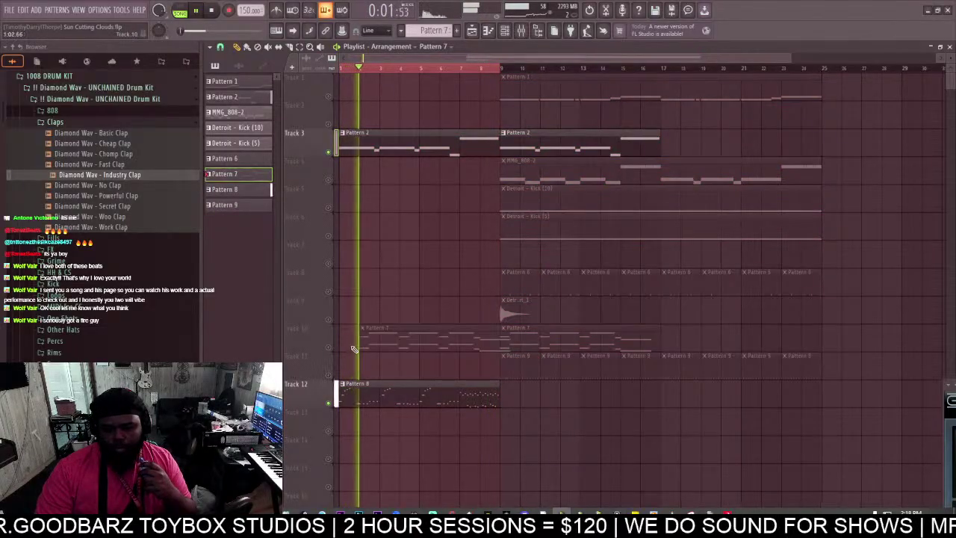
{"action": "left_click", "coordinate": [328, 347]}
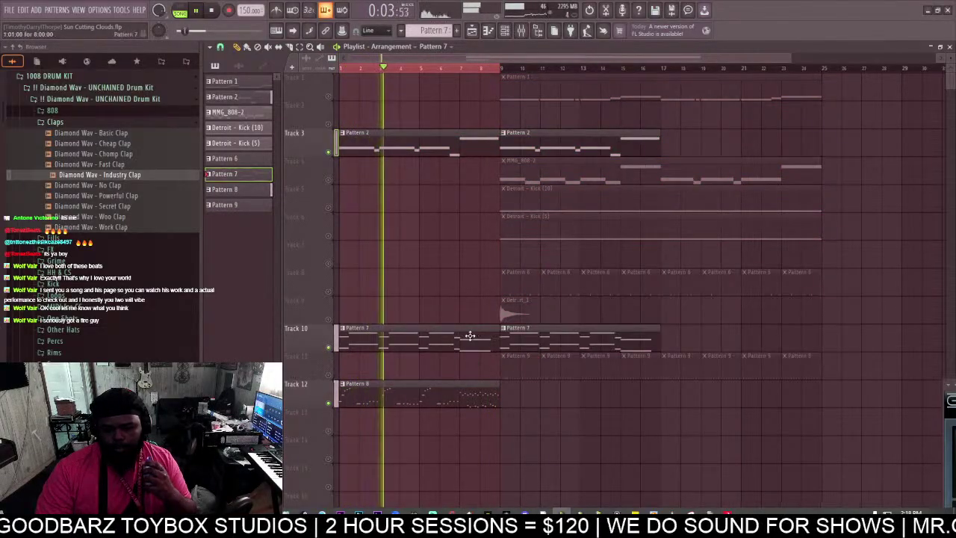
Isolate the strings in the mixer and rebalance Inserts 12 and 3, raising Insert 12 and setting Insert 3's volume to 75%.
{"action": "left_click", "coordinate": [505, 33]}
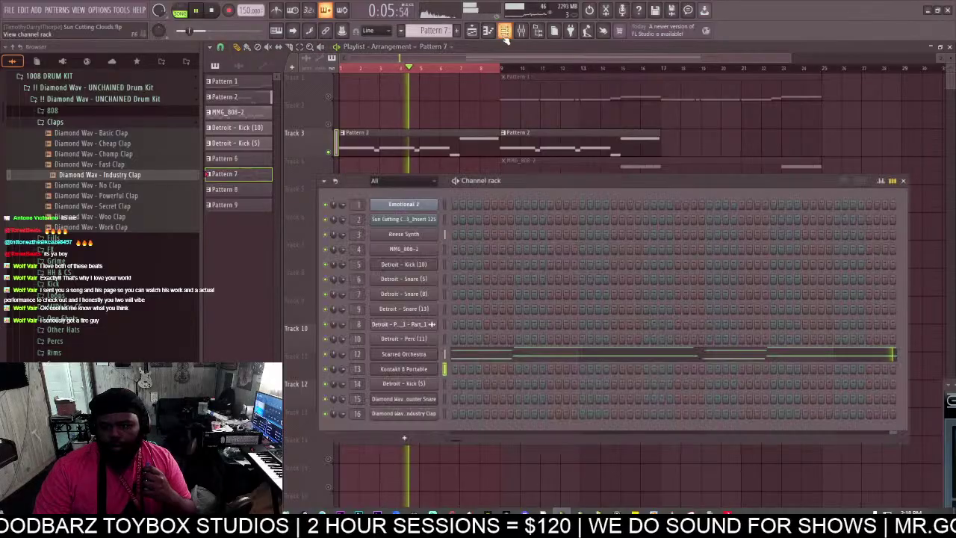
{"action": "left_click", "coordinate": [522, 31]}
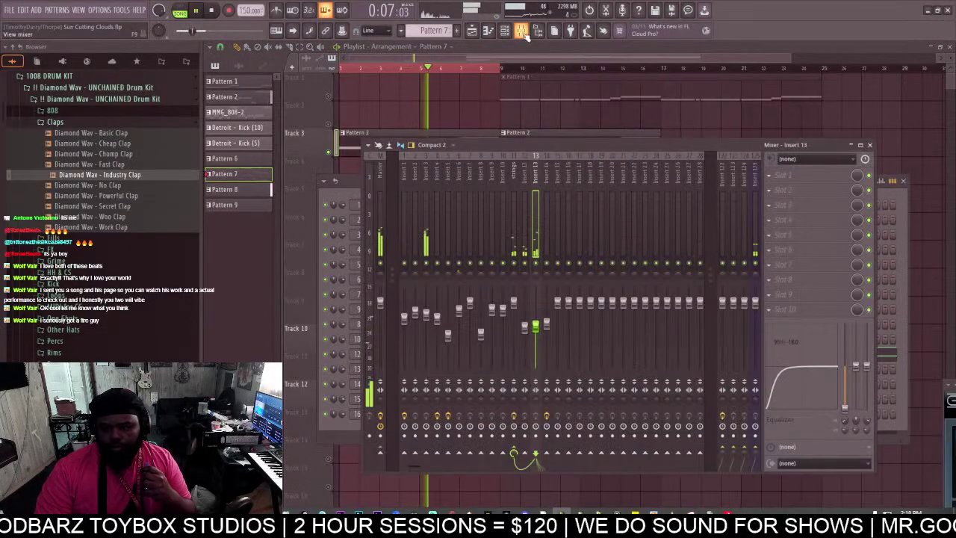
{"action": "right_click", "coordinate": [514, 263]}
{"action": "left_click", "coordinate": [524, 247]}
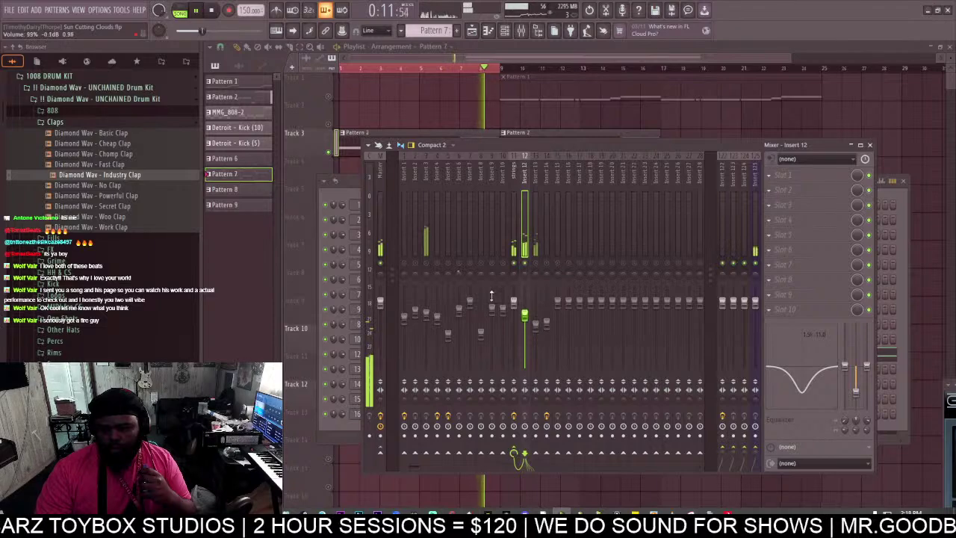
{"action": "left_click", "coordinate": [427, 300]}
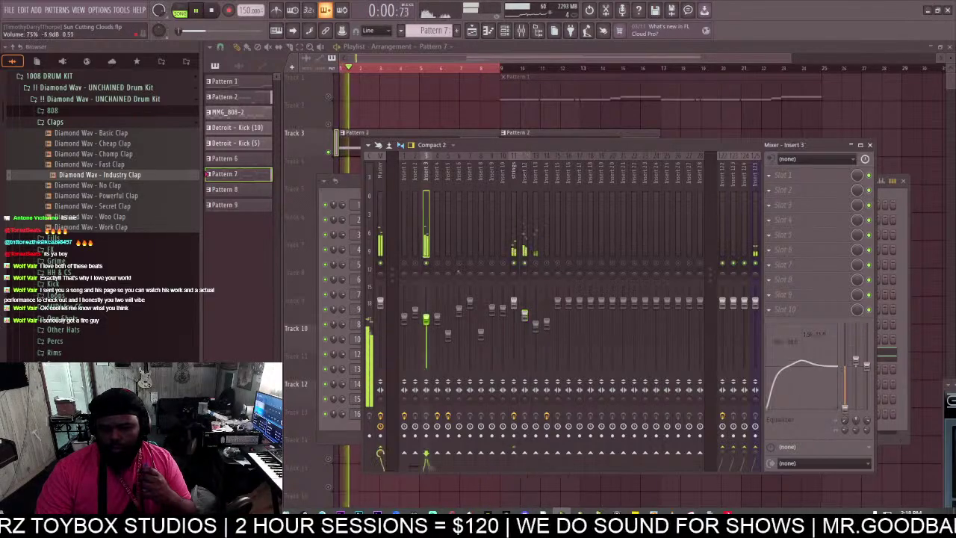
On Insert 13, try a mid-band EQ boost and load a CLA-2A Stereo compressor with gain and peak reduction at about 46.
{"action": "left_click", "coordinate": [537, 322]}
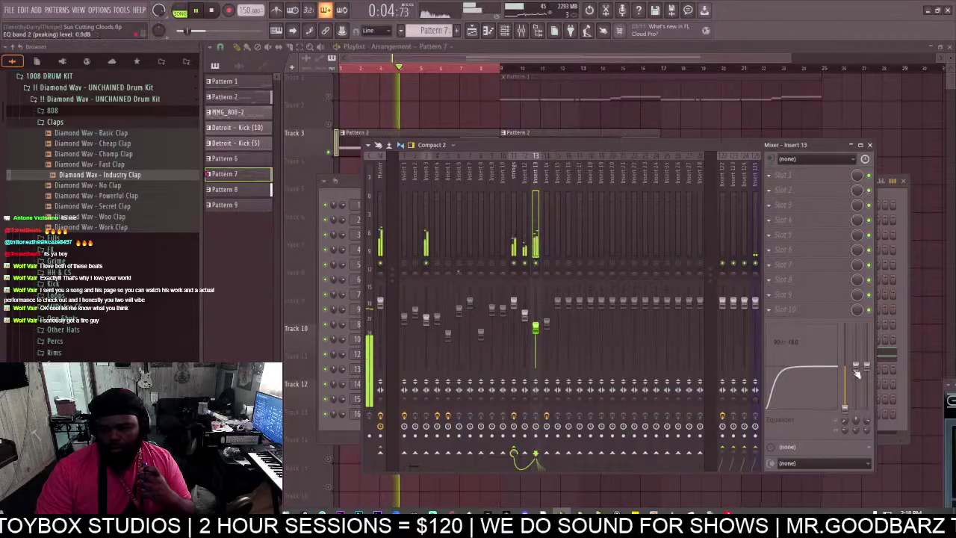
{"action": "left_click_drag", "start_coordinate": [857, 373], "coordinate": [855, 358]}
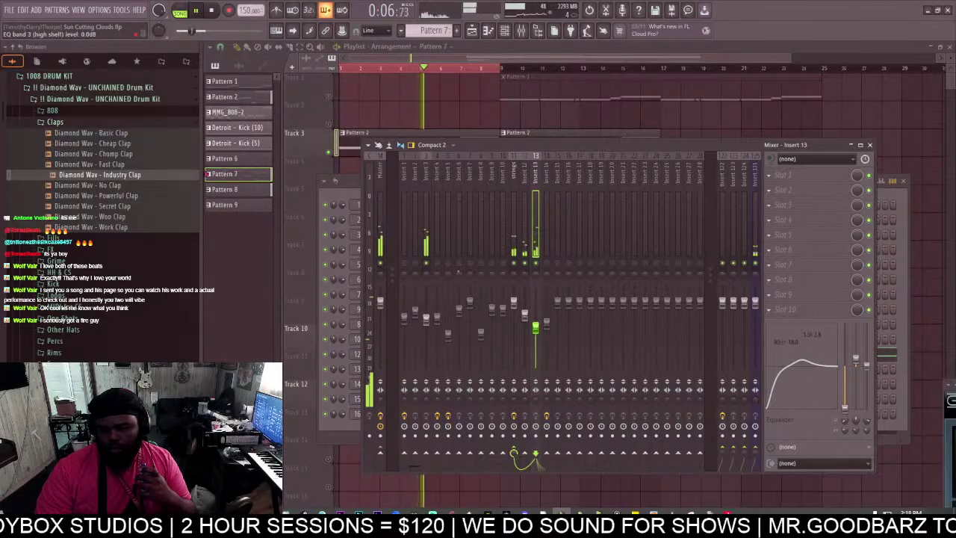
{"action": "left_click", "coordinate": [777, 193]}
{"action": "mouse_move", "coordinate": [780, 188]}
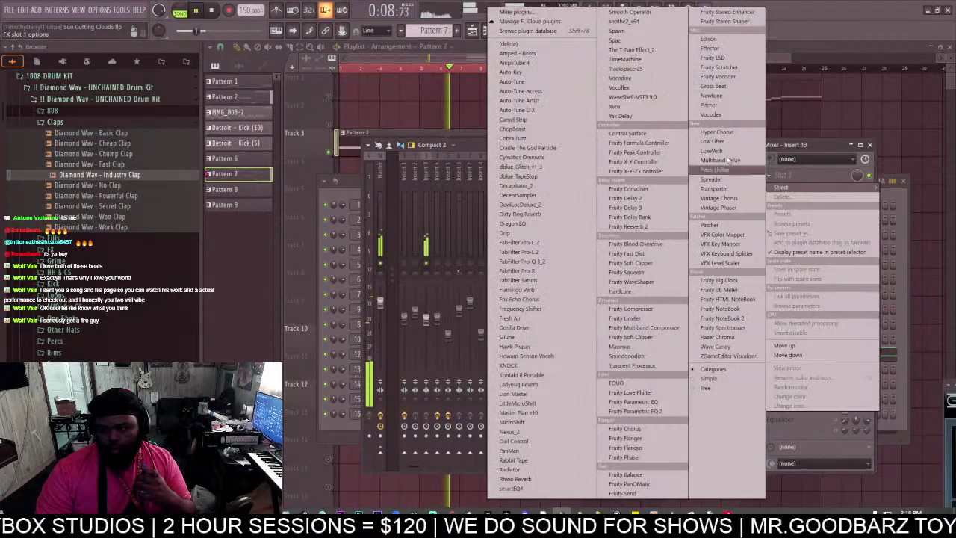
{"action": "left_click", "coordinate": [627, 109]}
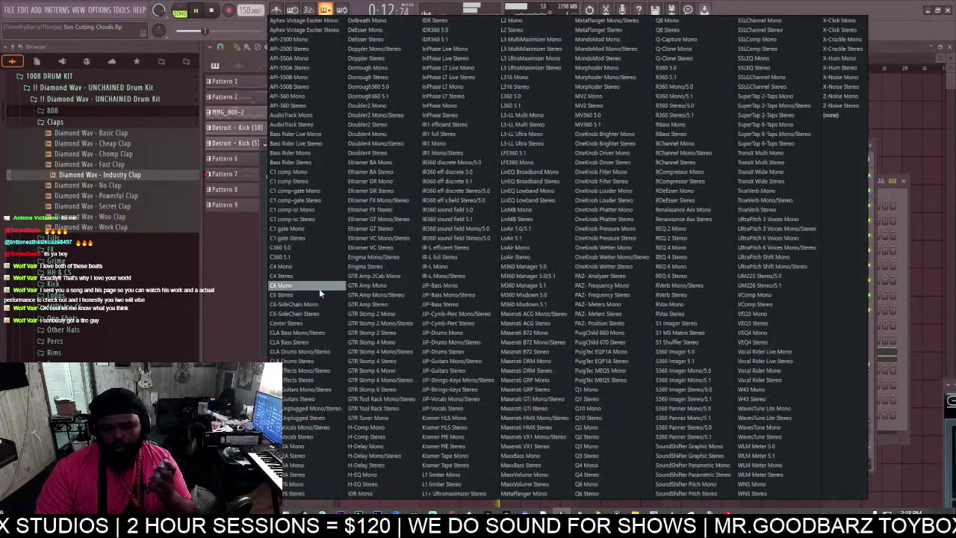
{"action": "left_click", "coordinate": [312, 458]}
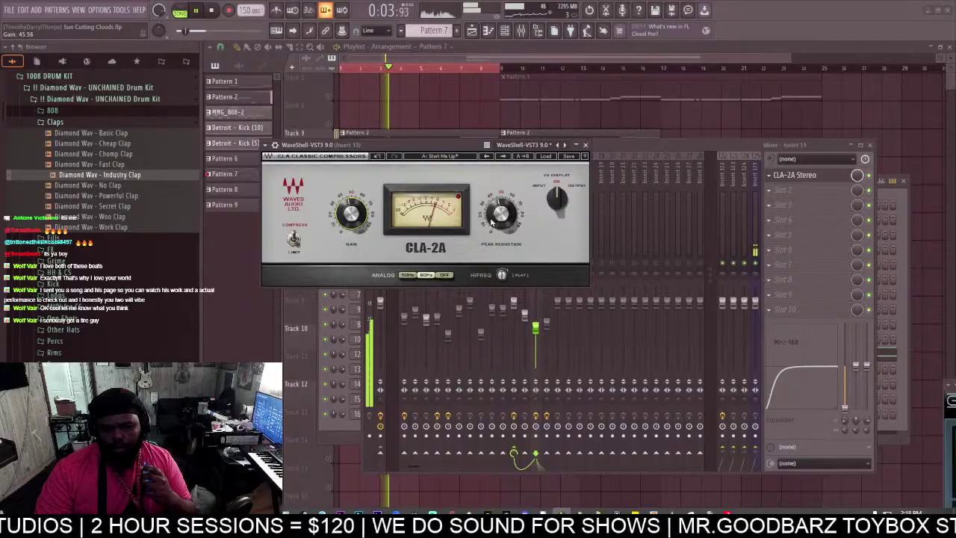
{"action": "left_click_drag", "start_coordinate": [494, 220], "coordinate": [494, 213]}
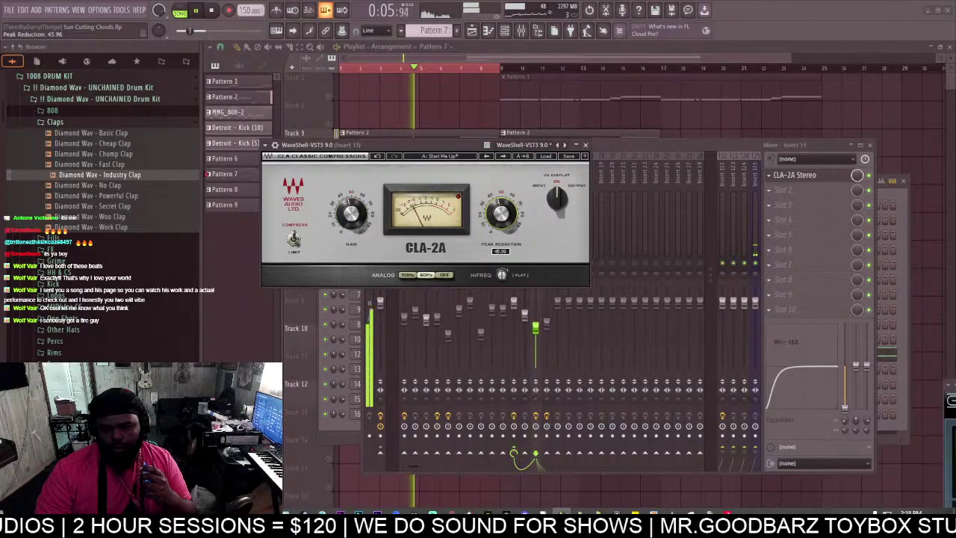
Inspect the Fruity Limiter on the Master track while the intro plays.
{"action": "left_click", "coordinate": [630, 148]}
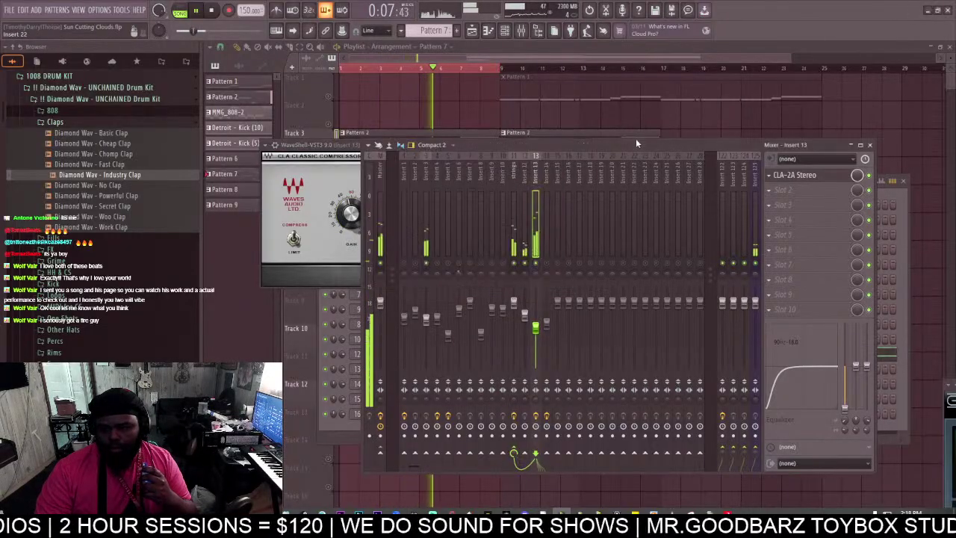
{"action": "left_click", "coordinate": [369, 201]}
{"action": "left_click", "coordinate": [381, 197]}
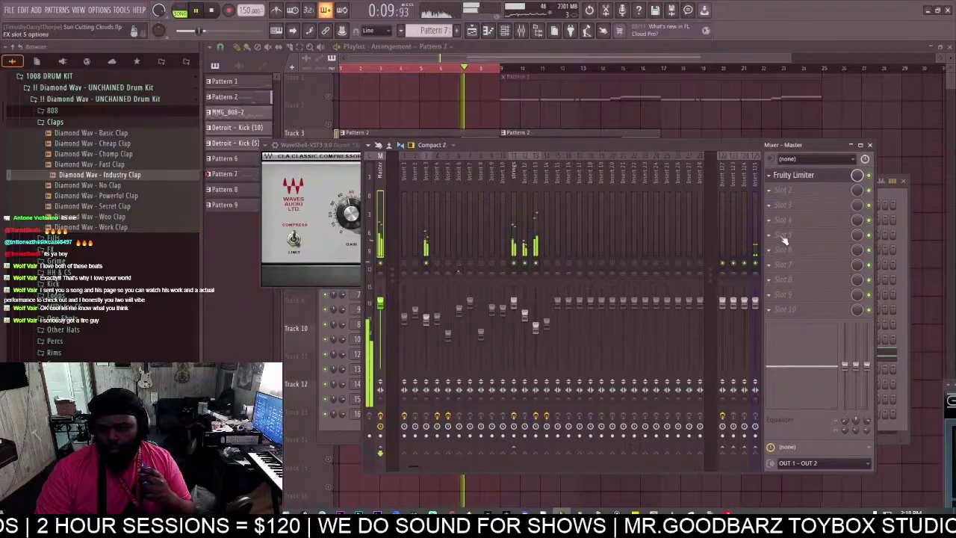
{"action": "left_click", "coordinate": [786, 177]}
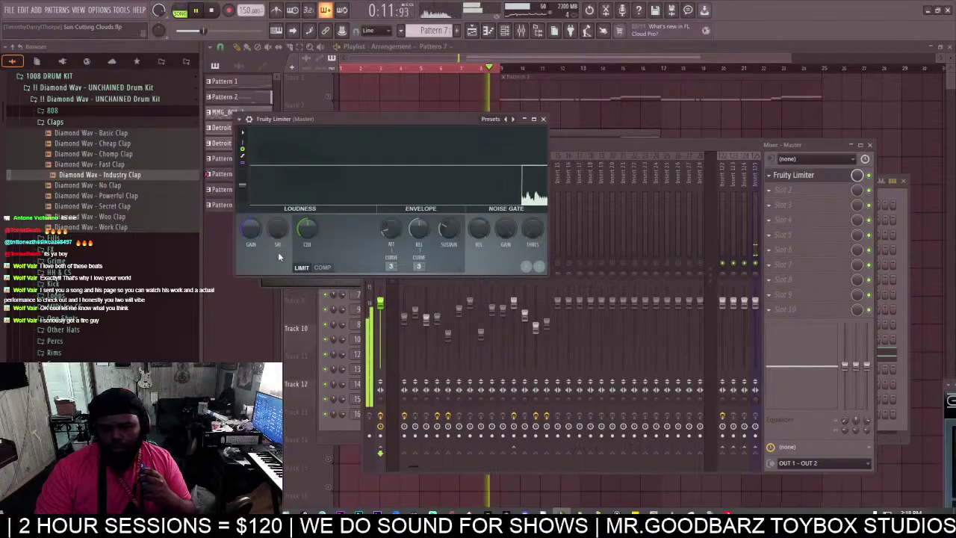
{"action": "left_click", "coordinate": [593, 146]}
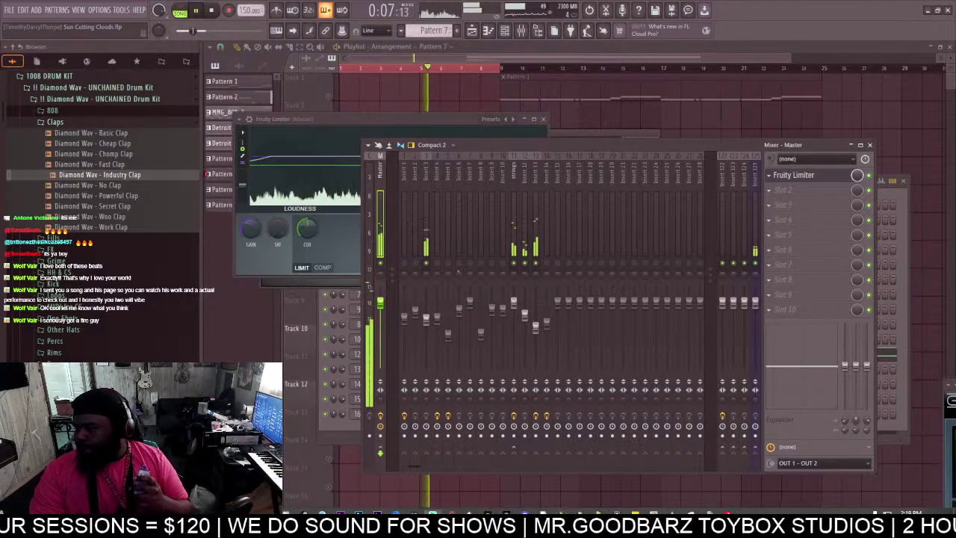
Extend the playlist's loop selection to cover bars 1 to 17 and unmute Track 9.
{"action": "left_click_drag", "start_coordinate": [501, 57], "coordinate": [512, 64]}
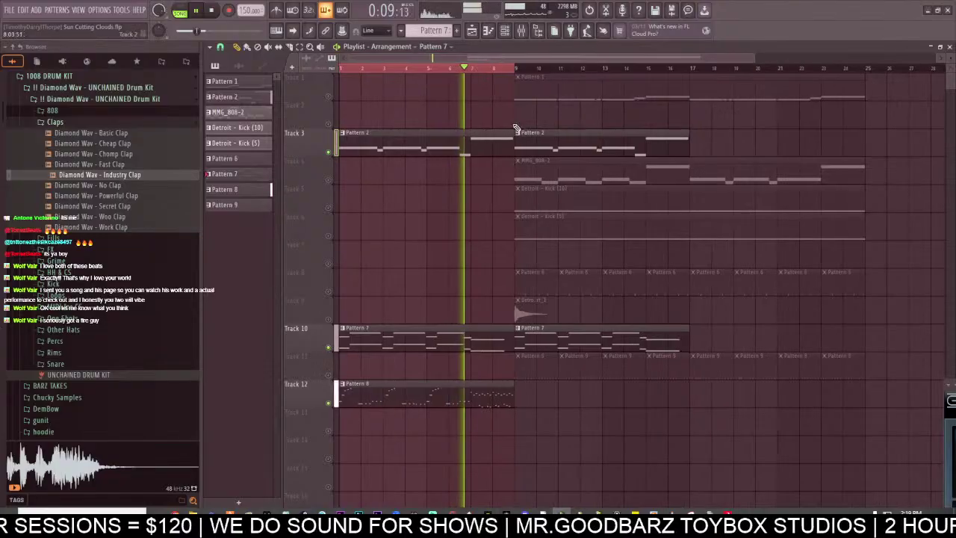
{"action": "key", "text": "ctrl+a"}
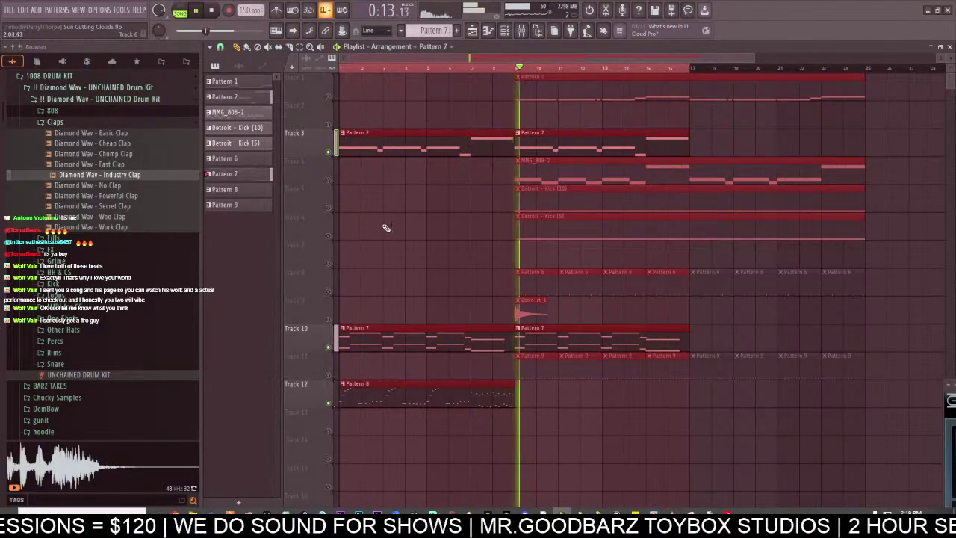
{"action": "left_click", "coordinate": [495, 68]}
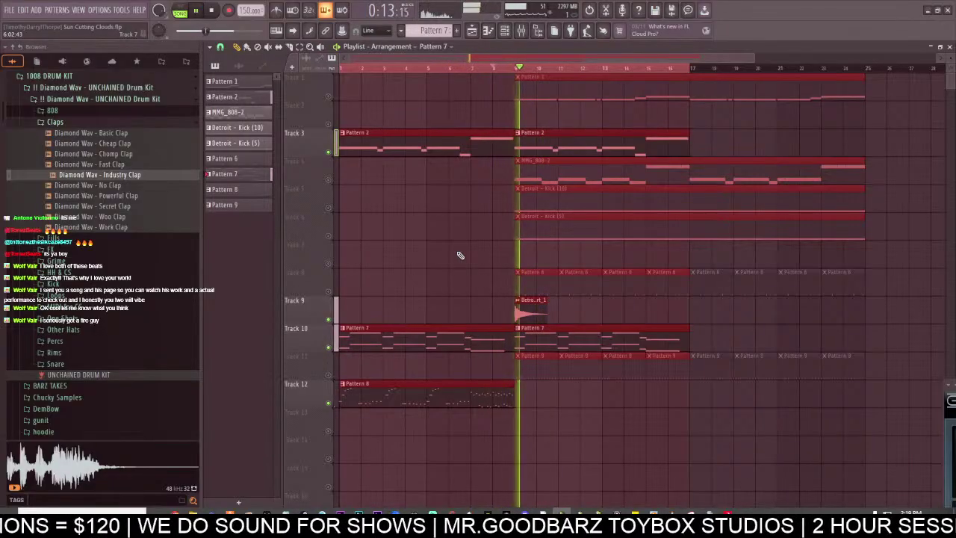
Clear the mixer solo, restart playback from bar 9, and unmute the two Detroit kick tracks, Tracks 5 and 6.
{"action": "key", "text": "F9"}
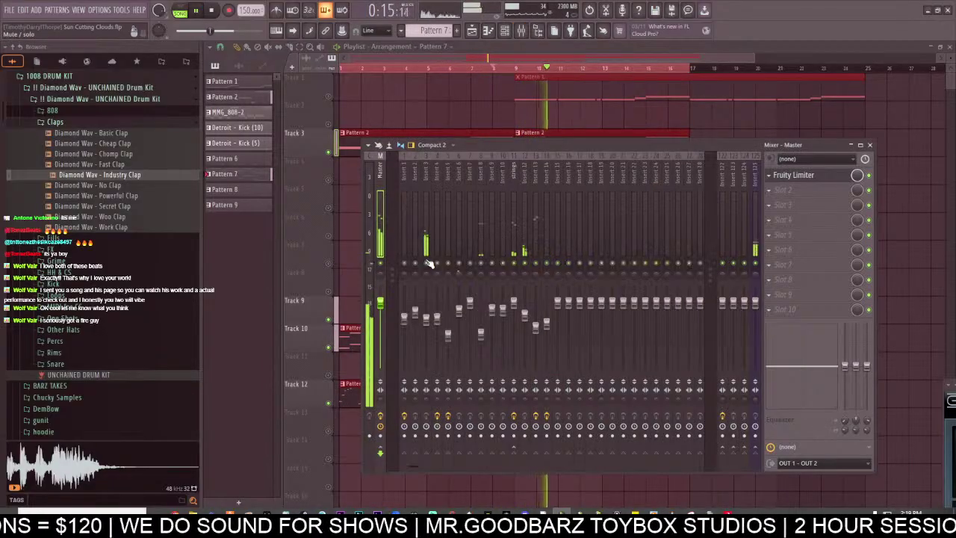
{"action": "left_click", "coordinate": [522, 69]}
{"action": "key", "text": "F9"}
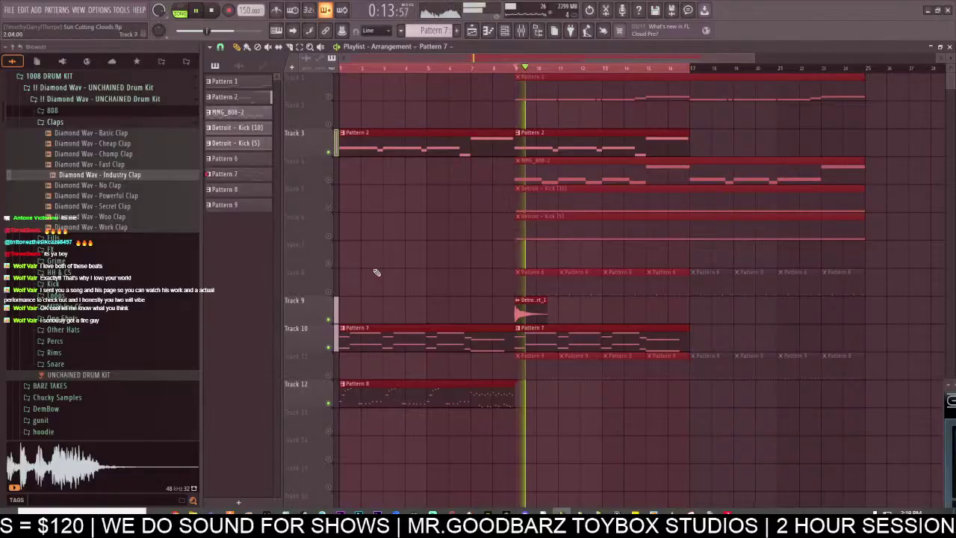
{"action": "left_click", "coordinate": [329, 236]}
{"action": "left_click", "coordinate": [329, 209]}
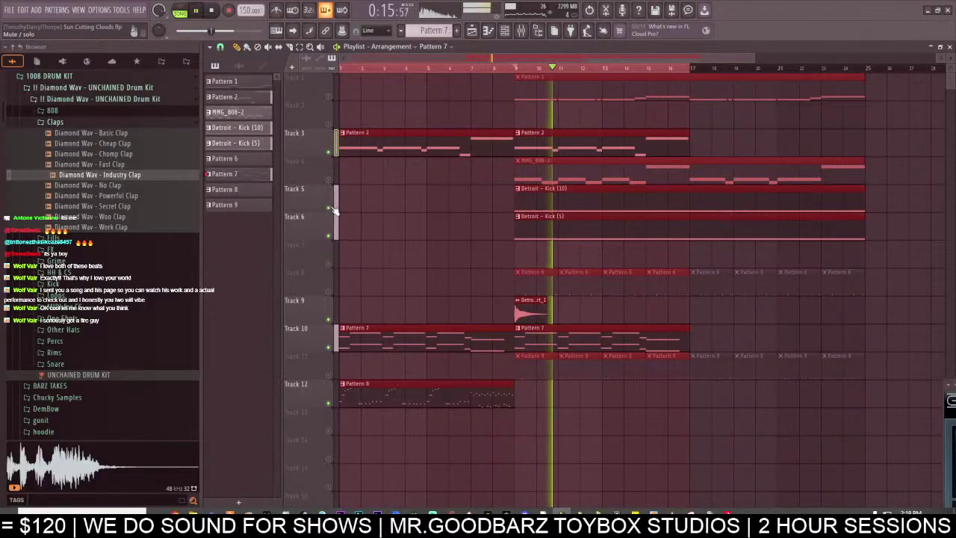
Move mixer Insert 14, the one with the Fruity Soft Clipper, to position 6 beside Insert 5.
{"action": "left_click", "coordinate": [521, 30]}
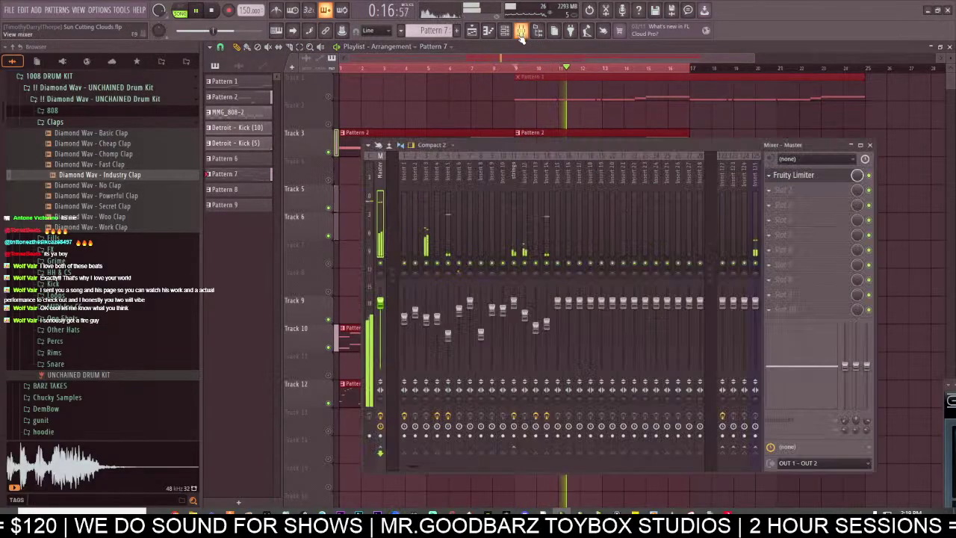
{"action": "left_click", "coordinate": [547, 203]}
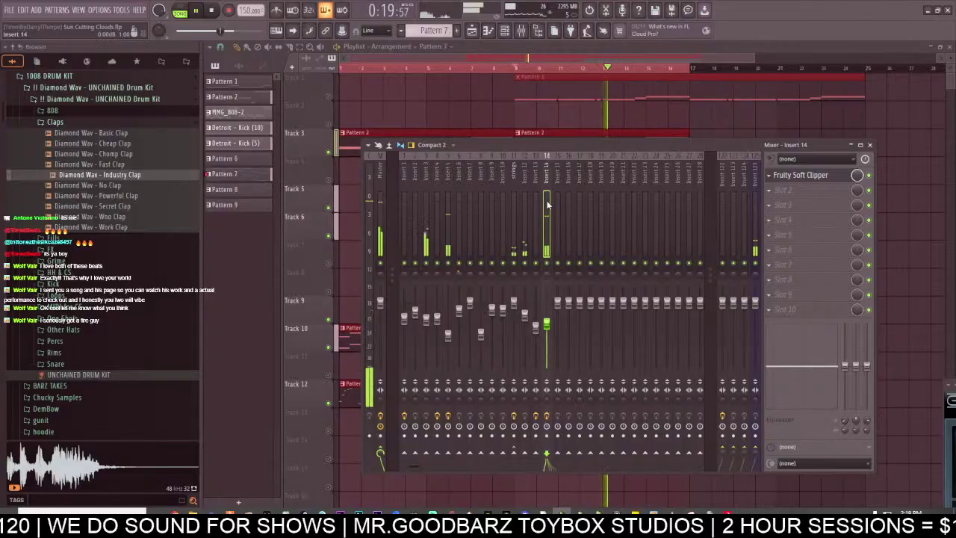
{"action": "key", "text": "Left"}
{"action": "key", "text": "Left"}
{"action": "key", "text": "Left"}
{"action": "key", "text": "Left"}
{"action": "key", "text": "Left"}
{"action": "key", "text": "Left"}
{"action": "key", "text": "Left"}
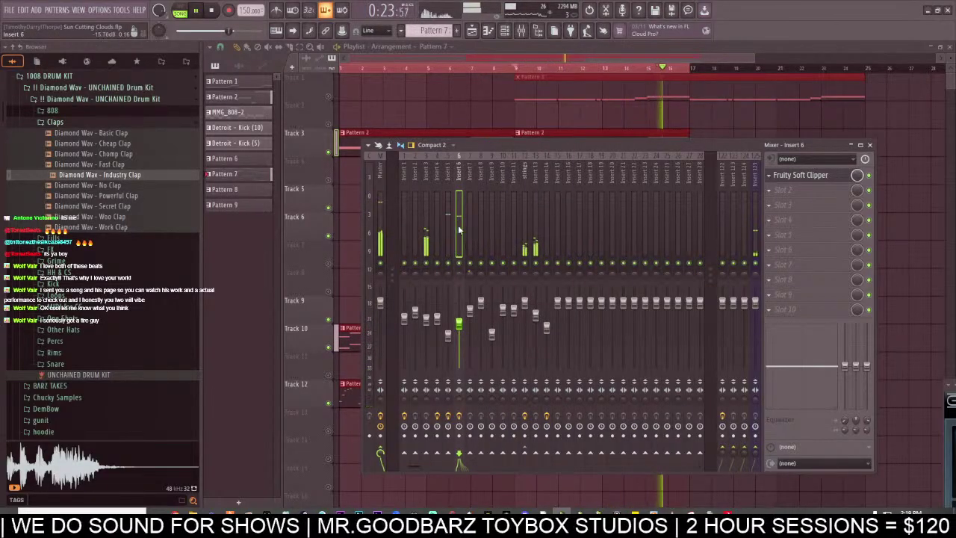
Move the empty mixer Insert 16 to position 5 beside the two kick inserts and lower its volume to 83%.
{"action": "left_click", "coordinate": [568, 453]}
{"action": "left_click", "coordinate": [567, 213]}
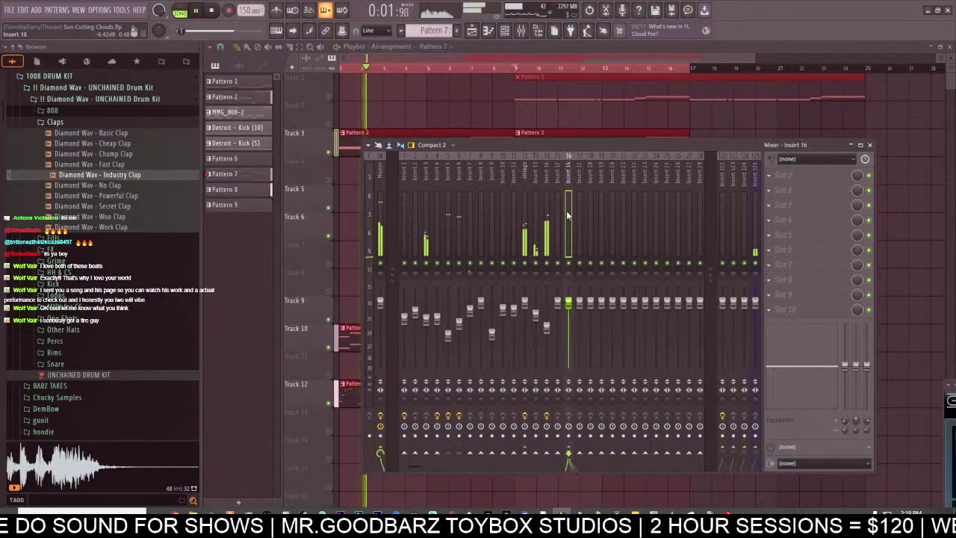
{"action": "key", "text": "1"}
{"action": "key", "text": "alt+Left"}
{"action": "key", "text": "alt+Left"}
{"action": "key", "text": "alt+Left"}
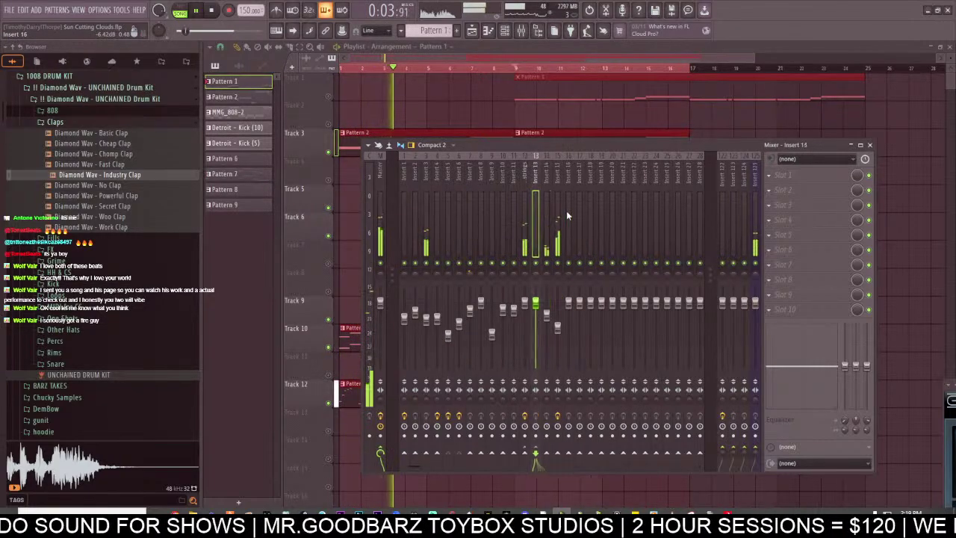
{"action": "key", "text": "alt+Left"}
{"action": "key", "text": "alt+Left"}
{"action": "key", "text": "alt+Left"}
{"action": "key", "text": "alt+Left"}
{"action": "key", "text": "alt+Left"}
{"action": "key", "text": "alt+Left"}
{"action": "key", "text": "alt+Left"}
{"action": "key", "text": "alt+Left"}
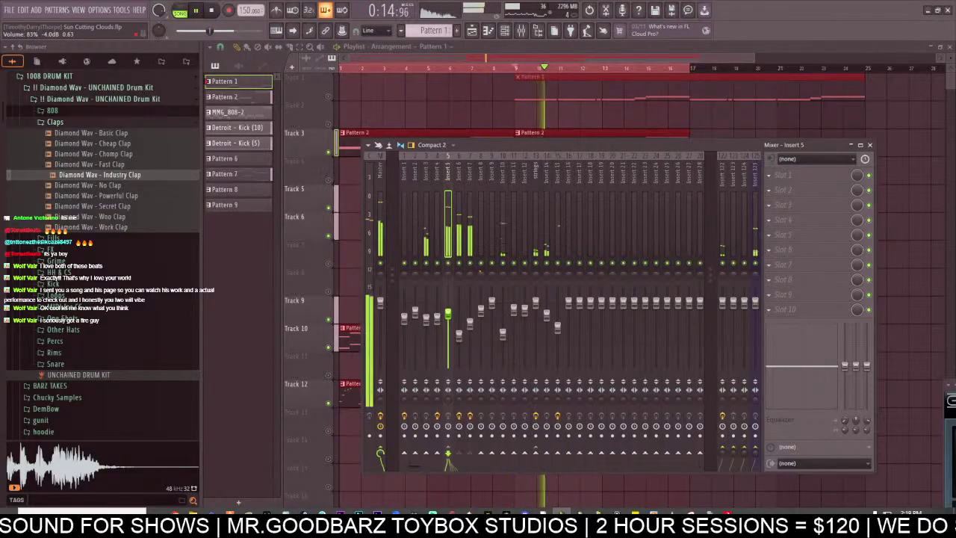
Solo mixer Insert 1 and inspect its CLA-2A Stereo compressor during playback.
{"action": "key", "text": "F9"}
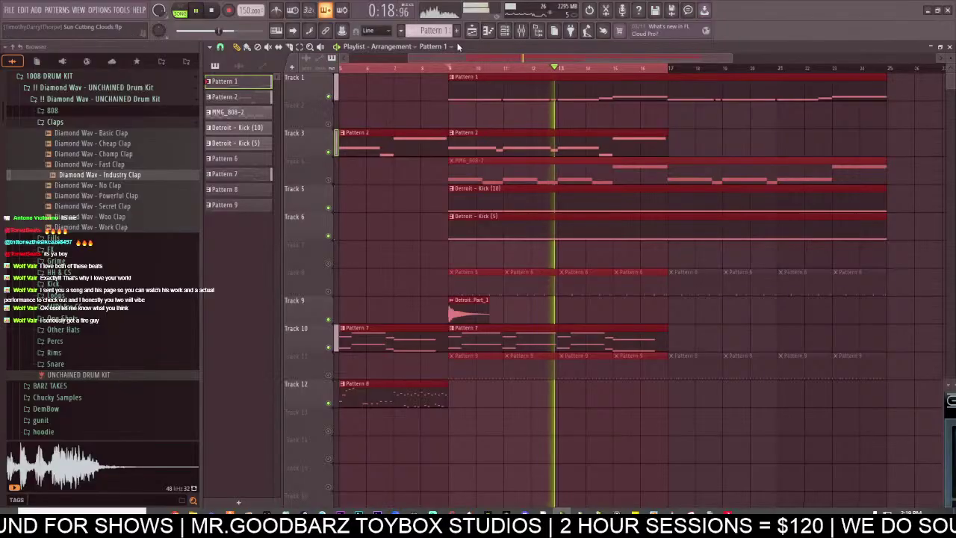
{"action": "key", "text": "F9"}
{"action": "right_click", "coordinate": [404, 263]}
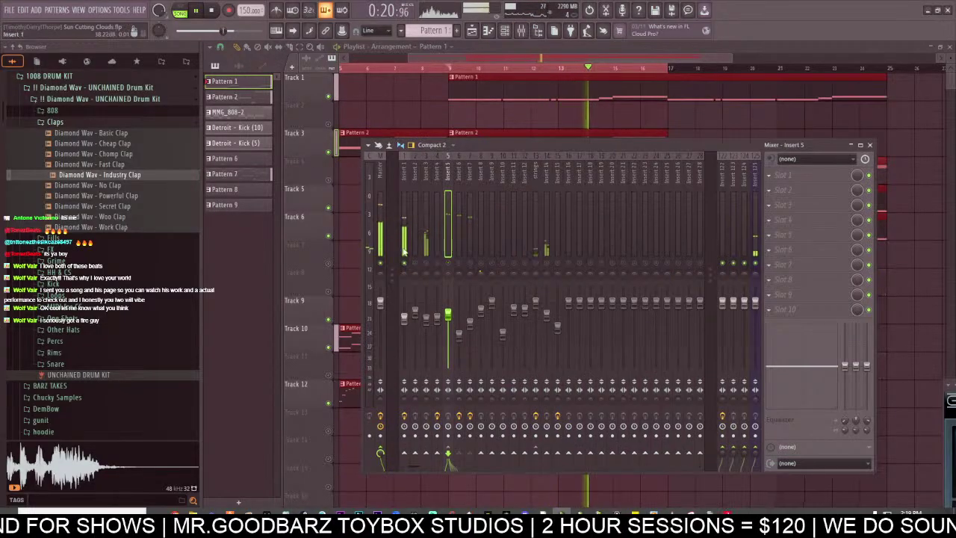
{"action": "left_click", "coordinate": [404, 248]}
{"action": "left_click", "coordinate": [796, 192]}
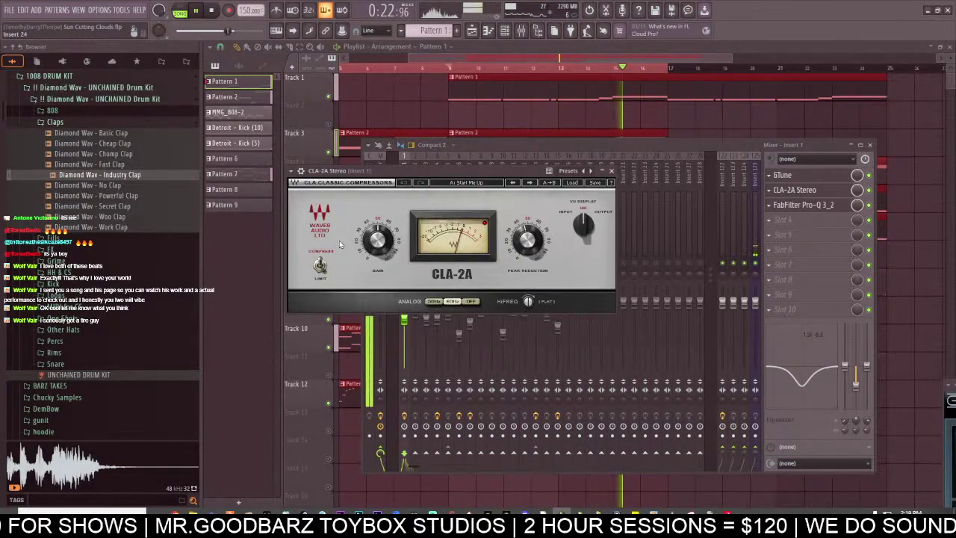
In Insert 1's FabFilter Pro-Q 3, set the high cut to about 1106 Hz and reposition the low cut, then lower the insert's fader slightly.
{"action": "left_click", "coordinate": [773, 205]}
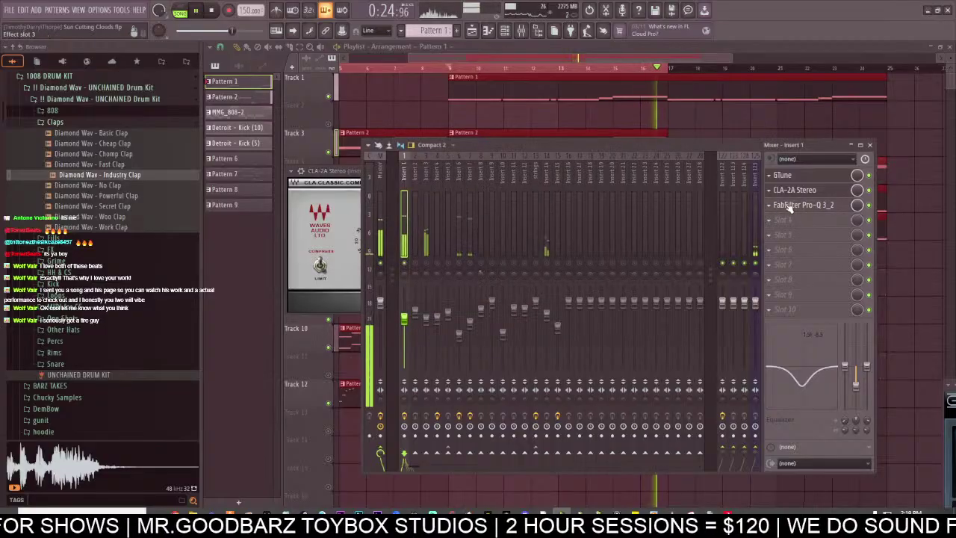
{"action": "left_click_drag", "start_coordinate": [728, 284], "coordinate": [573, 342]}
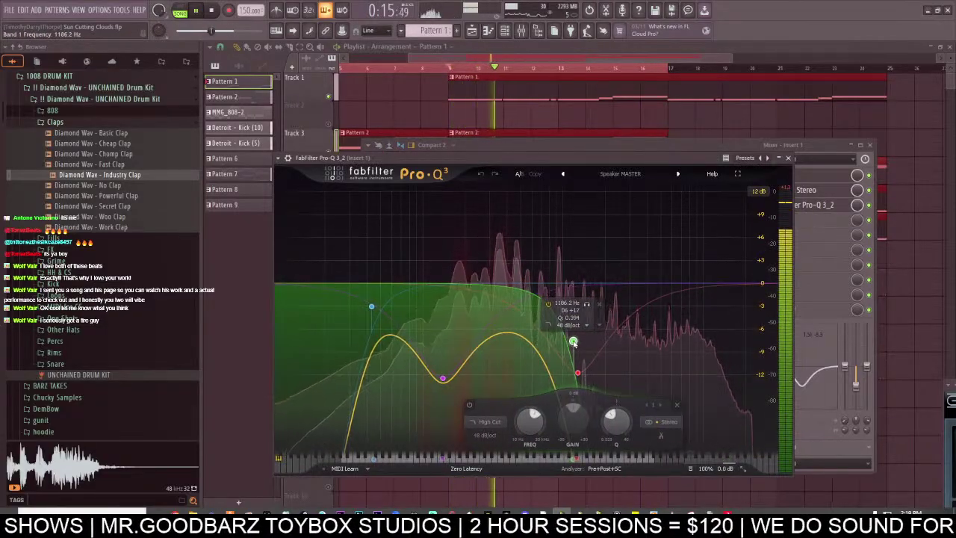
{"action": "left_click_drag", "start_coordinate": [372, 307], "coordinate": [462, 338]}
{"action": "left_click", "coordinate": [583, 144]}
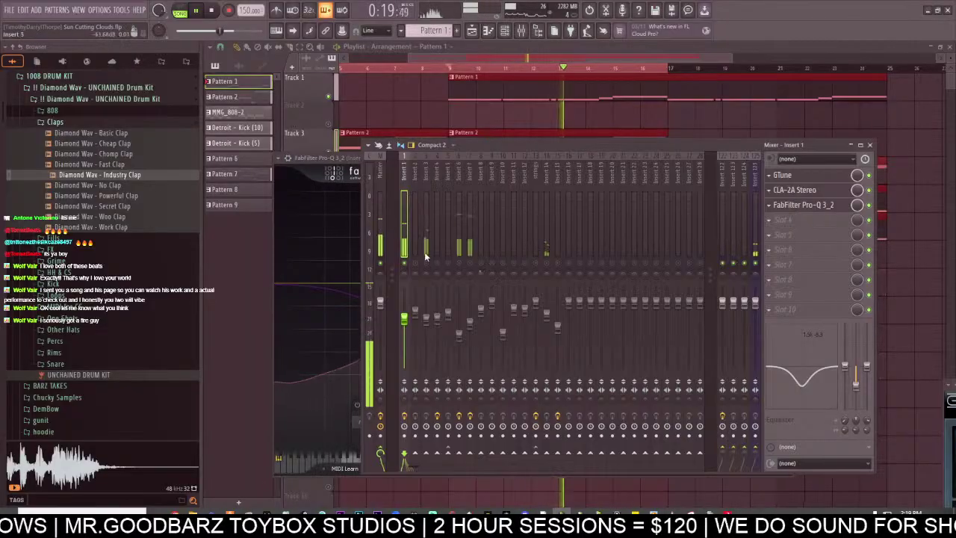
{"action": "left_click_drag", "start_coordinate": [403, 319], "coordinate": [404, 322]}
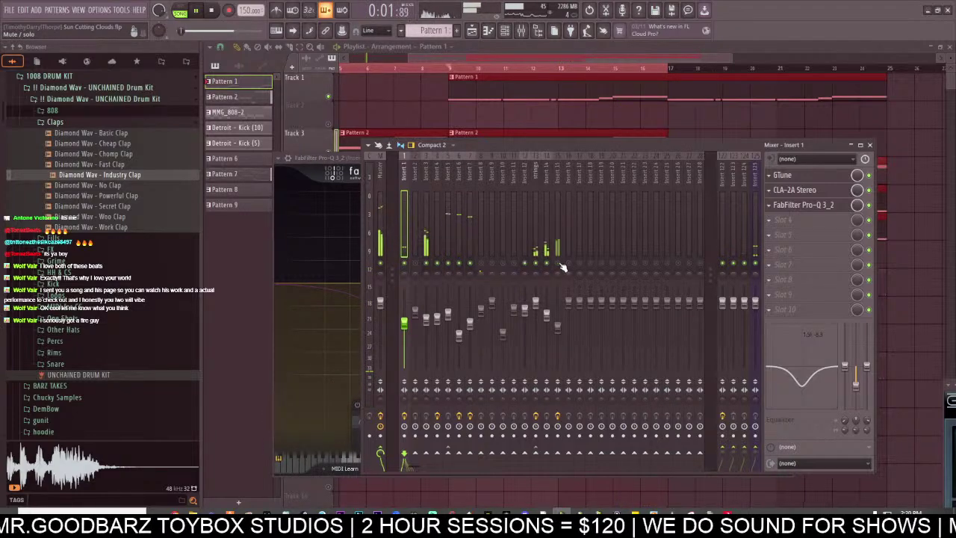
Restart playback just before bar 9 and unmute playlist Tracks 8, 11 and 4.
{"action": "left_click_drag", "start_coordinate": [410, 59], "coordinate": [343, 59]}
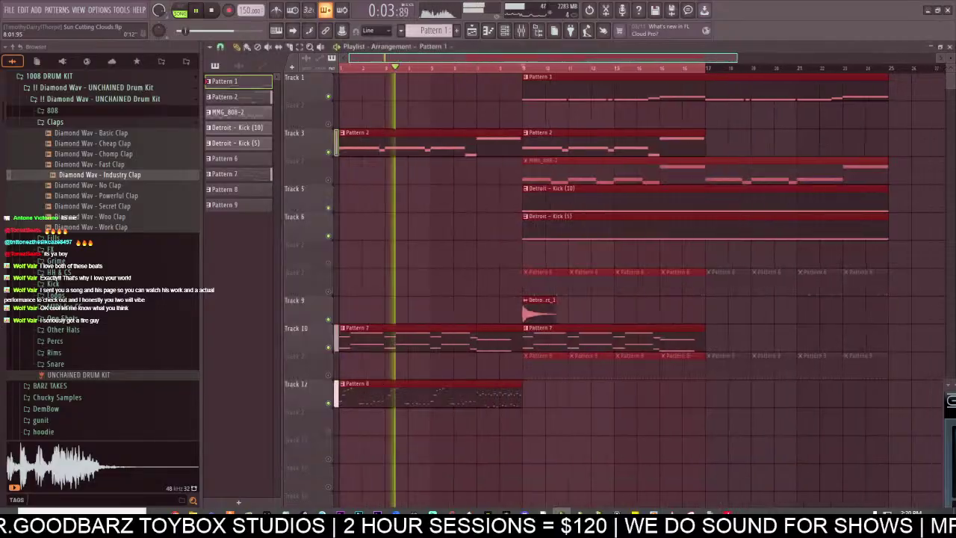
{"action": "left_click", "coordinate": [516, 68]}
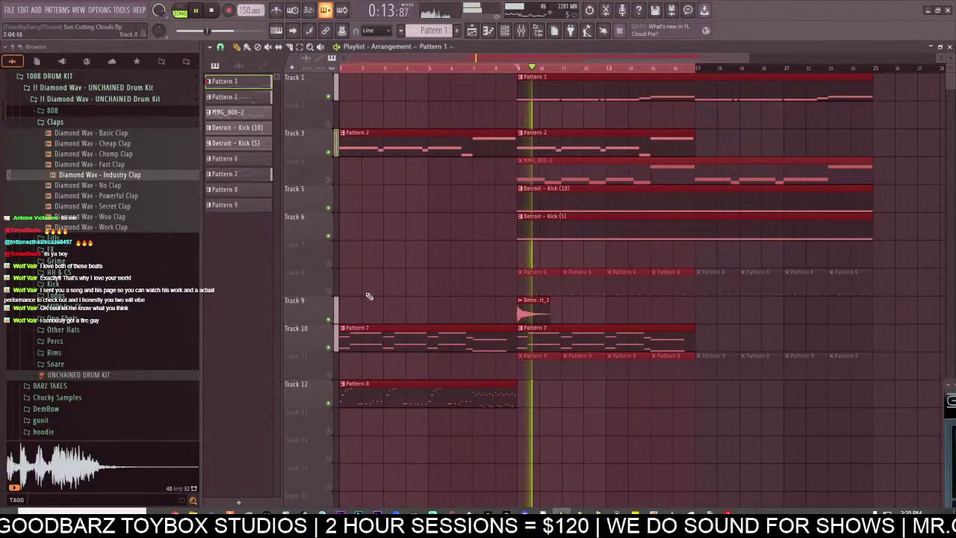
{"action": "left_click", "coordinate": [328, 291]}
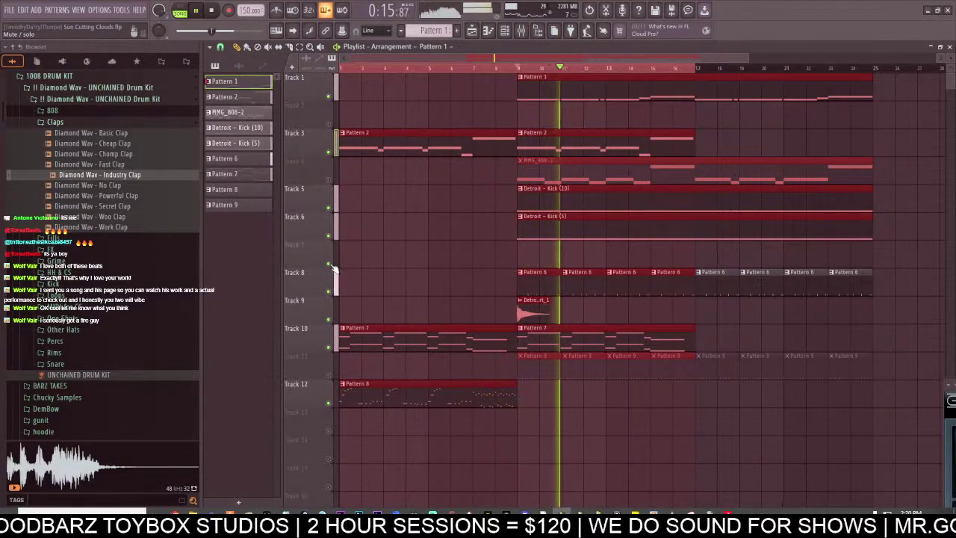
{"action": "left_click", "coordinate": [328, 374]}
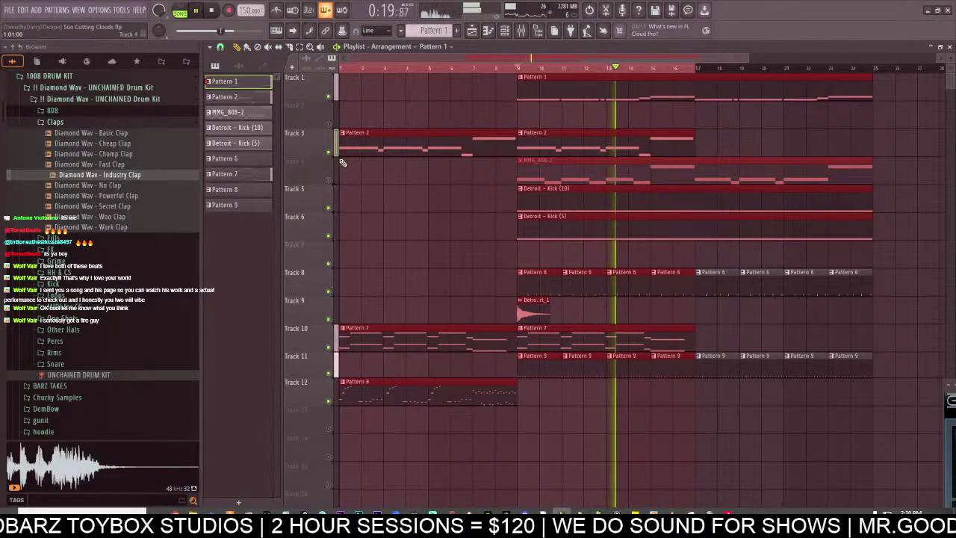
{"action": "left_click", "coordinate": [328, 179]}
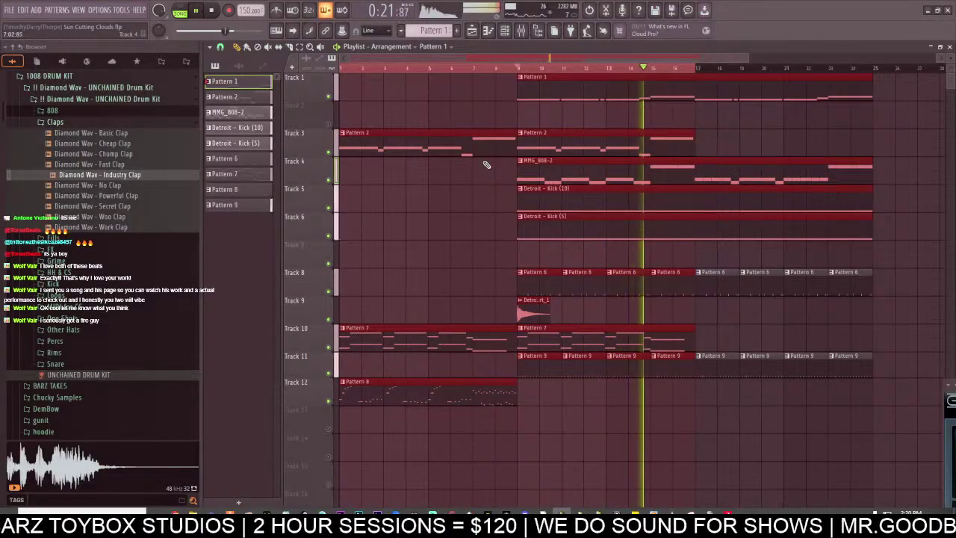
Set the playlist loop selection to bars 9 to 17 and fine-tune the fader levels of mixer Inserts 1 and 4.
{"action": "key", "text": "F9"}
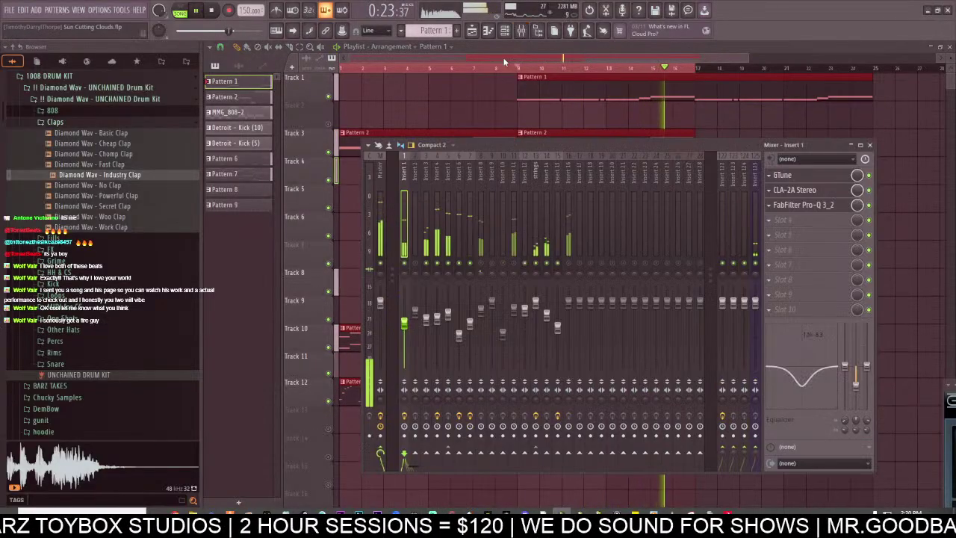
{"action": "left_click", "coordinate": [437, 61]}
{"action": "left_click_drag", "start_coordinate": [390, 69], "coordinate": [492, 91]}
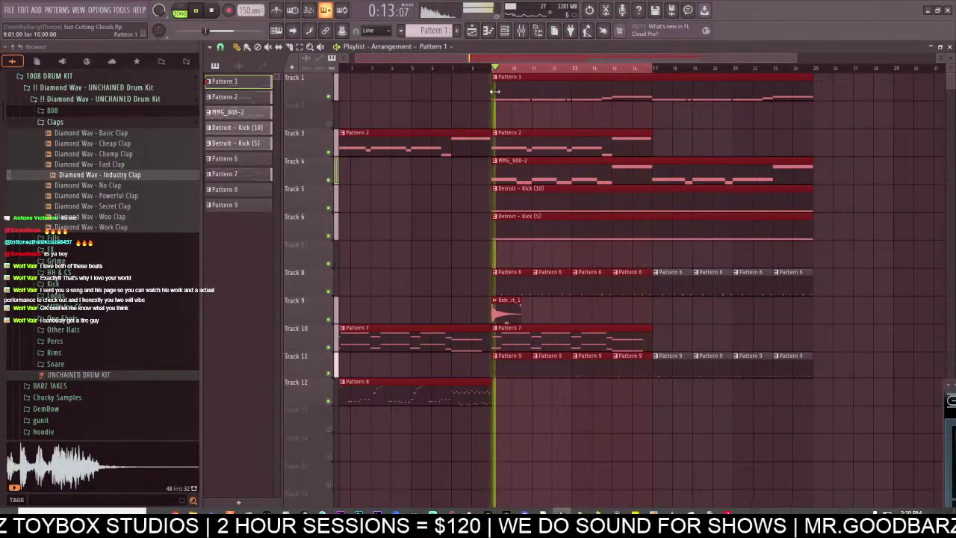
{"action": "left_click", "coordinate": [521, 31]}
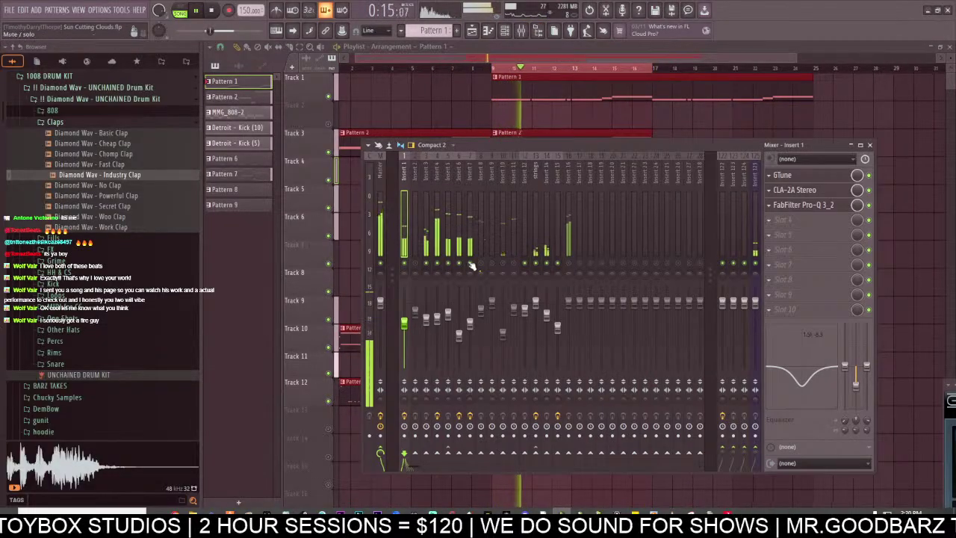
{"action": "left_click_drag", "start_coordinate": [437, 319], "coordinate": [440, 321]}
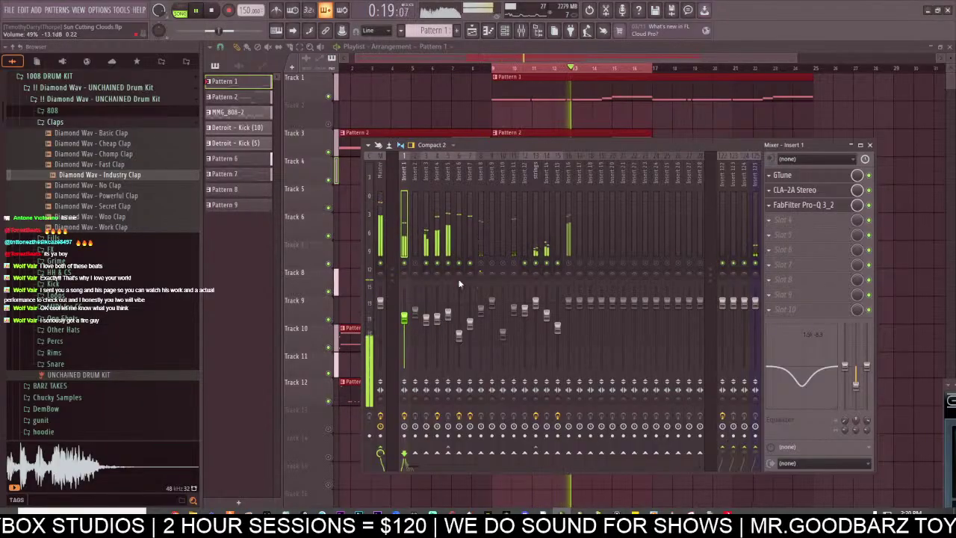
{"action": "left_click", "coordinate": [451, 217]}
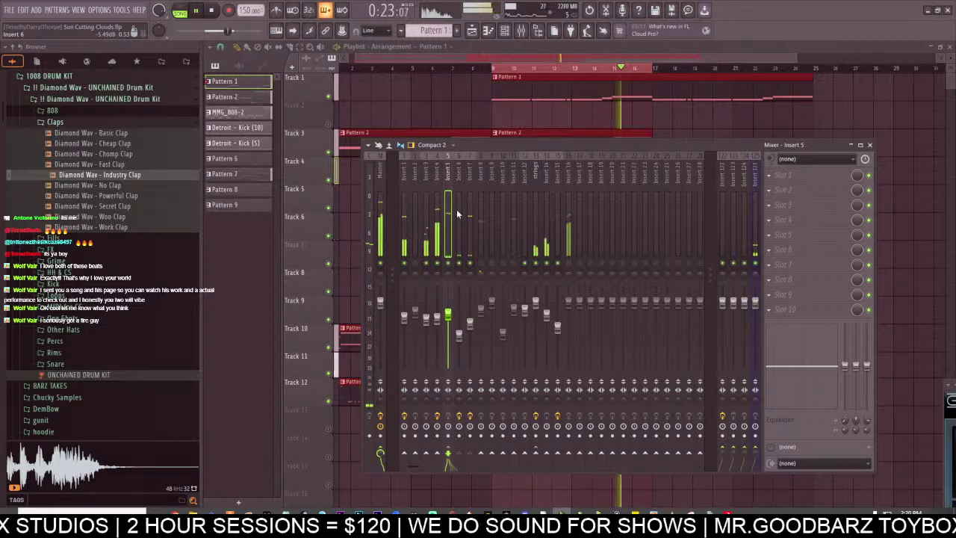
Route the Diamond Wav Industry Clap channel to mixer Insert 16 and lower that insert's fader.
{"action": "left_click", "coordinate": [504, 30]}
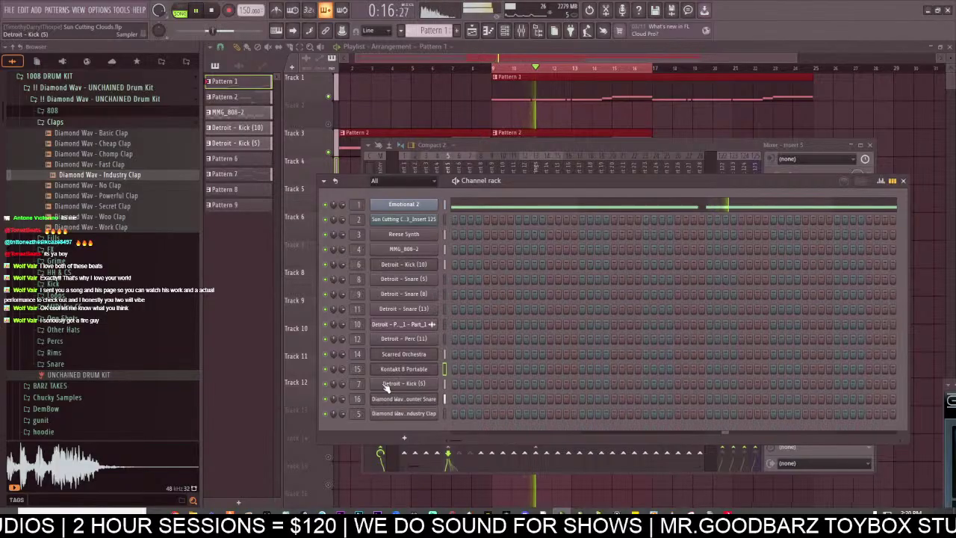
{"action": "scroll", "coordinate": [356, 414], "scroll_direction": "up", "scroll_amount": 2}
{"action": "double_click", "coordinate": [356, 413]}
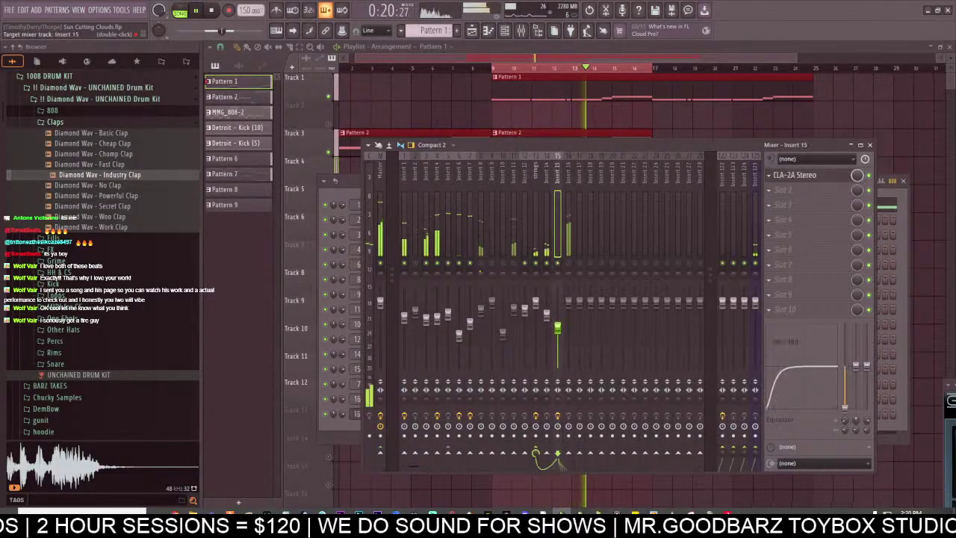
{"action": "left_click", "coordinate": [566, 273]}
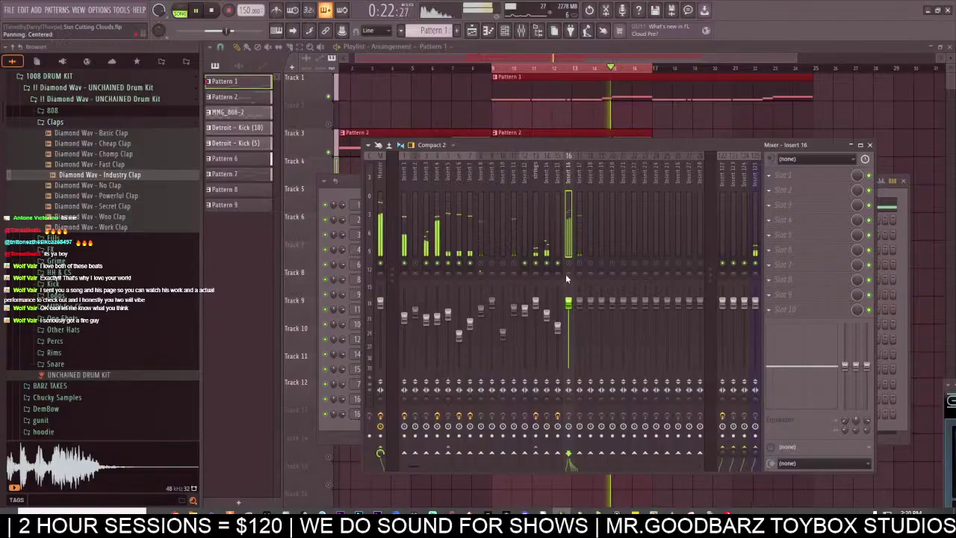
{"action": "left_click_drag", "start_coordinate": [569, 303], "coordinate": [569, 329]}
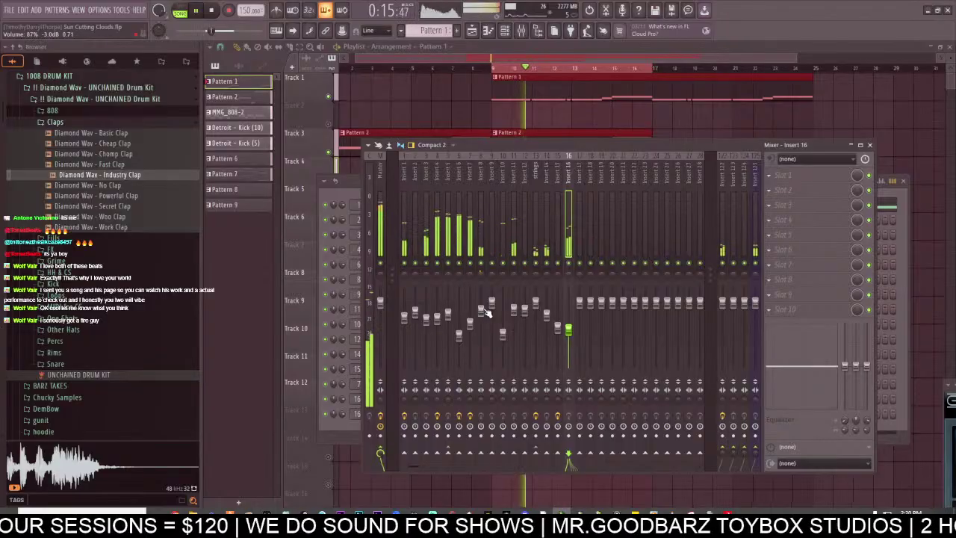
Compare kick Inserts 5, 6 and 7, lower Insert 7 to roughly Insert 6's level, and raise Insert 5 to 92%.
{"action": "left_click", "coordinate": [457, 236]}
{"action": "left_click", "coordinate": [465, 236]}
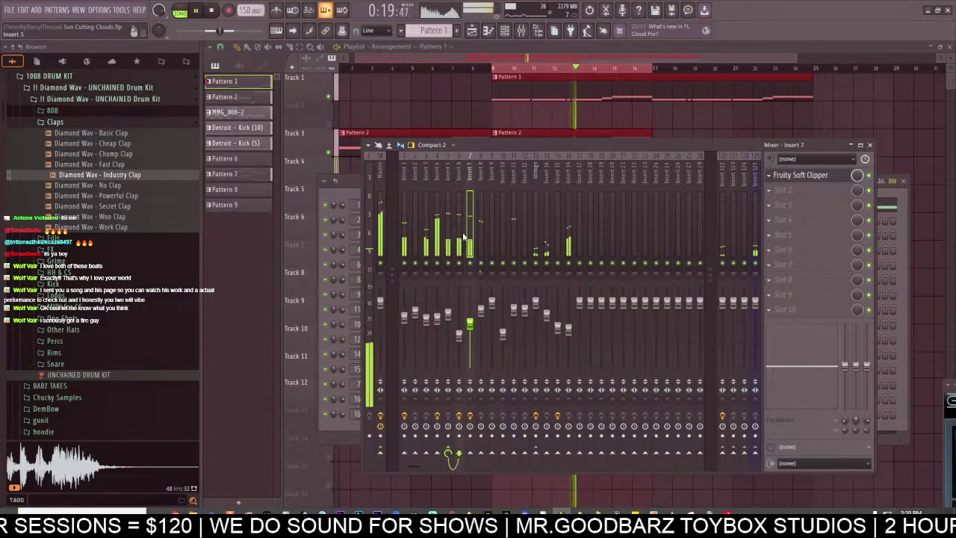
{"action": "left_click", "coordinate": [458, 236]}
{"action": "left_click", "coordinate": [451, 231]}
{"action": "left_click", "coordinate": [458, 236]}
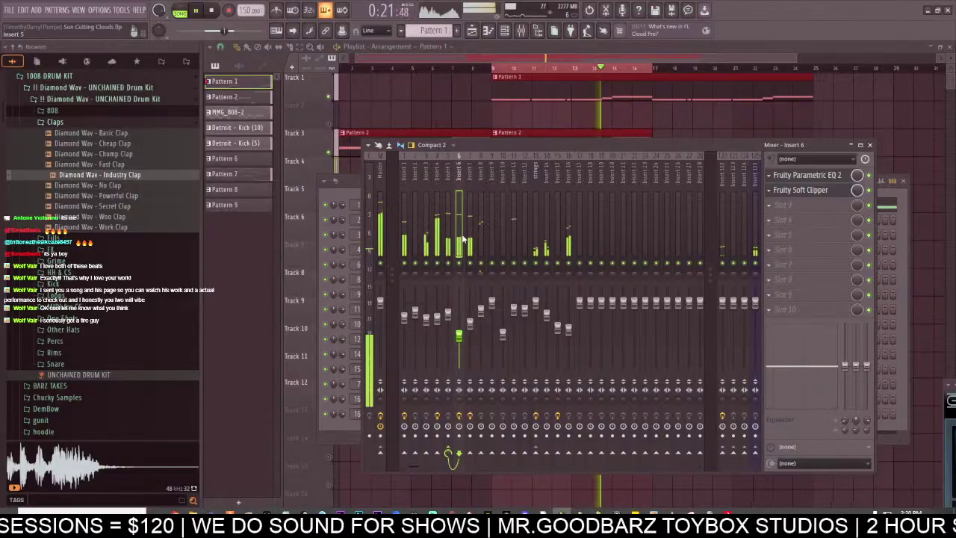
{"action": "left_click", "coordinate": [469, 237]}
{"action": "left_click", "coordinate": [461, 237]}
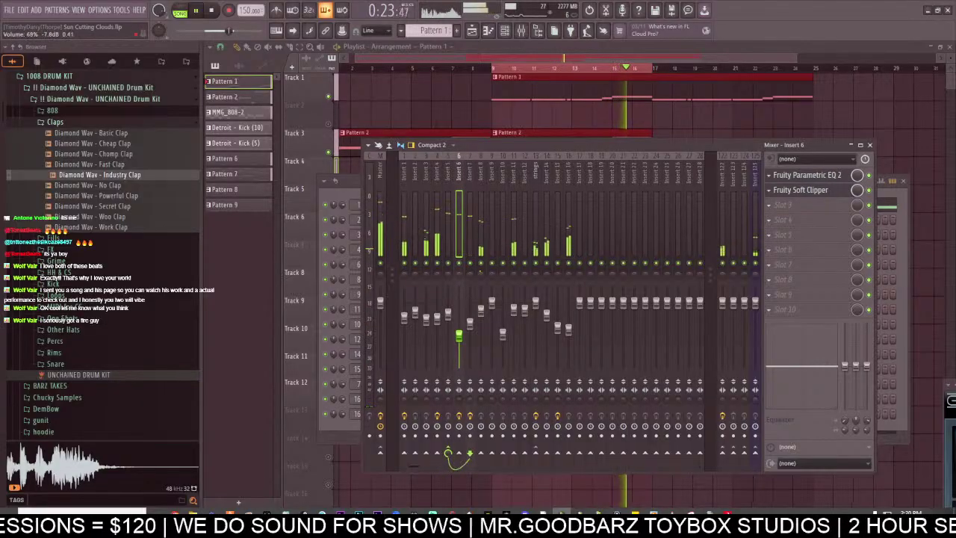
{"action": "left_click_drag", "start_coordinate": [470, 323], "coordinate": [448, 307]}
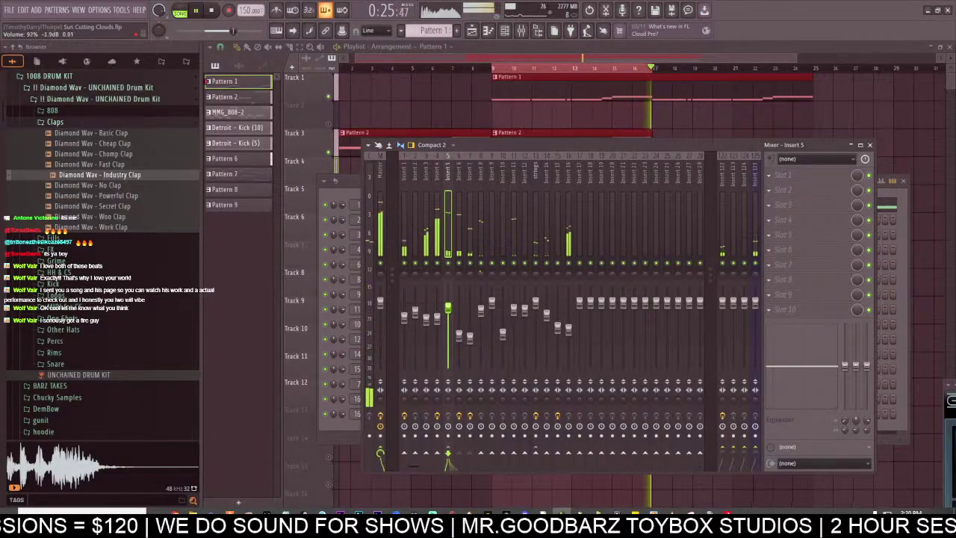
Open the Emotional 2 channel's Slicex instrument from the channel rack and look over its slices.
{"action": "left_click", "coordinate": [524, 60]}
{"action": "scroll", "coordinate": [524, 60], "scroll_direction": "up", "scroll_amount": 1}
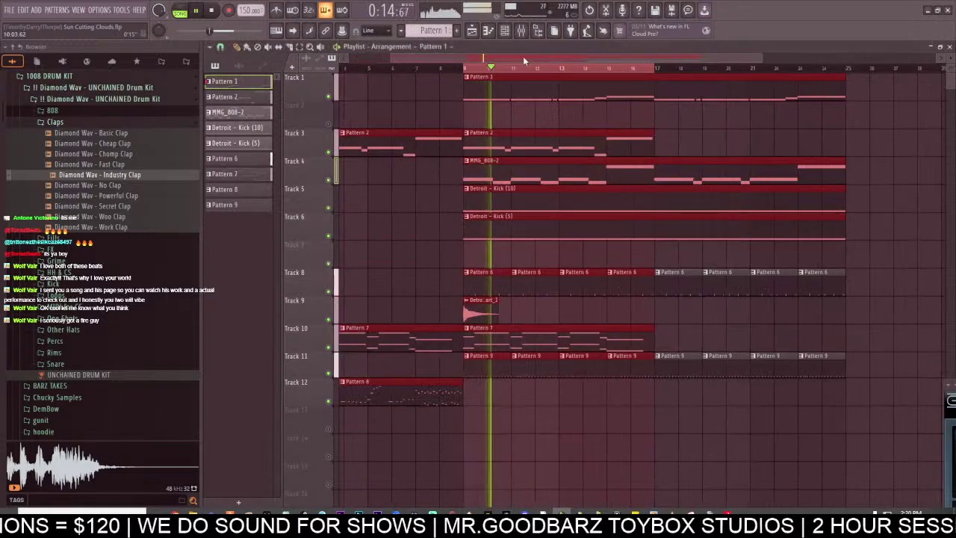
{"action": "left_click", "coordinate": [488, 30]}
{"action": "left_click", "coordinate": [505, 30]}
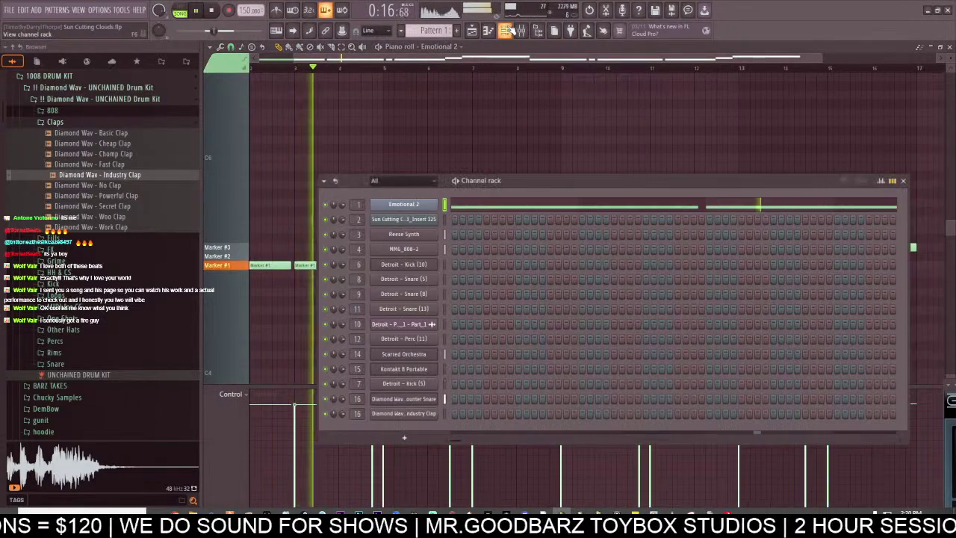
{"action": "left_click", "coordinate": [404, 204]}
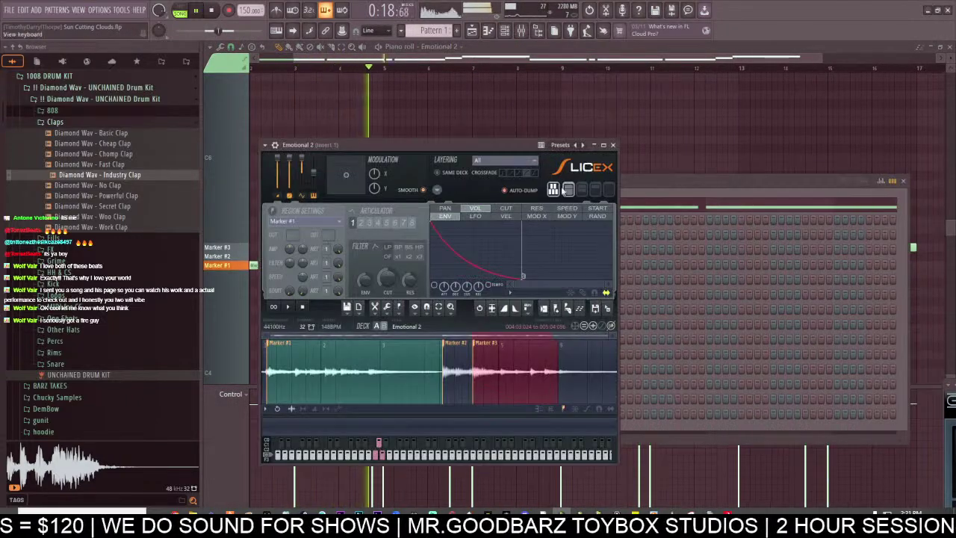
{"action": "left_click", "coordinate": [622, 182]}
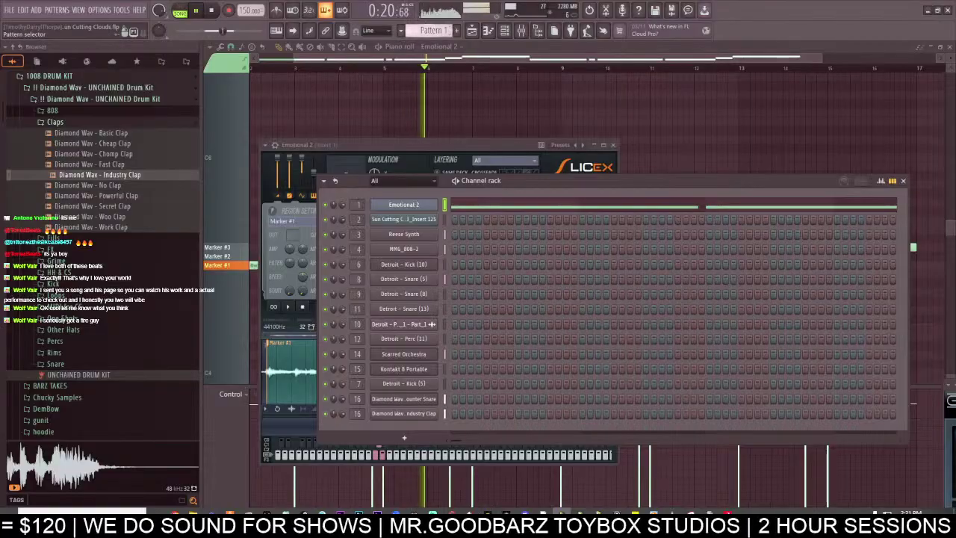
Browse the patterns in the channel rack, select the MMG_808-2 pattern, and switch playback to pattern mode.
{"action": "scroll", "coordinate": [436, 32], "scroll_direction": "down", "scroll_amount": 6}
{"action": "scroll", "coordinate": [435, 31], "scroll_direction": "down", "scroll_amount": 3}
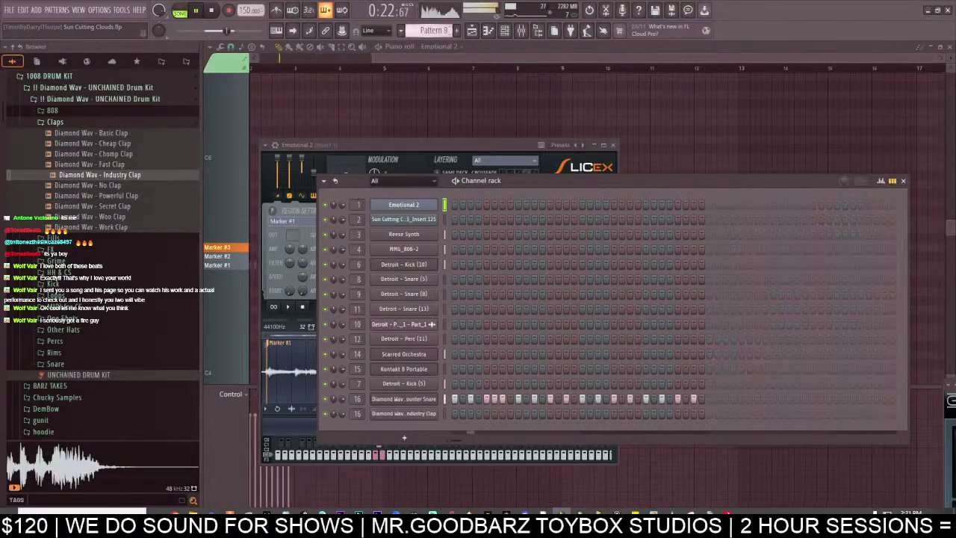
{"action": "scroll", "coordinate": [435, 32], "scroll_direction": "up", "scroll_amount": 2}
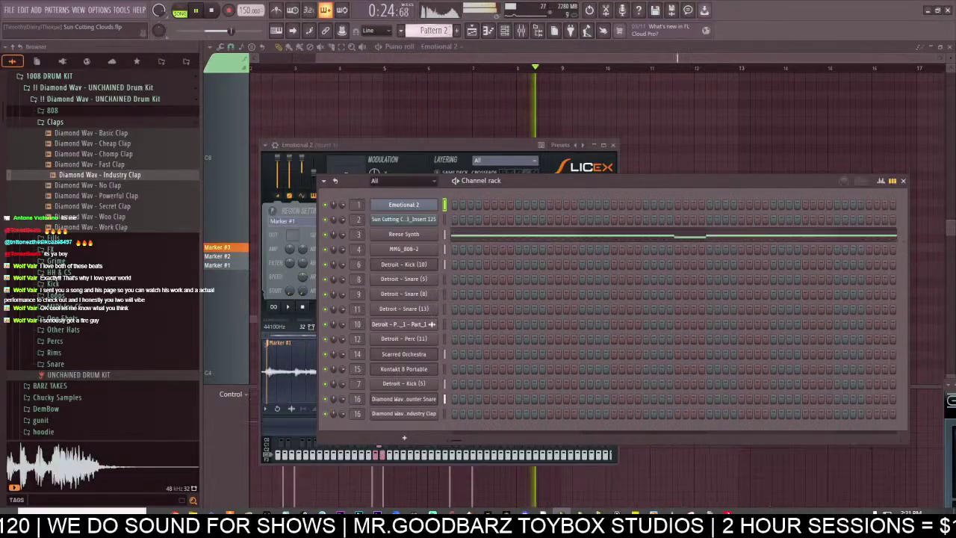
{"action": "scroll", "coordinate": [435, 31], "scroll_direction": "down", "scroll_amount": 1}
{"action": "left_click", "coordinate": [186, 20]}
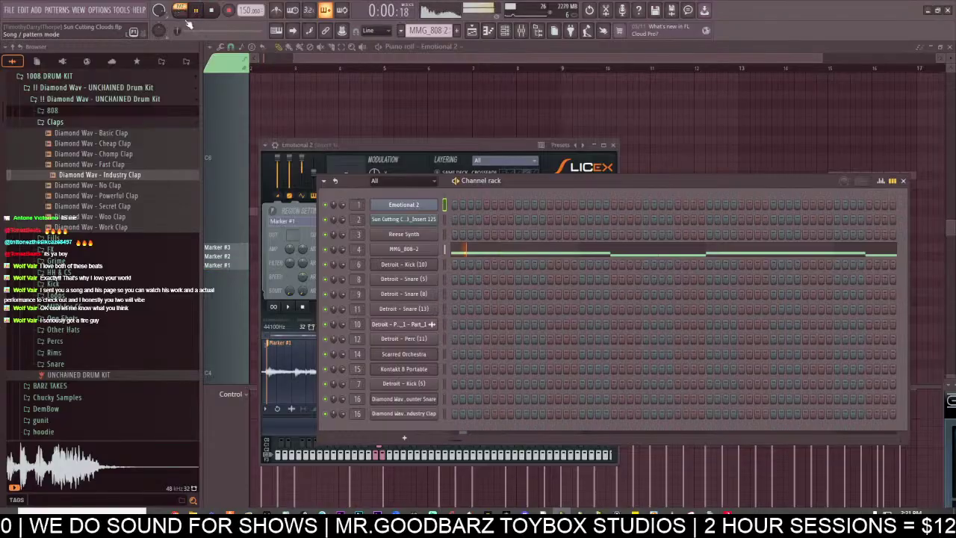
Set the MMG_808-2 channel's volume envelope predelay to 10%, checking it in song mode, and slightly lower mixer Insert 4's fader.
{"action": "left_click", "coordinate": [415, 248]}
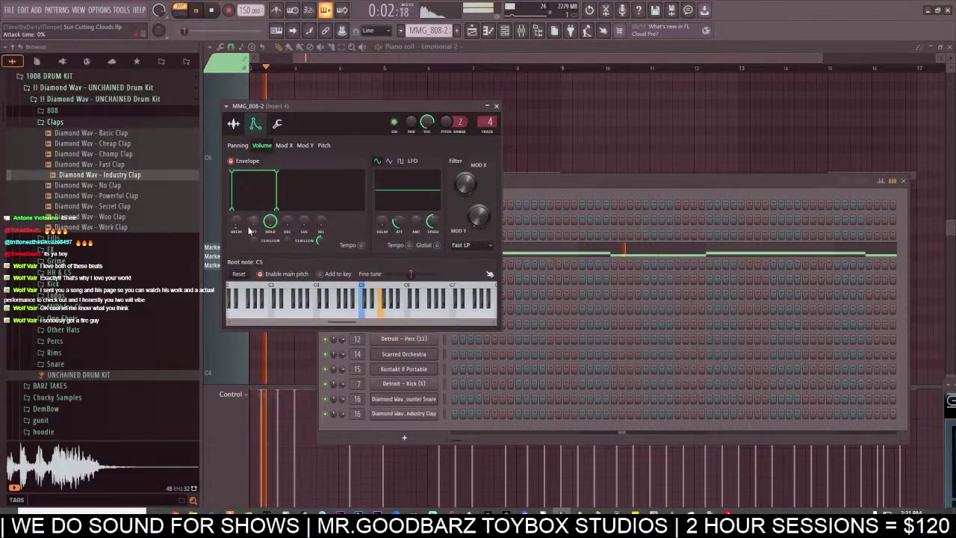
{"action": "mouse_move", "coordinate": [236, 223]}
{"action": "left_mouse_down"}
{"action": "mouse_move", "coordinate": [236, 214]}
{"action": "mouse_move", "coordinate": [235, 226]}
{"action": "left_mouse_up"}
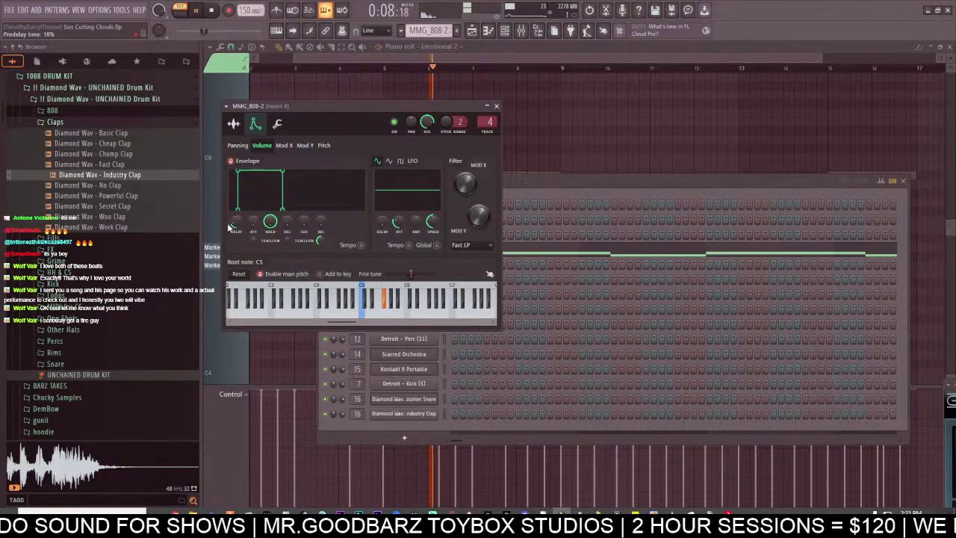
{"action": "left_click", "coordinate": [530, 35]}
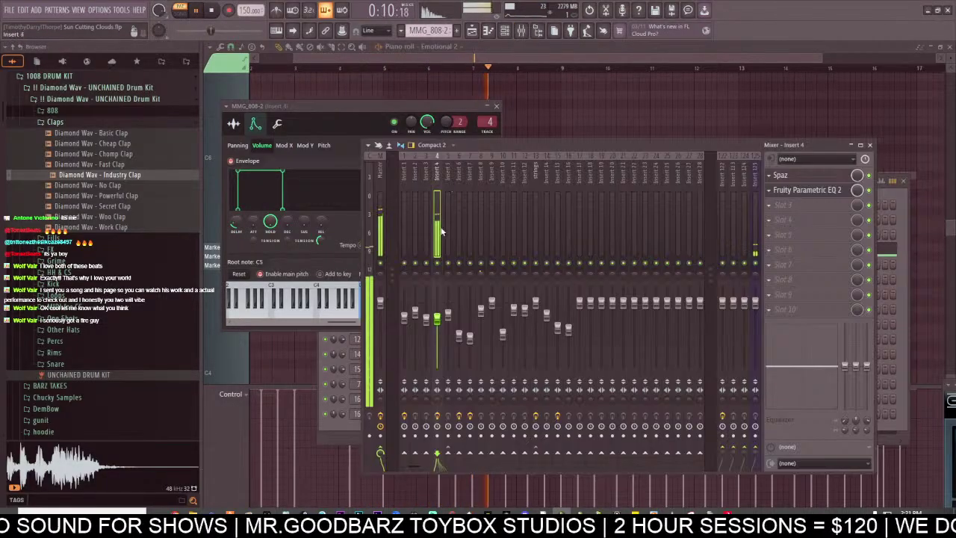
{"action": "left_click", "coordinate": [180, 12]}
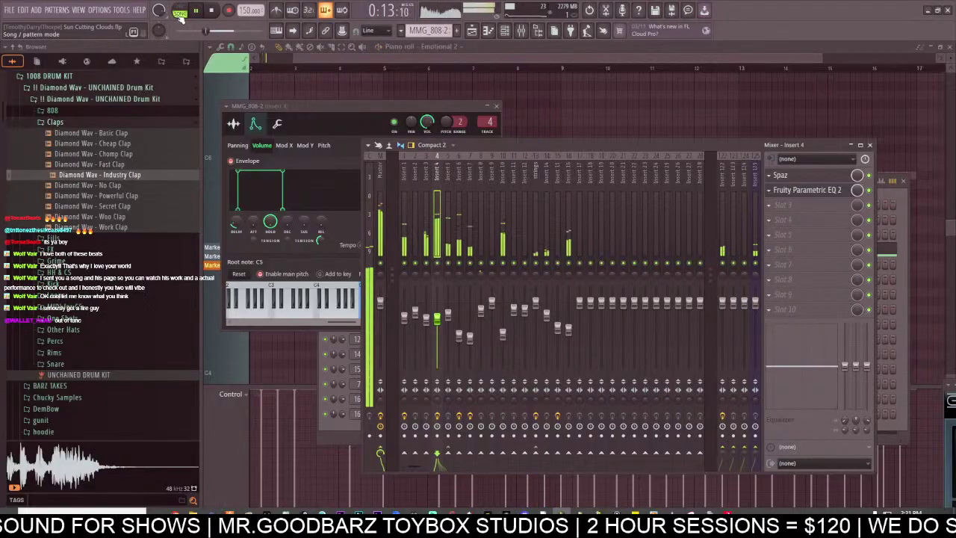
{"action": "left_click", "coordinate": [236, 226]}
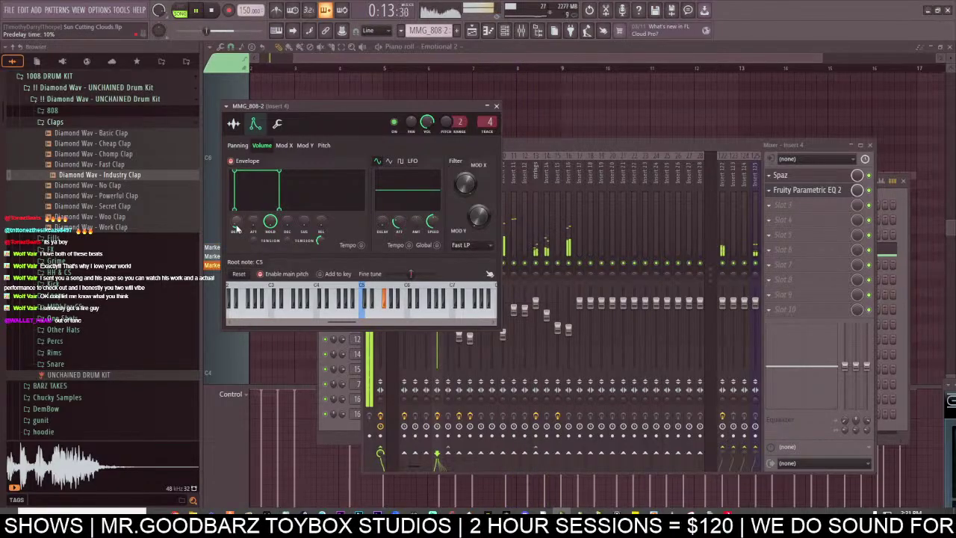
{"action": "left_click", "coordinate": [550, 158]}
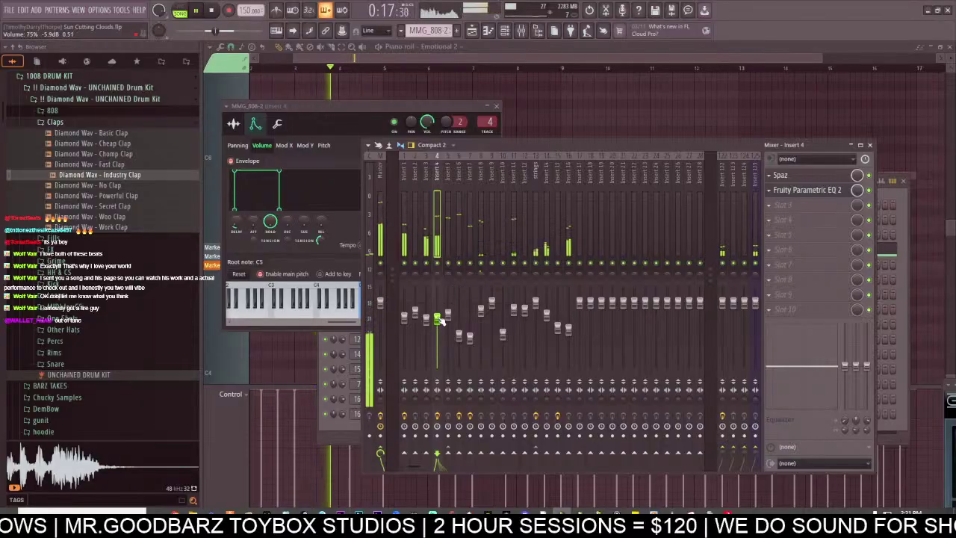
Bring up the playlist, play from bar 17, and delete the four Pattern 9 clips on Track 11 from bars 9 to 16.
{"action": "left_click", "coordinate": [950, 47]}
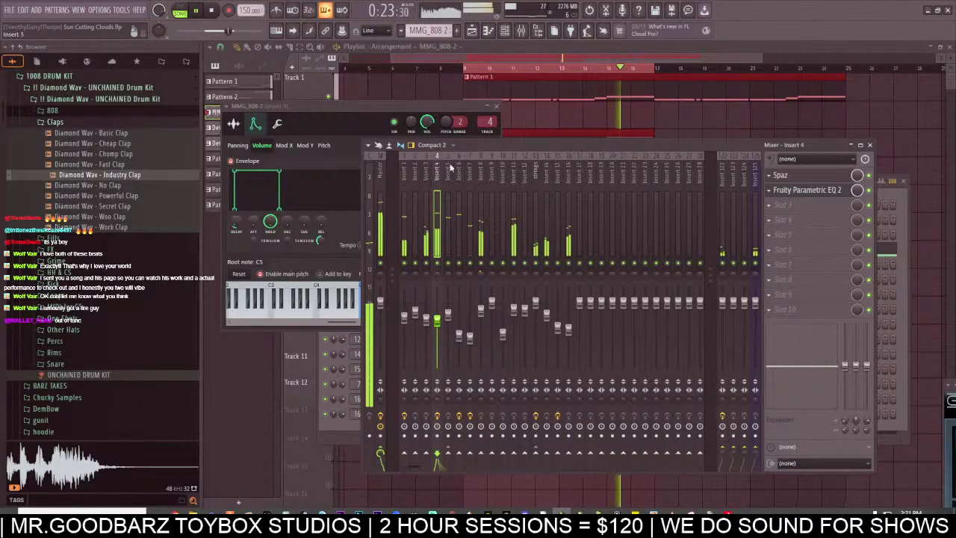
{"action": "left_click_drag", "start_coordinate": [565, 58], "coordinate": [639, 63]}
{"action": "key", "text": "space"}
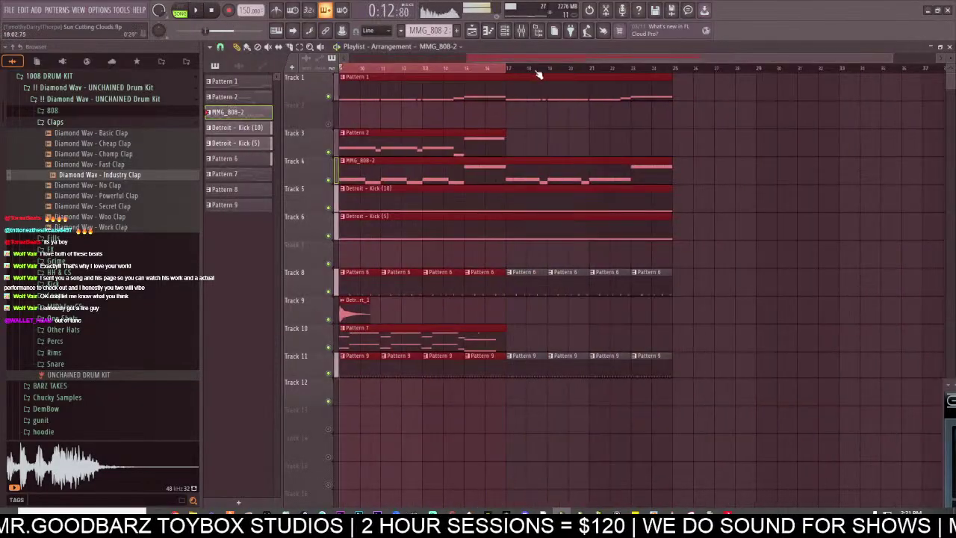
{"action": "left_click", "coordinate": [511, 71]}
{"action": "key", "text": "space"}
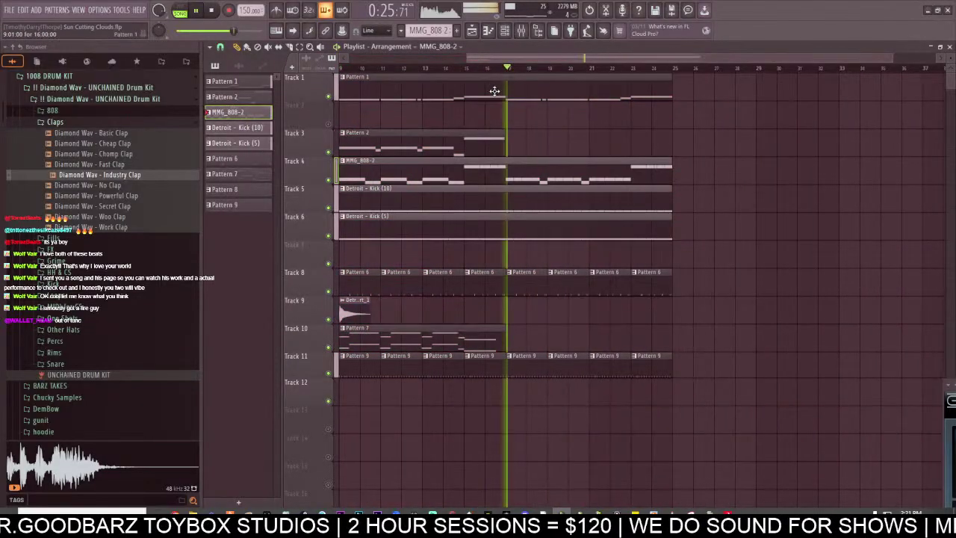
{"action": "left_click", "coordinate": [492, 138]}
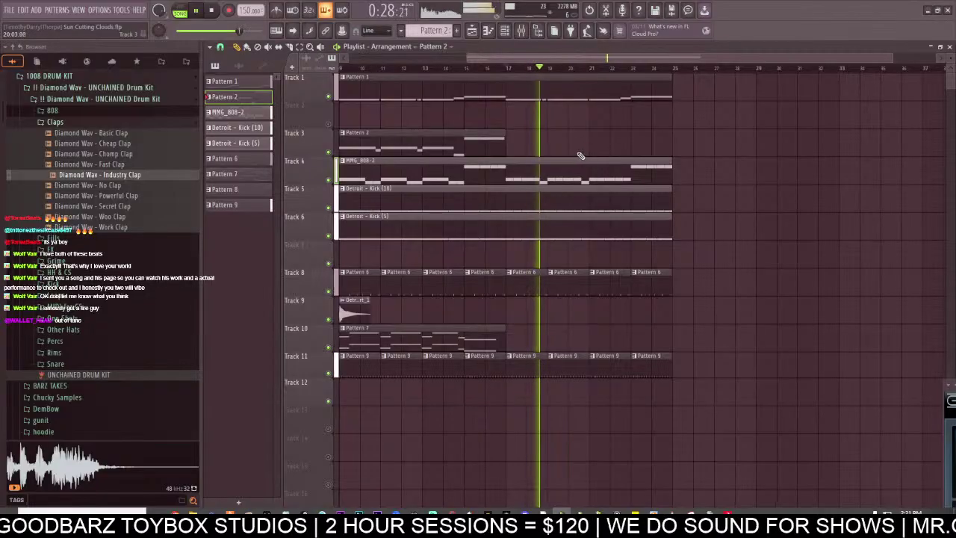
{"action": "right_click", "coordinate": [471, 365]}
{"action": "right_click", "coordinate": [442, 366]}
{"action": "right_click", "coordinate": [400, 370]}
{"action": "right_click", "coordinate": [360, 370]}
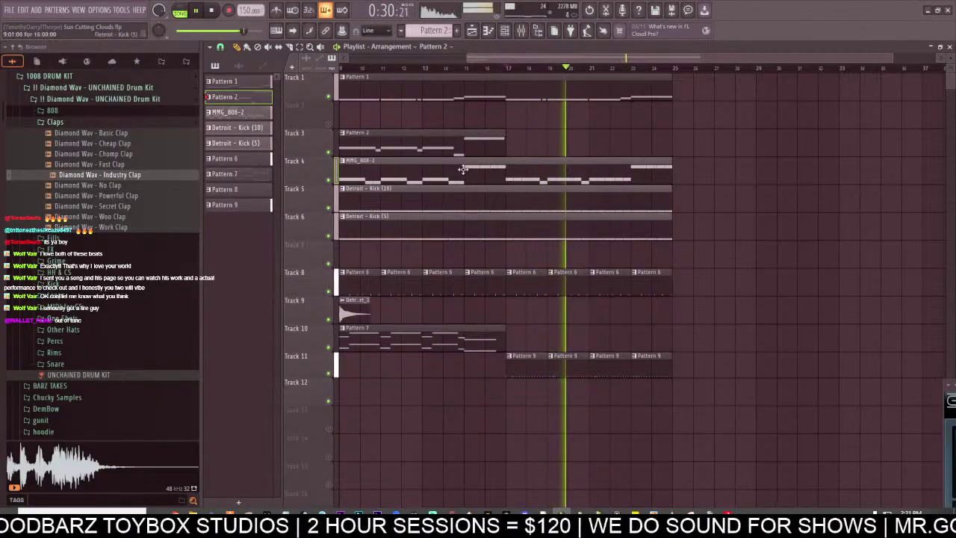
Play the arrangement from bar 9 and slightly lower mixer Insert 11's fader.
{"action": "scroll", "coordinate": [440, 59], "scroll_direction": "down", "scroll_amount": 3}
{"action": "left_click", "coordinate": [448, 70]}
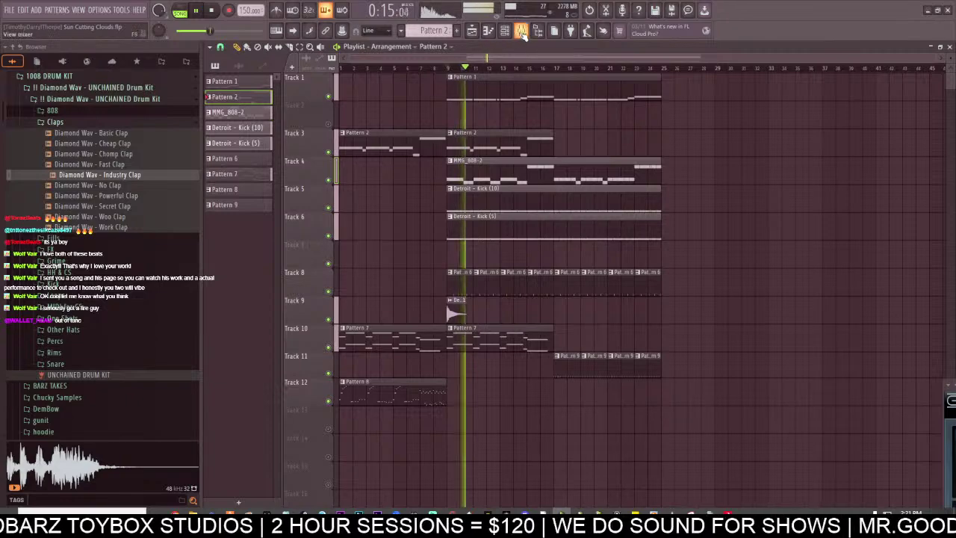
{"action": "key", "text": "F9"}
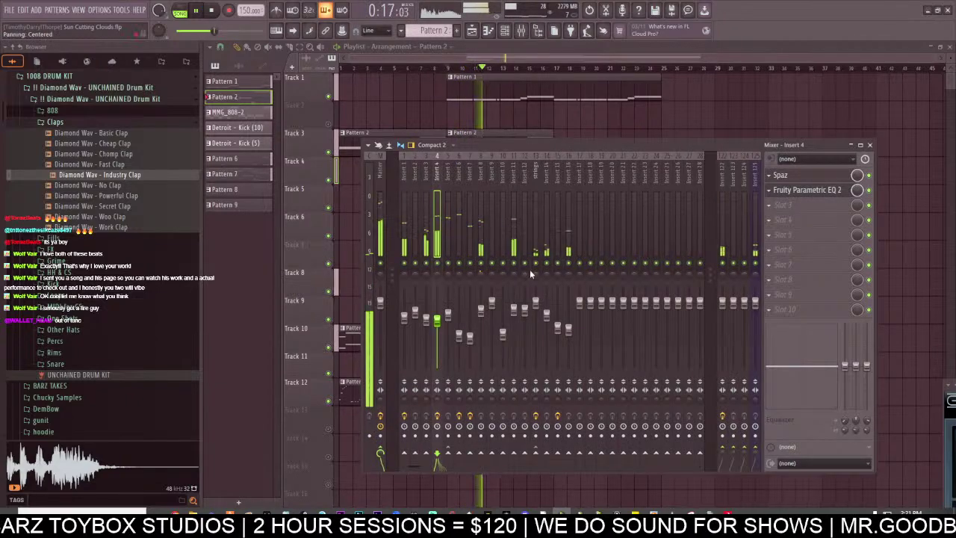
{"action": "left_click", "coordinate": [514, 224]}
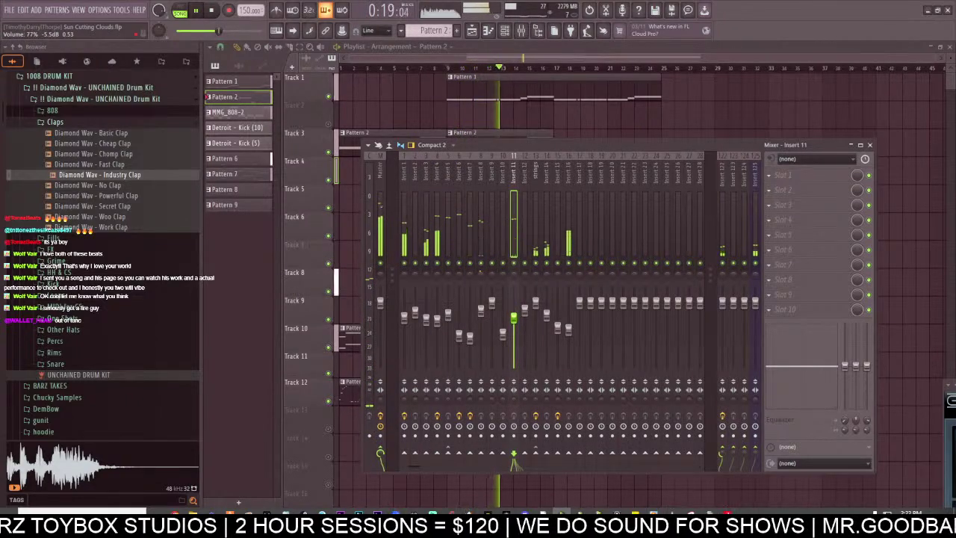
{"action": "left_click_drag", "start_coordinate": [514, 318], "coordinate": [514, 313]}
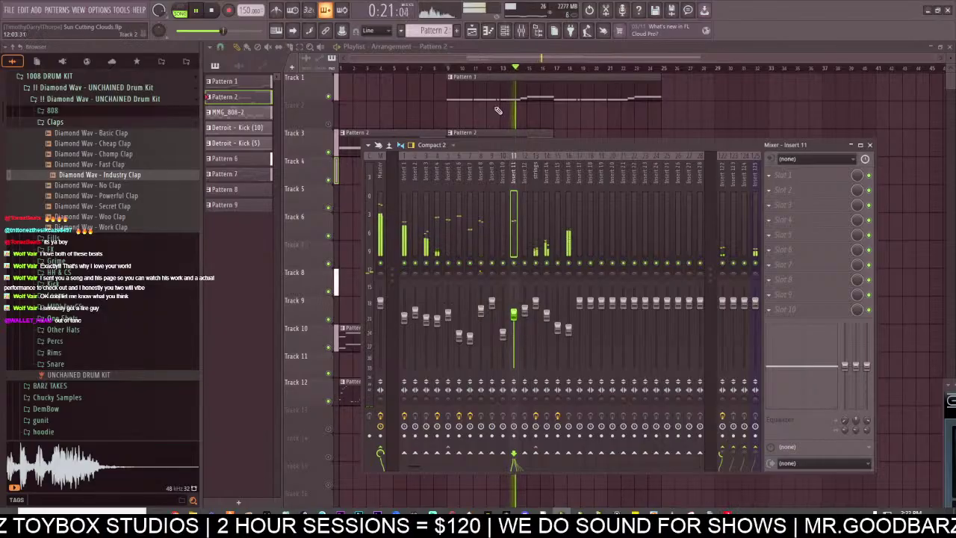
Delete the Pattern 2 clip at bar 9 on Track 3 and place a Pattern 2 clip at bar 25 on that track.
{"action": "left_click_drag", "start_coordinate": [491, 58], "coordinate": [515, 67]}
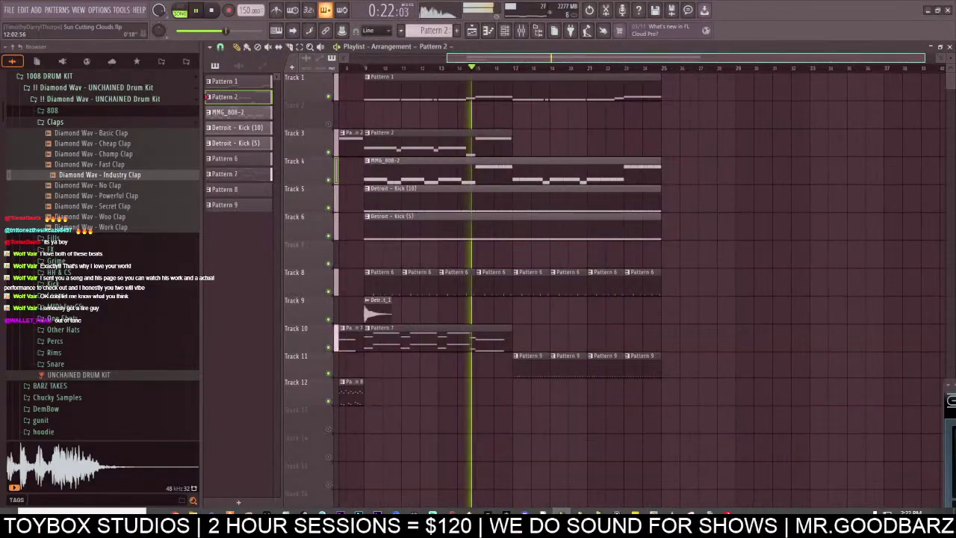
{"action": "right_click", "coordinate": [486, 150]}
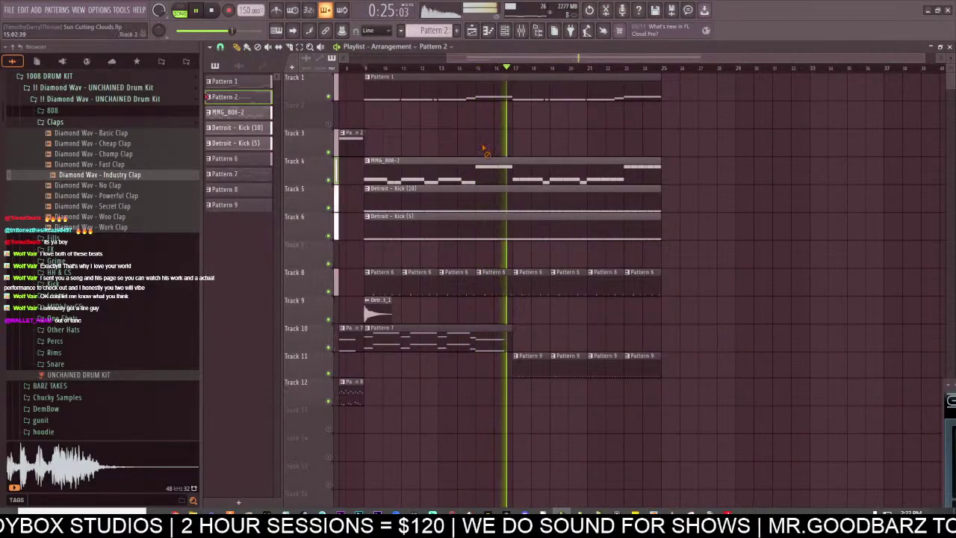
{"action": "left_click", "coordinate": [671, 146]}
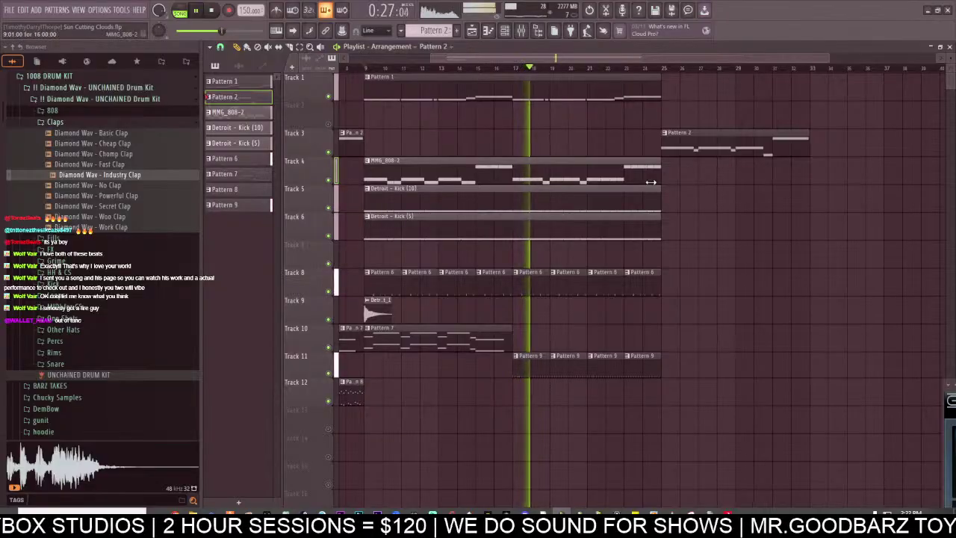
Place a second main-section Pattern 7 clip at bar 17 on Track 10, leaving no Pattern 7 clip on Track 9.
{"action": "left_click", "coordinate": [509, 343]}
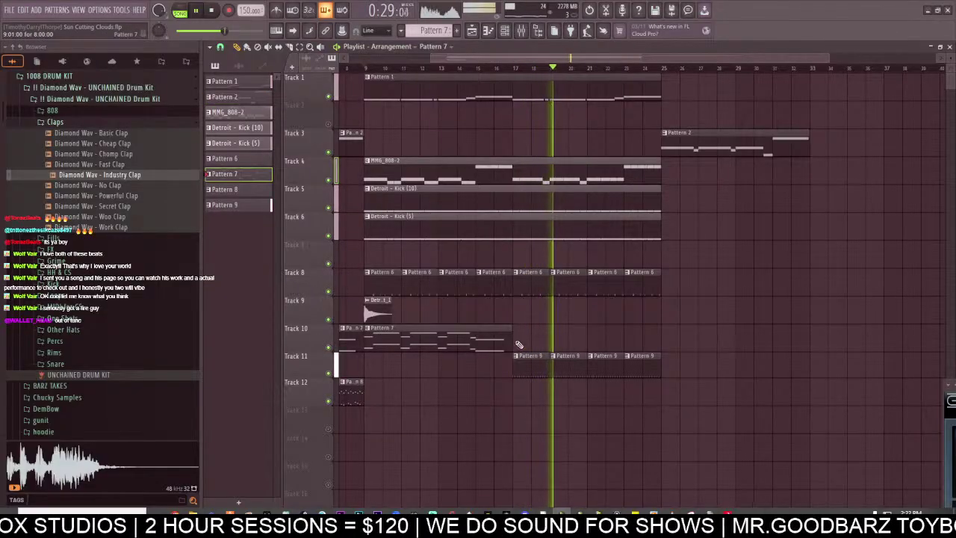
{"action": "left_click", "coordinate": [518, 344]}
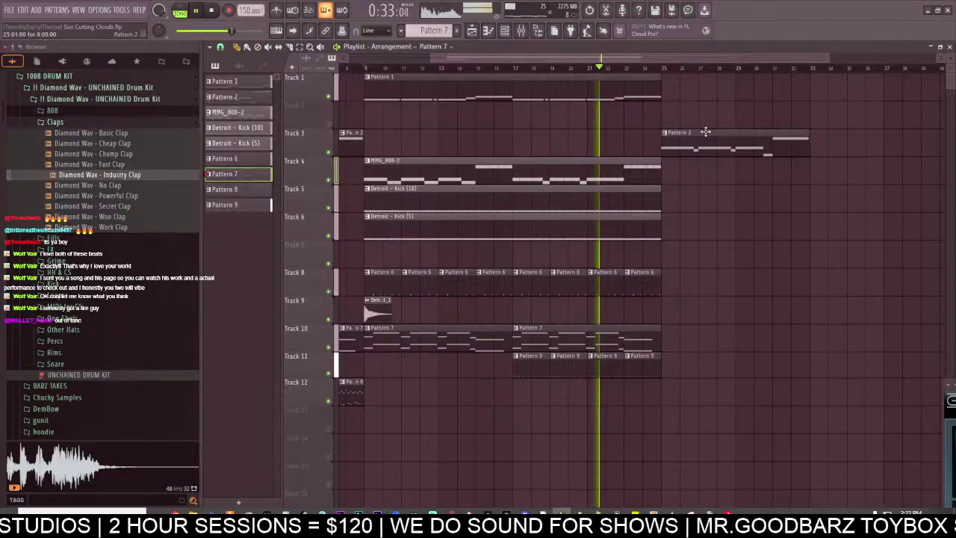
{"action": "left_click", "coordinate": [641, 296]}
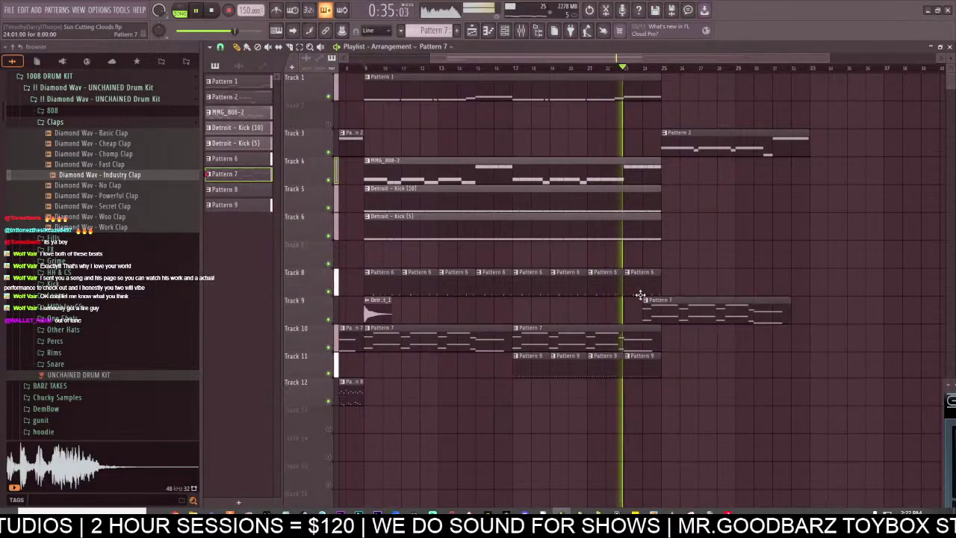
{"action": "right_click", "coordinate": [642, 299]}
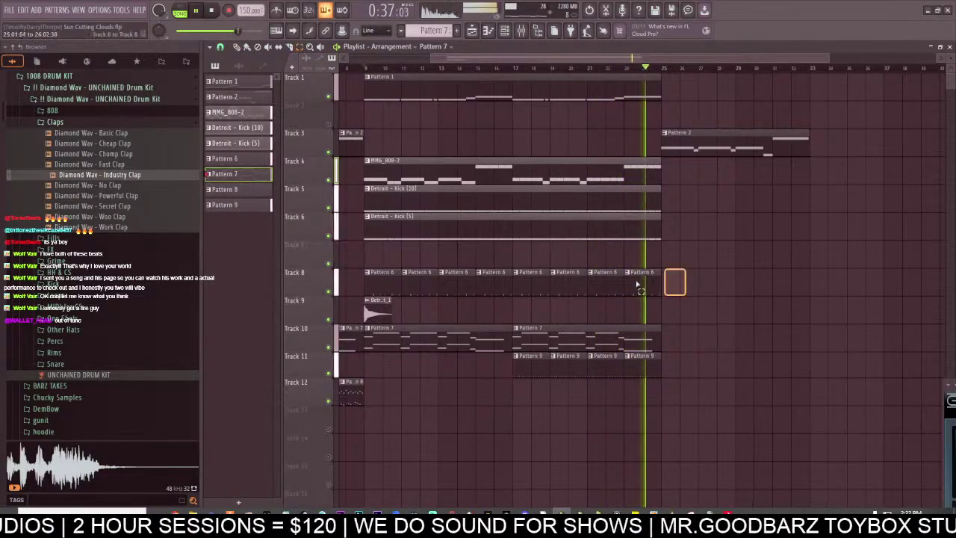
Duplicate the eight Pattern 6 clips on Track 8 to bar 25 and the later Pattern 2 clip on Track 3 to bar 33.
{"action": "left_click_drag", "start_coordinate": [637, 283], "coordinate": [370, 279]}
{"action": "key", "text": "ctrl+b"}
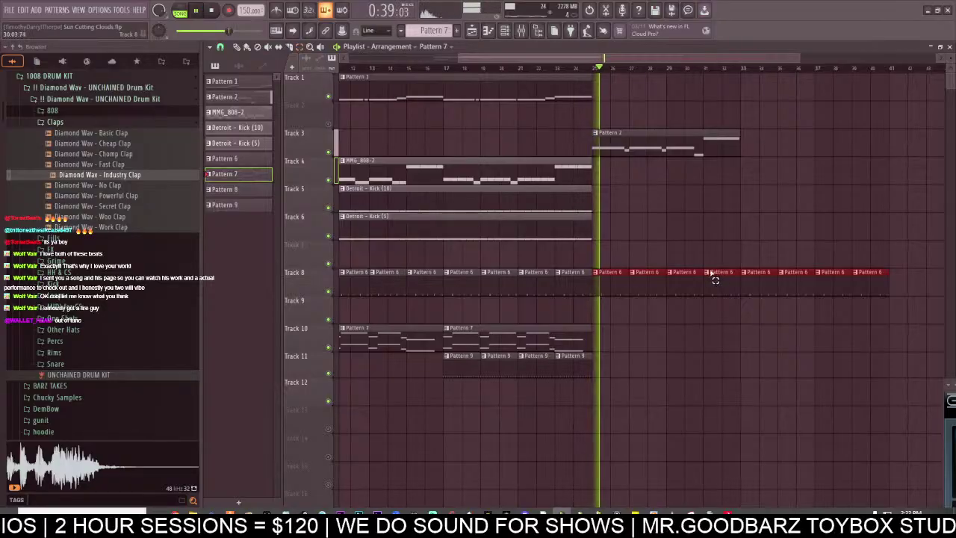
{"action": "left_click_drag", "start_coordinate": [743, 179], "coordinate": [695, 123]}
{"action": "key", "text": "ctrl+b"}
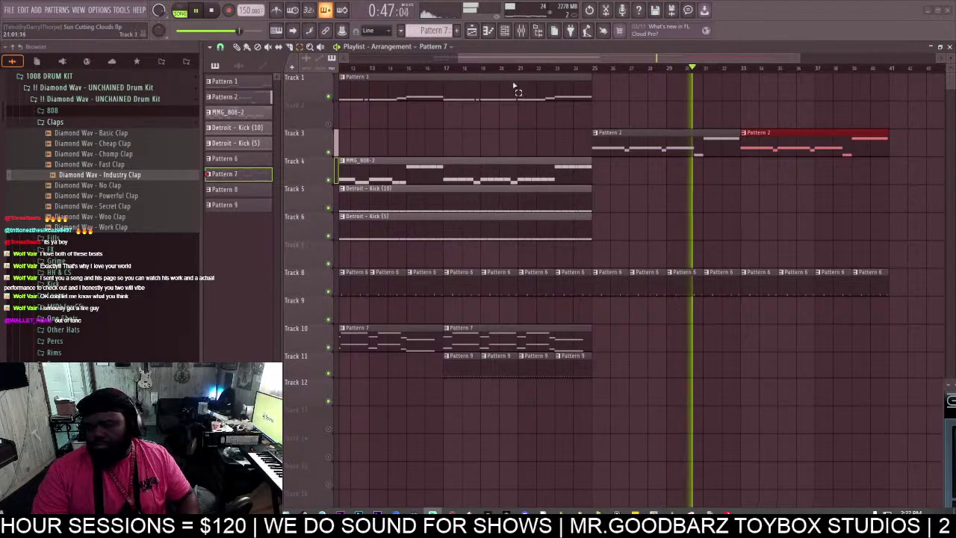
Replay the main section from bar 9, comparing it with Tracks 1 and 4 muted and unmuted, and leave only Track 1's melody muted.
{"action": "left_click", "coordinate": [212, 11]}
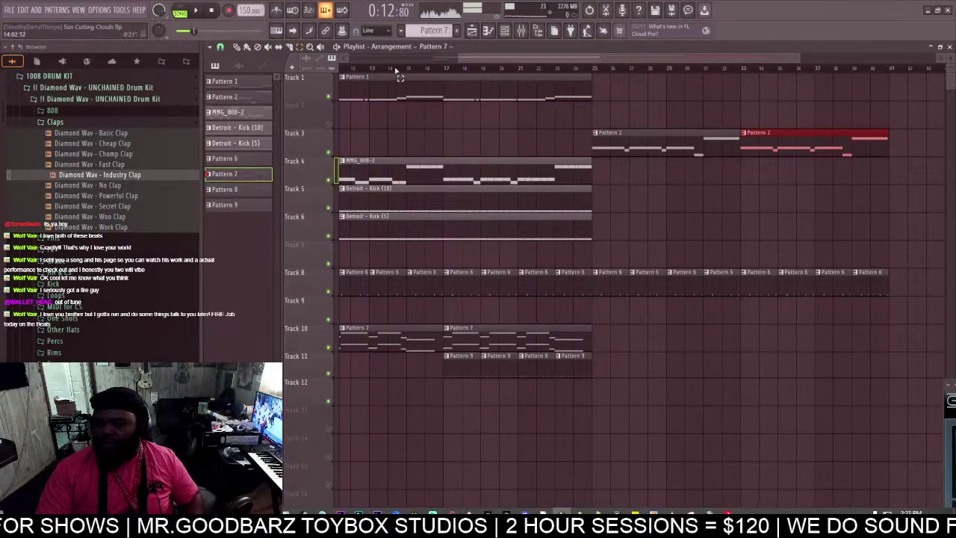
{"action": "left_click_drag", "start_coordinate": [459, 58], "coordinate": [405, 60]}
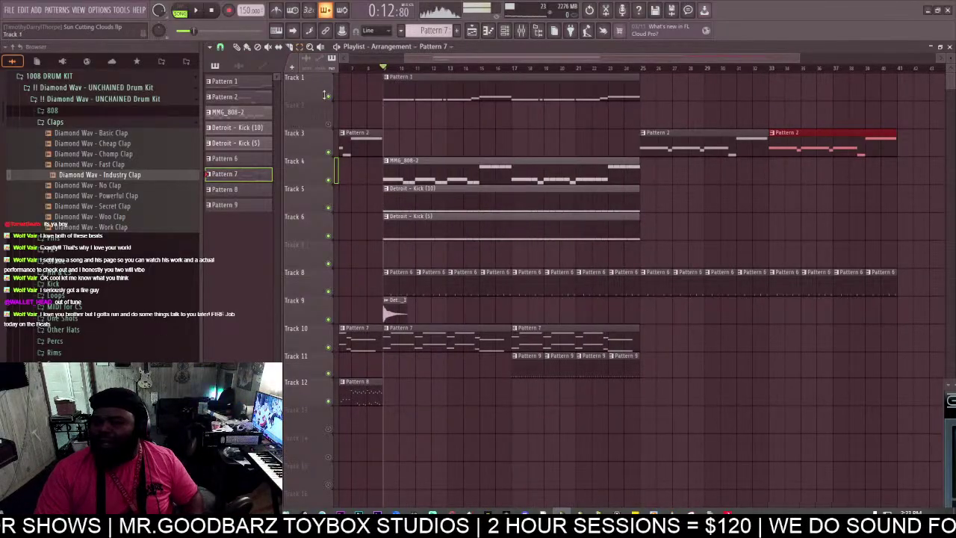
{"action": "left_click", "coordinate": [330, 87], "text": "ctrl"}
{"action": "key", "text": "space"}
{"action": "left_click", "coordinate": [329, 96]}
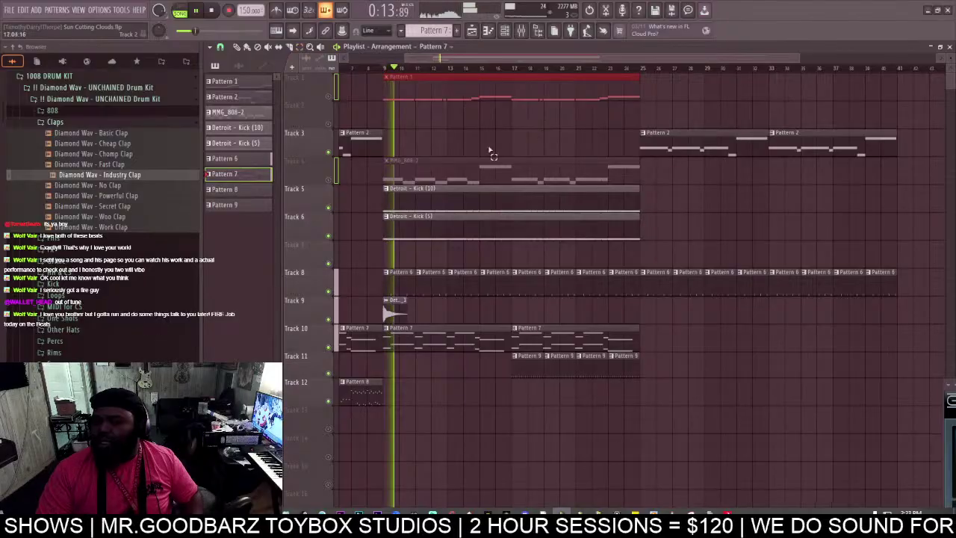
{"action": "left_click", "coordinate": [328, 96]}
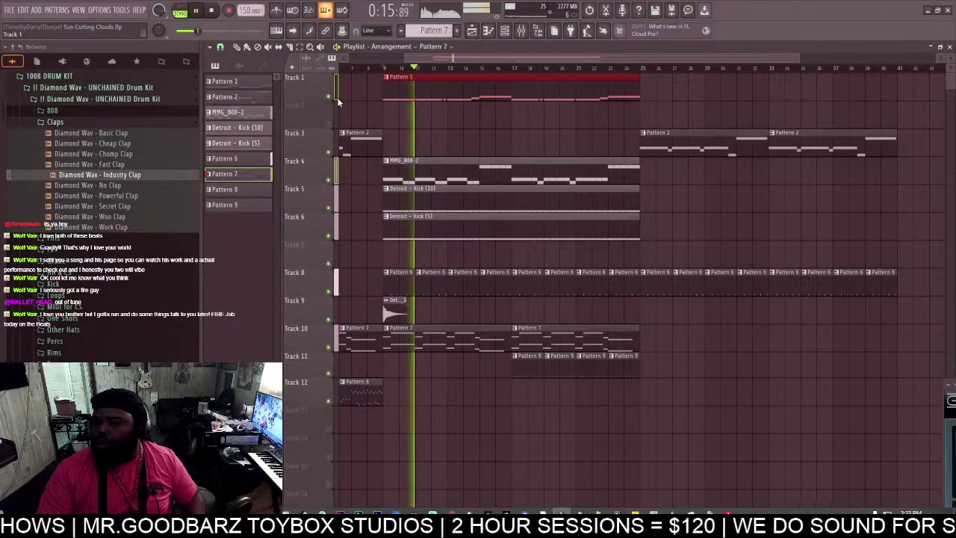
{"action": "left_click", "coordinate": [330, 123]}
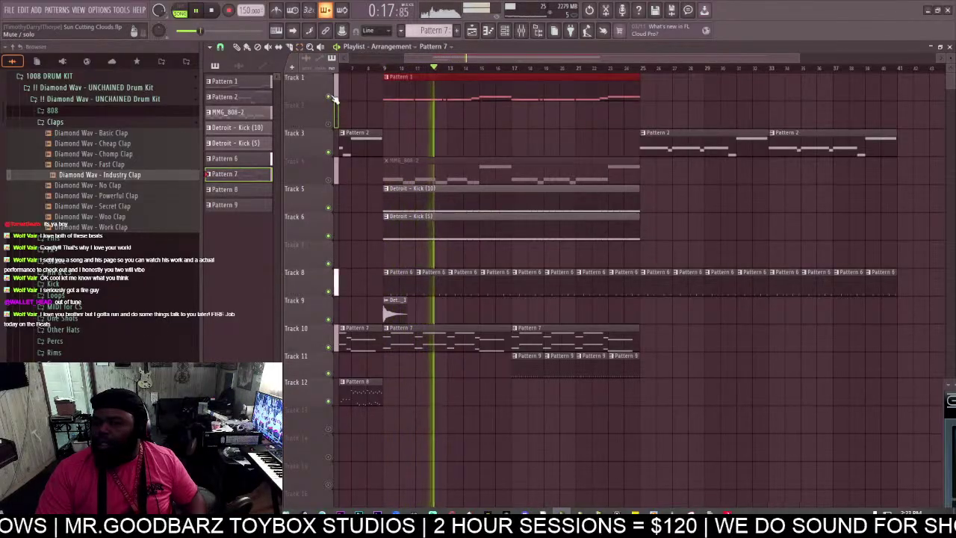
{"action": "left_click", "coordinate": [329, 180]}
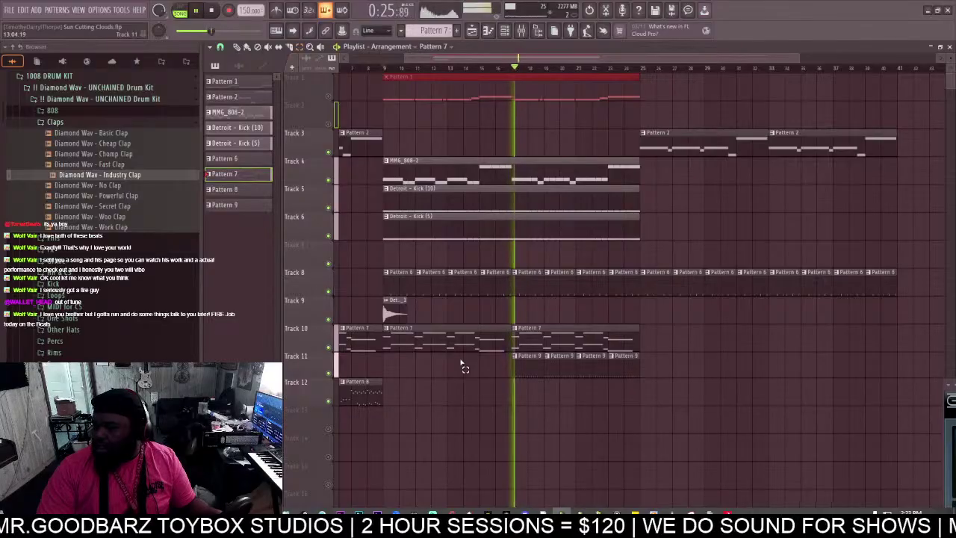
Return the playlist to drawing mode and play the arrangement from the beginning to hear the strings intro.
{"action": "left_click_drag", "start_coordinate": [438, 58], "coordinate": [376, 60]}
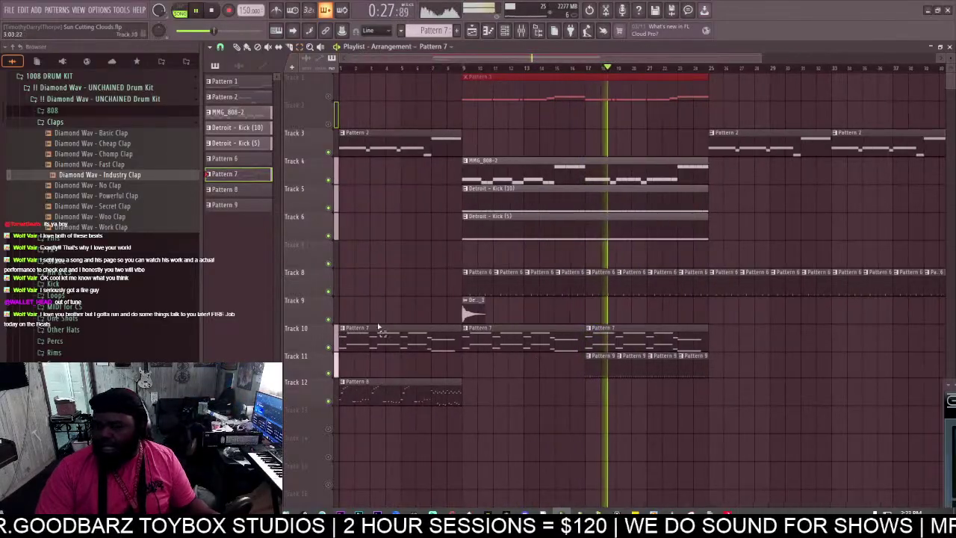
{"action": "left_click", "coordinate": [236, 48]}
{"action": "key", "text": "space"}
{"action": "key", "text": "space"}
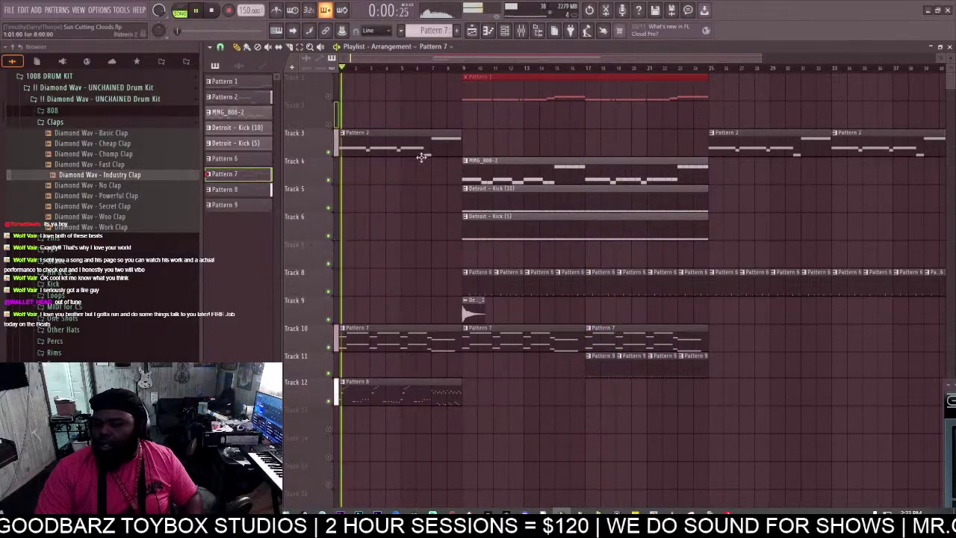
Place the MMG_808-2 clip at bar 1 on Track 13 and fill bars 1 to 8 of Track 8 with Pattern 6 clips.
{"action": "left_click", "coordinate": [478, 169]}
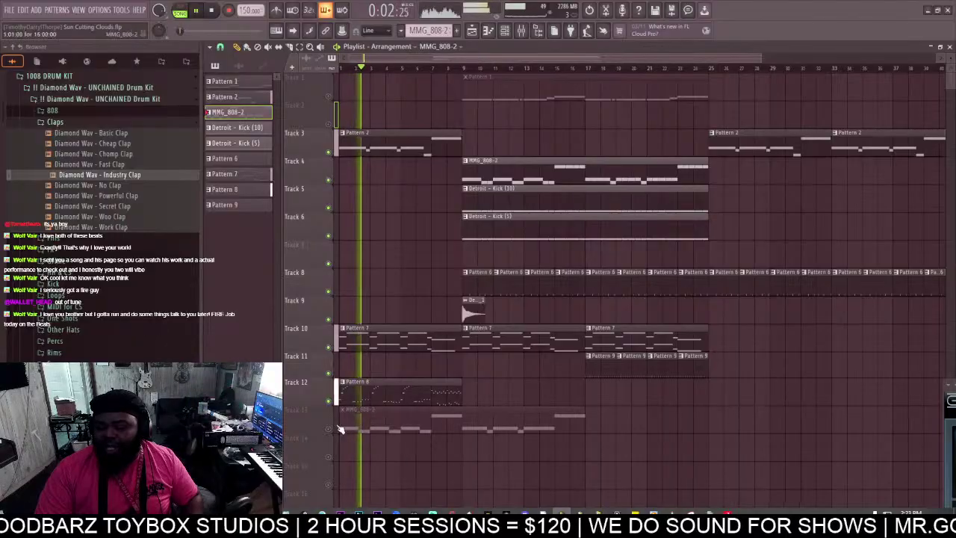
{"action": "left_click", "coordinate": [346, 426]}
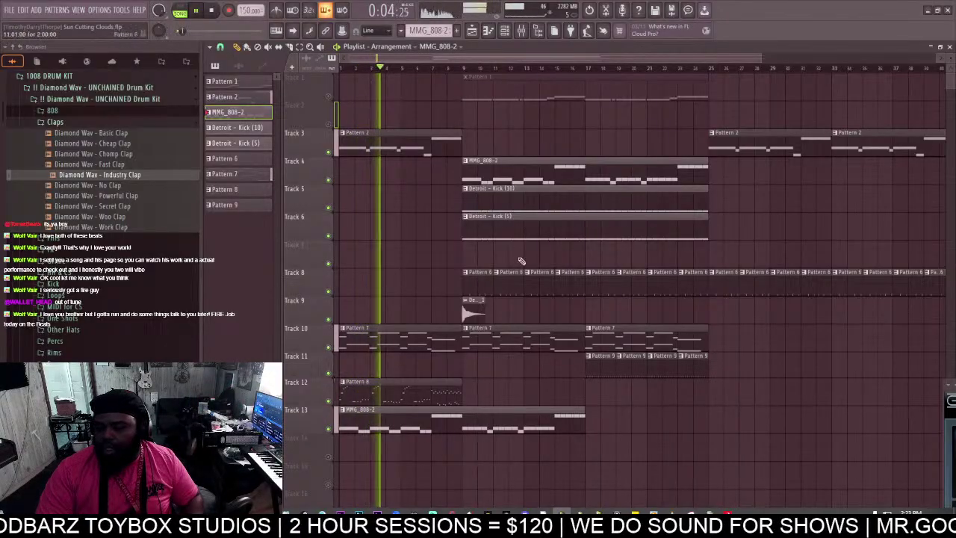
{"action": "left_click", "coordinate": [490, 273]}
{"action": "left_click", "coordinate": [360, 285]}
{"action": "left_click_drag", "start_coordinate": [361, 284], "coordinate": [442, 282]}
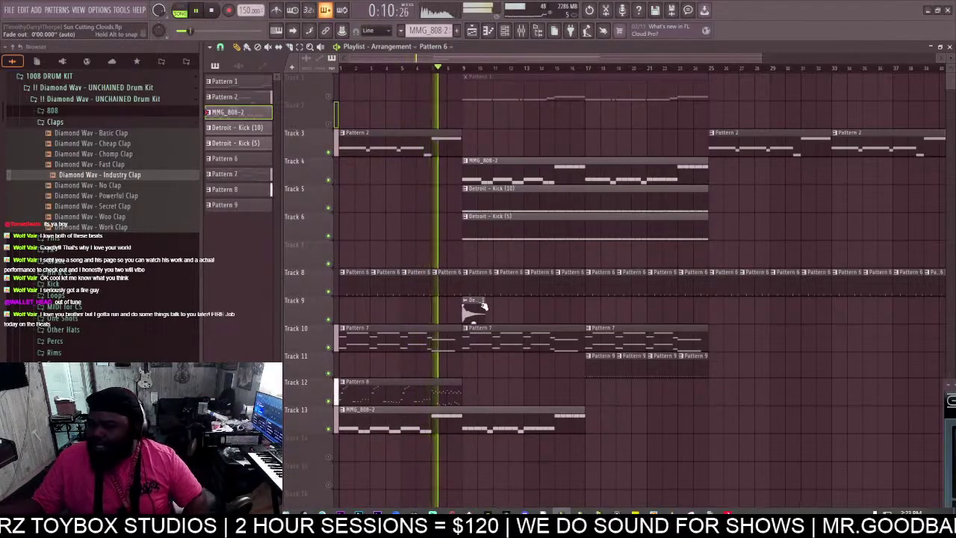
{"action": "key", "text": "space"}
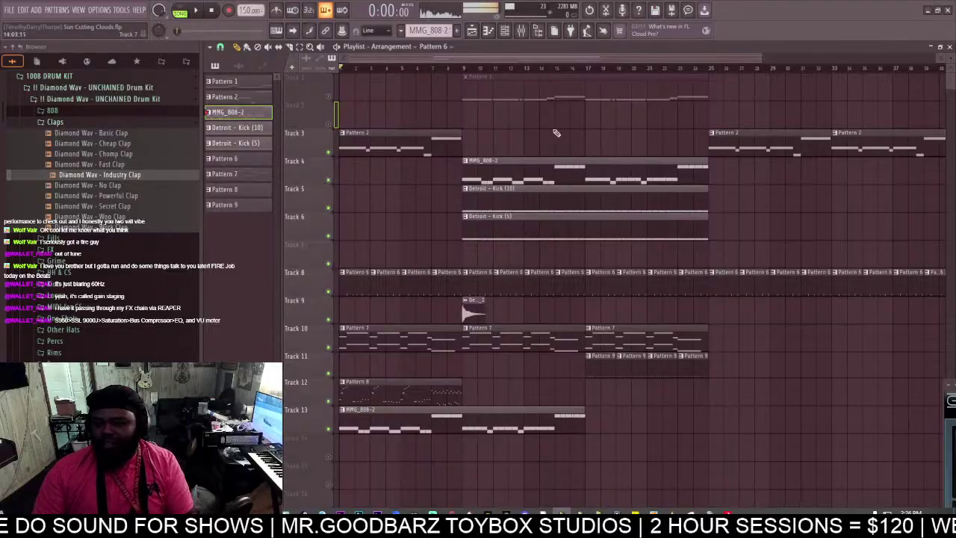
Load the saved mixer track state "The Grammy Booster 2025 FRESH AIR" onto mixer track Insert 18.
{"action": "left_click", "coordinate": [521, 31]}
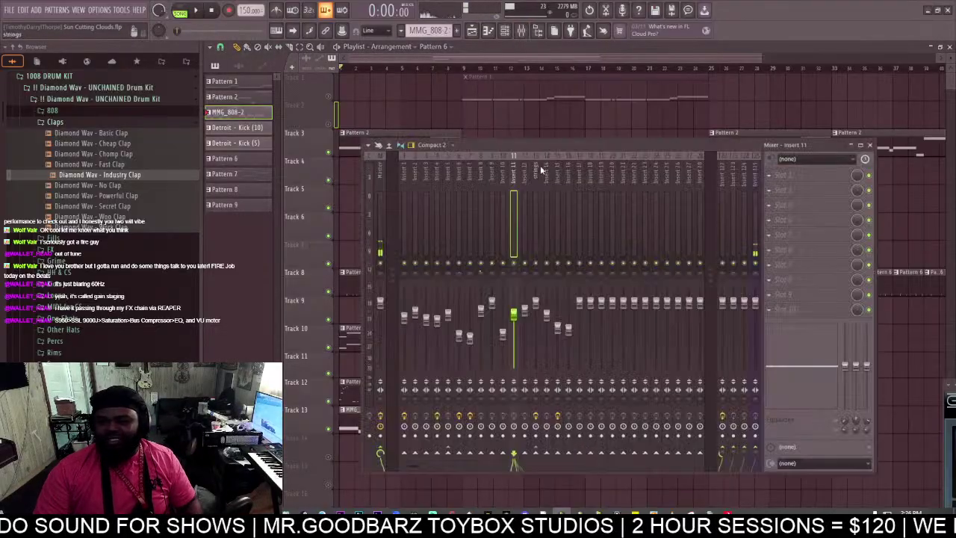
{"action": "left_click_drag", "start_coordinate": [568, 185], "coordinate": [590, 197]}
{"action": "right_click", "coordinate": [593, 199]}
{"action": "mouse_move", "coordinate": [620, 224]}
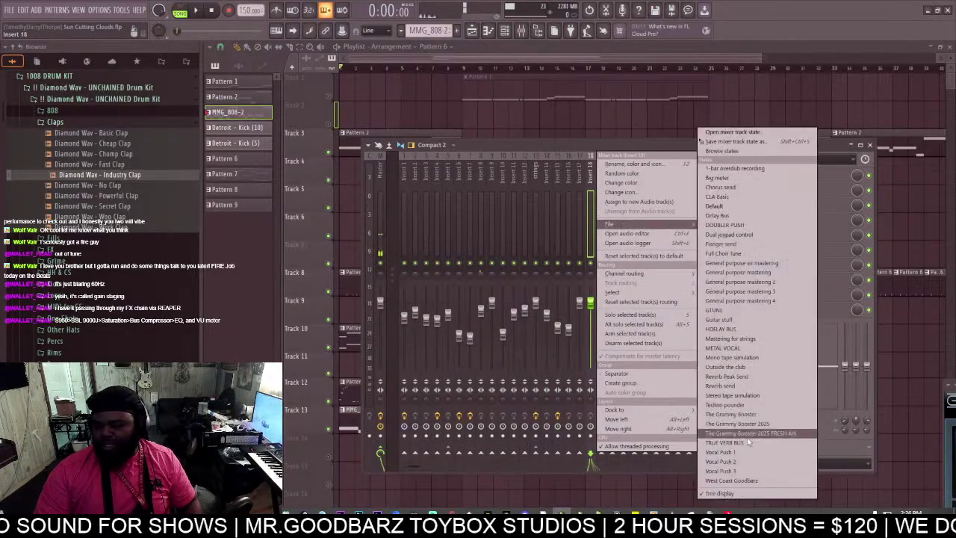
{"action": "left_click", "coordinate": [752, 435]}
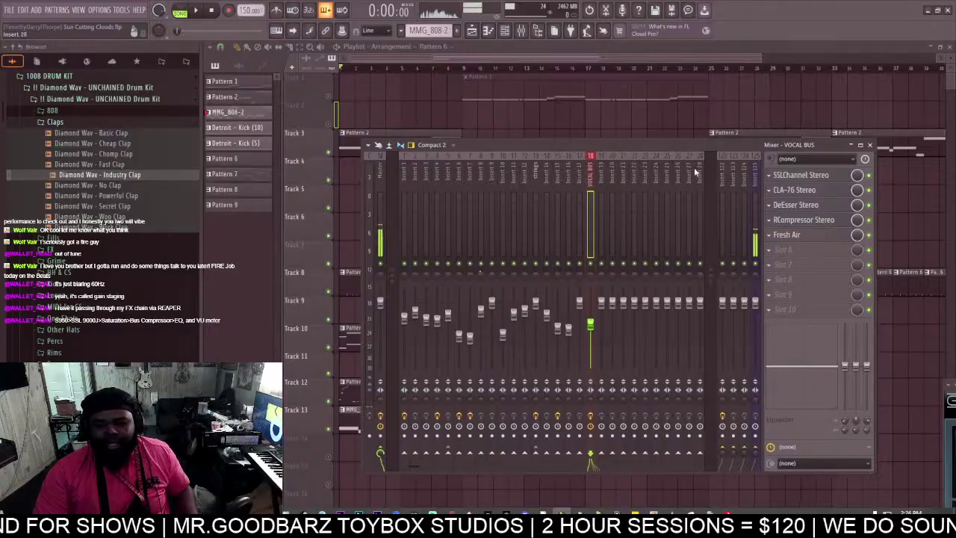
Examine the VOCAL BUS effect chain by viewing SSLChannel, CLA-76, DeEsser, RCompressor and Fresh Air in turn.
{"action": "left_click", "coordinate": [792, 175]}
{"action": "left_click", "coordinate": [804, 191]}
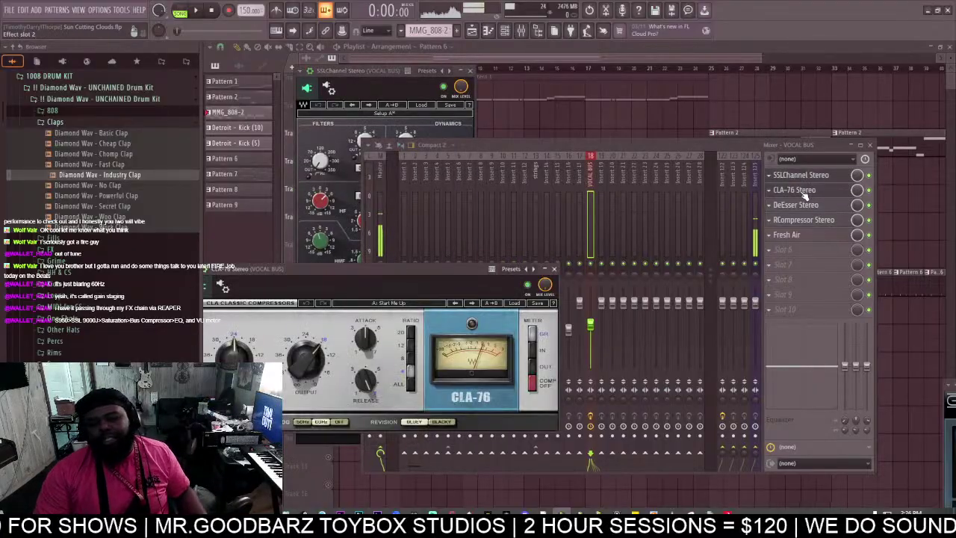
{"action": "left_click", "coordinate": [796, 206]}
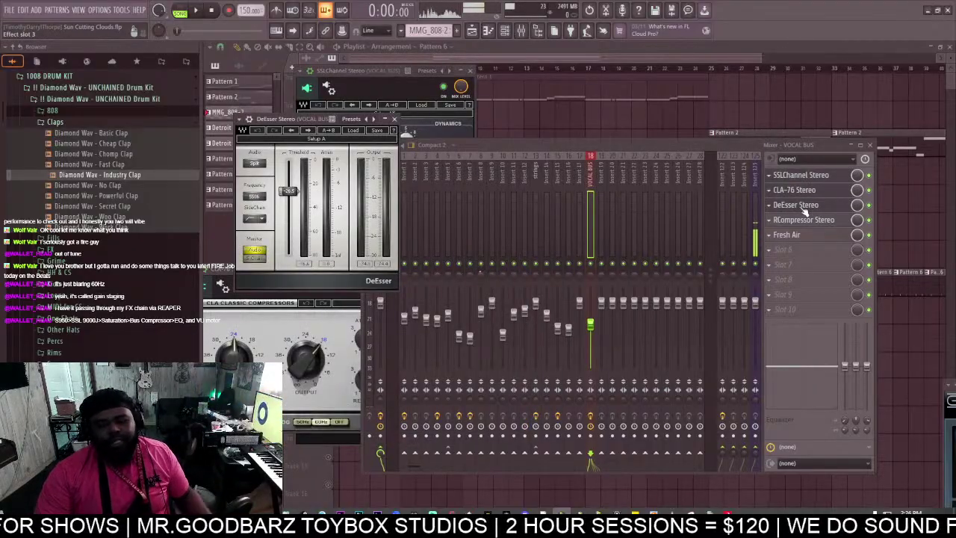
{"action": "left_click", "coordinate": [803, 220]}
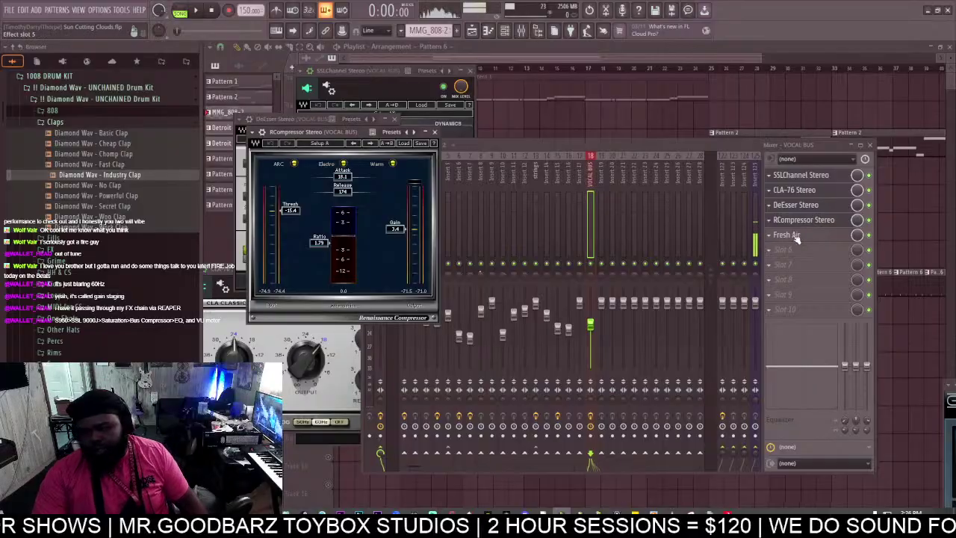
{"action": "left_click", "coordinate": [794, 235]}
{"action": "left_click", "coordinate": [678, 143]}
Add the API-2500 Stereo compressor from WaveShell-VST3 9.0 to the first effect slot of Insert 19.
{"action": "left_click", "coordinate": [602, 178]}
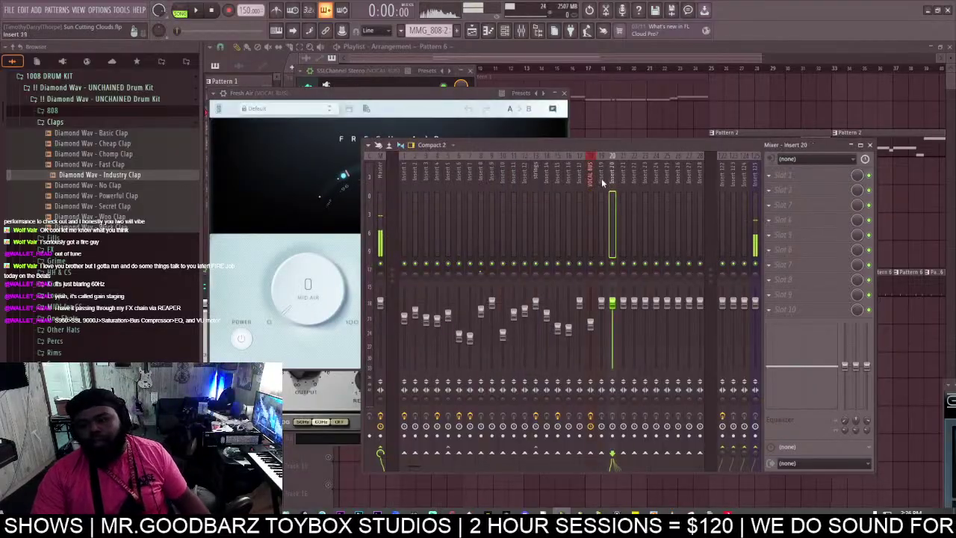
{"action": "left_click", "coordinate": [791, 175]}
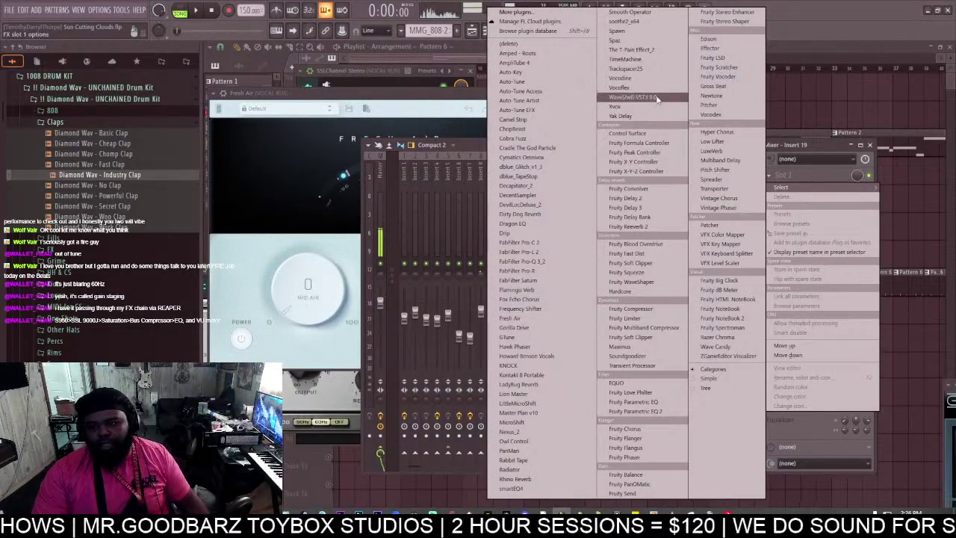
{"action": "left_click", "coordinate": [656, 97]}
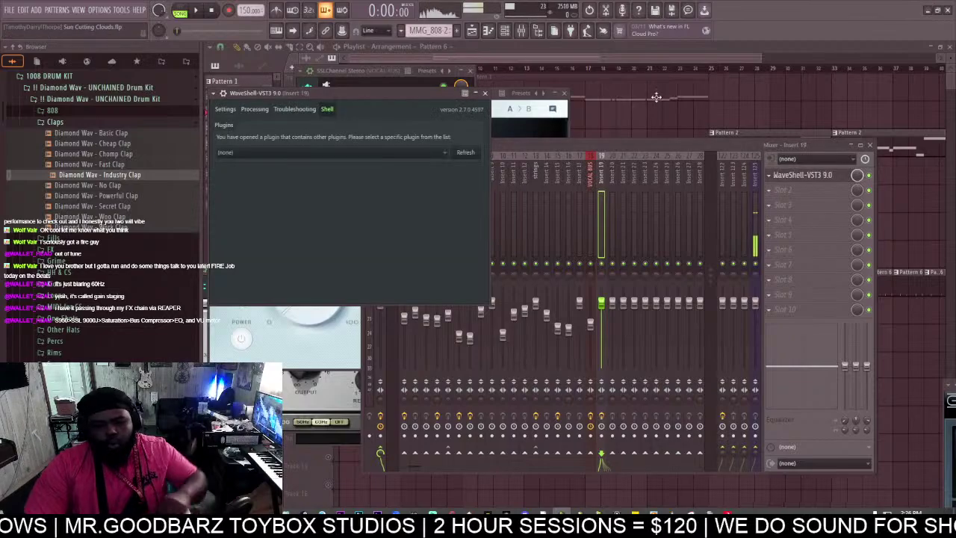
{"action": "left_click", "coordinate": [438, 154]}
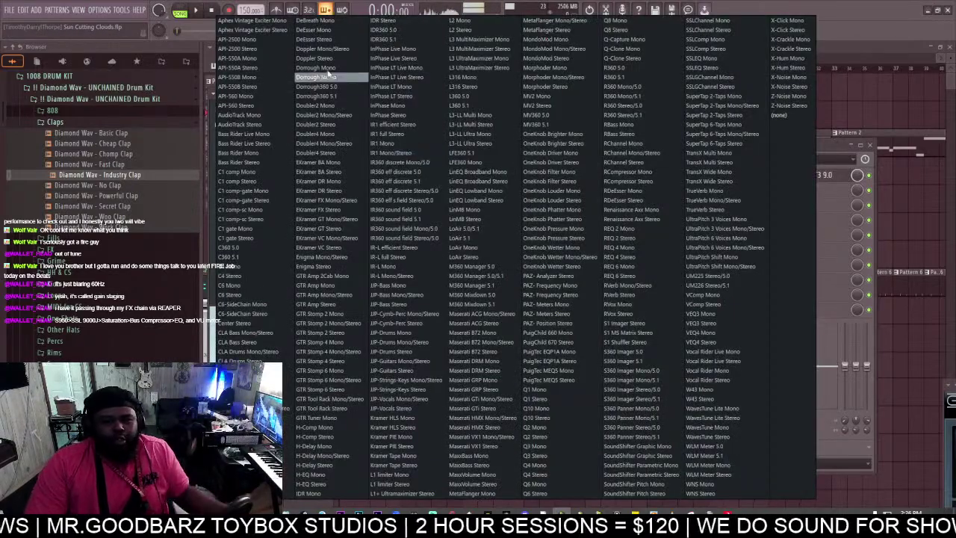
{"action": "left_click", "coordinate": [270, 49]}
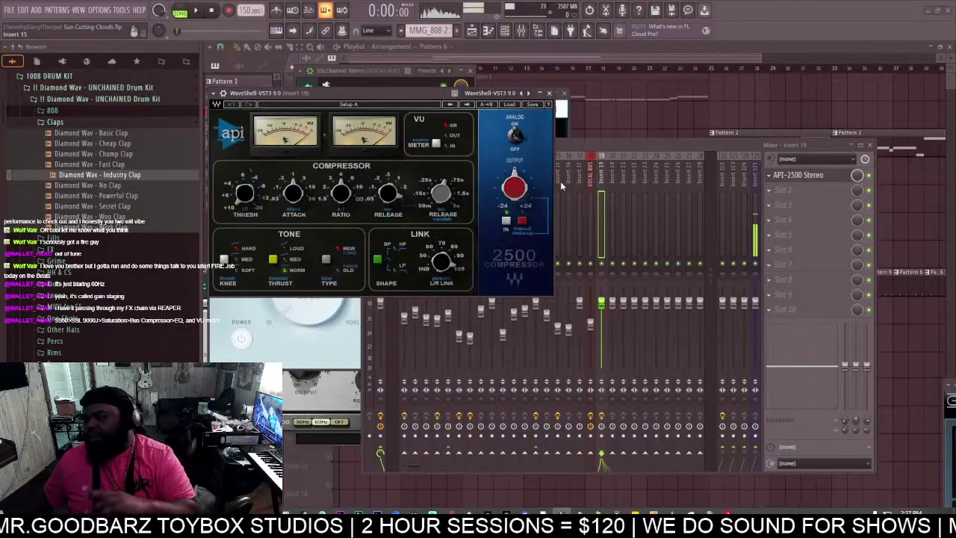
Add Decapitator_2 to the second effect slot of Insert 19.
{"action": "left_click", "coordinate": [803, 191]}
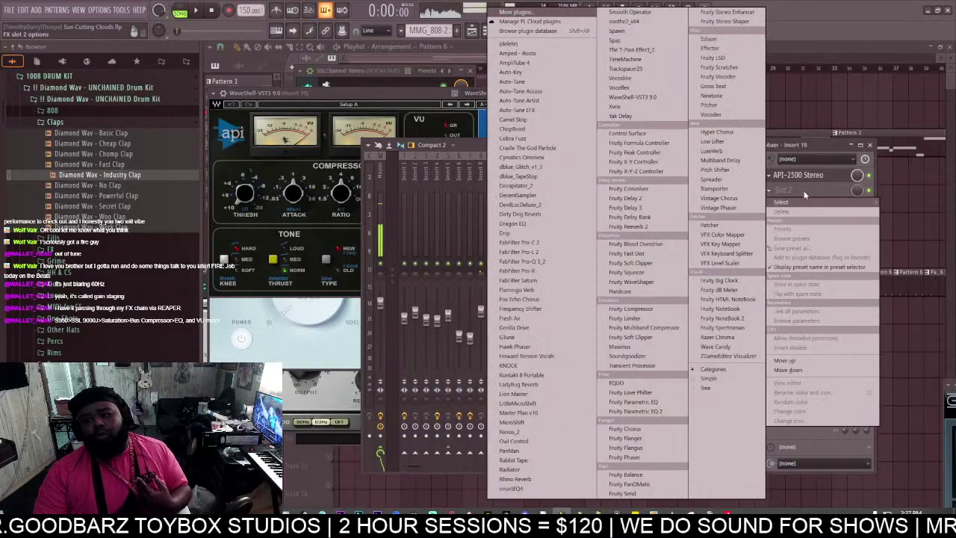
{"action": "left_click", "coordinate": [563, 186]}
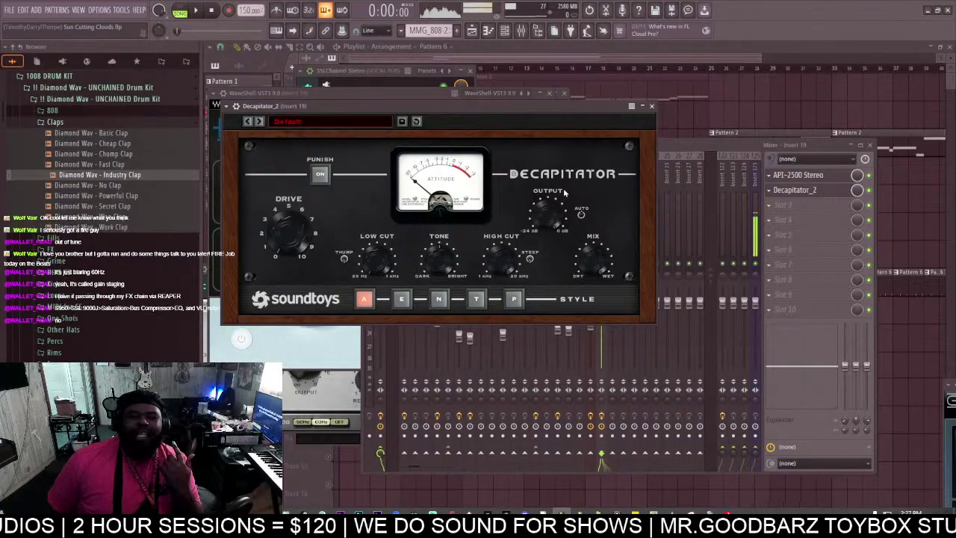
{"action": "left_click", "coordinate": [693, 161]}
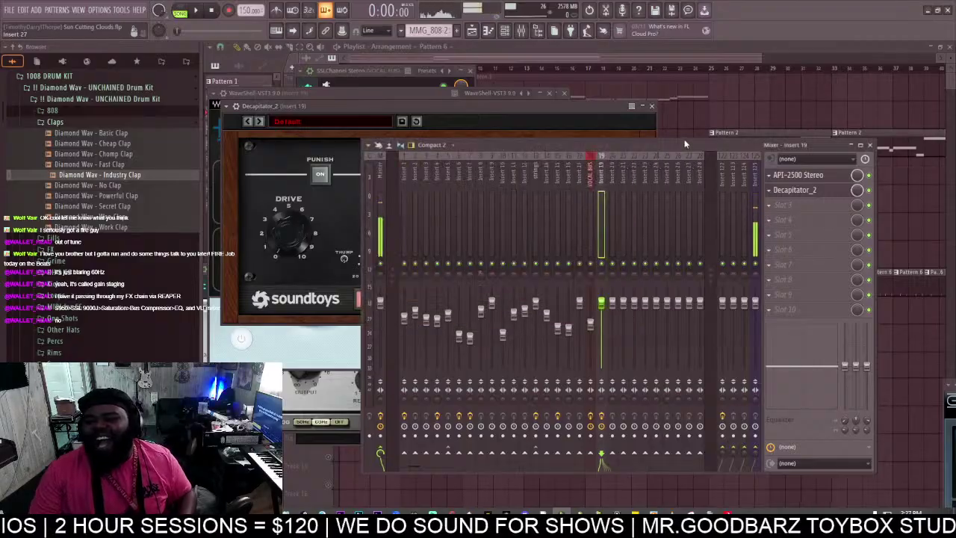
Try to clear the effects on Insert 19 by loading the Default mixer track state.
{"action": "right_click", "coordinate": [618, 158]}
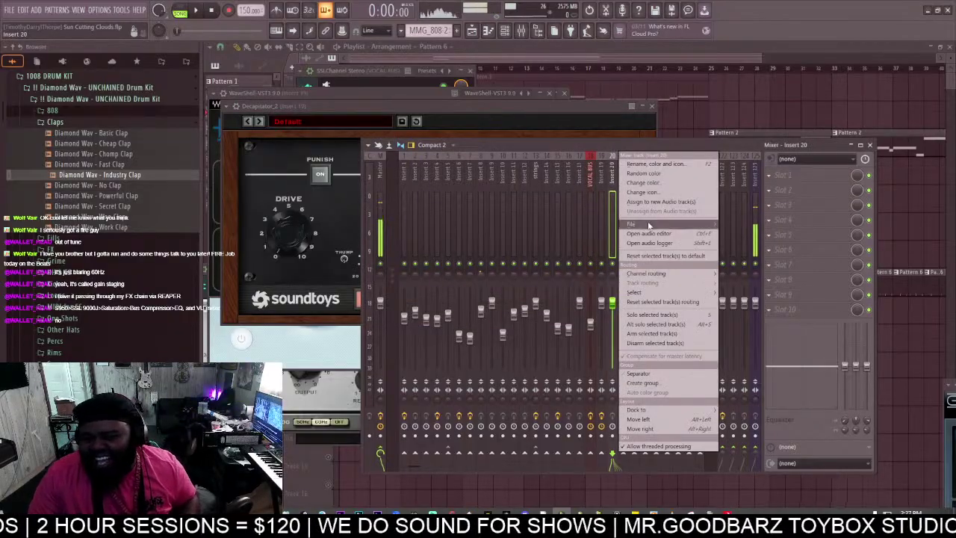
{"action": "right_click", "coordinate": [600, 203]}
{"action": "mouse_move", "coordinate": [645, 225]}
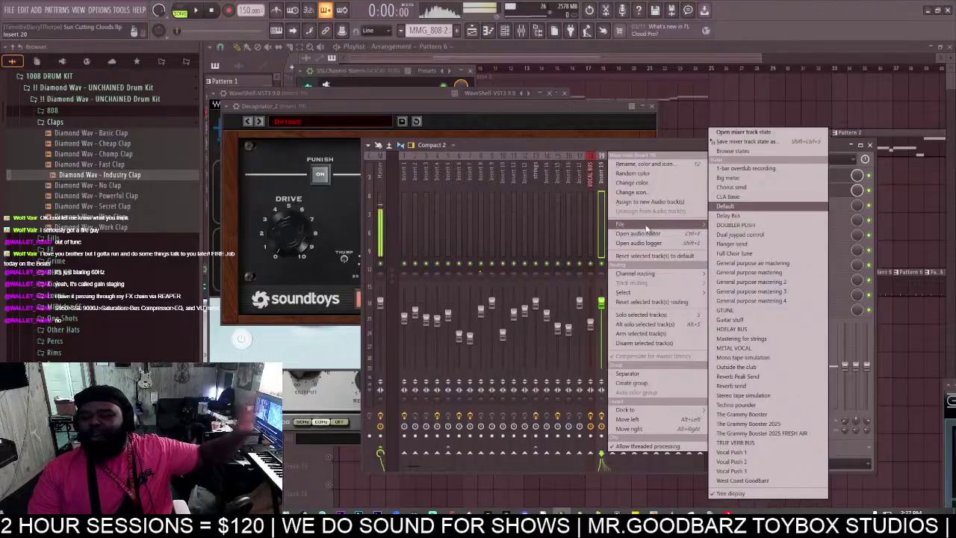
{"action": "left_click", "coordinate": [751, 207]}
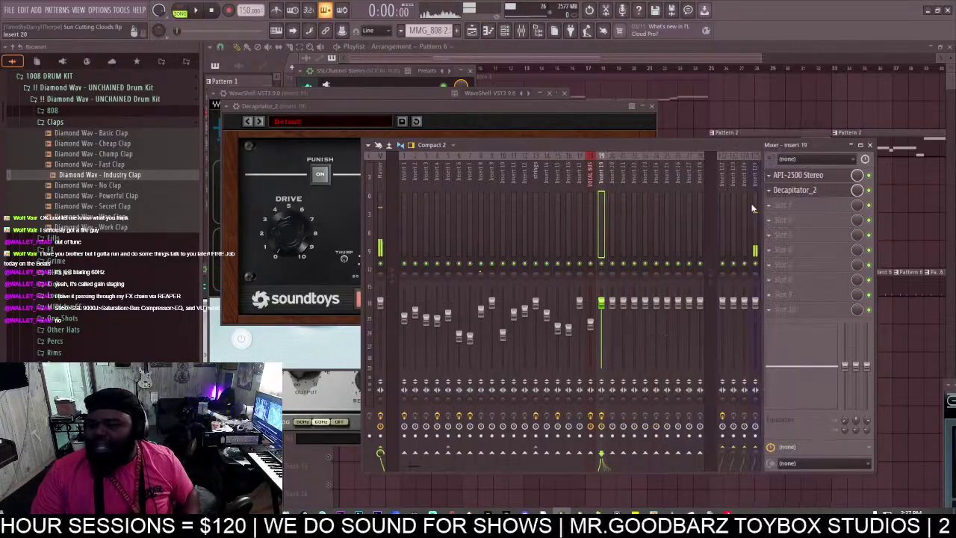
Try to reset the VOCAL BUS mixer track with the Default mixer track state.
{"action": "left_click", "coordinate": [588, 185]}
{"action": "right_click", "coordinate": [587, 183]}
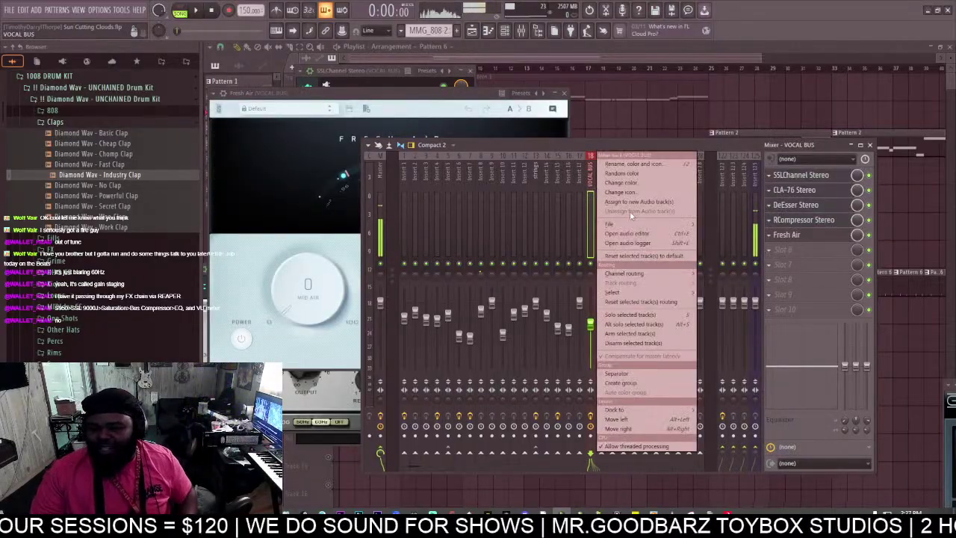
{"action": "mouse_move", "coordinate": [663, 224]}
{"action": "left_click", "coordinate": [715, 206]}
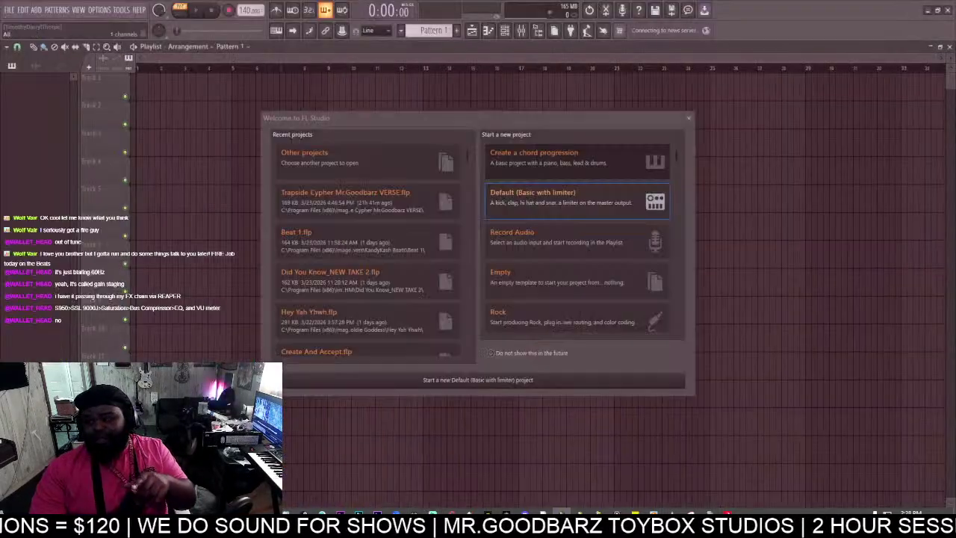
Start from the Default (Basic with limiter) template and open the Sun Cutting Clouds project from the BuzzKill Beats folder.
{"action": "left_click", "coordinate": [570, 202]}
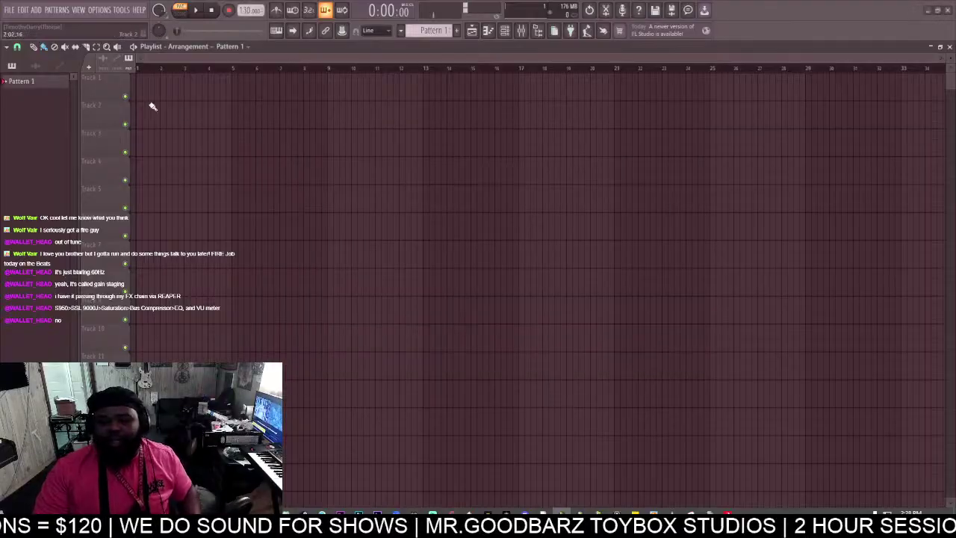
{"action": "left_click", "coordinate": [9, 10]}
{"action": "left_click", "coordinate": [38, 42]}
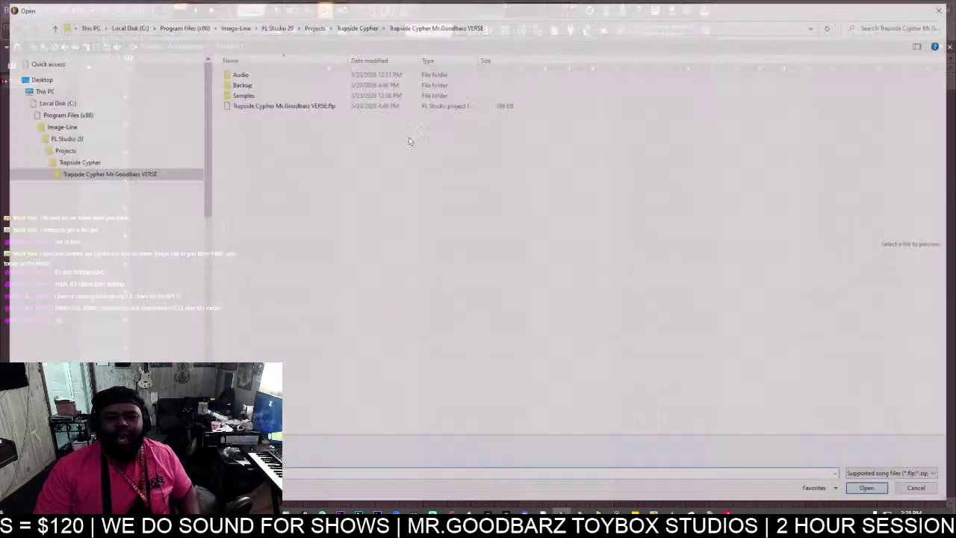
{"action": "left_click", "coordinate": [313, 25]}
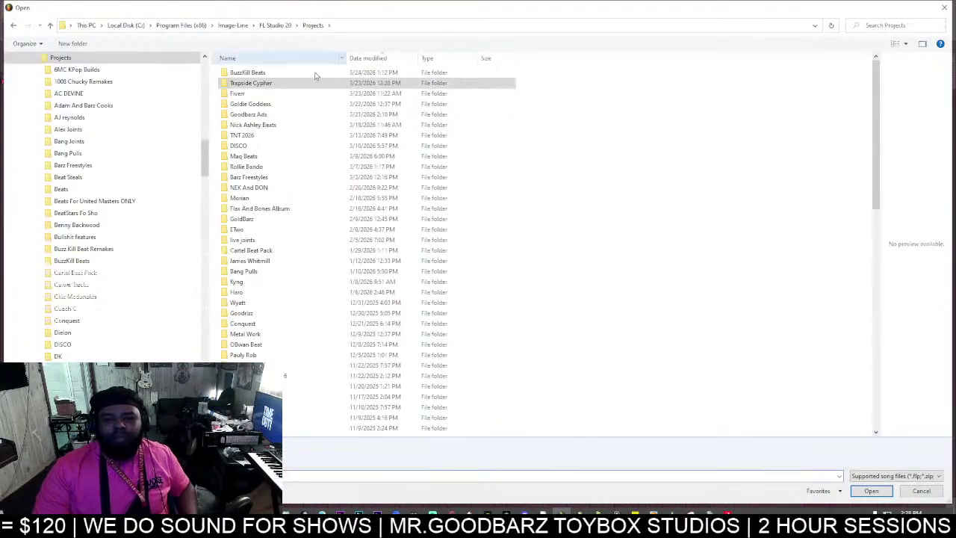
{"action": "left_click", "coordinate": [271, 74]}
{"action": "double_click", "coordinate": [273, 75]}
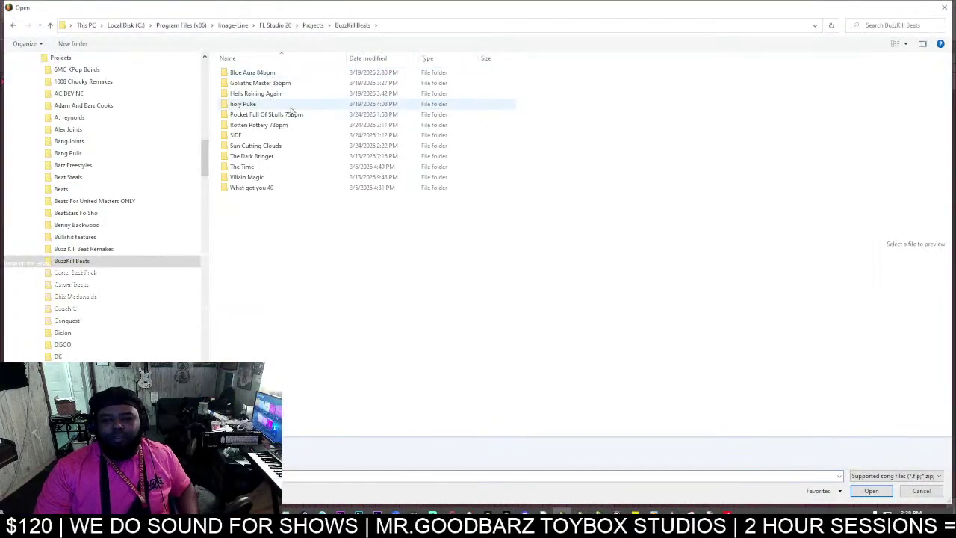
{"action": "left_click", "coordinate": [369, 58]}
{"action": "double_click", "coordinate": [287, 78]}
{"action": "double_click", "coordinate": [277, 107]}
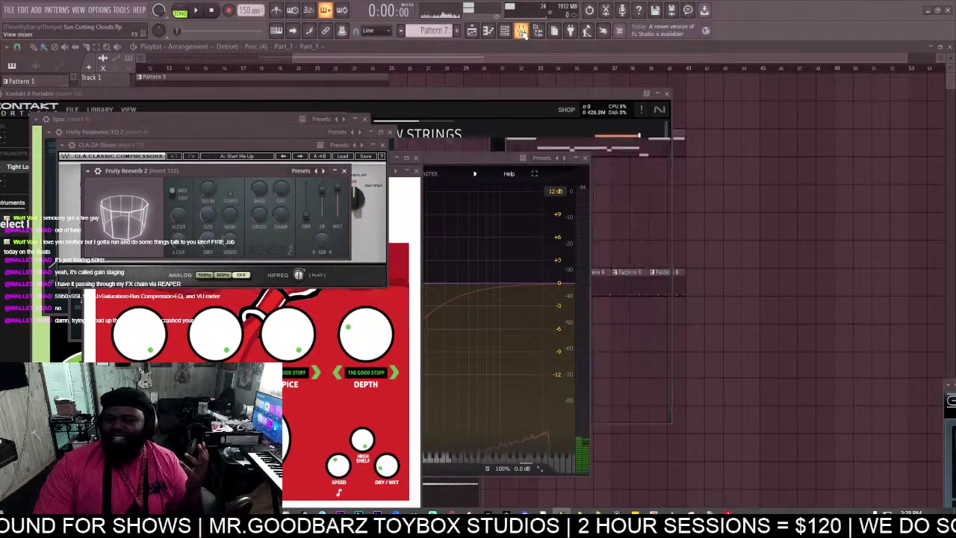
Load the saved mixer track state "The Grammy Booster 2025 FRESH AIR" onto mixer track Insert 21.
{"action": "left_click", "coordinate": [522, 30]}
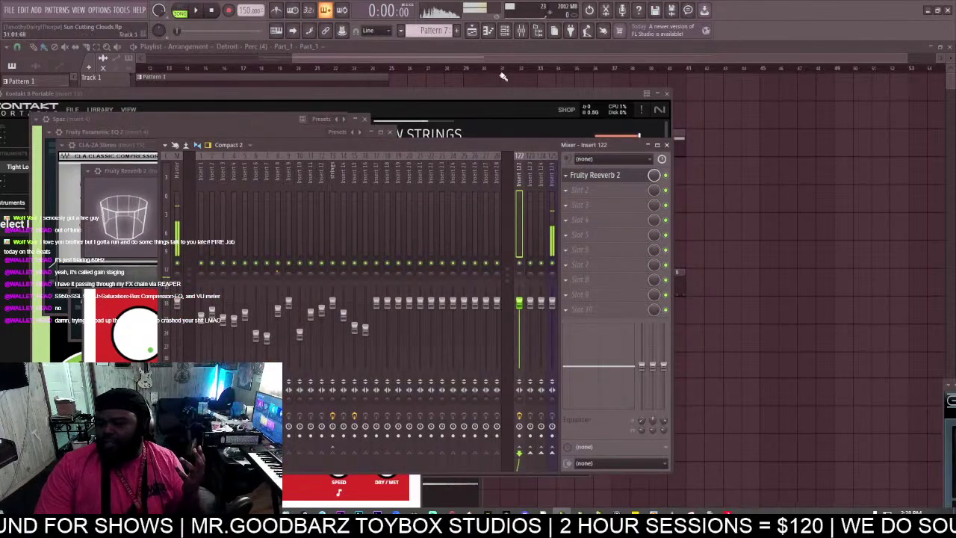
{"action": "left_click", "coordinate": [487, 51]}
{"action": "scroll", "coordinate": [474, 57], "scroll_direction": "up", "scroll_amount": 1}
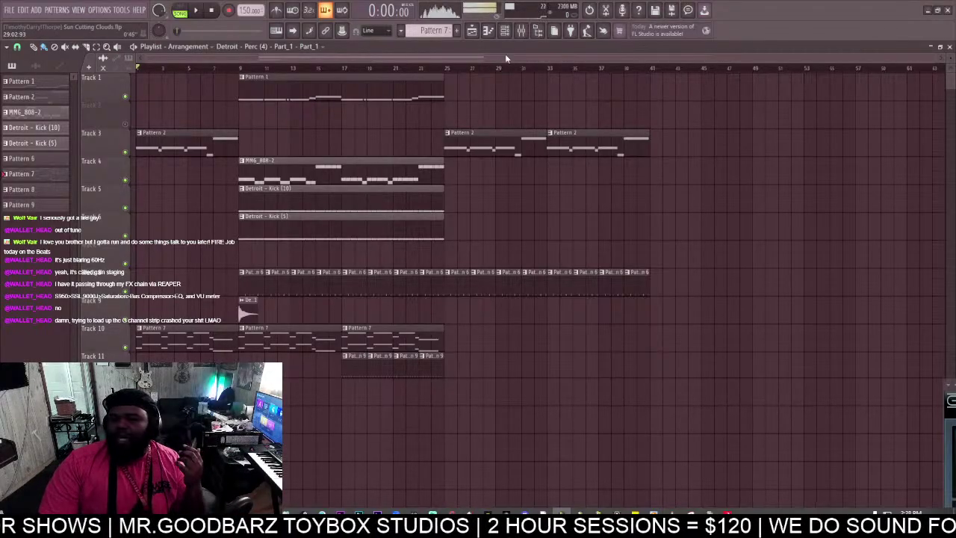
{"action": "left_click", "coordinate": [520, 31]}
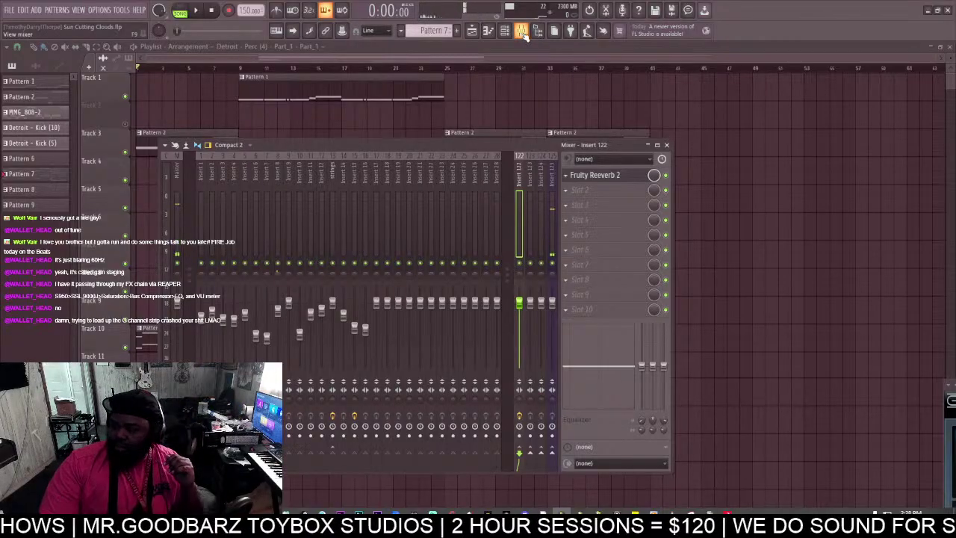
{"action": "right_click", "coordinate": [418, 182]}
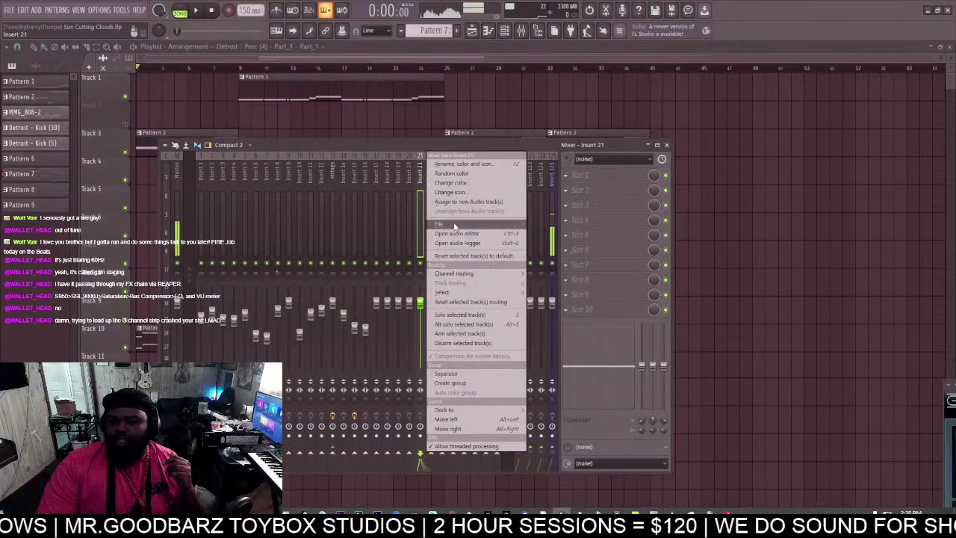
{"action": "mouse_move", "coordinate": [463, 224]}
{"action": "left_click", "coordinate": [585, 441]}
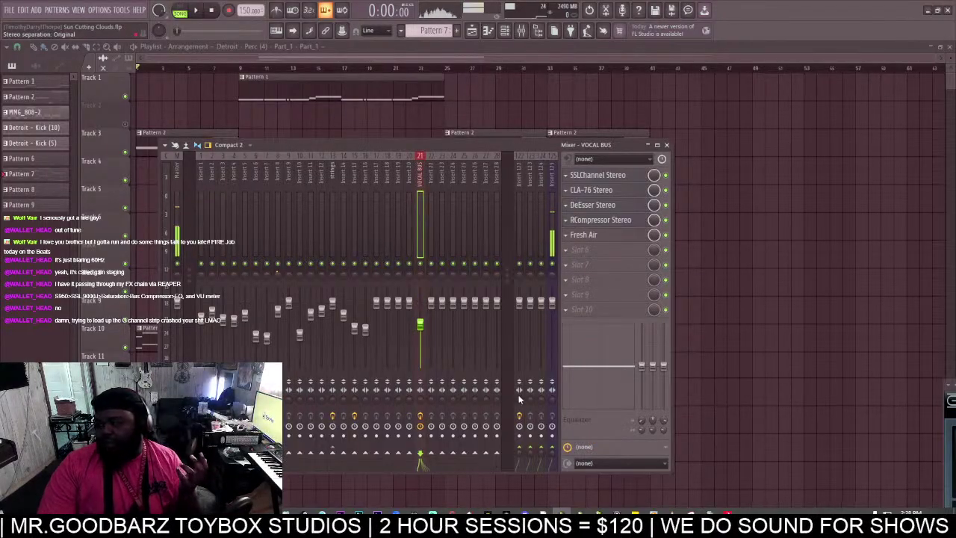
View the SSLChannel Stereo and CLA-76 Stereo settings on the VOCAL BUS track.
{"action": "left_click", "coordinate": [601, 175]}
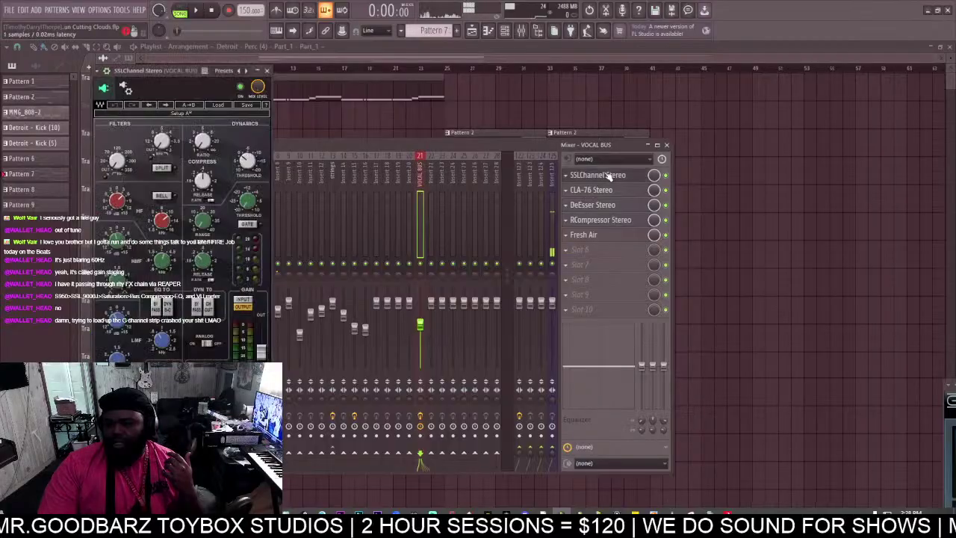
{"action": "left_click", "coordinate": [598, 191]}
{"action": "left_click", "coordinate": [610, 179]}
{"action": "left_click", "coordinate": [611, 179]}
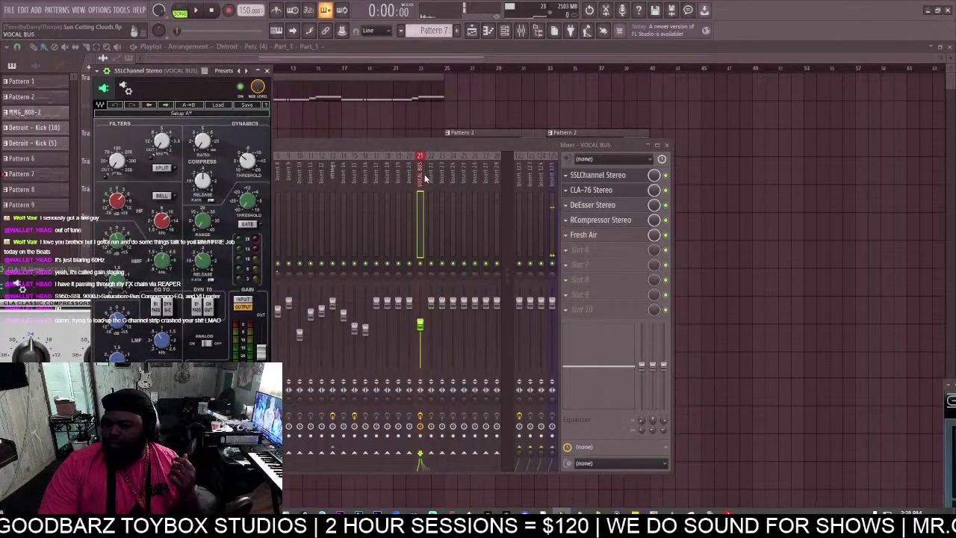
Delete the SSLChannel Stereo and CLA-76 Stereo plugins from the VOCAL BUS mixer track.
{"action": "left_click", "coordinate": [567, 176]}
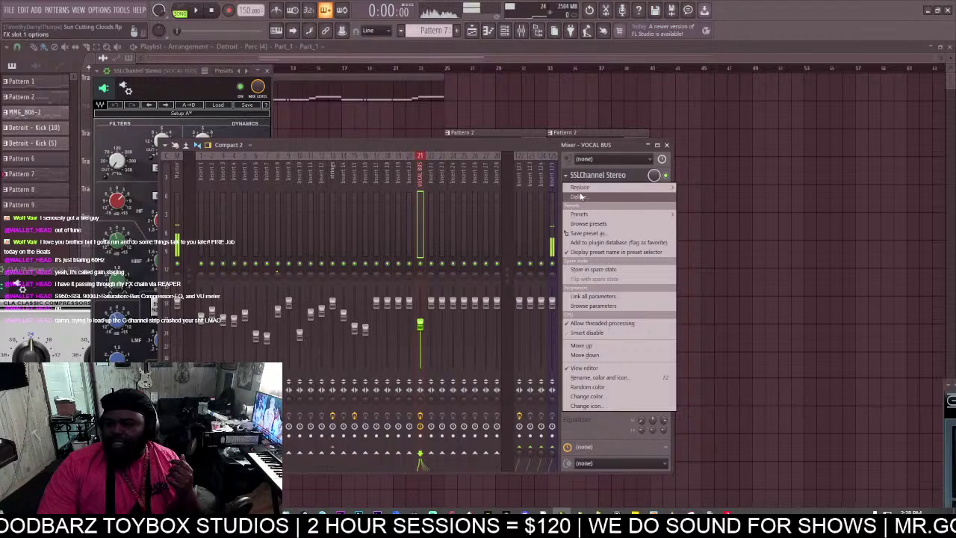
{"action": "left_click", "coordinate": [578, 195]}
{"action": "left_click", "coordinate": [506, 292]}
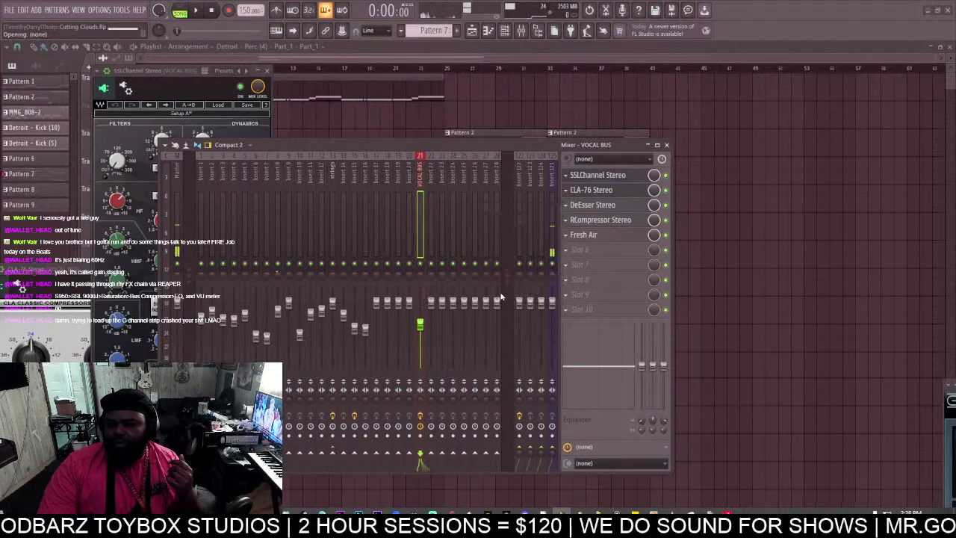
{"action": "left_click", "coordinate": [566, 189]}
{"action": "left_click", "coordinate": [579, 210]}
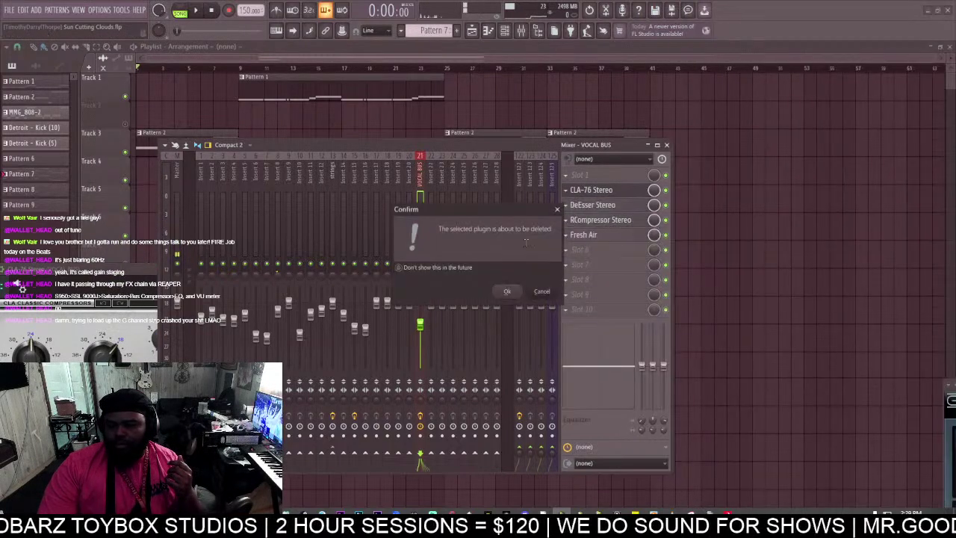
{"action": "left_click", "coordinate": [506, 292]}
Delete the DeEsser Stereo, RCompressor Stereo and Fresh Air plugins from the VOCAL BUS track and close the mixer.
{"action": "left_click", "coordinate": [566, 204]}
{"action": "left_click", "coordinate": [578, 225]}
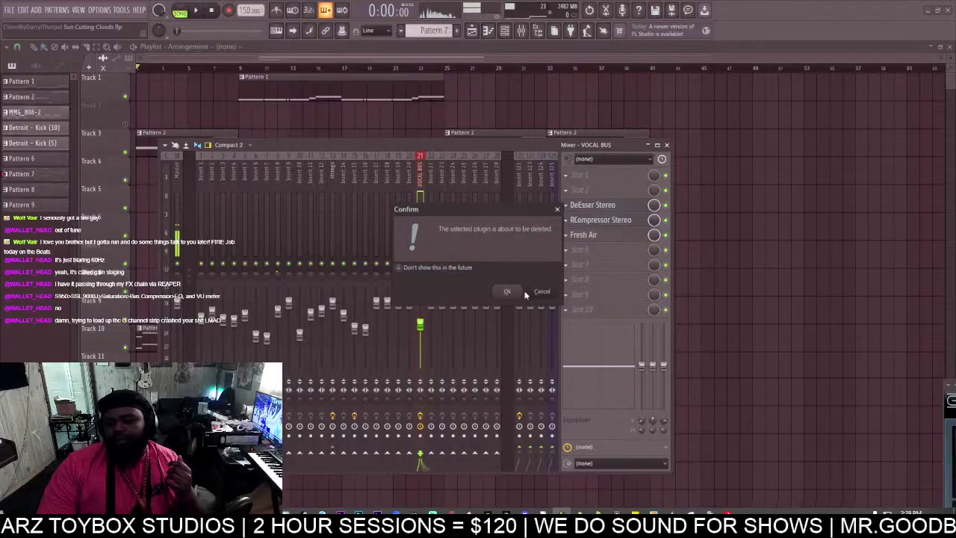
{"action": "left_click", "coordinate": [506, 291]}
{"action": "left_click", "coordinate": [566, 219]}
{"action": "left_click", "coordinate": [585, 245]}
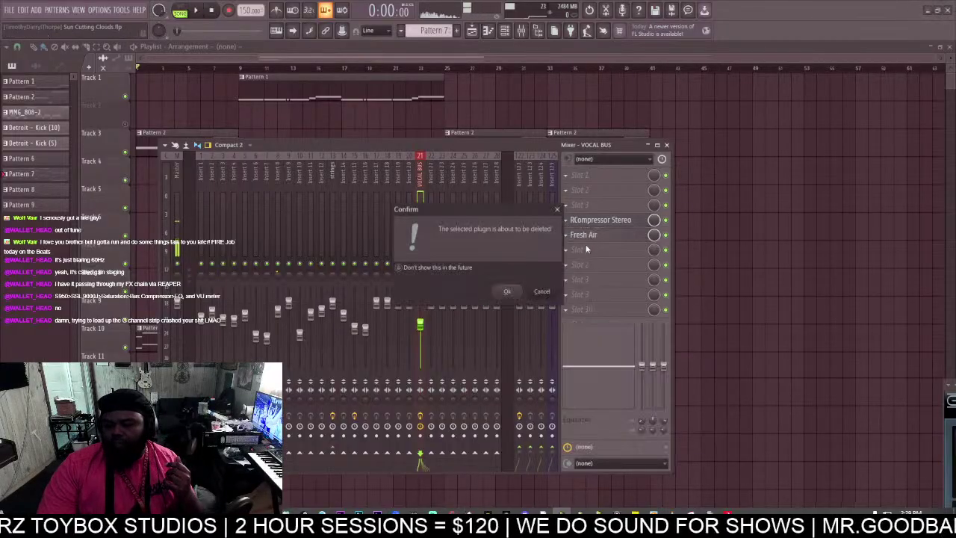
{"action": "left_click", "coordinate": [507, 291]}
{"action": "left_click", "coordinate": [570, 236]}
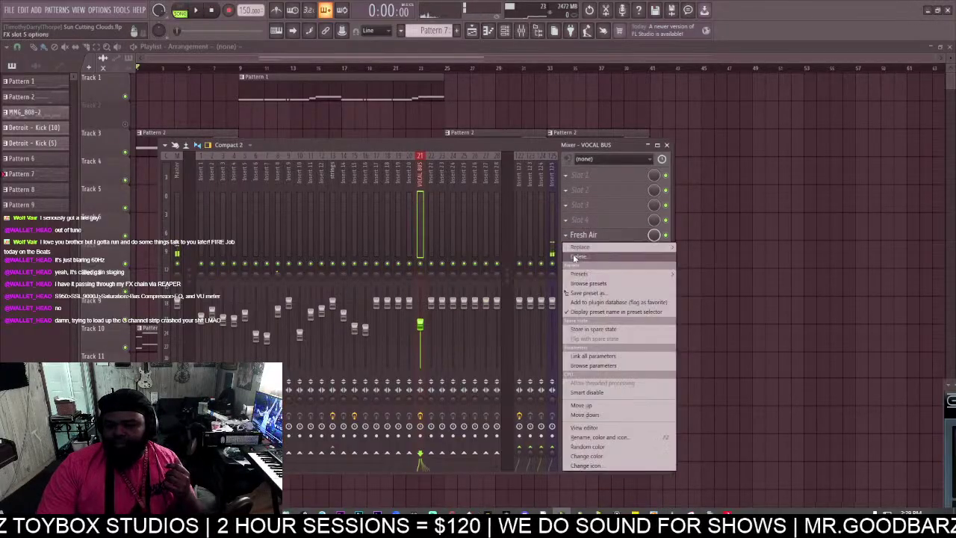
{"action": "left_click", "coordinate": [575, 259]}
{"action": "left_click", "coordinate": [506, 291]}
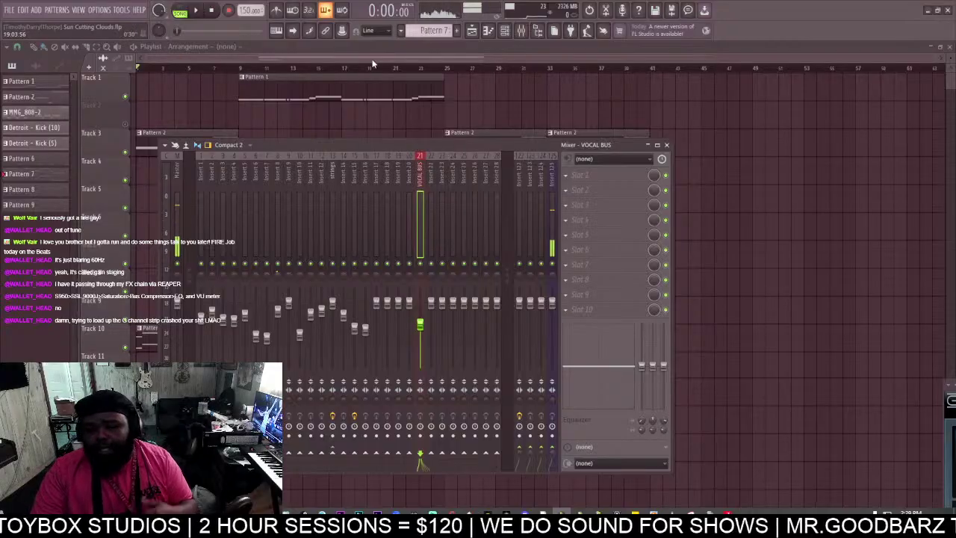
{"action": "key", "text": "F9"}
Solo playlist Track 4 with the MMG_808-2 clip and play the song from bar 9.
{"action": "scroll", "coordinate": [541, 277], "scroll_direction": "up", "scroll_amount": 5}
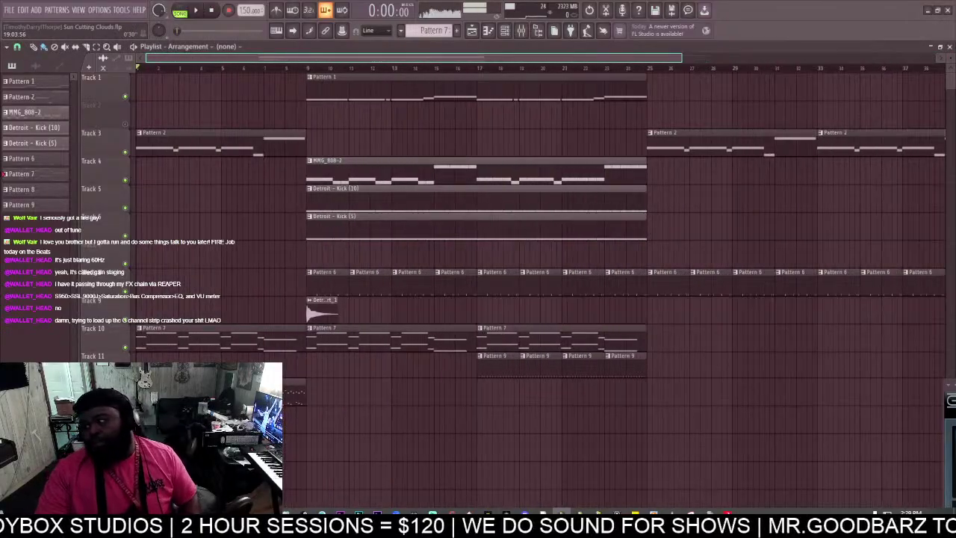
{"action": "scroll", "coordinate": [373, 64], "scroll_direction": "up", "scroll_amount": 1}
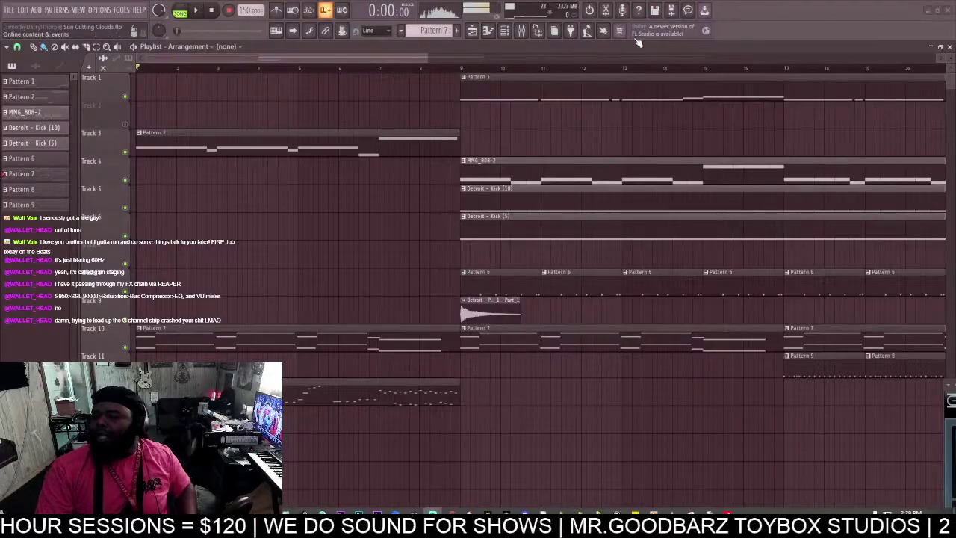
{"action": "left_click_drag", "start_coordinate": [427, 58], "coordinate": [604, 60]}
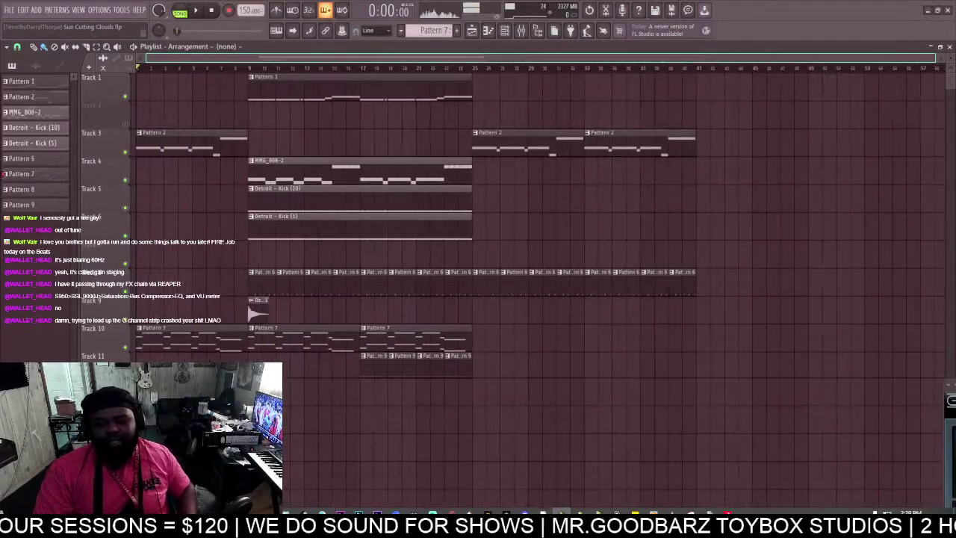
{"action": "left_click", "coordinate": [196, 15]}
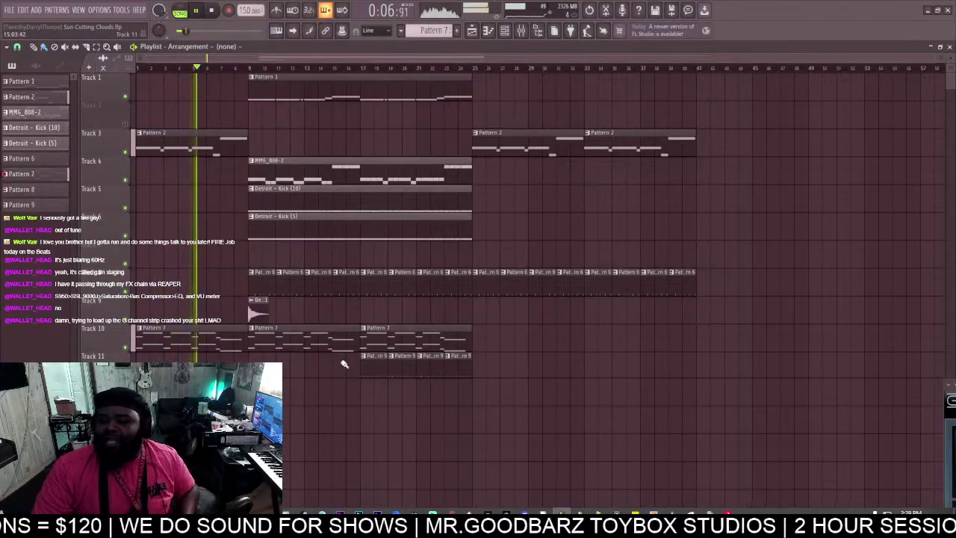
{"action": "right_click", "coordinate": [126, 180]}
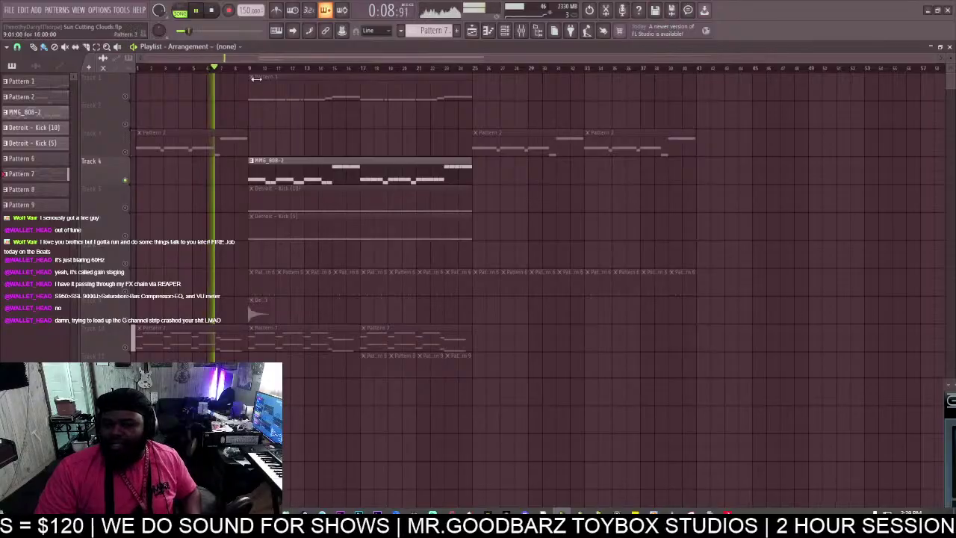
{"action": "left_click", "coordinate": [247, 68]}
Lower band 2 of the Fruity Parametric EQ 2 on mixer Insert 4 to about 5.4 dB at 88 Hz.
{"action": "left_click", "coordinate": [521, 30]}
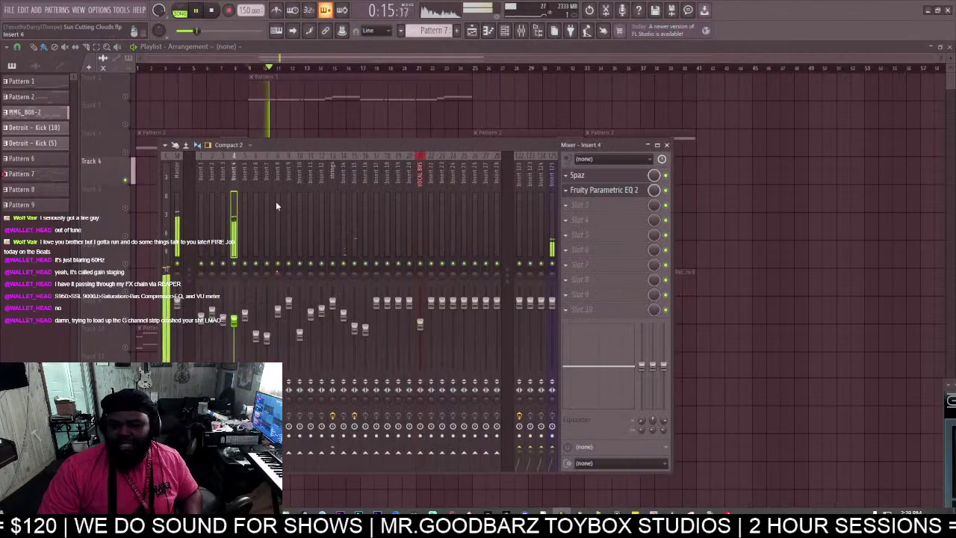
{"action": "left_click", "coordinate": [586, 176]}
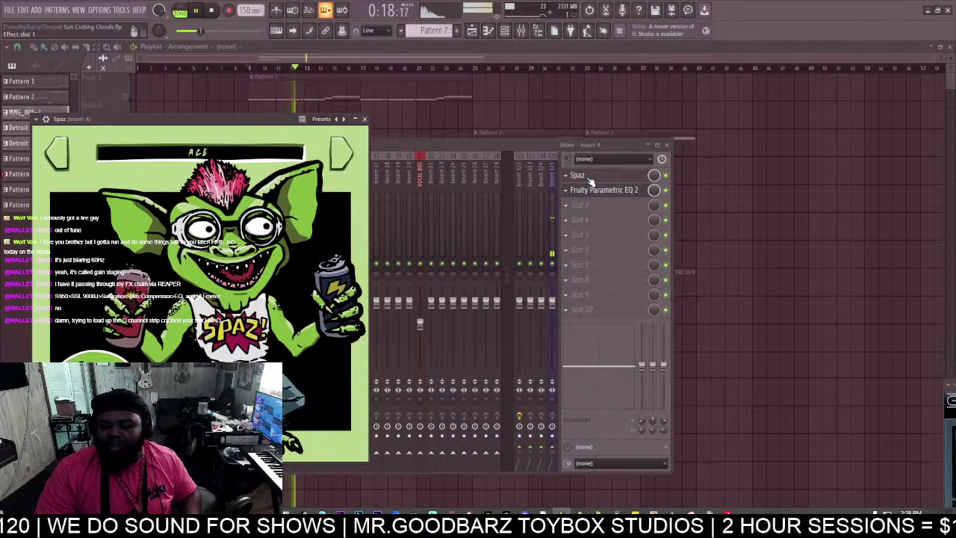
{"action": "left_click", "coordinate": [602, 190]}
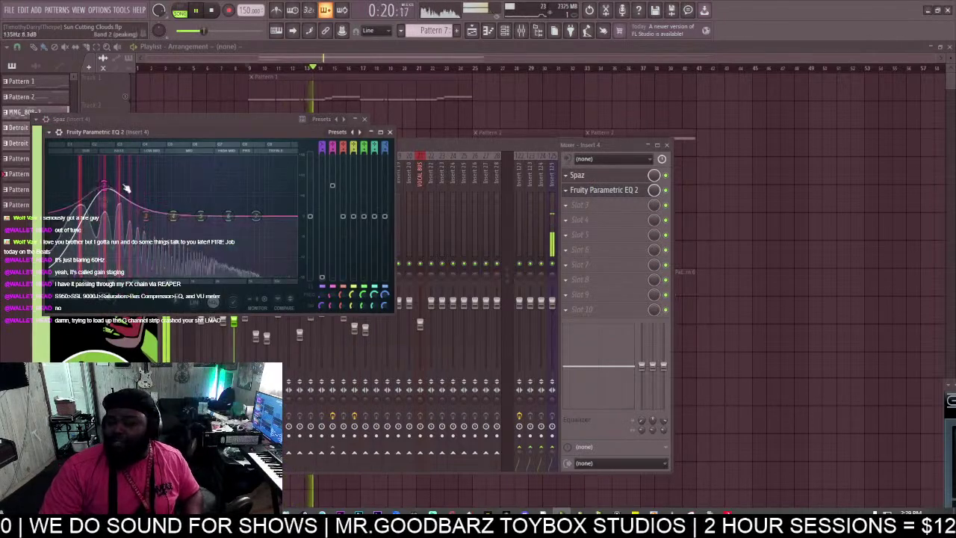
{"action": "left_click_drag", "start_coordinate": [159, 131], "coordinate": [593, 82]}
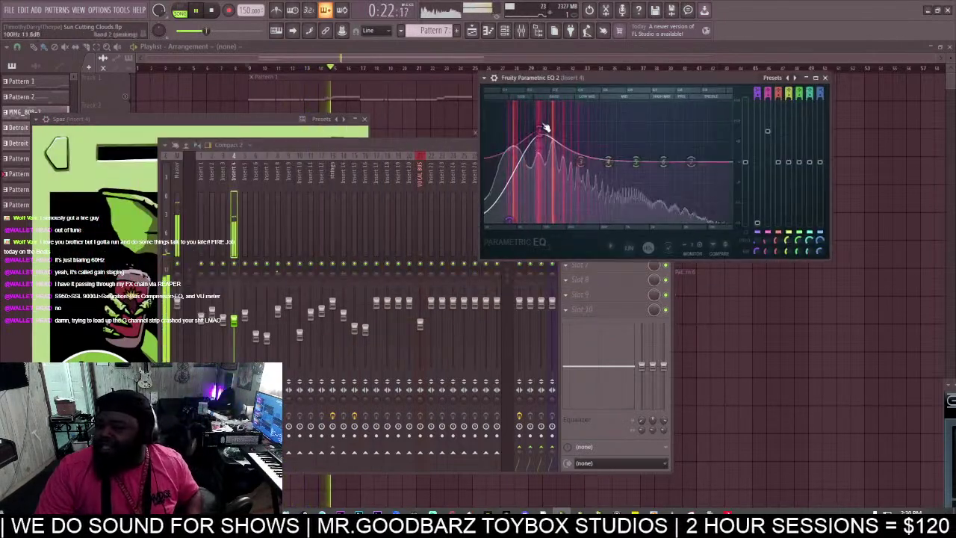
{"action": "left_click_drag", "start_coordinate": [540, 132], "coordinate": [537, 143]}
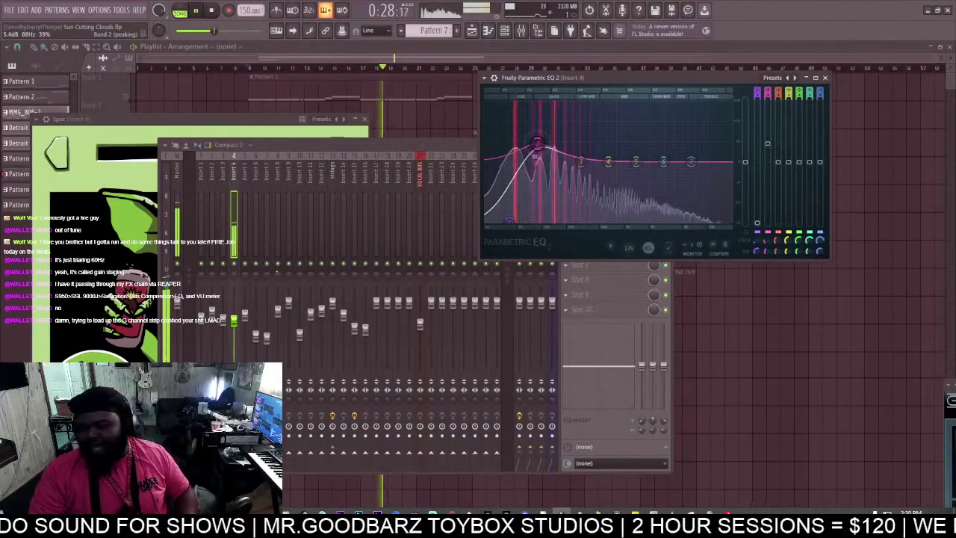
Return to the playlist and unsolo Track 4 so all tracks play.
{"action": "left_click", "coordinate": [346, 146]}
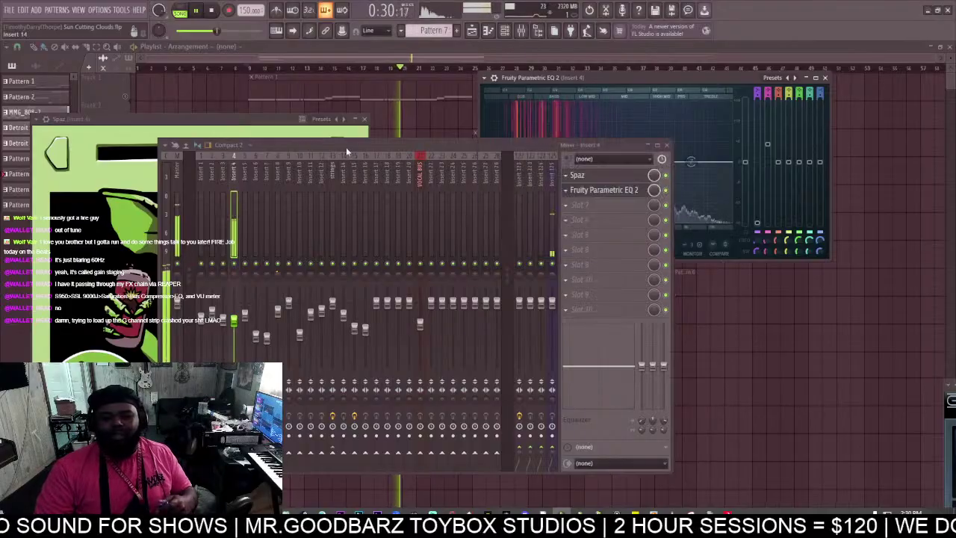
{"action": "left_click", "coordinate": [340, 48]}
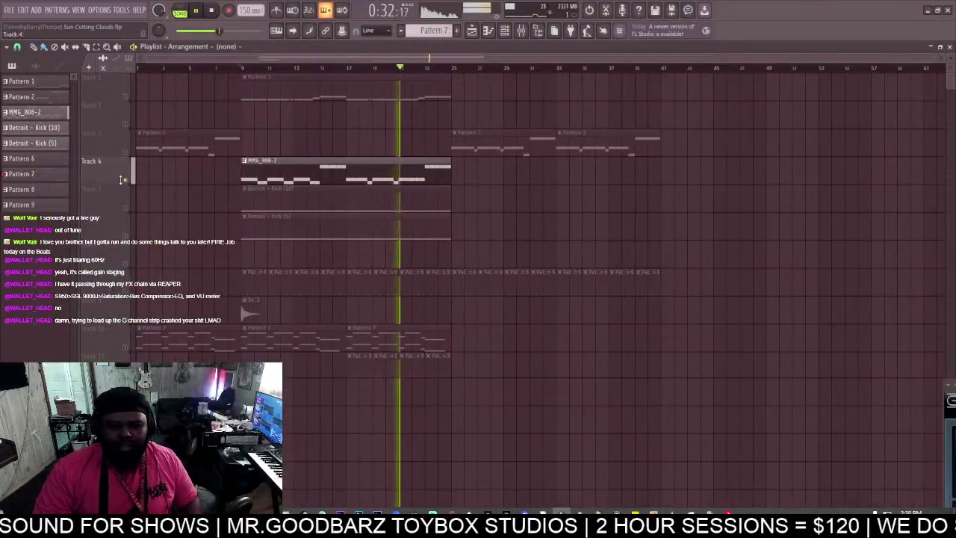
{"action": "right_click", "coordinate": [125, 180]}
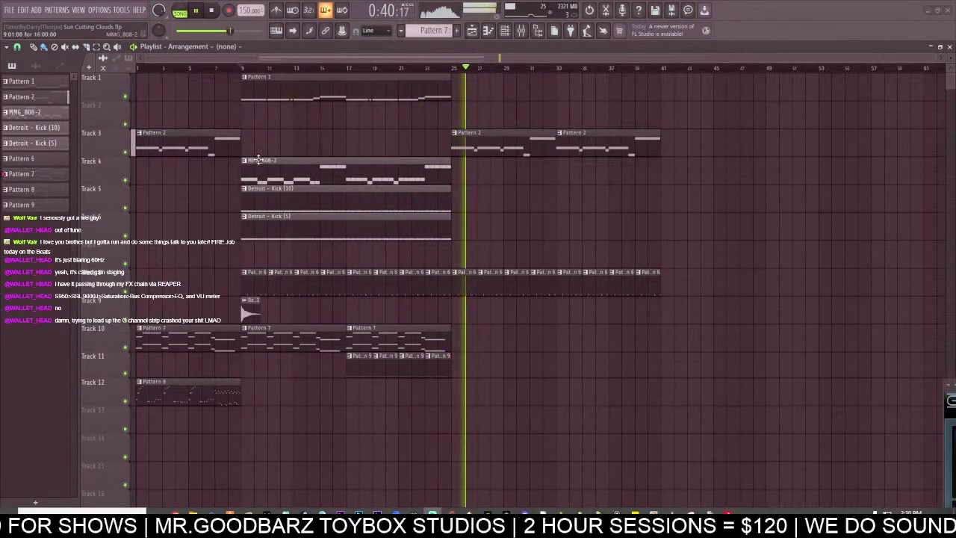
Duplicate the Detroit - Kick (10) clip on Track 5 to bar 25 and play from there.
{"action": "left_click_drag", "start_coordinate": [459, 188], "coordinate": [358, 209]}
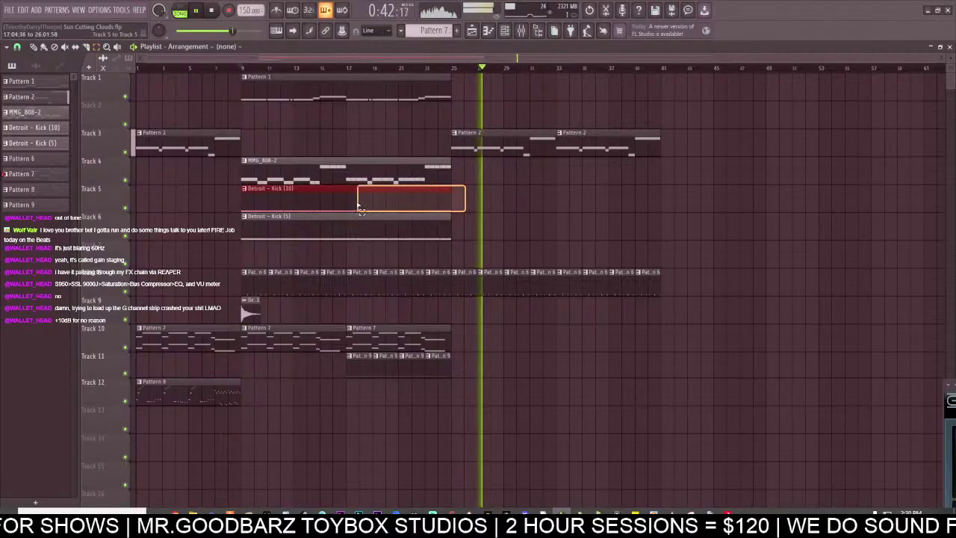
{"action": "key", "text": "ctrl+b"}
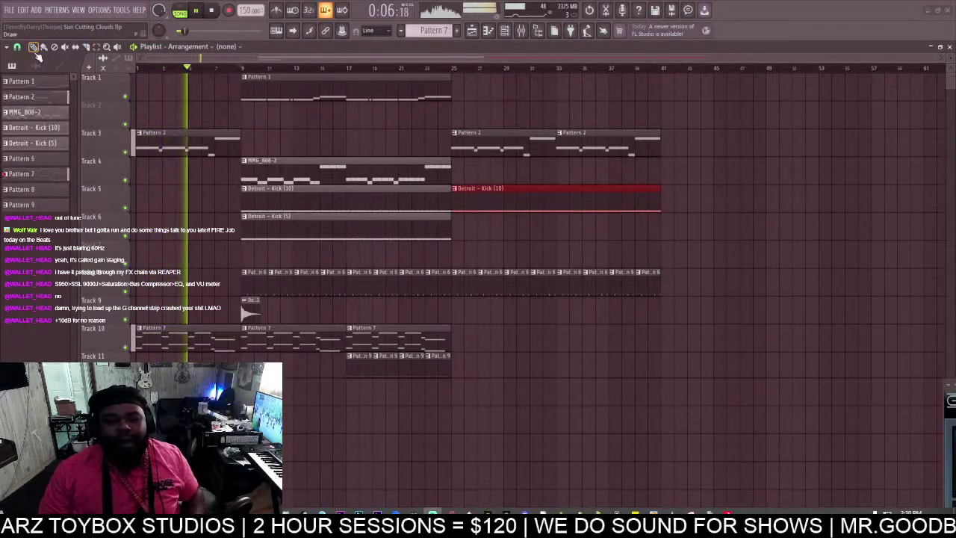
{"action": "left_click", "coordinate": [457, 69]}
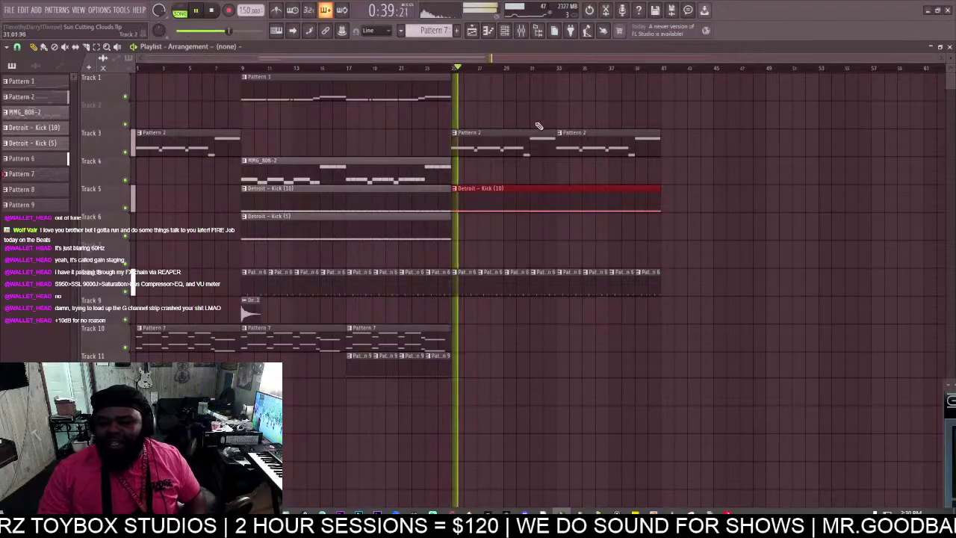
Place another MMG_808-2 clip on Track 4 starting at bar 25, directly after the existing one.
{"action": "left_click", "coordinate": [436, 179]}
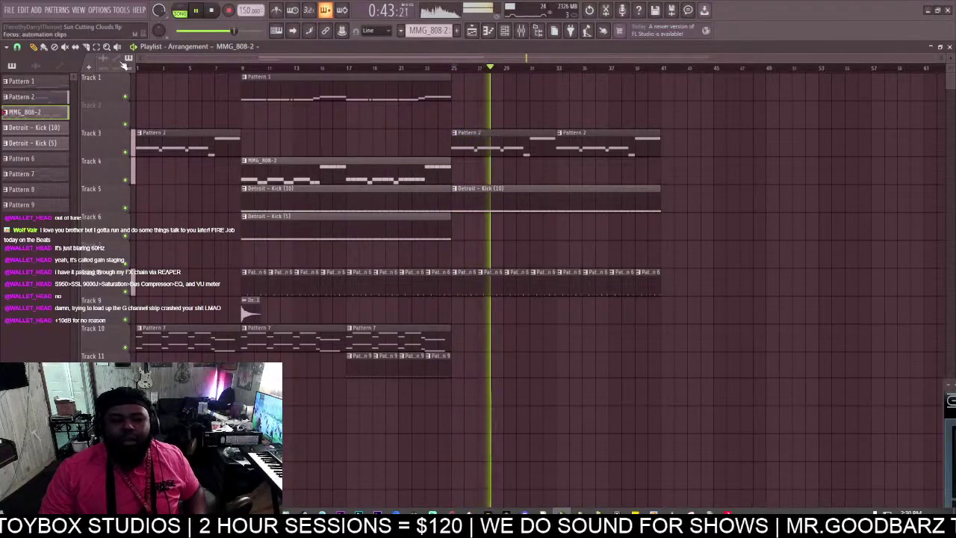
{"action": "left_click", "coordinate": [16, 46]}
{"action": "left_click", "coordinate": [17, 197]}
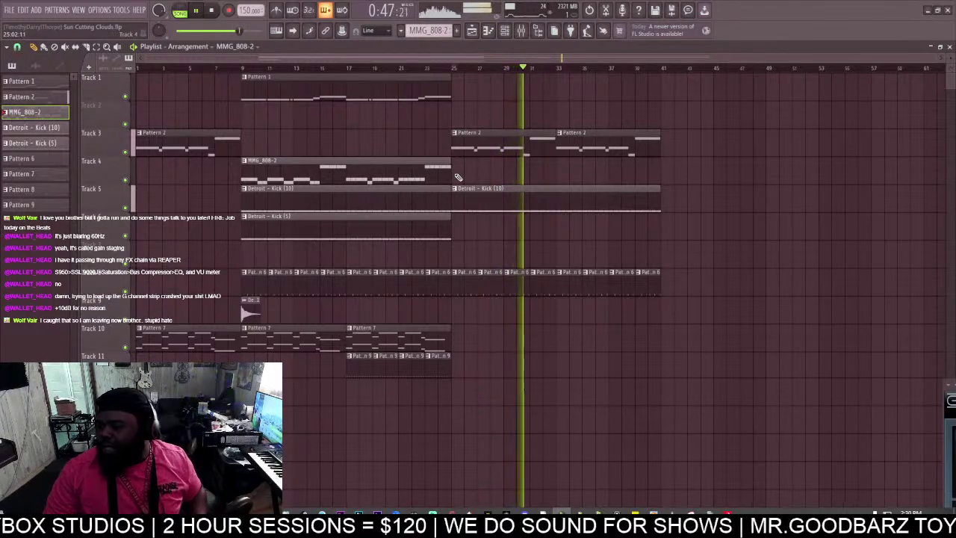
{"action": "left_click", "coordinate": [455, 172]}
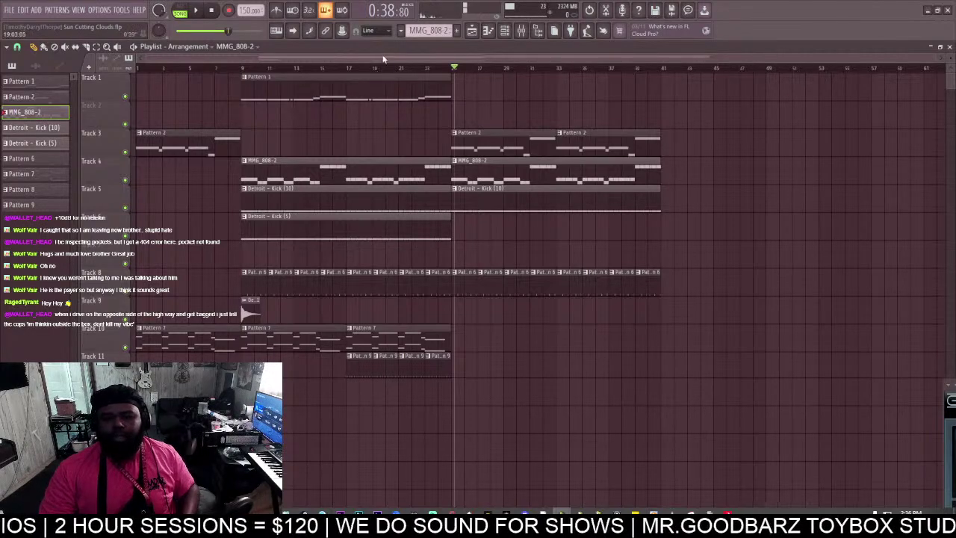
Start opening another project and save the changes to Sun Cutting Clouds.flp.
{"action": "scroll", "coordinate": [383, 59], "scroll_direction": "down", "scroll_amount": 3}
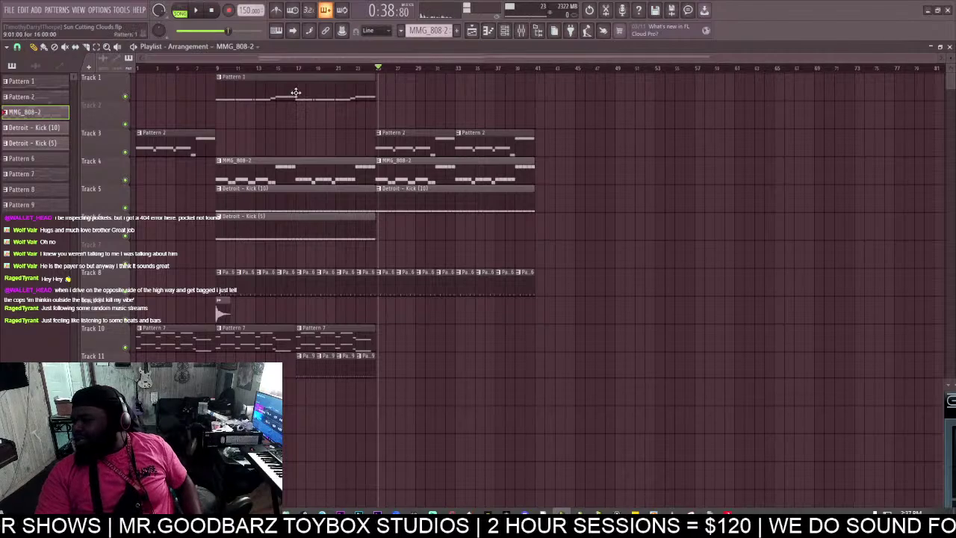
{"action": "left_click", "coordinate": [9, 10]}
{"action": "left_click", "coordinate": [25, 46]}
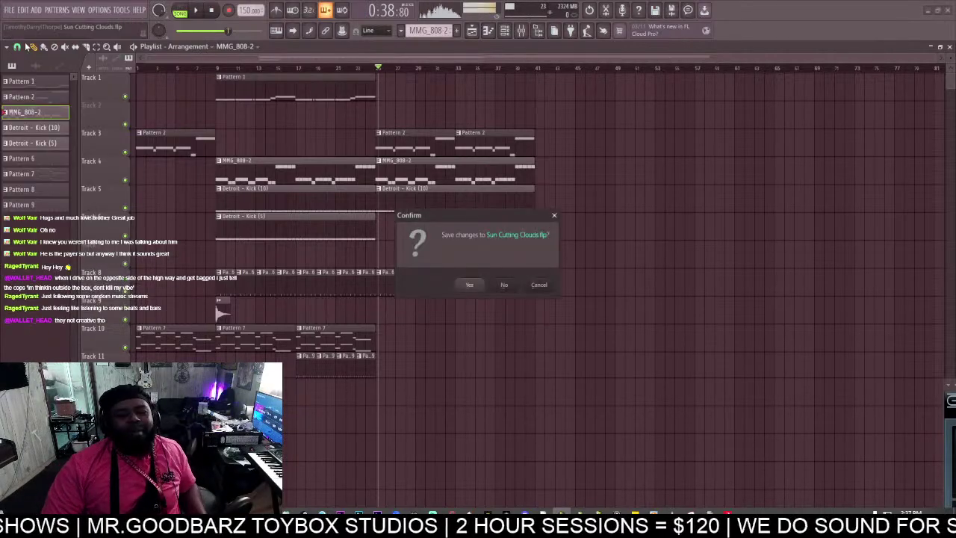
{"action": "left_click", "coordinate": [470, 284]}
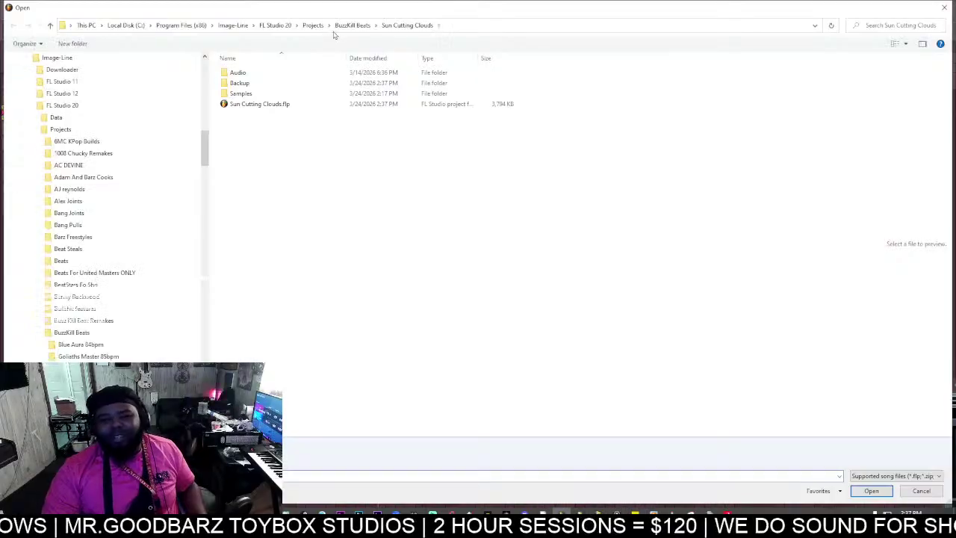
Open the Villain Magic project from its folder inside BuzzKill Beats.
{"action": "left_click", "coordinate": [351, 25]}
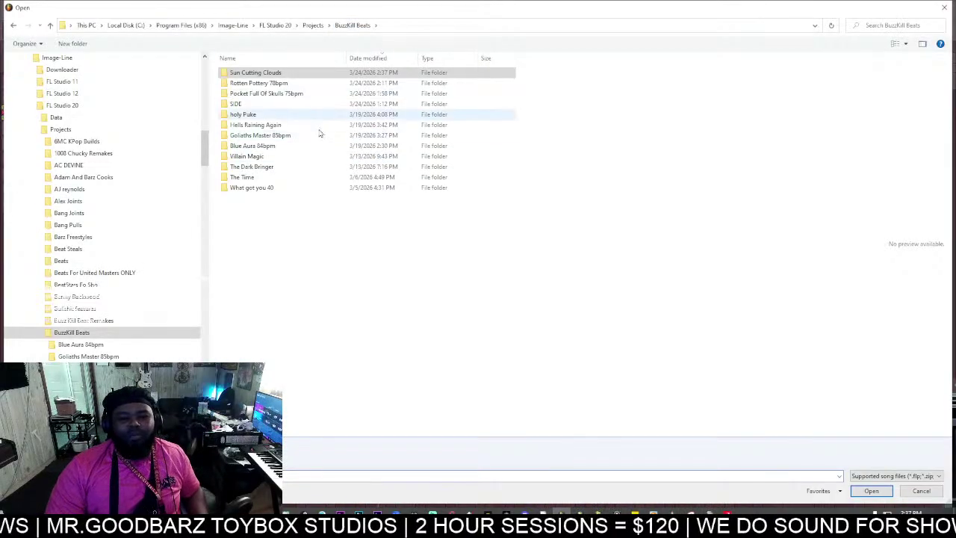
{"action": "left_click", "coordinate": [316, 162]}
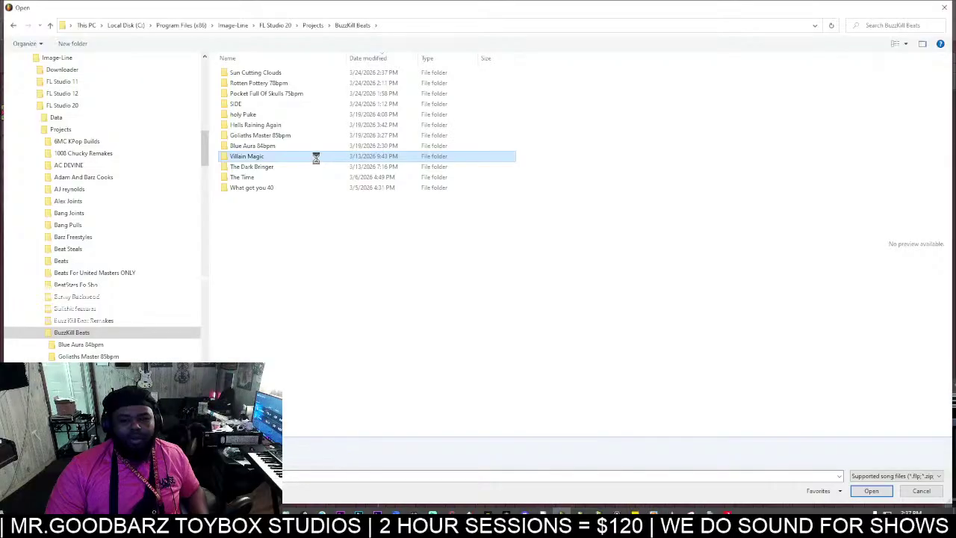
{"action": "double_click", "coordinate": [316, 159]}
{"action": "double_click", "coordinate": [284, 106]}
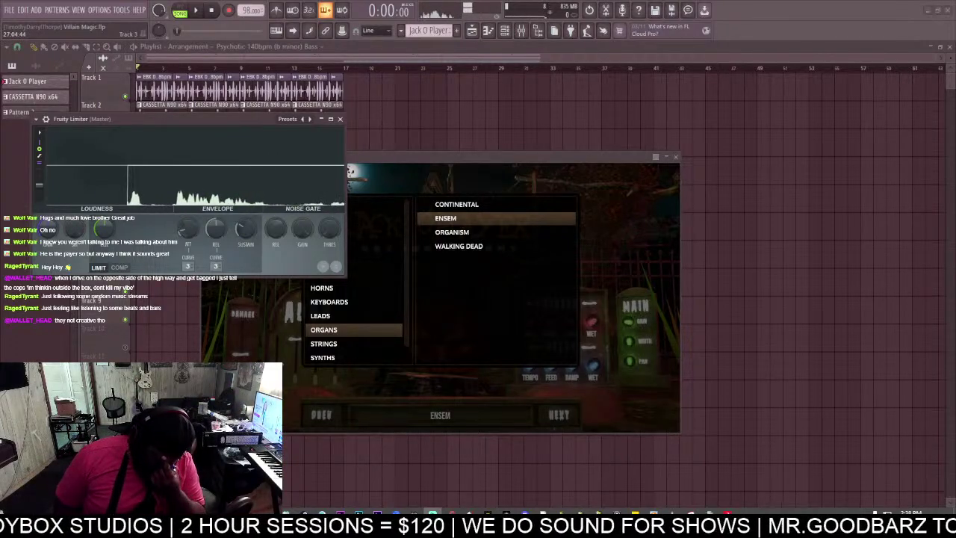
Bring the Villain Magic playlist into full view and play the arrangement from the start.
{"action": "left_click", "coordinate": [525, 59]}
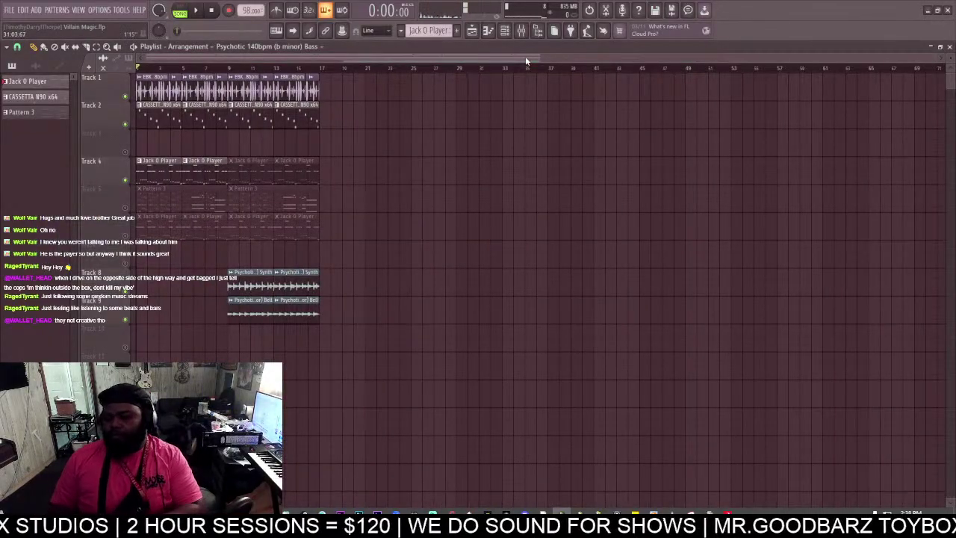
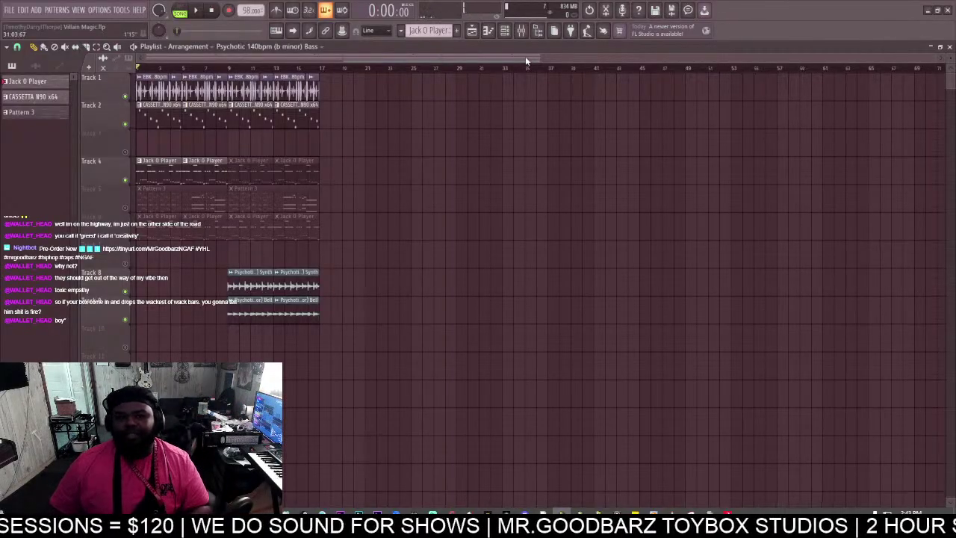
{"action": "key", "text": "space"}
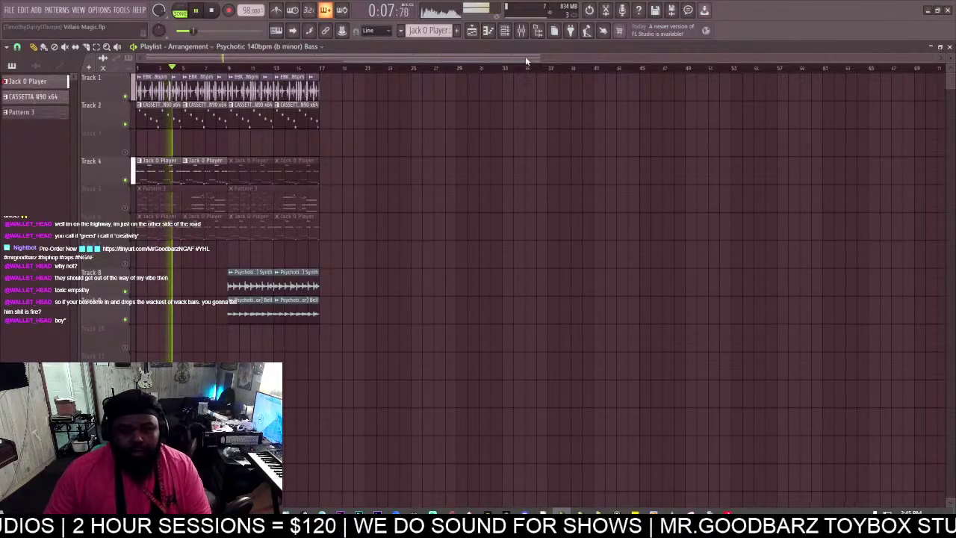
Turn off the solo on Track 4 so that all playlist tracks are active.
{"action": "right_click", "coordinate": [127, 180]}
{"action": "right_click", "coordinate": [127, 180]}
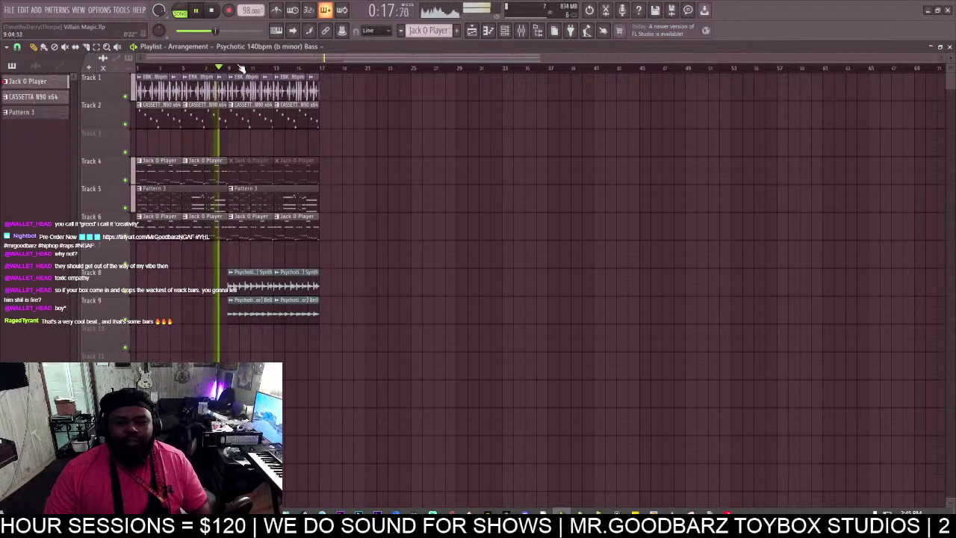
Move all clips on Tracks 1 to 6 eight bars later so they start at bar 9.
{"action": "scroll", "coordinate": [241, 68], "scroll_direction": "up", "scroll_amount": 2}
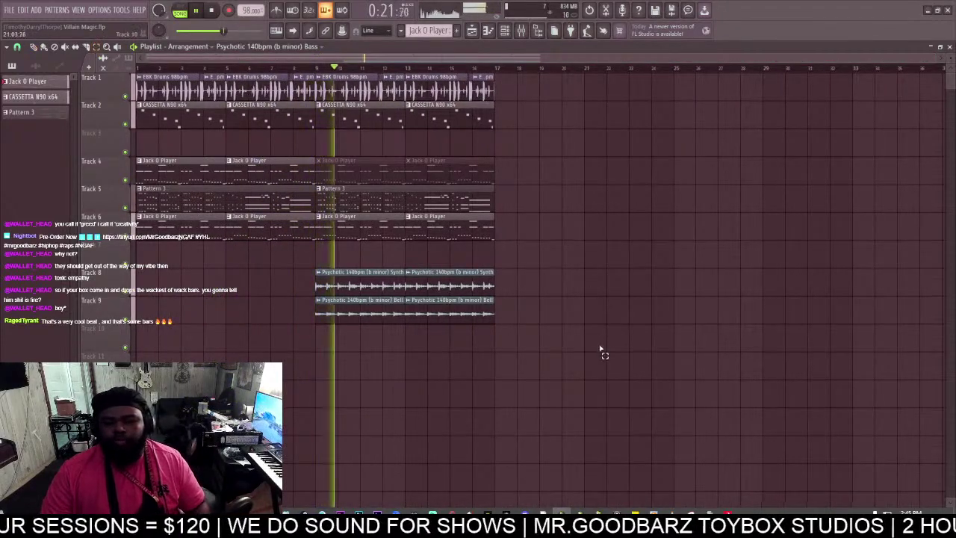
{"action": "left_click_drag", "start_coordinate": [599, 349], "coordinate": [318, 267]}
{"action": "left_click_drag", "start_coordinate": [555, 254], "coordinate": [68, 61]}
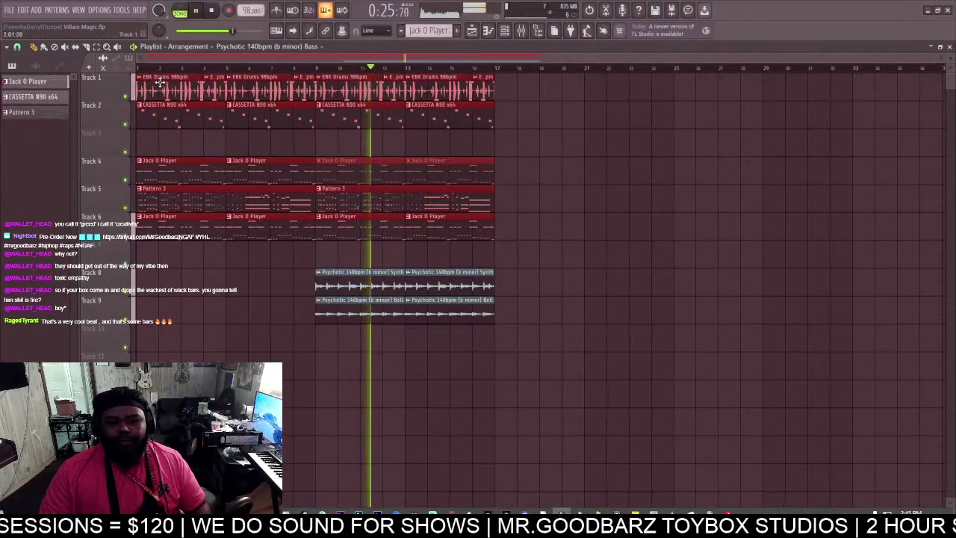
{"action": "left_click_drag", "start_coordinate": [159, 82], "coordinate": [338, 82]}
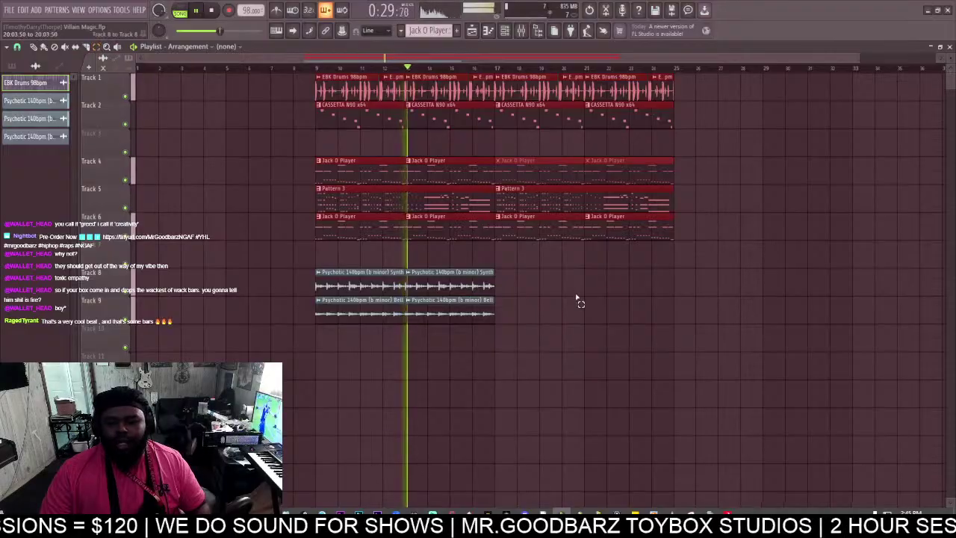
Stop playback and move the Psychotic Synth and Bell clips on Tracks 8 and 9 to bar 1.
{"action": "left_click_drag", "start_coordinate": [576, 295], "coordinate": [267, 341]}
{"action": "key", "text": "space"}
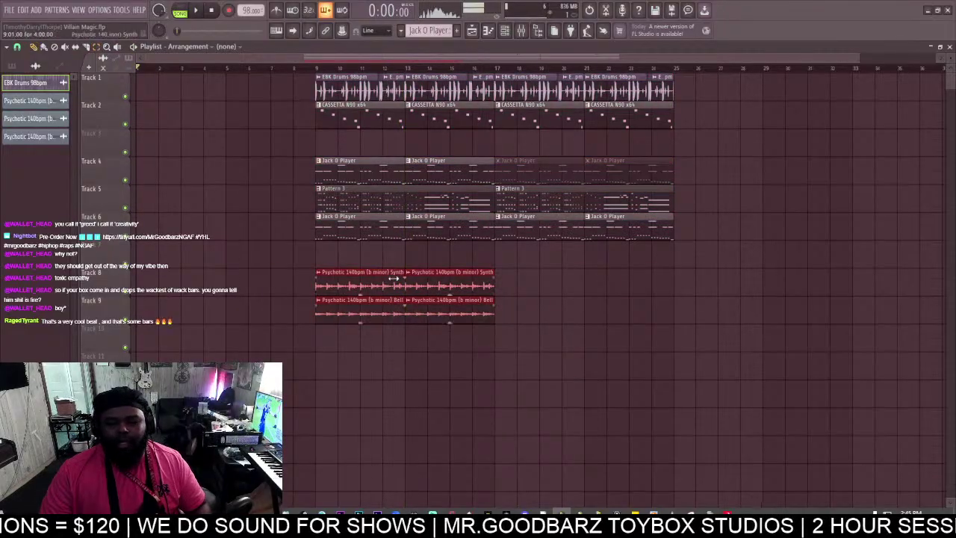
{"action": "left_click_drag", "start_coordinate": [394, 278], "coordinate": [112, 280]}
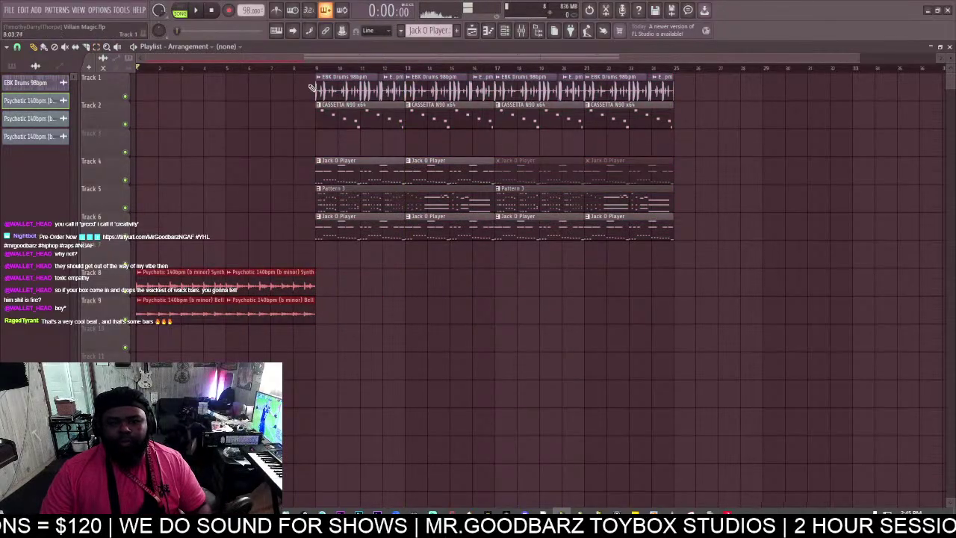
Play the rearranged beat from the start and delete the first Pattern 3 clip on Track 5.
{"action": "key", "text": "space"}
{"action": "left_click", "coordinate": [354, 306]}
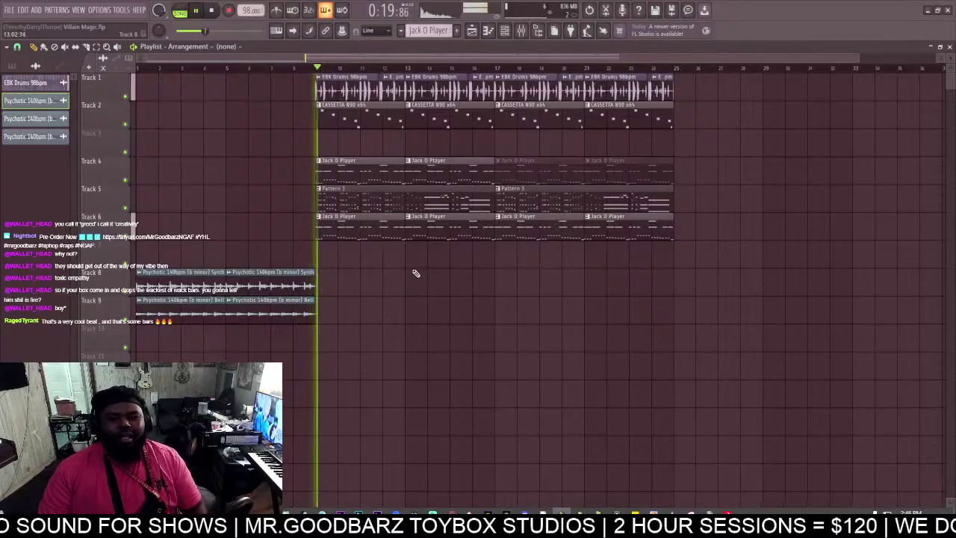
{"action": "left_click_drag", "start_coordinate": [452, 59], "coordinate": [451, 44]}
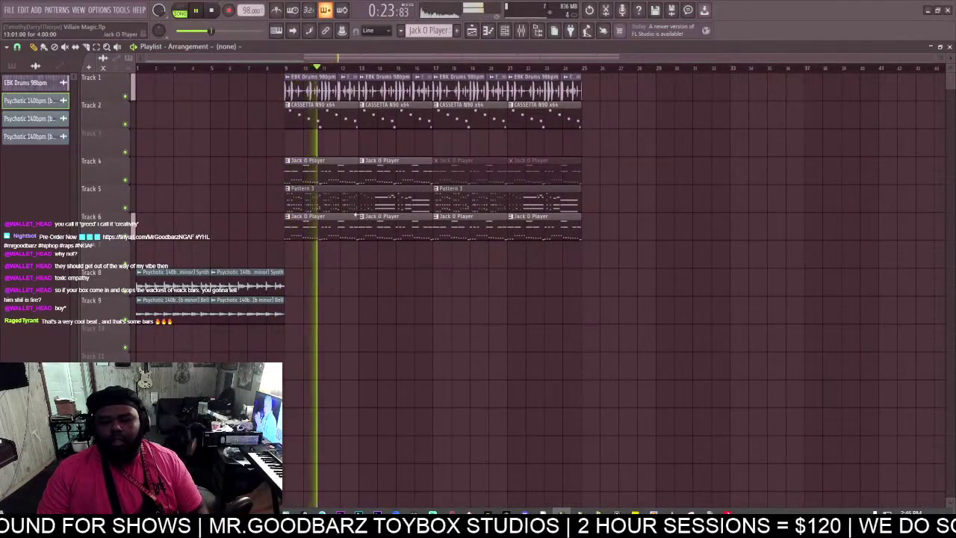
{"action": "right_click", "coordinate": [348, 203]}
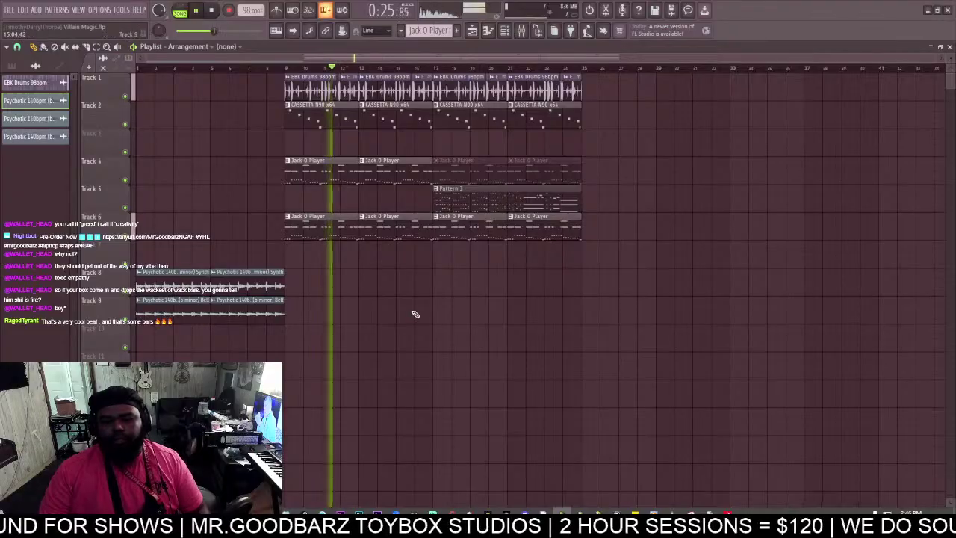
List the patterns in the playlist picker, set the song position to bar 9 and stop playback.
{"action": "left_click", "coordinate": [505, 30]}
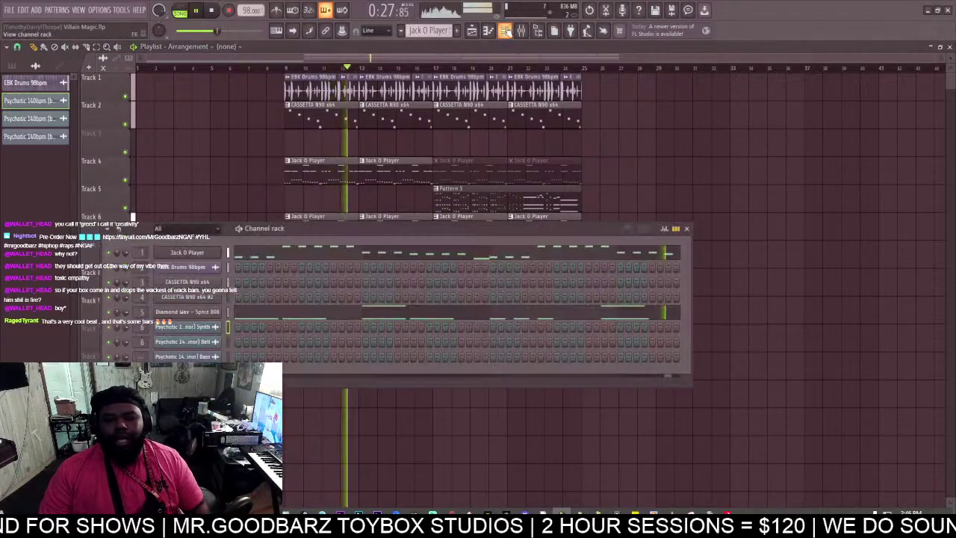
{"action": "left_click", "coordinate": [23, 66]}
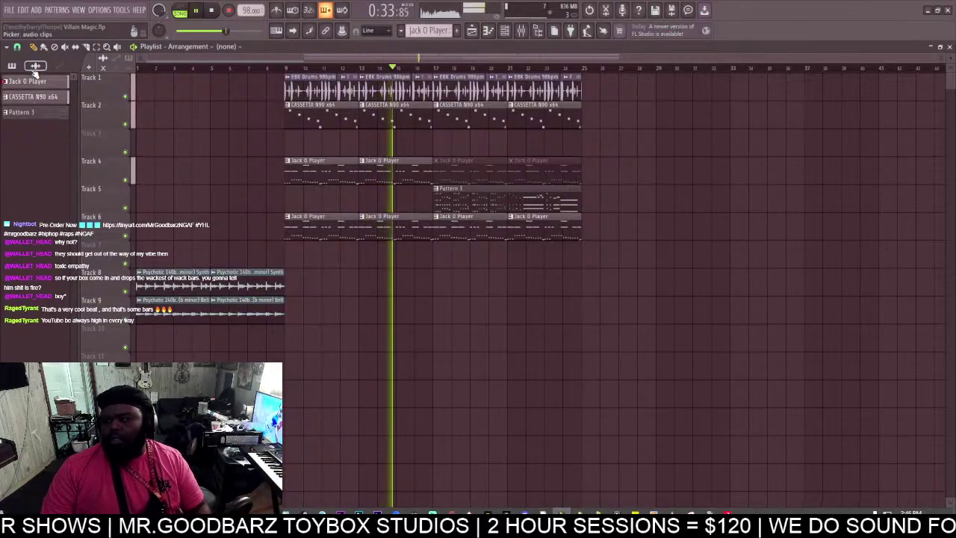
{"action": "left_click", "coordinate": [287, 69]}
{"action": "key", "text": "space"}
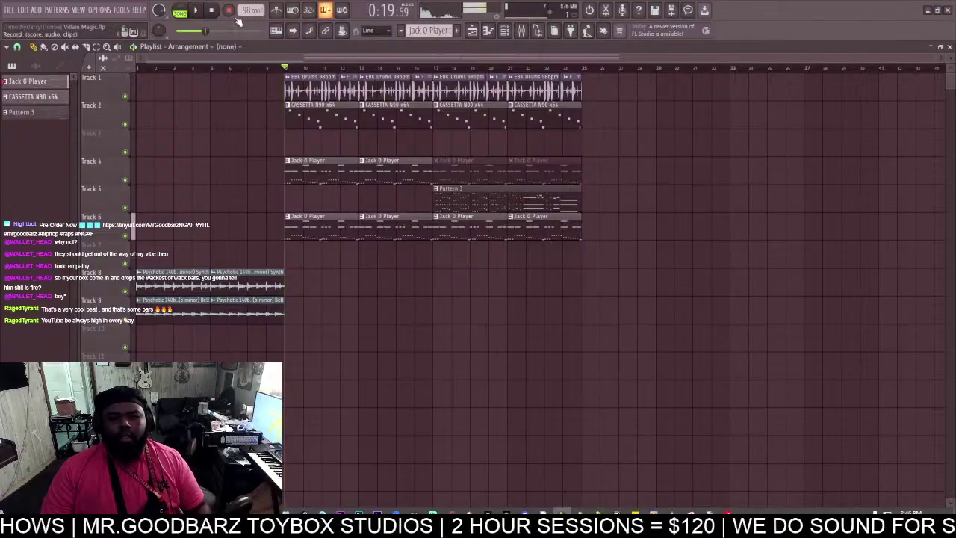
Arm mixer Insert 125 for recording and try a brief take from bar 9.
{"action": "key", "text": "F9"}
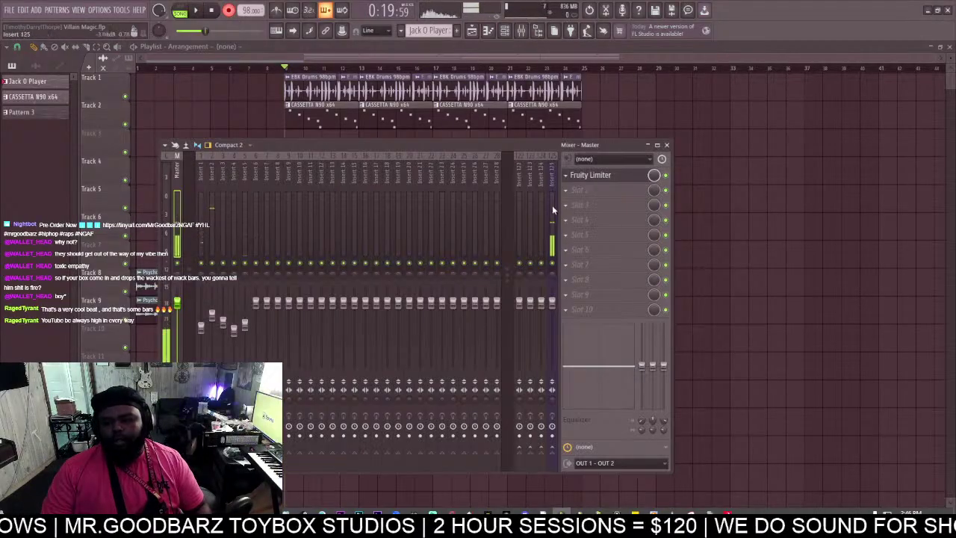
{"action": "left_click", "coordinate": [552, 436]}
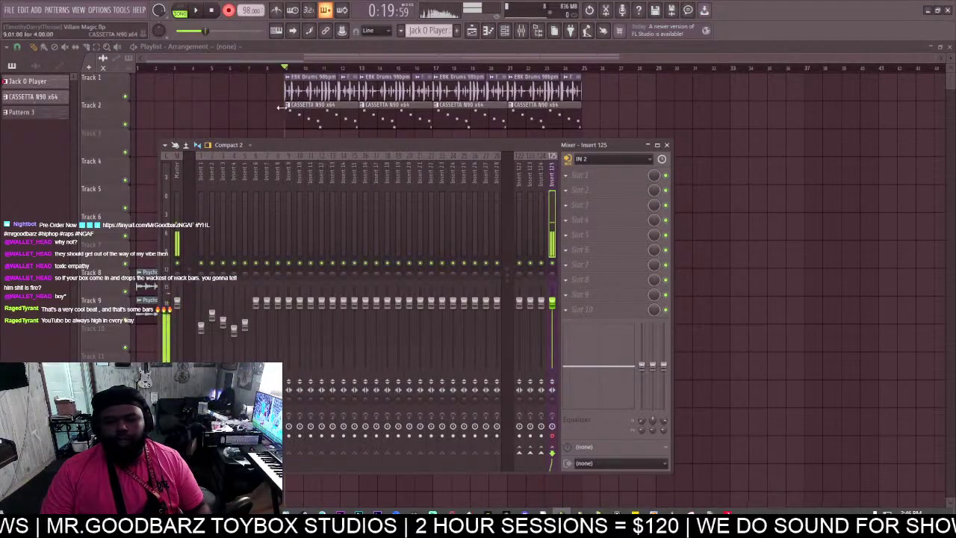
{"action": "left_click", "coordinate": [194, 11]}
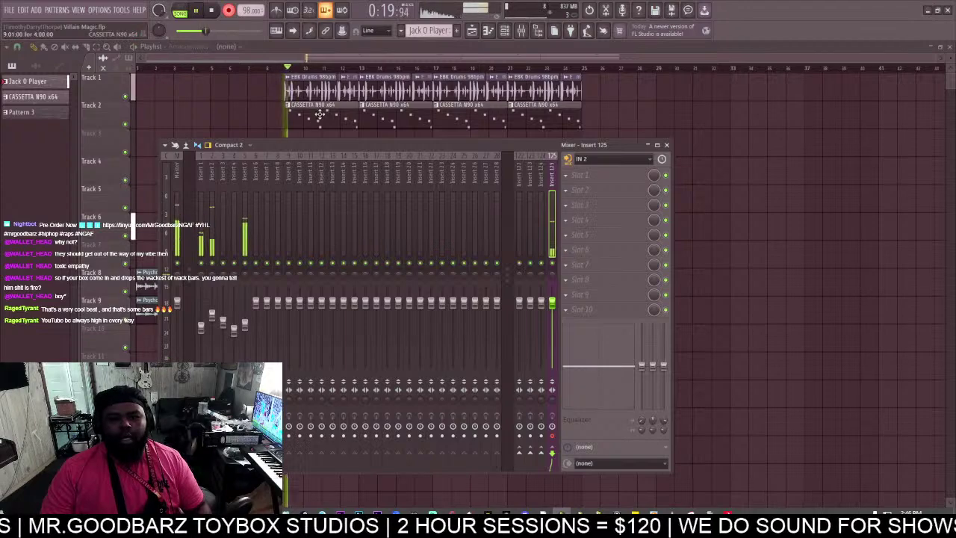
{"action": "left_click", "coordinate": [213, 12]}
{"action": "key", "text": "F9"}
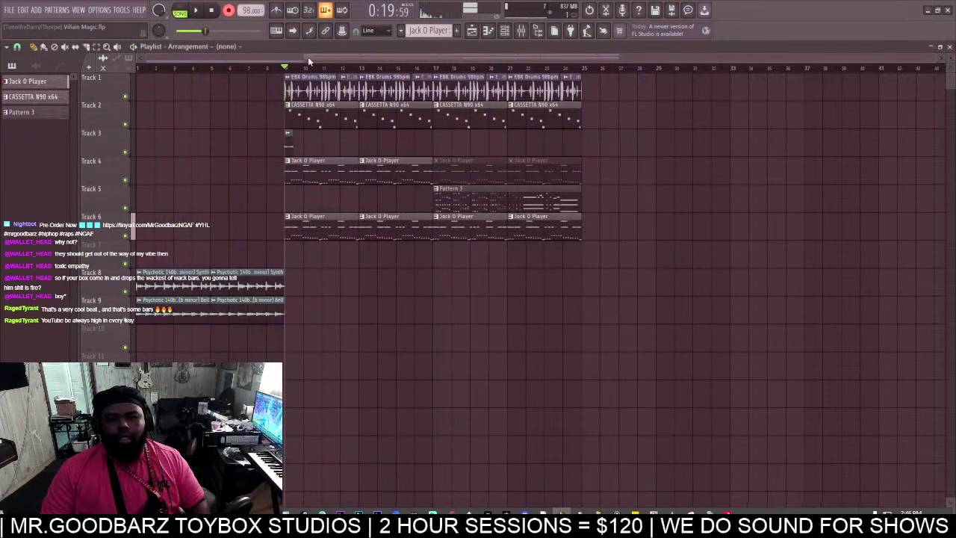
Enable the countdown before recording and record a take of about four and a half bars from bar 9.
{"action": "left_click", "coordinate": [308, 10]}
{"action": "key", "text": "space"}
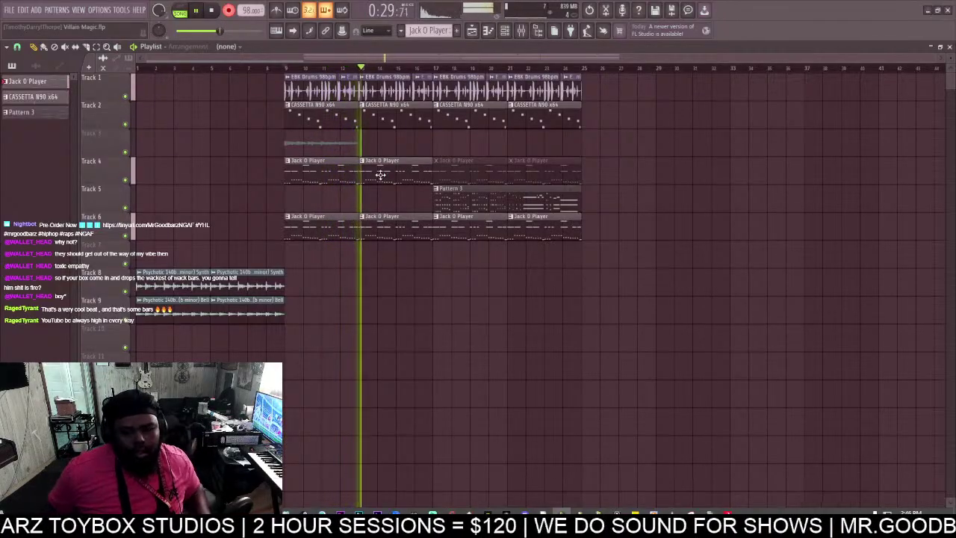
{"action": "key", "text": "space"}
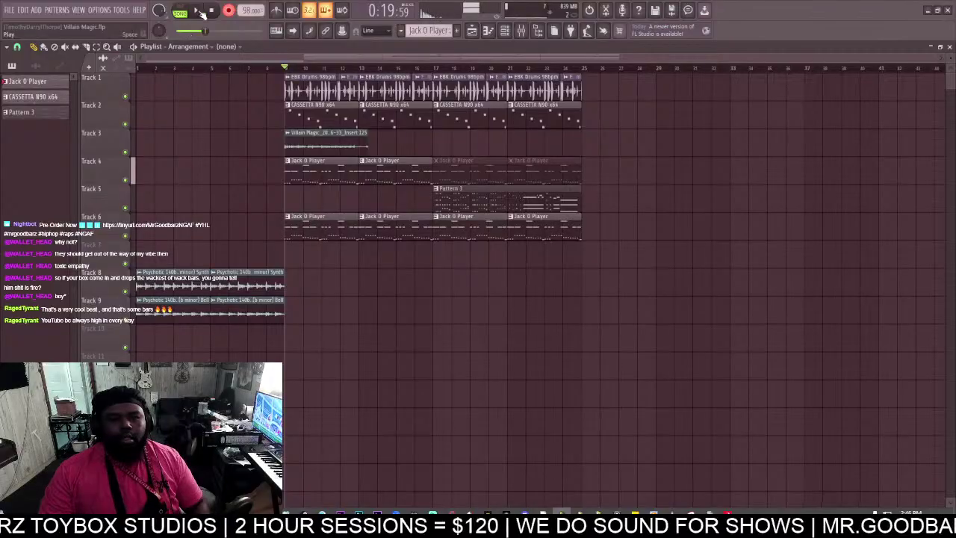
Play back the new Insert 125 recording and route its audio clip to mixer Insert 6.
{"action": "left_click", "coordinate": [328, 138]}
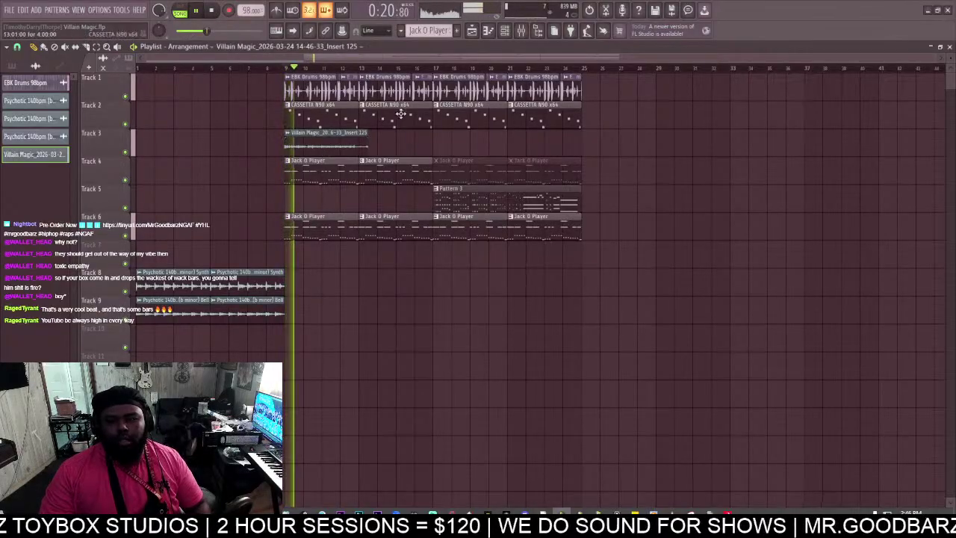
{"action": "left_click", "coordinate": [520, 30]}
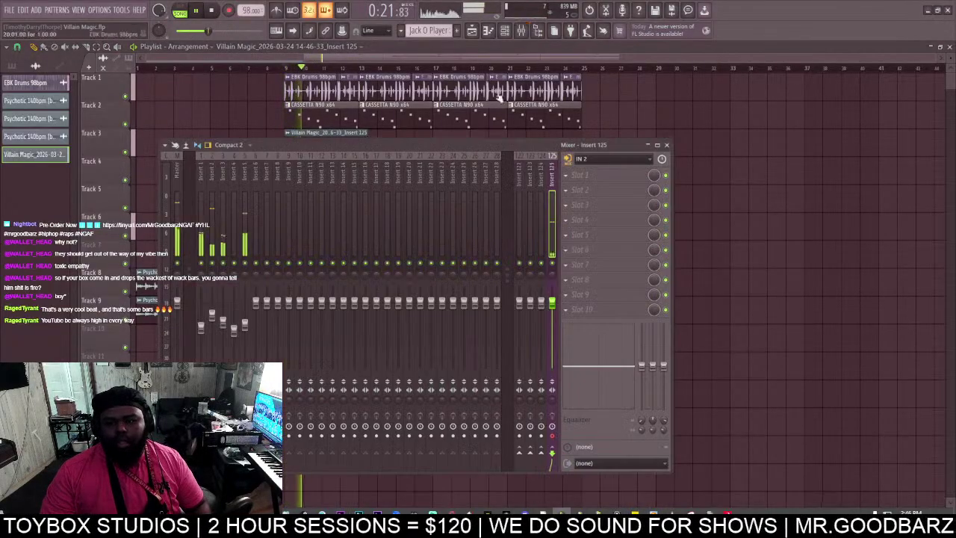
{"action": "left_click", "coordinate": [339, 131]}
{"action": "double_click", "coordinate": [339, 132]}
{"action": "left_click_drag", "start_coordinate": [350, 185], "coordinate": [350, 173]}
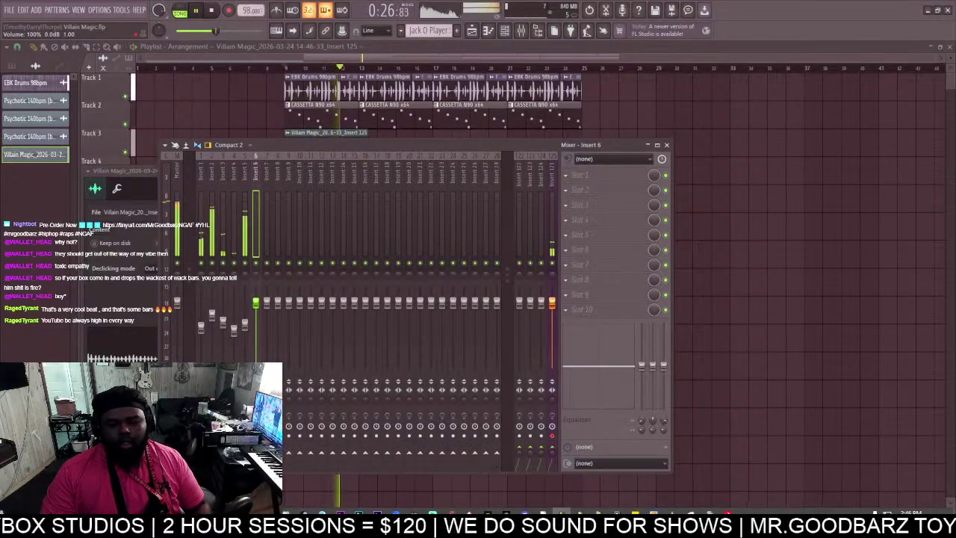
Set the playlist snap to Beat, slice the Track 3 recording at bar 10 and delete the part after the cut.
{"action": "left_click_drag", "start_coordinate": [329, 58], "coordinate": [313, 160]}
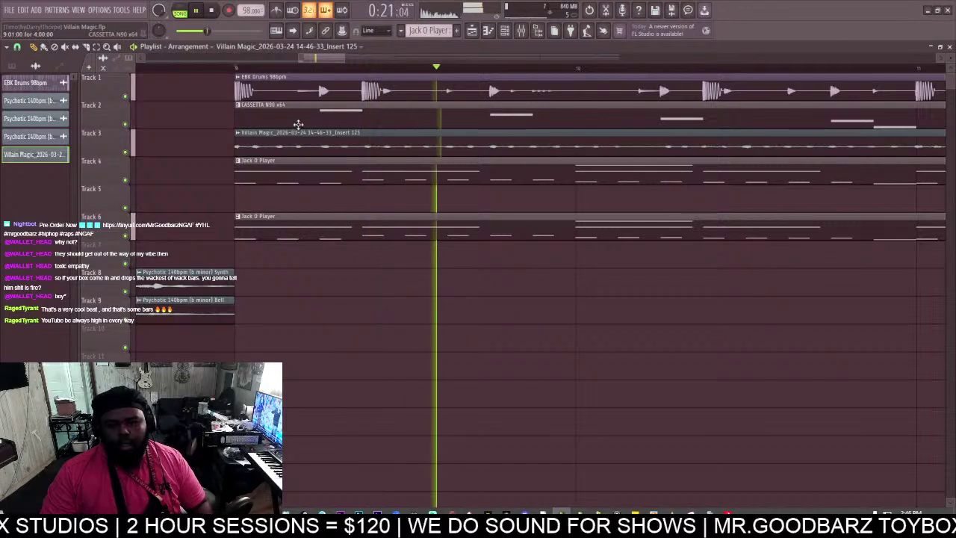
{"action": "left_click", "coordinate": [16, 47]}
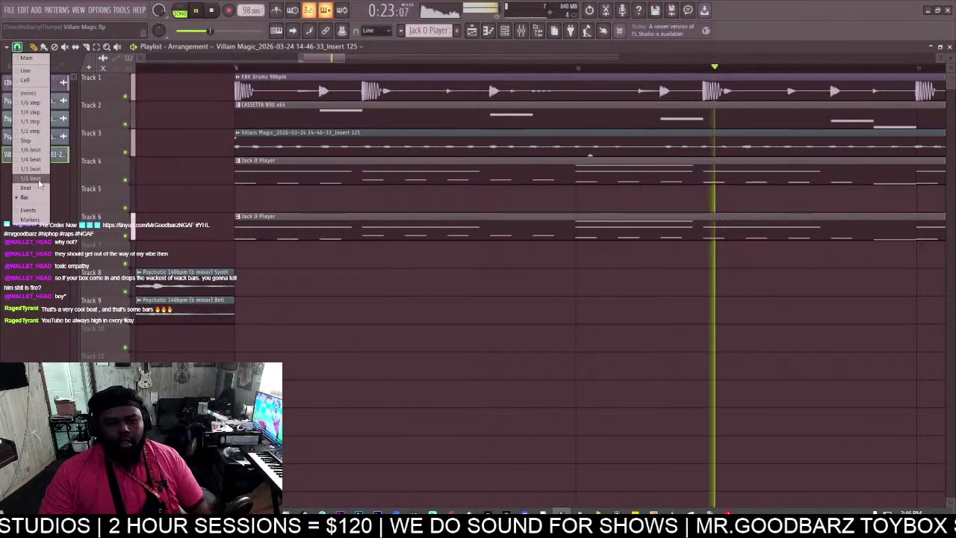
{"action": "left_click", "coordinate": [37, 188]}
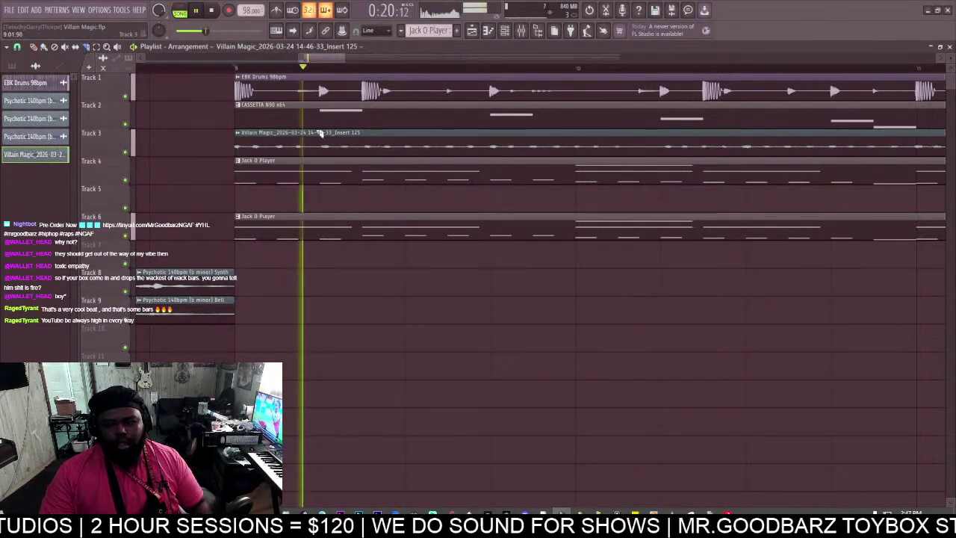
{"action": "left_click", "coordinate": [576, 148]}
{"action": "key", "text": "space"}
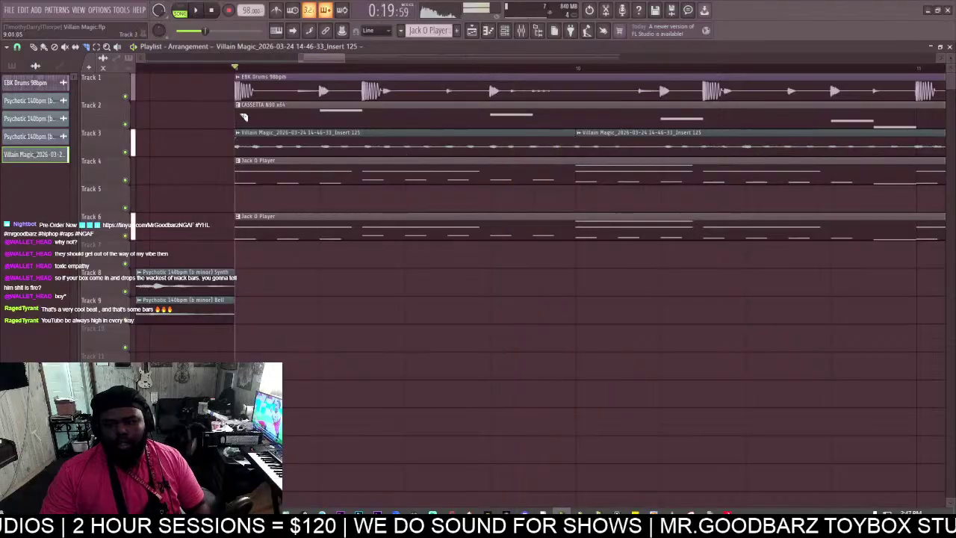
{"action": "left_click", "coordinate": [34, 49]}
{"action": "right_click", "coordinate": [591, 140]}
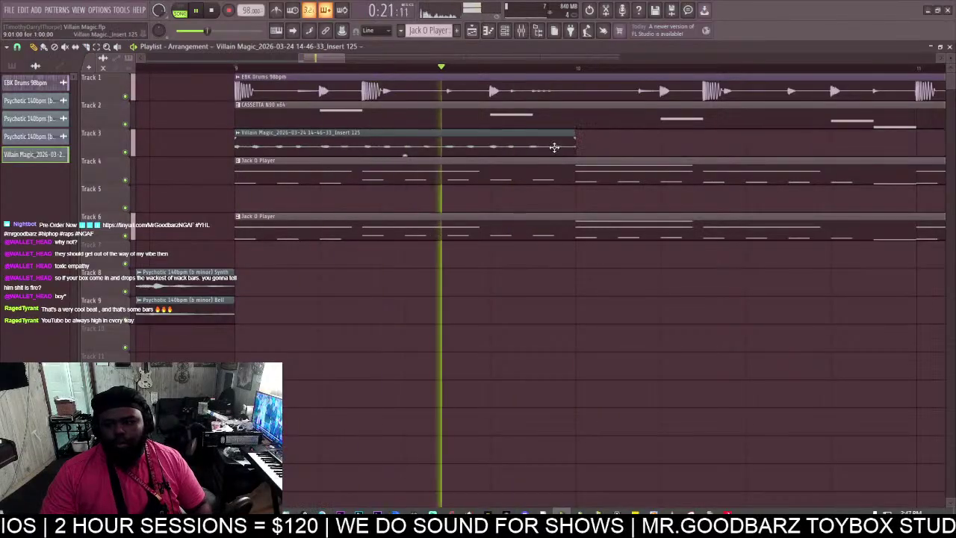
Place copies of the one-bar recording back to back on Track 3 from bar 10 through bar 16.
{"action": "left_click", "coordinate": [555, 147]}
{"action": "left_click", "coordinate": [592, 143]}
{"action": "scroll", "coordinate": [566, 61], "scroll_direction": "down", "scroll_amount": 3}
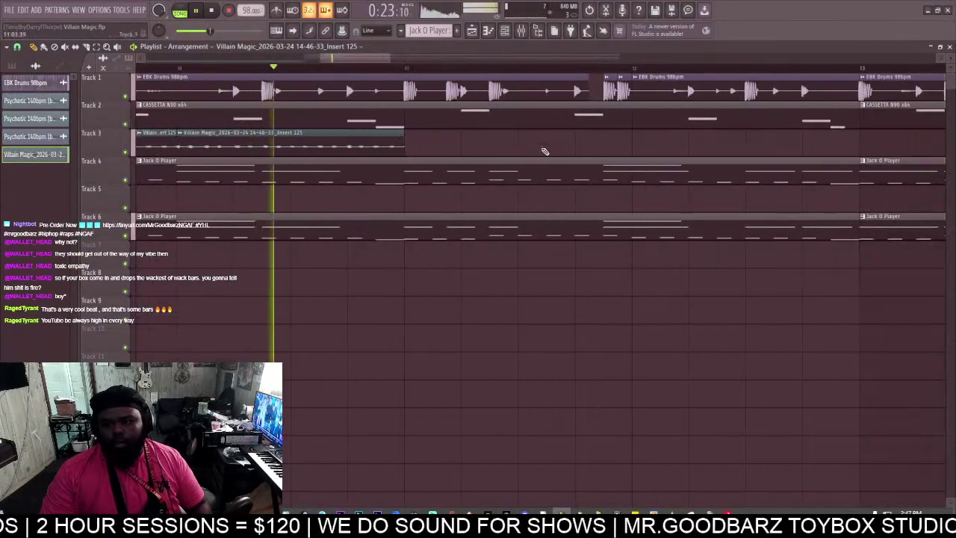
{"action": "left_click", "coordinate": [415, 143]}
{"action": "left_click", "coordinate": [662, 145]}
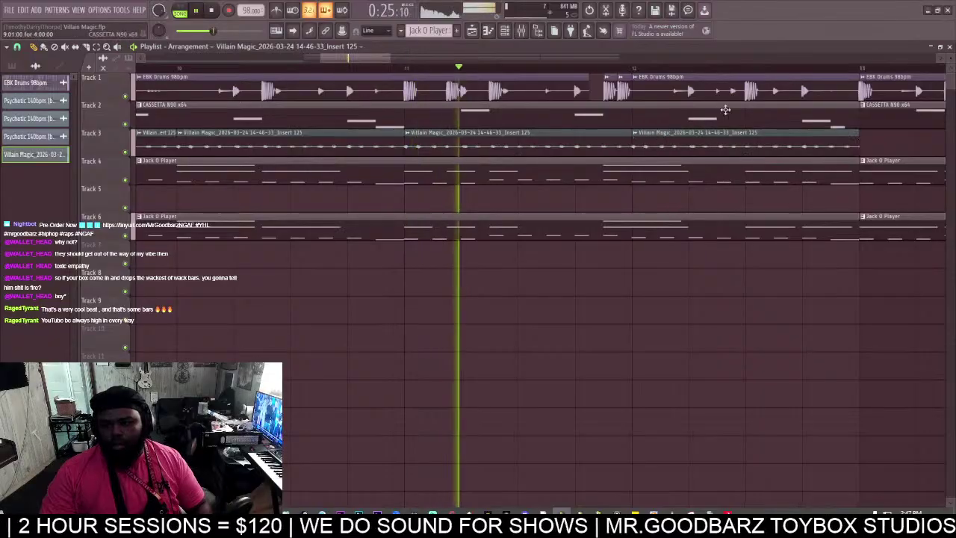
{"action": "scroll", "coordinate": [677, 63], "scroll_direction": "down", "scroll_amount": 2}
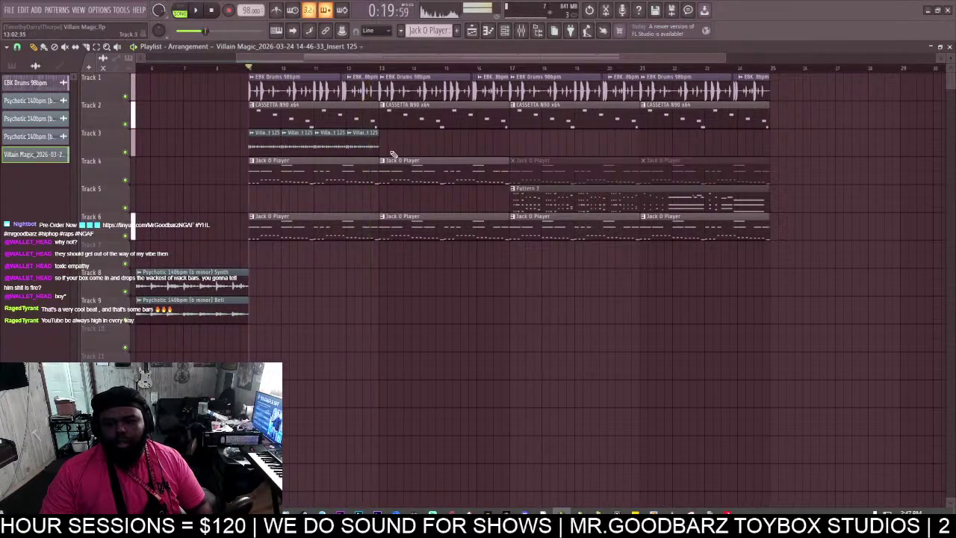
{"action": "left_click", "coordinate": [394, 147]}
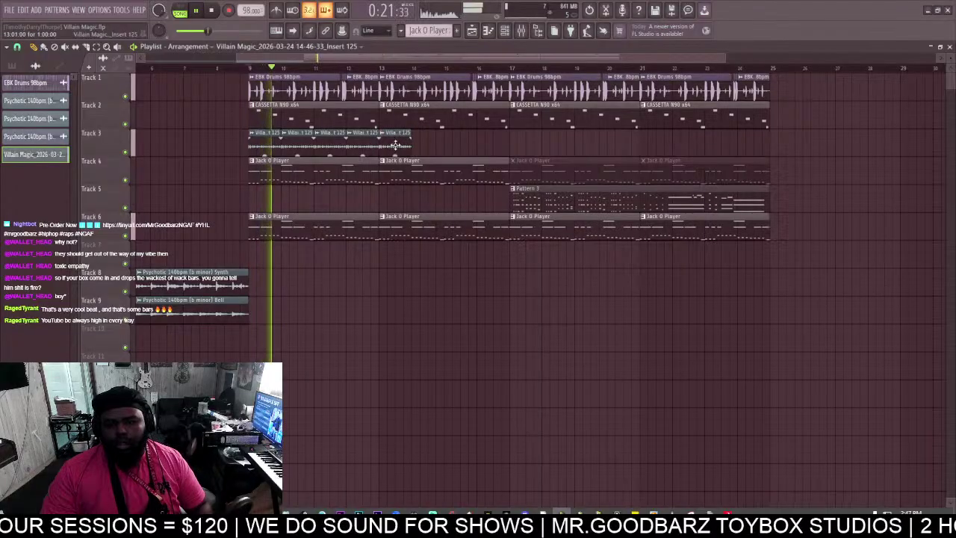
{"action": "left_click", "coordinate": [438, 142]}
{"action": "left_click_drag", "start_coordinate": [438, 142], "coordinate": [461, 142]}
{"action": "left_click", "coordinate": [488, 144]}
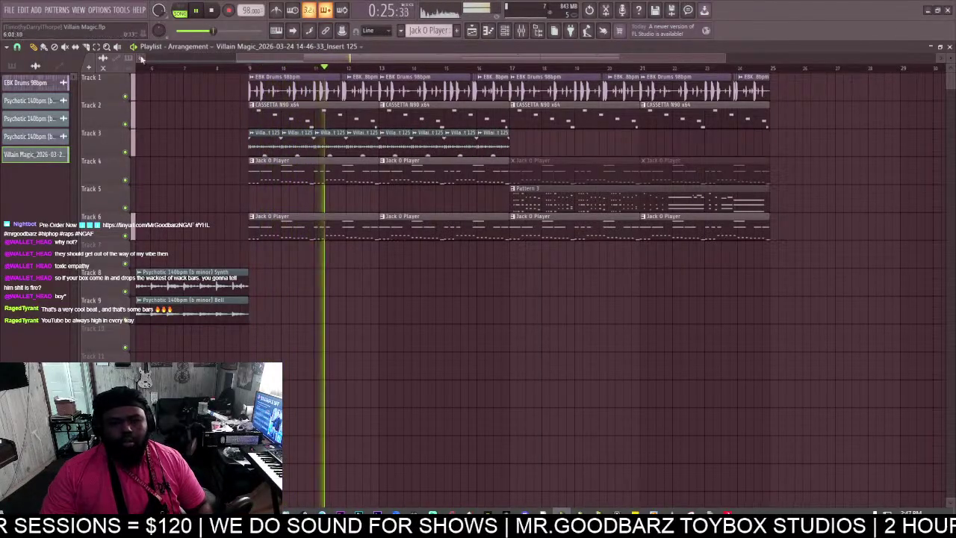
Raise the gain of all the recorded clips on Track 3 to 6.2 dB and lower the Insert 6 mixer level.
{"action": "mouse_move", "coordinate": [558, 128]}
{"action": "left_mouse_down"}
{"action": "mouse_move", "coordinate": [252, 182]}
{"action": "mouse_move", "coordinate": [264, 131]}
{"action": "left_mouse_up"}
{"action": "left_click", "coordinate": [34, 46]}
{"action": "left_click", "coordinate": [521, 30]}
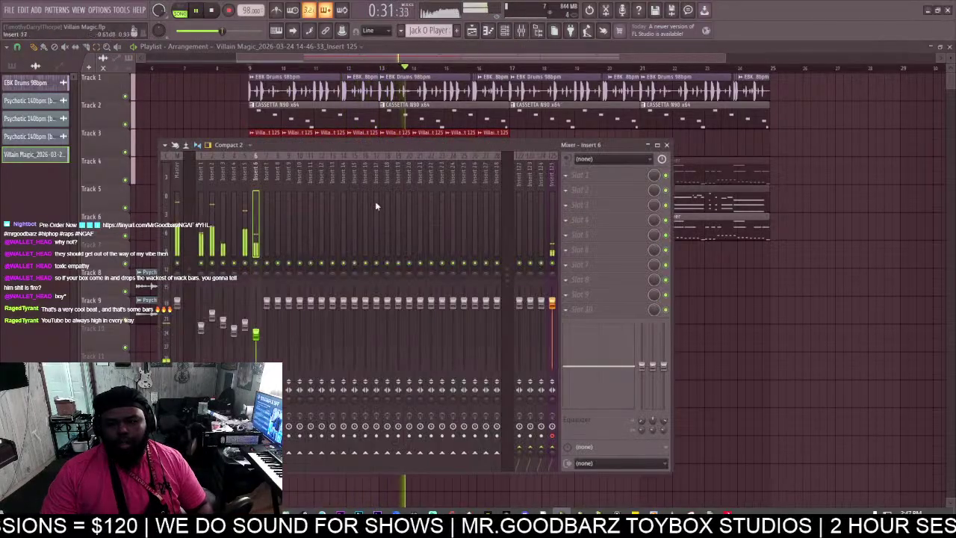
Bring up mixer Insert 6 from the recorded clip's channel settings and load Fruity Parametric EQ 2 into its first effect slot.
{"action": "double_click", "coordinate": [329, 133]}
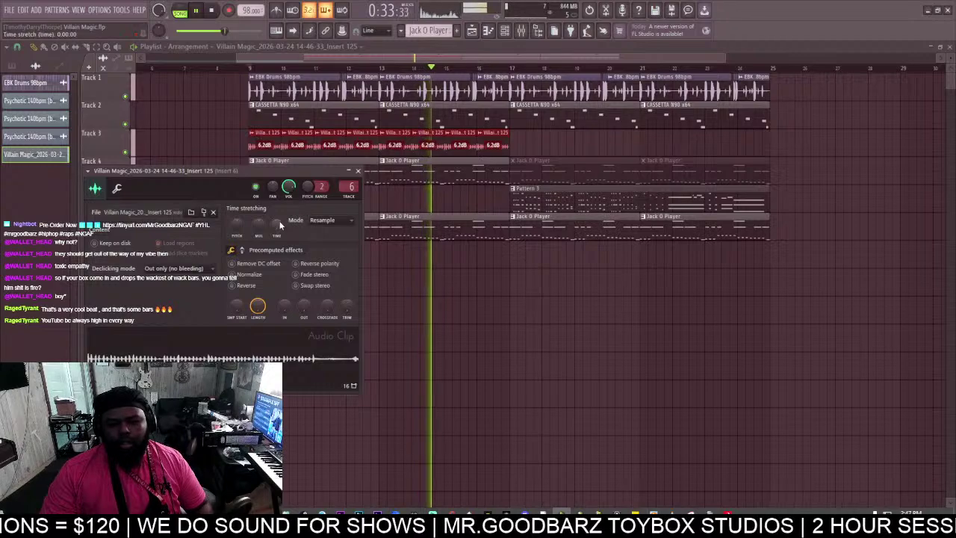
{"action": "double_click", "coordinate": [350, 191]}
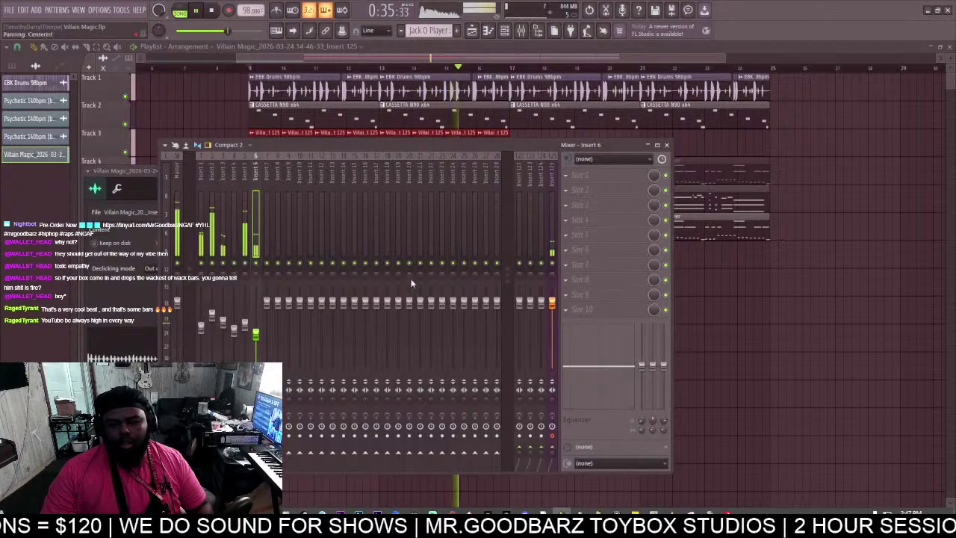
{"action": "left_click", "coordinate": [609, 180]}
{"action": "left_click", "coordinate": [811, 399]}
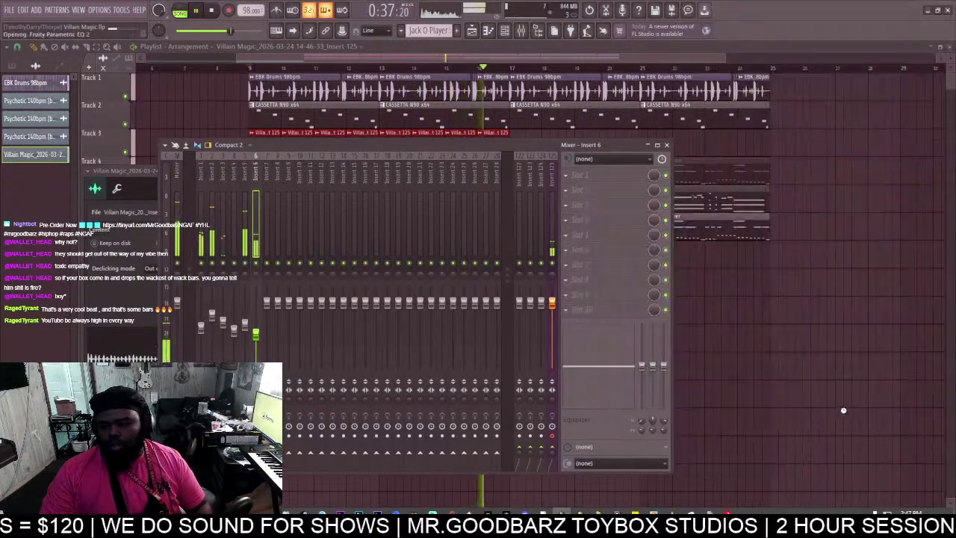
Dip the upper-mid band in Insert 6's Fruity Parametric EQ 2 and load dblue_Glitch_v1_3 into the second effect slot.
{"action": "left_click_drag", "start_coordinate": [281, 242], "coordinate": [269, 255]}
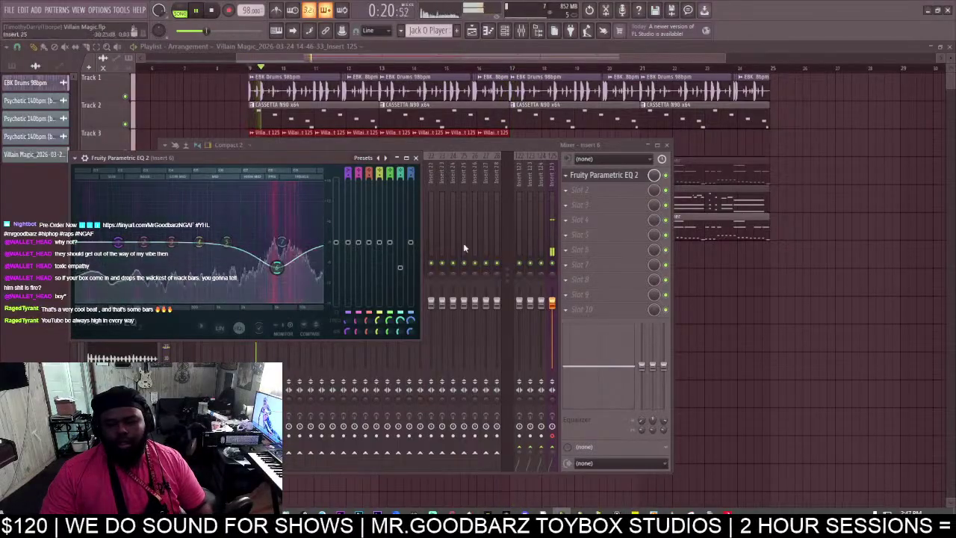
{"action": "left_click", "coordinate": [578, 190]}
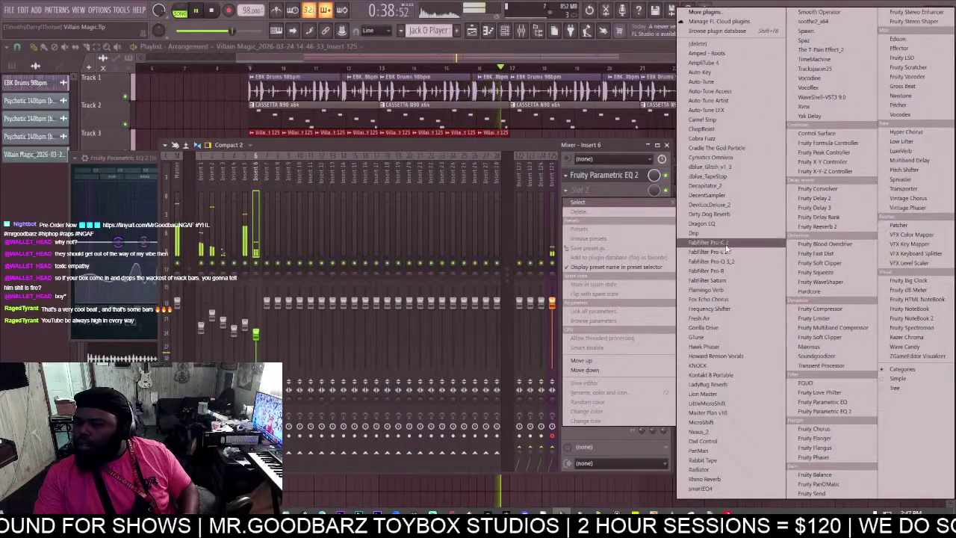
{"action": "left_click", "coordinate": [725, 167]}
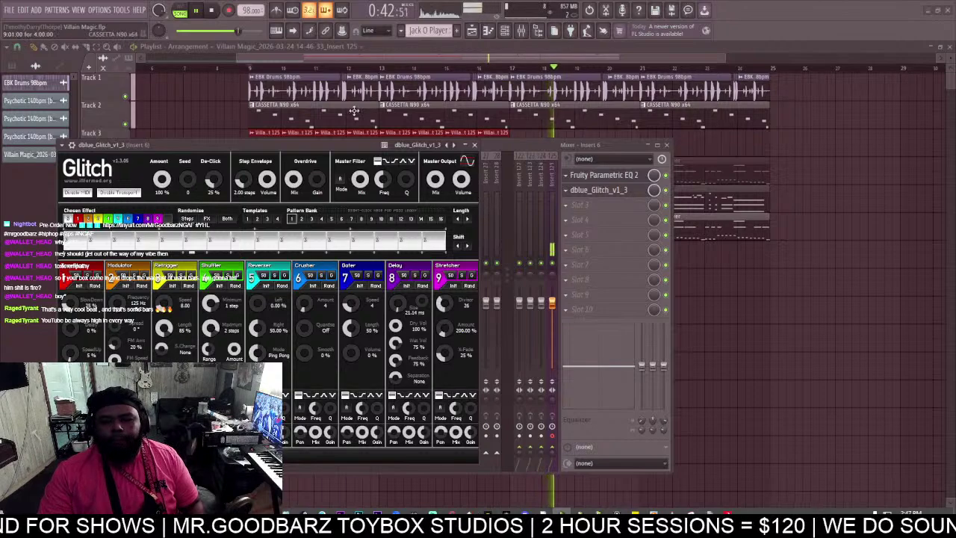
Restart playback from bar 9, bring the mixer back up and raise Insert 6's volume to 78%.
{"action": "left_click", "coordinate": [341, 58]}
{"action": "key", "text": "space"}
{"action": "key", "text": "space"}
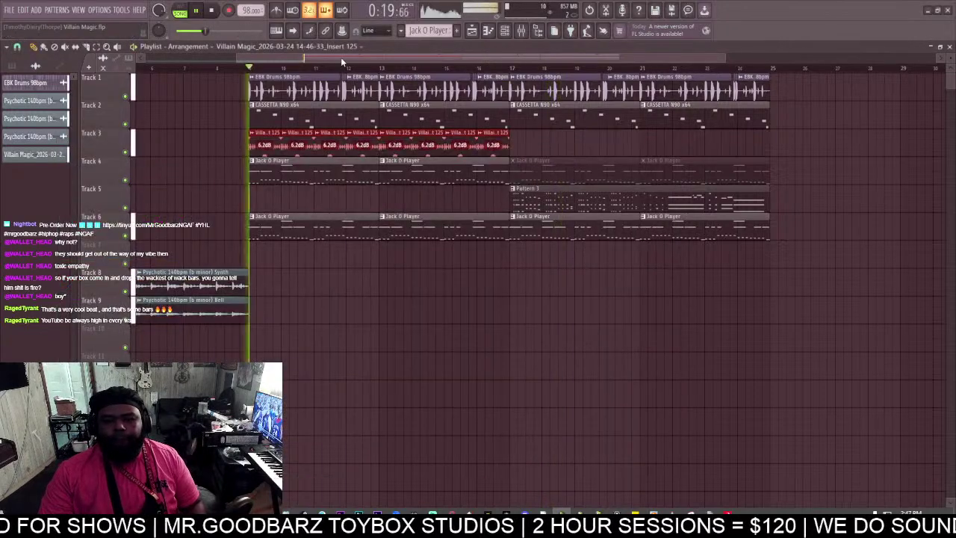
{"action": "left_click", "coordinate": [521, 30]}
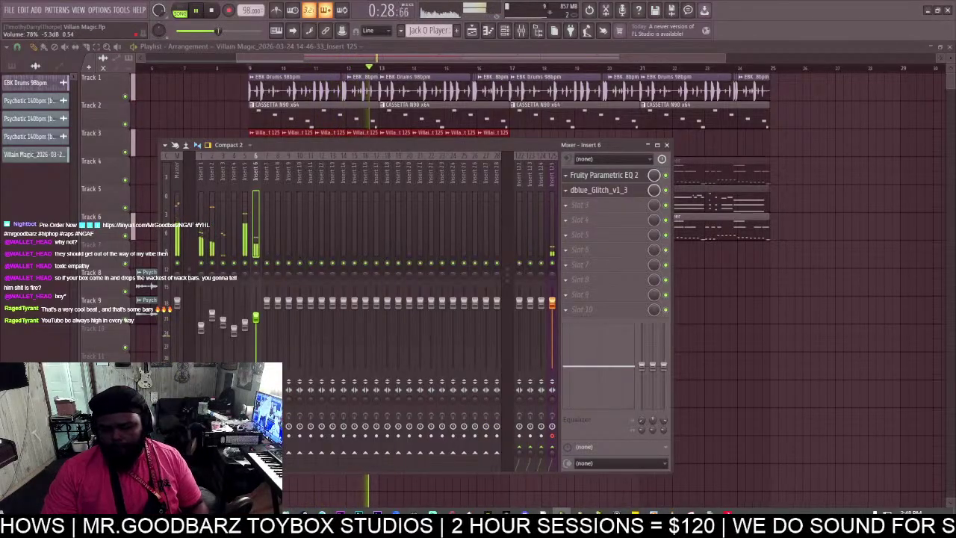
Move Fruity Parametric EQ 2 below dblue_Glitch_v1_3 on Insert 6, then cut low-shelf Band 1 and lower high-shelf Band 7 to about -4.1 dB.
{"action": "right_click", "coordinate": [588, 192]}
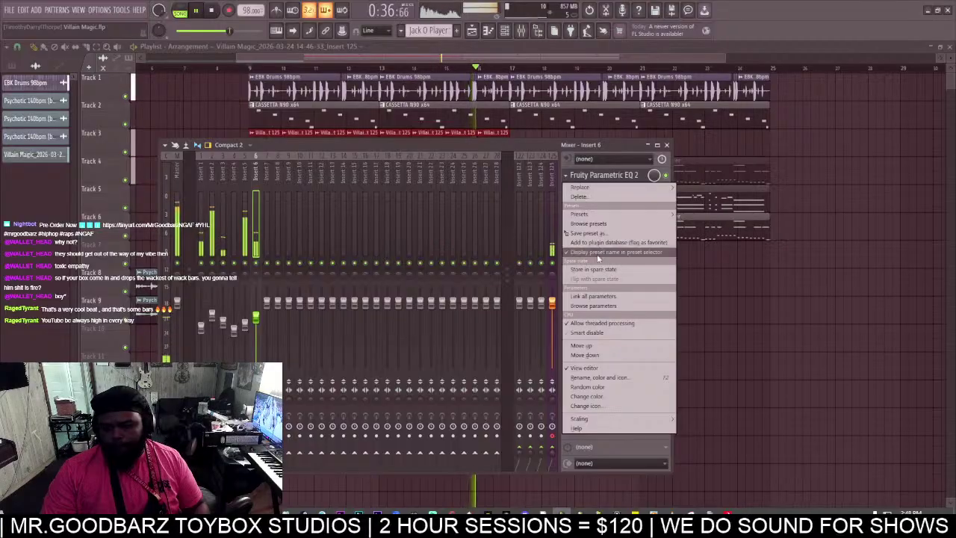
{"action": "left_click", "coordinate": [610, 355]}
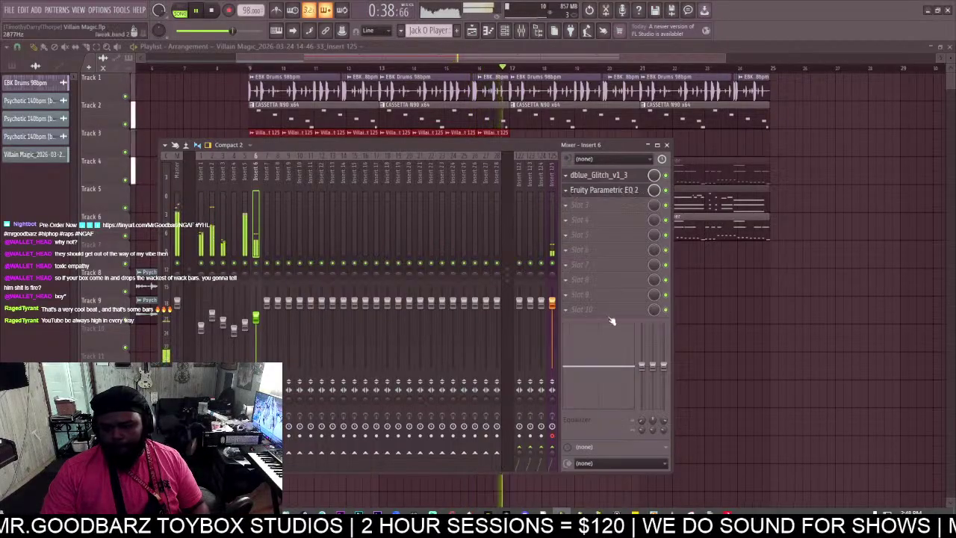
{"action": "left_click", "coordinate": [605, 190]}
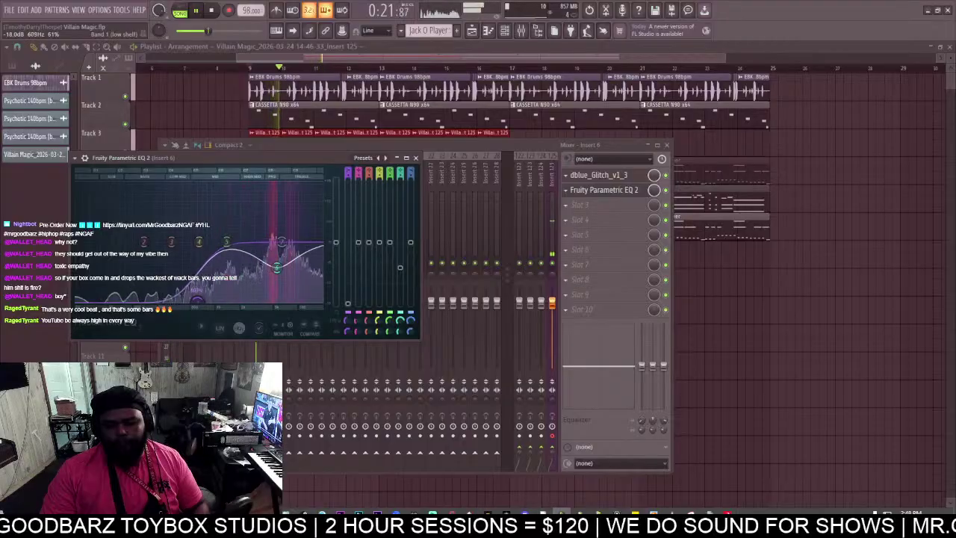
{"action": "left_click_drag", "start_coordinate": [276, 269], "coordinate": [312, 255]}
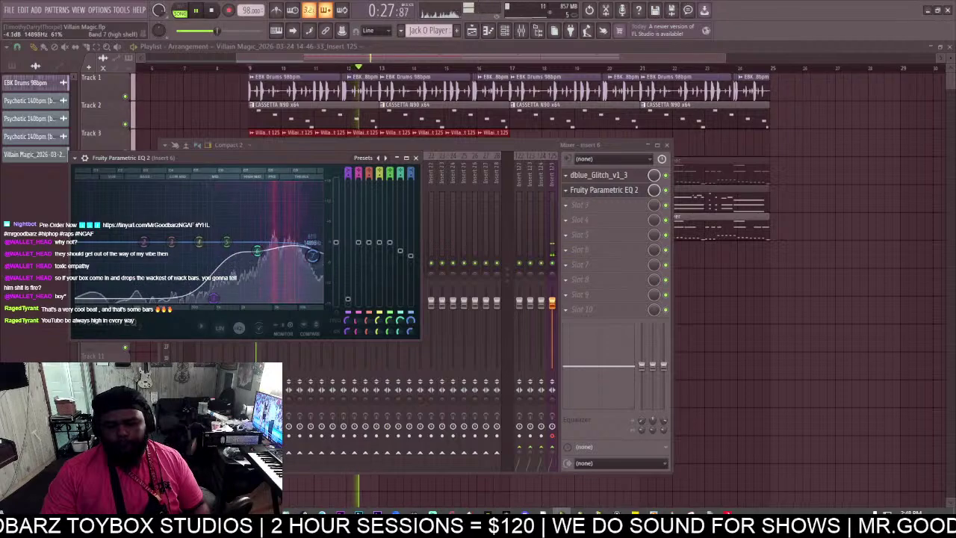
Load the Waves CLA-2A Stereo compressor from WaveShell into Insert 6's third effect slot.
{"action": "left_click", "coordinate": [560, 144]}
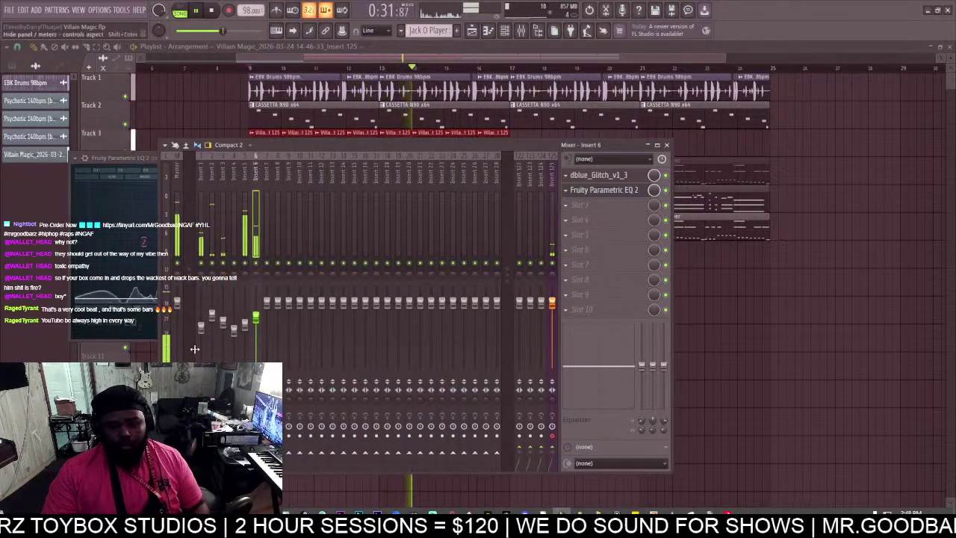
{"action": "left_click", "coordinate": [576, 204]}
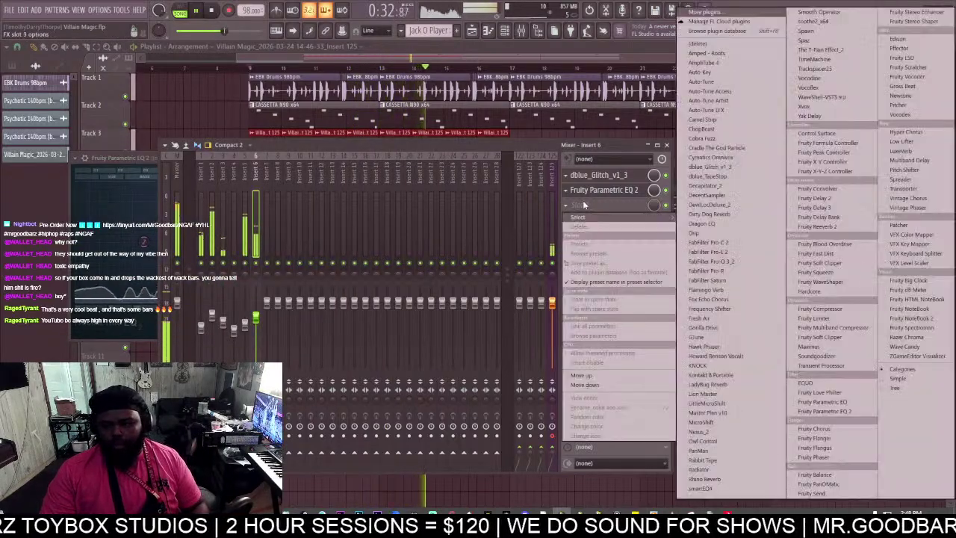
{"action": "left_click", "coordinate": [837, 99]}
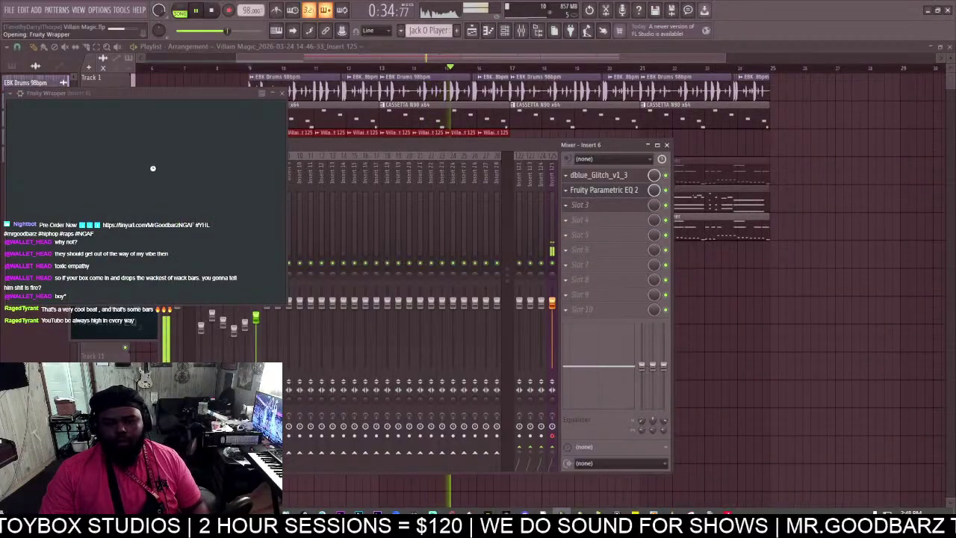
{"action": "left_click", "coordinate": [151, 156]}
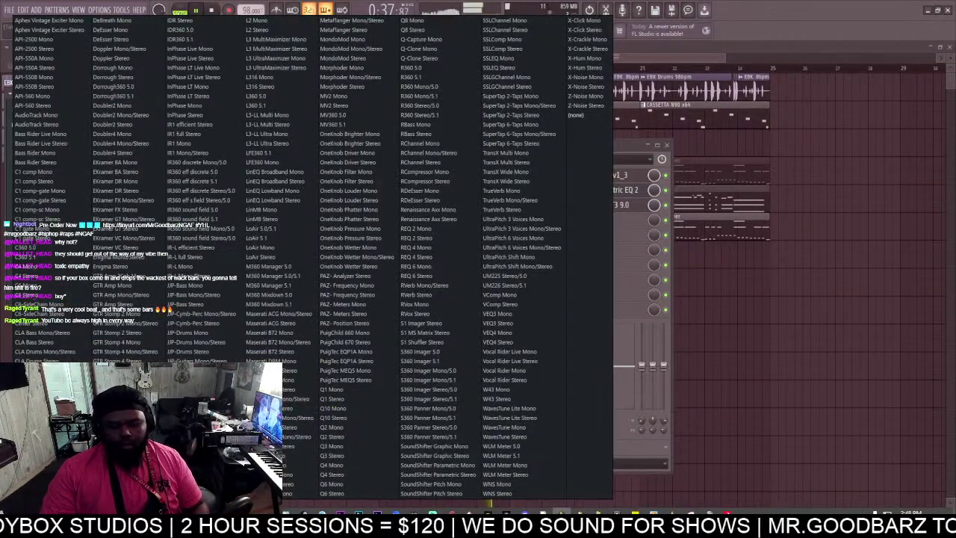
{"action": "left_click", "coordinate": [112, 436]}
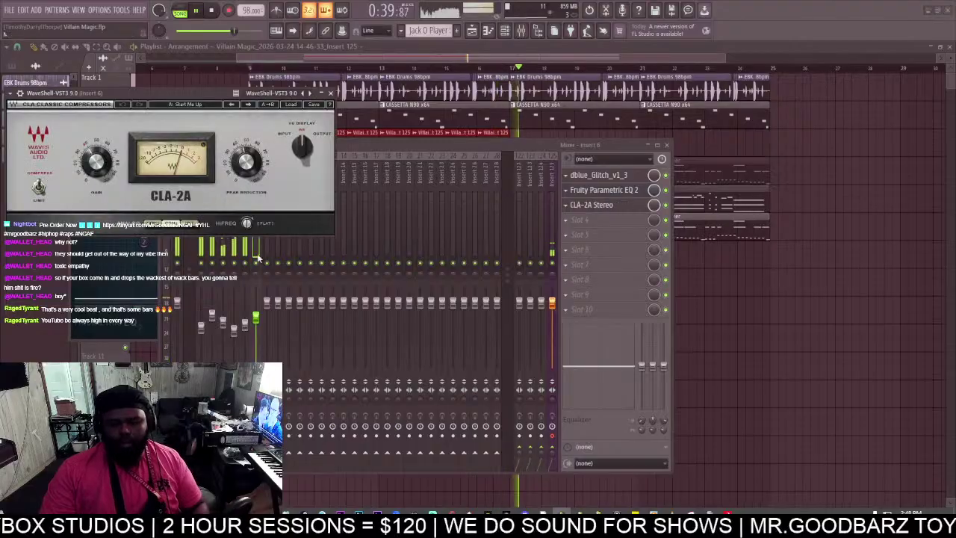
Set the CLA-2A's Peak Reduction to about 51.6 and disarm recording on mixer Insert 125.
{"action": "left_click", "coordinate": [379, 146]}
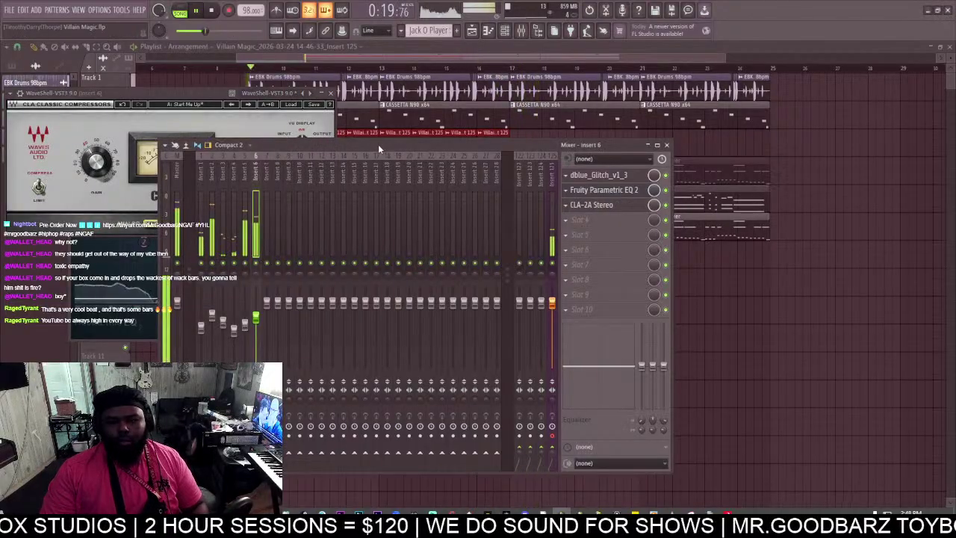
{"action": "left_click", "coordinate": [136, 96]}
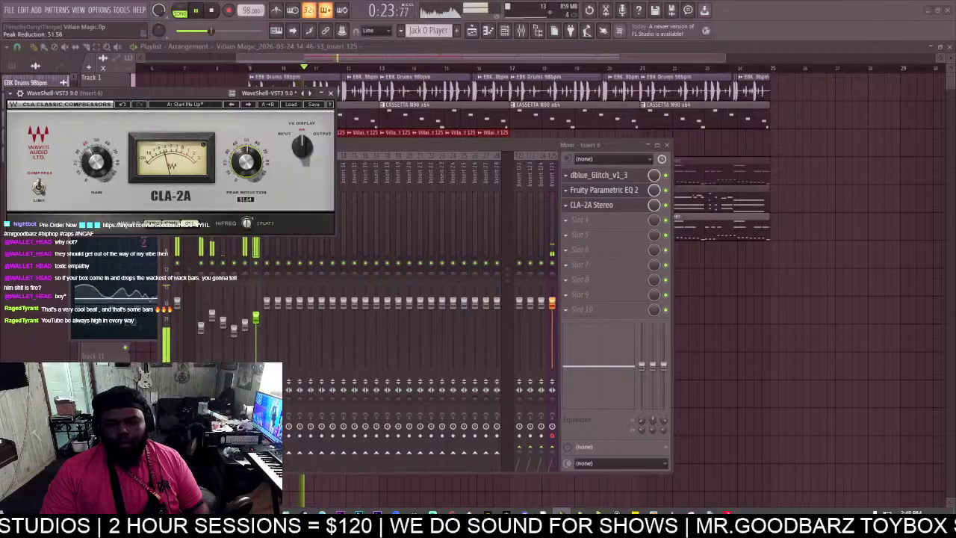
{"action": "left_click", "coordinate": [617, 191]}
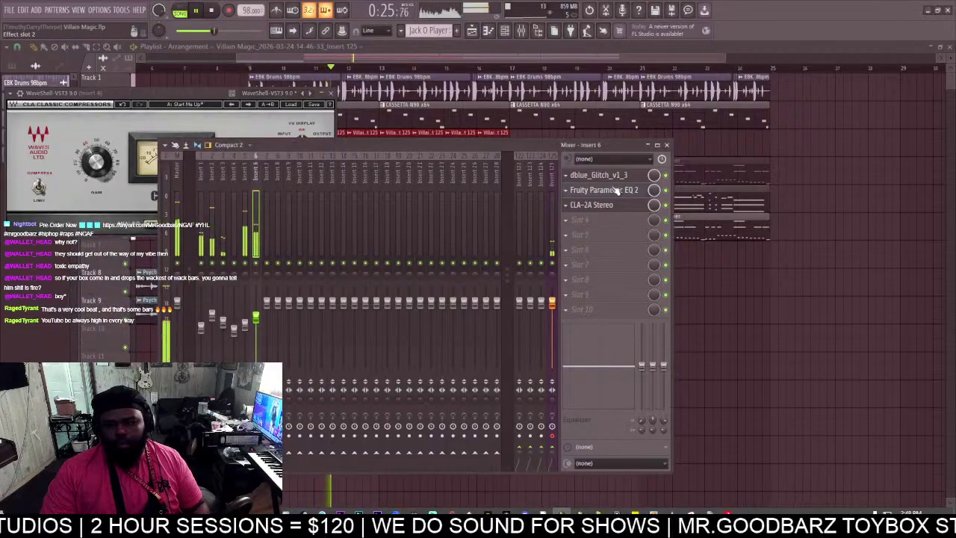
{"action": "left_click", "coordinate": [552, 440]}
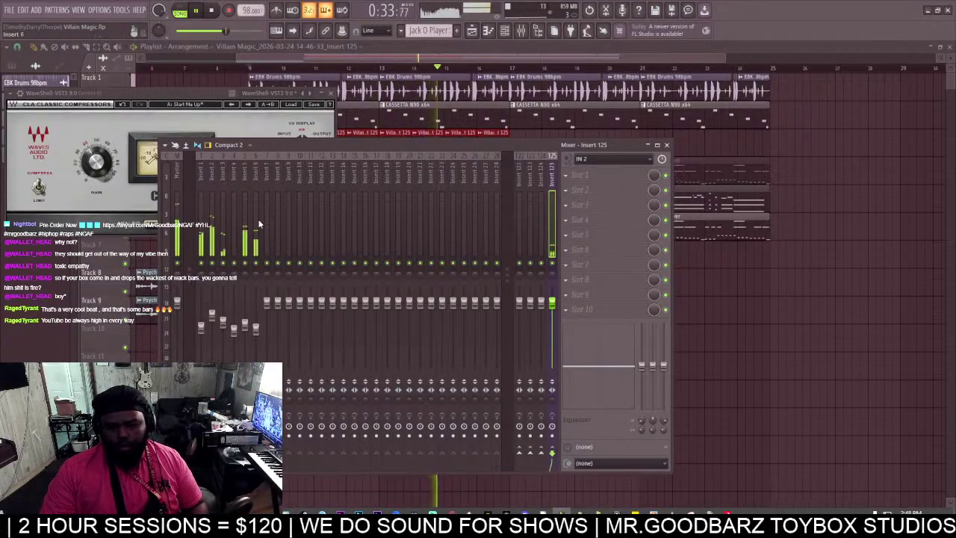
{"action": "key", "text": "F12"}
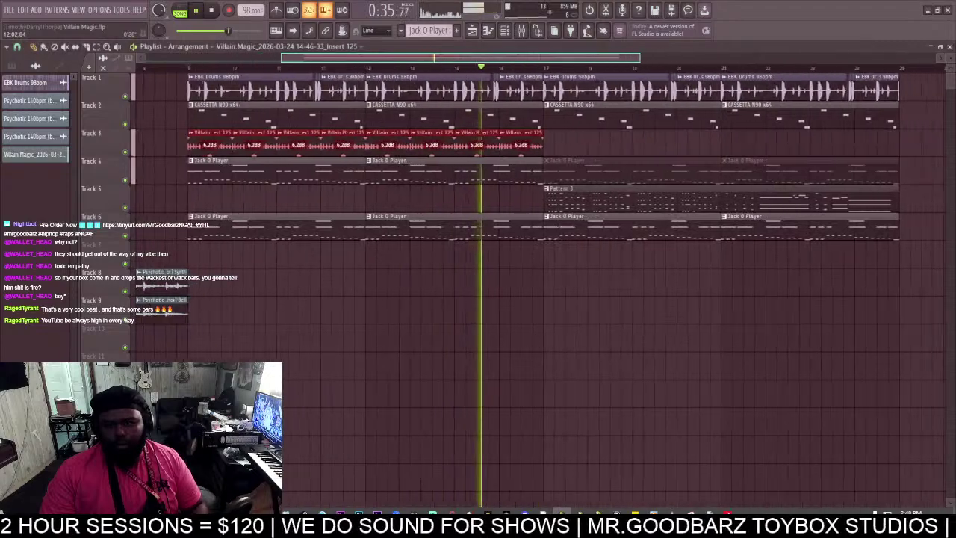
Place a Jack O Player pattern clip on Track 4 at bar 25.
{"action": "left_click_drag", "start_coordinate": [285, 58], "coordinate": [371, 59]}
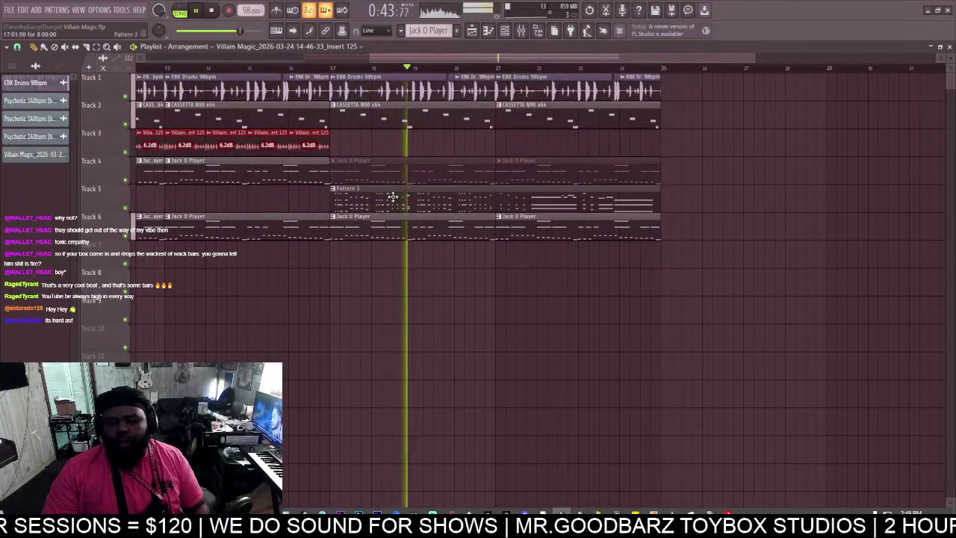
{"action": "left_click_drag", "start_coordinate": [375, 58], "coordinate": [369, 58]}
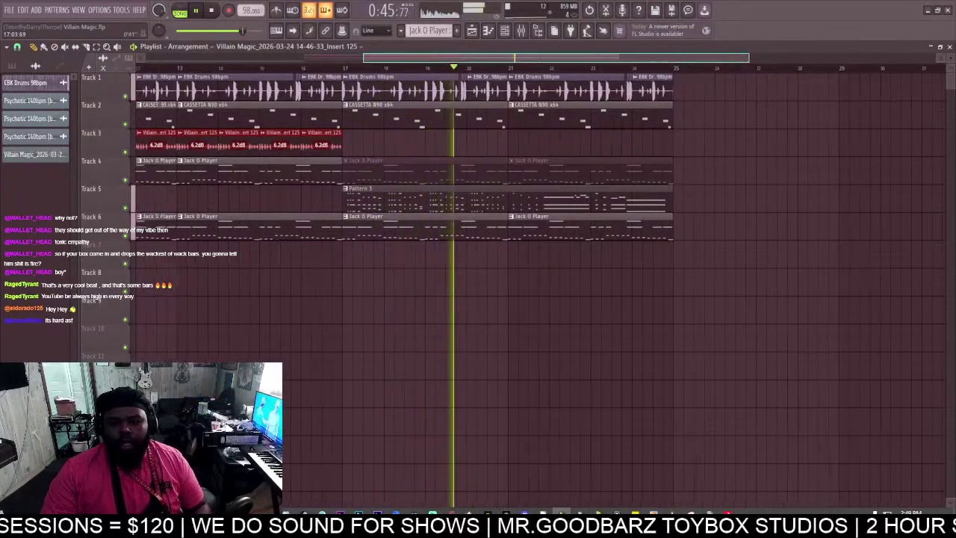
{"action": "left_click_drag", "start_coordinate": [461, 57], "coordinate": [352, 58]}
{"action": "left_click", "coordinate": [476, 171]}
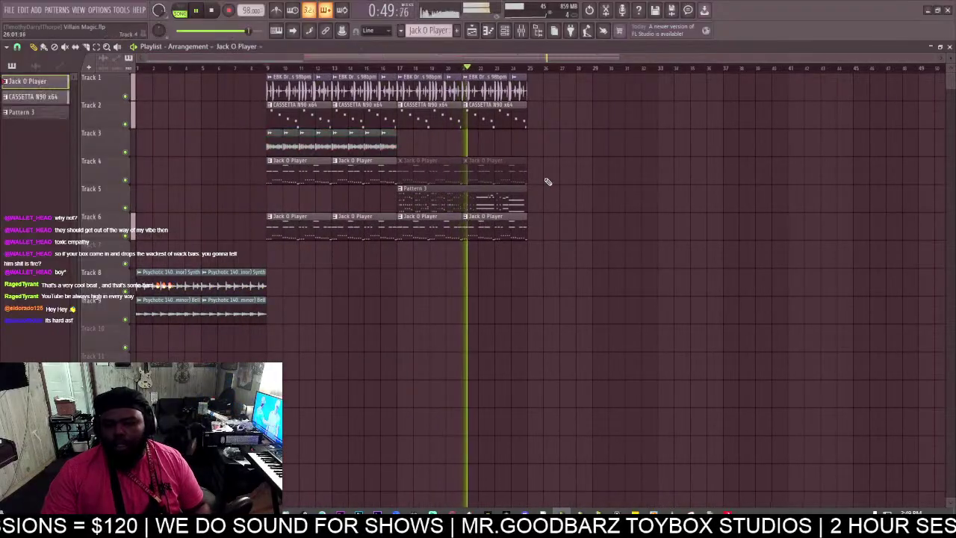
{"action": "left_click", "coordinate": [548, 179]}
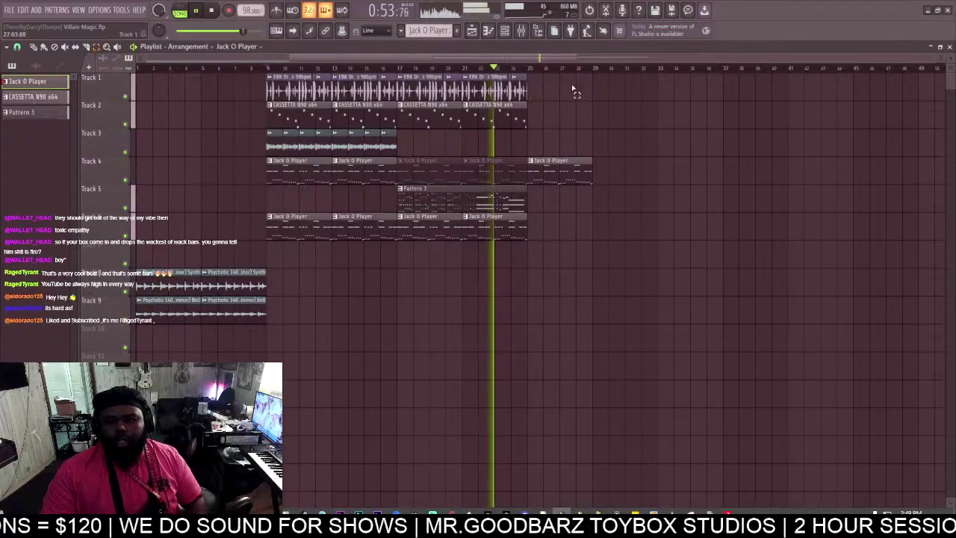
Duplicate Track 1's drum clips across bars 25 to 40 and repeat the bar 25 Jack O Player clip on Track 4 over the same range.
{"action": "left_click_drag", "start_coordinate": [574, 90], "coordinate": [263, 92]}
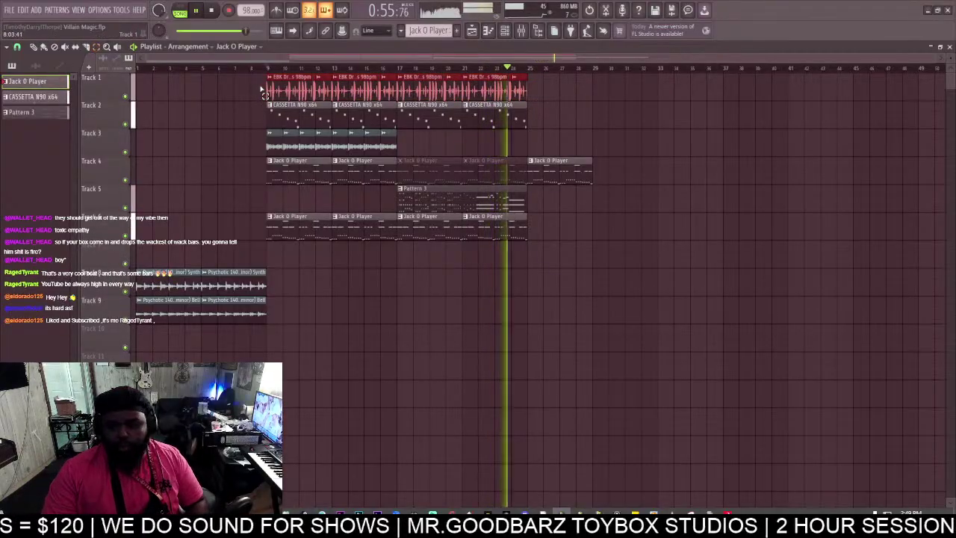
{"action": "key", "text": "ctrl+b"}
{"action": "left_click_drag", "start_coordinate": [607, 129], "coordinate": [547, 213]}
{"action": "key", "text": "ctrl+b"}
{"action": "key", "text": "ctrl+b"}
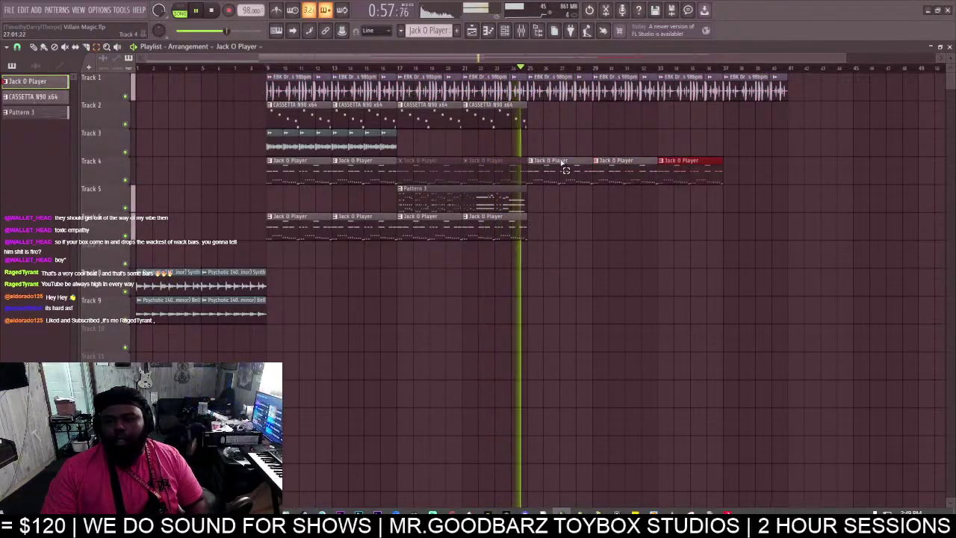
{"action": "key", "text": "ctrl+b"}
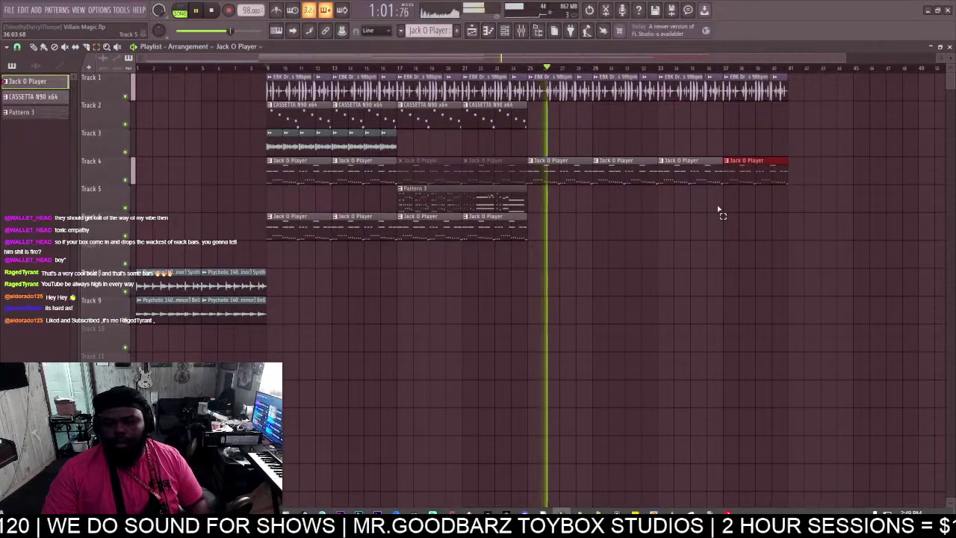
Stop playback and shift all clips below Track 4 down by one track, leaving Track 5 empty.
{"action": "key", "text": "space"}
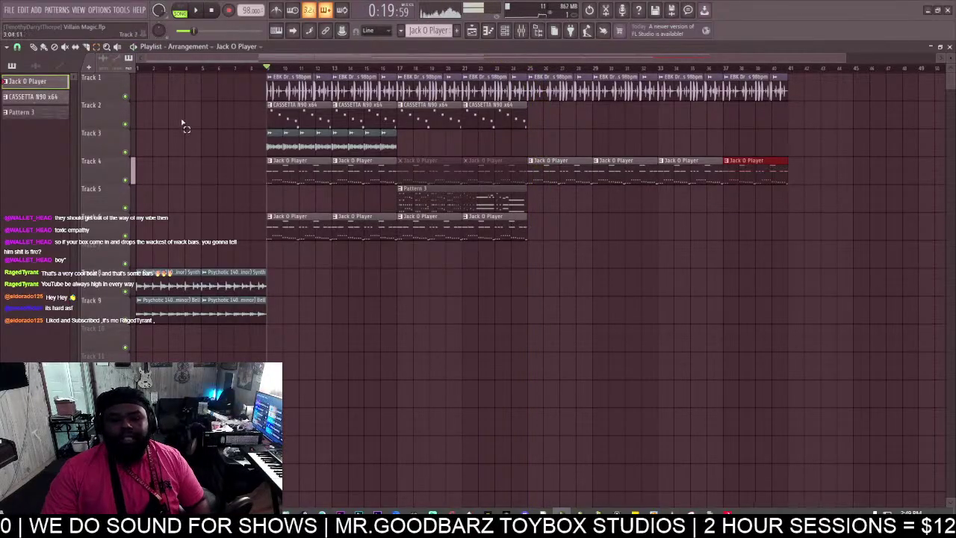
{"action": "left_click_drag", "start_coordinate": [825, 212], "coordinate": [89, 354]}
{"action": "left_click_drag", "start_coordinate": [890, 184], "coordinate": [2, 358]}
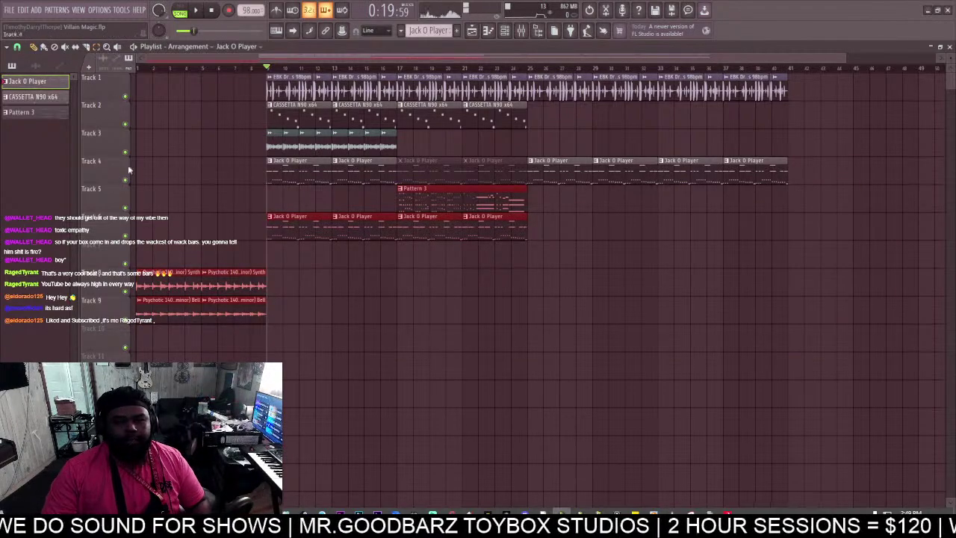
{"action": "left_click_drag", "start_coordinate": [160, 304], "coordinate": [160, 318]}
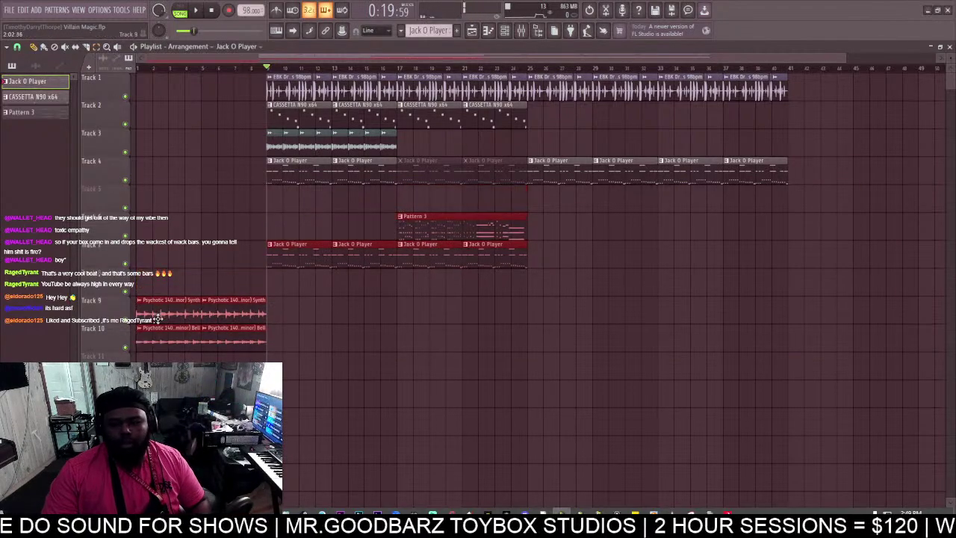
Split the Jack O Player pattern by channel into separate patterns.
{"action": "left_click", "coordinate": [271, 206]}
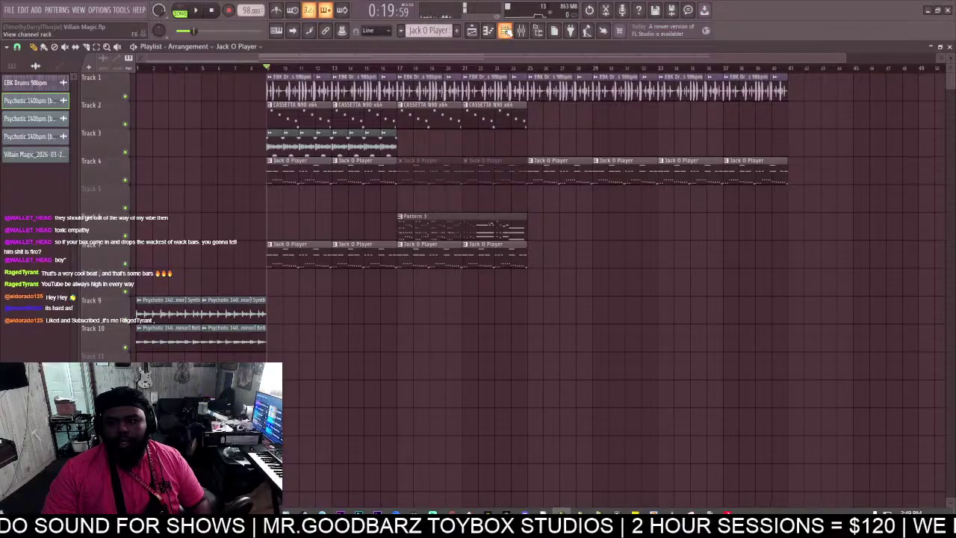
{"action": "left_click", "coordinate": [505, 29]}
{"action": "left_click", "coordinate": [57, 10]}
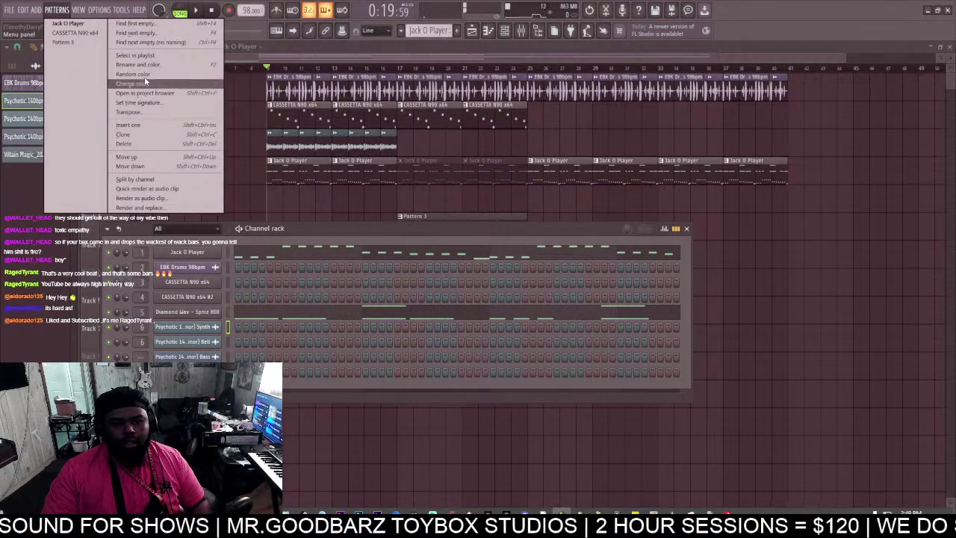
{"action": "left_click", "coordinate": [151, 188]}
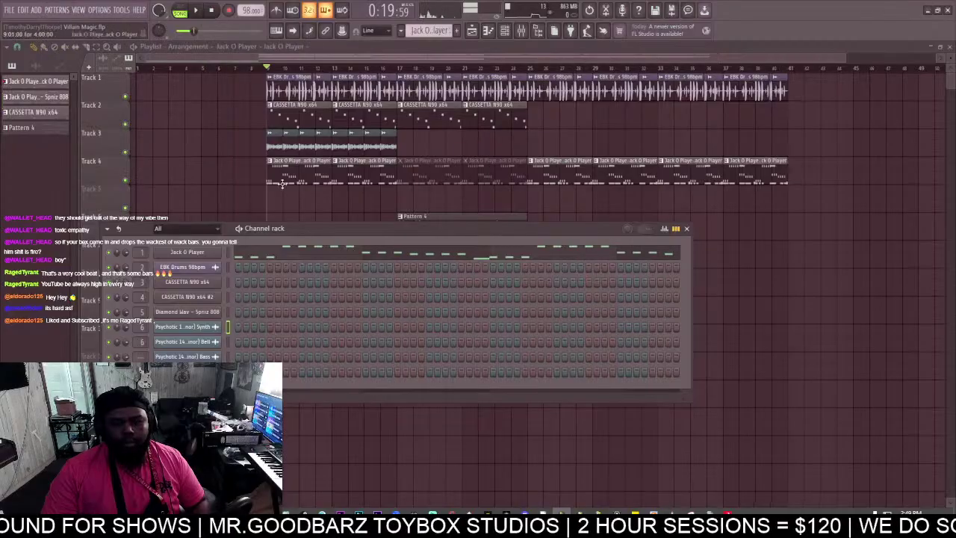
Place the split Spniz 808 and Jack O Player clips on Tracks 4 and 5 at bar 9 and delete Track 4's remaining clips.
{"action": "left_click", "coordinate": [293, 199]}
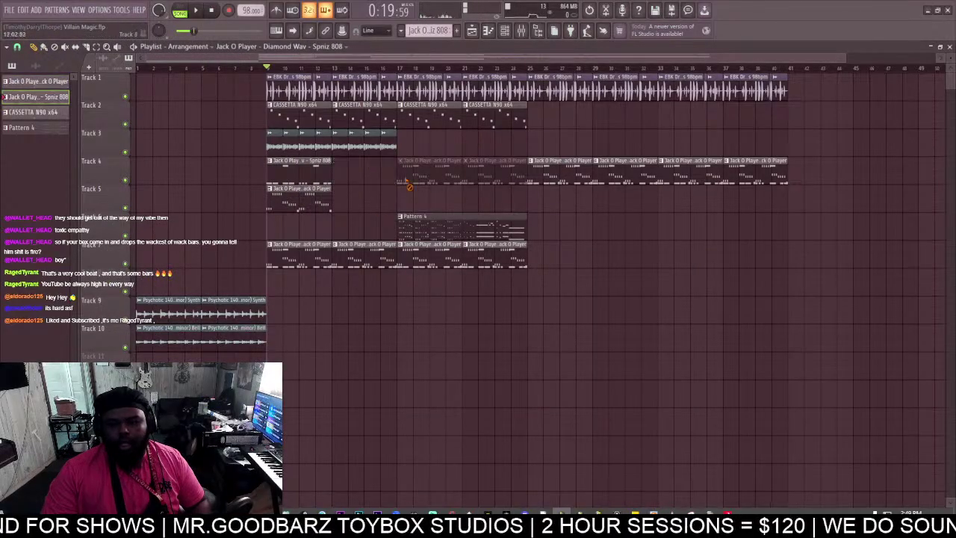
{"action": "left_click_drag", "start_coordinate": [409, 187], "coordinate": [706, 179]}
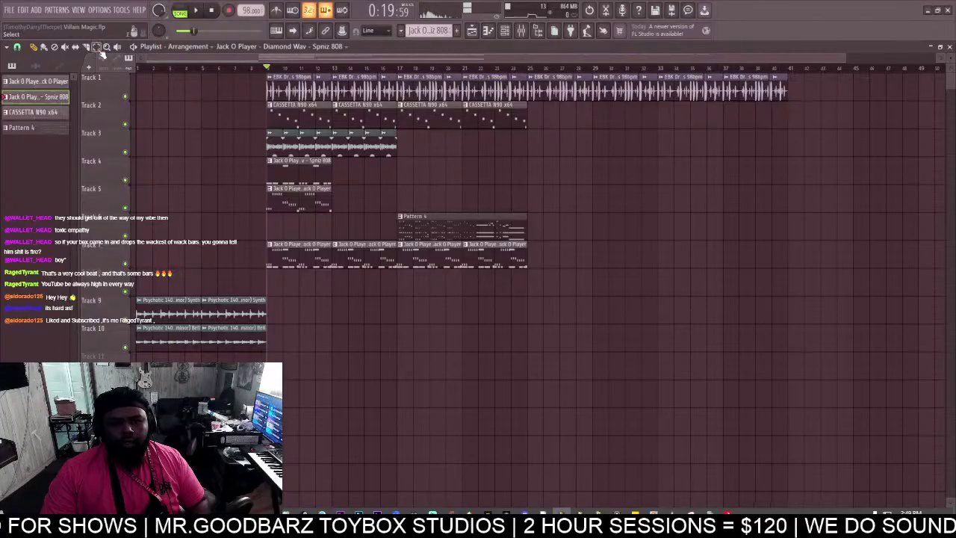
Duplicate the Spniz 808 and Jack O Player clips on Tracks 4 and 5 side by side from bar 9 through bar 40.
{"action": "left_click_drag", "start_coordinate": [357, 157], "coordinate": [269, 212]}
{"action": "key", "text": "ctrl+b"}
{"action": "key", "text": "ctrl+b"}
{"action": "key", "text": "ctrl+b"}
{"action": "key", "text": "ctrl+b"}
{"action": "key", "text": "ctrl+b"}
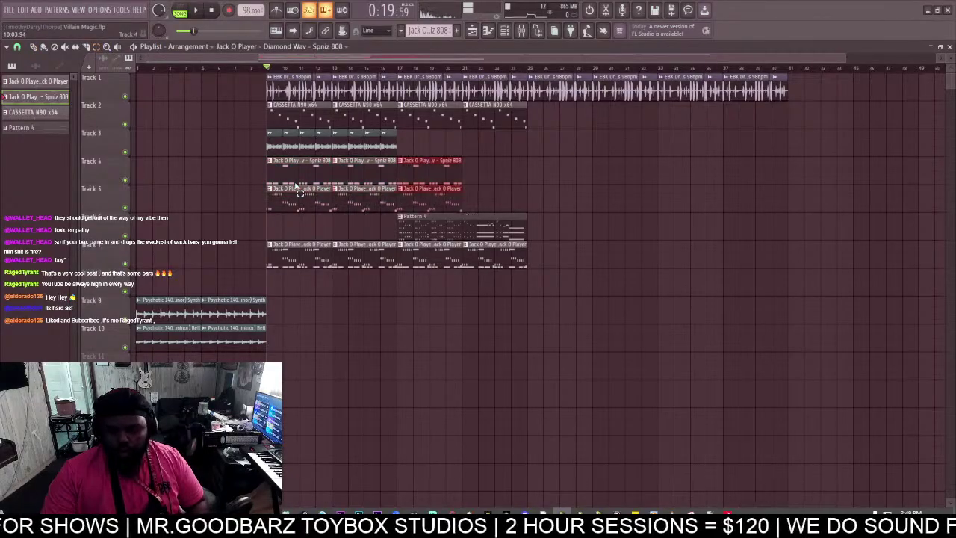
{"action": "key", "text": "ctrl+b"}
{"action": "key", "text": "ctrl+b"}
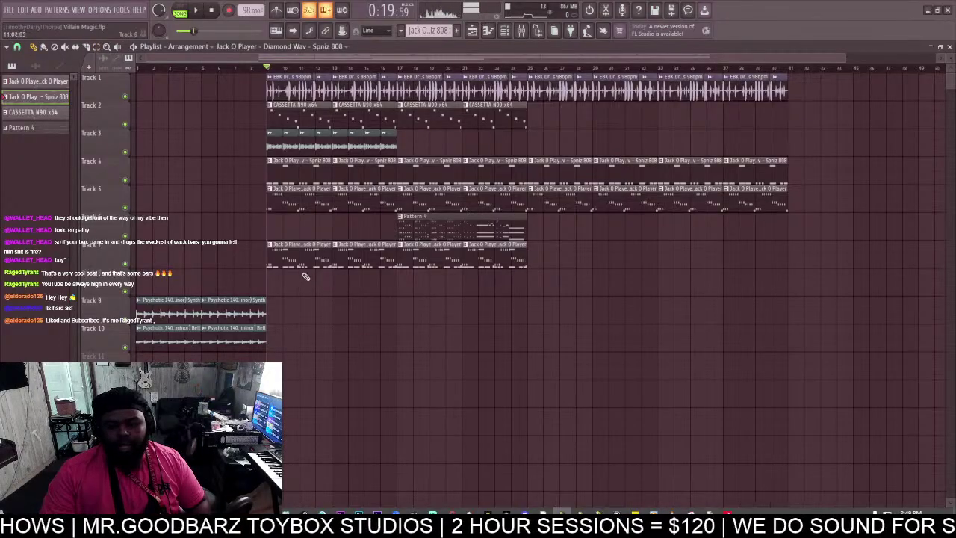
Delete the old combined Jack O Player clips on Track 7 and play the arrangement from bar 9.
{"action": "right_click", "coordinate": [363, 258]}
{"action": "right_click", "coordinate": [463, 258]}
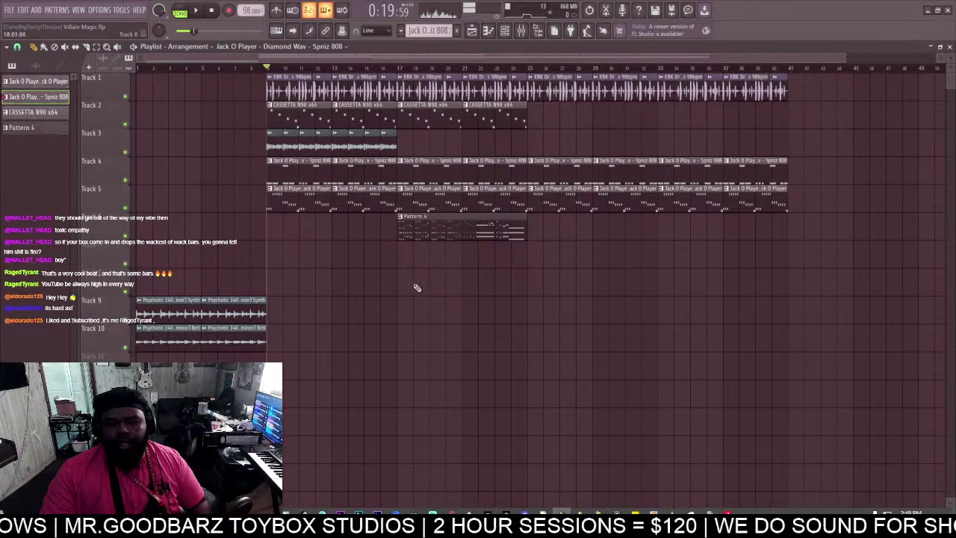
{"action": "key", "text": "space"}
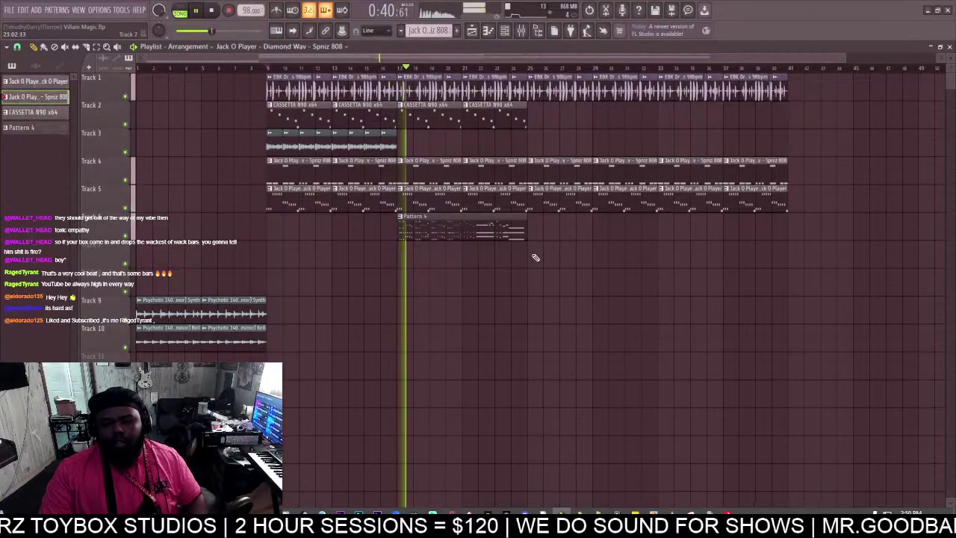
Place two Psychotic 140bpm Synth clips on Track 9 at bars 17 and 21 and open the clip's channel settings.
{"action": "left_click", "coordinate": [243, 306]}
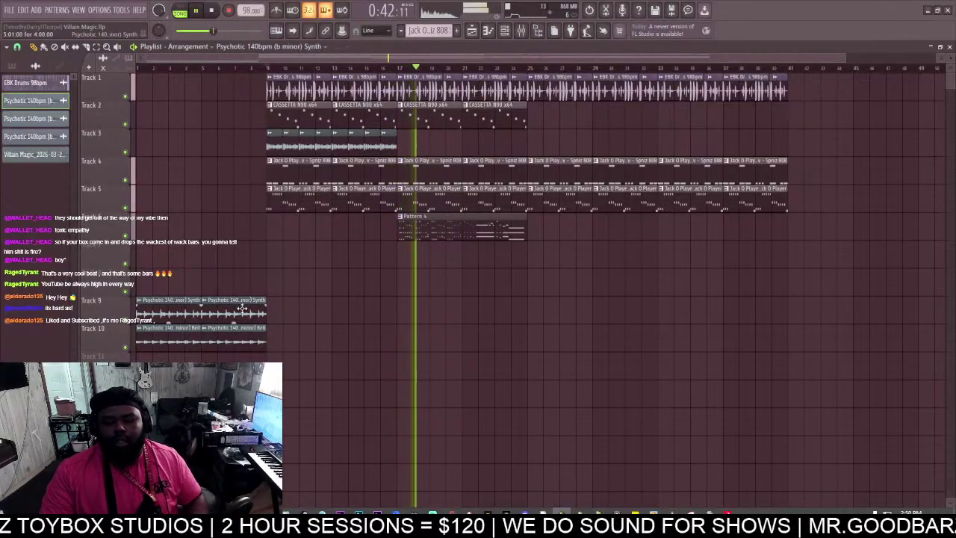
{"action": "left_click", "coordinate": [399, 310]}
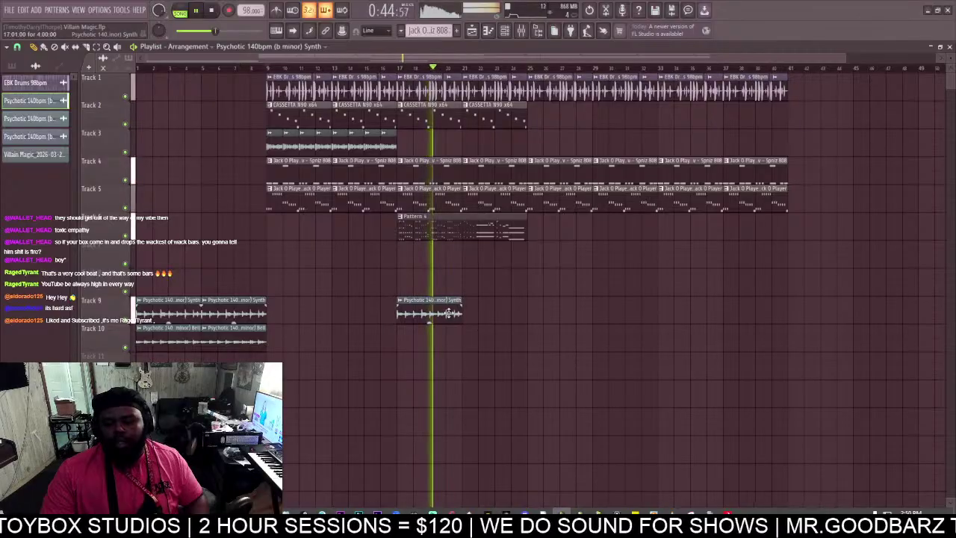
{"action": "left_click_drag", "start_coordinate": [476, 311], "coordinate": [468, 311]}
{"action": "double_click", "coordinate": [467, 311]}
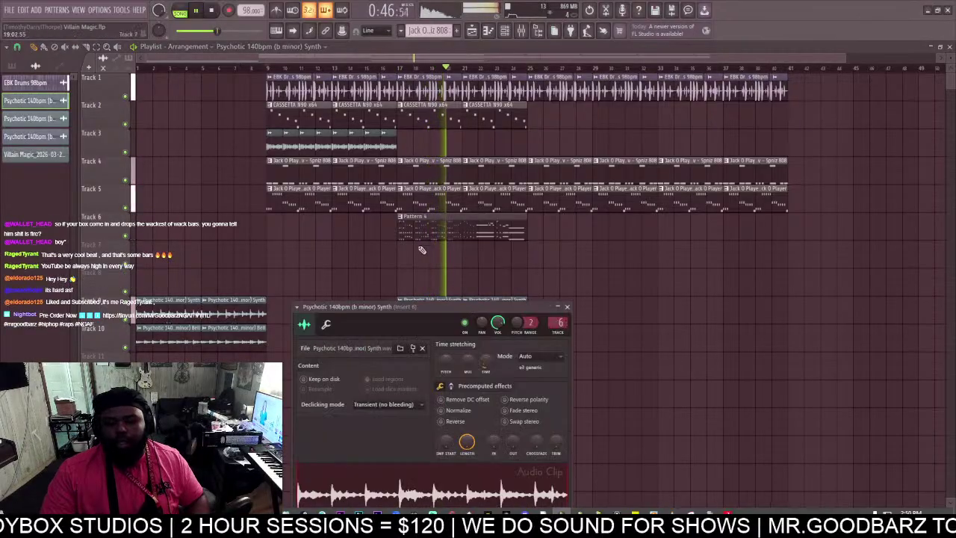
Route the Psychotic Synth channel to Insert 7 and set that insert's volume to about -12.3 dB.
{"action": "double_click", "coordinate": [559, 326]}
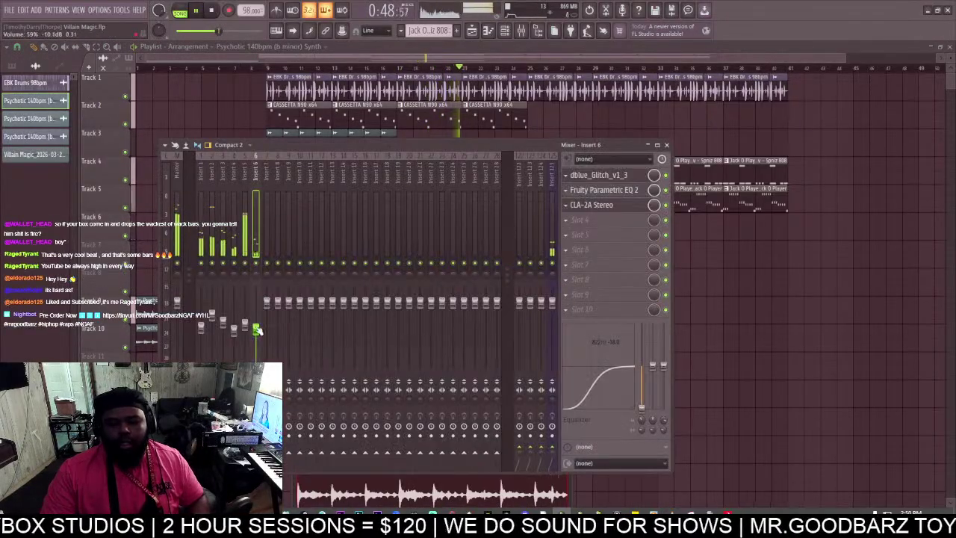
{"action": "key", "text": "F5"}
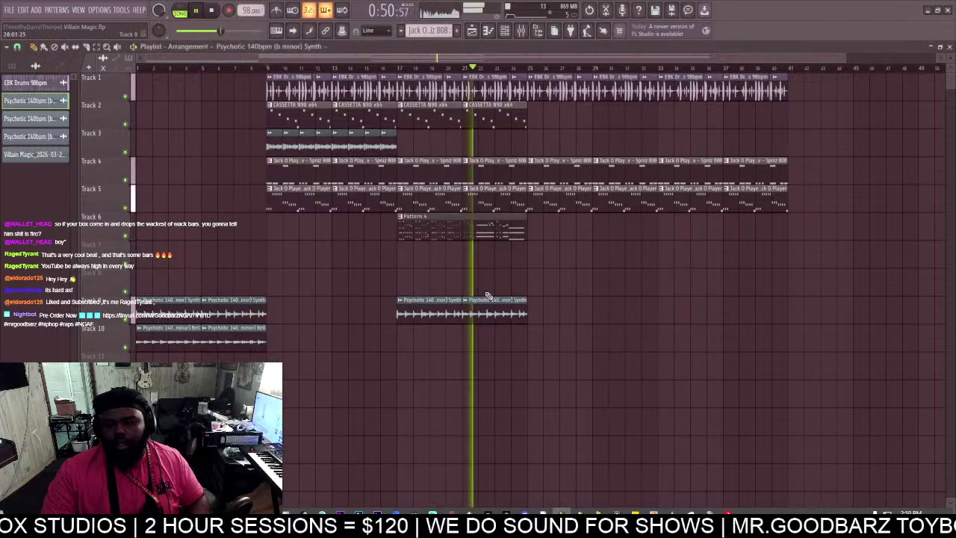
{"action": "double_click", "coordinate": [410, 300]}
{"action": "double_click", "coordinate": [558, 327]}
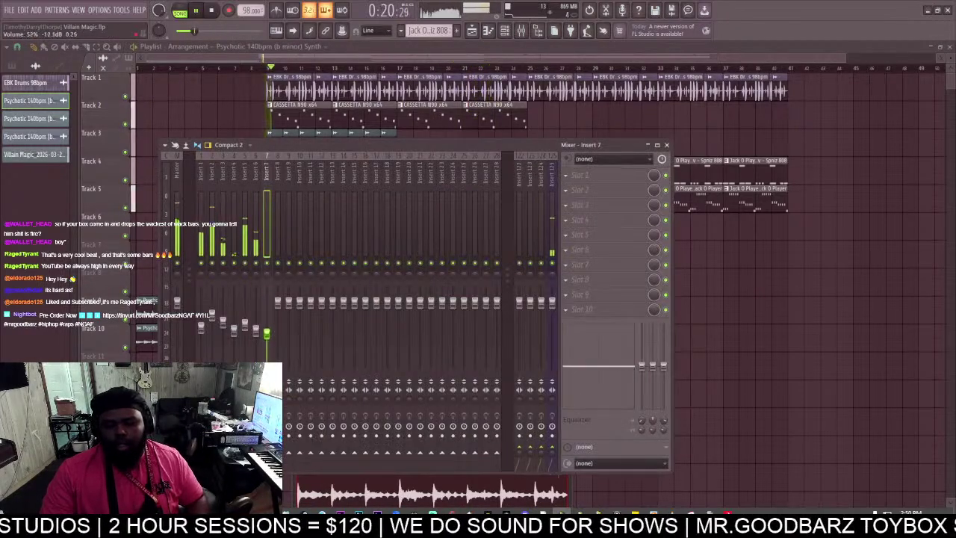
Solo Track 5 in the playlist and Insert 1 in the mixer to isolate the Jack O Player melody.
{"action": "left_click", "coordinate": [407, 58]}
{"action": "scroll", "coordinate": [408, 57], "scroll_direction": "up", "scroll_amount": 1}
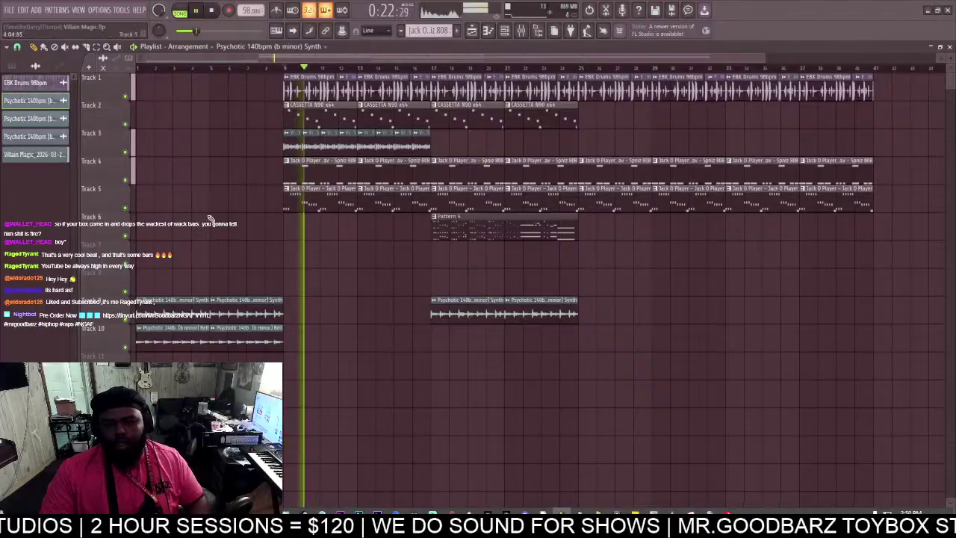
{"action": "right_click", "coordinate": [126, 209]}
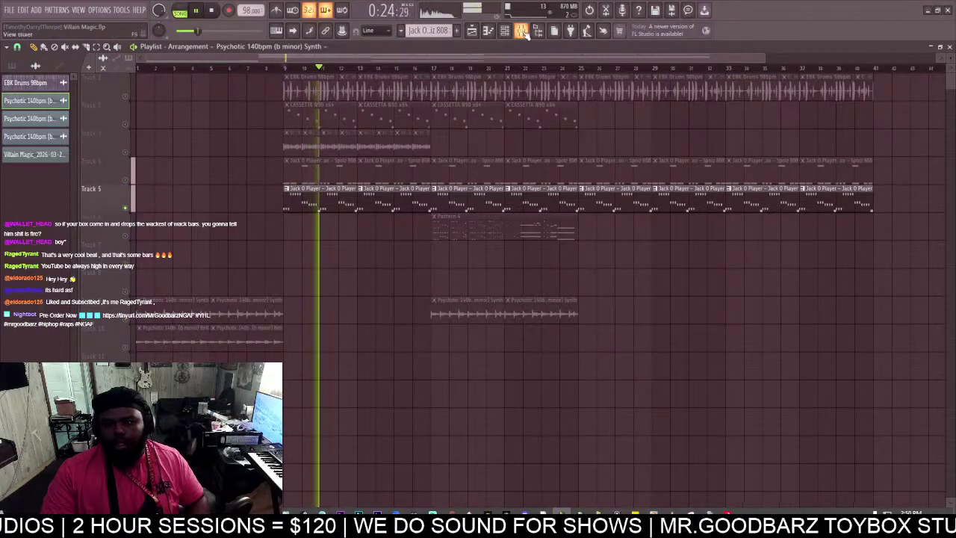
{"action": "left_click", "coordinate": [521, 31]}
{"action": "right_click", "coordinate": [204, 263]}
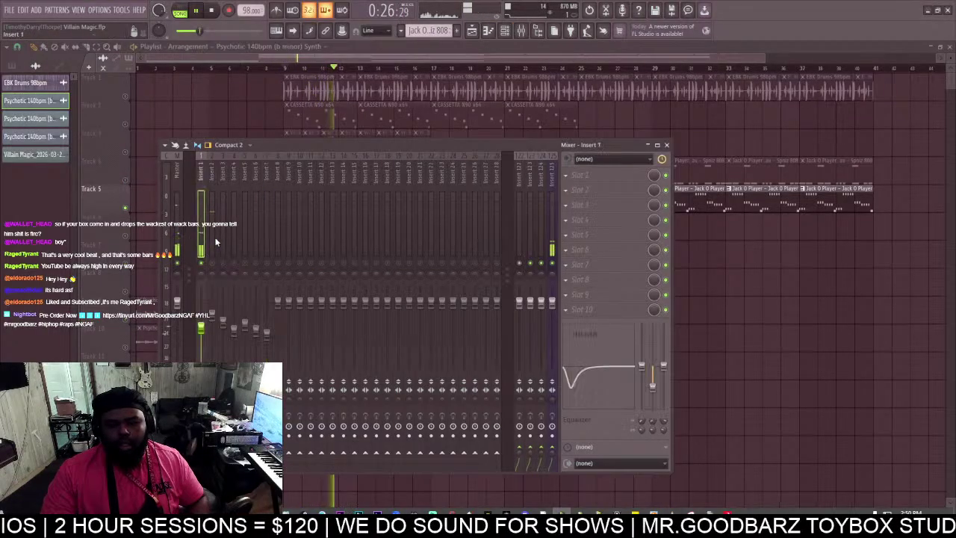
Load the CLA-2A Stereo compressor from WaveShell-VST3 9.0 in Insert 1's first effect slot and set its gain to about 43.
{"action": "left_click", "coordinate": [595, 174]}
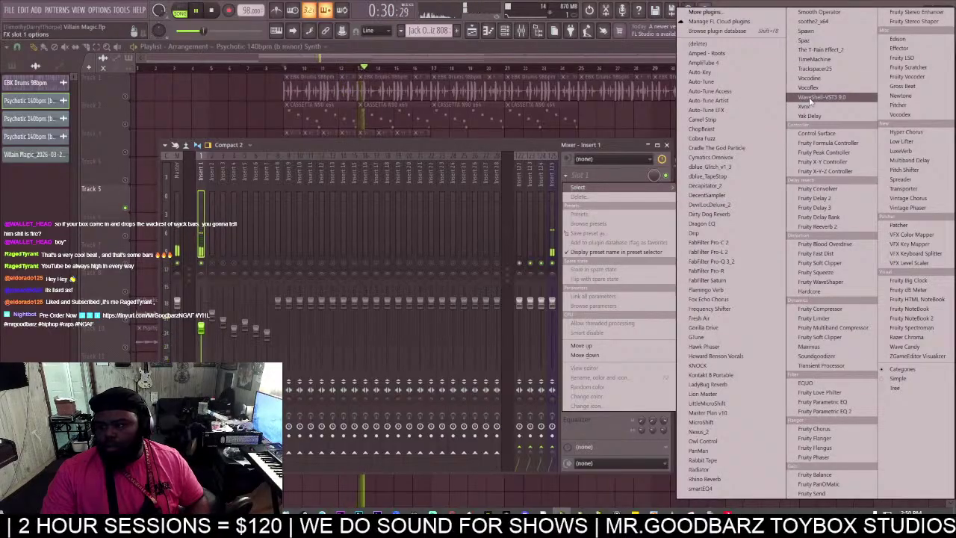
{"action": "left_click", "coordinate": [810, 98]}
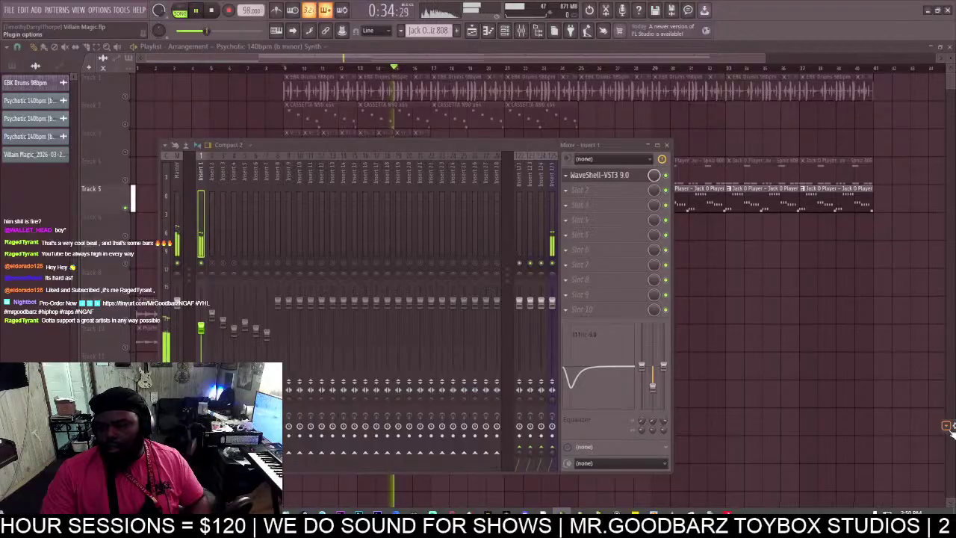
{"action": "left_click", "coordinate": [538, 307]}
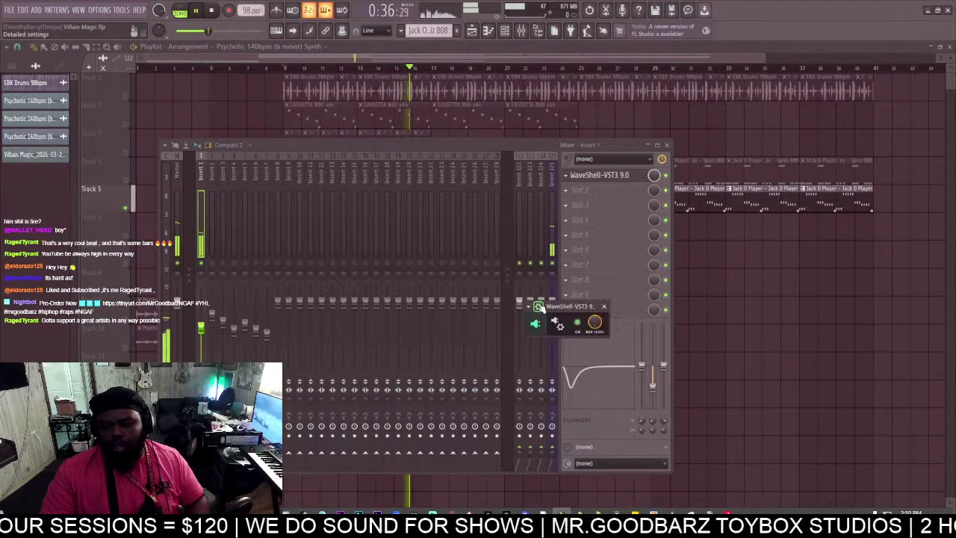
{"action": "left_click", "coordinate": [559, 324]}
{"action": "left_click_drag", "start_coordinate": [620, 307], "coordinate": [554, 207]}
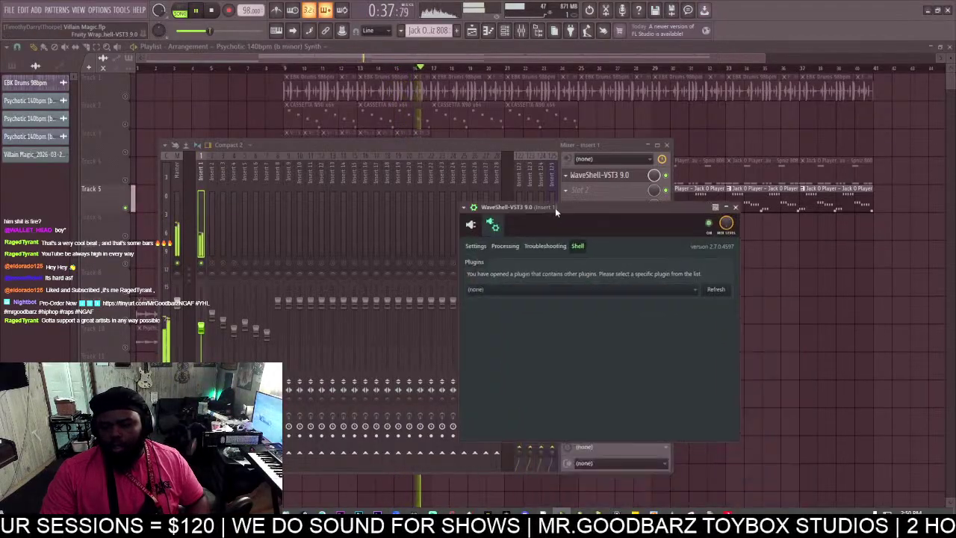
{"action": "left_click", "coordinate": [558, 292]}
{"action": "left_click", "coordinate": [401, 449]}
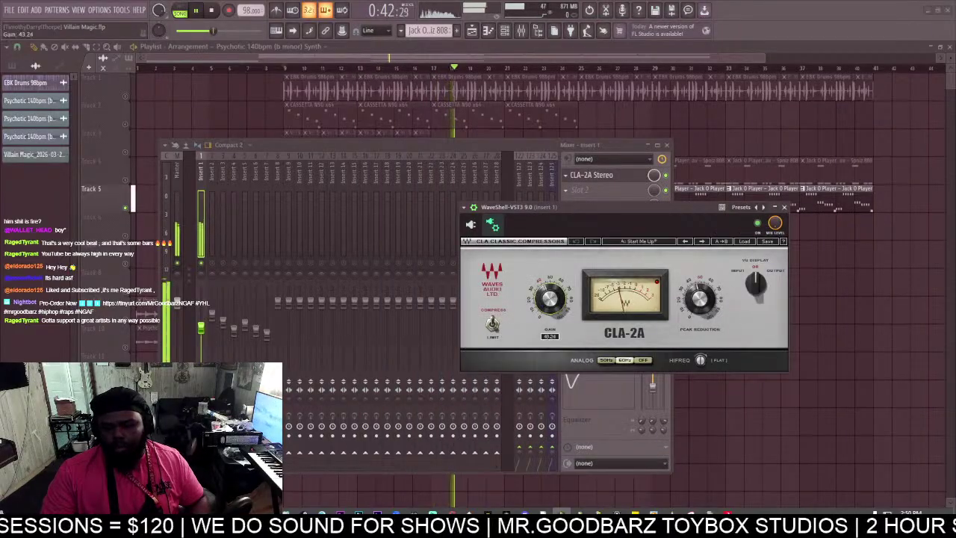
{"action": "left_click", "coordinate": [601, 150]}
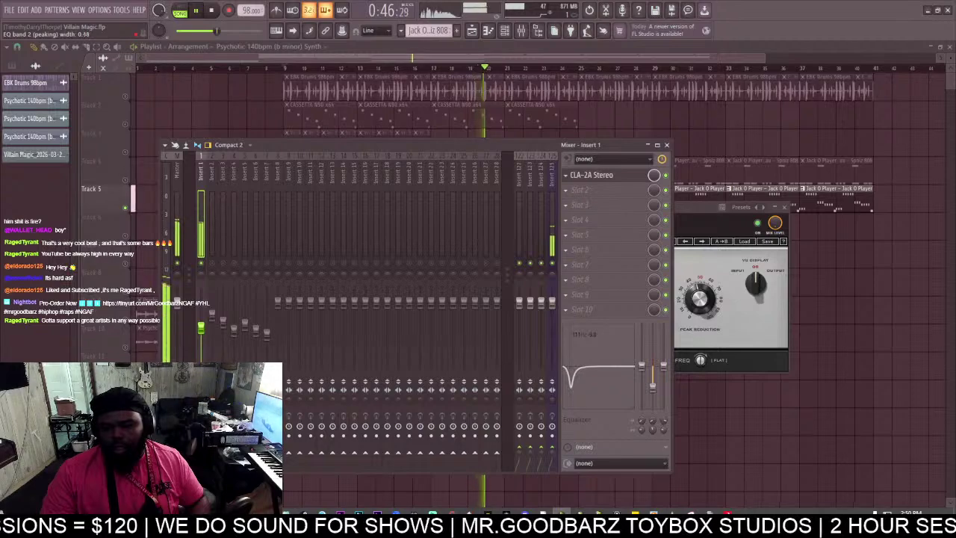
Load the DOUBLER mixer track preset on Insert 124 and send Insert 1 to it.
{"action": "right_click", "coordinate": [544, 168]}
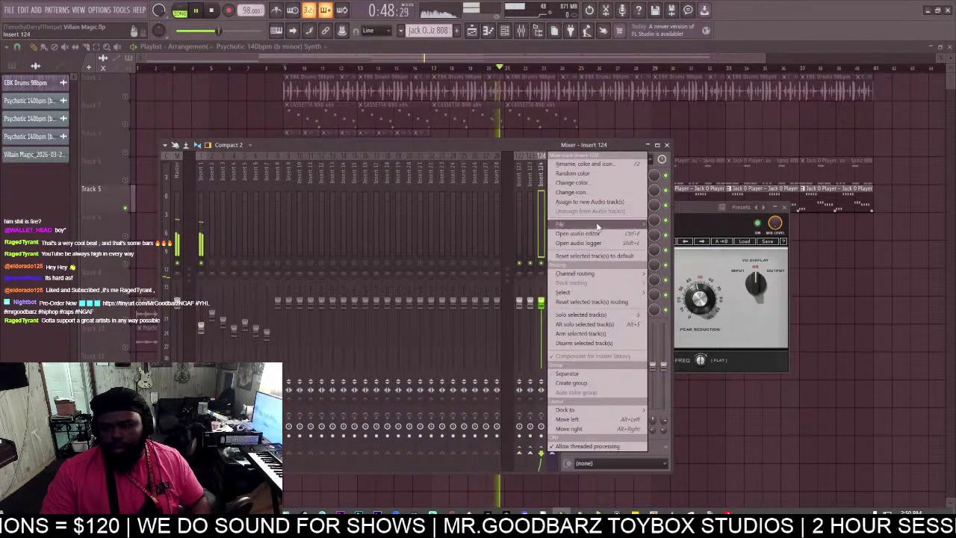
{"action": "mouse_move", "coordinate": [598, 224]}
{"action": "left_click", "coordinate": [713, 225]}
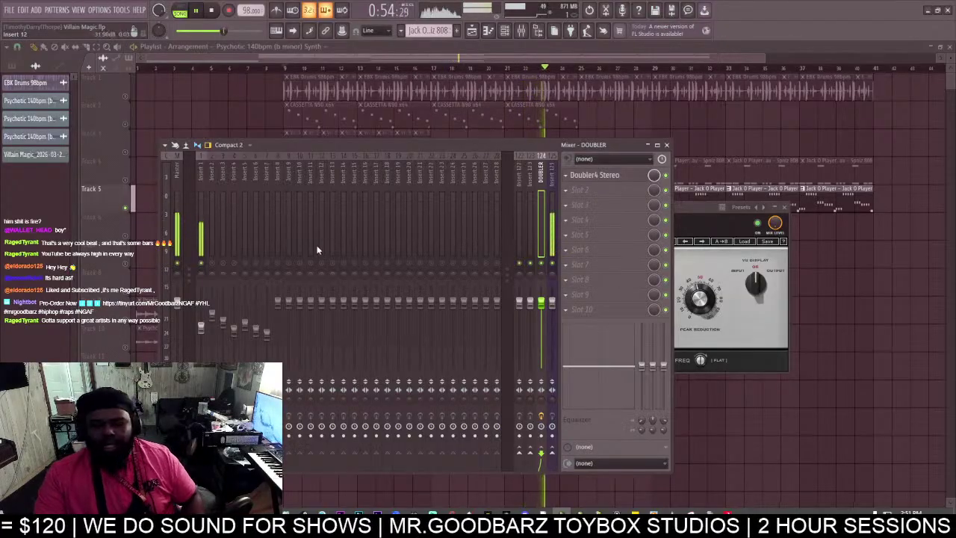
{"action": "left_click", "coordinate": [205, 221]}
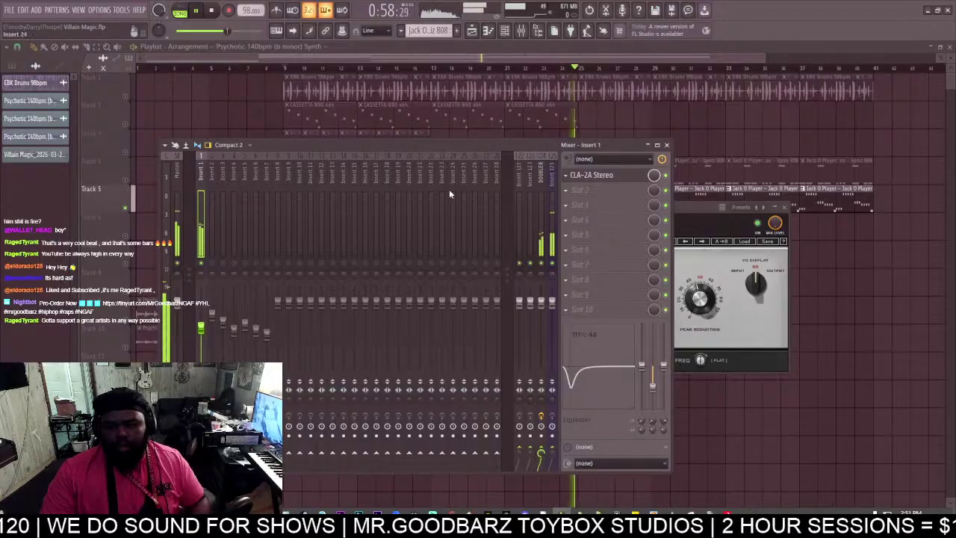
Move CLA-2A Stereo down one slot on Insert 1 and add Fruity Parametric EQ 2 ahead of it.
{"action": "right_click", "coordinate": [573, 177]}
{"action": "left_click", "coordinate": [601, 356]}
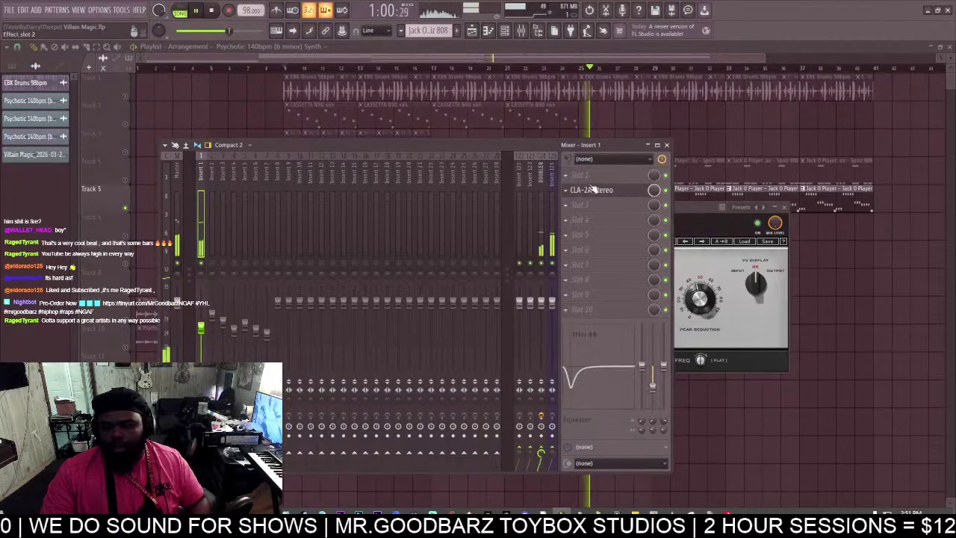
{"action": "left_click", "coordinate": [590, 176]}
{"action": "left_click", "coordinate": [844, 409]}
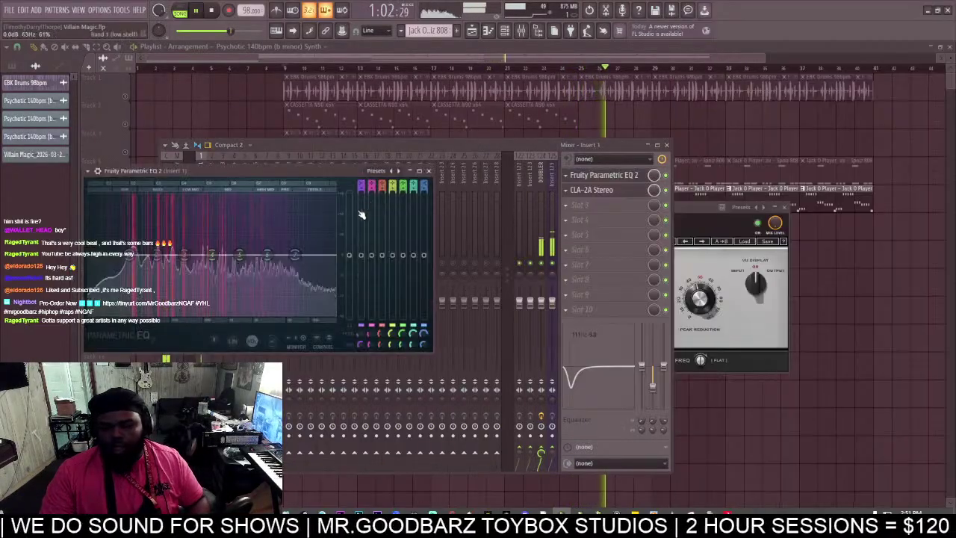
Cut bands 1, 4 and 6 and boost band 2 in Insert 1's EQ, then set the insert's volume to about -10.7 dB.
{"action": "left_click_drag", "start_coordinate": [268, 256], "coordinate": [263, 295]}
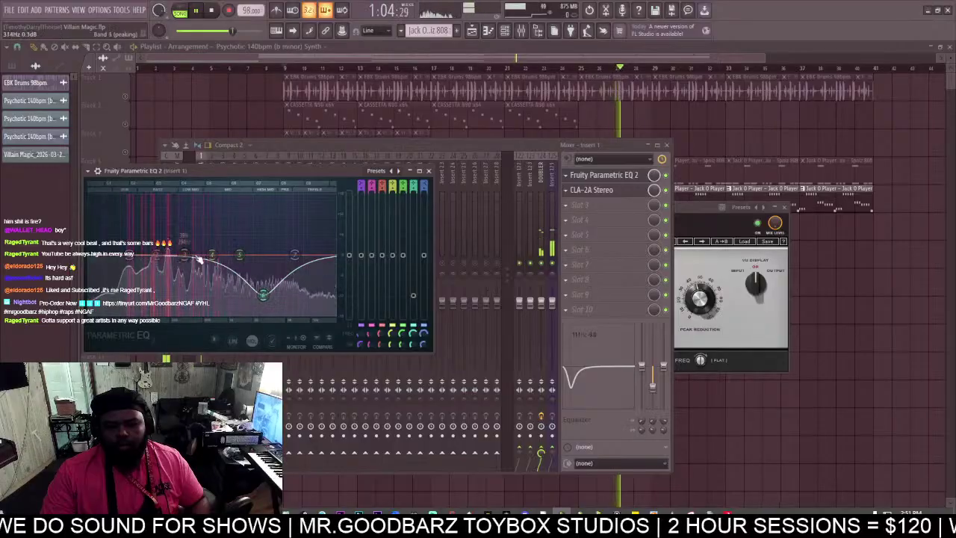
{"action": "left_click_drag", "start_coordinate": [212, 255], "coordinate": [206, 287]}
{"action": "left_click_drag", "start_coordinate": [157, 255], "coordinate": [153, 240]}
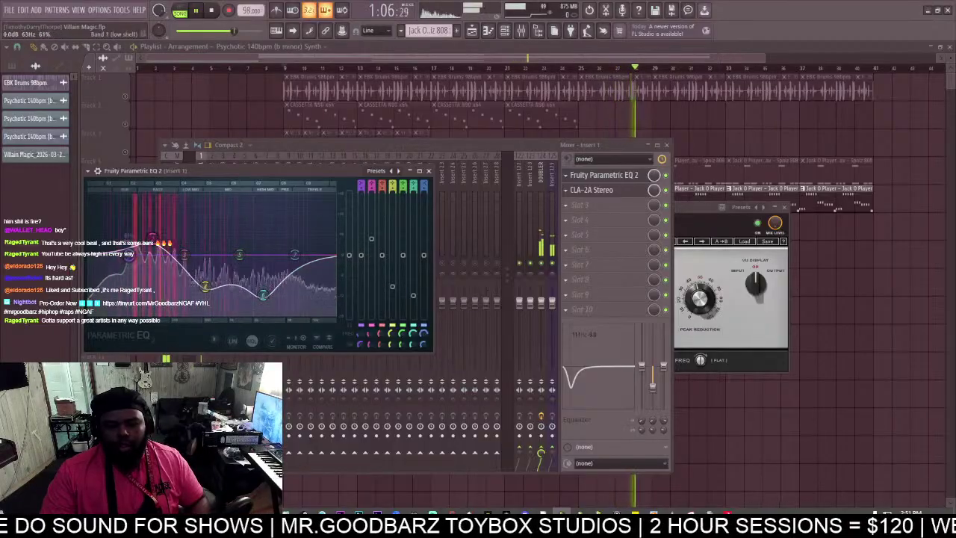
{"action": "left_click", "coordinate": [503, 144]}
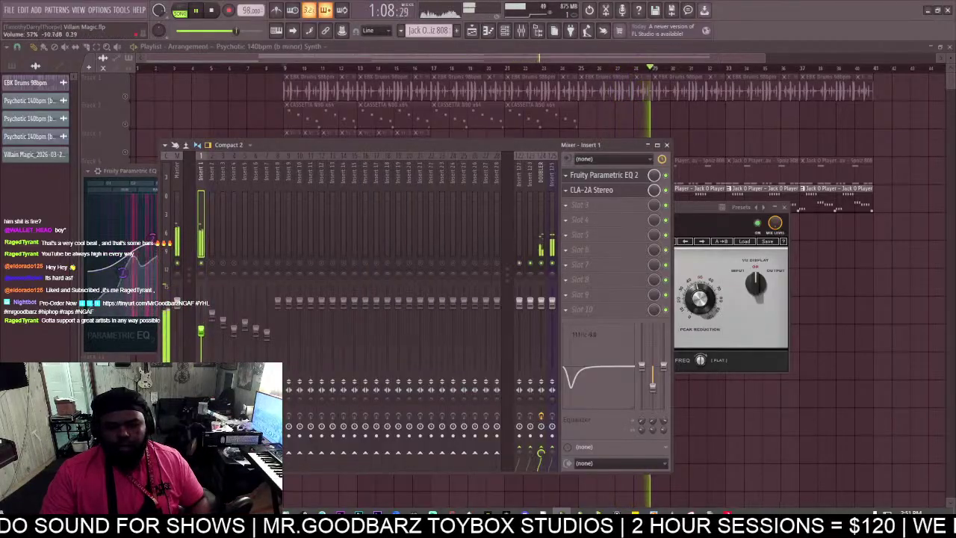
Restart playback at bar 9 and select bars 9 to 24 across the playlist as the loop range.
{"action": "left_click", "coordinate": [286, 71]}
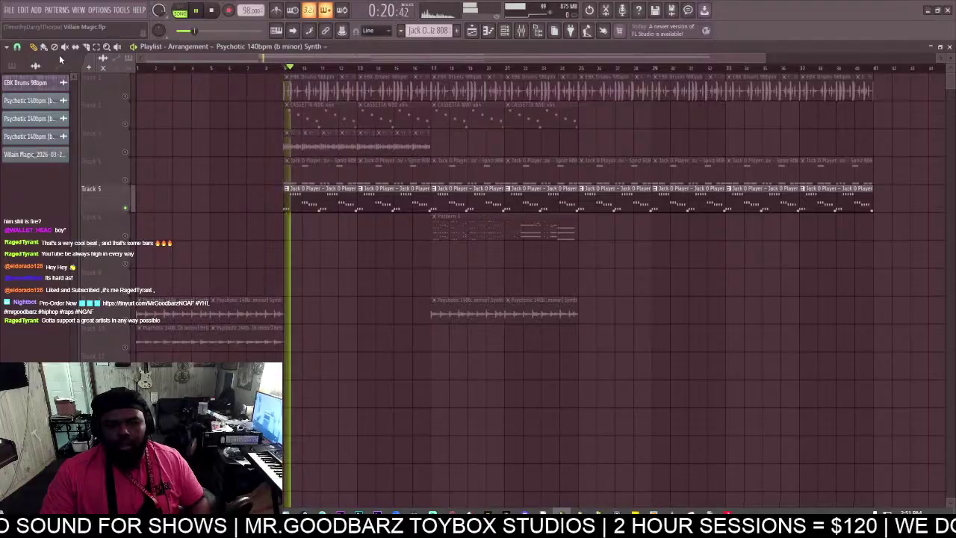
{"action": "left_click", "coordinate": [23, 48]}
{"action": "left_click", "coordinate": [55, 187]}
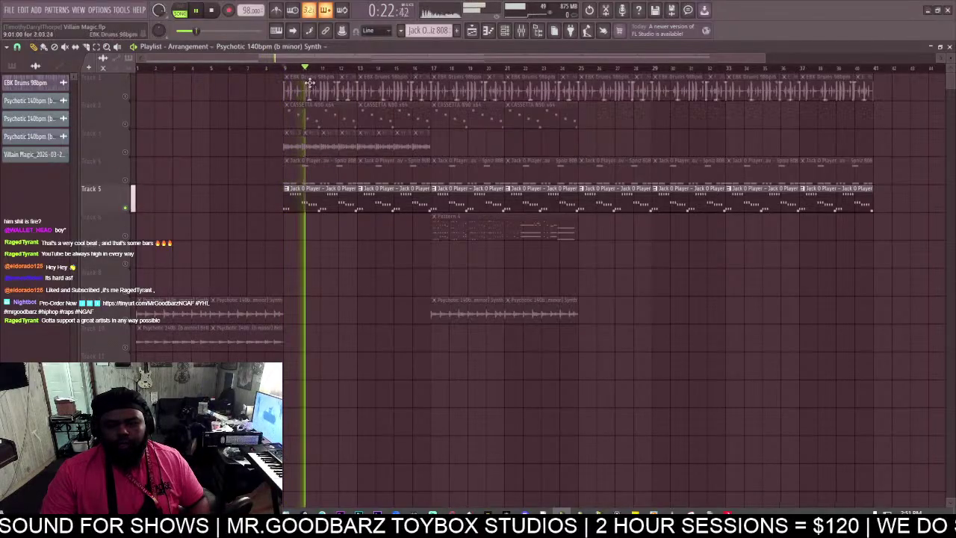
{"action": "left_click_drag", "start_coordinate": [291, 79], "coordinate": [567, 122]}
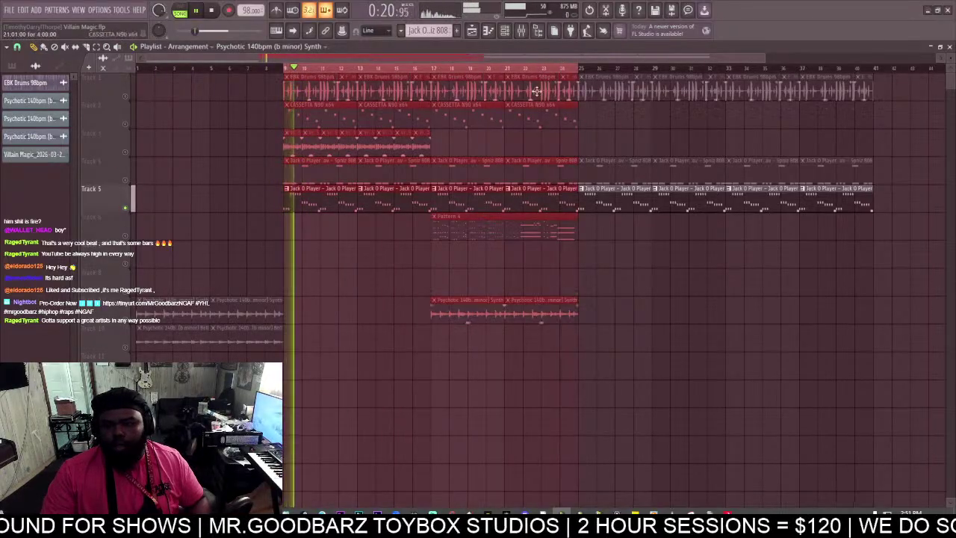
Turn band 7 of Insert 1's Parametric EQ 2 into a low-pass with a lowered cutoff and soften the band 4 cut.
{"action": "left_click", "coordinate": [506, 30]}
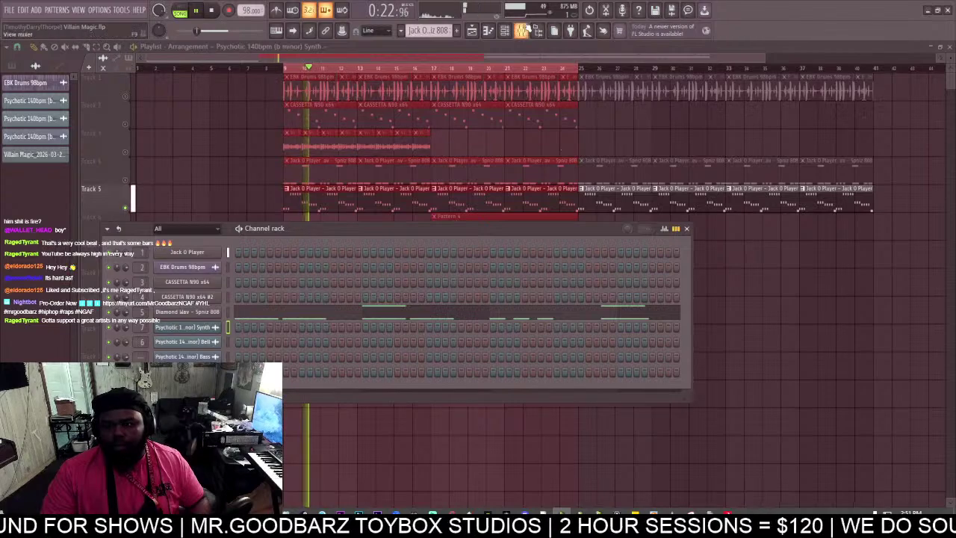
{"action": "left_click", "coordinate": [522, 30]}
{"action": "left_click", "coordinate": [619, 178]}
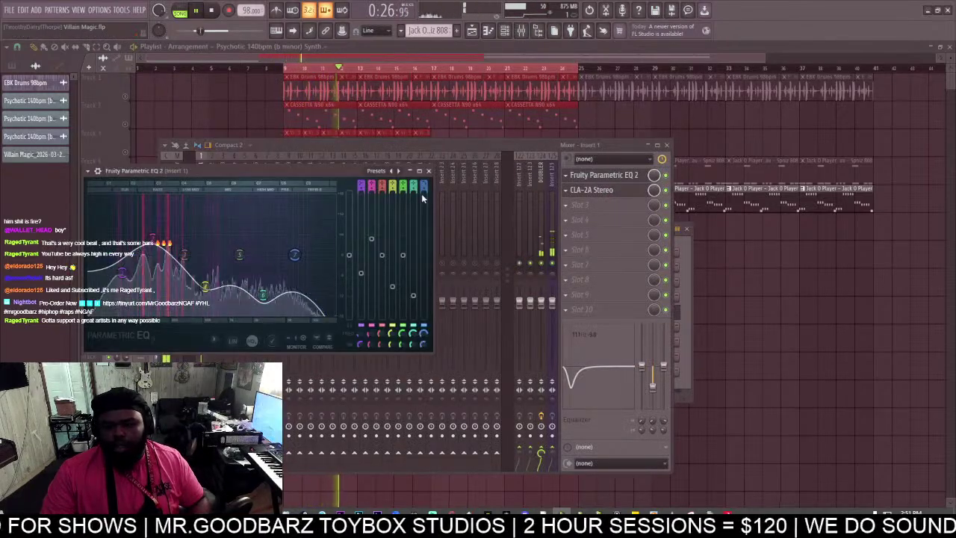
{"action": "left_click_drag", "start_coordinate": [423, 191], "coordinate": [424, 176]}
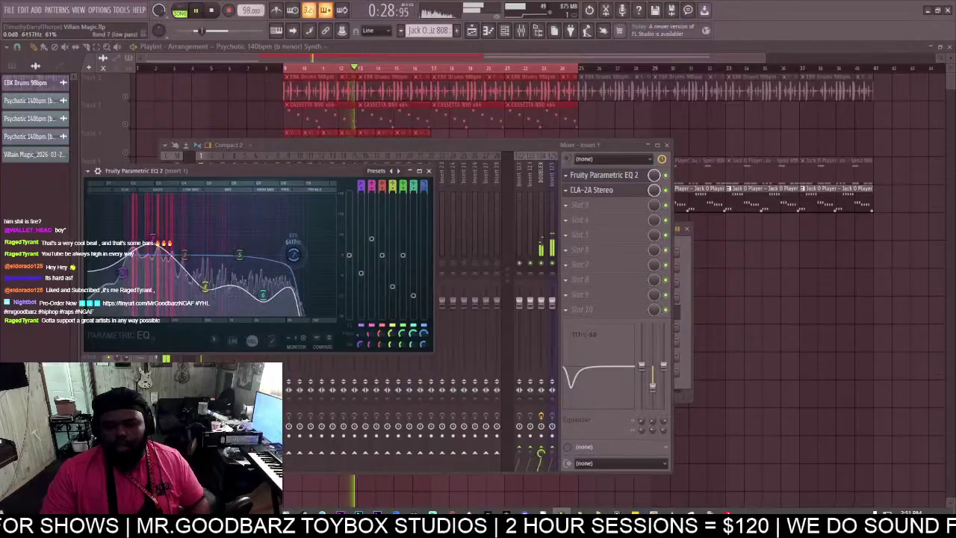
{"action": "left_click_drag", "start_coordinate": [204, 286], "coordinate": [213, 273]}
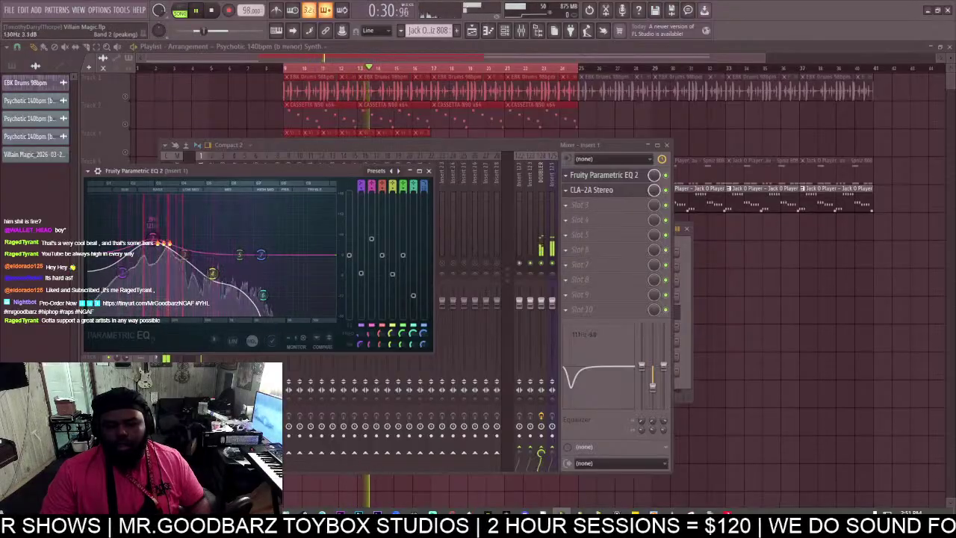
{"action": "left_click", "coordinate": [304, 148]}
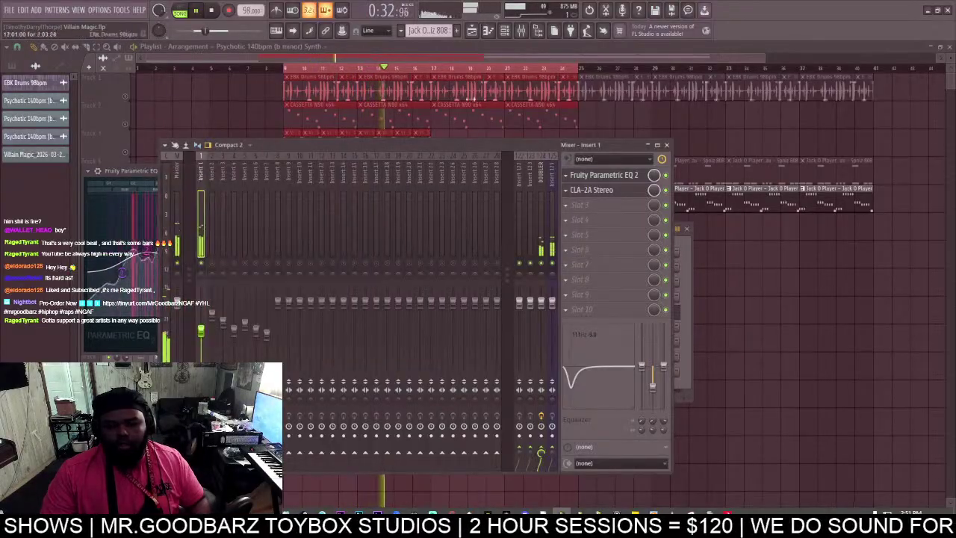
Unmute the 808 clips on Track 4 and select Insert 5 in the mixer.
{"action": "left_click", "coordinate": [364, 59]}
{"action": "scroll", "coordinate": [364, 58], "scroll_direction": "up", "scroll_amount": 1}
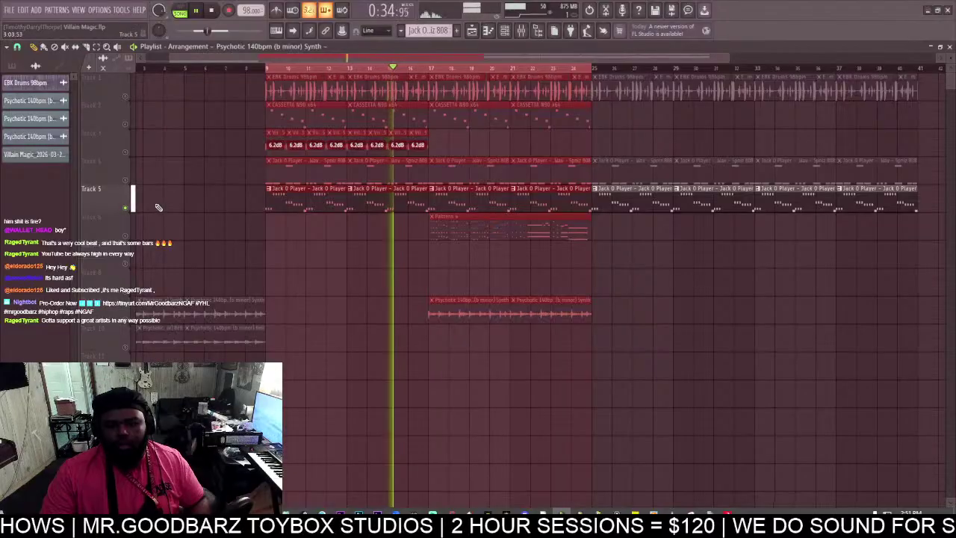
{"action": "left_click", "coordinate": [124, 180]}
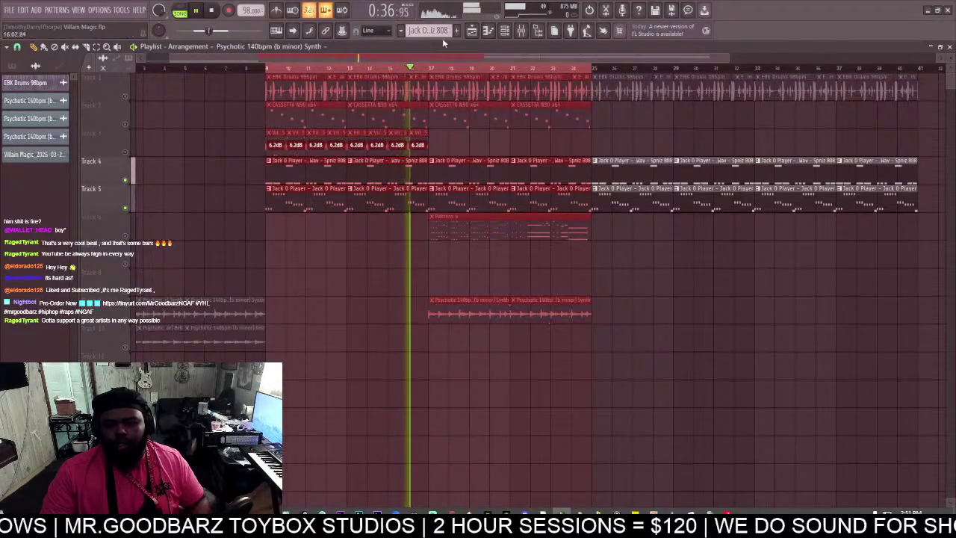
{"action": "left_click", "coordinate": [522, 33]}
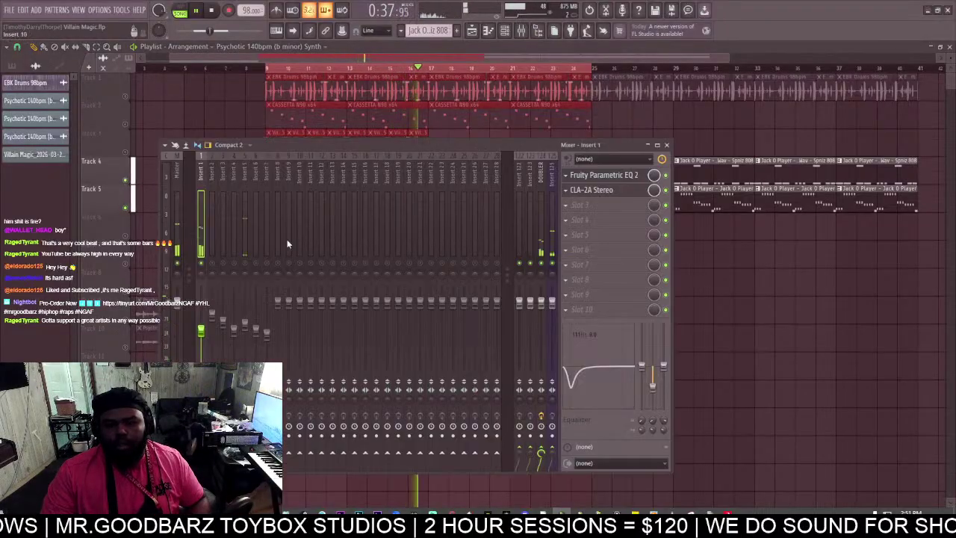
{"action": "left_click", "coordinate": [249, 326]}
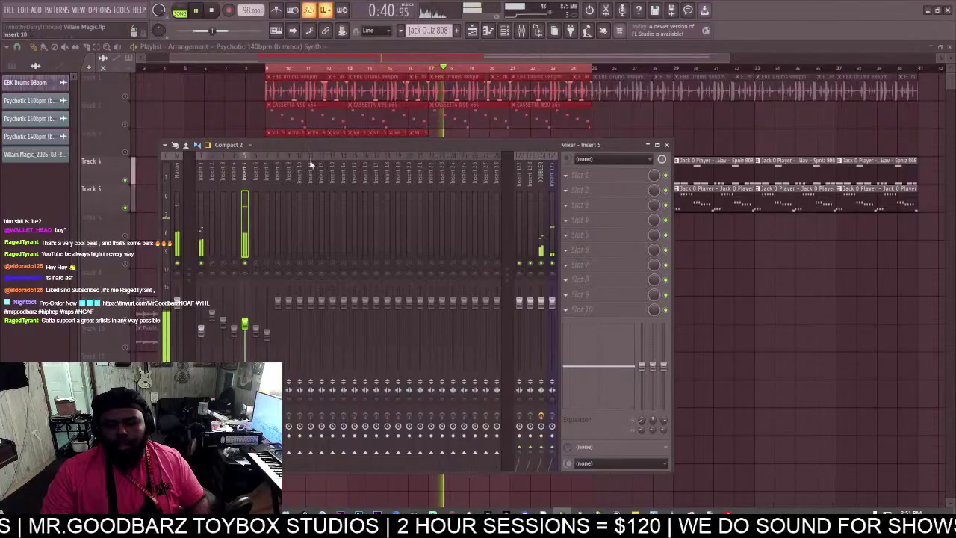
Unmute the CASSETTA N90 clips on Track 2 and raise Insert 3's volume.
{"action": "key", "text": "F9"}
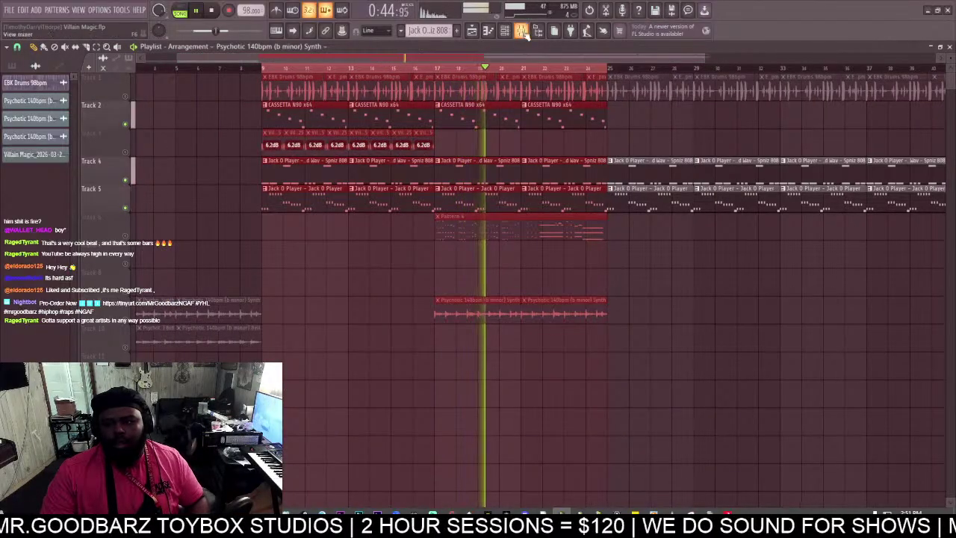
{"action": "key", "text": "F9"}
{"action": "right_click", "coordinate": [246, 267]}
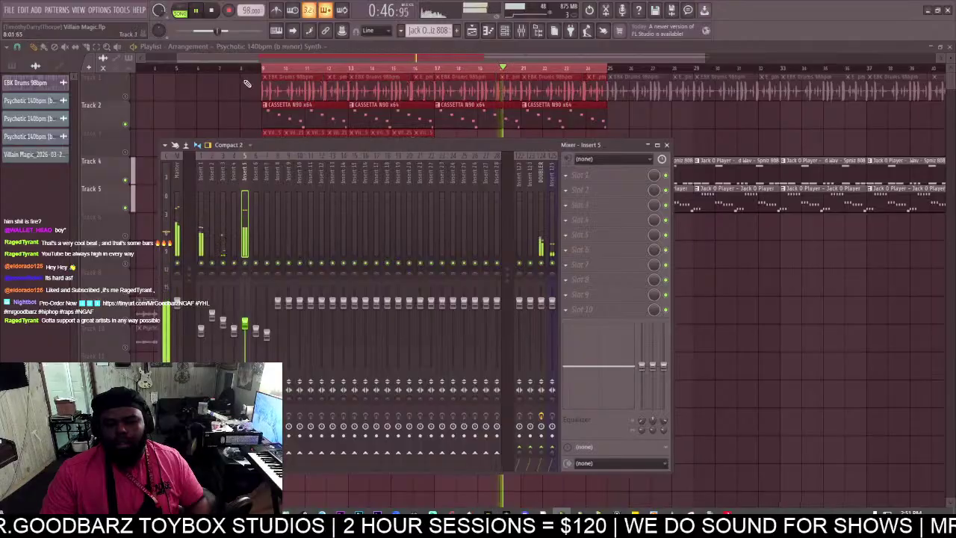
{"action": "left_click_drag", "start_coordinate": [223, 321], "coordinate": [222, 302]}
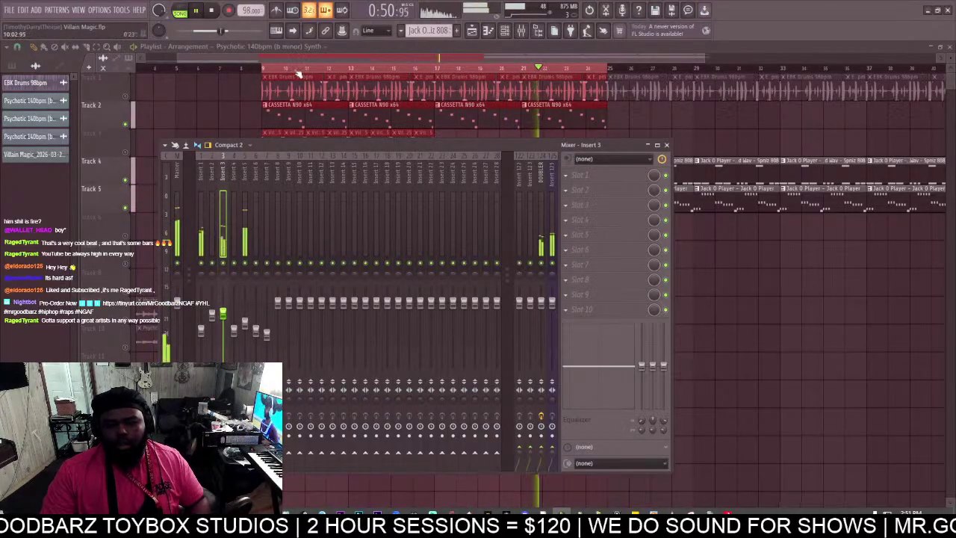
Unmute Tracks 3 and 1 in the playlist and lower Insert 6's volume to about -15.3 dB.
{"action": "key", "text": "F9"}
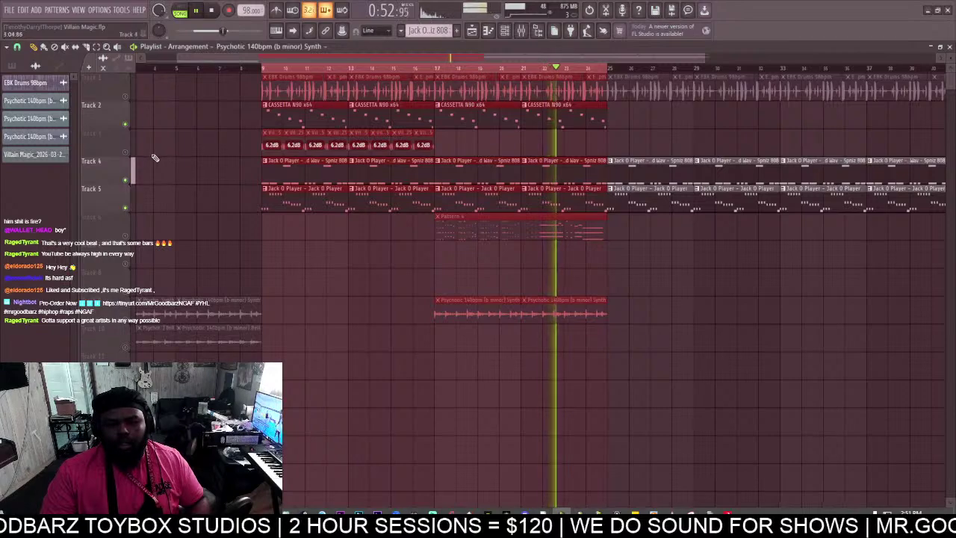
{"action": "left_click", "coordinate": [125, 152]}
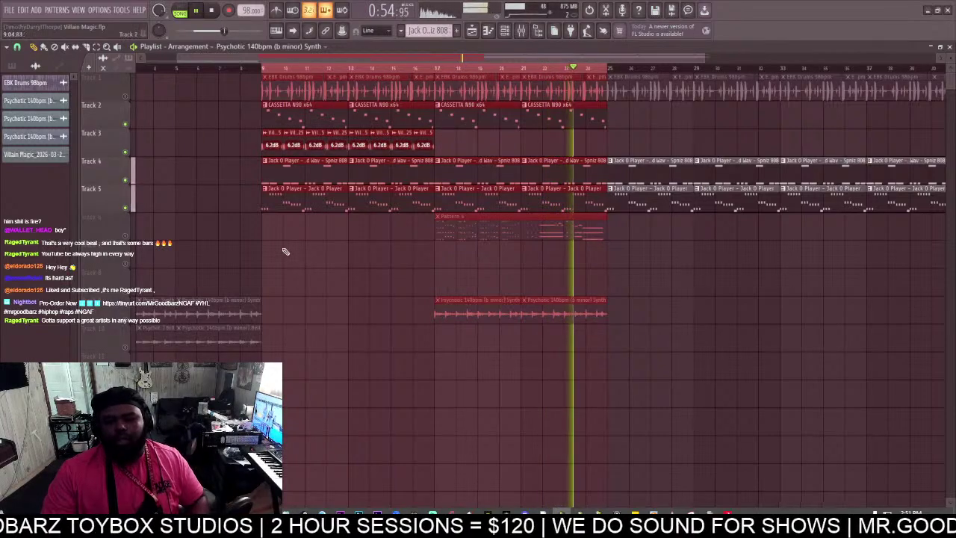
{"action": "left_click", "coordinate": [125, 97]}
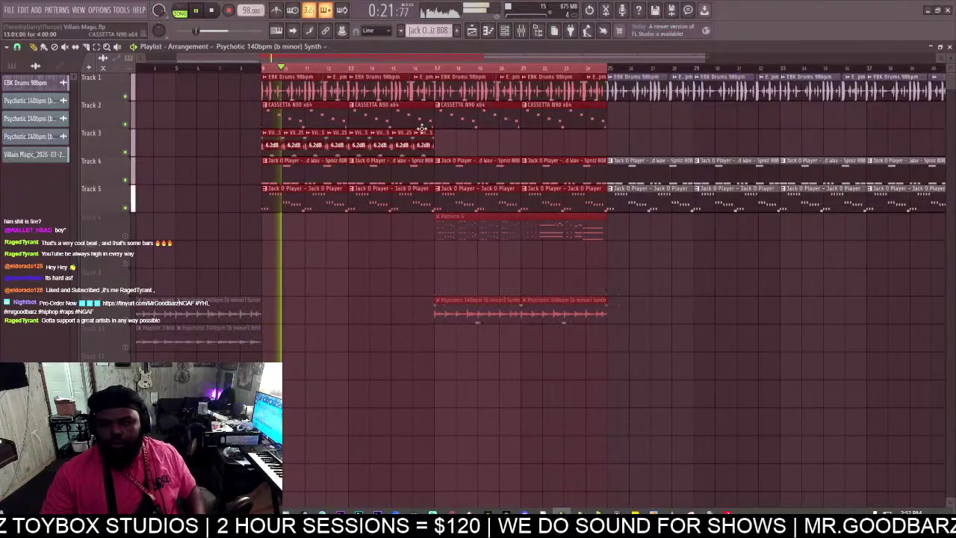
{"action": "left_click", "coordinate": [520, 30]}
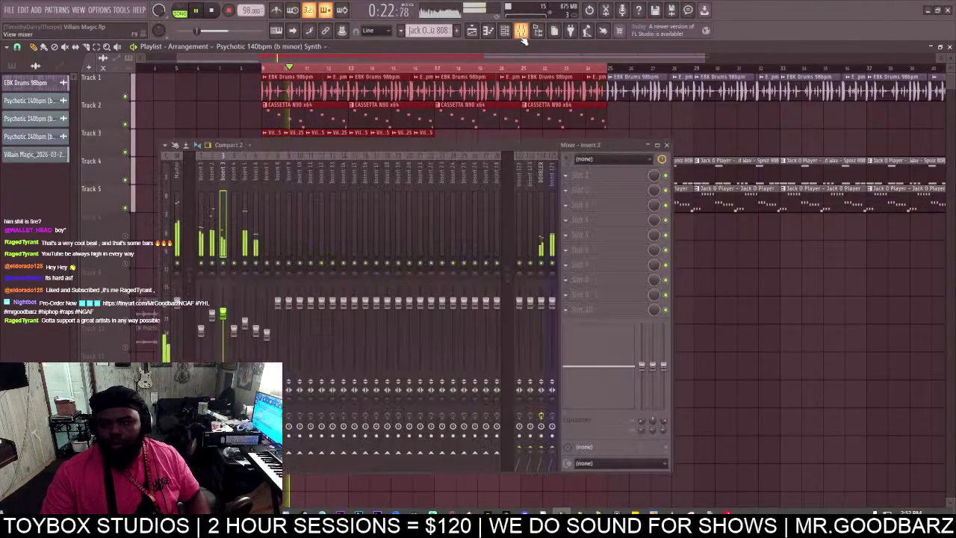
{"action": "left_click", "coordinate": [256, 329]}
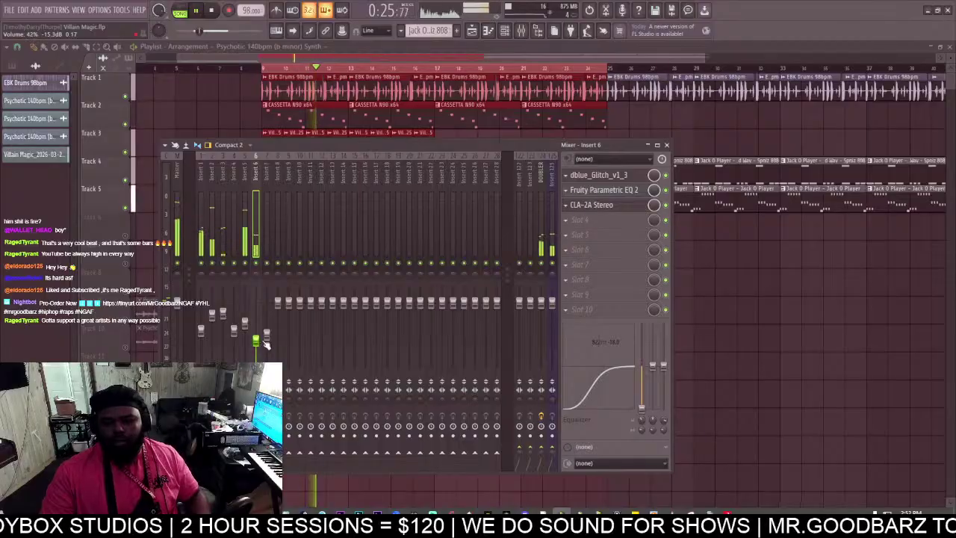
Solo Track 9 and release the solo so that every playlist track is unmuted.
{"action": "left_click_drag", "start_coordinate": [309, 59], "coordinate": [262, 60]}
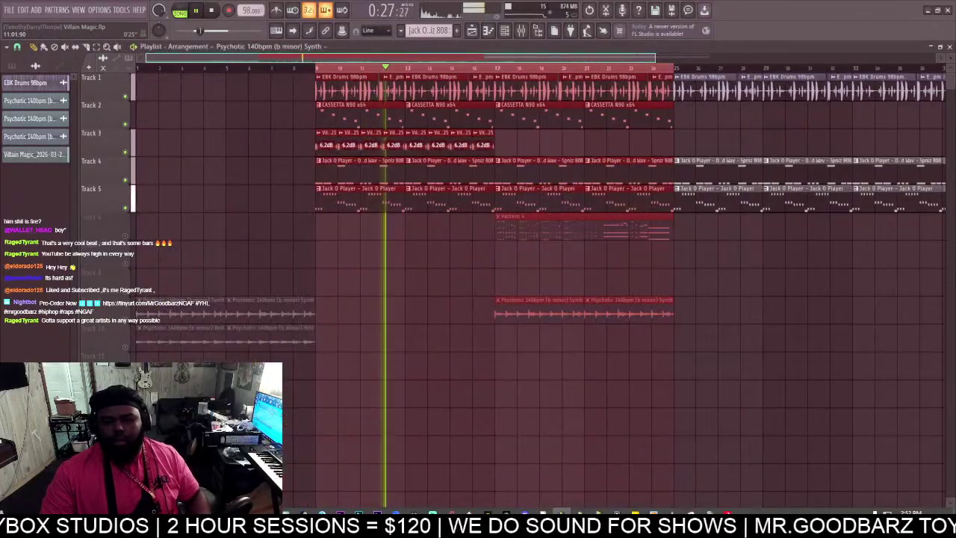
{"action": "right_click", "coordinate": [331, 326]}
{"action": "right_click", "coordinate": [125, 320]}
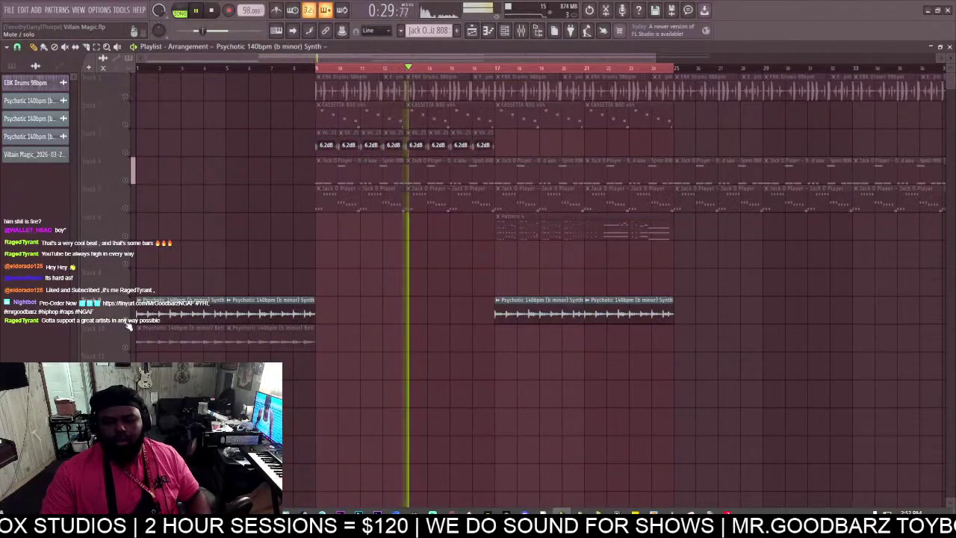
{"action": "right_click", "coordinate": [125, 320]}
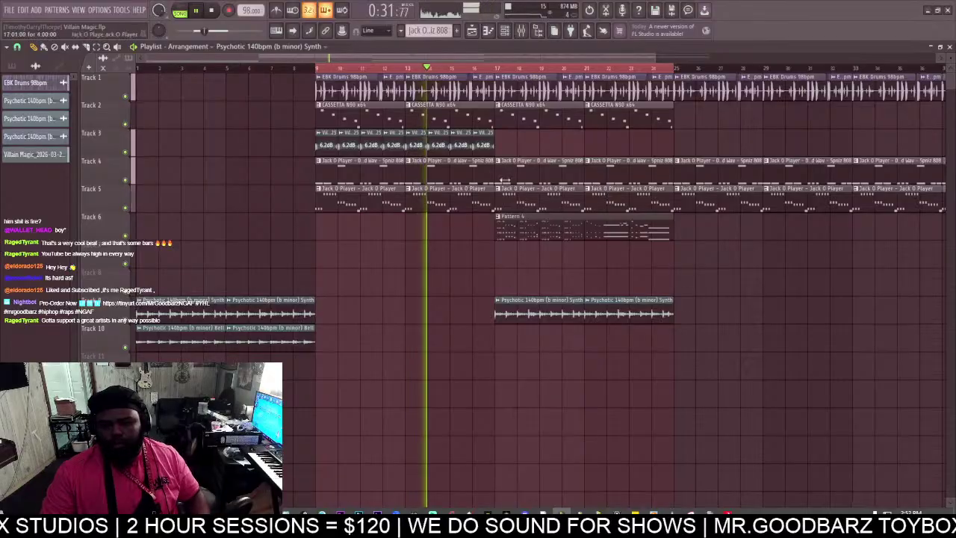
Move the Villain Magic clips on Track 3 to start at bar 17 and Pattern 4 on Track 6 to bar 33.
{"action": "left_click_drag", "start_coordinate": [578, 128], "coordinate": [521, 137]}
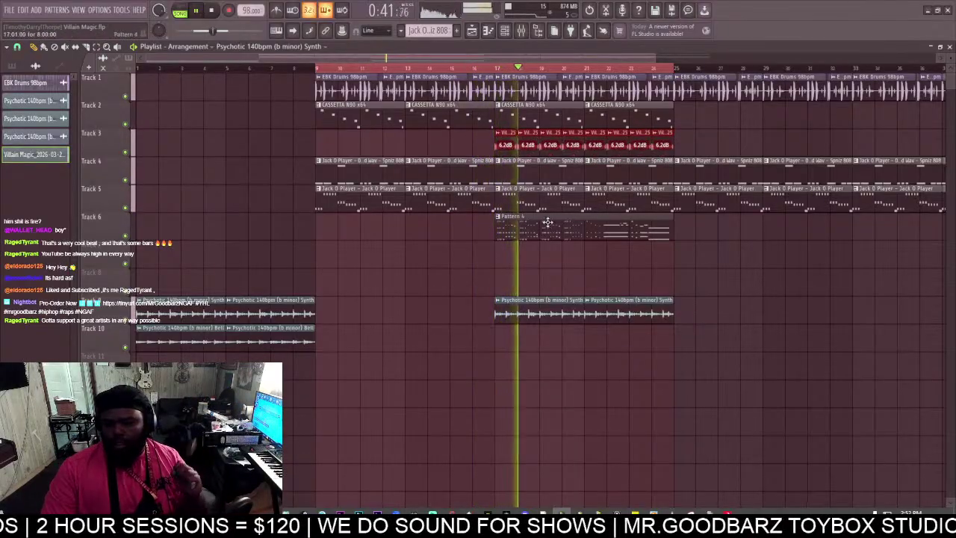
{"action": "left_click_drag", "start_coordinate": [545, 219], "coordinate": [760, 212]}
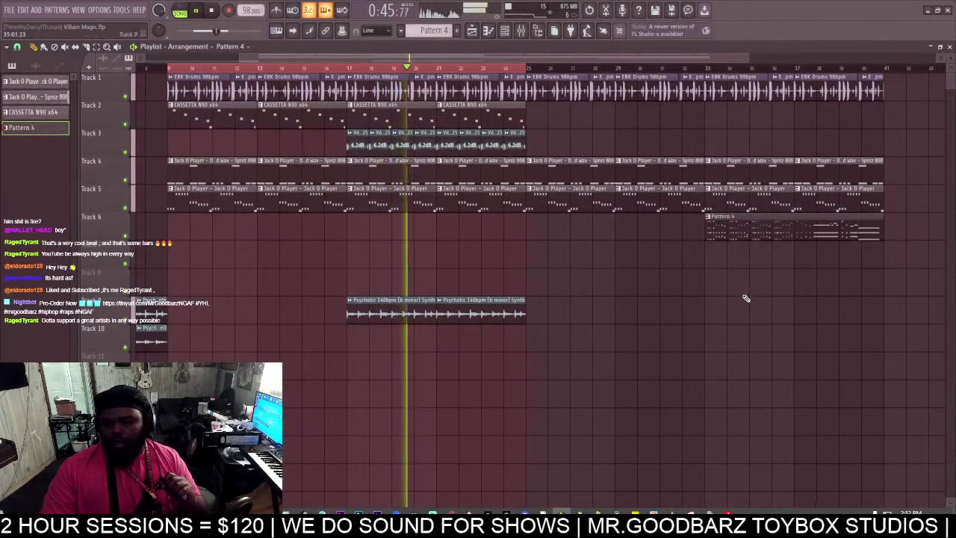
Place Psychotic 140bpm (b minor) Bell clips on Track 10 at bars 17, 21, 33 and 37.
{"action": "scroll", "coordinate": [321, 60], "scroll_direction": "down", "scroll_amount": 2}
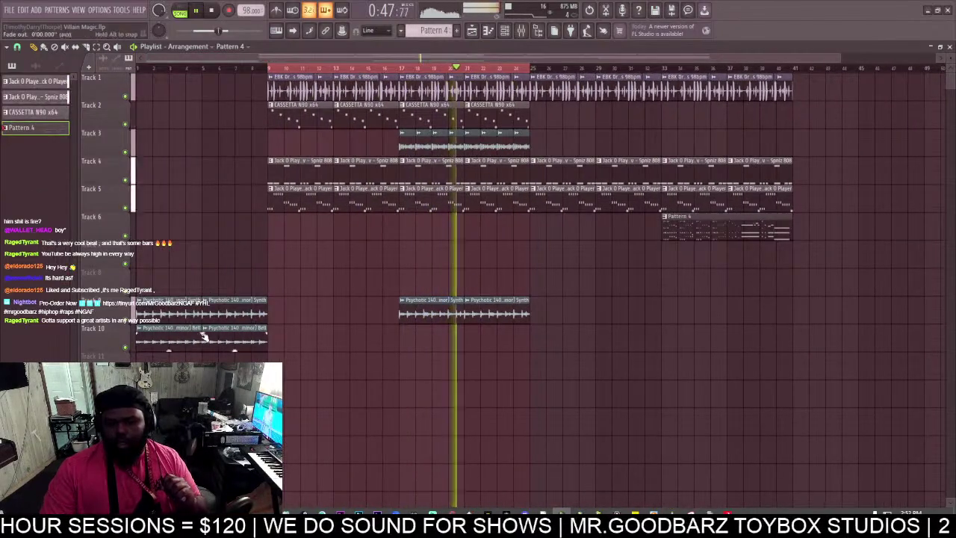
{"action": "left_click", "coordinate": [235, 345]}
{"action": "left_click", "coordinate": [405, 340]}
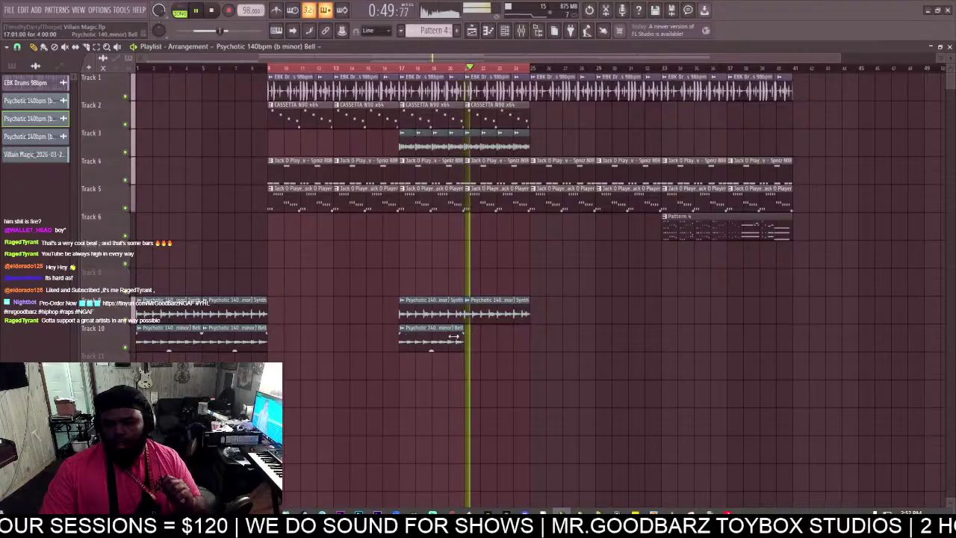
{"action": "left_click", "coordinate": [468, 340]}
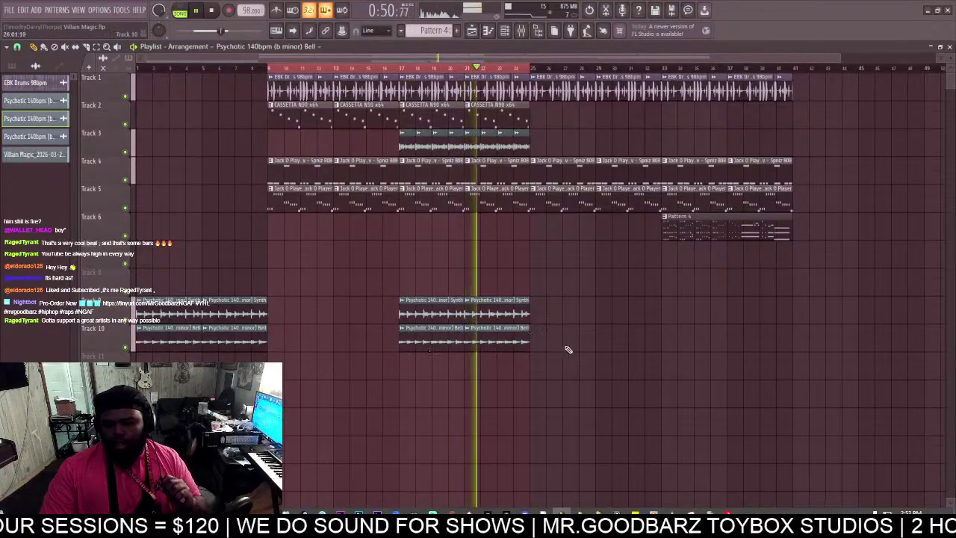
{"action": "left_click", "coordinate": [665, 339]}
{"action": "left_click", "coordinate": [743, 340]}
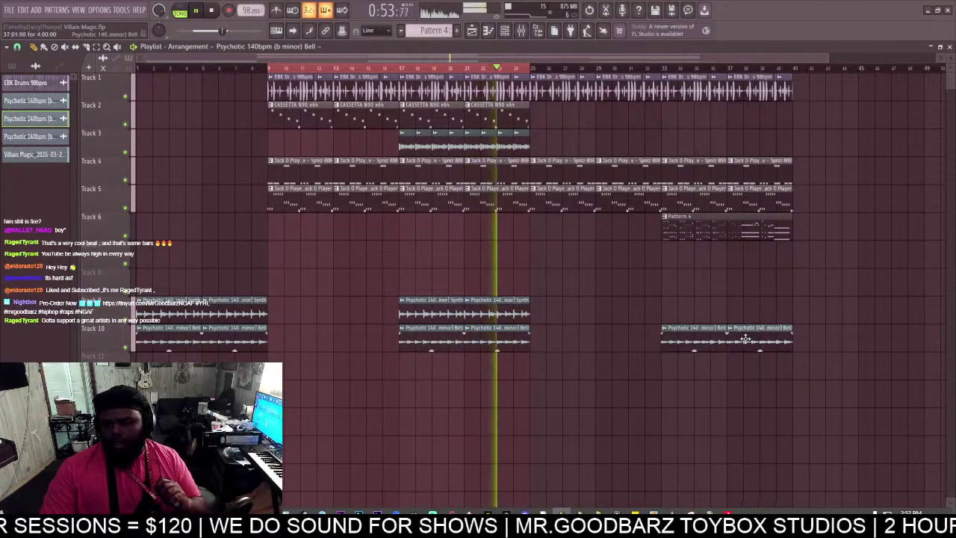
Extend the loop range to the end of bar 40 and add Psychotic Bell clips on Track 10 at bars 25 and 29.
{"action": "left_click_drag", "start_coordinate": [529, 68], "coordinate": [793, 88]}
{"action": "left_click", "coordinate": [703, 117]}
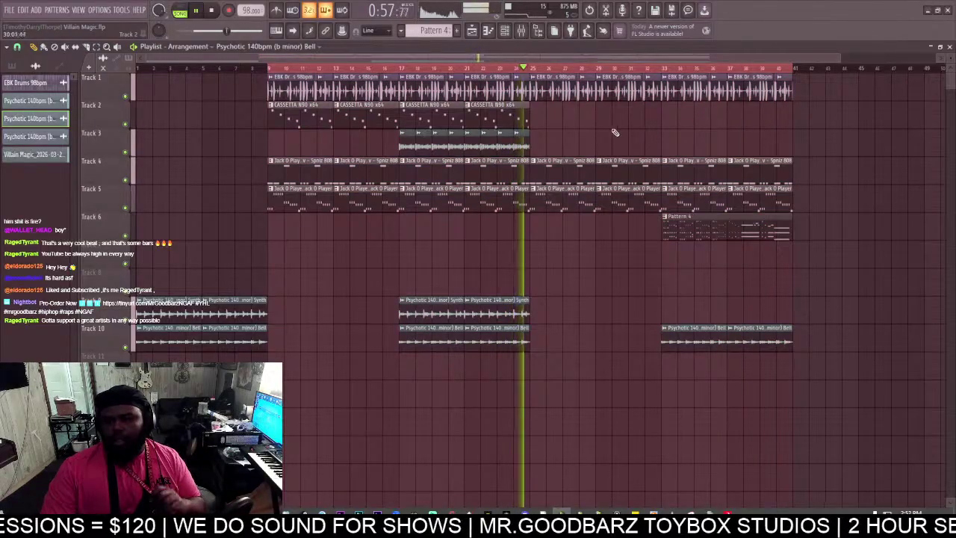
{"action": "right_click", "coordinate": [559, 204]}
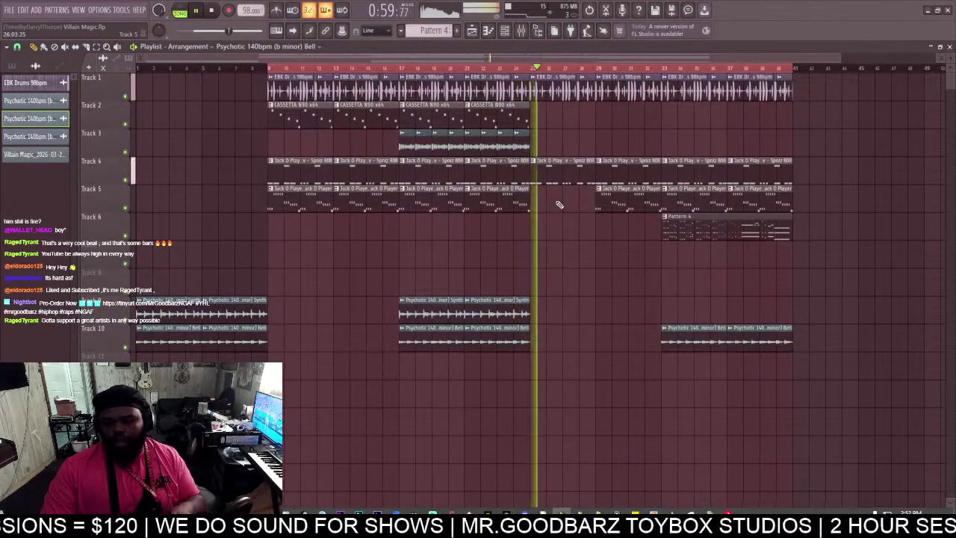
{"action": "left_click", "coordinate": [558, 204]}
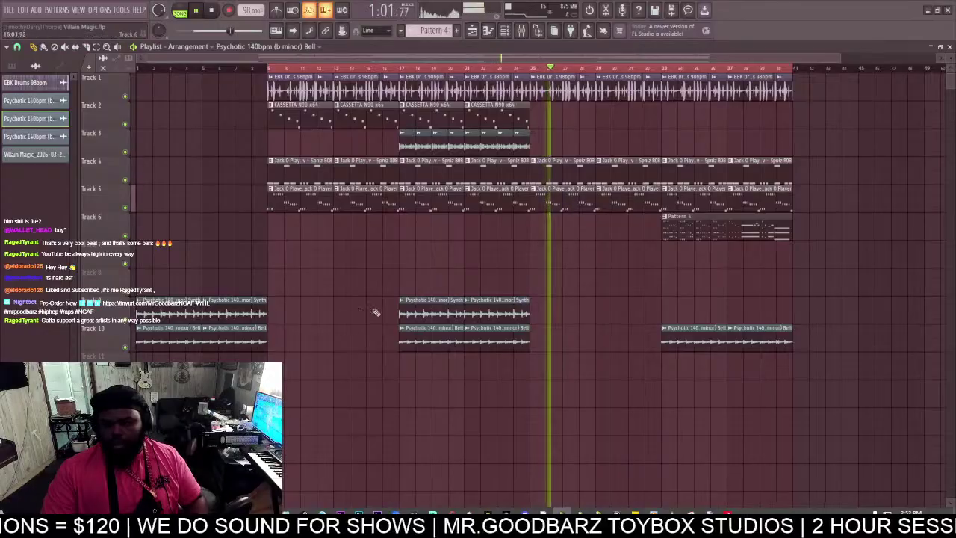
{"action": "left_click", "coordinate": [540, 342]}
{"action": "left_click", "coordinate": [605, 343]}
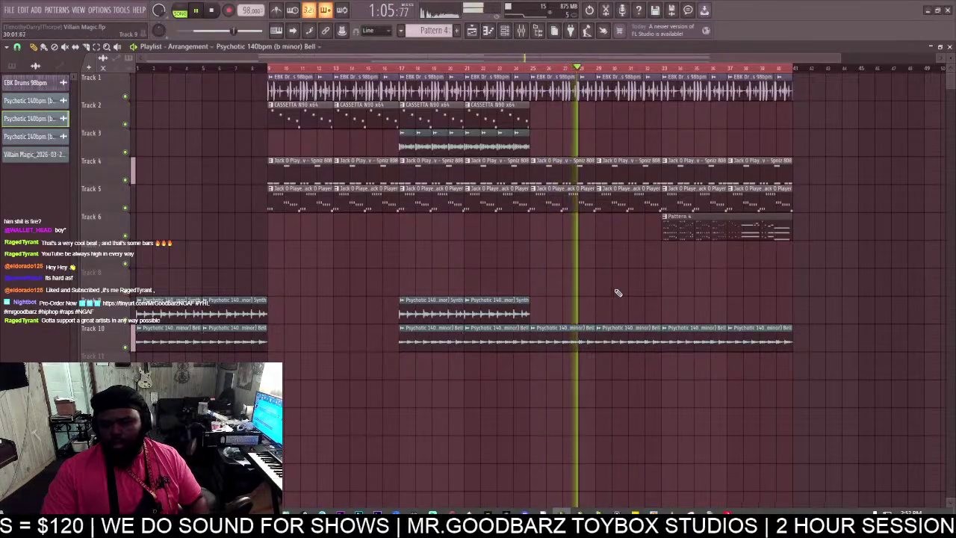
Route the Psychotic Bell sample to mixer Insert 8 and lower that insert's volume while playing from bar 25.
{"action": "double_click", "coordinate": [560, 340]}
{"action": "double_click", "coordinate": [300, 134]}
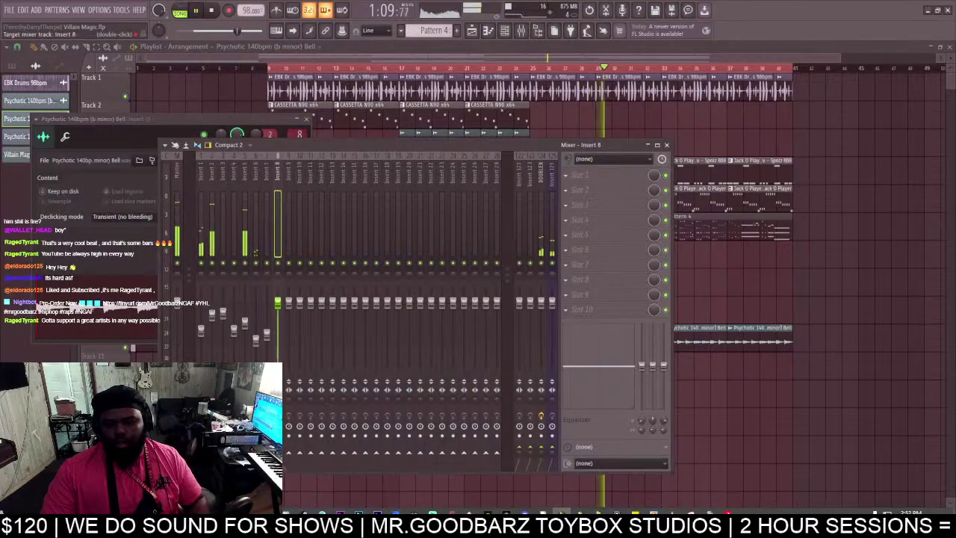
{"action": "left_click", "coordinate": [530, 67]}
{"action": "key", "text": "F9"}
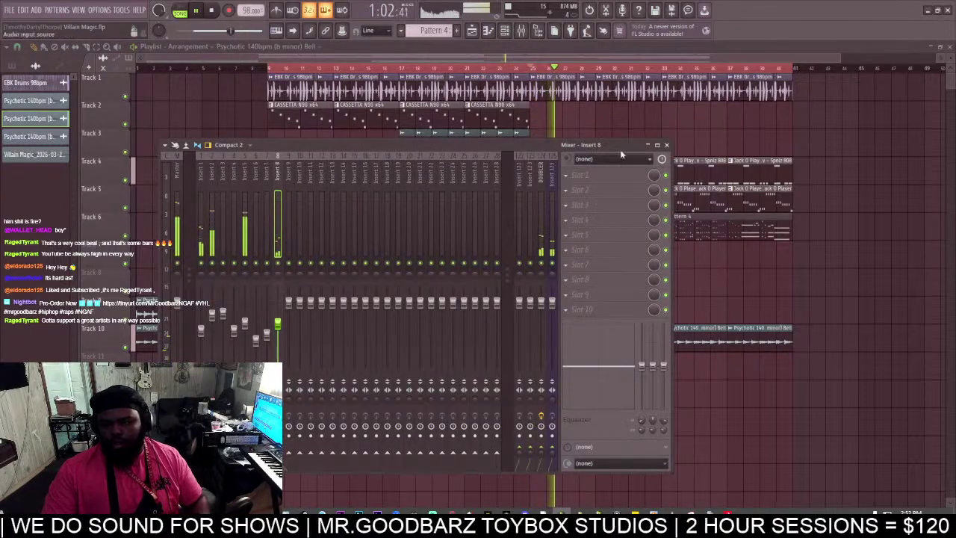
Raise Insert 1's volume slightly to balance the Jack O Player melody.
{"action": "left_click_drag", "start_coordinate": [613, 58], "coordinate": [613, 61]}
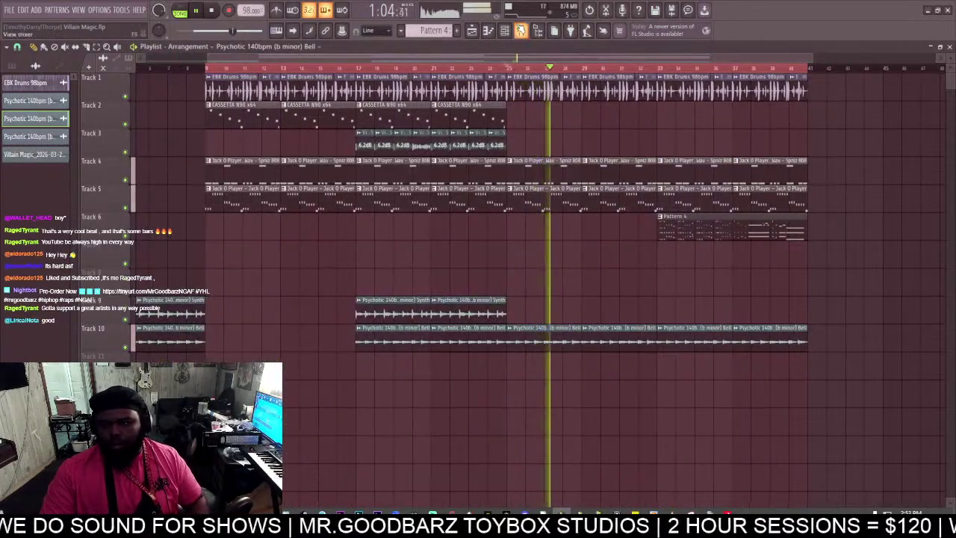
{"action": "key", "text": "F9"}
{"action": "left_click", "coordinate": [202, 321]}
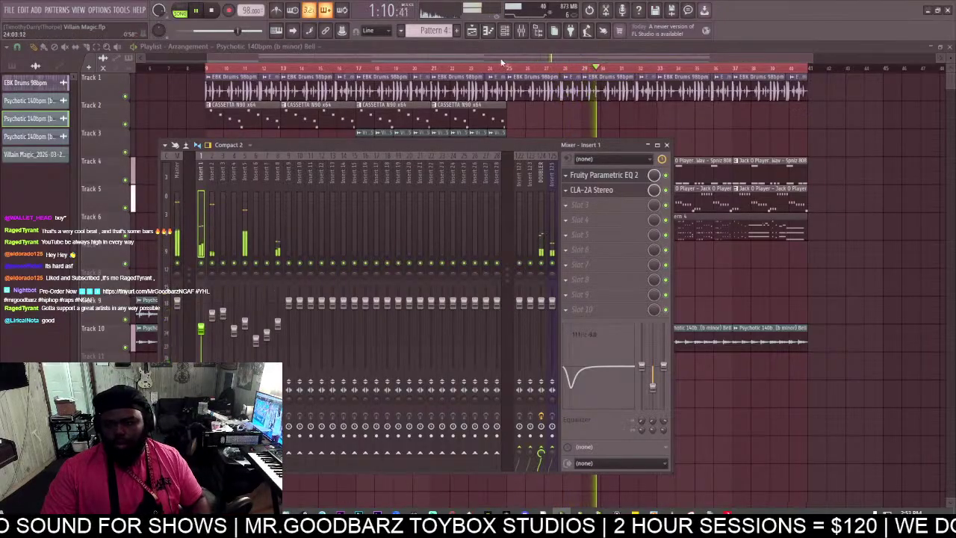
Delete the two Jack O Player melody clips at bars 33 and 37 on Track 5.
{"action": "left_click_drag", "start_coordinate": [502, 60], "coordinate": [651, 63]}
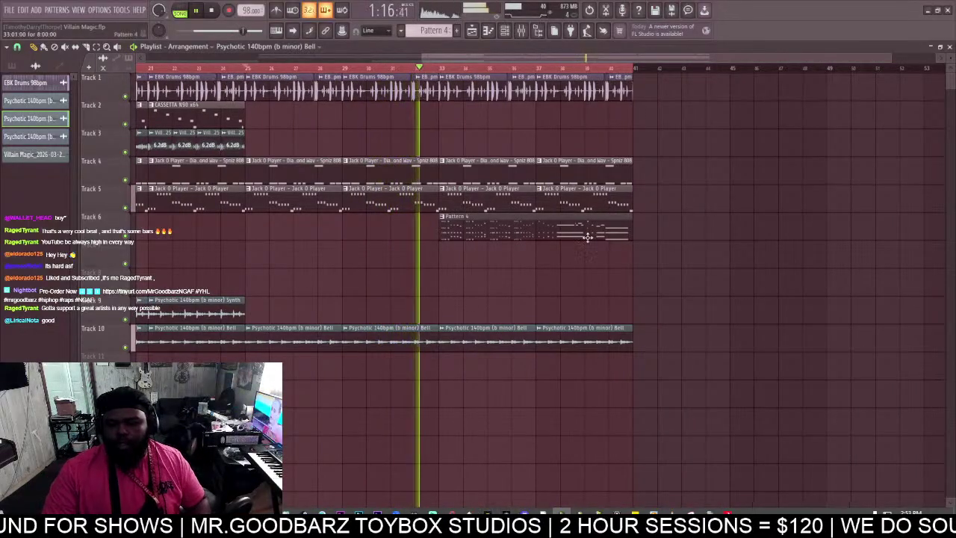
{"action": "right_click", "coordinate": [478, 200]}
{"action": "right_click", "coordinate": [598, 198]}
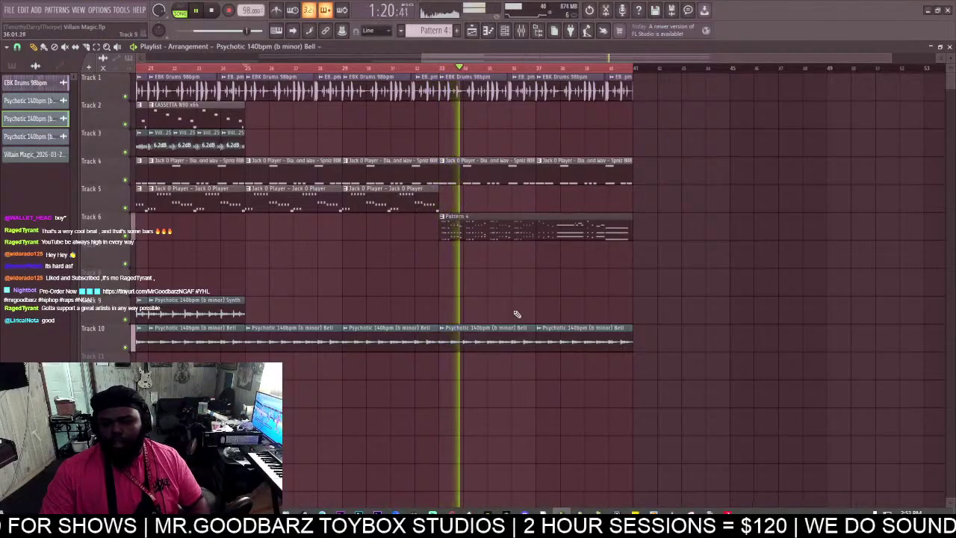
Open the CASSETTA N90 x64 #2 instrument and move its window clear of the channel list.
{"action": "scroll", "coordinate": [523, 58], "scroll_direction": "down", "scroll_amount": 3}
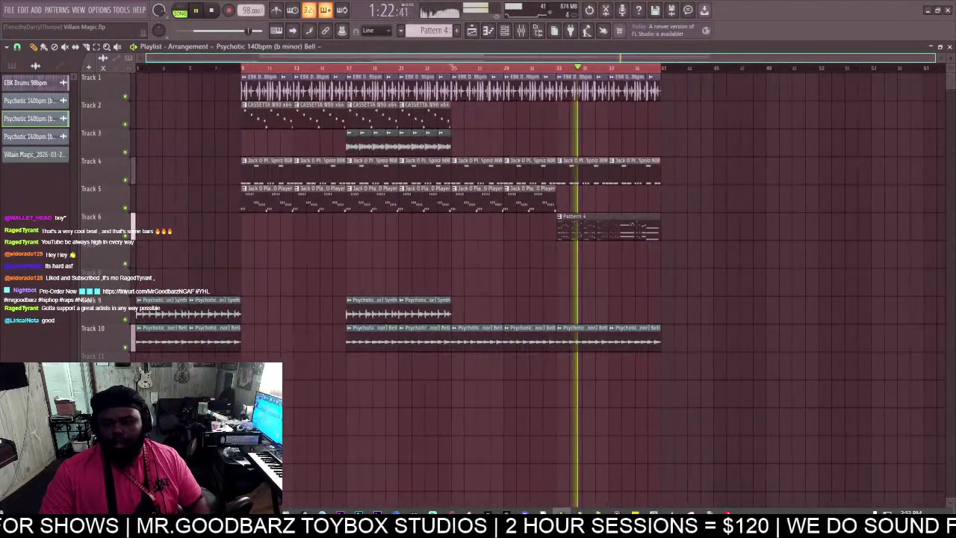
{"action": "left_click", "coordinate": [509, 32]}
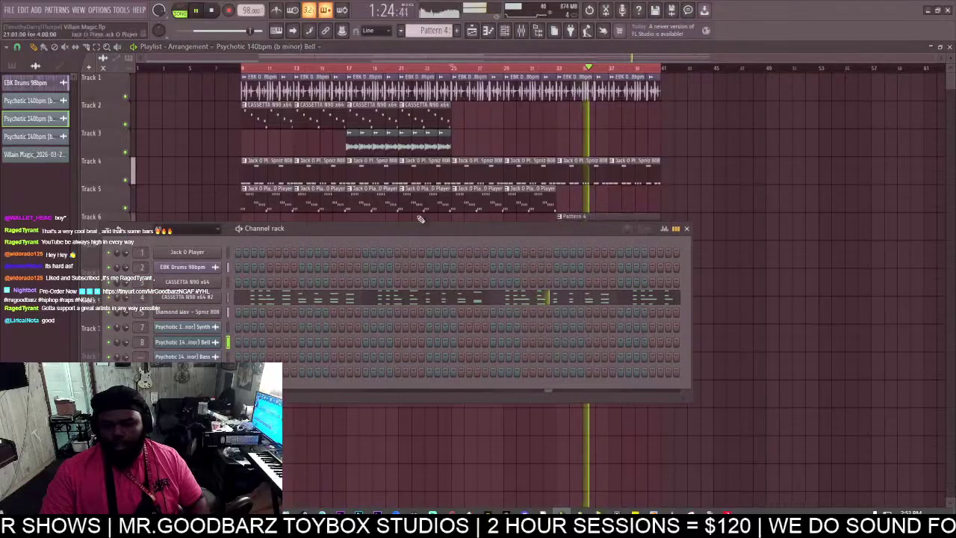
{"action": "left_click", "coordinate": [212, 298]}
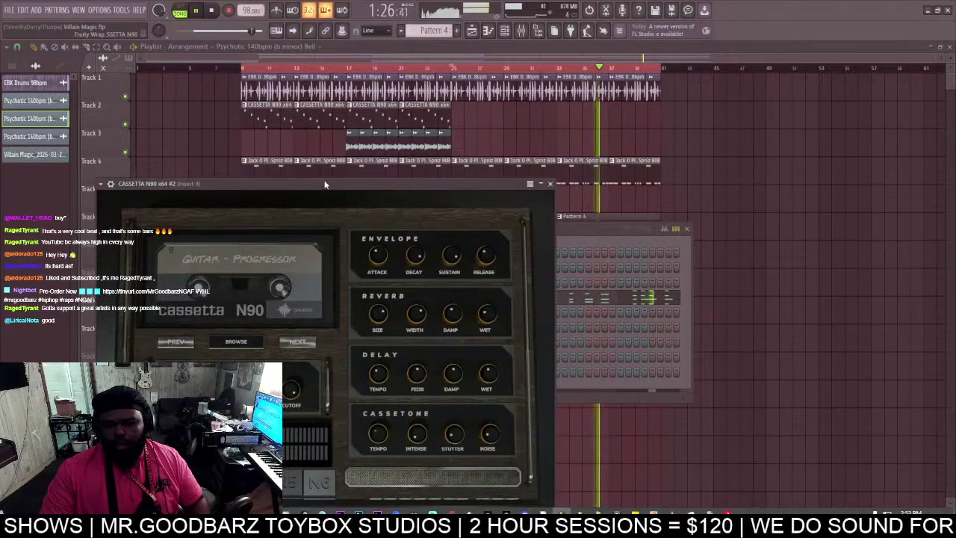
{"action": "left_click_drag", "start_coordinate": [307, 183], "coordinate": [602, 88]}
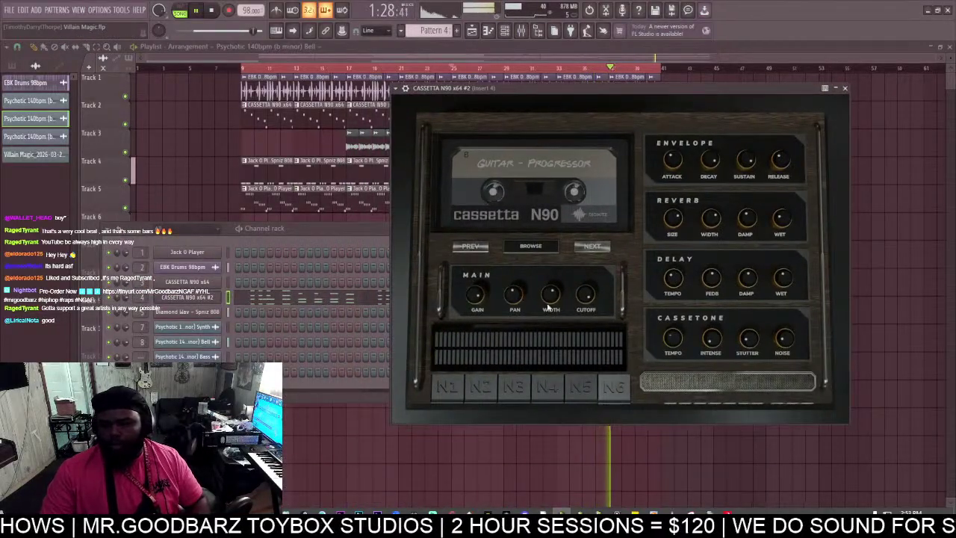
Send mixer Insert 4, carrying the CASSETTA N90 x64 #2 instrument, to the DOUBLER track.
{"action": "mouse_move", "coordinate": [476, 293]}
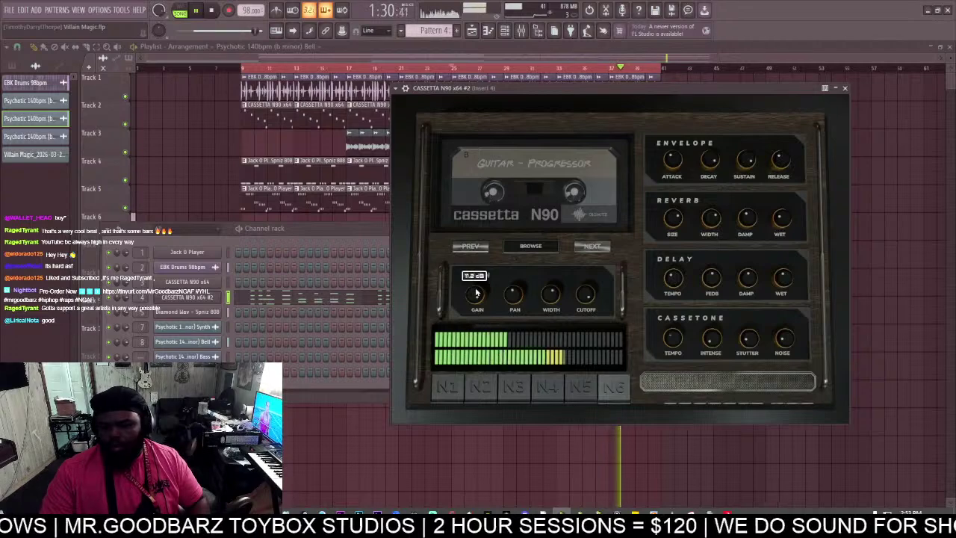
{"action": "left_click", "coordinate": [522, 30]}
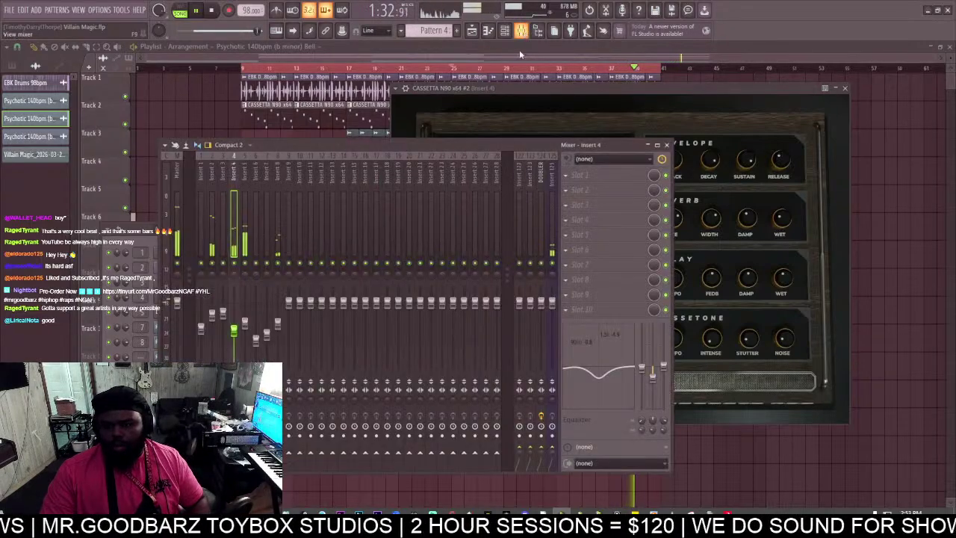
{"action": "left_click", "coordinate": [541, 447]}
{"action": "left_click_drag", "start_coordinate": [541, 453], "coordinate": [541, 450]}
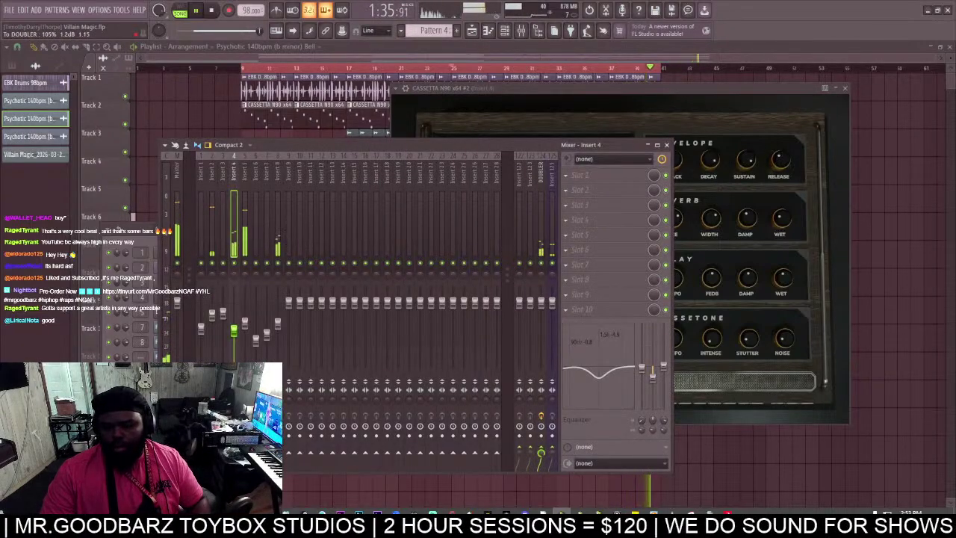
Duplicate every playlist clip from bars 9 to 40 into the following section starting at bar 41.
{"action": "left_click", "coordinate": [433, 59]}
{"action": "scroll", "coordinate": [433, 59], "scroll_direction": "up", "scroll_amount": 2}
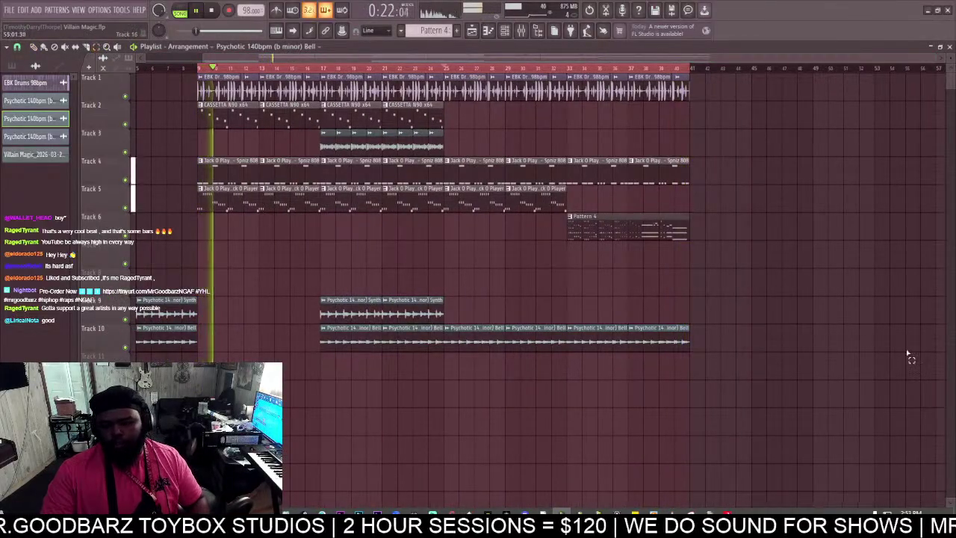
{"action": "left_click_drag", "start_coordinate": [804, 407], "coordinate": [205, 35]}
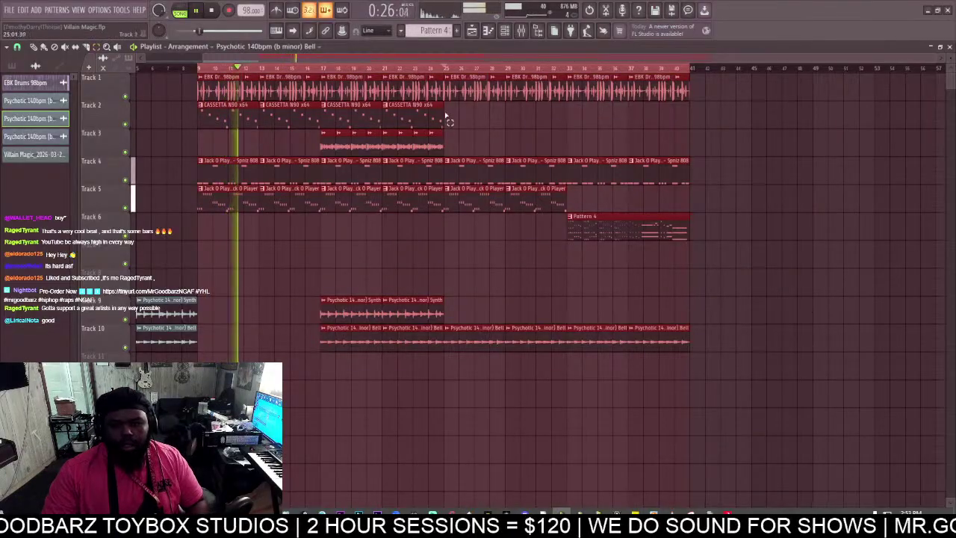
{"action": "key", "text": "ctrl+b"}
{"action": "left_click", "coordinate": [397, 291]}
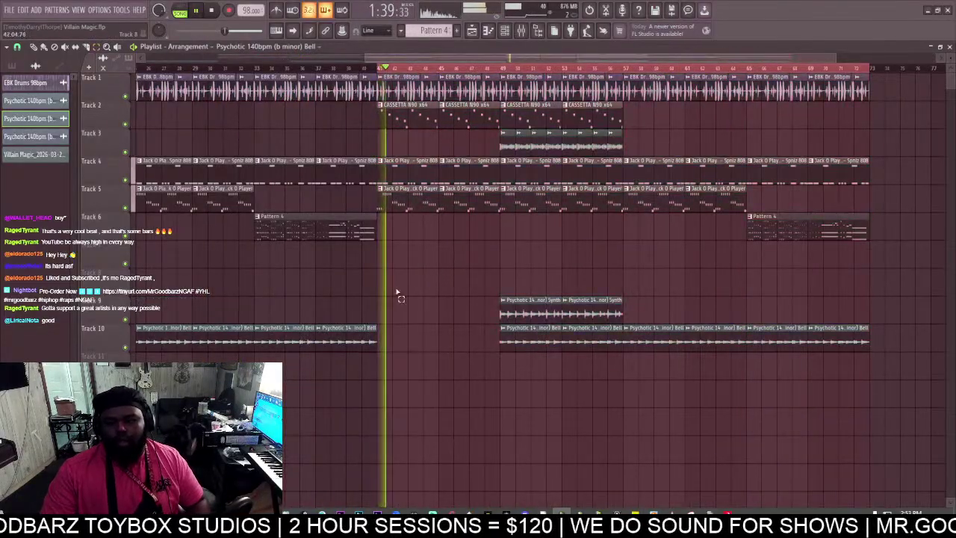
Open the Jack O Player melody clip at bar 41 on Track 5 in the piano roll.
{"action": "left_click", "coordinate": [33, 48]}
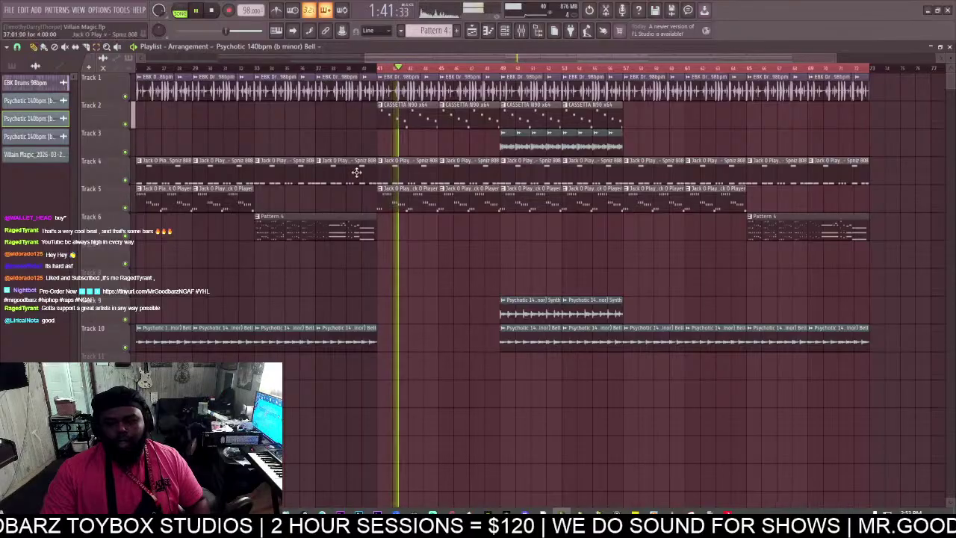
{"action": "double_click", "coordinate": [399, 190]}
{"action": "scroll", "coordinate": [343, 281], "scroll_direction": "up", "scroll_amount": 3}
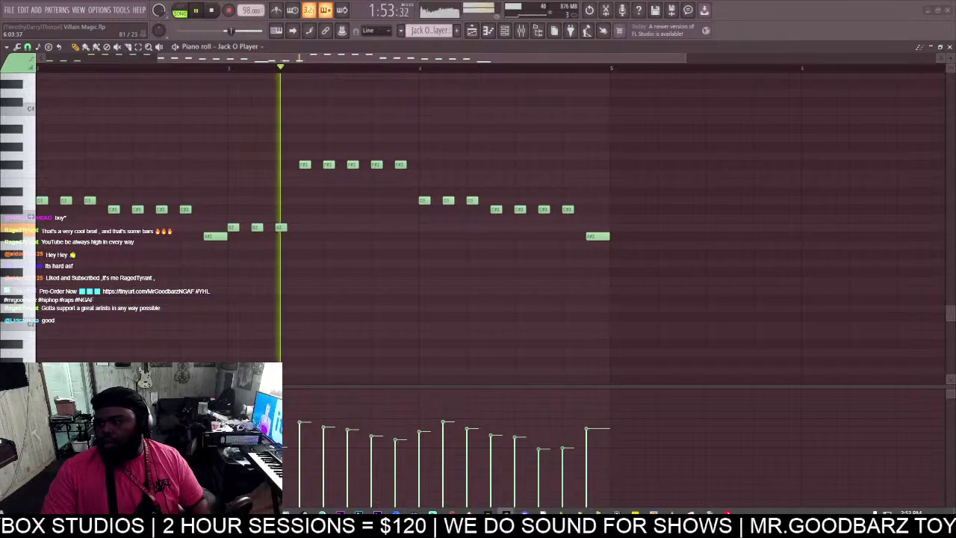
{"action": "left_click_drag", "start_coordinate": [486, 248], "coordinate": [418, 206]}
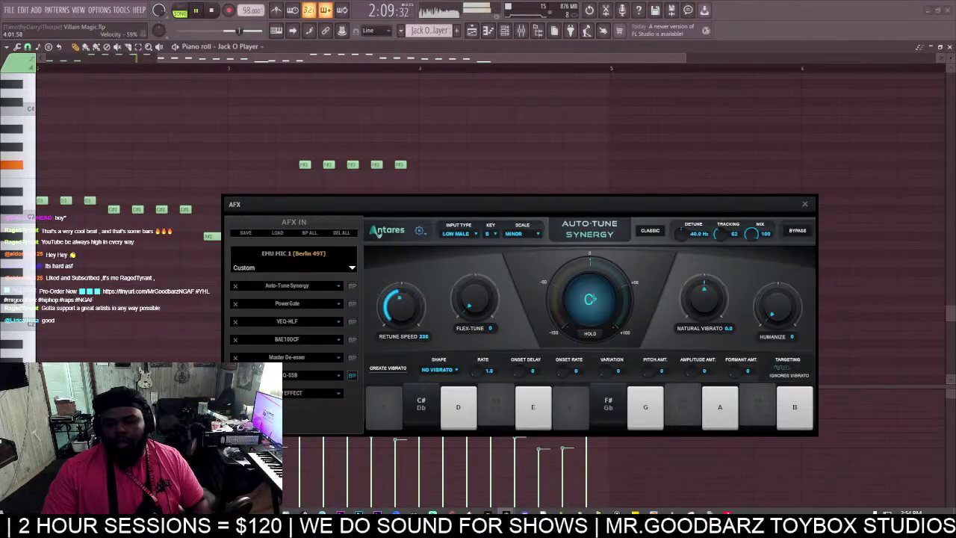
Try the Soprano input type in Auto-Tune Synergy on the EMU MIC 1 channel, toggling the effect's bypass.
{"action": "left_click", "coordinate": [797, 230]}
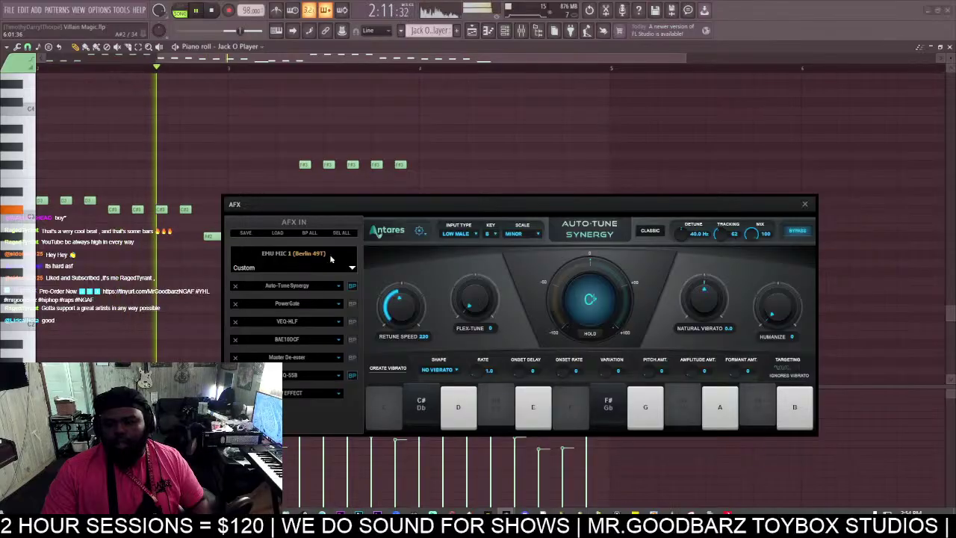
{"action": "left_click", "coordinate": [805, 204]}
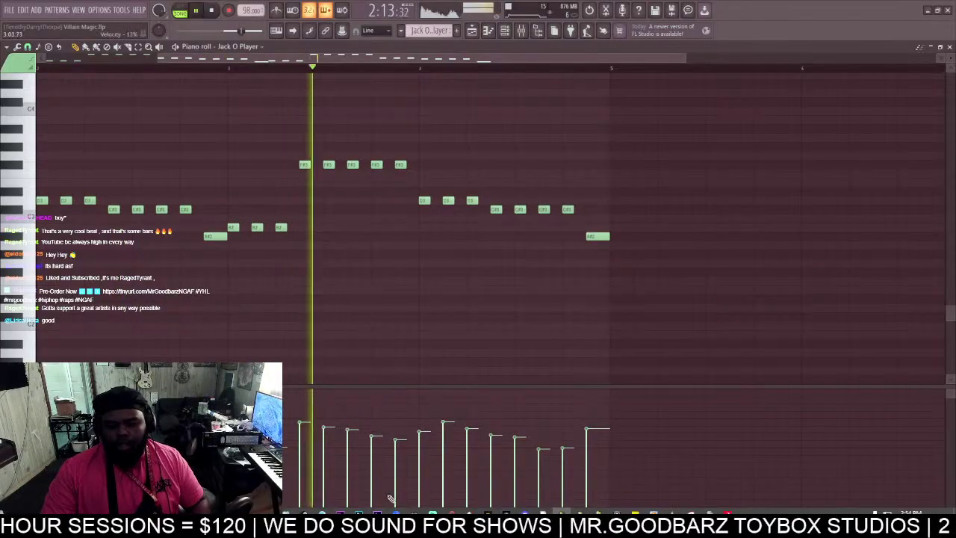
{"action": "left_click", "coordinate": [506, 516]}
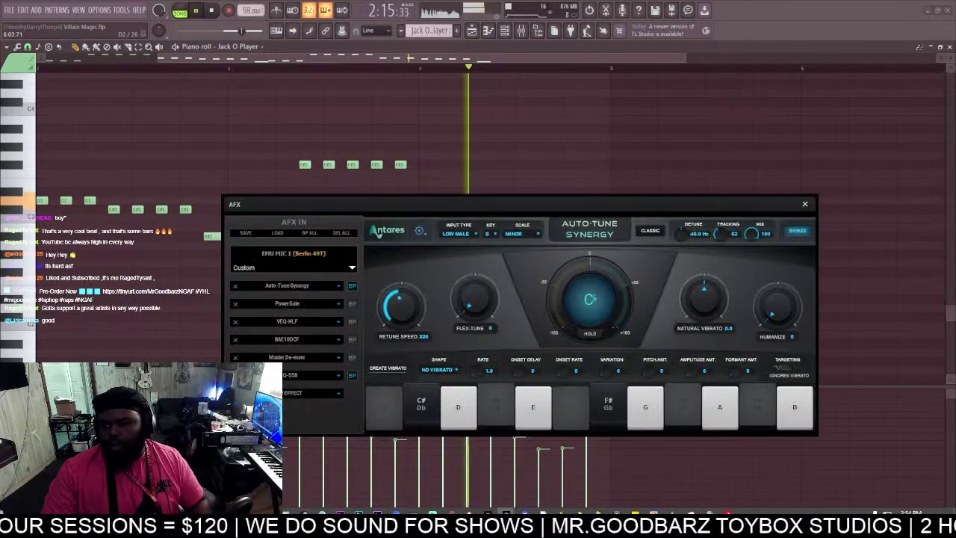
{"action": "left_click", "coordinate": [474, 234]}
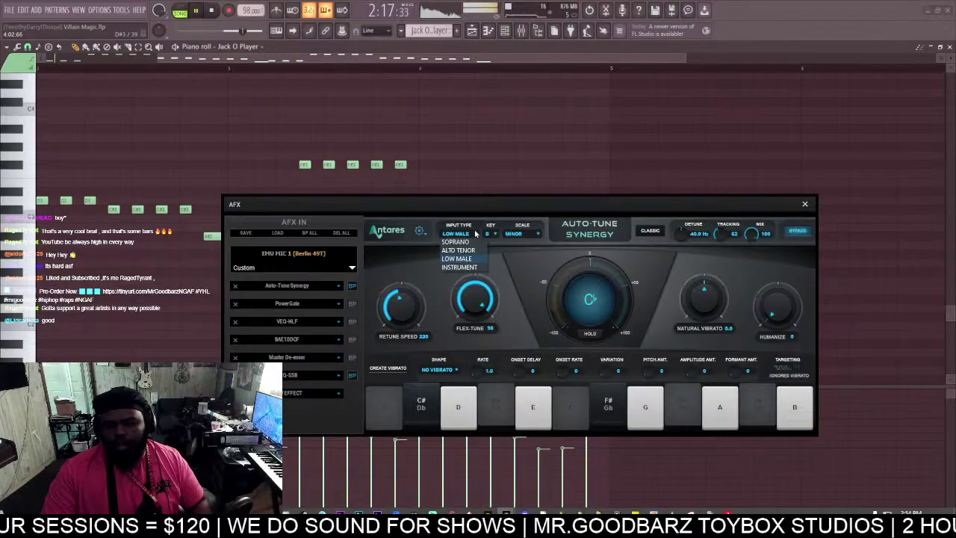
{"action": "left_click", "coordinate": [470, 242]}
{"action": "left_click", "coordinate": [351, 287]}
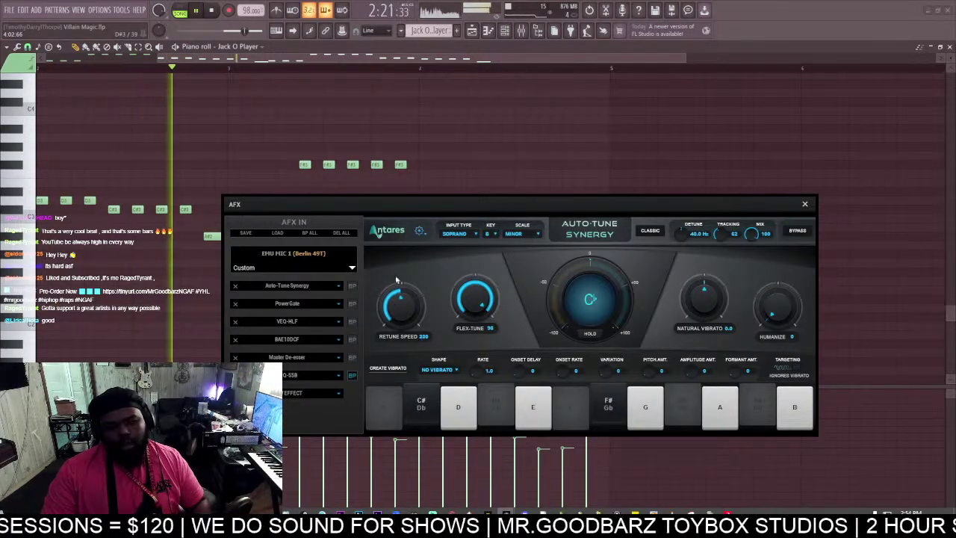
Set Auto-Tune Synergy's retune speed to 327, Flex-Tune to 0 and input type to Low Male.
{"action": "left_click_drag", "start_coordinate": [396, 283], "coordinate": [427, 366]}
{"action": "left_click_drag", "start_coordinate": [475, 298], "coordinate": [478, 377]}
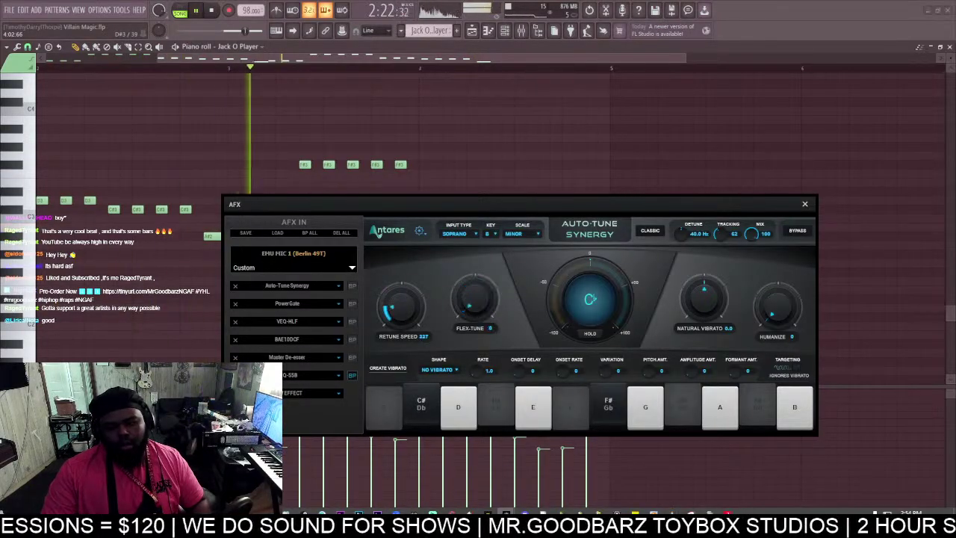
{"action": "left_click", "coordinate": [460, 233]}
{"action": "left_click", "coordinate": [465, 260]}
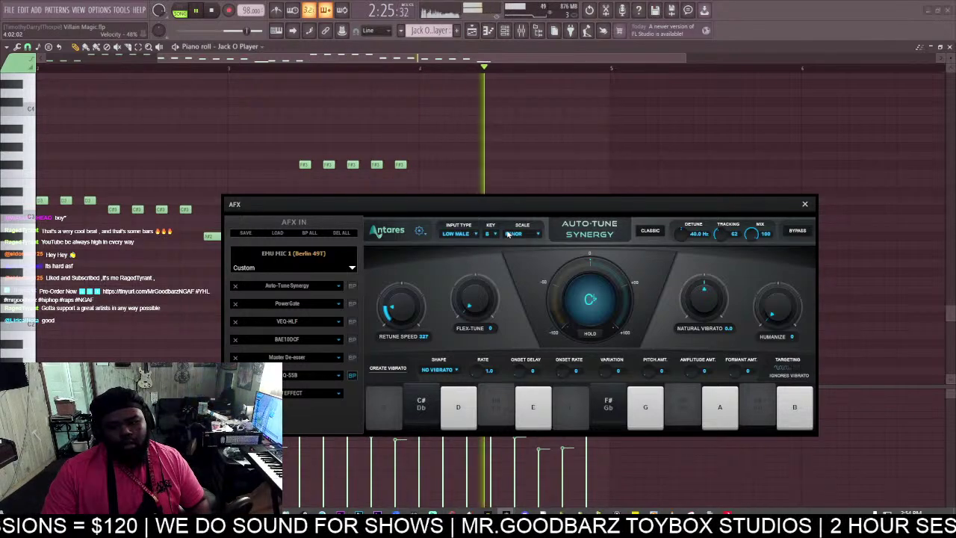
Review the EMU MIC 1 effects chain in the Discrete 4 control panel, including the VEQ-55b and Auto-Tune Synergy.
{"action": "left_click_drag", "start_coordinate": [523, 202], "coordinate": [601, 222]}
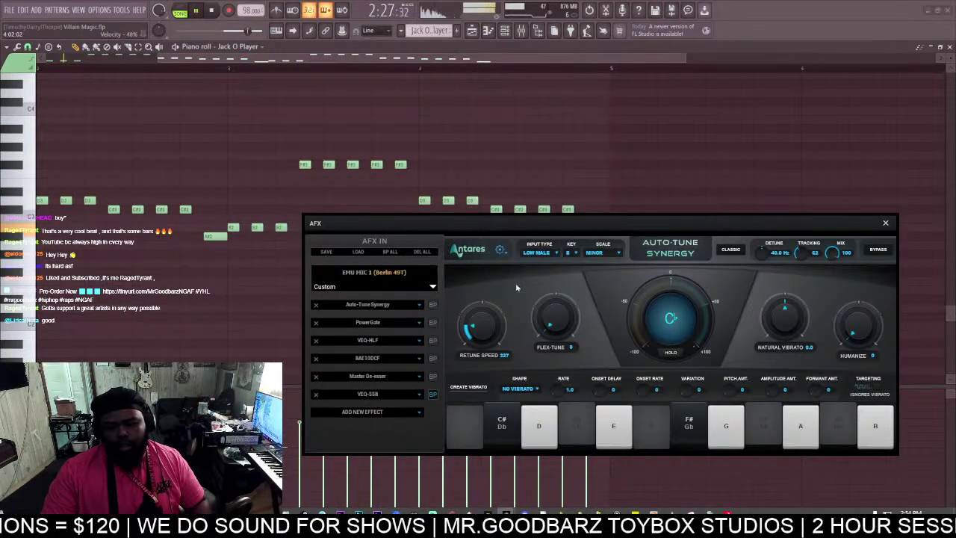
{"action": "left_click", "coordinate": [411, 399]}
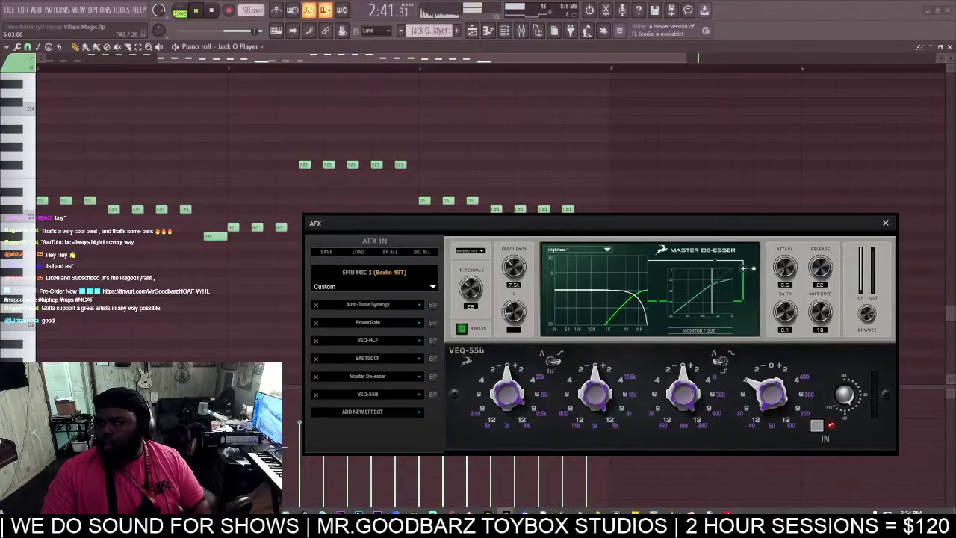
{"action": "left_click", "coordinate": [561, 521]}
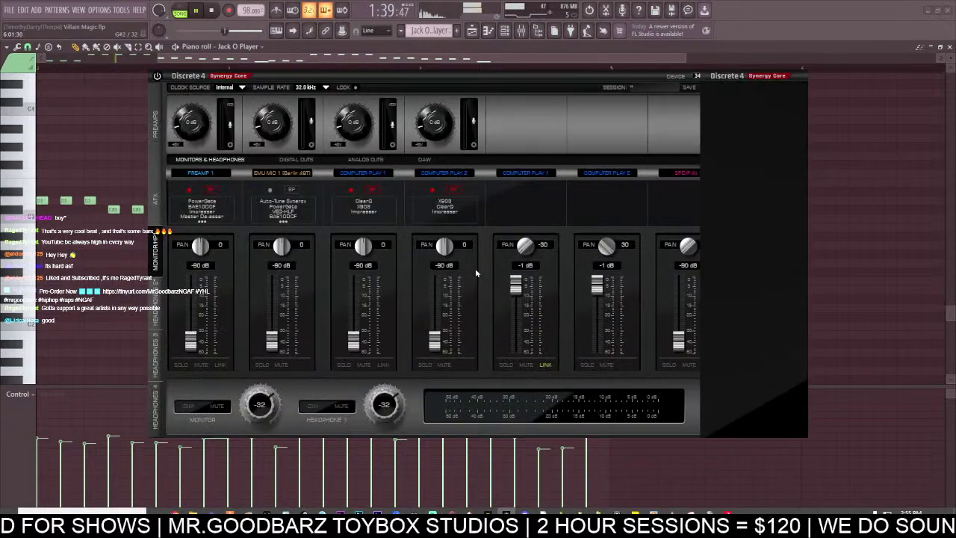
{"action": "left_click", "coordinate": [286, 215]}
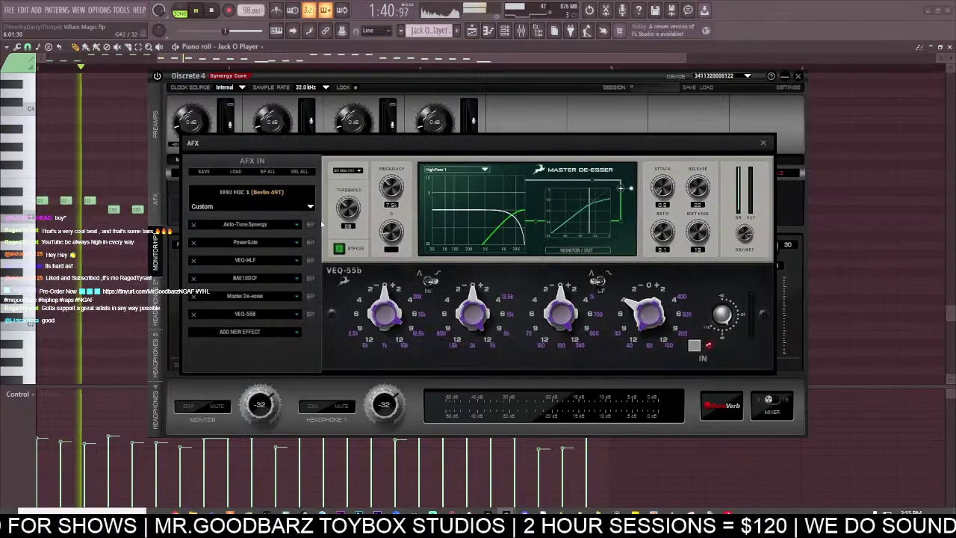
{"action": "left_click", "coordinate": [287, 226]}
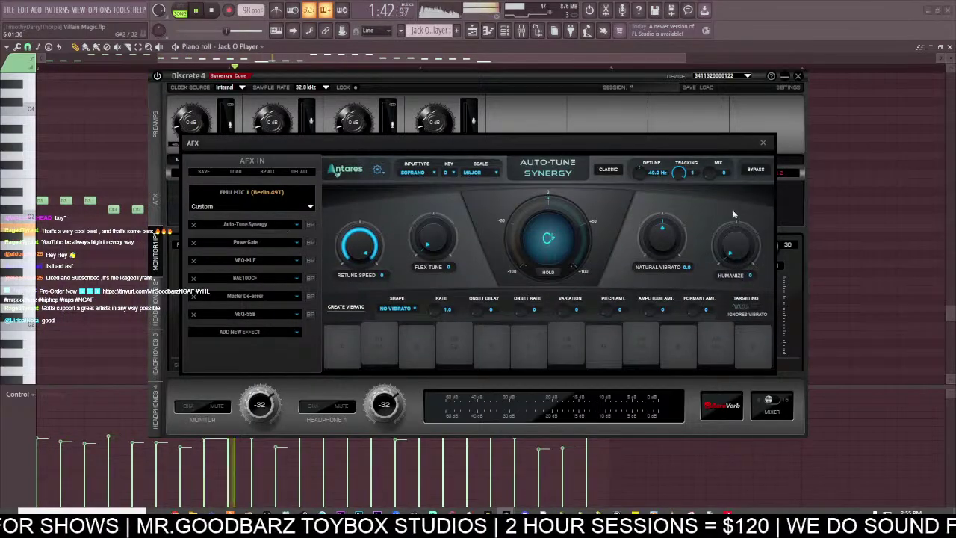
{"action": "left_click_drag", "start_coordinate": [710, 110], "coordinate": [681, 313]}
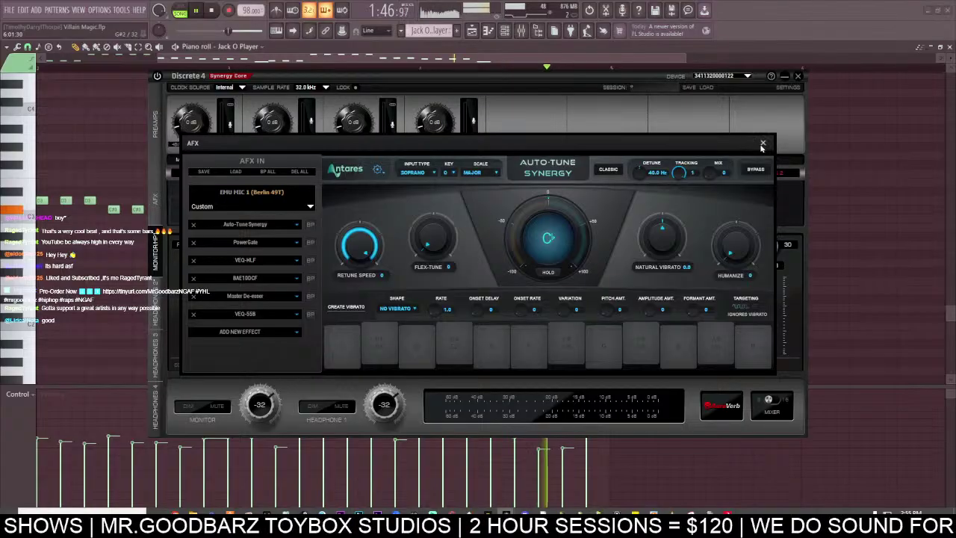
Save the Discrete 4 session as 2026 in the Antelope Presets folder and close the control panel.
{"action": "left_click", "coordinate": [687, 86]}
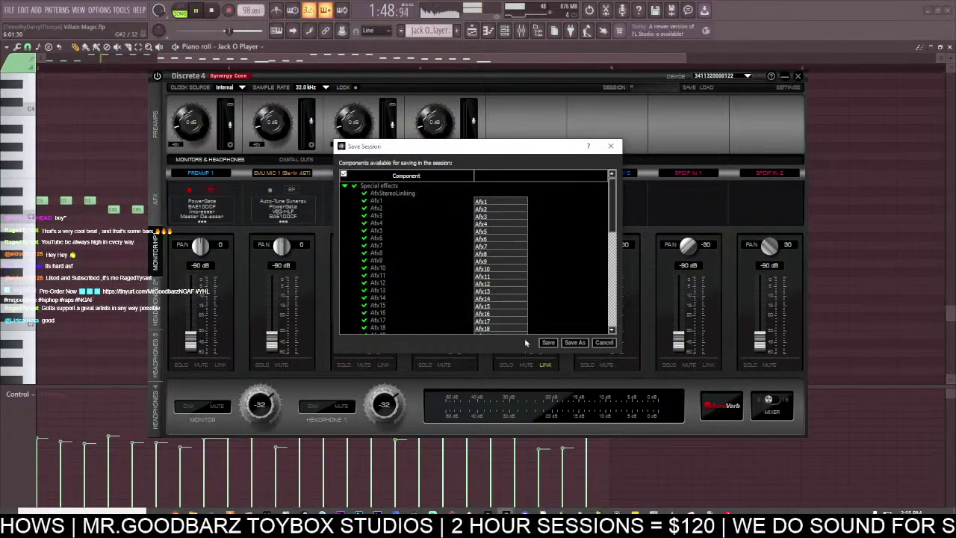
{"action": "left_click", "coordinate": [579, 343]}
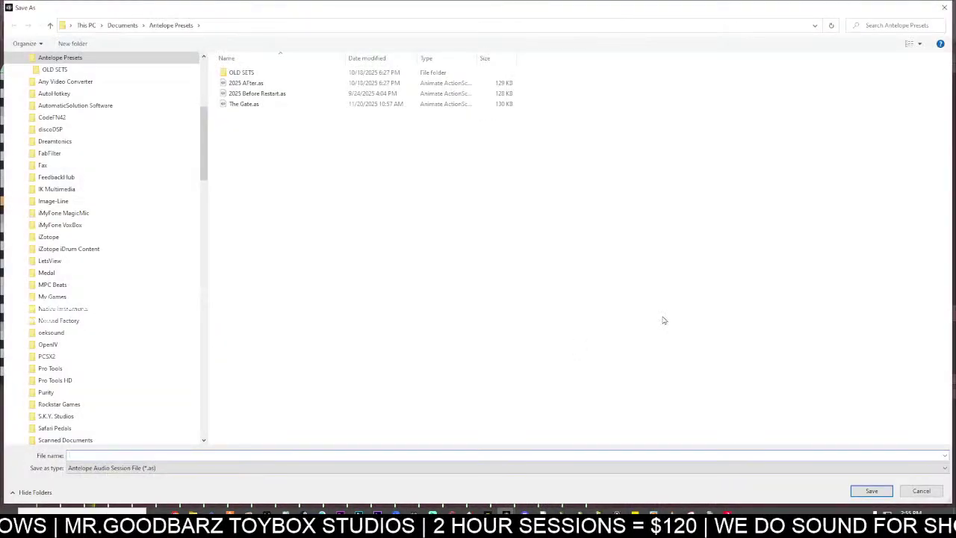
{"action": "left_click", "coordinate": [298, 454]}
{"action": "type", "text": "2026"}
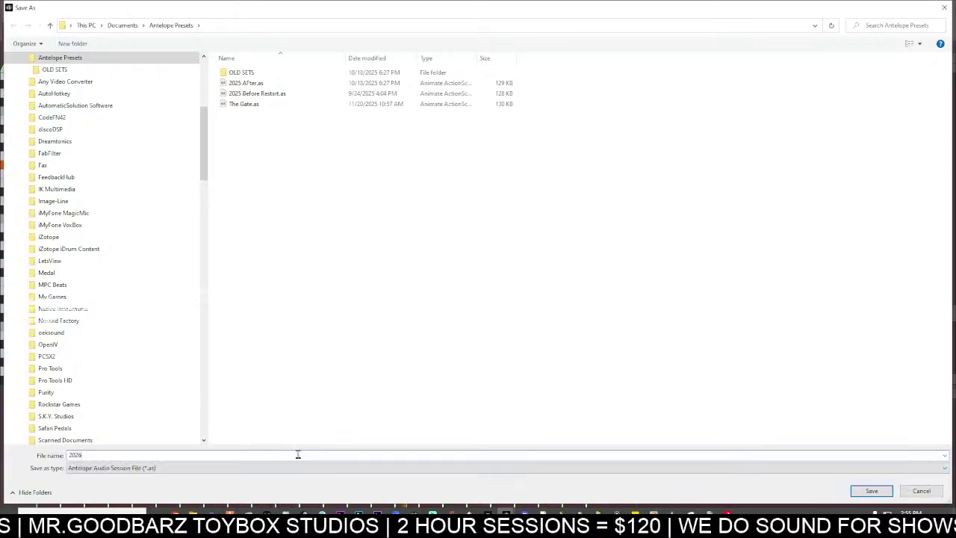
{"action": "key", "text": "Return"}
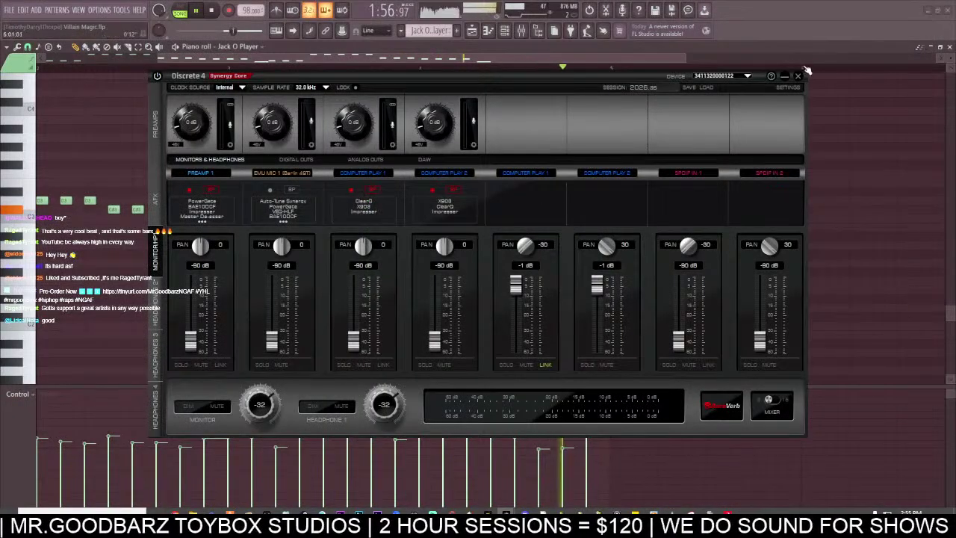
{"action": "left_click", "coordinate": [798, 77]}
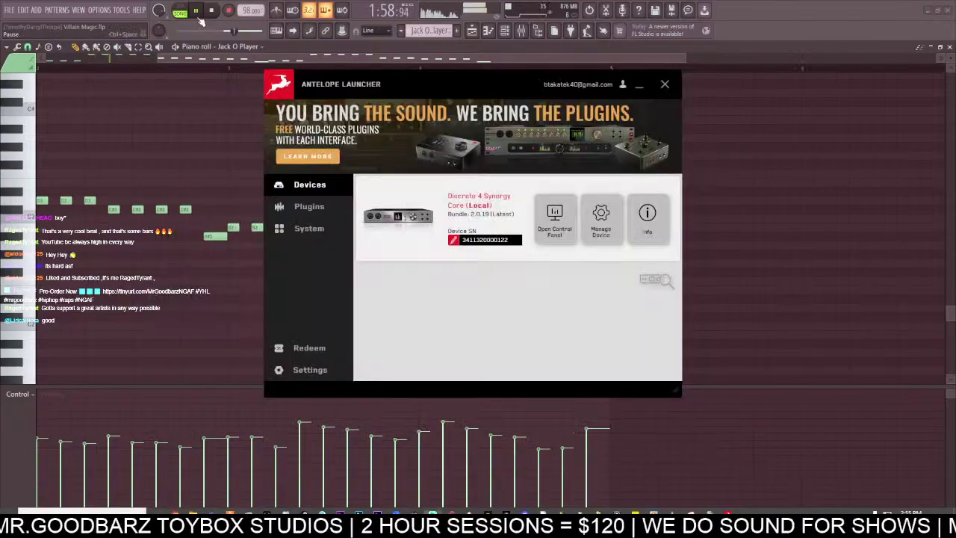
Stop playback, dismissing the ASIO error, and move the Antelope Launcher window aside.
{"action": "left_click", "coordinate": [211, 9]}
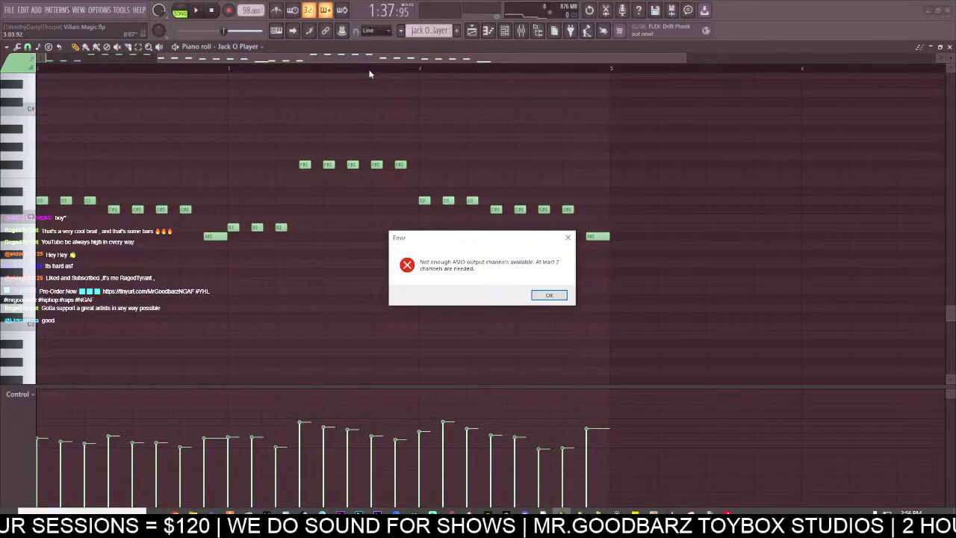
{"action": "key", "text": "Return"}
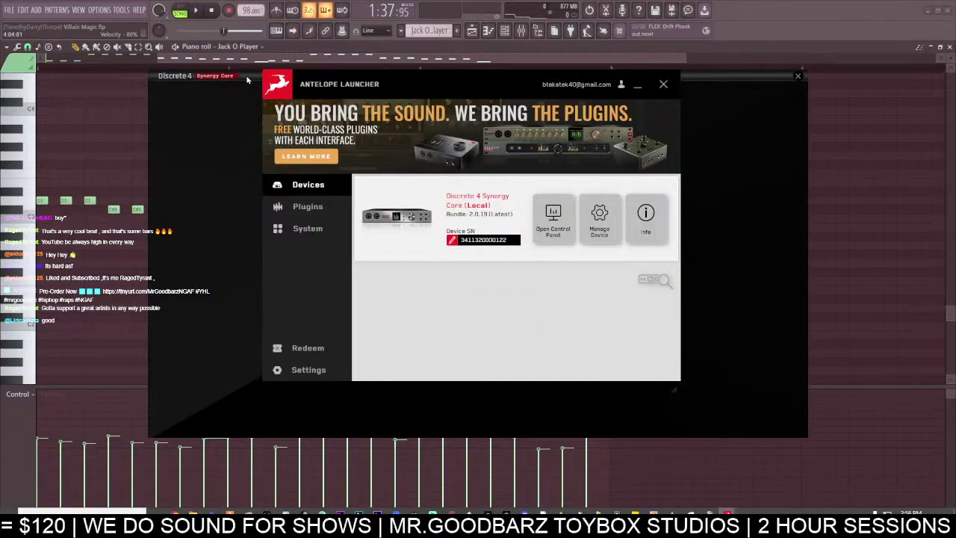
{"action": "left_click_drag", "start_coordinate": [248, 79], "coordinate": [378, 122]}
{"action": "left_click_drag", "start_coordinate": [458, 123], "coordinate": [955, 124]}
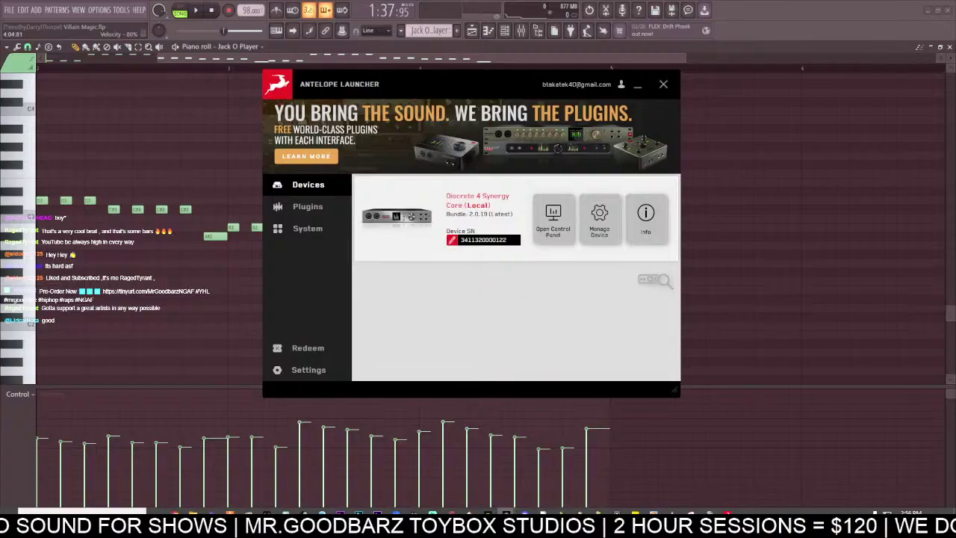
{"action": "left_click_drag", "start_coordinate": [494, 84], "coordinate": [588, 125]}
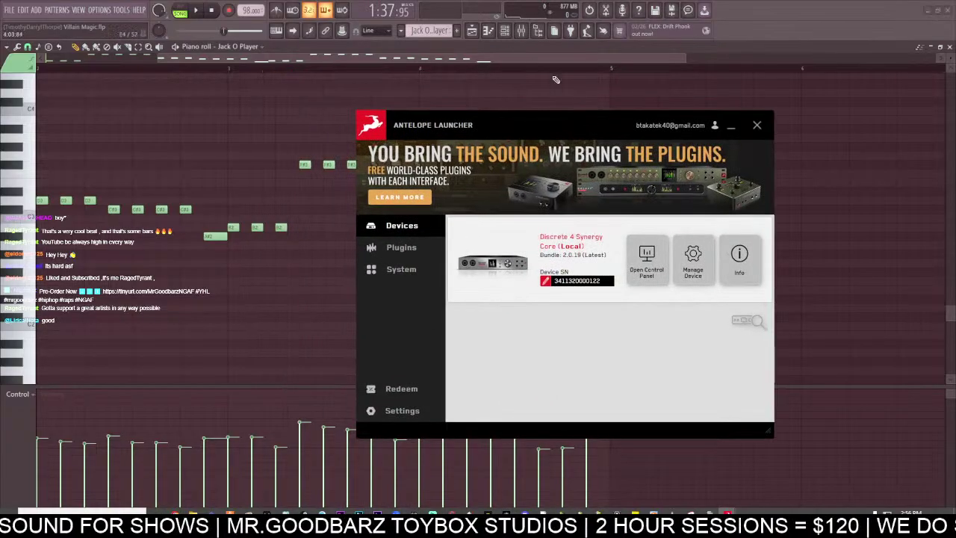
Open the audio settings and set the input/output device to D4 SC ASIO Driver.
{"action": "left_click", "coordinate": [526, 37]}
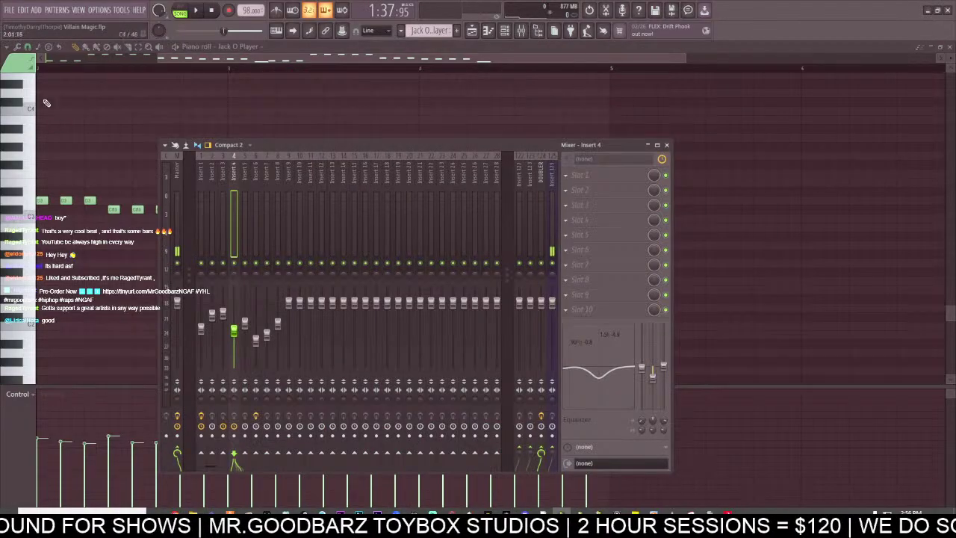
{"action": "left_click", "coordinate": [99, 10]}
{"action": "left_click", "coordinate": [111, 42]}
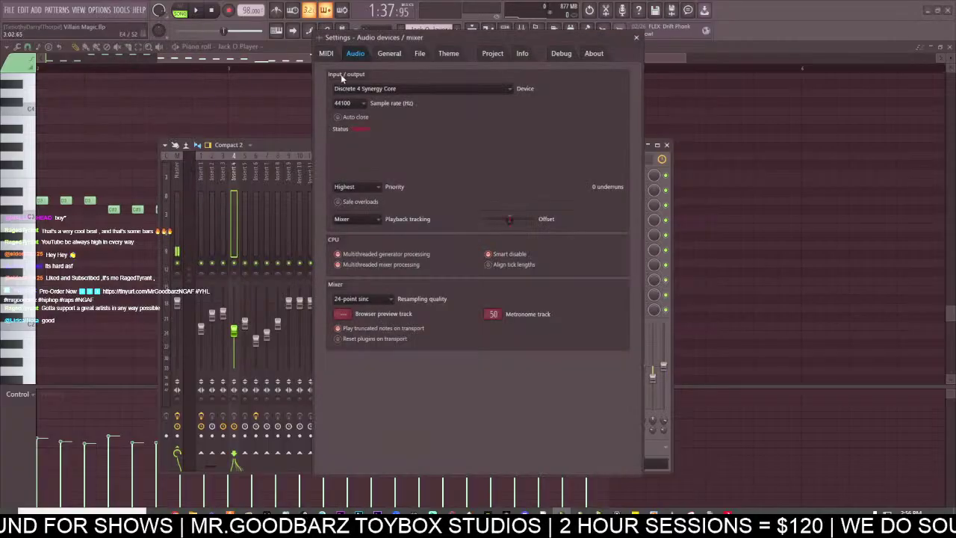
{"action": "left_click", "coordinate": [368, 88]}
{"action": "left_click", "coordinate": [368, 83]}
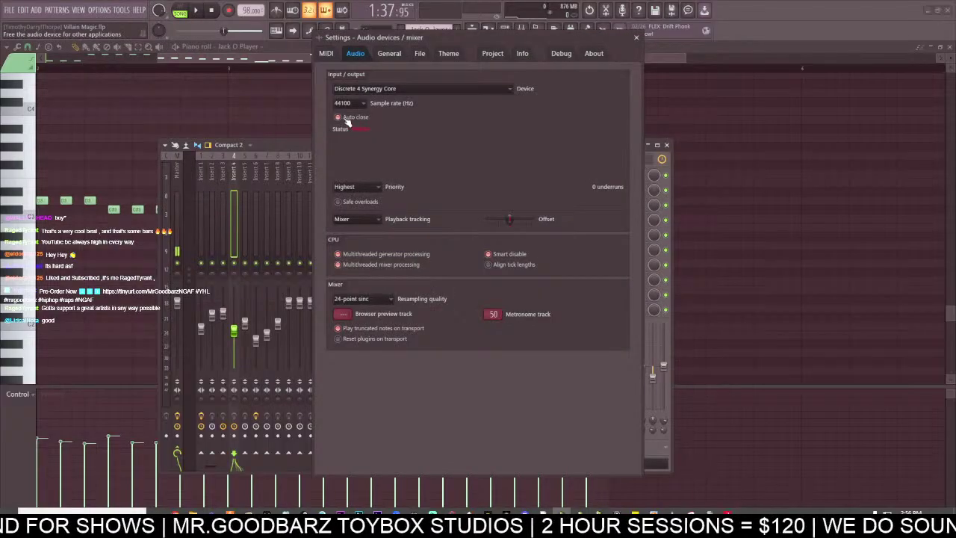
{"action": "left_click", "coordinate": [388, 88]}
{"action": "left_click", "coordinate": [399, 266]}
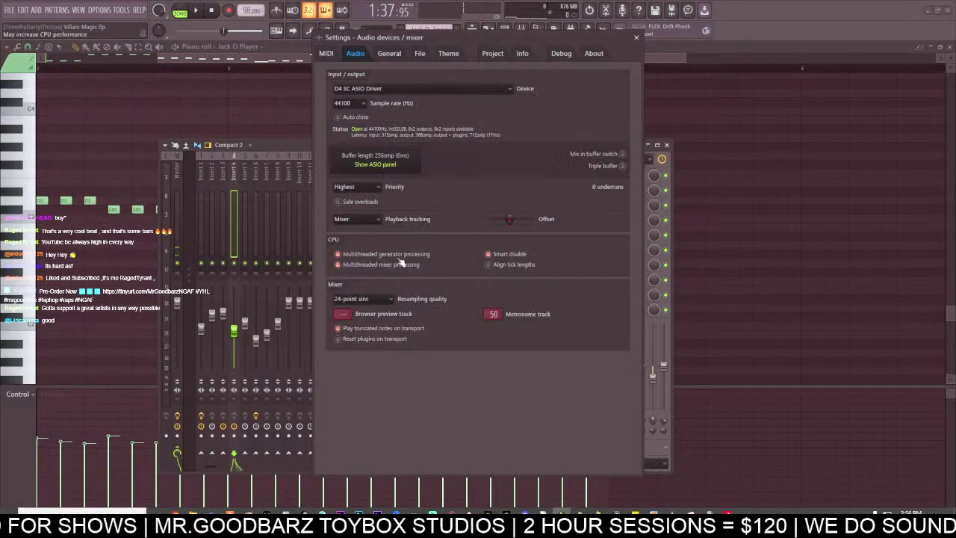
Close the audio settings, set Auto-Tune Synergy's Retune Speed to 0 and Flex-Tune to 7, and start song playback.
{"action": "left_click", "coordinate": [635, 37]}
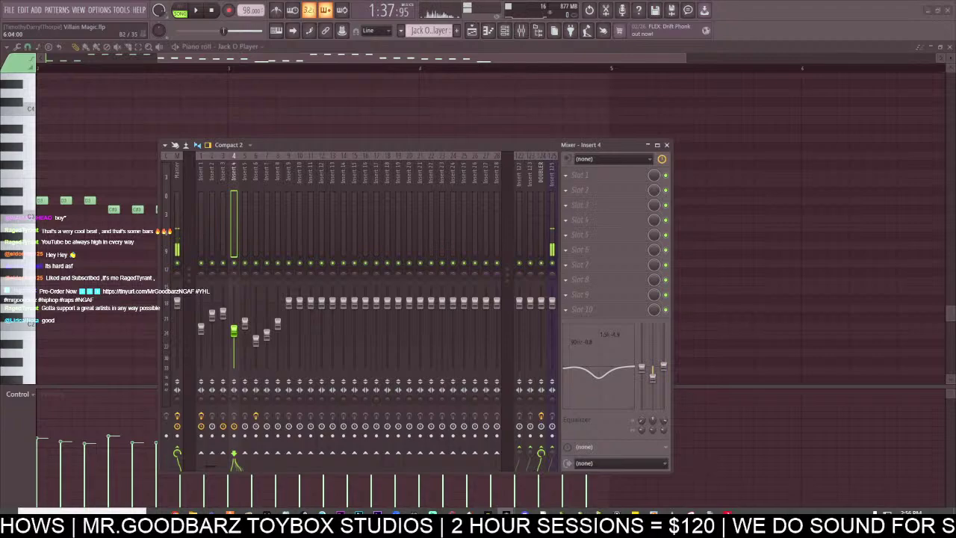
{"action": "left_click_drag", "start_coordinate": [388, 252], "coordinate": [351, 242]}
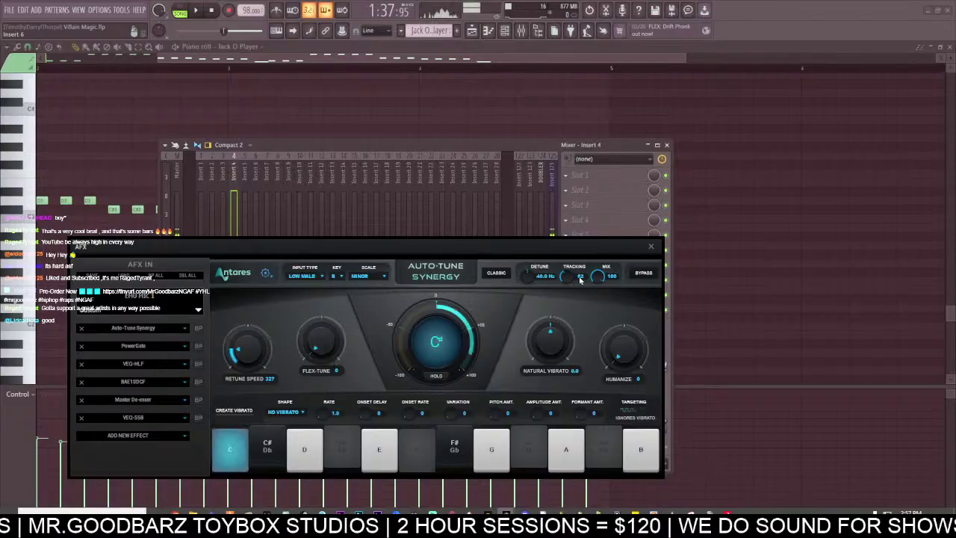
{"action": "left_click_drag", "start_coordinate": [597, 279], "coordinate": [562, 424]}
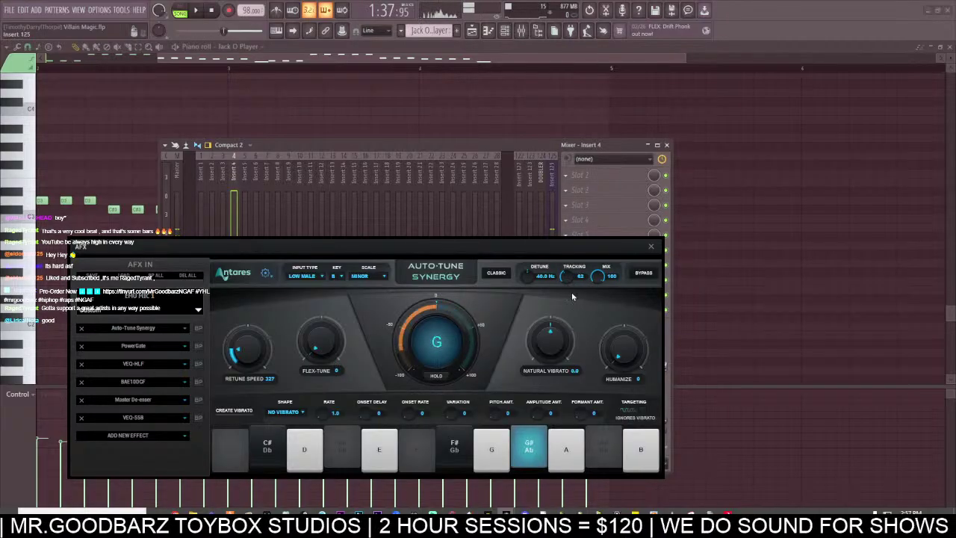
{"action": "left_click_drag", "start_coordinate": [219, 342], "coordinate": [301, 163]}
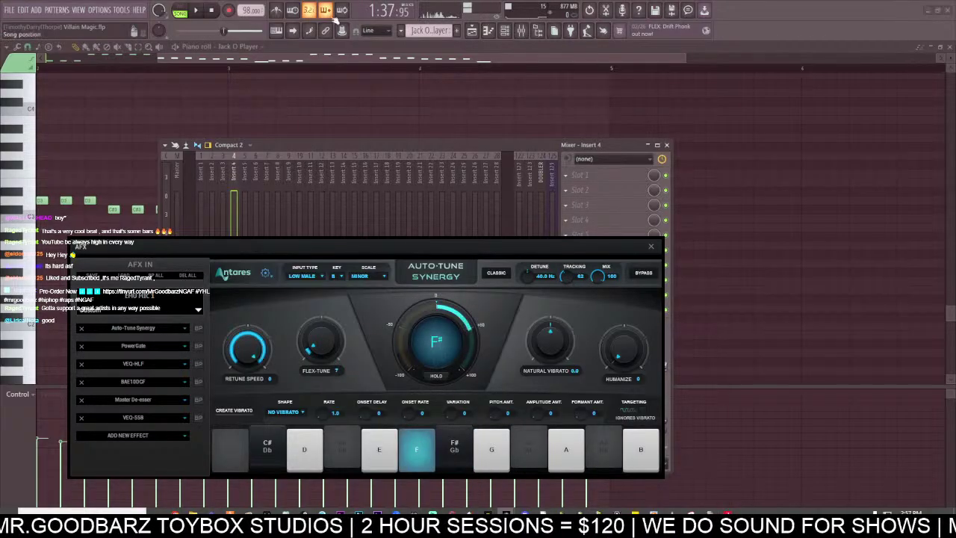
{"action": "left_click", "coordinate": [346, 109]}
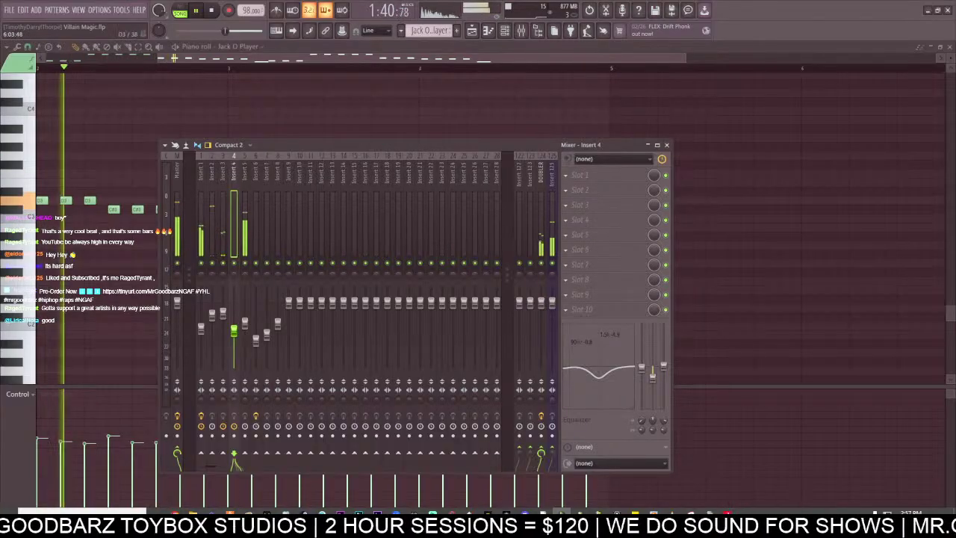
Try the Major scale in Auto-Tune Synergy while adjusting Flex-Tune against the playing beat.
{"action": "left_click", "coordinate": [506, 514]}
{"action": "left_click", "coordinate": [360, 276]}
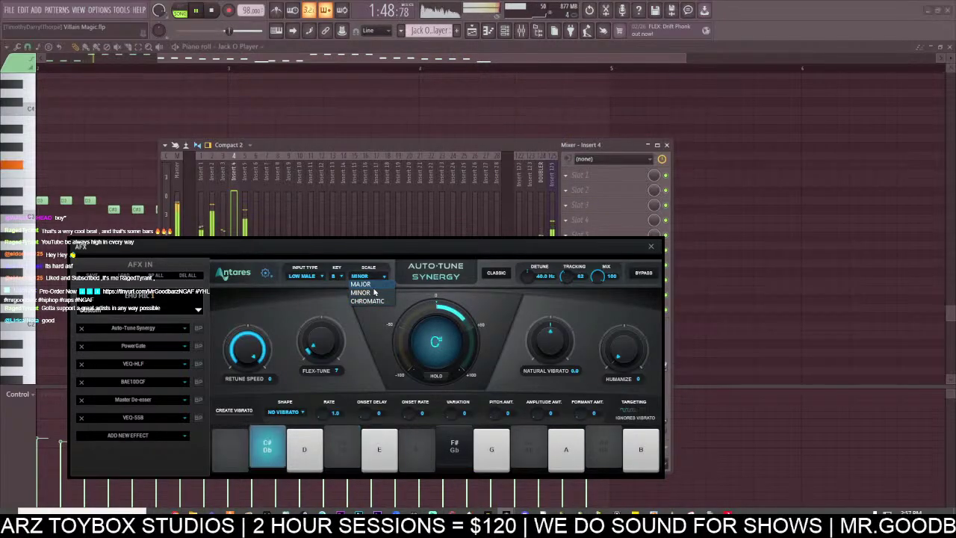
{"action": "left_click_drag", "start_coordinate": [338, 341], "coordinate": [339, 306]}
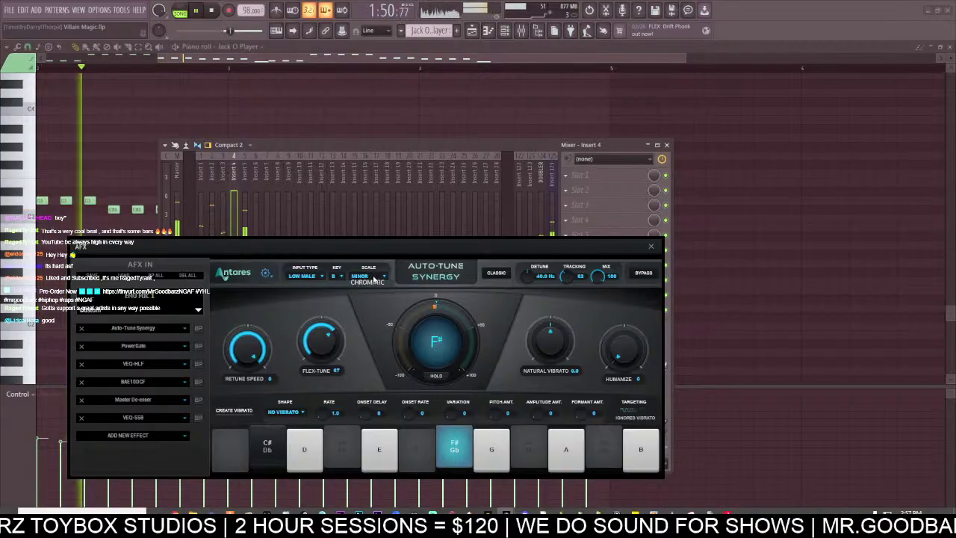
{"action": "left_click", "coordinate": [361, 284]}
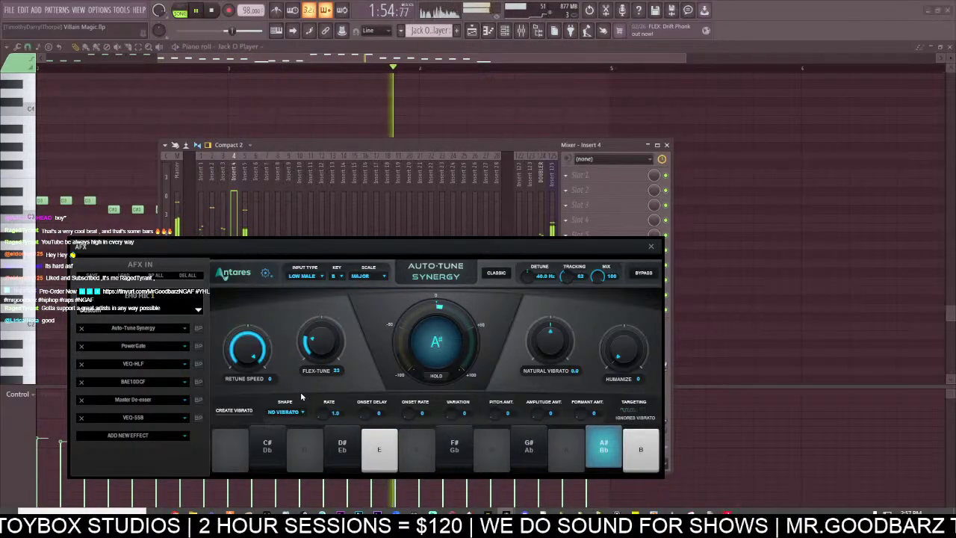
Close the Jack O Player piano roll and examine the notes of the Diamond Wav - Spniz 808 pattern.
{"action": "double_click", "coordinate": [289, 60]}
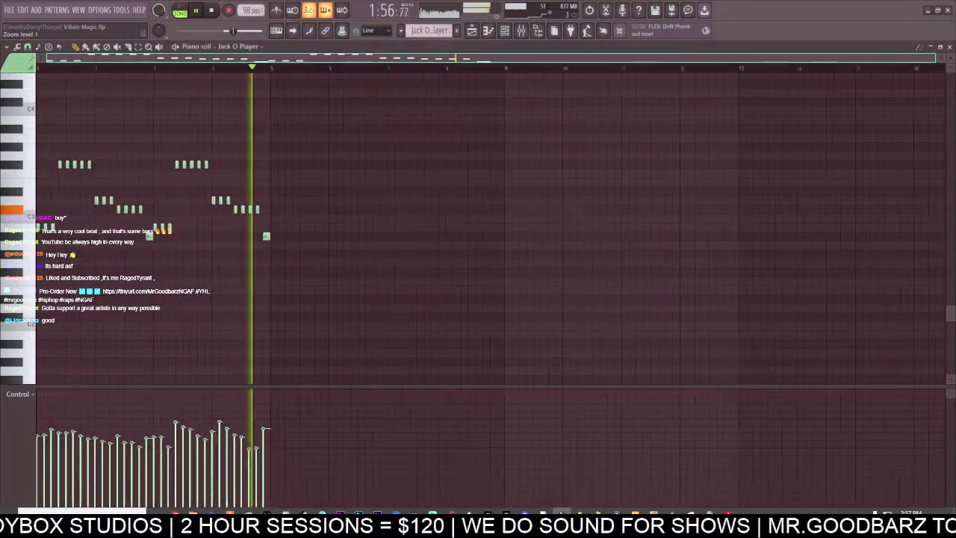
{"action": "left_click", "coordinate": [949, 47]}
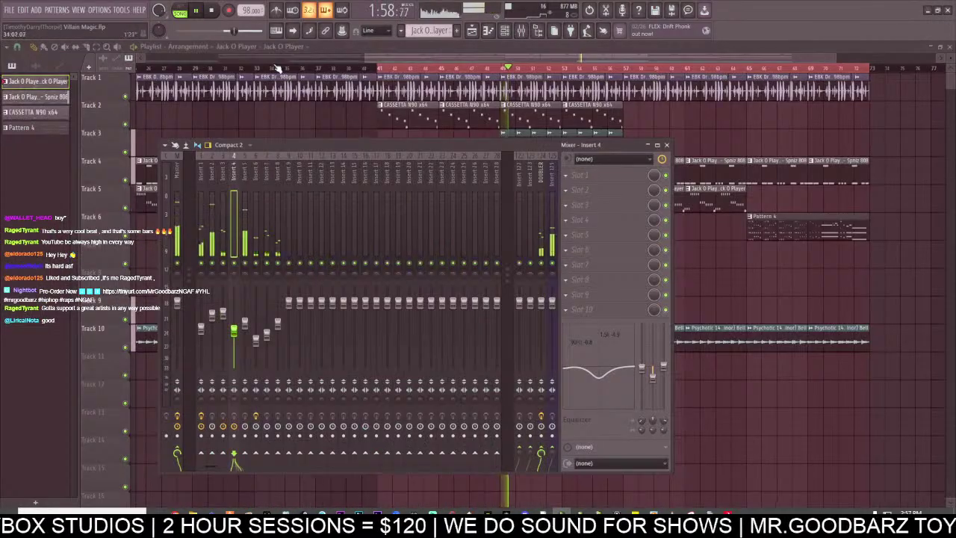
{"action": "left_click_drag", "start_coordinate": [419, 58], "coordinate": [416, 348]}
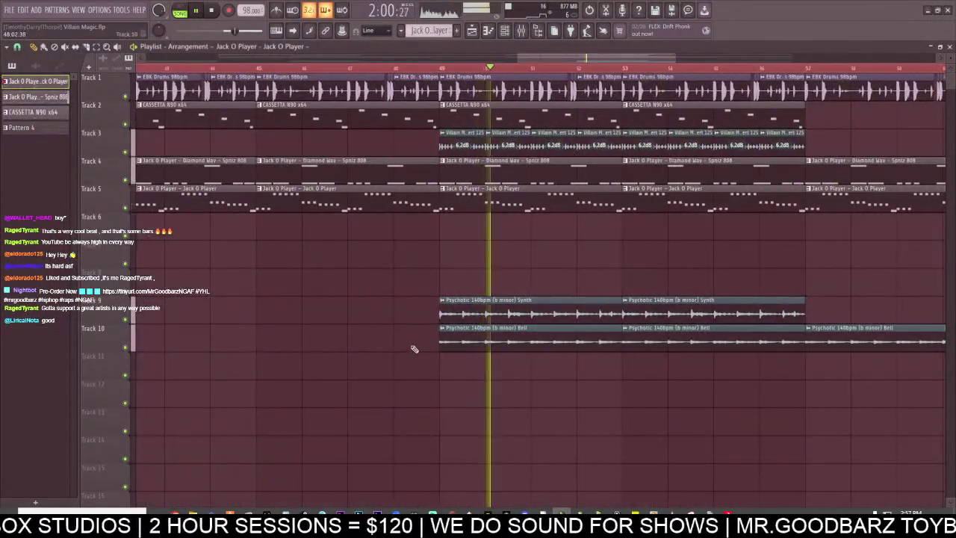
{"action": "double_click", "coordinate": [501, 189]}
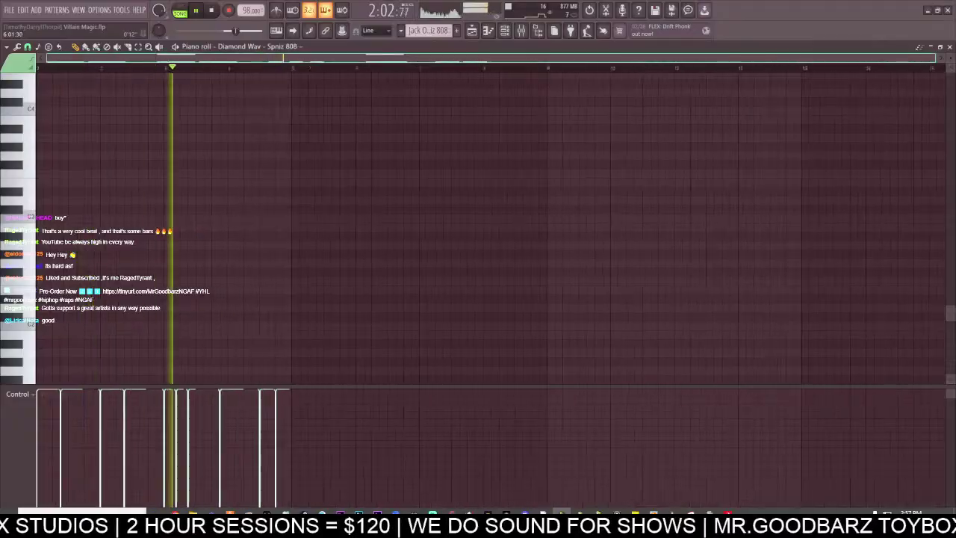
{"action": "scroll", "coordinate": [239, 239], "scroll_direction": "down", "scroll_amount": 5}
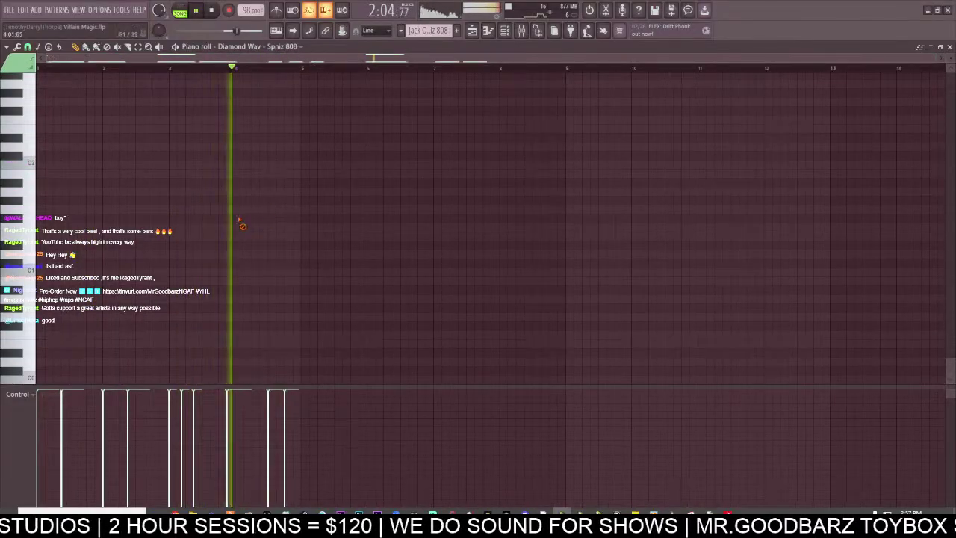
{"action": "scroll", "coordinate": [196, 257], "scroll_direction": "up", "scroll_amount": 8}
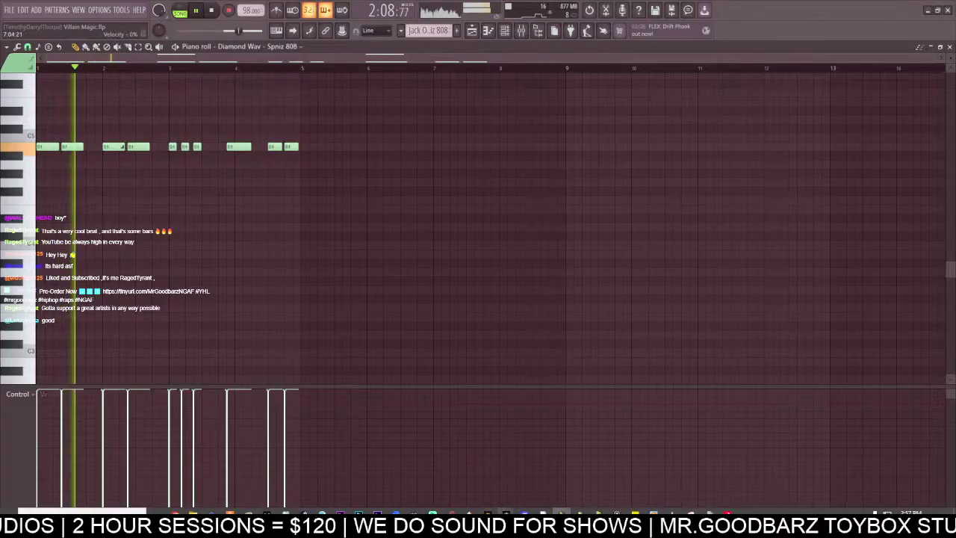
Reset Auto-Tune Synergy's Flex-Tune to 0 and set its scale to Minor.
{"action": "mouse_move", "coordinate": [506, 513]}
{"action": "left_click", "coordinate": [542, 464]}
{"action": "double_click", "coordinate": [324, 351]}
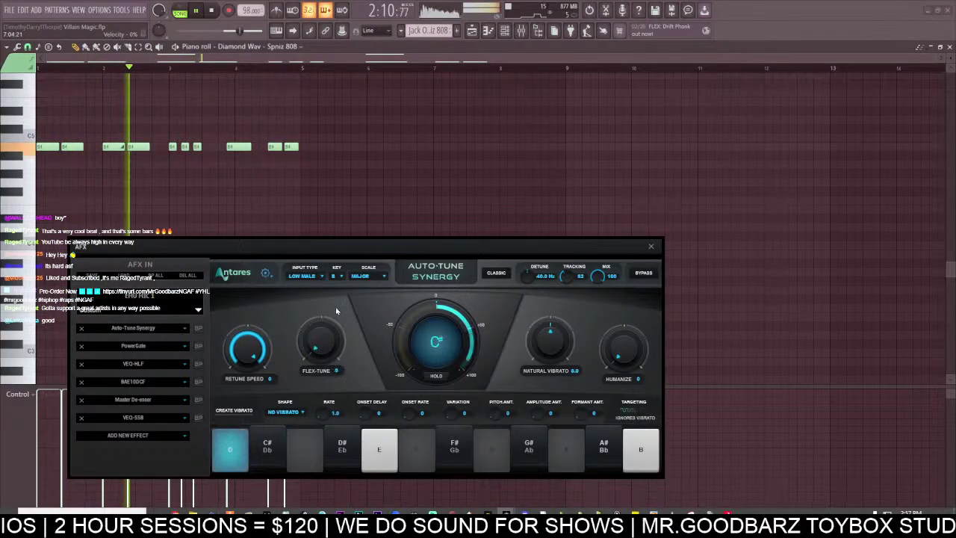
{"action": "left_click", "coordinate": [364, 277]}
{"action": "left_click", "coordinate": [362, 291]}
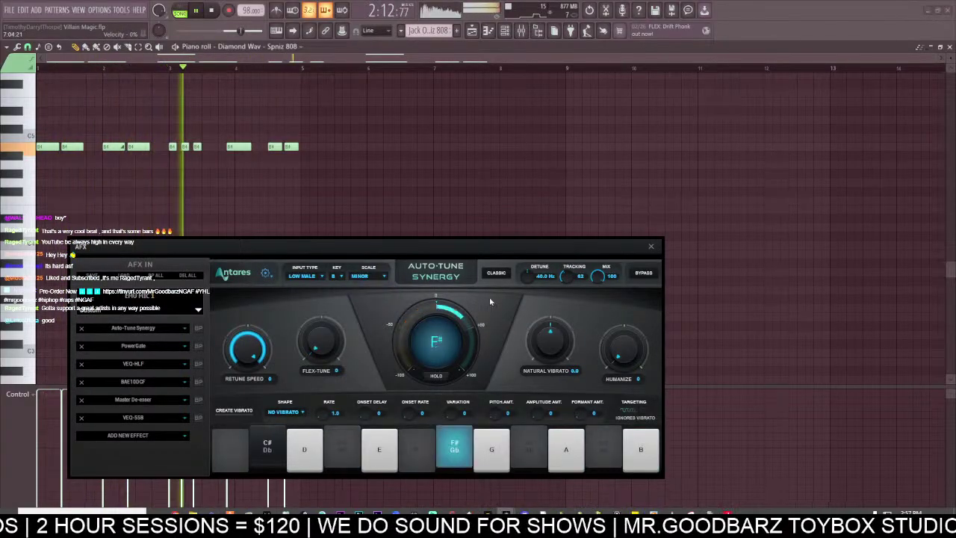
Set Auto-Tune Synergy's Retune Speed to 10 and Tracking to 55, fine-tune Flex-Tune, and check the de-esser and VEQ-55b.
{"action": "left_click_drag", "start_coordinate": [323, 346], "coordinate": [326, 305]}
{"action": "mouse_move", "coordinate": [249, 353]}
{"action": "left_mouse_down"}
{"action": "mouse_move", "coordinate": [252, 380]}
{"action": "mouse_move", "coordinate": [256, 346]}
{"action": "left_mouse_up"}
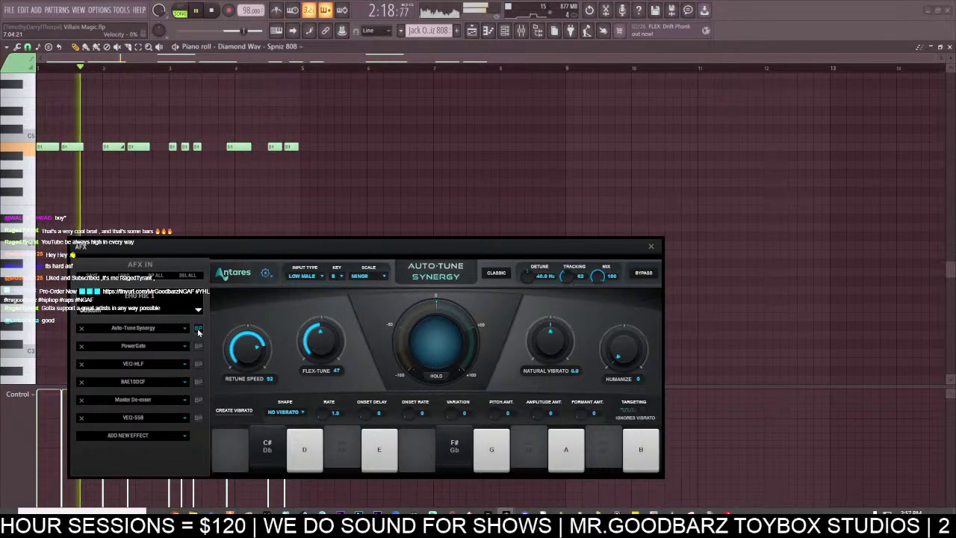
{"action": "left_click", "coordinate": [198, 330]}
{"action": "left_click_drag", "start_coordinate": [246, 344], "coordinate": [252, 300]}
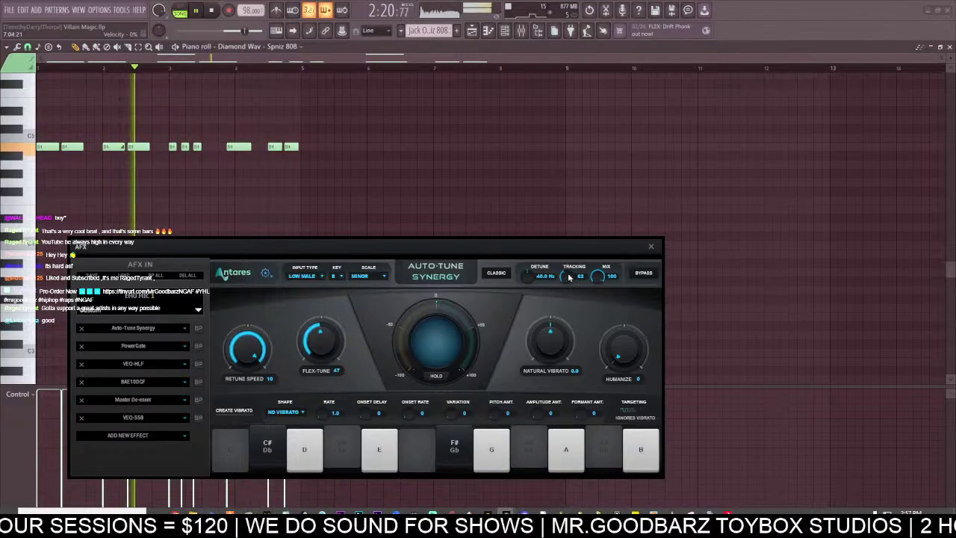
{"action": "mouse_move", "coordinate": [569, 278]}
{"action": "left_mouse_down"}
{"action": "mouse_move", "coordinate": [569, 246]}
{"action": "mouse_move", "coordinate": [562, 266]}
{"action": "left_mouse_up"}
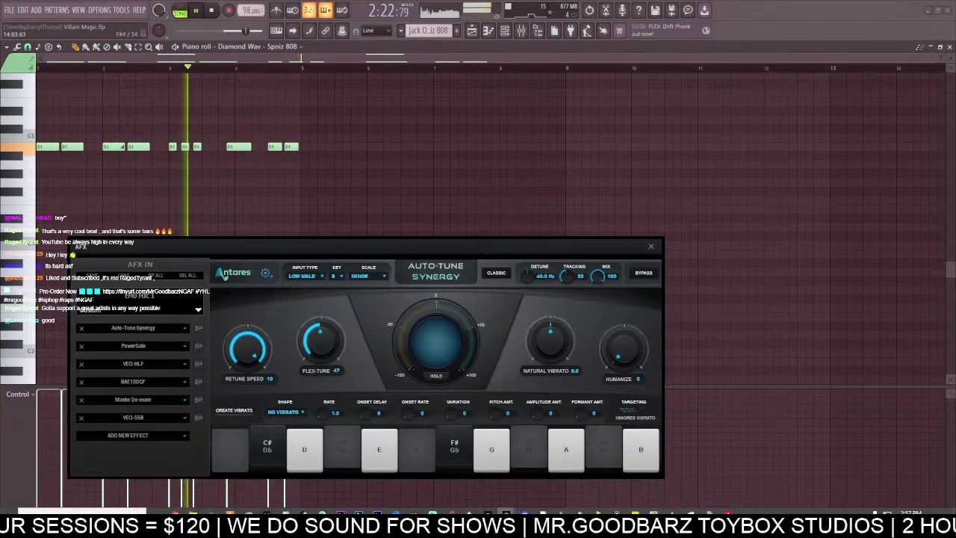
{"action": "left_click_drag", "start_coordinate": [312, 348], "coordinate": [292, 385]}
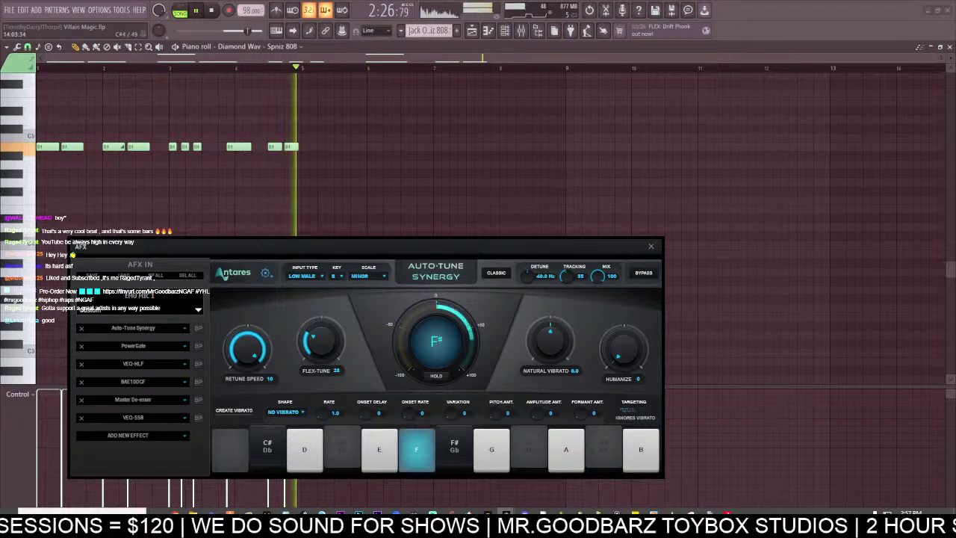
{"action": "scroll", "coordinate": [448, 389], "scroll_direction": "down", "scroll_amount": 5}
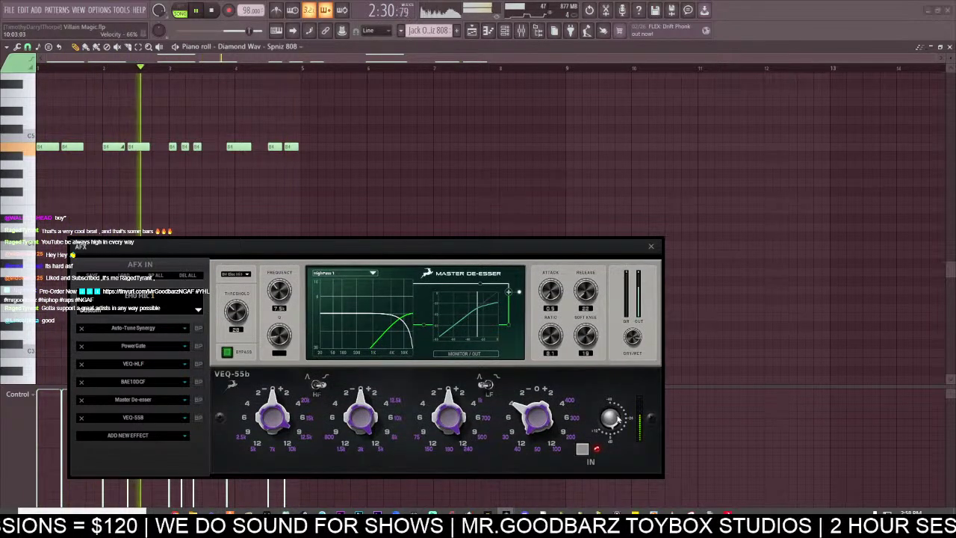
Load a saved reverb send track state onto mixer Insert 122 and select the vocal input track Insert 125.
{"action": "left_click", "coordinate": [521, 30]}
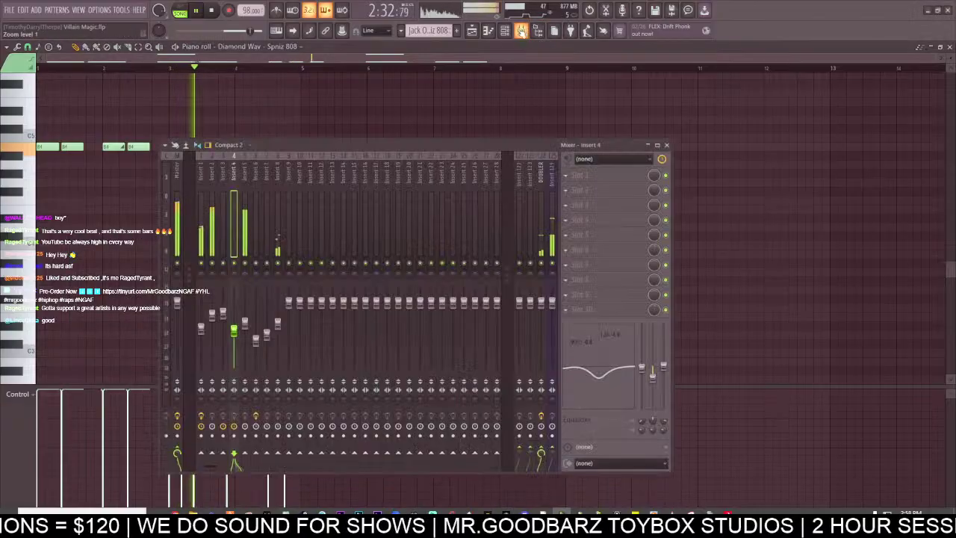
{"action": "left_click", "coordinate": [521, 202]}
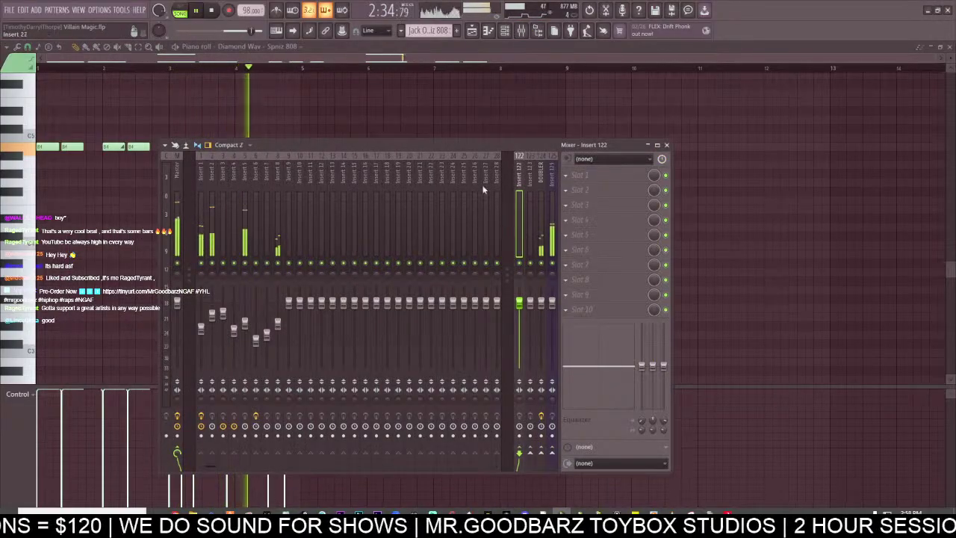
{"action": "right_click", "coordinate": [527, 155]}
{"action": "mouse_move", "coordinate": [556, 224]}
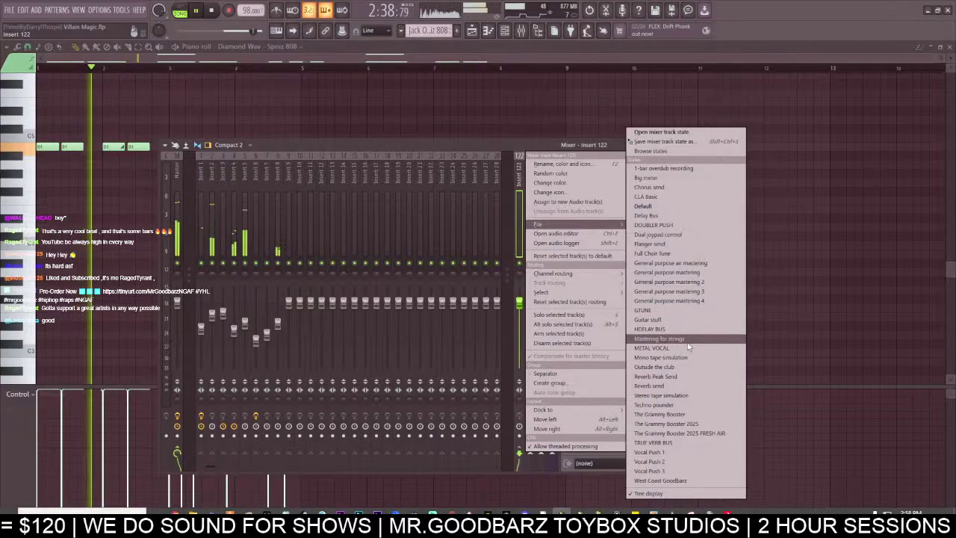
{"action": "left_click", "coordinate": [675, 385]}
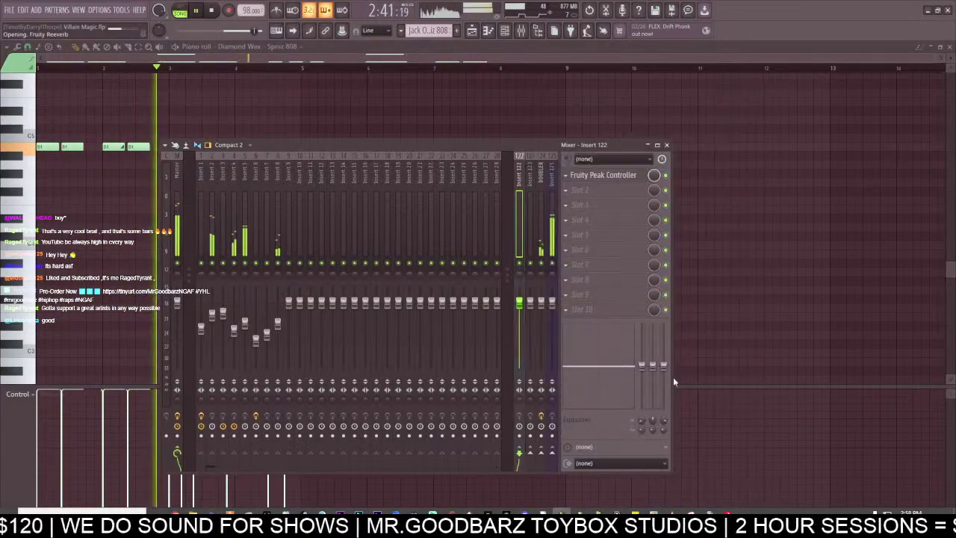
{"action": "left_click", "coordinate": [551, 221]}
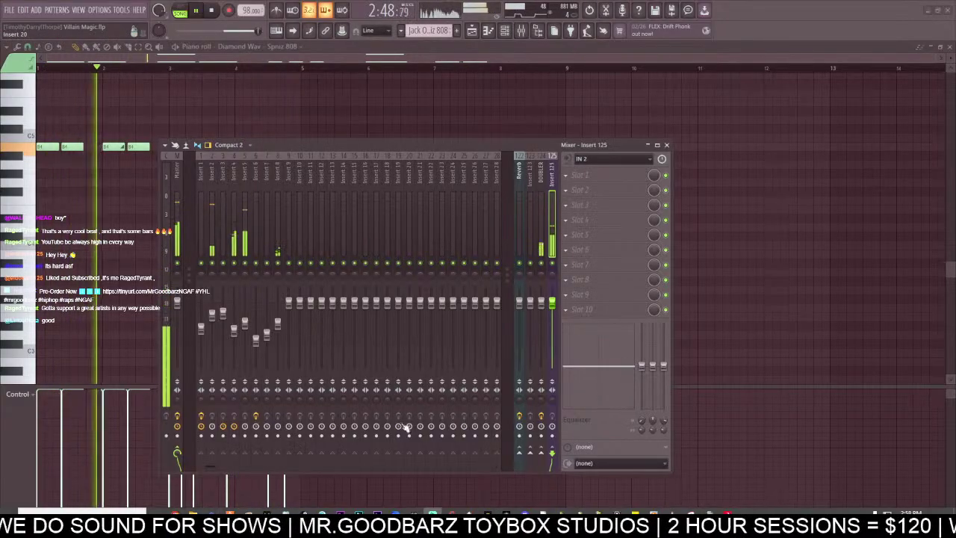
Open a blank Notepad document and the recent lyrics file matrixx Feat MrGoodbarz.txt.
{"action": "left_click", "coordinate": [286, 517]}
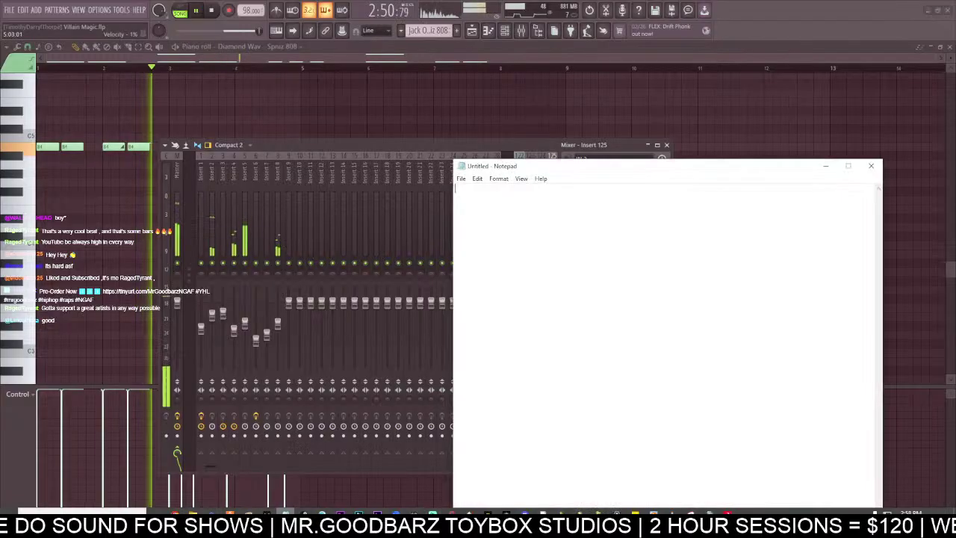
{"action": "left_click", "coordinate": [462, 178]}
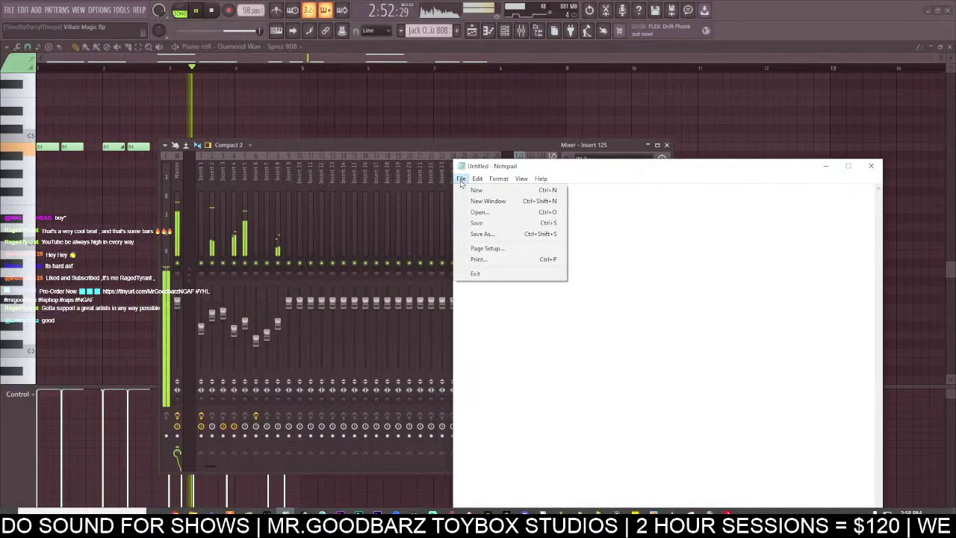
{"action": "left_click", "coordinate": [482, 212]}
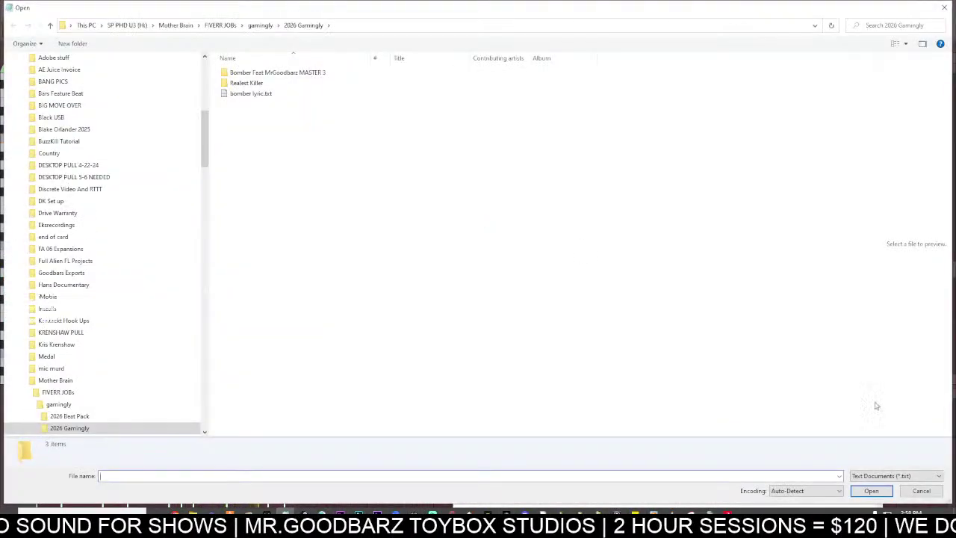
{"action": "left_click", "coordinate": [926, 488]}
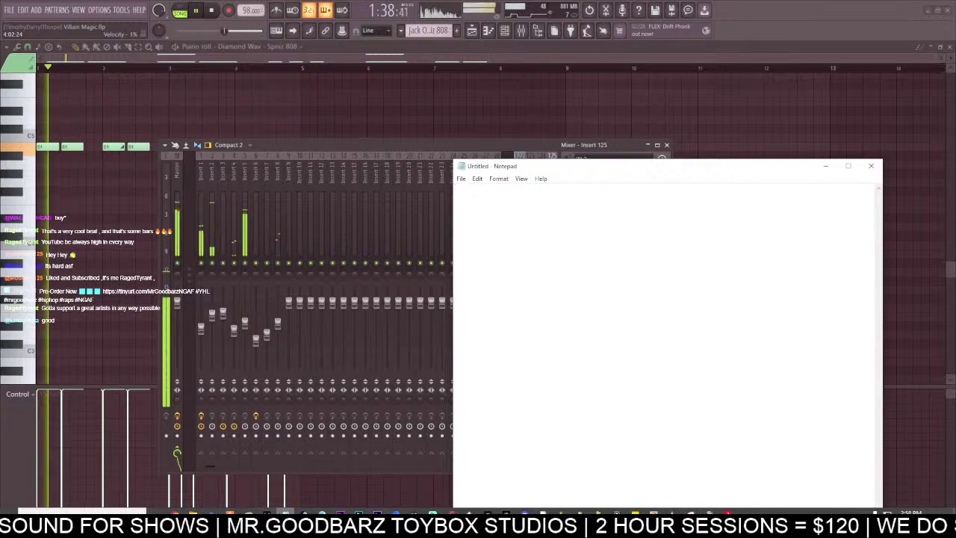
{"action": "right_click", "coordinate": [286, 514]}
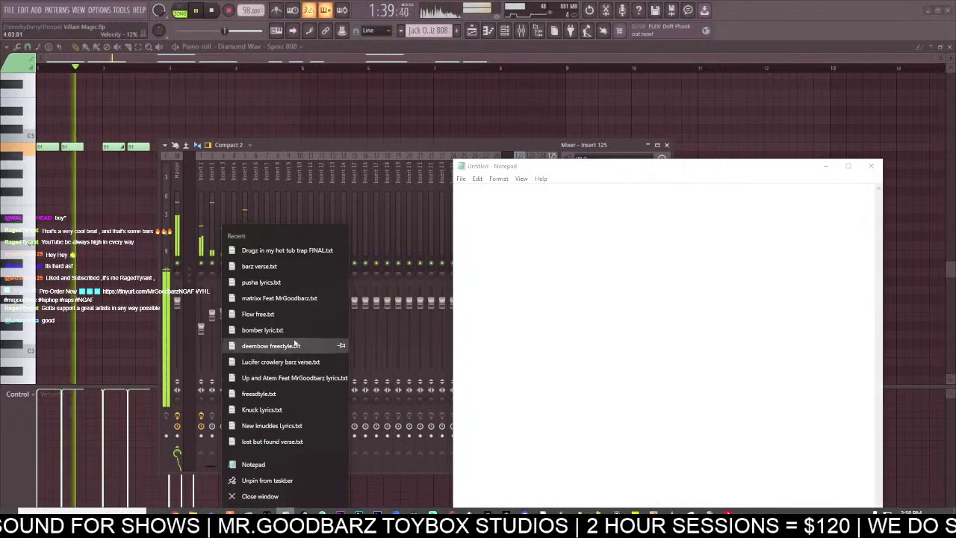
{"action": "left_click", "coordinate": [289, 299]}
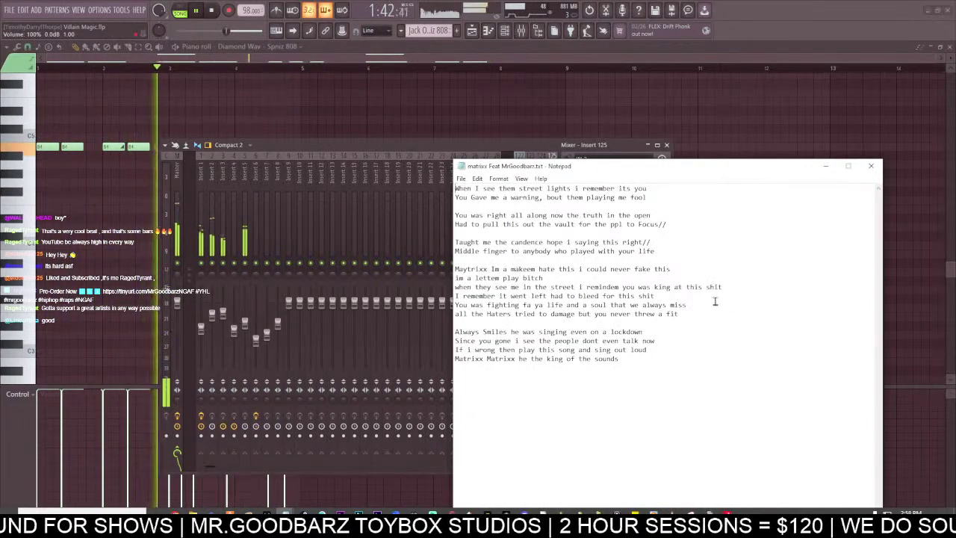
Move the lyrics window and the blank Notepad window away so the mixer is uncovered.
{"action": "left_click_drag", "start_coordinate": [616, 173], "coordinate": [955, 179]}
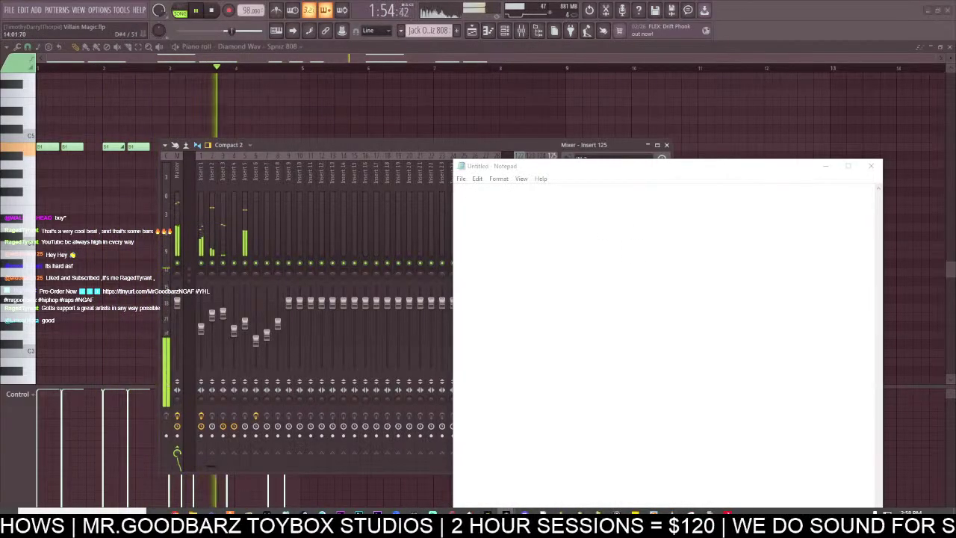
{"action": "left_click_drag", "start_coordinate": [519, 168], "coordinate": [404, 80]}
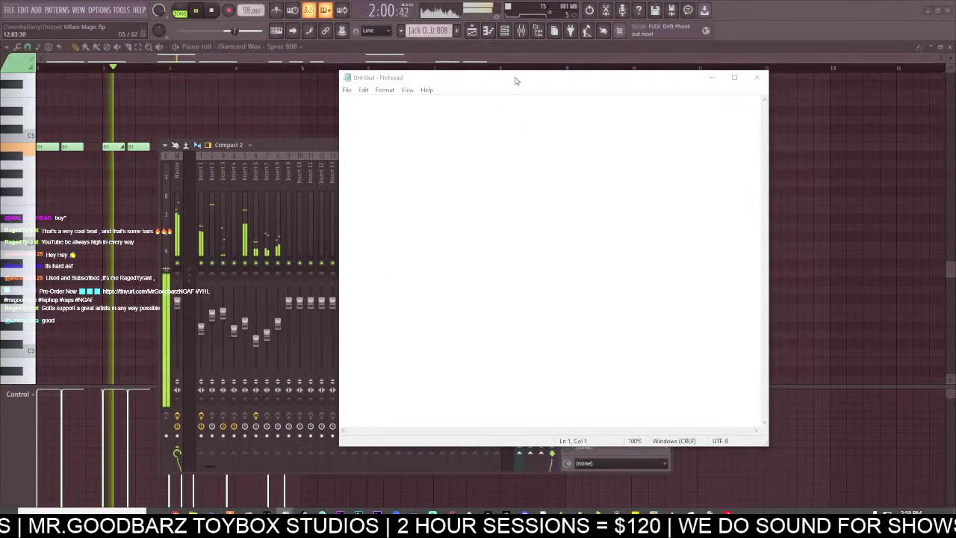
{"action": "left_click_drag", "start_coordinate": [507, 78], "coordinate": [955, 217]}
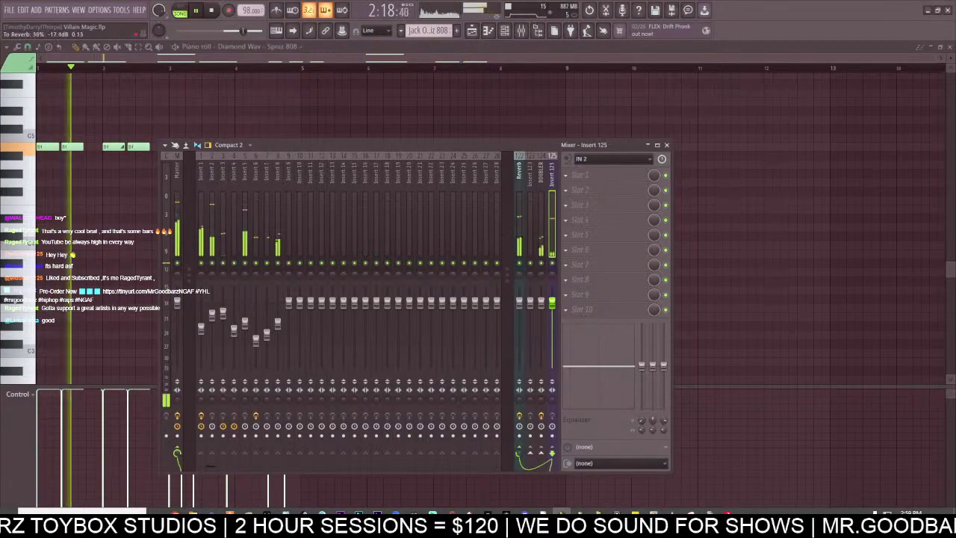
Adjust the reverb send level of vocal input Insert 125 and bring up the playlist with the whole arrangement in view.
{"action": "left_click_drag", "start_coordinate": [519, 455], "coordinate": [519, 451]}
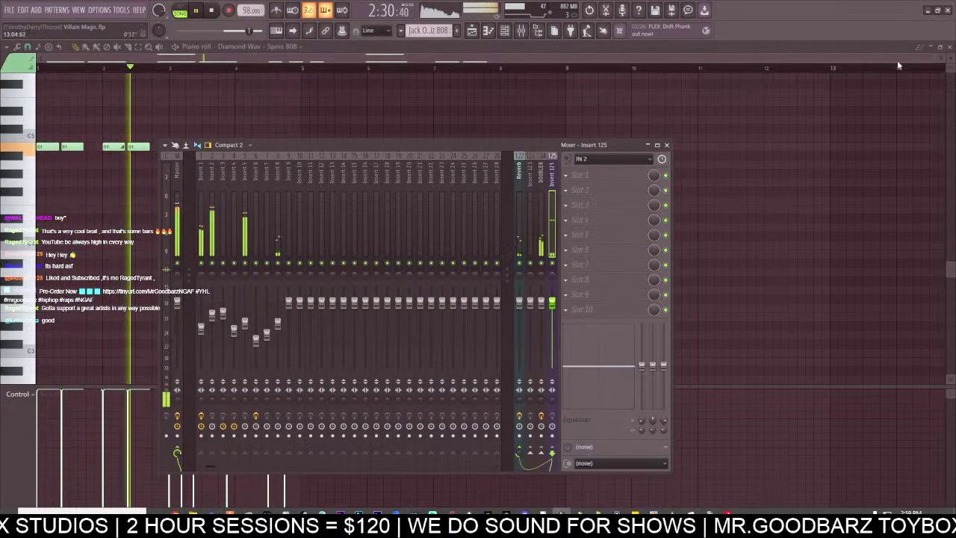
{"action": "left_click", "coordinate": [950, 47]}
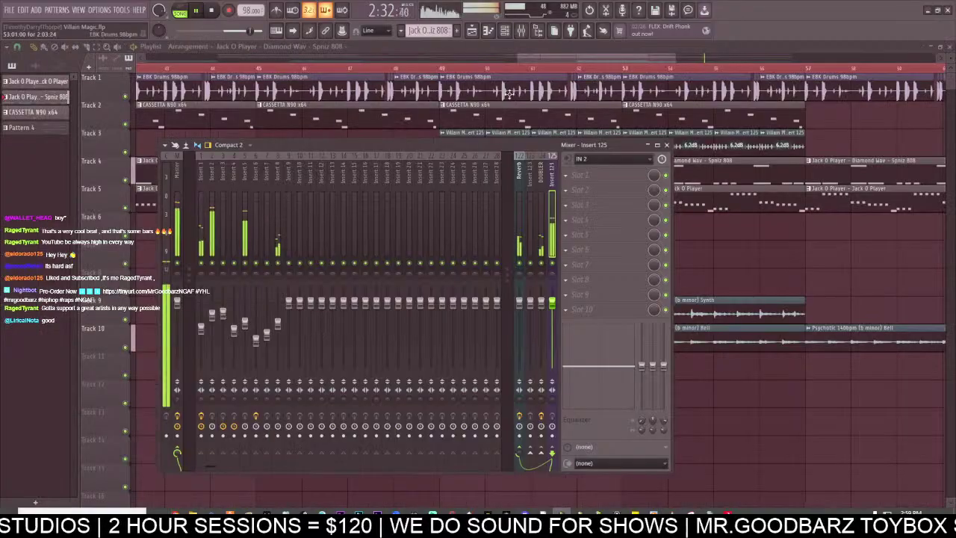
{"action": "scroll", "coordinate": [338, 59], "scroll_direction": "down", "scroll_amount": 5}
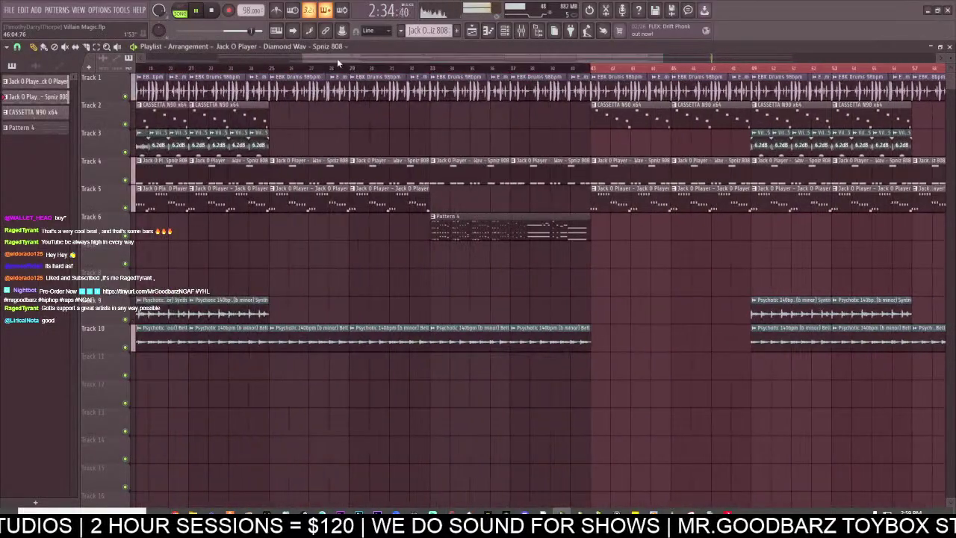
{"action": "scroll", "coordinate": [337, 59], "scroll_direction": "down", "scroll_amount": 3}
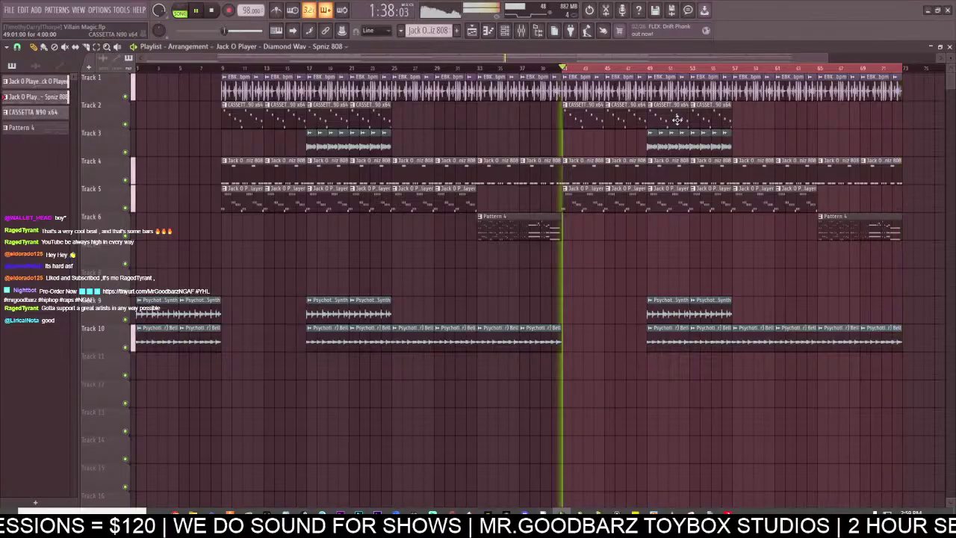
Select Insert 125 in the mixer, cut its reverb send to 0% and boost its mid and high equalizer bands.
{"action": "left_click", "coordinate": [521, 30]}
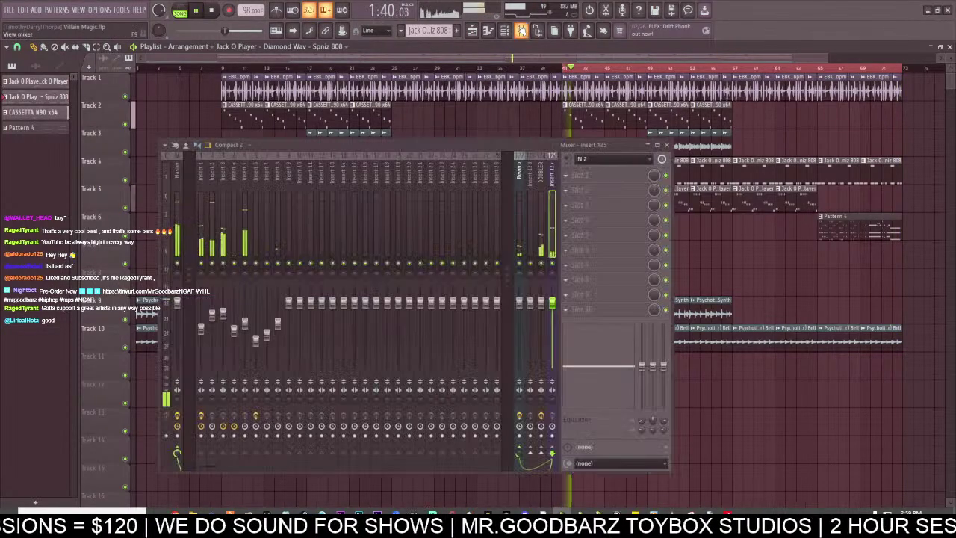
{"action": "left_click", "coordinate": [233, 213]}
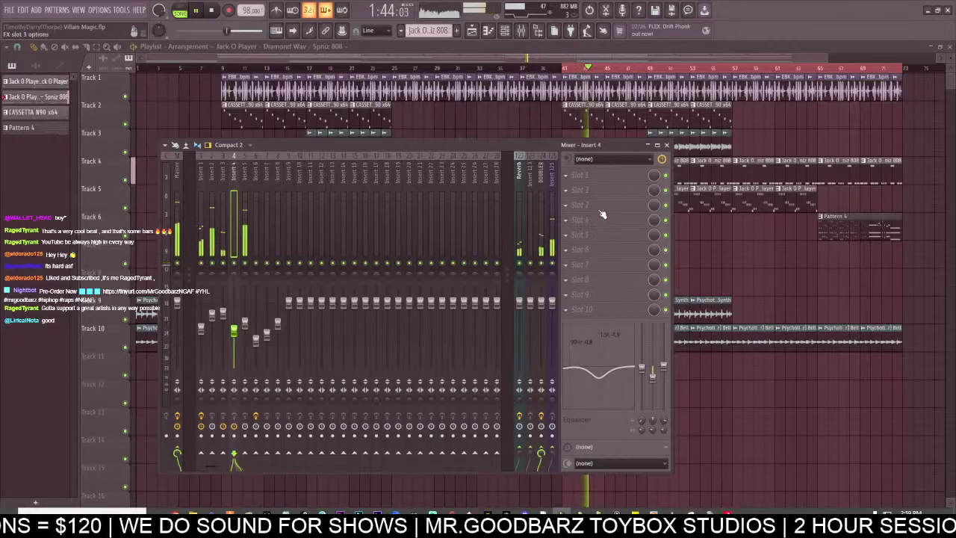
{"action": "left_click", "coordinate": [550, 206]}
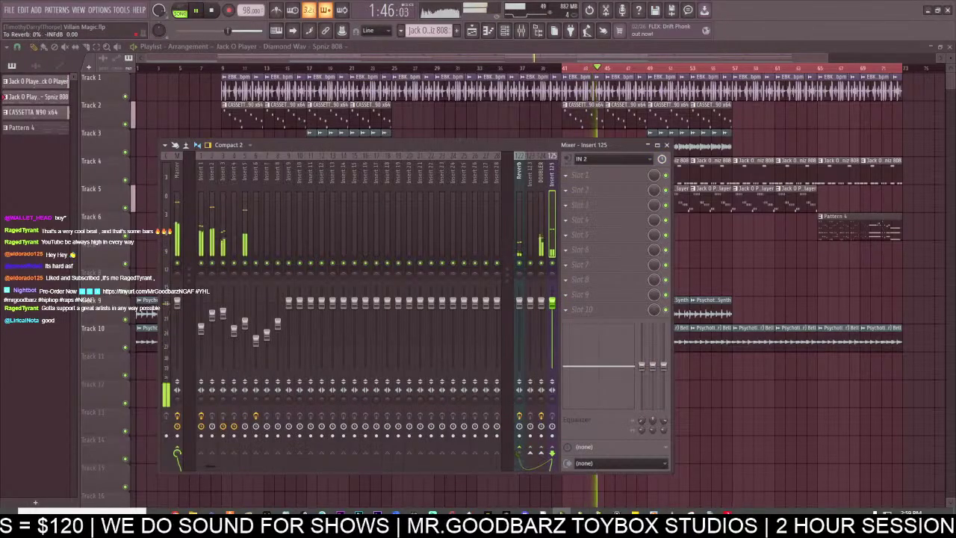
{"action": "left_click_drag", "start_coordinate": [618, 374], "coordinate": [618, 372]}
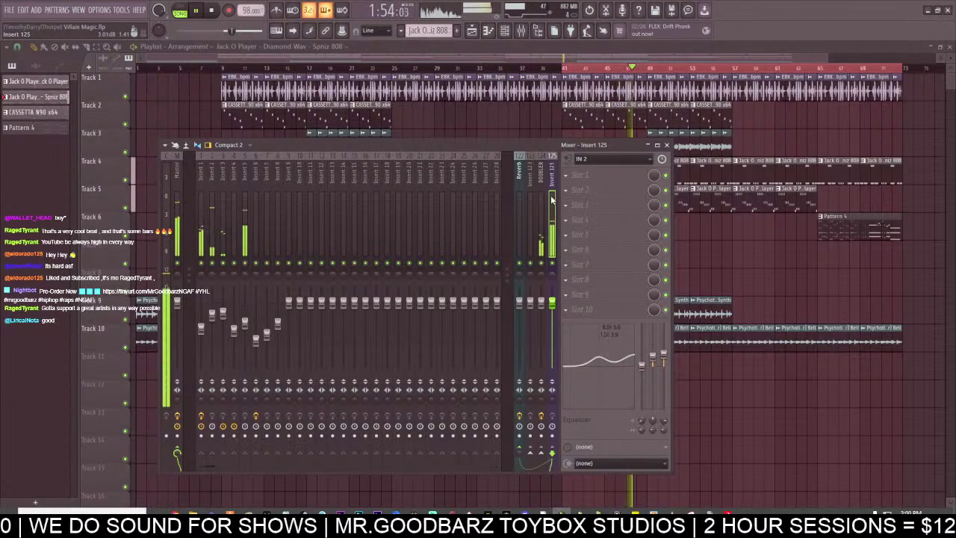
Clear the playlist's time selection, restart the song from around bar 41 and stop playback.
{"action": "left_click", "coordinate": [565, 68]}
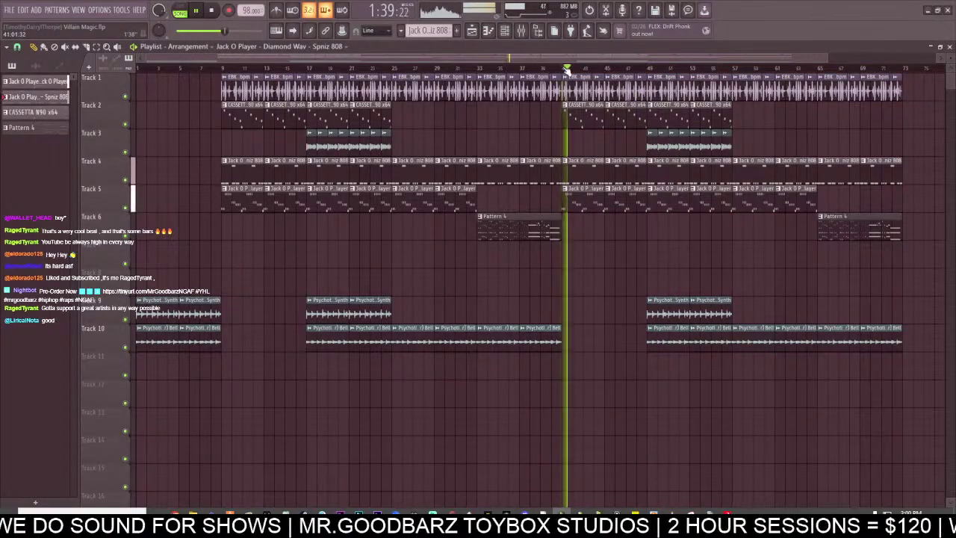
{"action": "scroll", "coordinate": [571, 61], "scroll_direction": "down", "scroll_amount": 1}
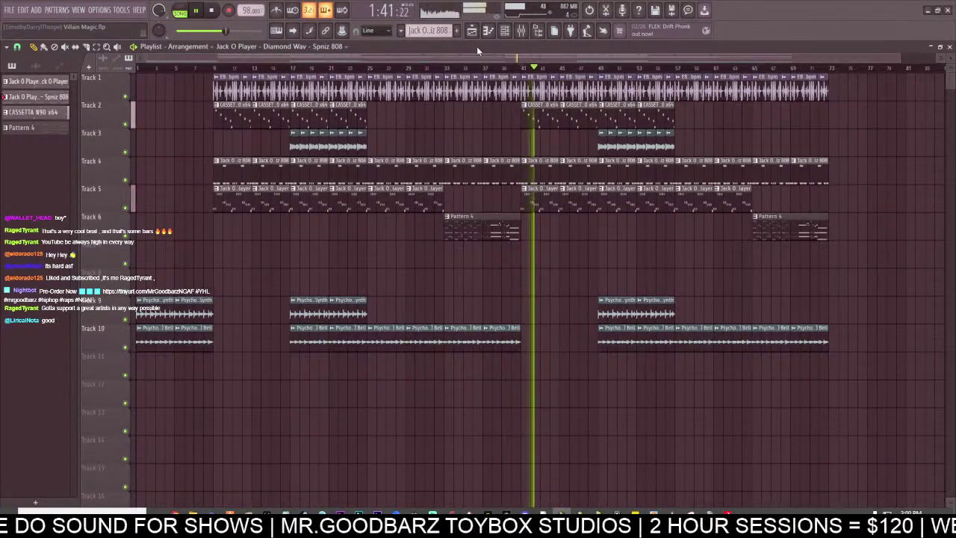
{"action": "key", "text": "space"}
Select the Master track in the mixer and bypass Auto-Tune Synergy in the AFX vocal chain.
{"action": "left_click", "coordinate": [521, 32]}
{"action": "left_click", "coordinate": [178, 204]}
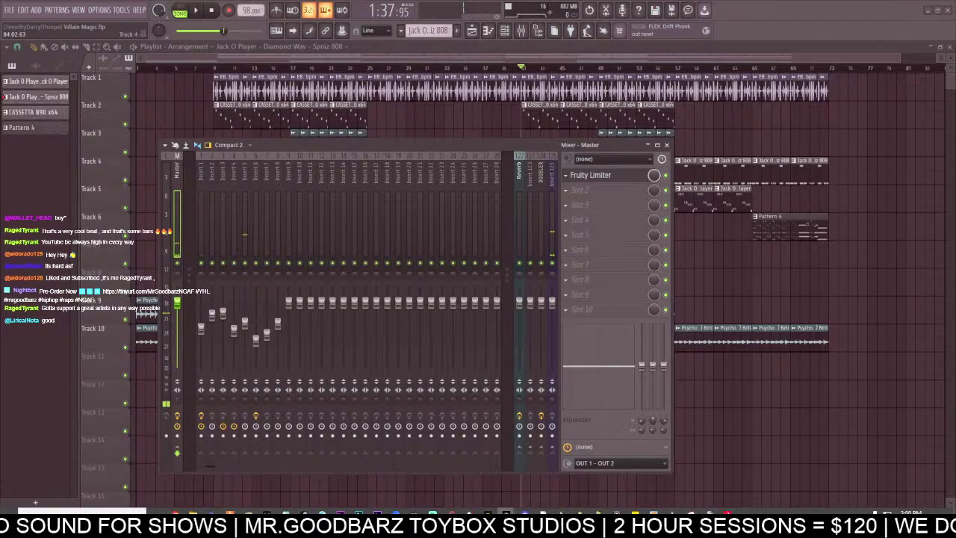
{"action": "left_click", "coordinate": [506, 515]}
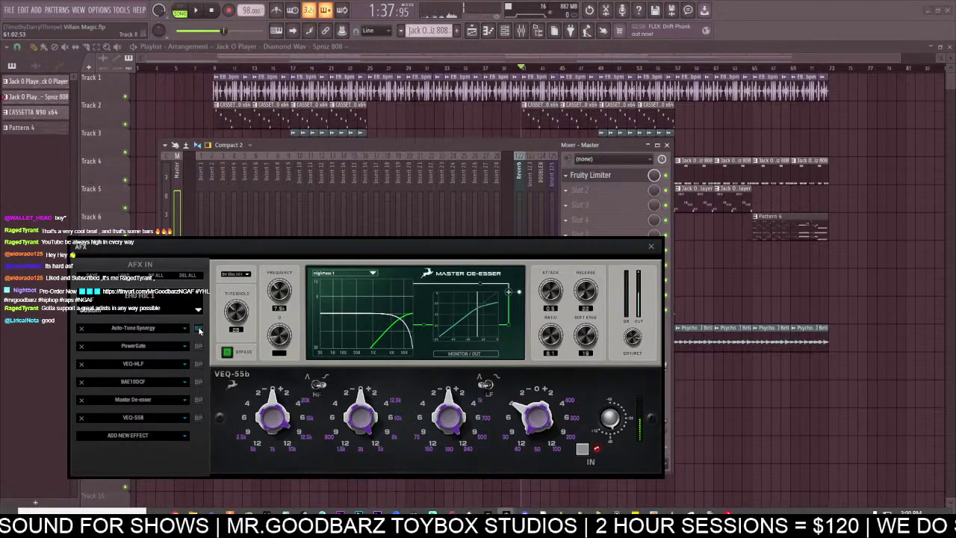
Move Fruity Limiter down to slot 2 on the Master track and load dblue_TapeStop into slot 1.
{"action": "left_click", "coordinate": [566, 179]}
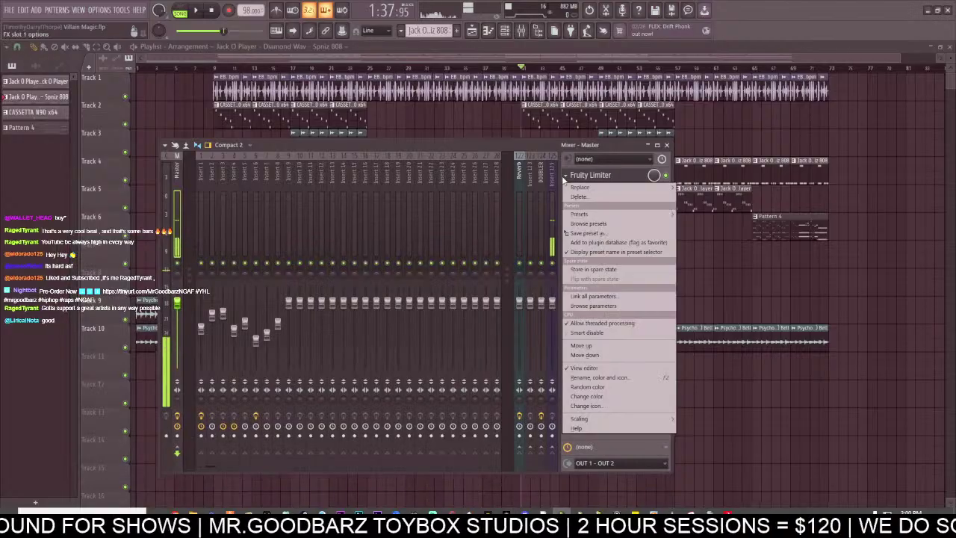
{"action": "left_click", "coordinate": [578, 196]}
{"action": "left_click", "coordinate": [566, 179]}
{"action": "mouse_move", "coordinate": [580, 180]}
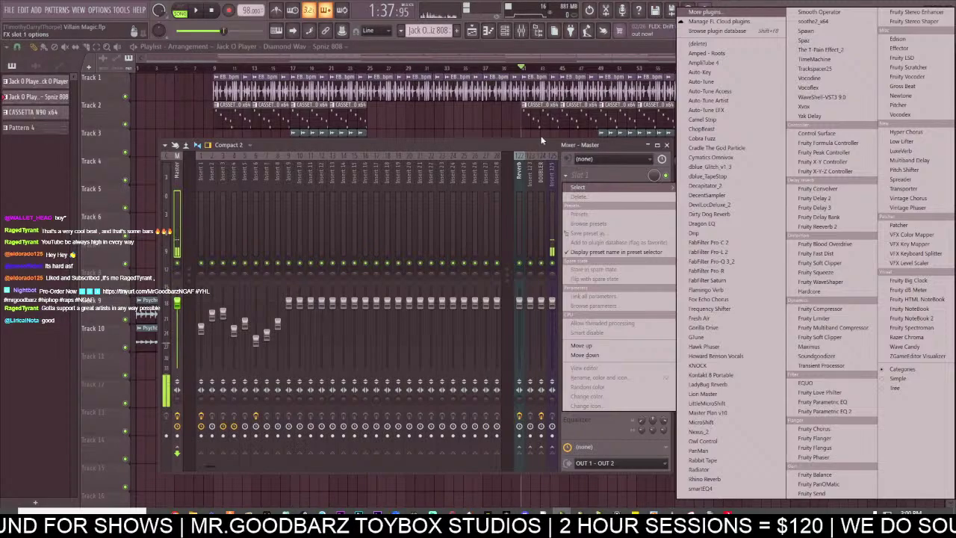
{"action": "left_click", "coordinate": [713, 177]}
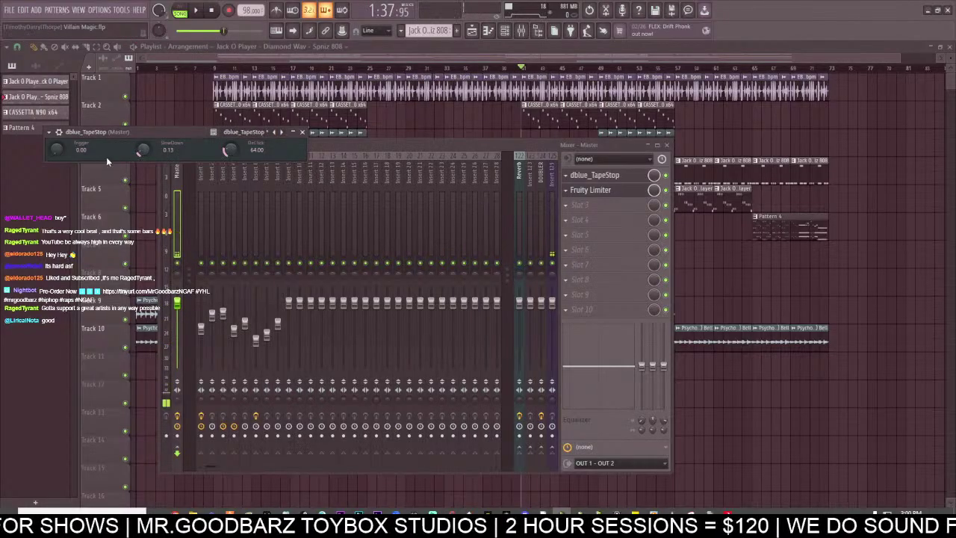
Create an automation clip for dblue_TapeStop's Trigger and place it at the start of Track 12.
{"action": "right_click", "coordinate": [60, 151]}
{"action": "left_click", "coordinate": [98, 223]}
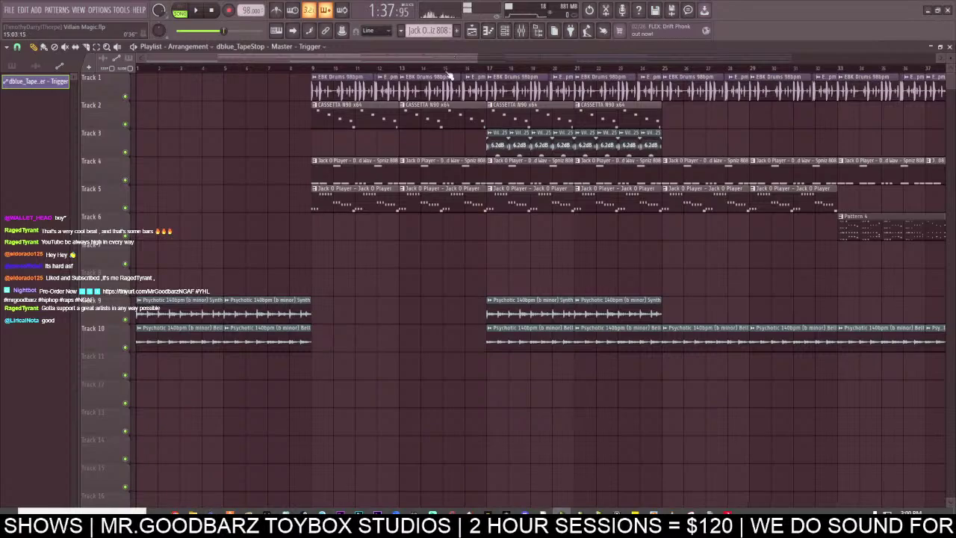
{"action": "scroll", "coordinate": [447, 56], "scroll_direction": "down", "scroll_amount": 5}
{"action": "left_click_drag", "start_coordinate": [349, 243], "coordinate": [155, 401]}
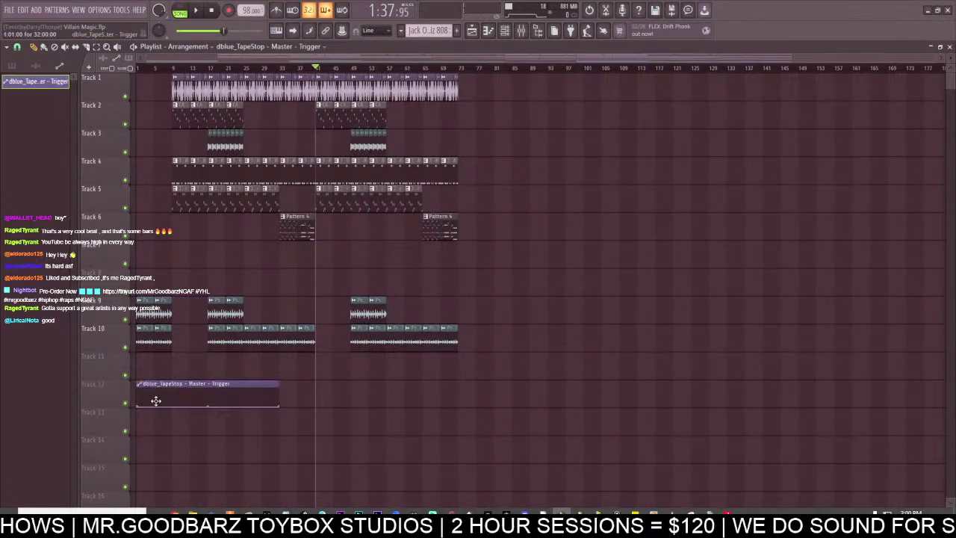
Play the intro from bar 7 and add a raised control point at bar 8 in the TapeStop Trigger automation.
{"action": "left_click", "coordinate": [163, 68]}
{"action": "key", "text": "space"}
{"action": "scroll", "coordinate": [187, 57], "scroll_direction": "up", "scroll_amount": 8}
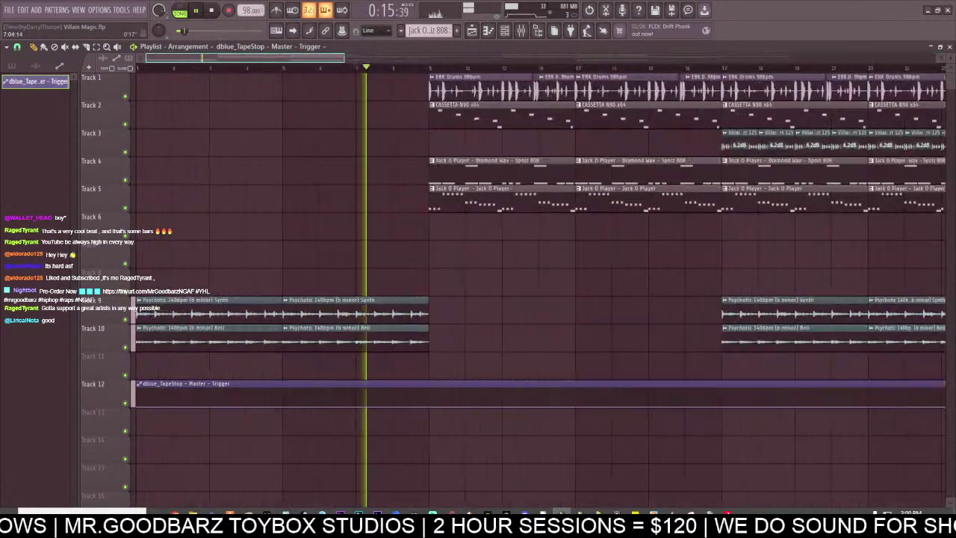
{"action": "left_click_drag", "start_coordinate": [188, 57], "coordinate": [220, 58]}
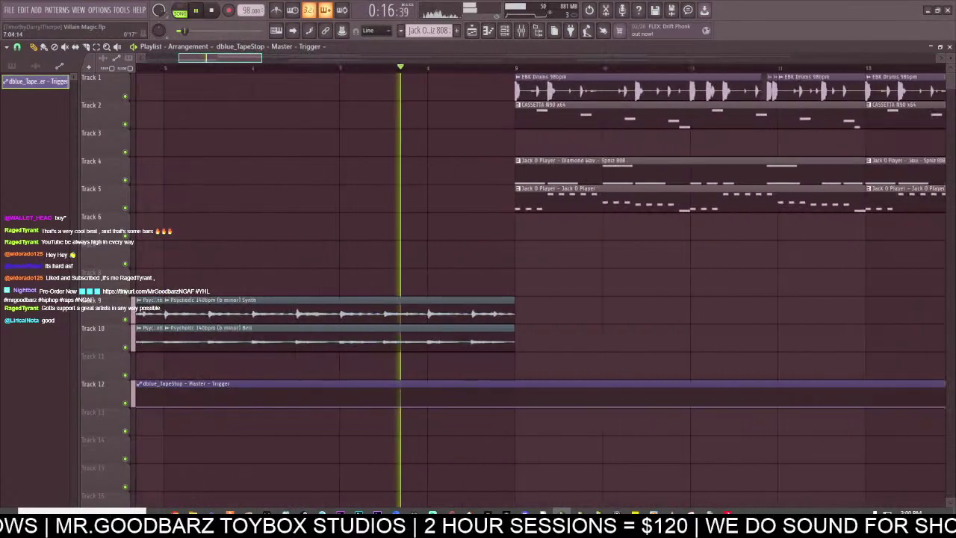
{"action": "right_click", "coordinate": [434, 392]}
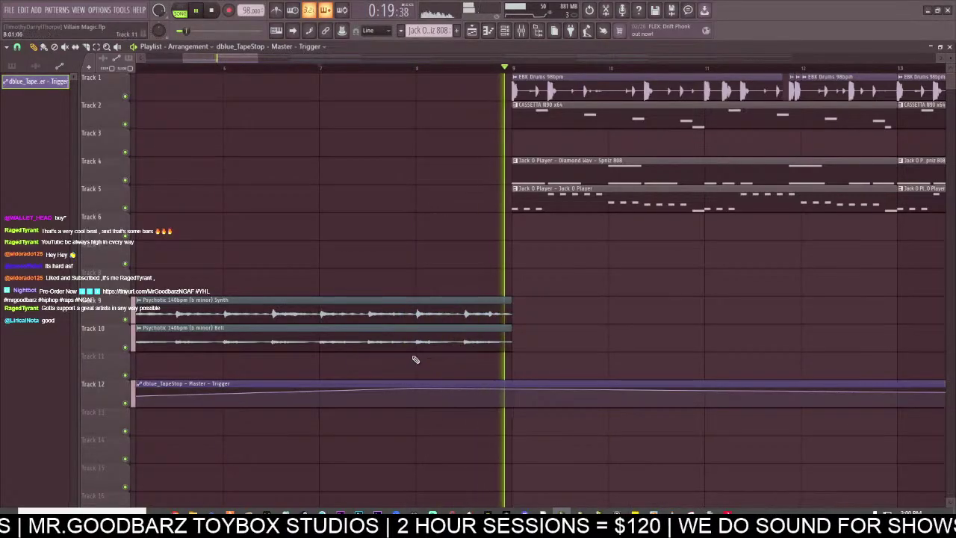
Set the playlist snap to 1/4 beat, shape the Trigger automation into a 100% pulse over bar 8's last beat, and play it back.
{"action": "key", "text": "space"}
{"action": "left_click", "coordinate": [18, 46]}
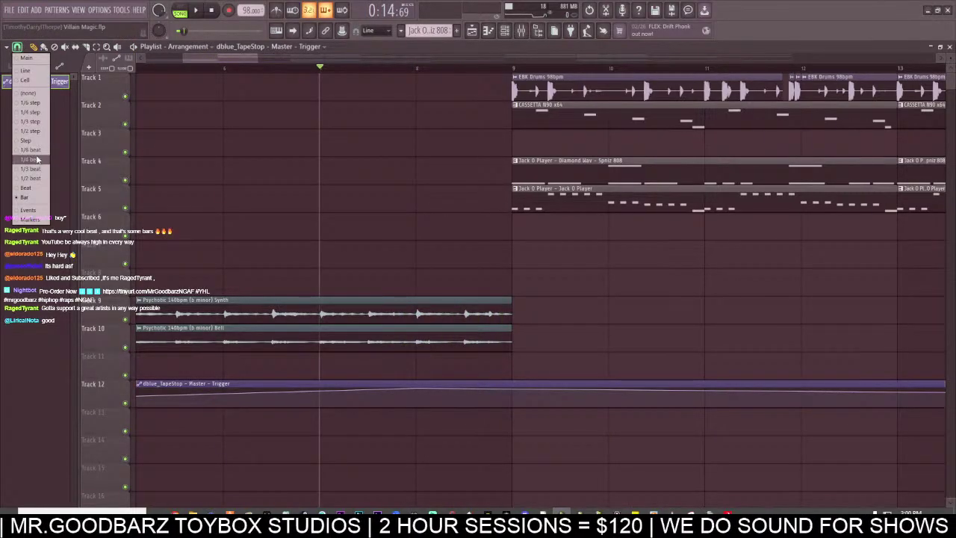
{"action": "left_click", "coordinate": [36, 159]}
{"action": "left_click_drag", "start_coordinate": [412, 394], "coordinate": [481, 422]}
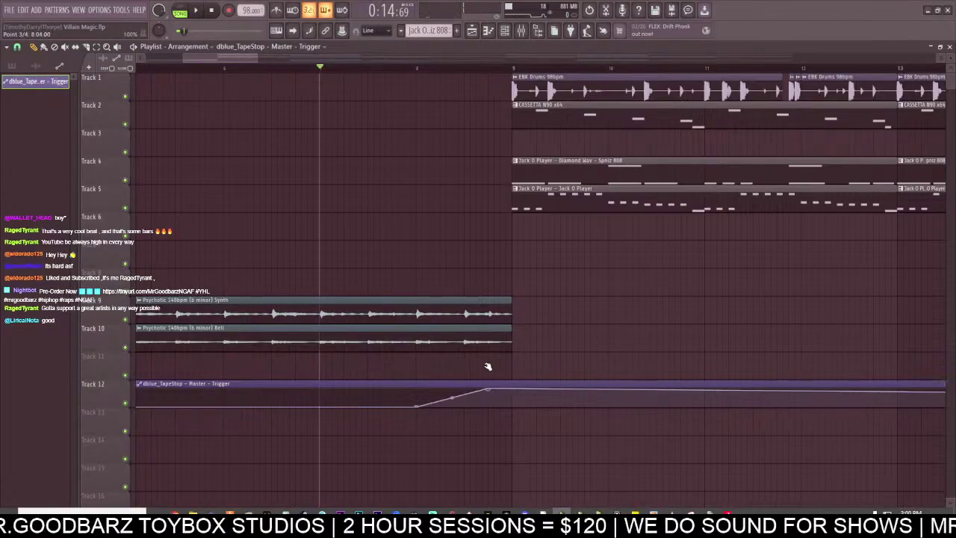
{"action": "key", "text": "space"}
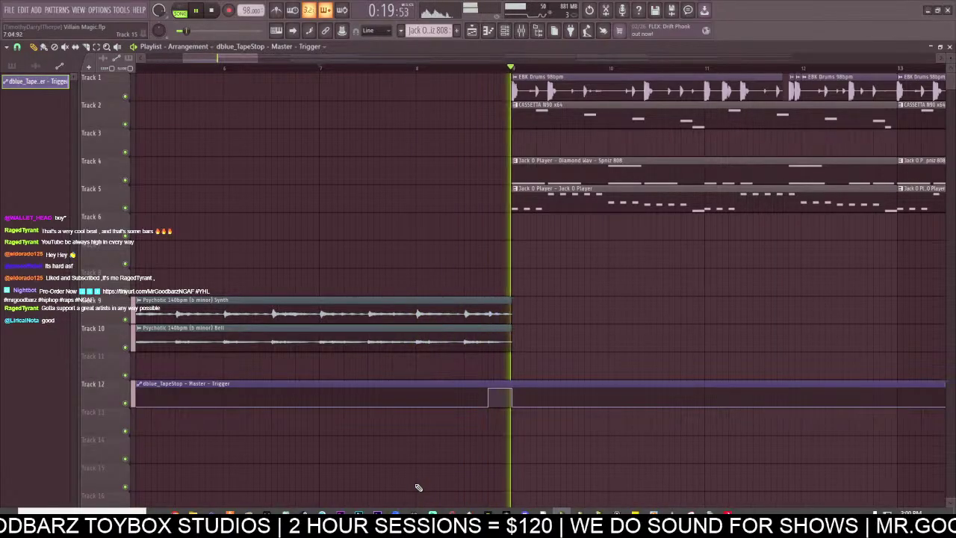
Listen through the arrangement with the AFX window moved aside, and bring it back with the Auto-Tune Synergy editor showing.
{"action": "scroll", "coordinate": [423, 70], "scroll_direction": "down", "scroll_amount": 8}
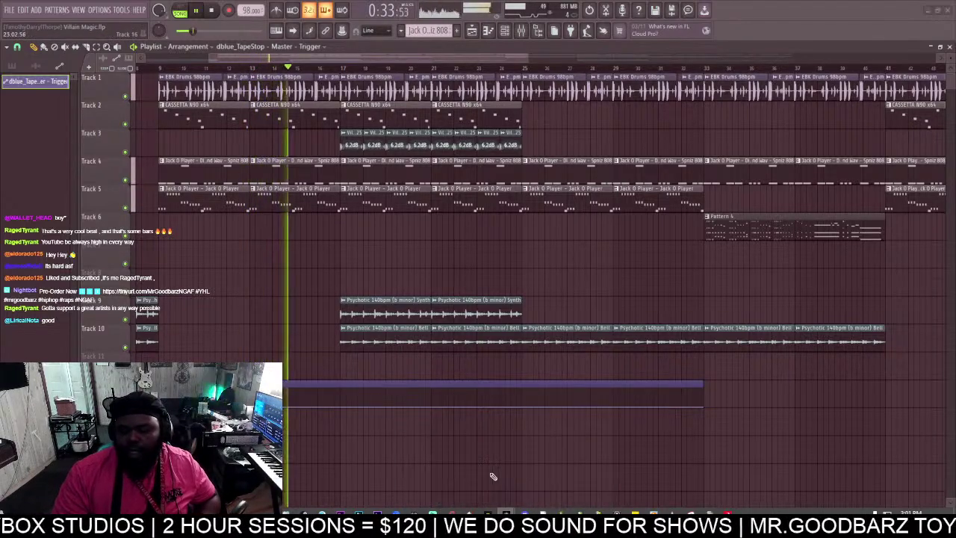
{"action": "left_click", "coordinate": [506, 517]}
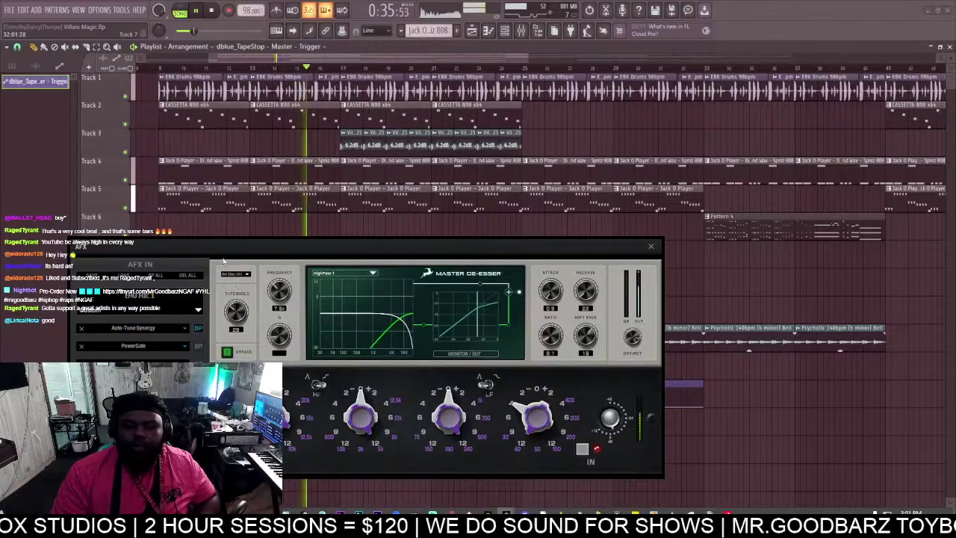
{"action": "left_click_drag", "start_coordinate": [269, 248], "coordinate": [955, 224]}
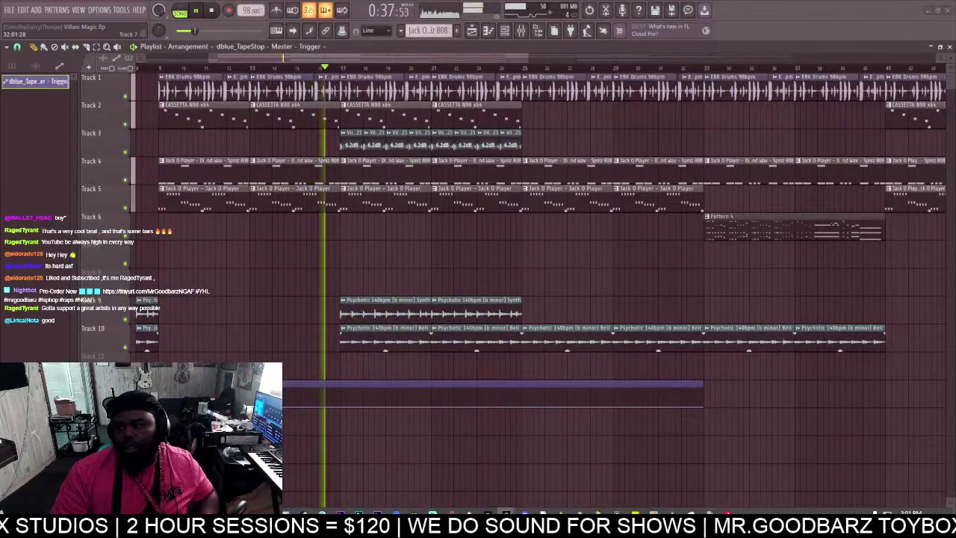
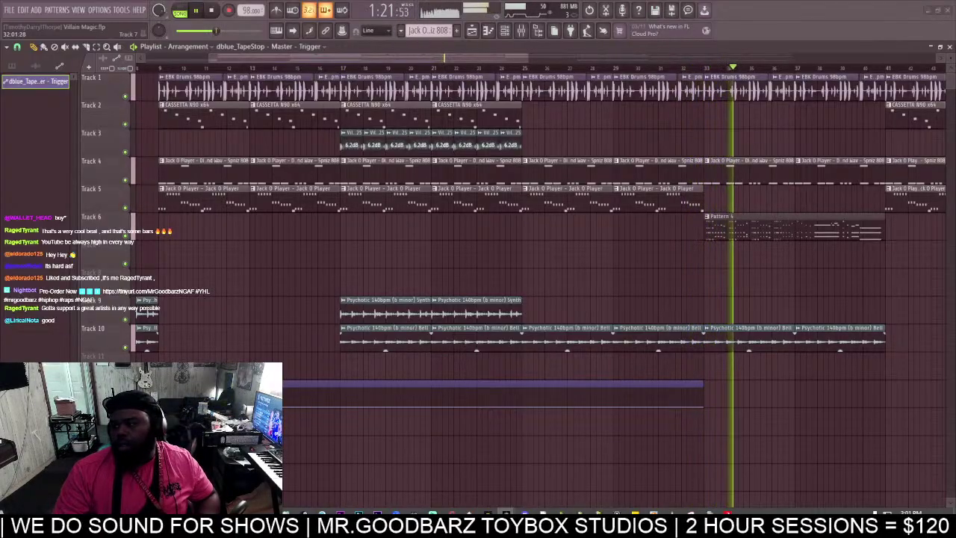
{"action": "left_click_drag", "start_coordinate": [955, 216], "coordinate": [465, 213]}
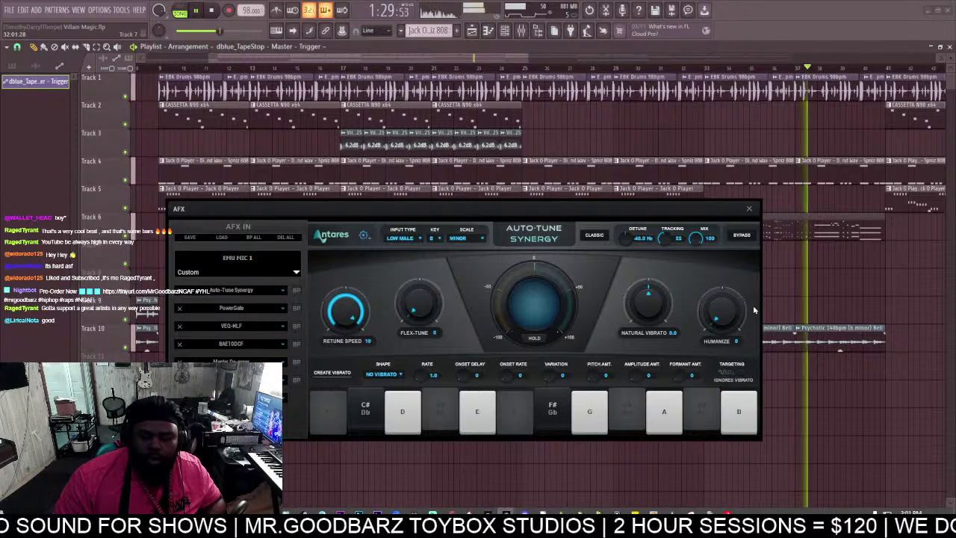
Try Auto-Tune Synergy in the key of E, first with the Minor scale and then with the Major scale.
{"action": "left_click", "coordinate": [434, 237]}
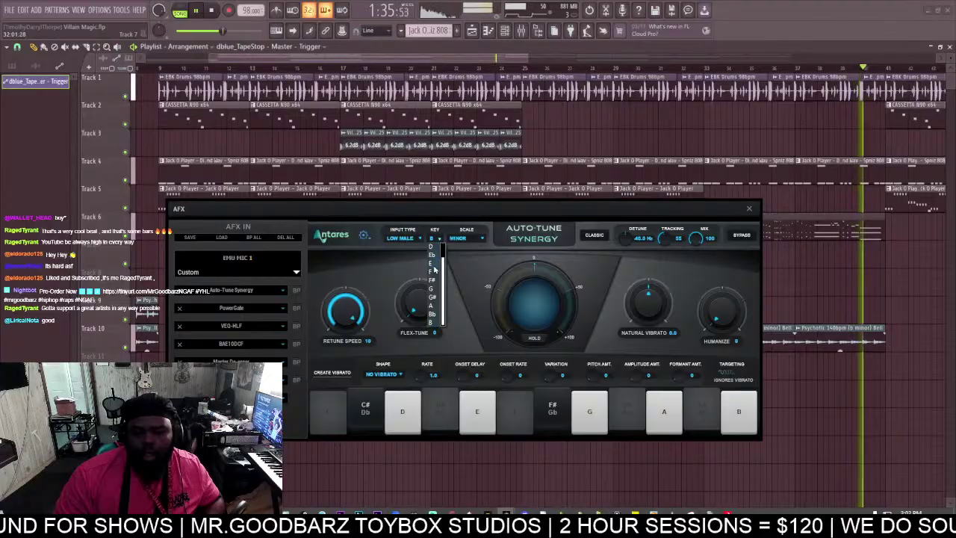
{"action": "left_click", "coordinate": [435, 270]}
{"action": "left_click", "coordinate": [468, 239]}
{"action": "left_click", "coordinate": [465, 254]}
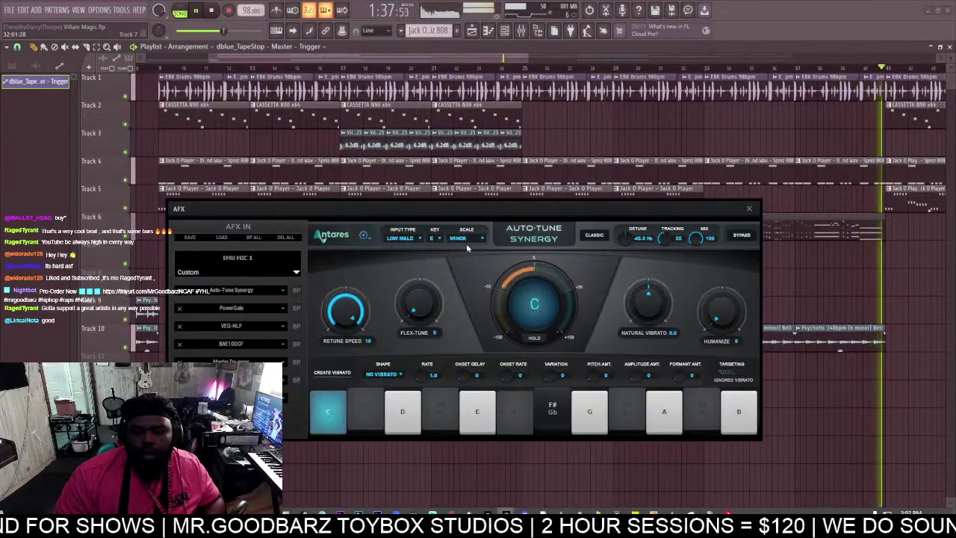
{"action": "left_click", "coordinate": [466, 241]}
{"action": "left_click", "coordinate": [465, 247]}
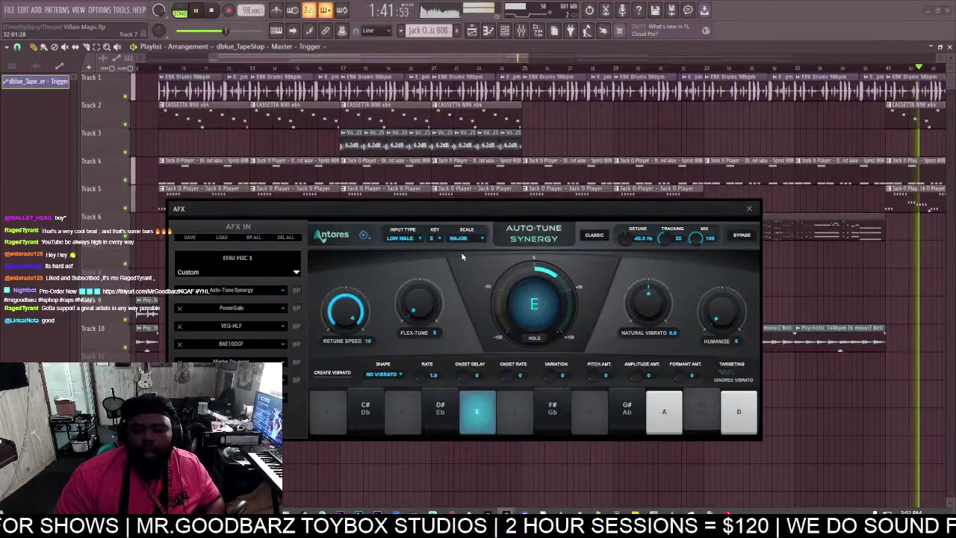
Set Auto-Tune Synergy's key to B and its scale to Minor.
{"action": "left_click", "coordinate": [433, 238]}
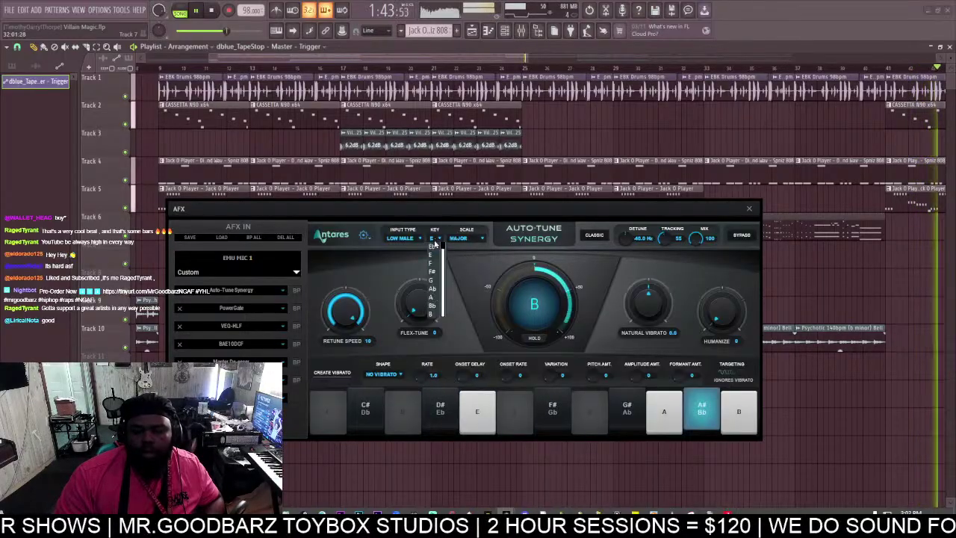
{"action": "left_click", "coordinate": [435, 314]}
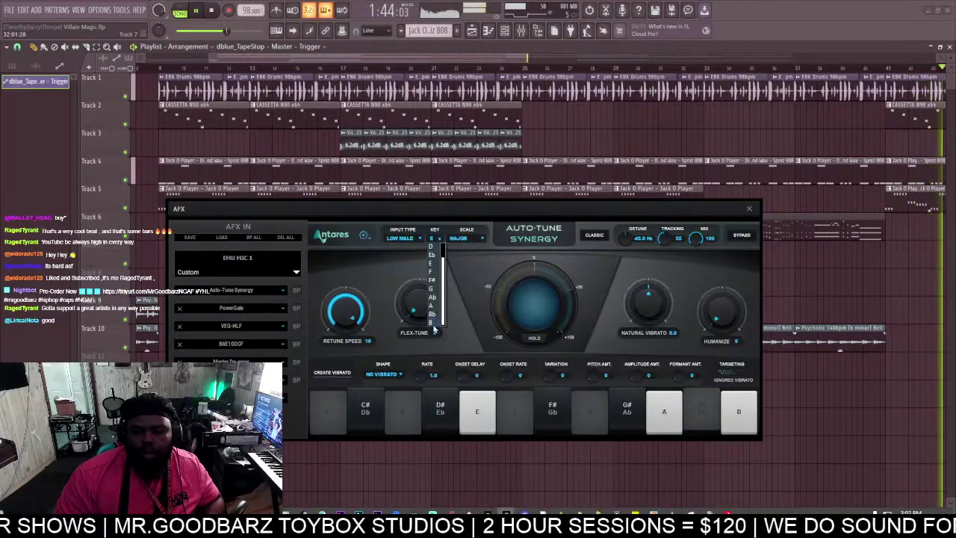
{"action": "left_click", "coordinate": [463, 239]}
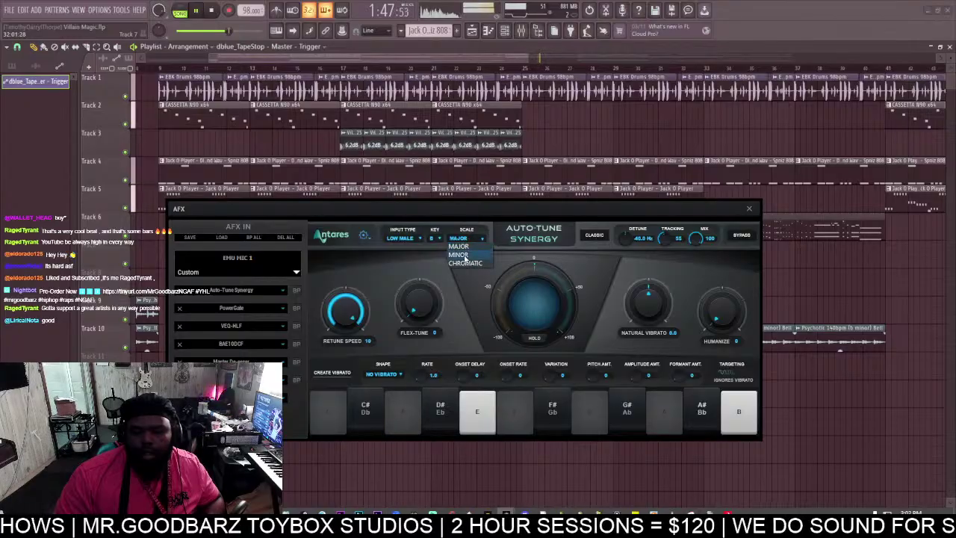
{"action": "left_click", "coordinate": [464, 255]}
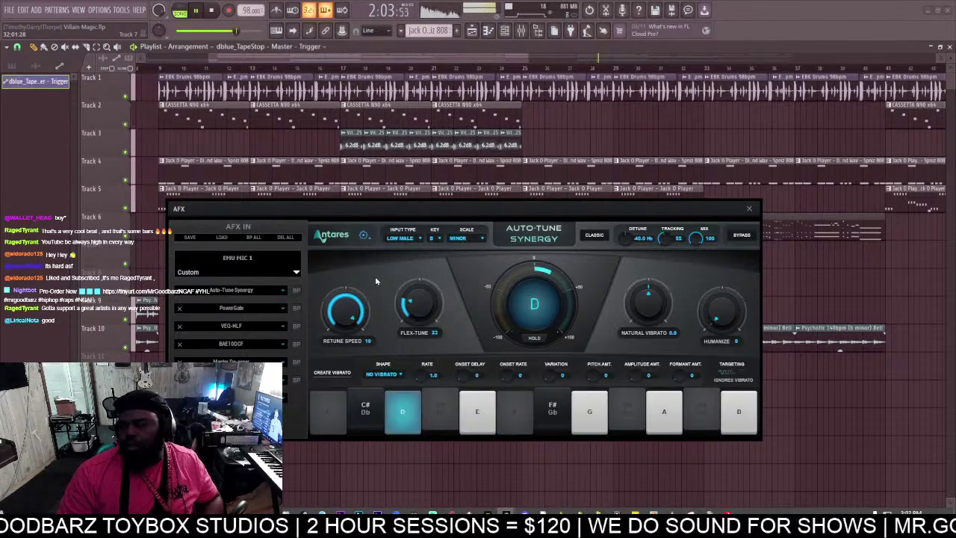
Look through the EMU MIC 1 vocal chain's processors, from the Master De-Esser and VEQ-55b to the PowerGate.
{"action": "scroll", "coordinate": [374, 277], "scroll_direction": "down", "scroll_amount": 3}
{"action": "scroll", "coordinate": [634, 379], "scroll_direction": "down", "scroll_amount": 3}
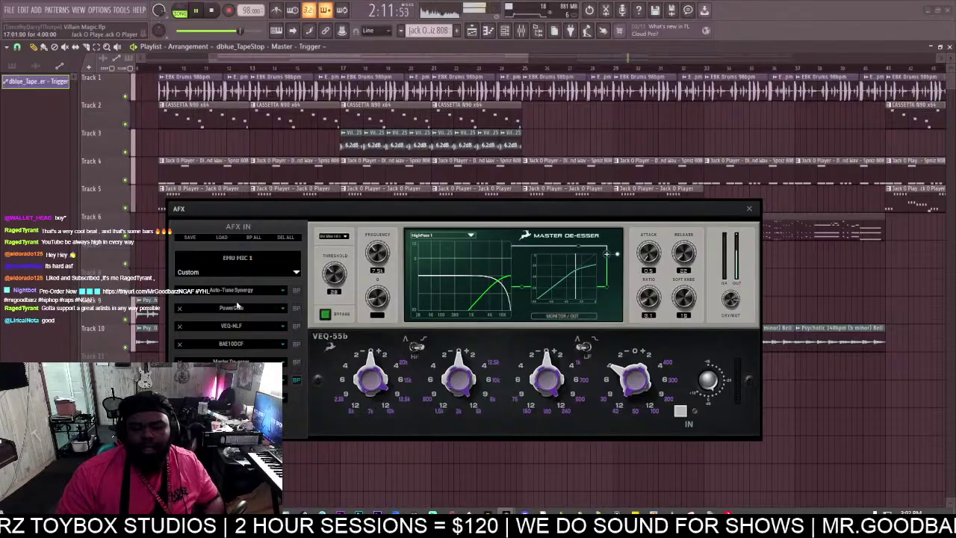
{"action": "left_click", "coordinate": [237, 306]}
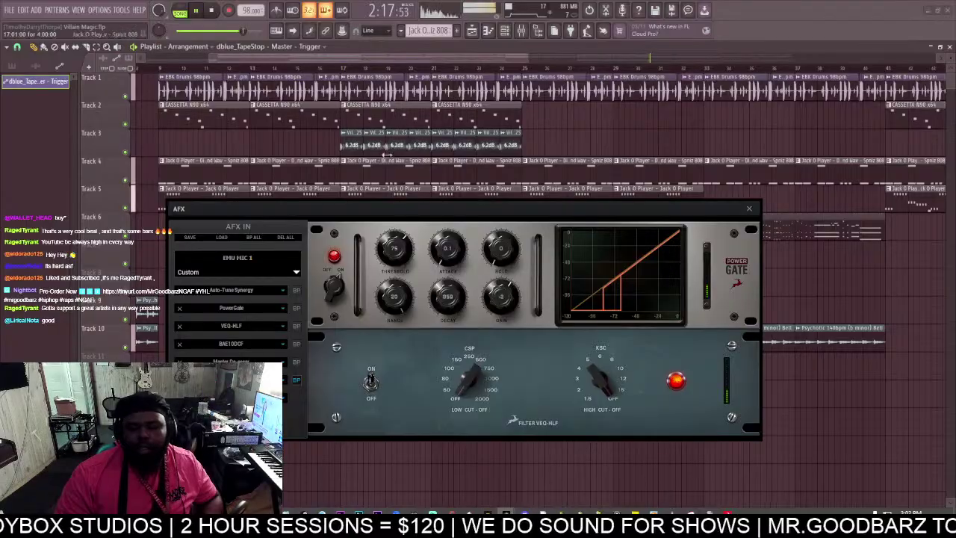
Shape the Trigger automation into a full-height pulse over bar 24's last beat and play back the transition.
{"action": "left_click_drag", "start_coordinate": [409, 60], "coordinate": [567, 70]}
{"action": "left_click", "coordinate": [193, 69]}
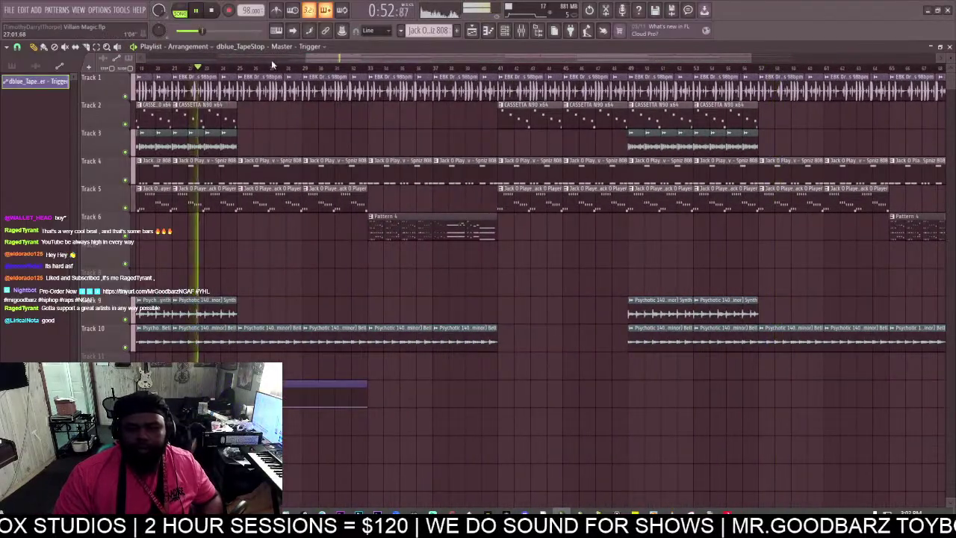
{"action": "left_click_drag", "start_coordinate": [350, 58], "coordinate": [343, 119]}
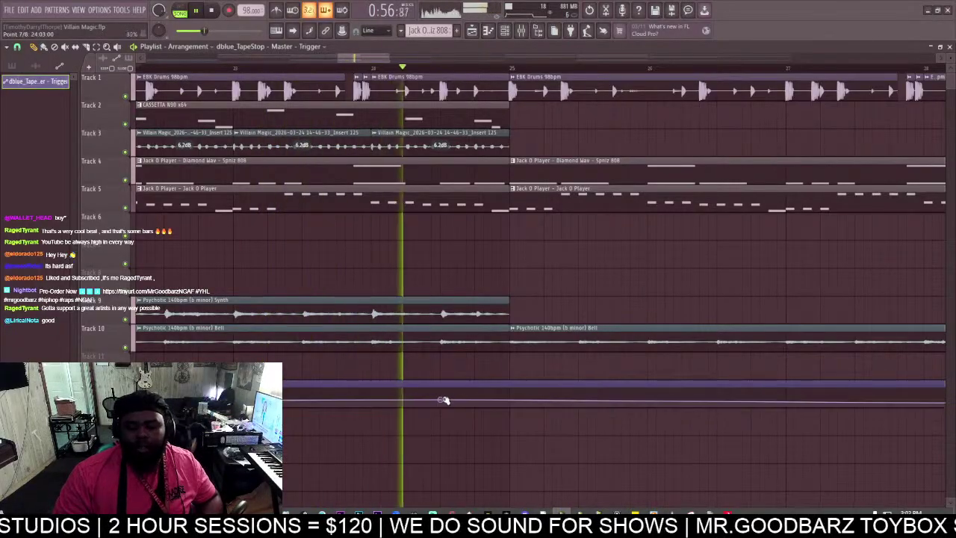
{"action": "left_click_drag", "start_coordinate": [444, 400], "coordinate": [495, 431]}
{"action": "right_click", "coordinate": [476, 385]}
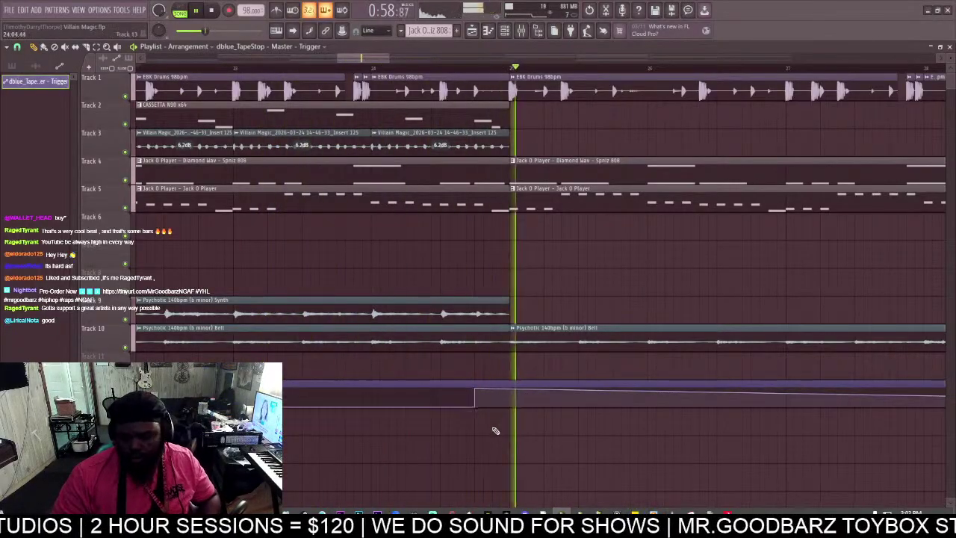
{"action": "right_click", "coordinate": [511, 387]}
{"action": "right_click", "coordinate": [521, 406]}
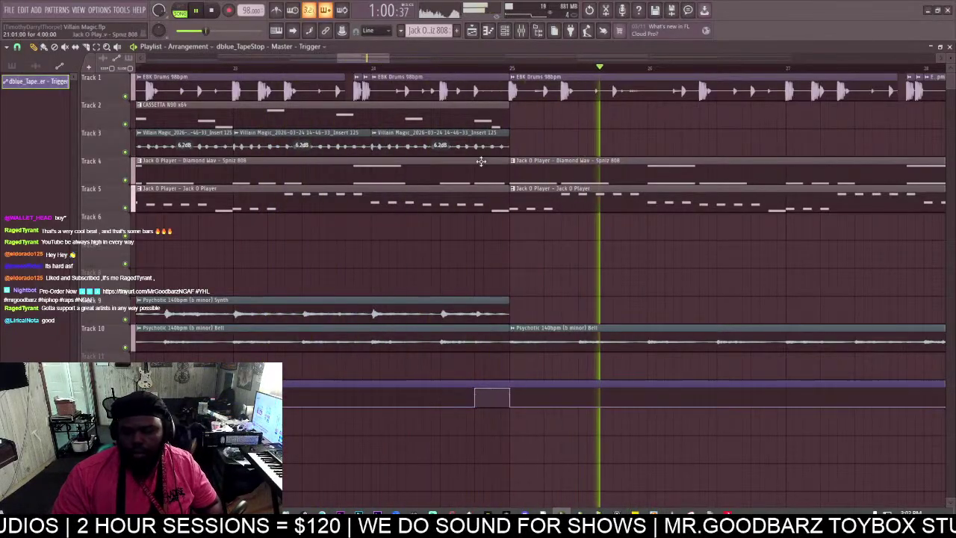
{"action": "left_click", "coordinate": [403, 68]}
{"action": "left_click_drag", "start_coordinate": [382, 58], "coordinate": [404, 60]}
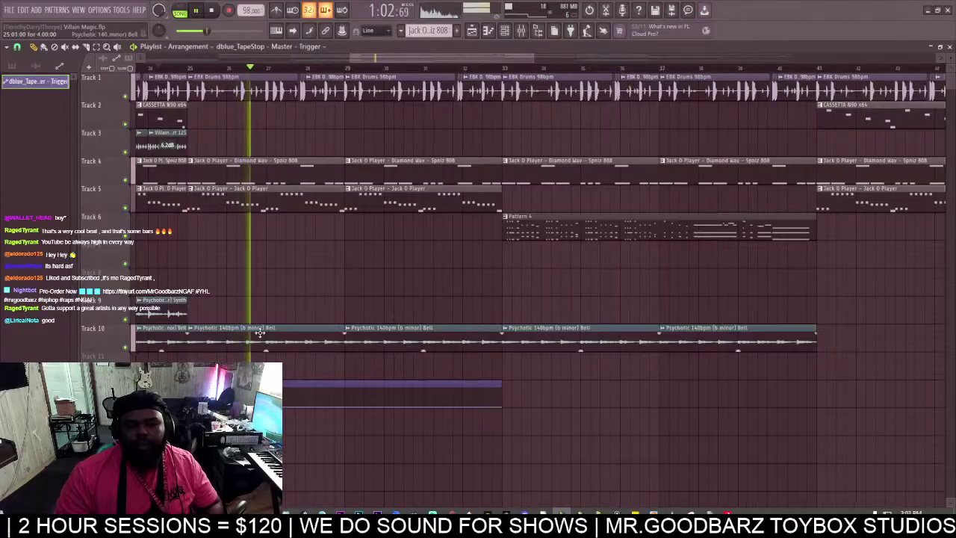
Delete the Track 5 Jack O Player clips at bars 25 and 29 and the Track 4 808 clips at bars 25 and 33.
{"action": "right_click", "coordinate": [296, 207]}
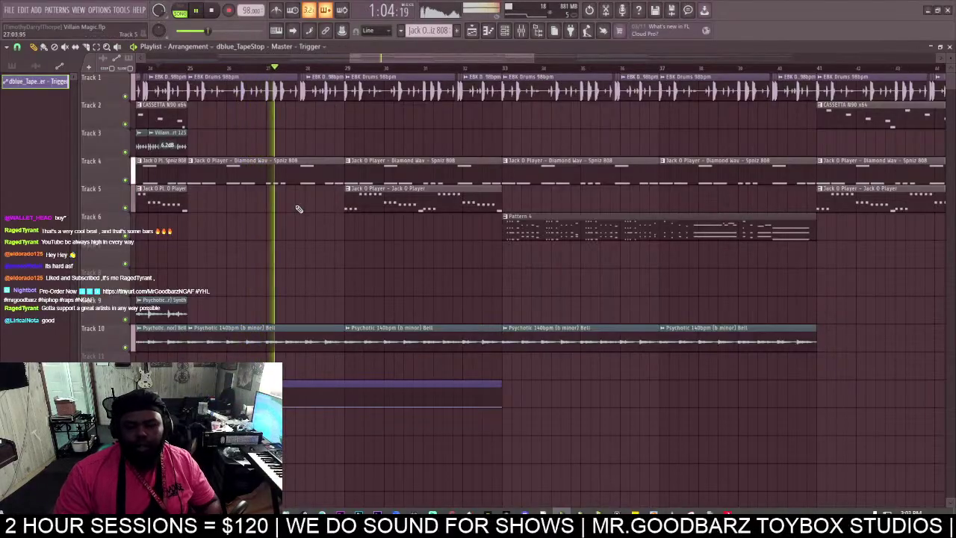
{"action": "right_click", "coordinate": [416, 207]}
{"action": "right_click", "coordinate": [336, 173]}
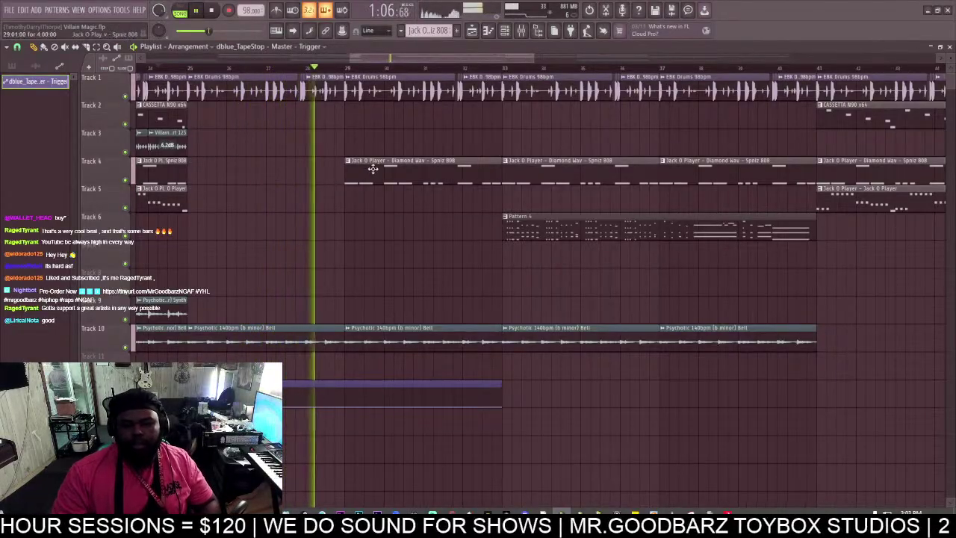
{"action": "left_click", "coordinate": [167, 68]}
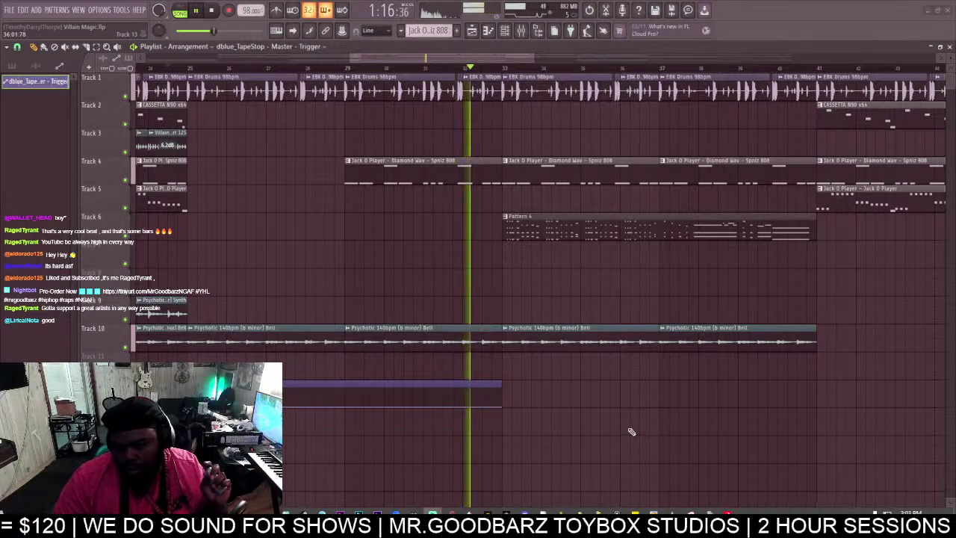
{"action": "right_click", "coordinate": [595, 177]}
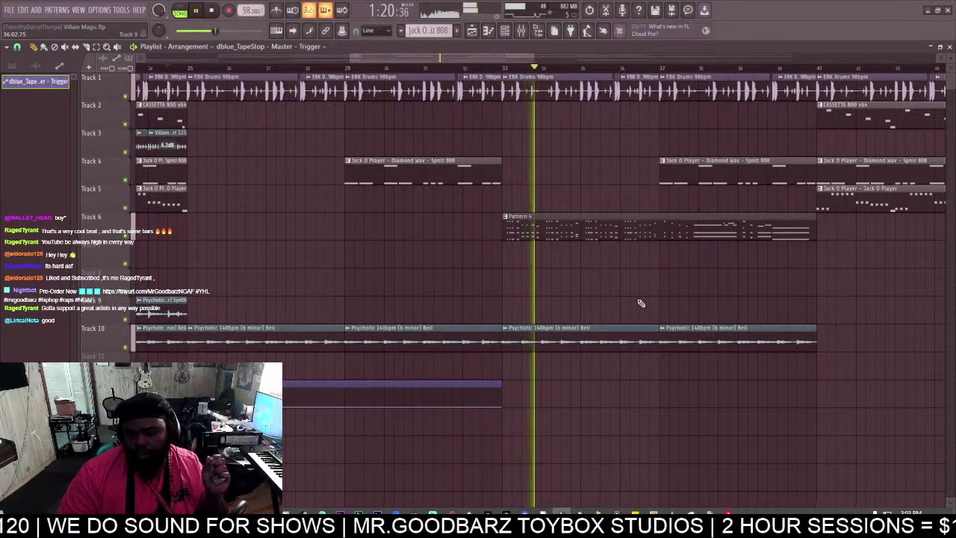
Paint copies of the Villain Magic Insert 125 audio clip on Track 3 across bars 37 to 40.
{"action": "left_click_drag", "start_coordinate": [404, 59], "coordinate": [355, 64]}
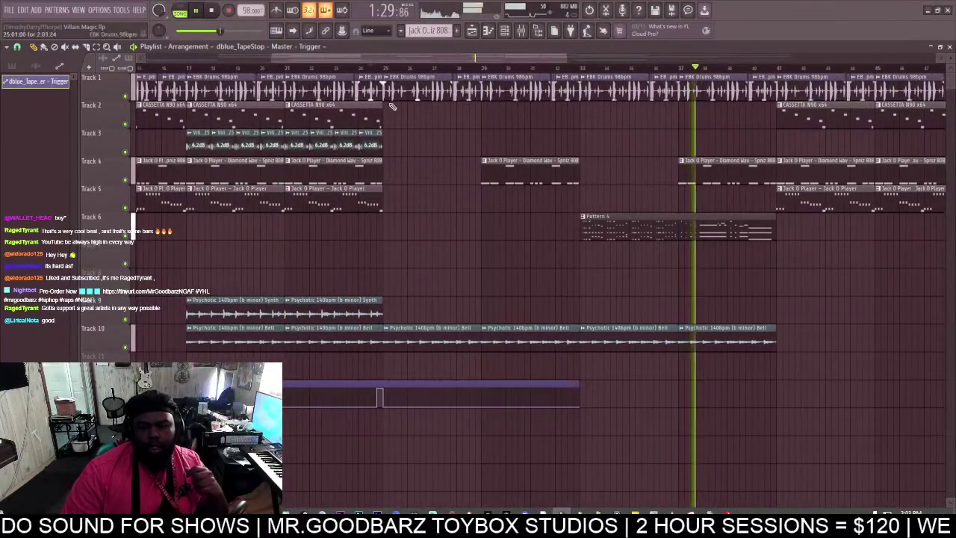
{"action": "left_click", "coordinate": [370, 142]}
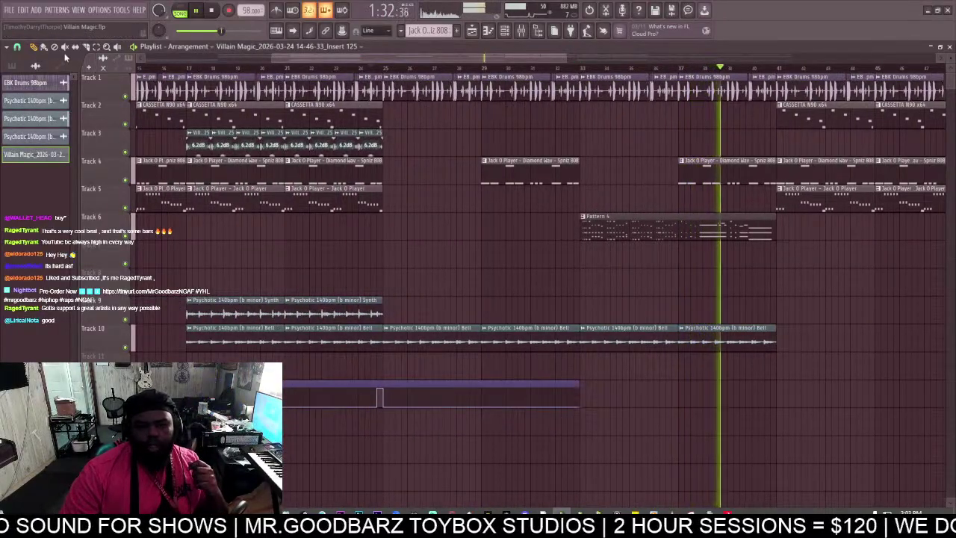
{"action": "left_click_drag", "start_coordinate": [680, 139], "coordinate": [761, 140]}
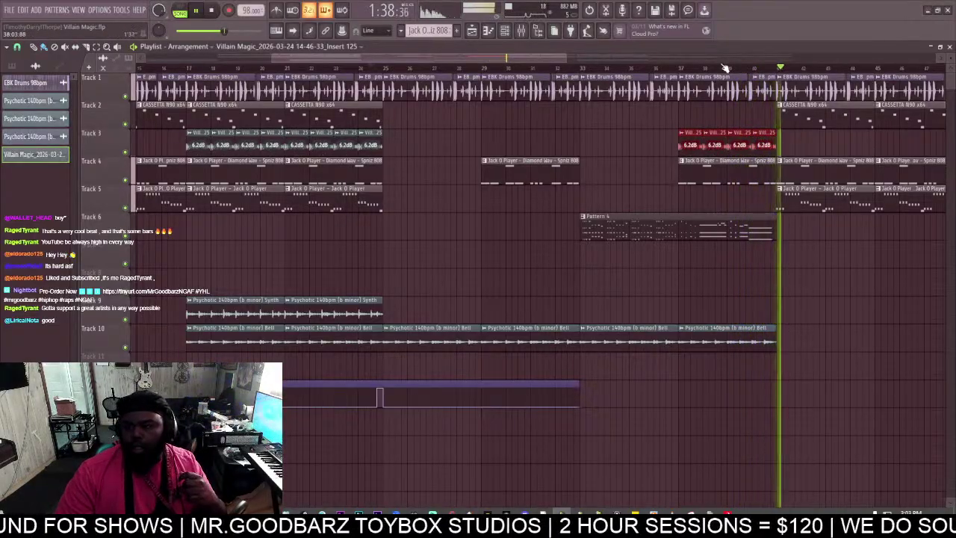
Extend the Trigger automation clip into bar 47, shape a 100% pulse over bar 40's last two beats, and play it back.
{"action": "scroll", "coordinate": [728, 54], "scroll_direction": "up", "scroll_amount": 2}
{"action": "left_click_drag", "start_coordinate": [361, 387], "coordinate": [920, 387]}
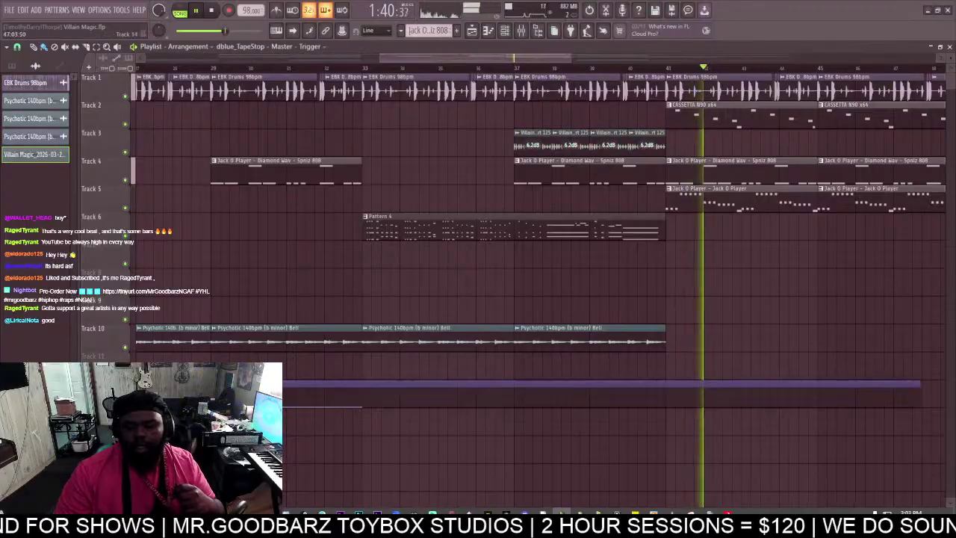
{"action": "left_click", "coordinate": [609, 68]}
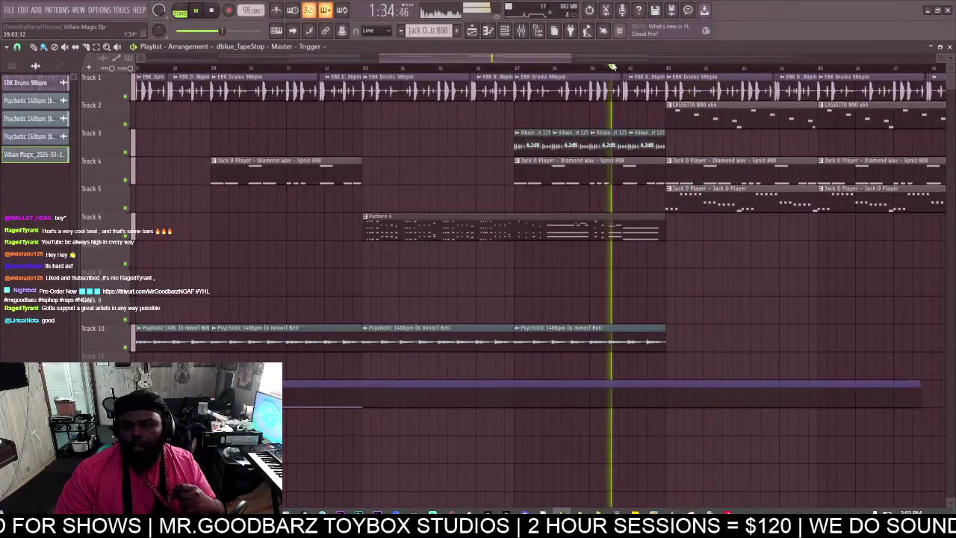
{"action": "right_click", "coordinate": [631, 23]}
{"action": "right_click", "coordinate": [646, 402]}
{"action": "left_click_drag", "start_coordinate": [647, 401], "coordinate": [667, 380]}
{"action": "right_click", "coordinate": [647, 406]}
{"action": "right_click", "coordinate": [665, 404]}
{"action": "right_click", "coordinate": [665, 406]}
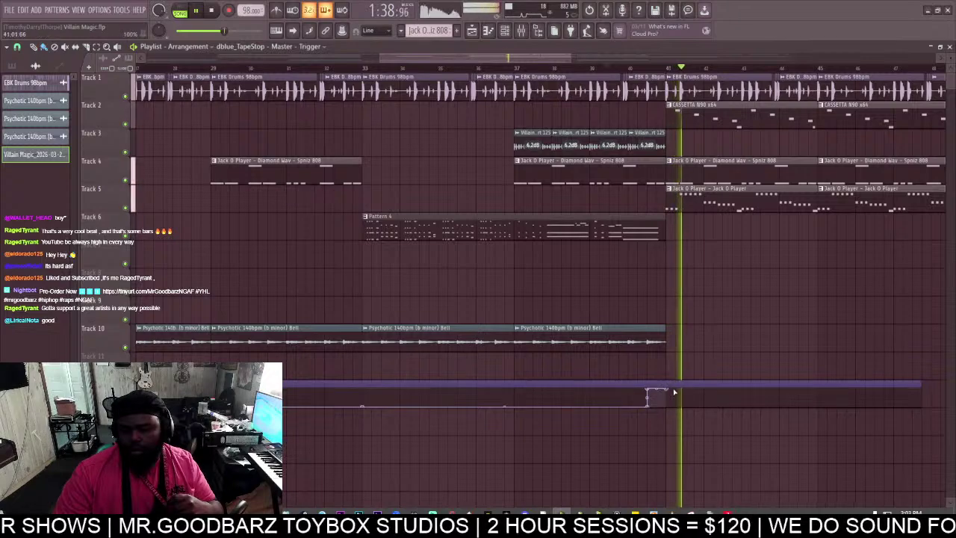
{"action": "left_click", "coordinate": [627, 69]}
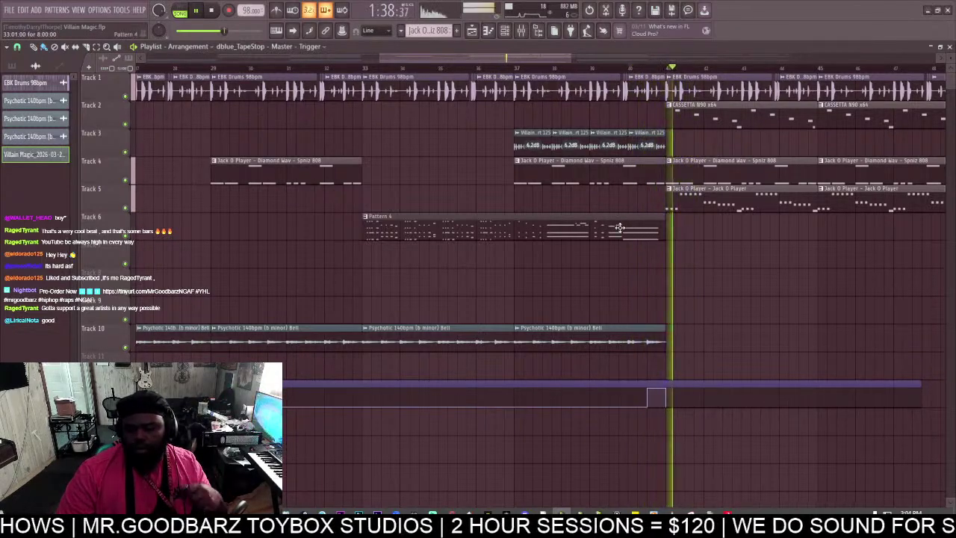
Add a full-height Trigger pulse over bar 56's last two beats and extend the automation clip to about bar 75.
{"action": "mouse_move", "coordinate": [667, 61]}
{"action": "left_mouse_down"}
{"action": "mouse_move", "coordinate": [747, 64]}
{"action": "mouse_move", "coordinate": [668, 64]}
{"action": "left_mouse_up"}
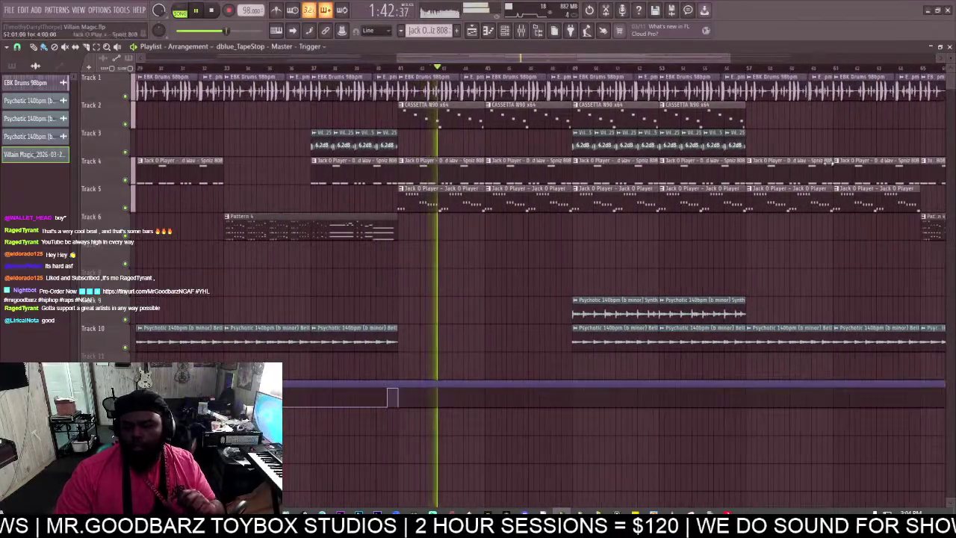
{"action": "left_click", "coordinate": [715, 67]}
{"action": "left_click_drag", "start_coordinate": [721, 61], "coordinate": [696, 131]}
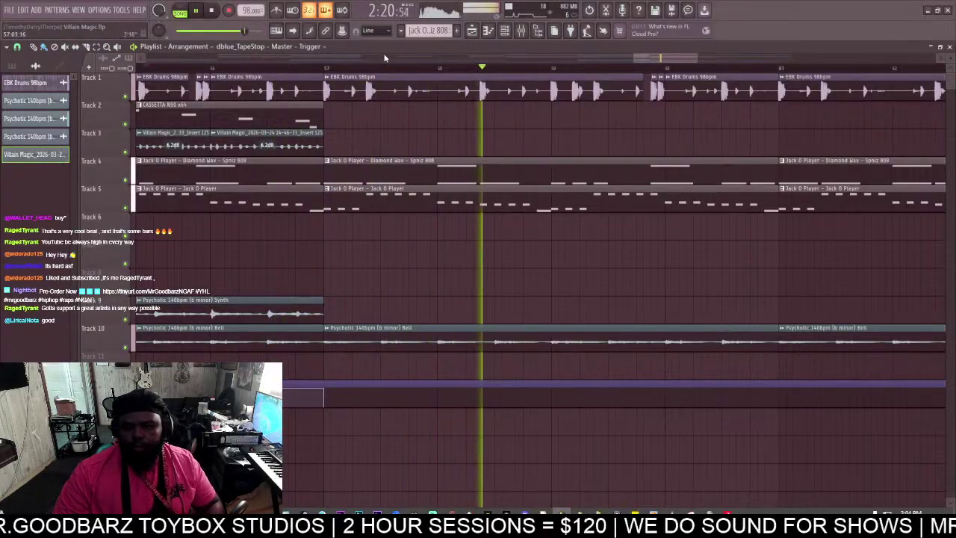
{"action": "scroll", "coordinate": [347, 192], "scroll_direction": "down", "scroll_amount": 5}
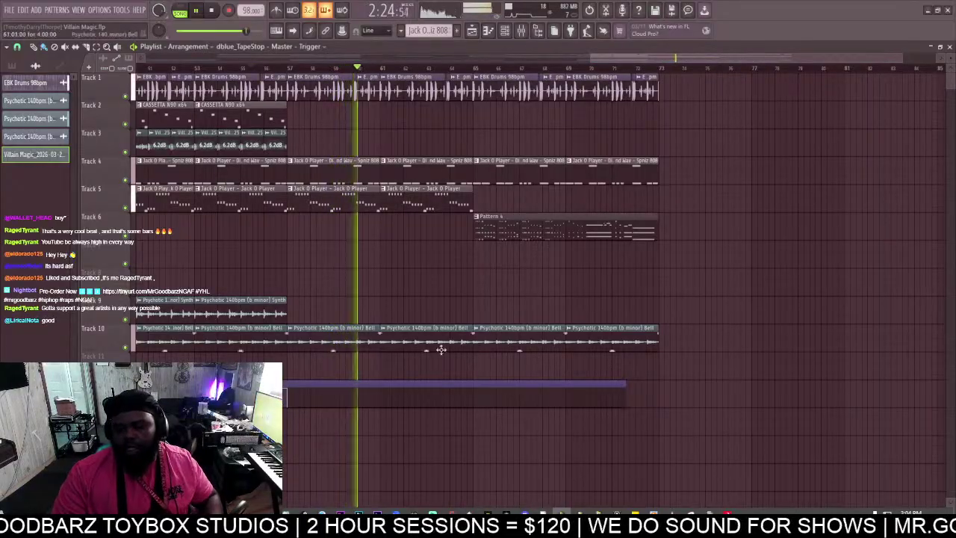
{"action": "left_click_drag", "start_coordinate": [625, 384], "coordinate": [710, 376]}
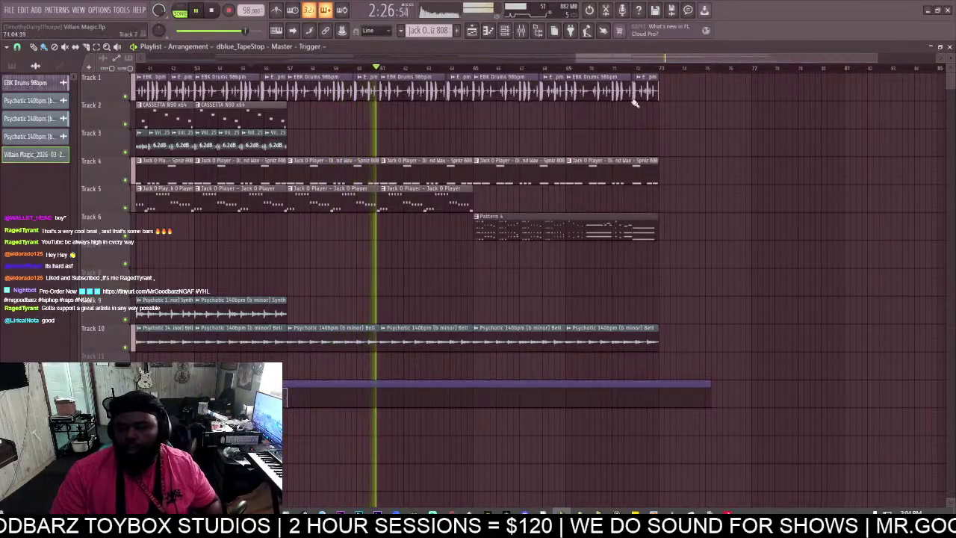
Duplicate the Track 1 to Track 10 clips of bars 41 to 72 so the copies start at bar 73.
{"action": "left_click_drag", "start_coordinate": [595, 59], "coordinate": [683, 59]}
{"action": "scroll", "coordinate": [657, 92], "scroll_direction": "up", "scroll_amount": 6}
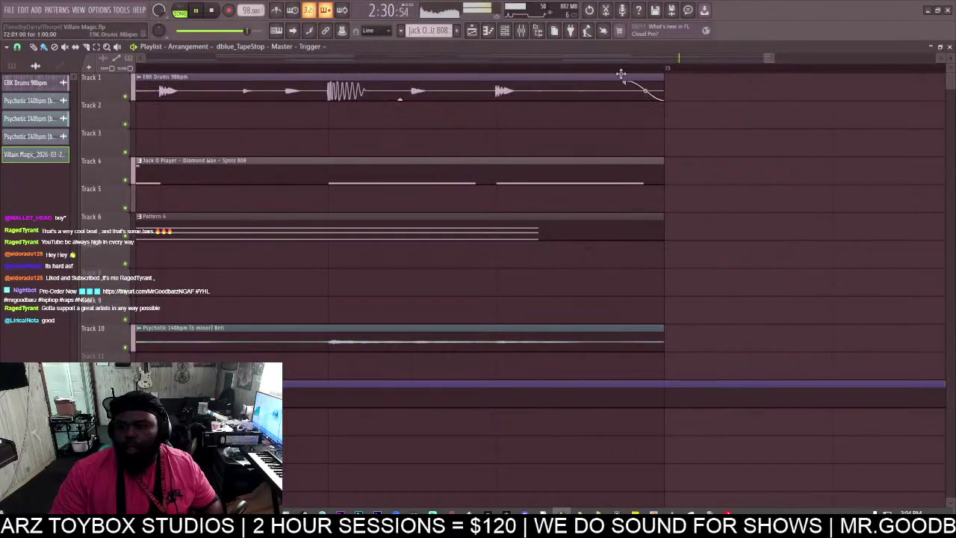
{"action": "scroll", "coordinate": [591, 64], "scroll_direction": "down", "scroll_amount": 6}
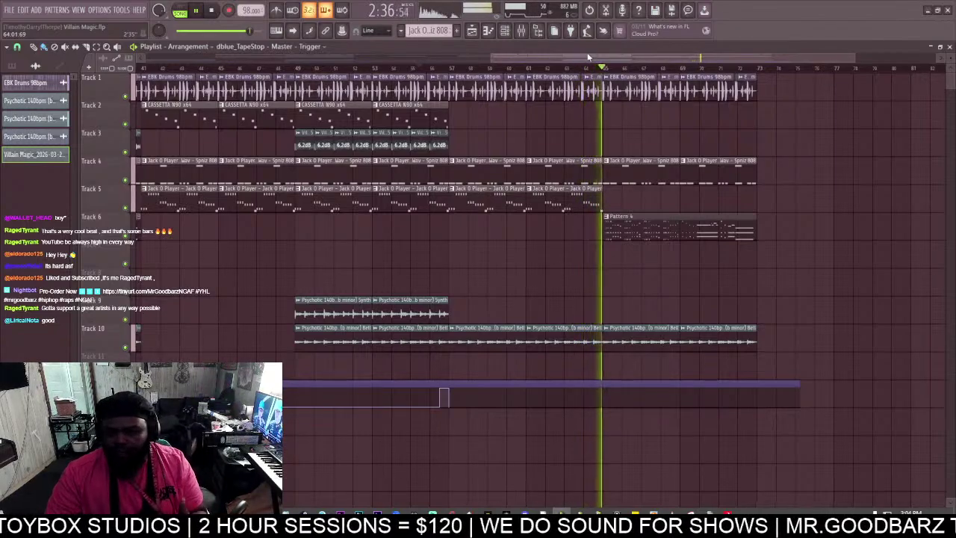
{"action": "left_click_drag", "start_coordinate": [565, 57], "coordinate": [527, 59]}
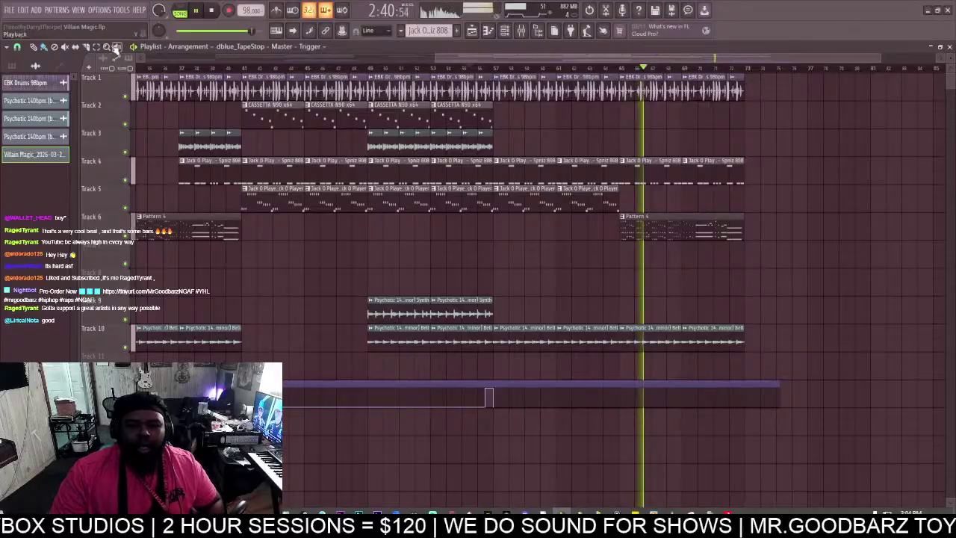
{"action": "left_click_drag", "start_coordinate": [846, 379], "coordinate": [248, 72]}
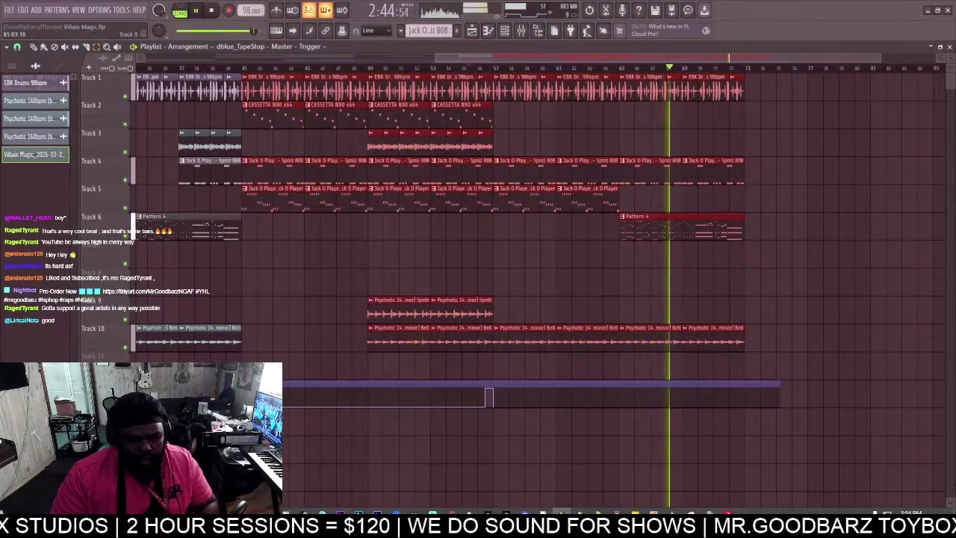
{"action": "scroll", "coordinate": [910, 299], "scroll_direction": "down", "scroll_amount": 3}
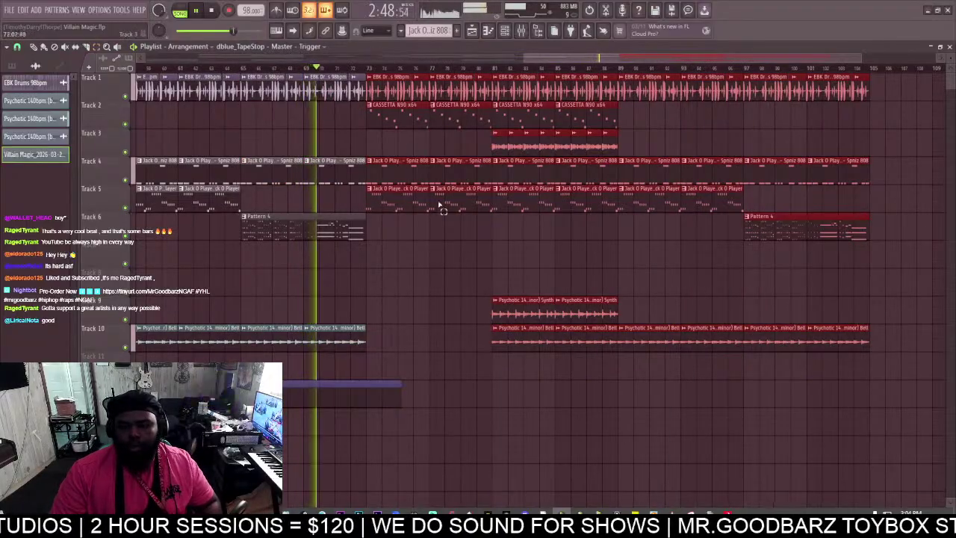
{"action": "left_click", "coordinate": [439, 254]}
Delete the copied drum clips in bars 73 to 80 and every copied clip from bar 81 onward.
{"action": "left_click_drag", "start_coordinate": [388, 129], "coordinate": [470, 213]}
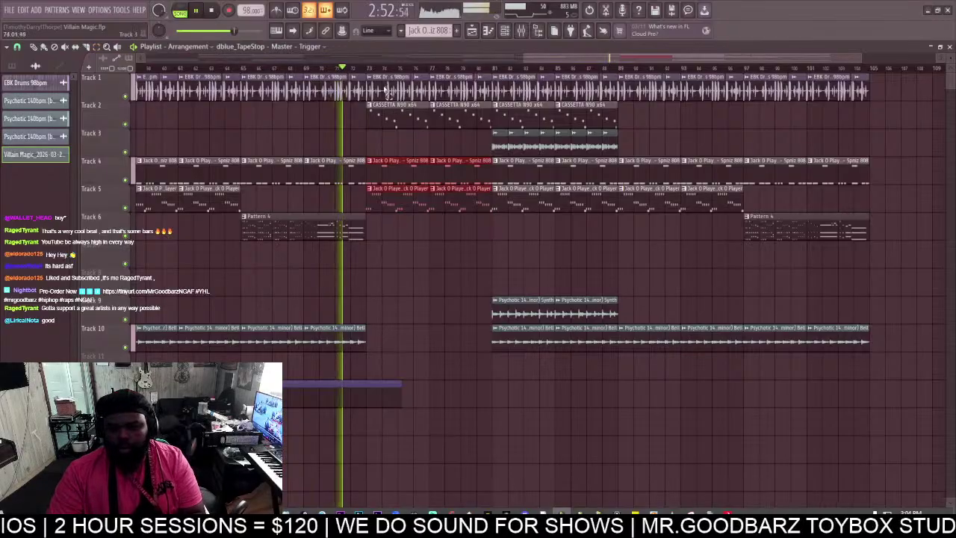
{"action": "left_click_drag", "start_coordinate": [368, 92], "coordinate": [487, 83]}
{"action": "key", "text": "Delete"}
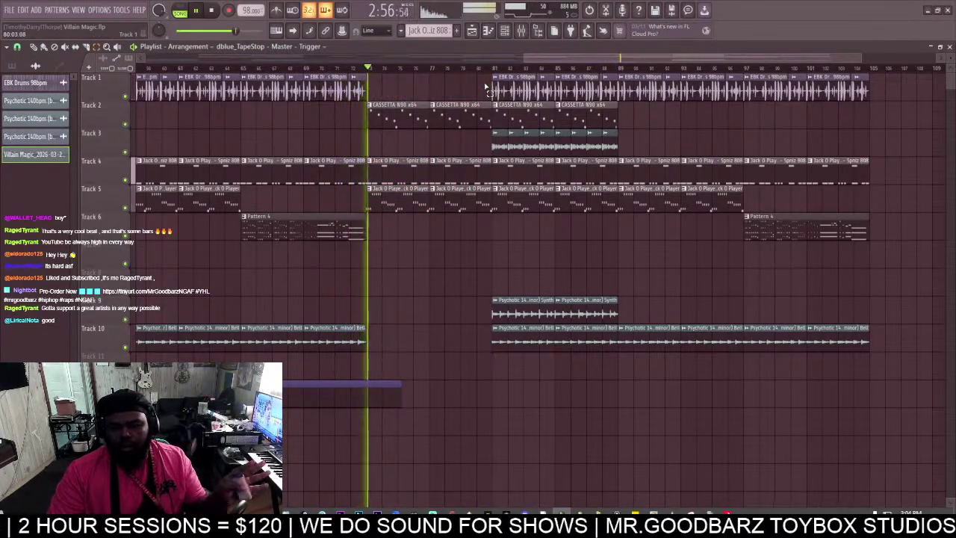
{"action": "left_click_drag", "start_coordinate": [918, 434], "coordinate": [504, 58]}
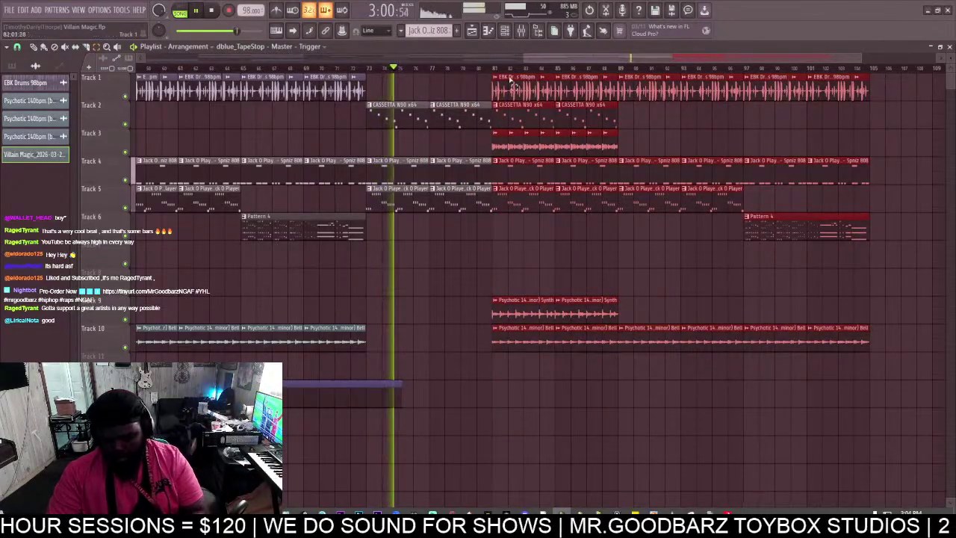
{"action": "key", "text": "Delete"}
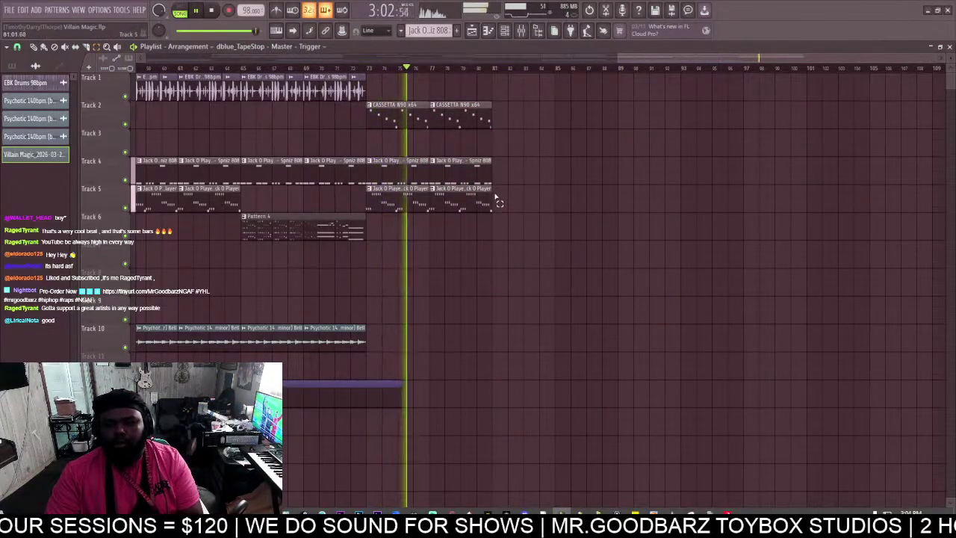
Delete the Track 4 808 clip and the Track 5 Jack O Player clip in bars 77 to 80.
{"action": "left_click", "coordinate": [475, 161]}
{"action": "key", "text": "Delete"}
{"action": "left_click_drag", "start_coordinate": [512, 227], "coordinate": [475, 200]}
{"action": "key", "text": "Delete"}
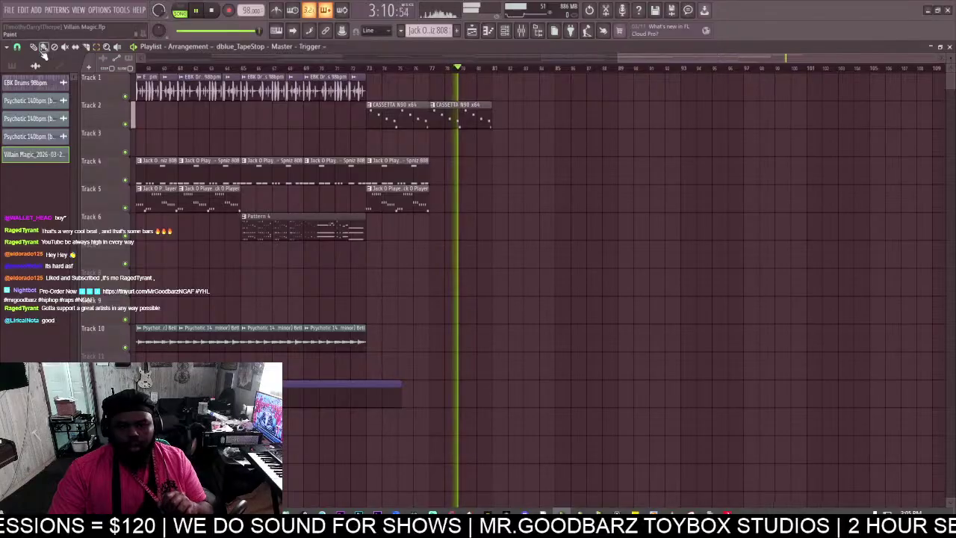
Extend the Trigger automation clip to about bar 84 and shape a full-height pulse from bar 80's last beat to bar 82.
{"action": "left_click_drag", "start_coordinate": [401, 383], "coordinate": [533, 383]}
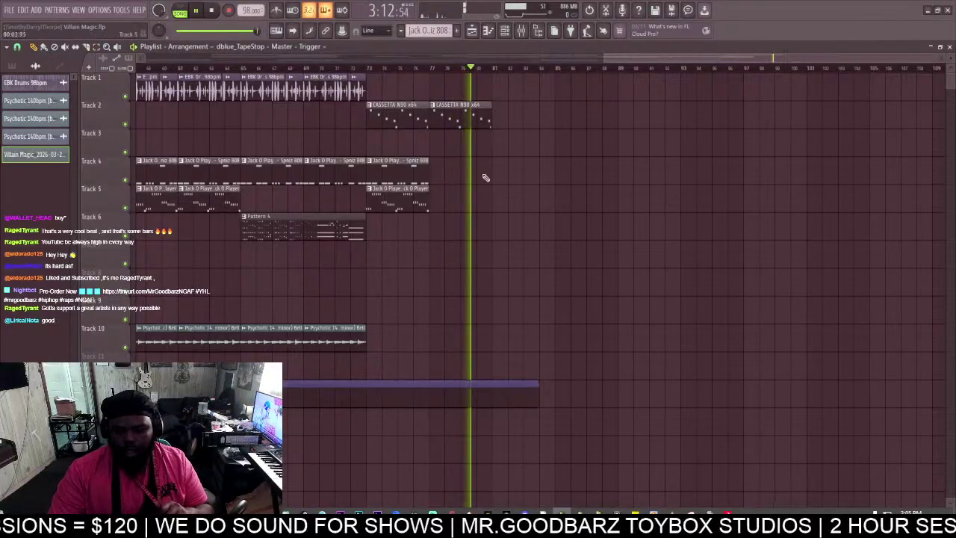
{"action": "scroll", "coordinate": [489, 194], "scroll_direction": "up", "scroll_amount": 5}
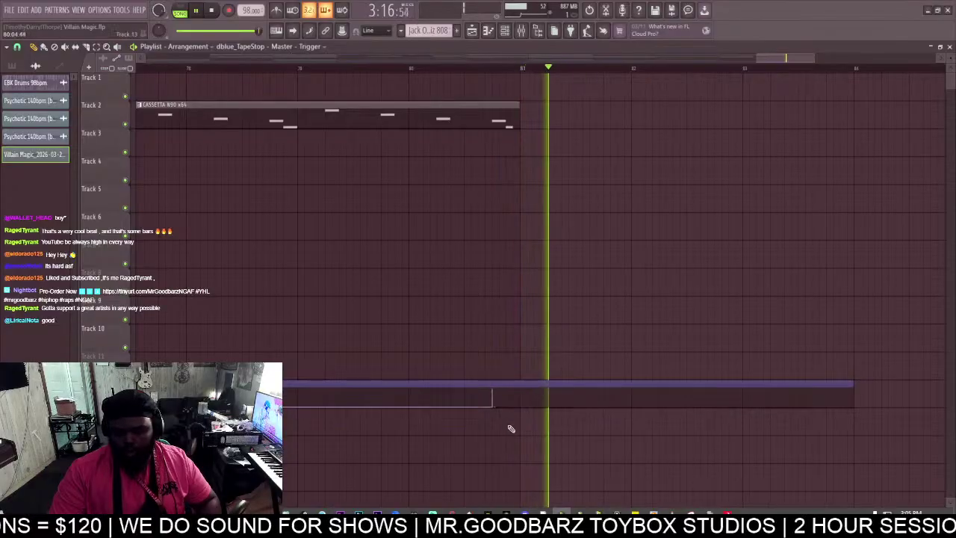
{"action": "right_click", "coordinate": [605, 385]}
{"action": "key", "text": "ctrl+z"}
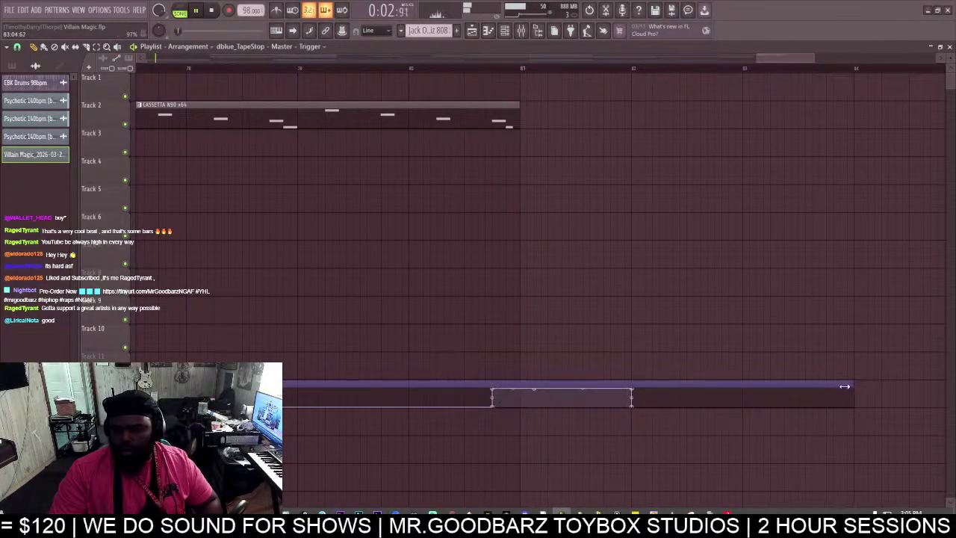
Shorten the Trigger automation clip to end at bar 82 and play the song from its opening bars.
{"action": "left_click_drag", "start_coordinate": [844, 386], "coordinate": [709, 379]}
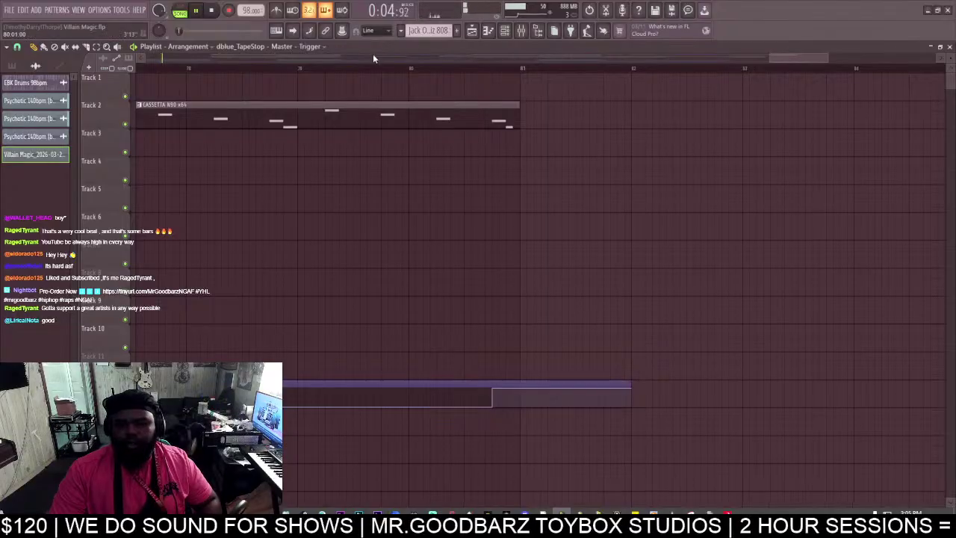
{"action": "scroll", "coordinate": [216, 66], "scroll_direction": "down", "scroll_amount": 6}
{"action": "scroll", "coordinate": [201, 65], "scroll_direction": "up", "scroll_amount": 1}
{"action": "key", "text": "space"}
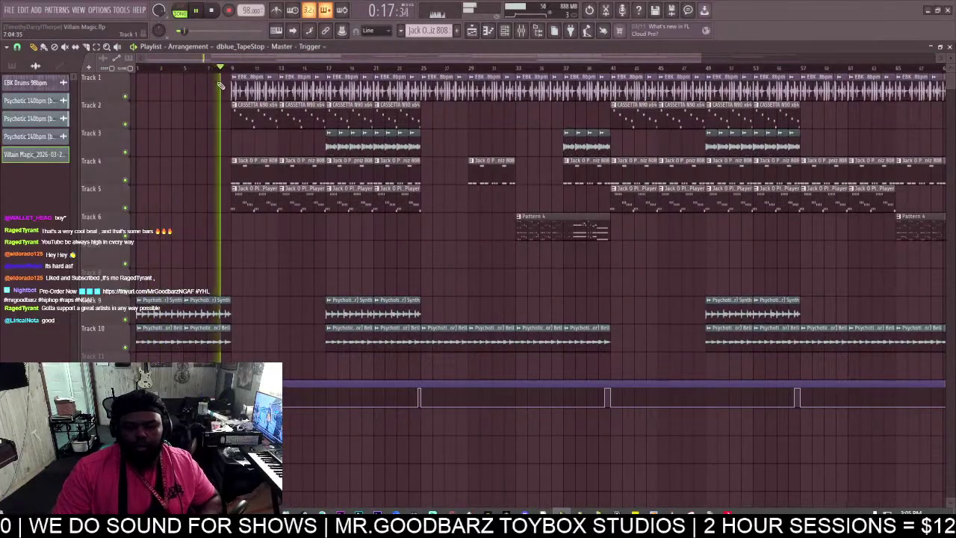
Load the "Max loudness (slight saturation)" preset in the Master track's Fruity Limiter.
{"action": "left_click", "coordinate": [520, 29]}
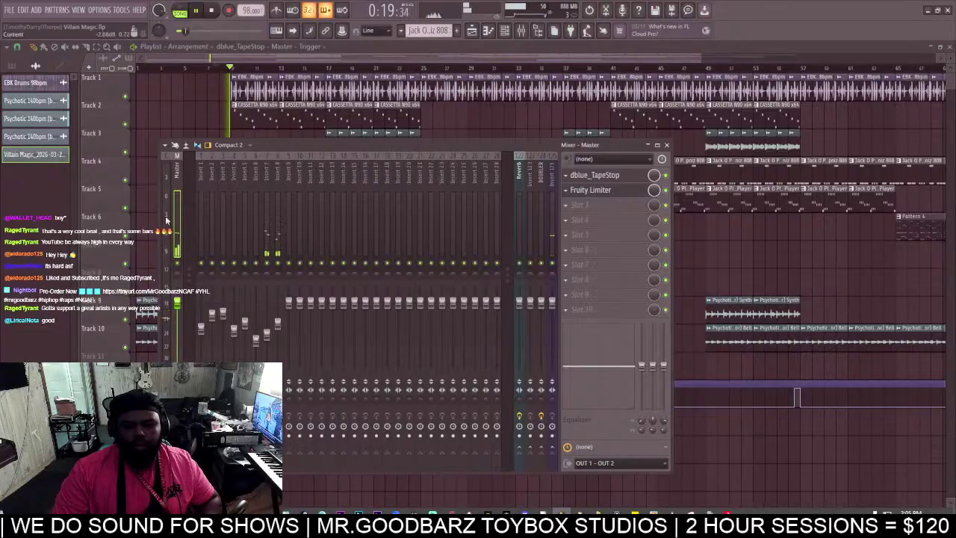
{"action": "left_click", "coordinate": [609, 191]}
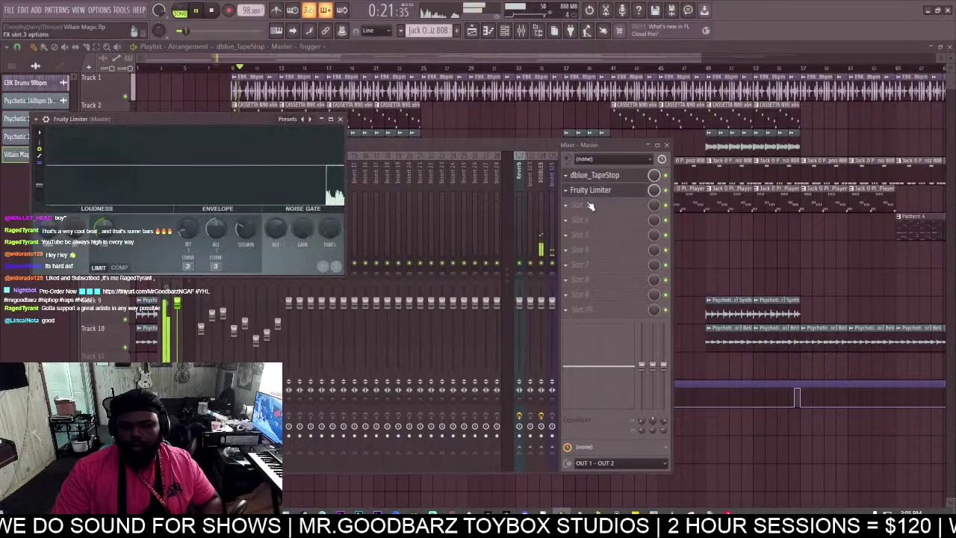
{"action": "left_click", "coordinate": [36, 118]}
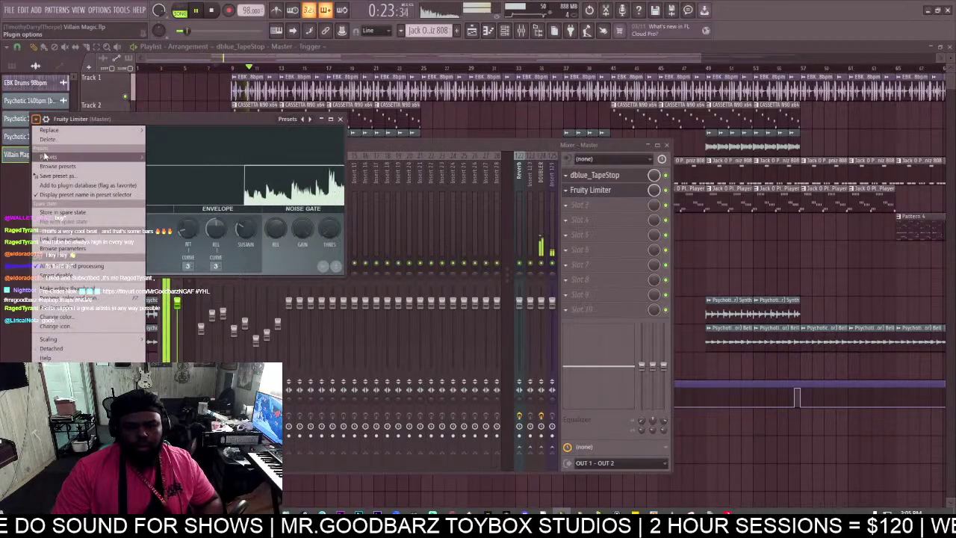
{"action": "mouse_move", "coordinate": [45, 155]}
{"action": "left_click", "coordinate": [183, 247]}
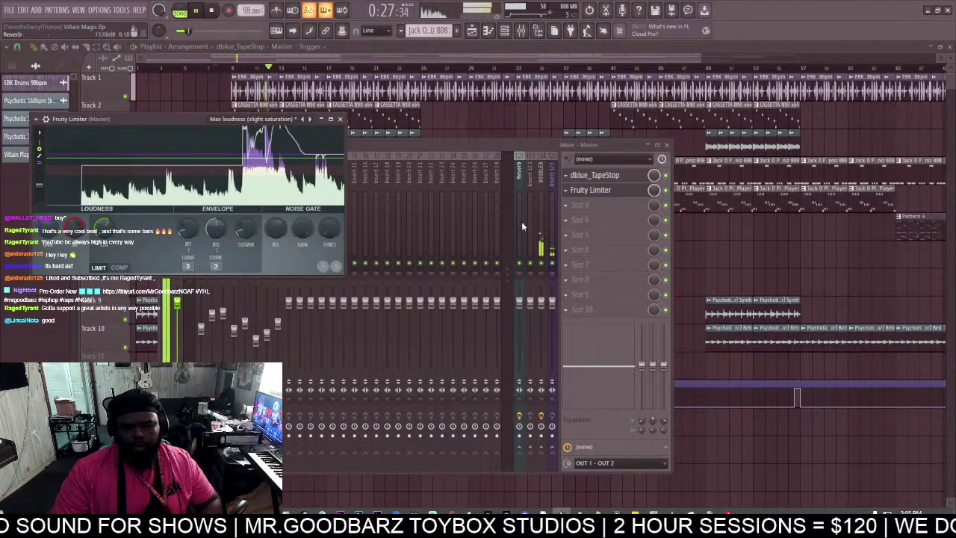
Lower the volume faders of mixer Inserts 1 to 8 together by a small amount.
{"action": "left_click", "coordinate": [472, 147]}
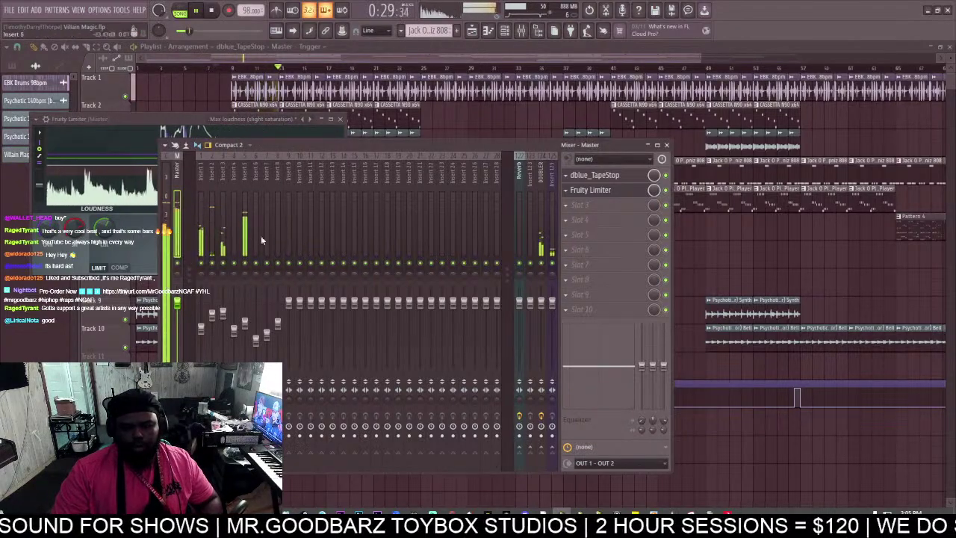
{"action": "left_click_drag", "start_coordinate": [278, 228], "coordinate": [201, 232]}
{"action": "left_click_drag", "start_coordinate": [200, 328], "coordinate": [201, 342]}
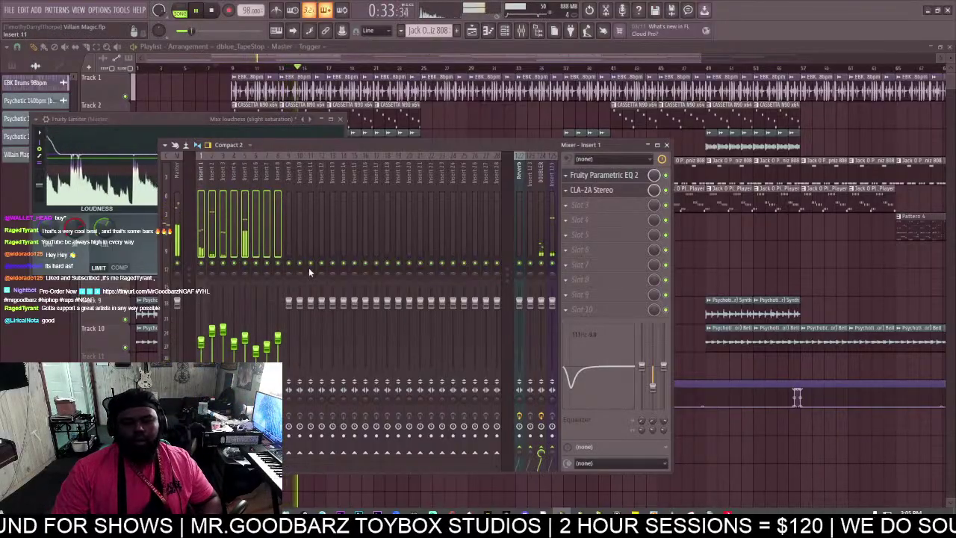
Check the Master track's Fruity Limiter and the levels and effects of Insert 6 during playback.
{"action": "left_click", "coordinate": [180, 201]}
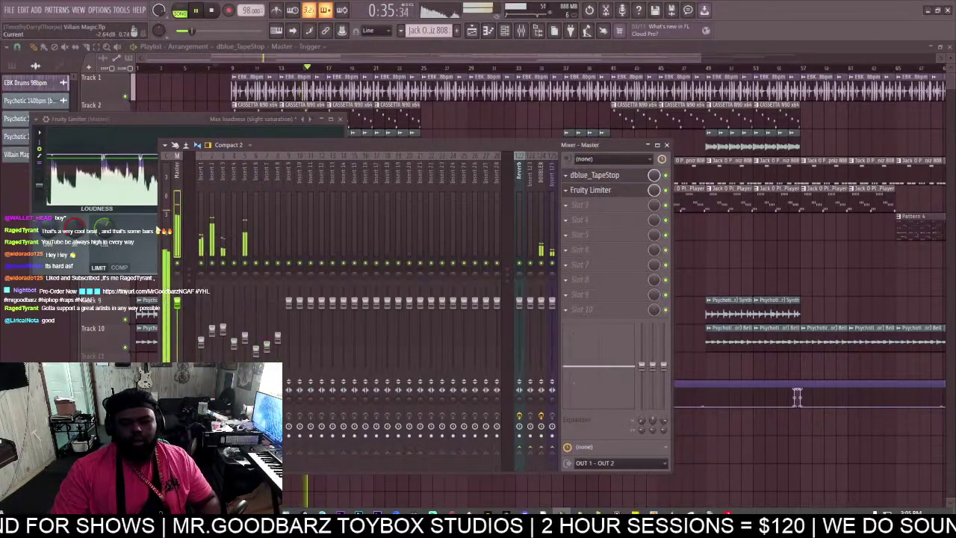
{"action": "left_click_drag", "start_coordinate": [55, 232], "coordinate": [56, 225]}
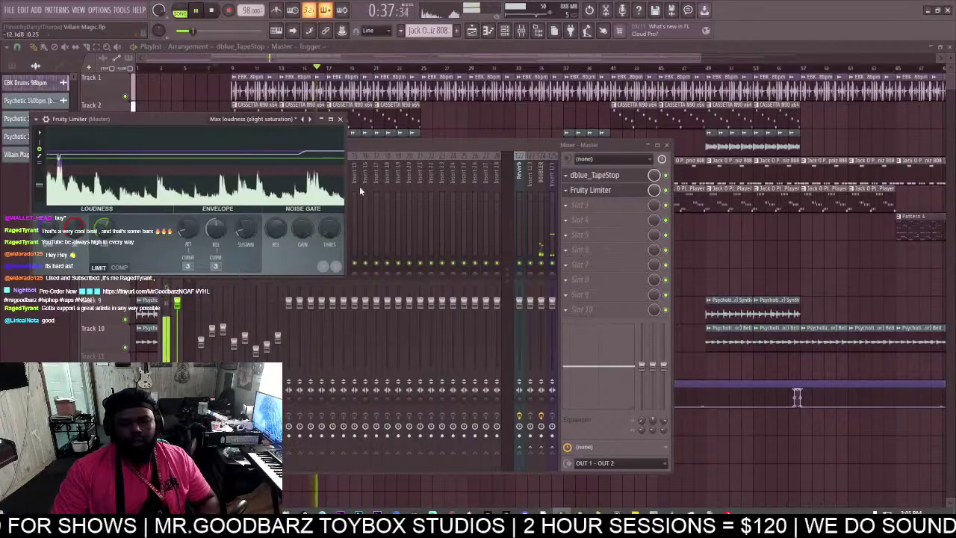
{"action": "left_click", "coordinate": [413, 144]}
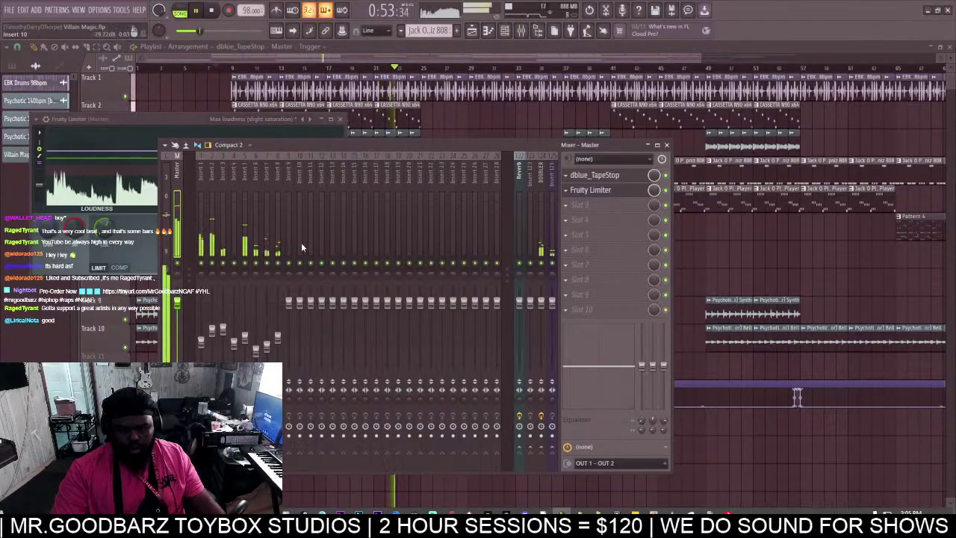
{"action": "left_click", "coordinate": [255, 255]}
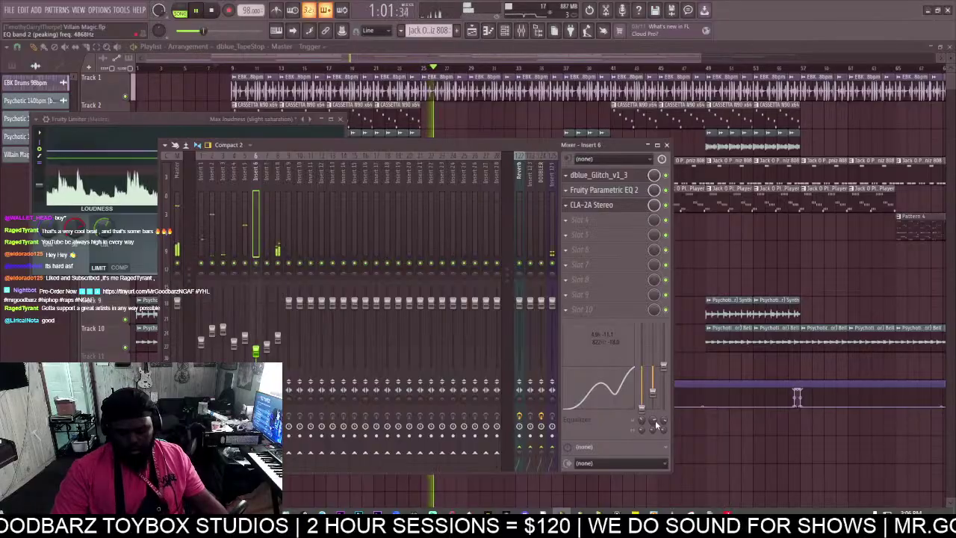
Stop playback and set the playlist snap to Beat.
{"action": "mouse_move", "coordinate": [522, 60]}
{"action": "left_mouse_down"}
{"action": "mouse_move", "coordinate": [519, 69]}
{"action": "mouse_move", "coordinate": [520, 59]}
{"action": "left_mouse_up"}
{"action": "key", "text": "space"}
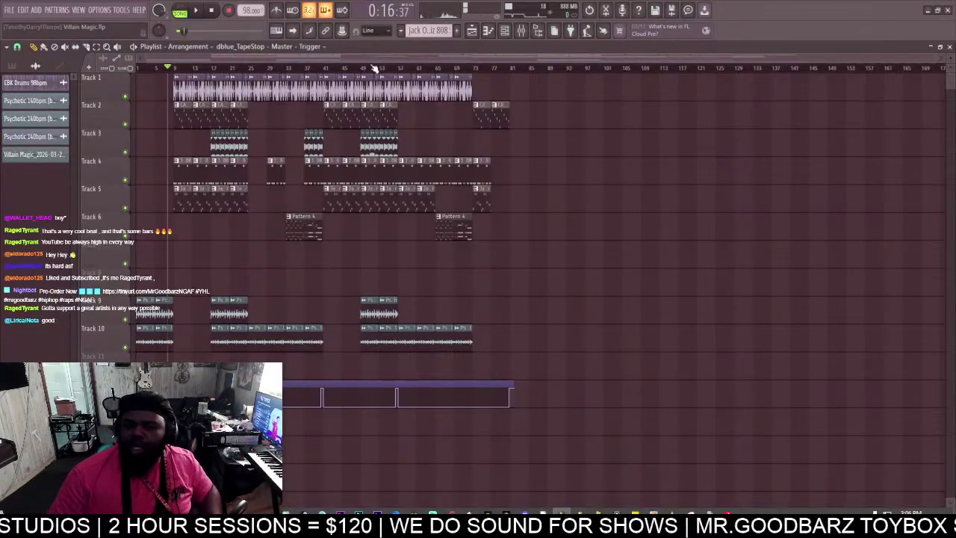
{"action": "scroll", "coordinate": [382, 67], "scroll_direction": "up", "scroll_amount": 1}
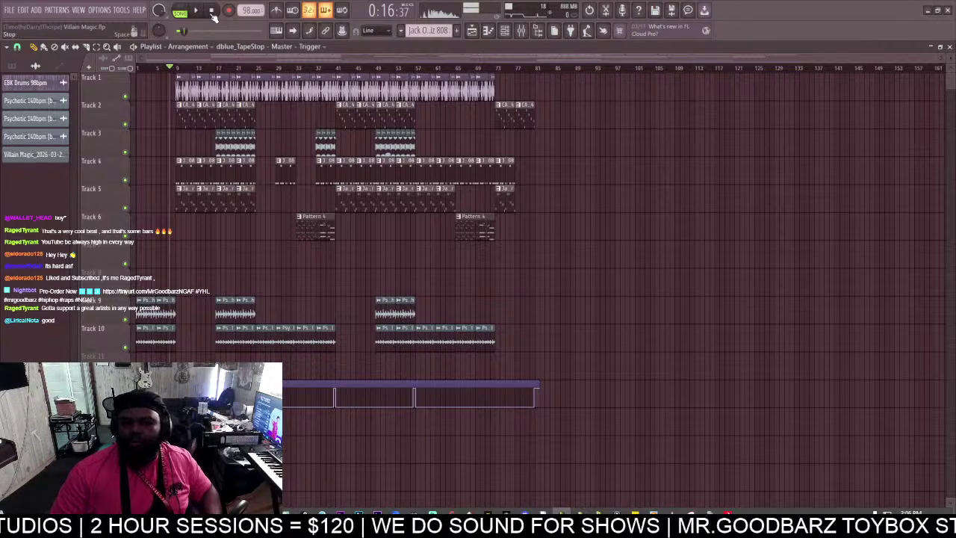
{"action": "left_click", "coordinate": [17, 47]}
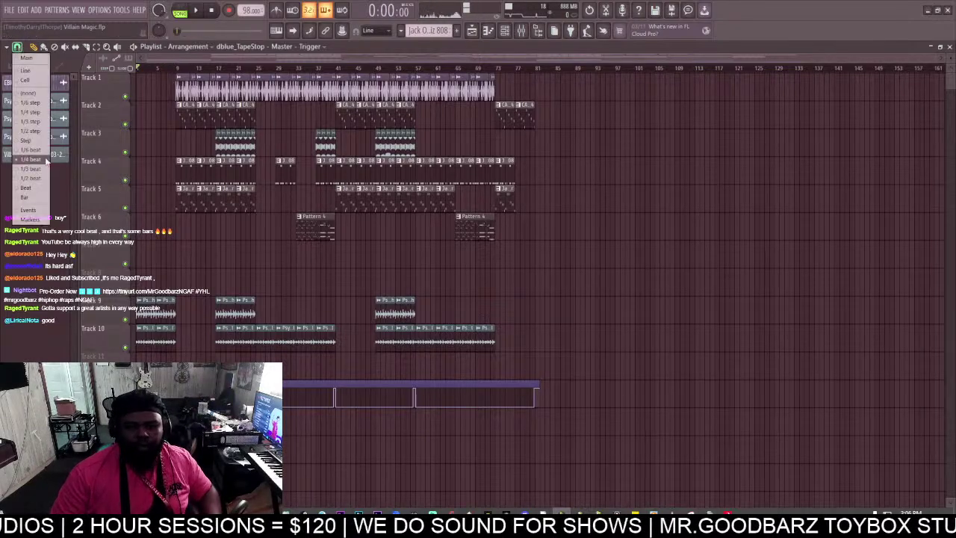
{"action": "left_click", "coordinate": [28, 188]}
Begin an MP3 export of the song and choose The Work Pot > Buzz Kill Beat Pack > 2026 PACK > Exports as its folder.
{"action": "left_click", "coordinate": [9, 11]}
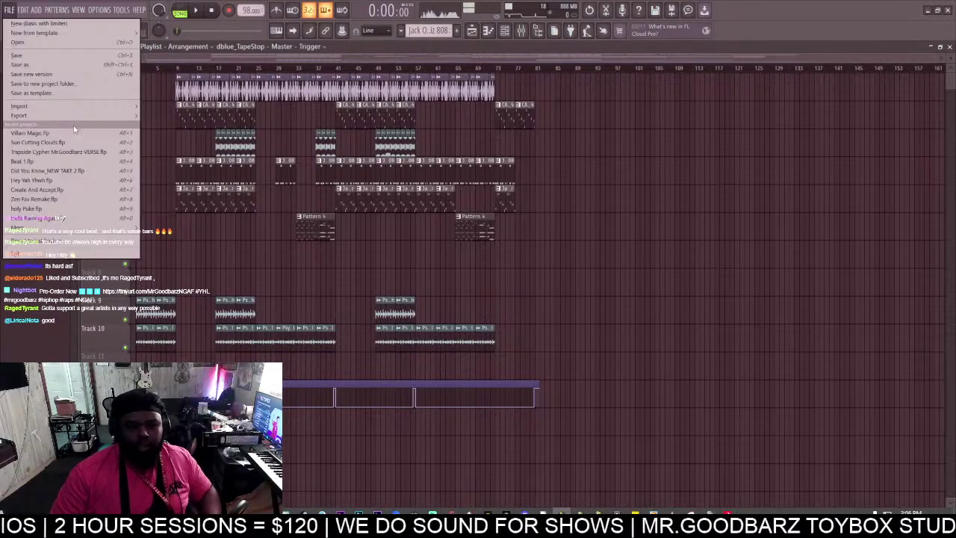
{"action": "mouse_move", "coordinate": [72, 117]}
{"action": "left_click", "coordinate": [156, 127]}
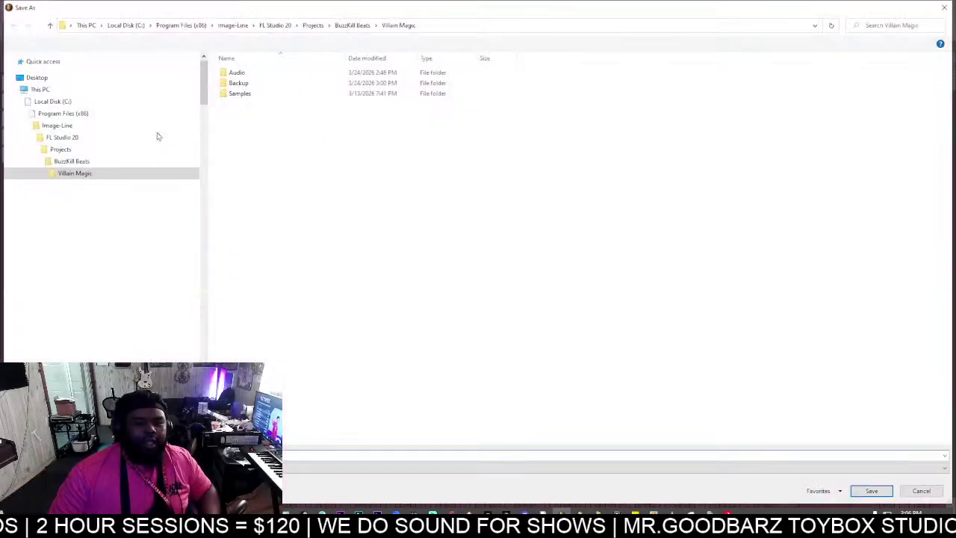
{"action": "scroll", "coordinate": [54, 148], "scroll_direction": "up", "scroll_amount": 7}
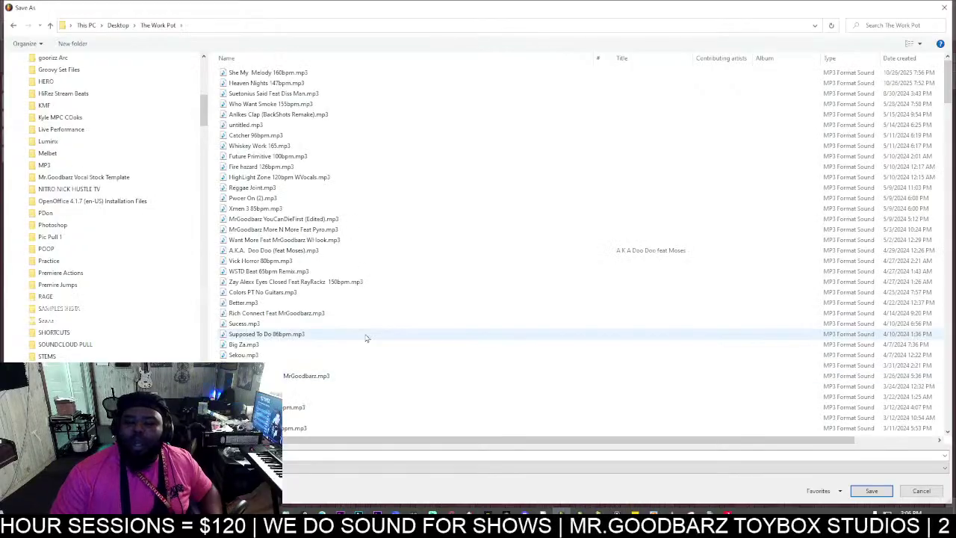
{"action": "scroll", "coordinate": [366, 337], "scroll_direction": "down", "scroll_amount": 15}
{"action": "scroll", "coordinate": [365, 344], "scroll_direction": "up", "scroll_amount": 6}
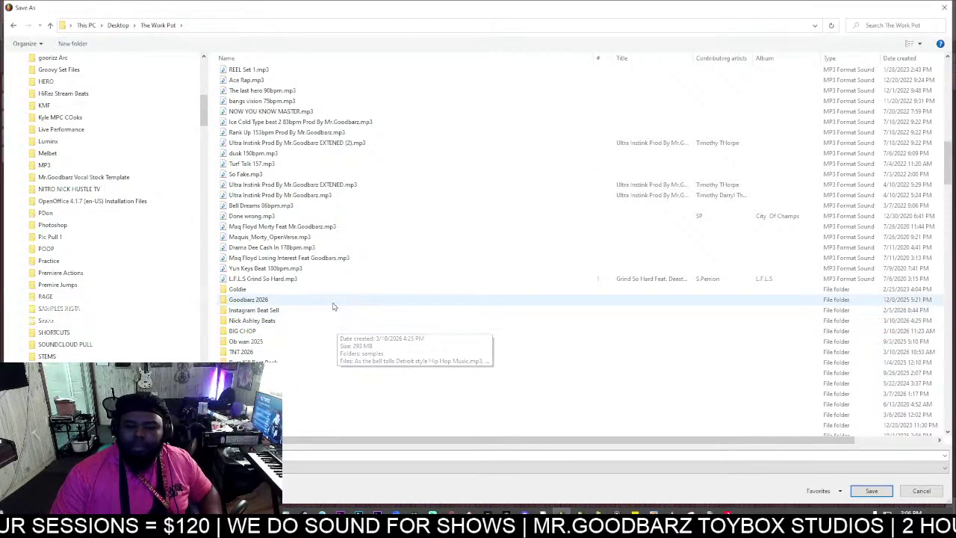
{"action": "double_click", "coordinate": [322, 365]}
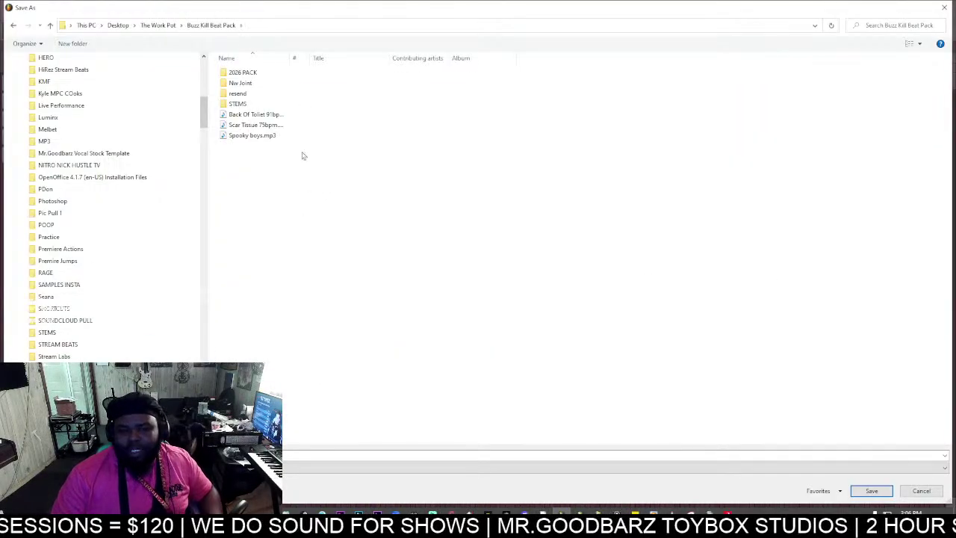
{"action": "double_click", "coordinate": [277, 73]}
{"action": "double_click", "coordinate": [280, 74]}
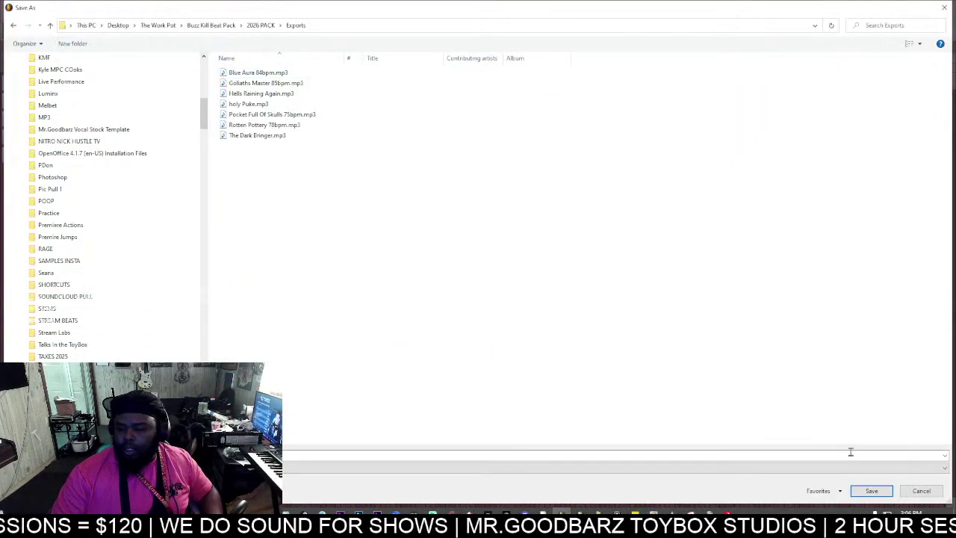
Name the export Villain Magic, add WAV as an output format and render the full song.
{"action": "left_click", "coordinate": [871, 491]}
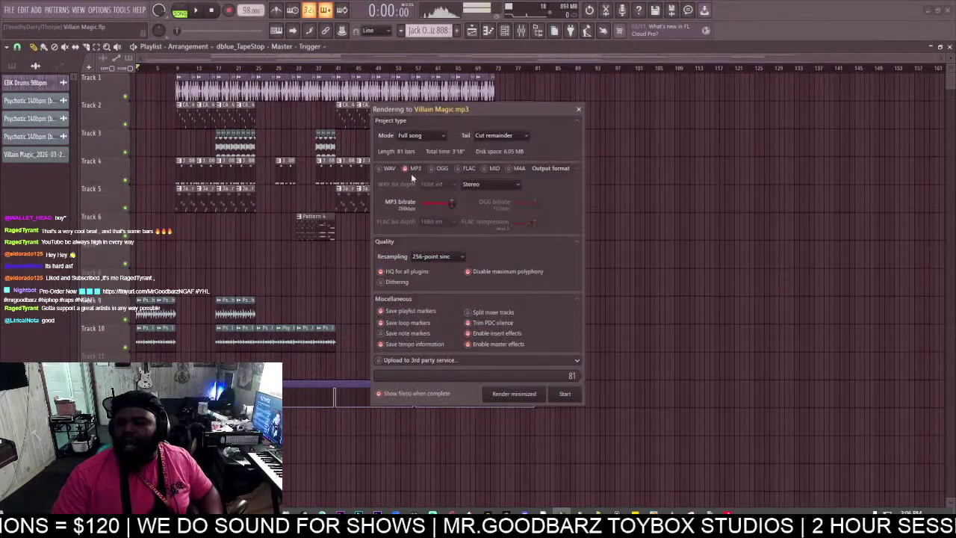
{"action": "left_click", "coordinate": [384, 168]}
{"action": "left_click", "coordinate": [564, 394]}
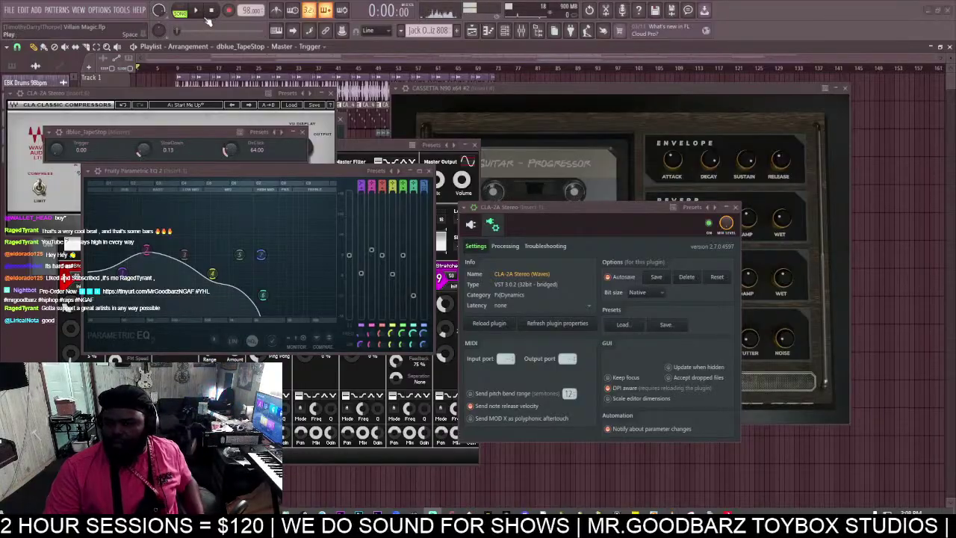
Save the Villain Magic project.
{"action": "left_click", "coordinate": [10, 10]}
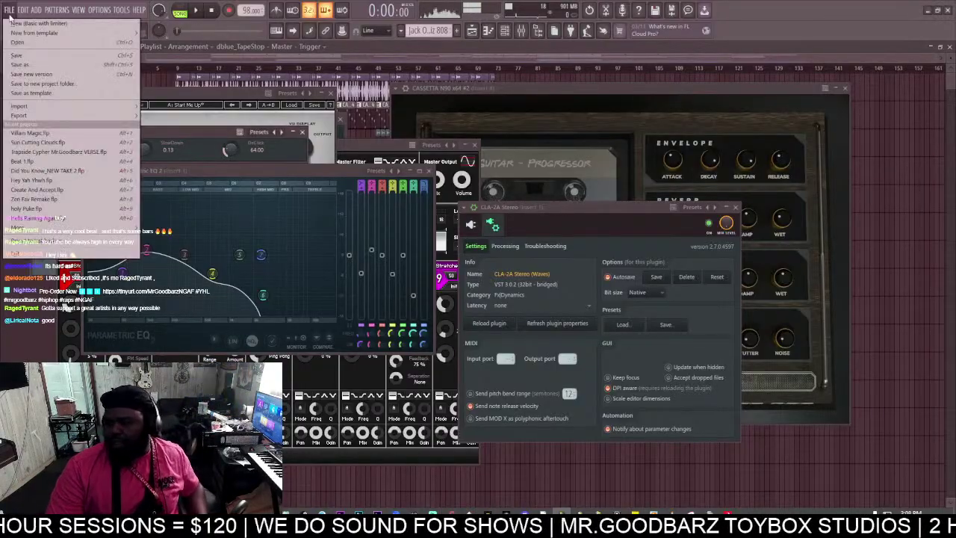
{"action": "left_click", "coordinate": [32, 56]}
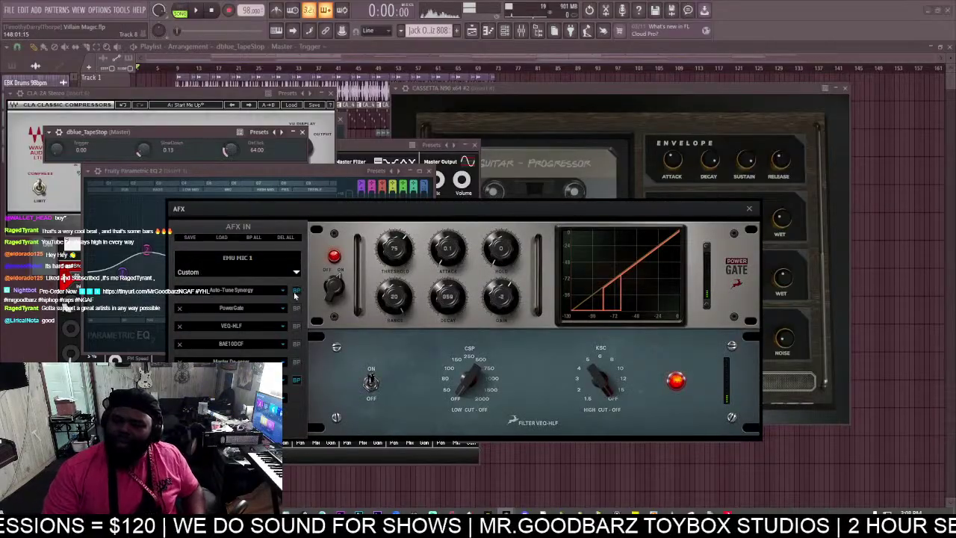
Move the AFX window off the main screen and close the CLA-2A Stereo plugin window.
{"action": "left_click_drag", "start_coordinate": [355, 207], "coordinate": [955, 246]}
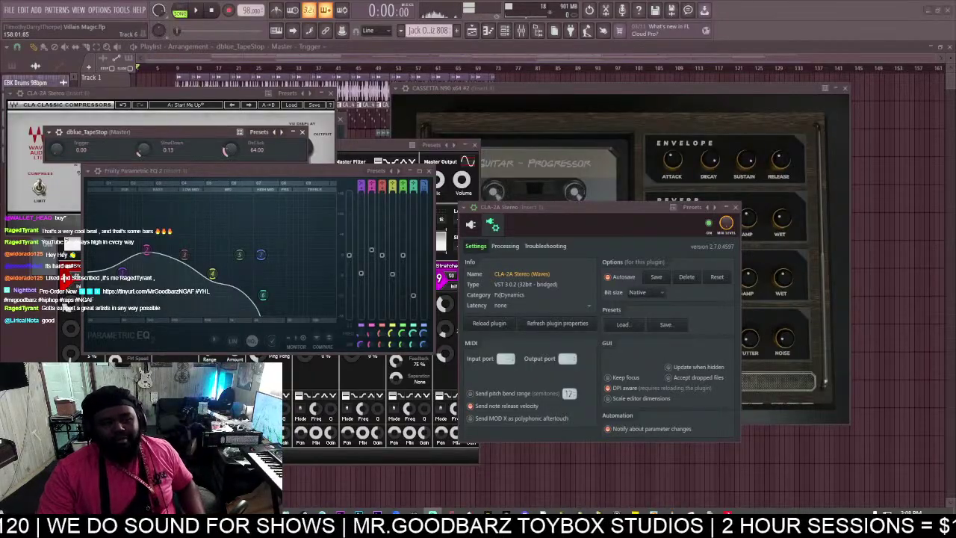
{"action": "left_click", "coordinate": [737, 208]}
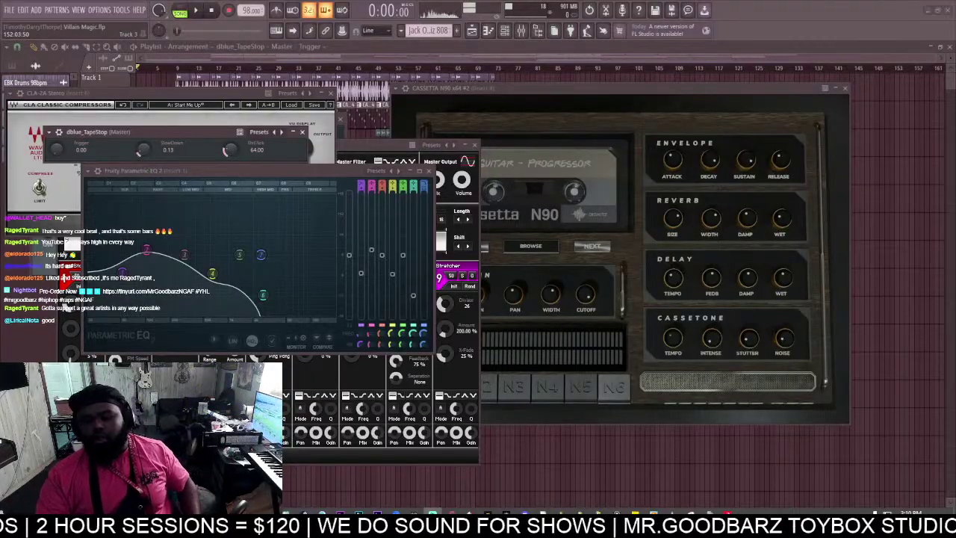
Bring the playlist to the front and play the song repeatedly from about bar 9 to review the beat.
{"action": "left_click", "coordinate": [177, 72]}
{"action": "key", "text": "space"}
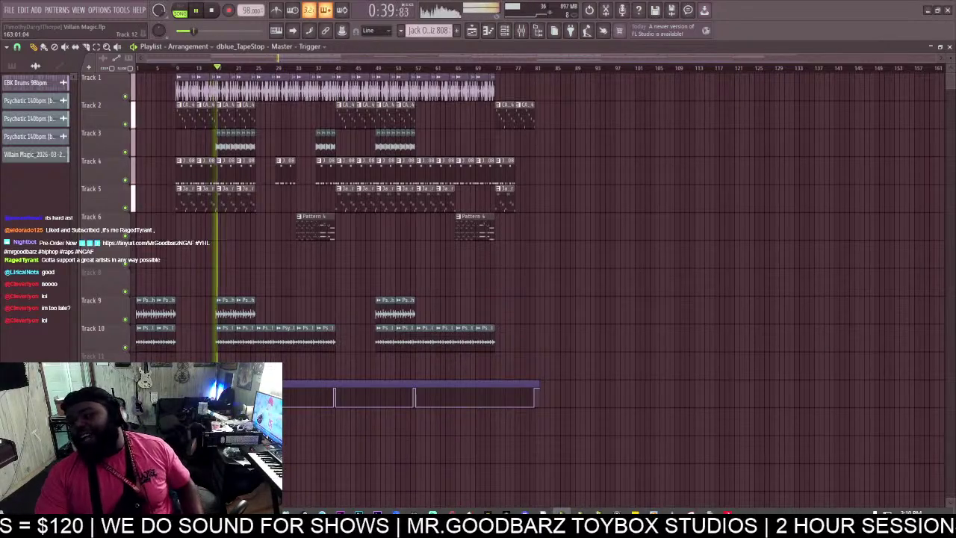
{"action": "left_click", "coordinate": [211, 15]}
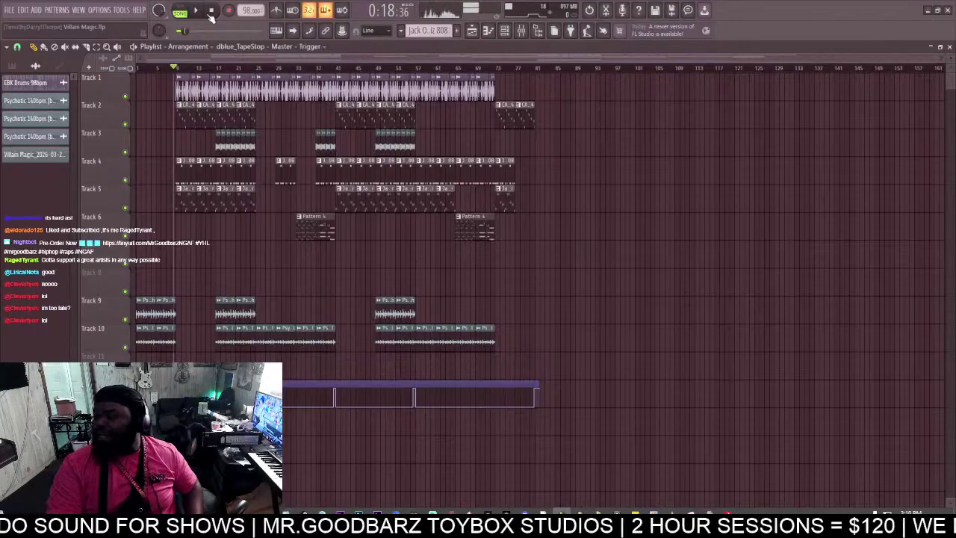
{"action": "key", "text": "space"}
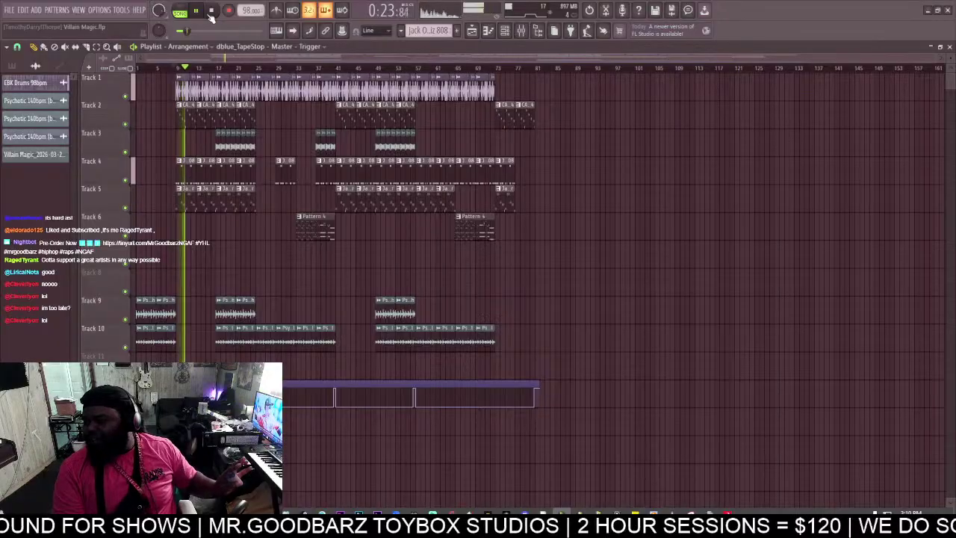
{"action": "left_click", "coordinate": [211, 12]}
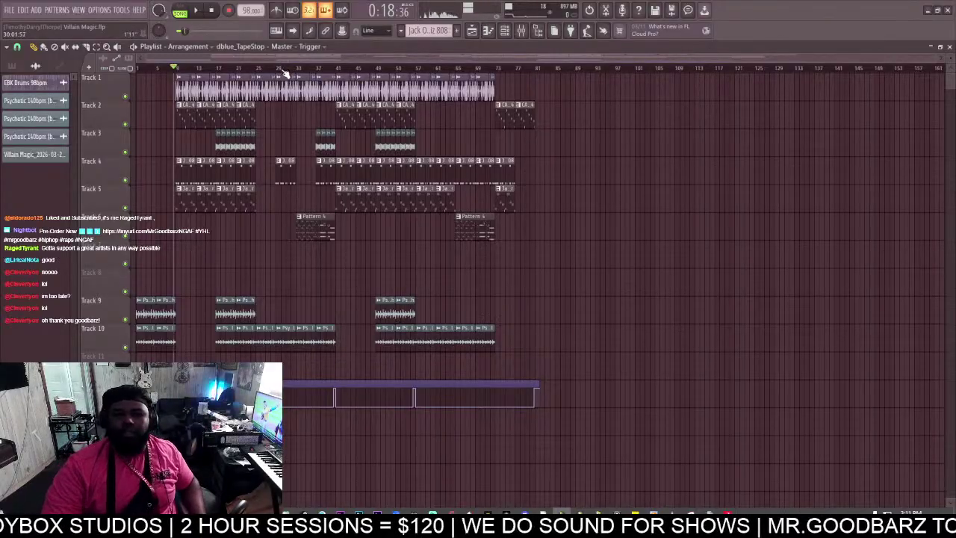
{"action": "left_click", "coordinate": [199, 10]}
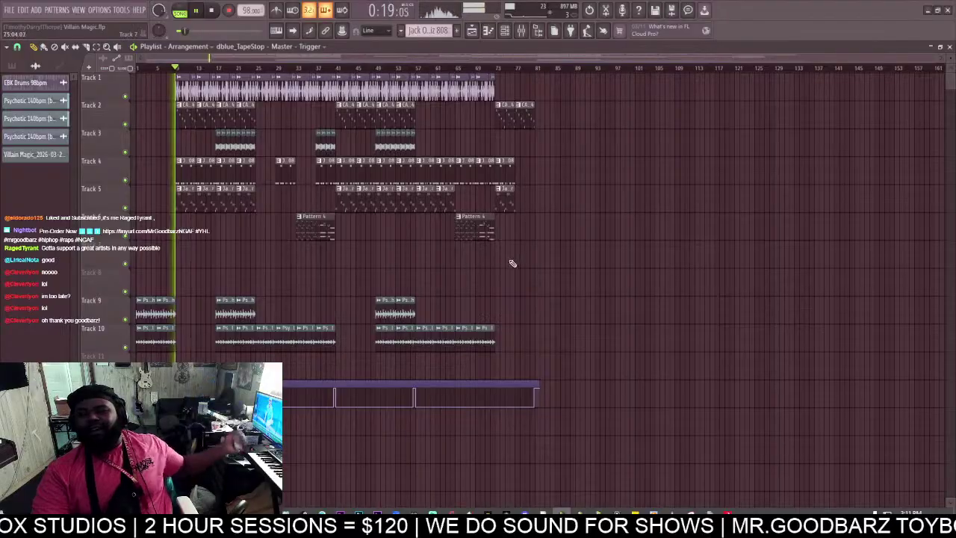